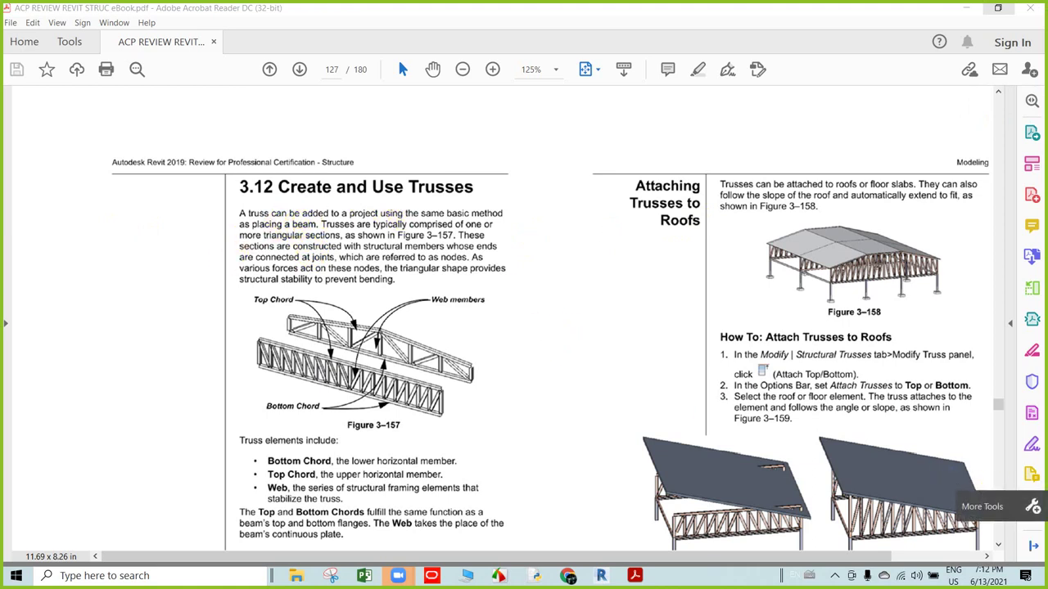
- Nudge page 127 down to reveal the How To: Add Trusses heading below the truss elements list
left_click(998, 545)
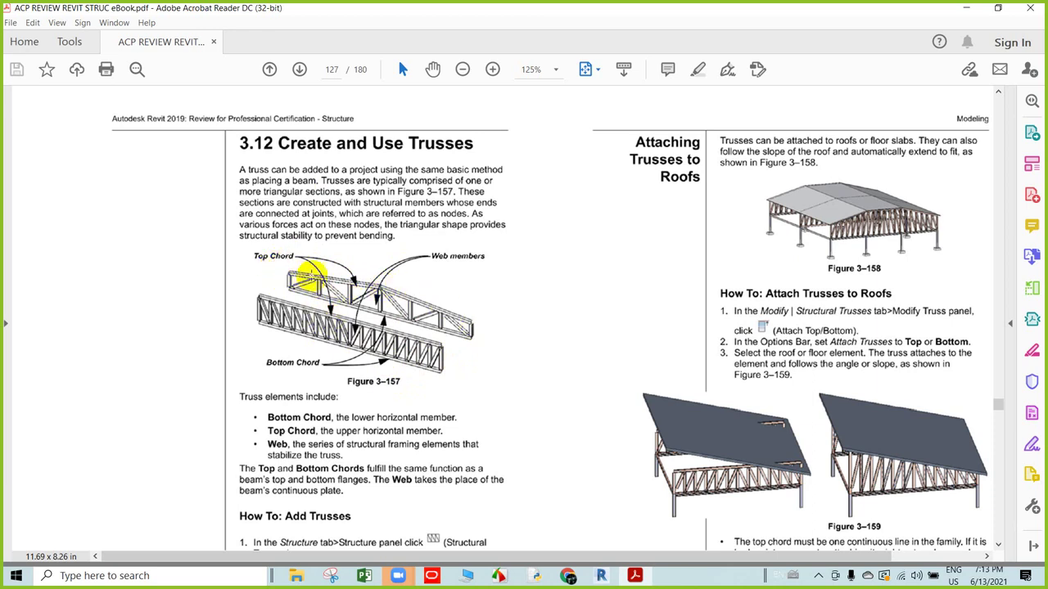
left_click(459, 319)
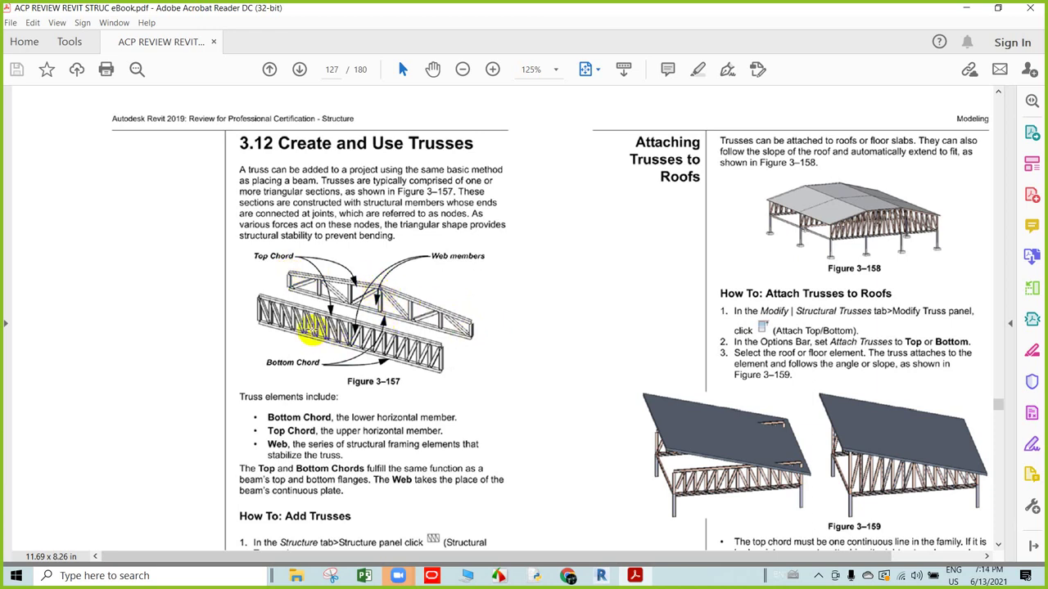
left_click(313, 330)
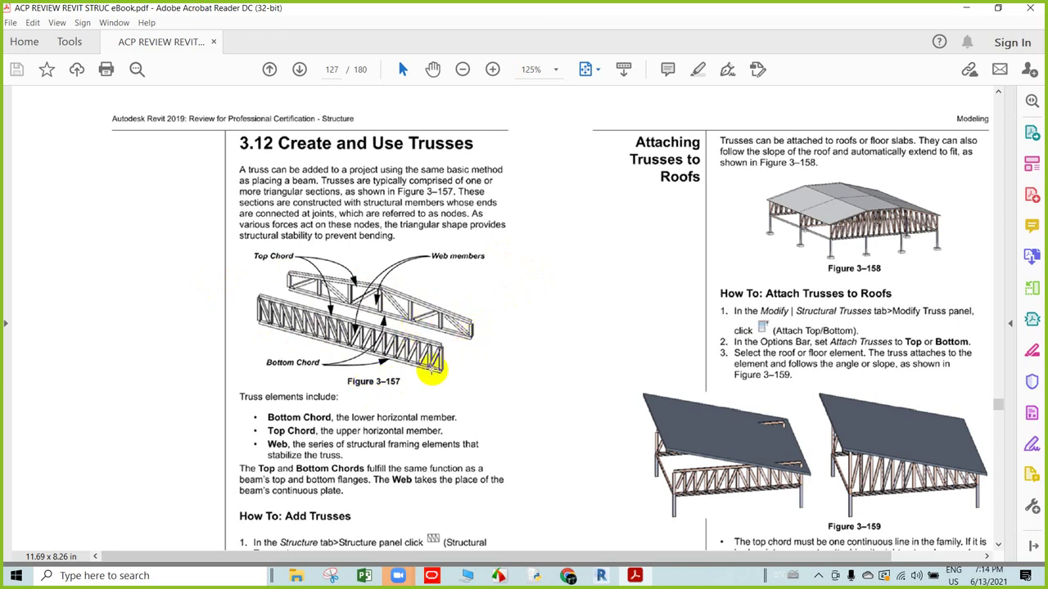
left_click(372, 332)
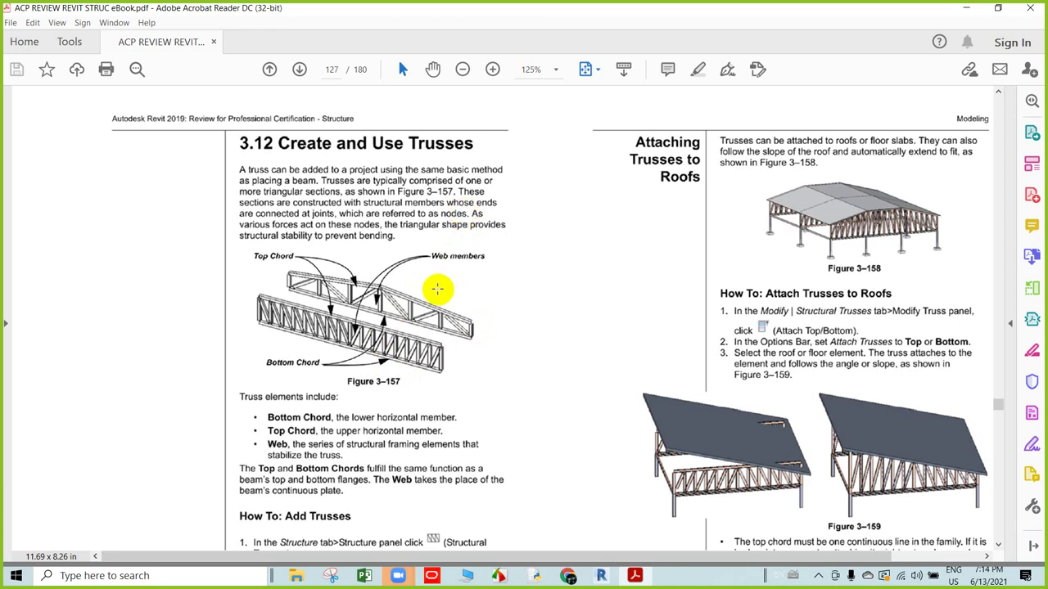
scroll(433, 294, "down", 1)
scroll(283, 434, "down", 1)
scroll(295, 401, "down", 1)
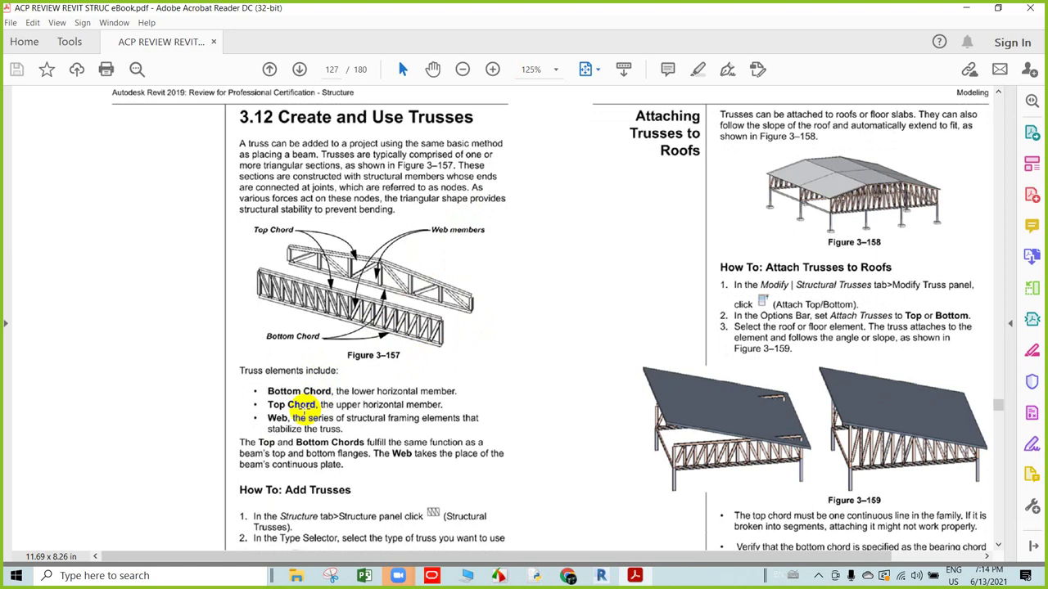
scroll(304, 404, "down", 1)
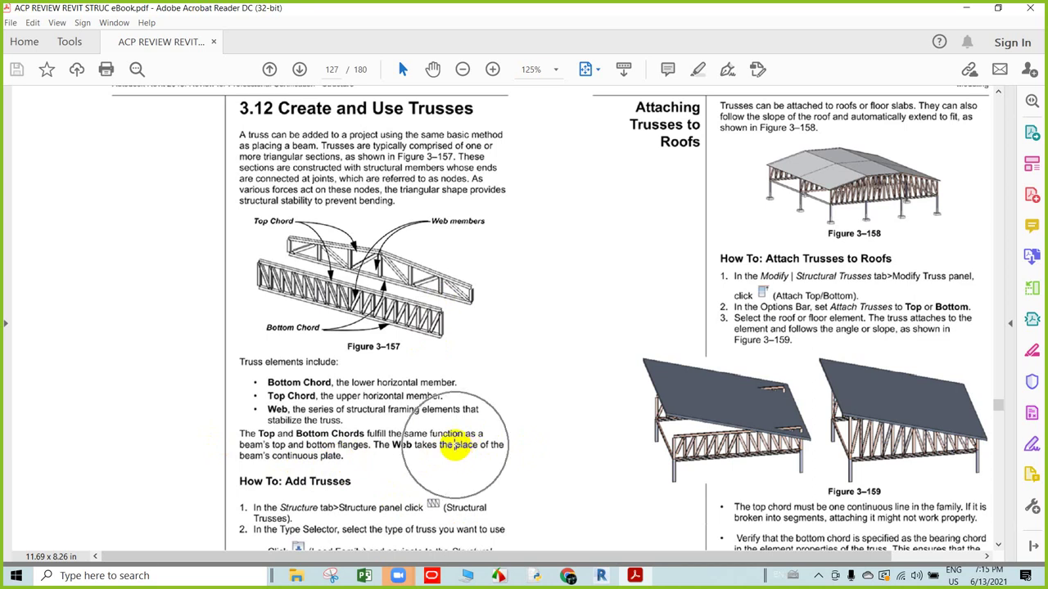
scroll(449, 437, "down", 1)
scroll(448, 437, "down", 1)
scroll(449, 437, "down", 1)
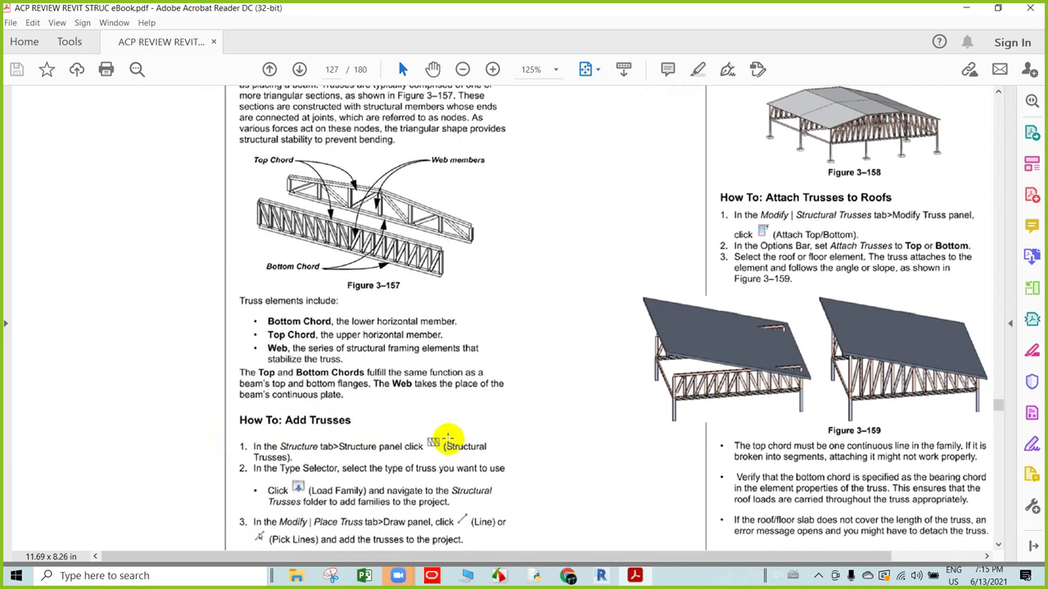
scroll(434, 458, "down", 2)
scroll(418, 463, "down", 1)
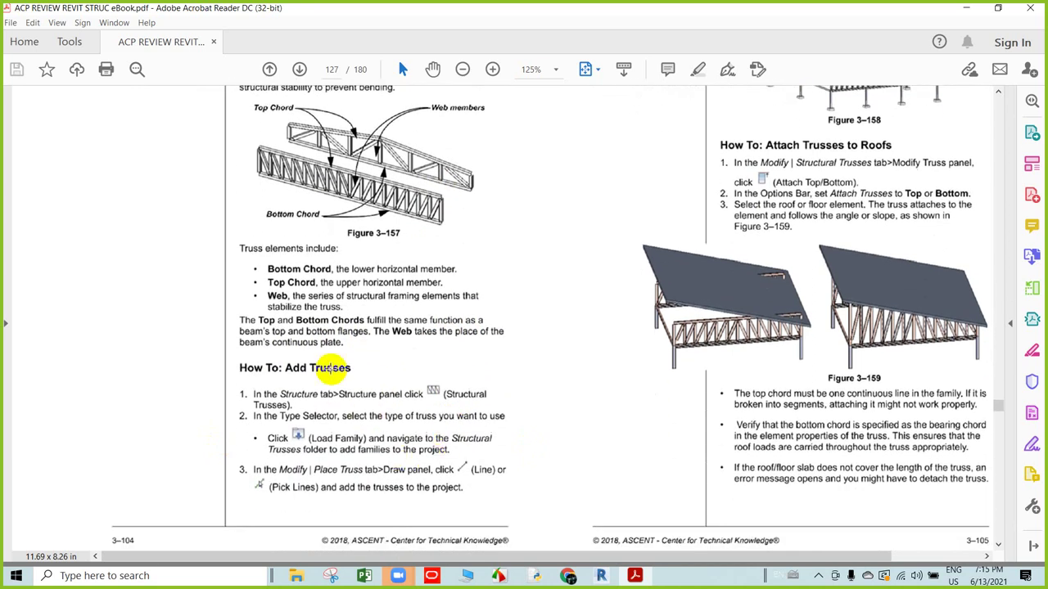
scroll(331, 370, "down", 1)
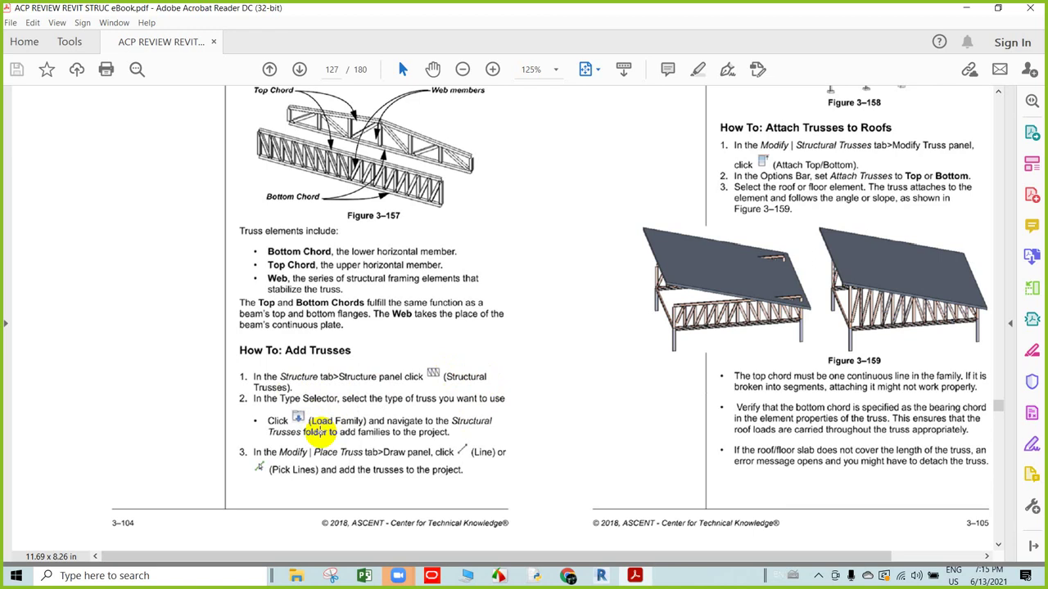
scroll(318, 431, "down", 1)
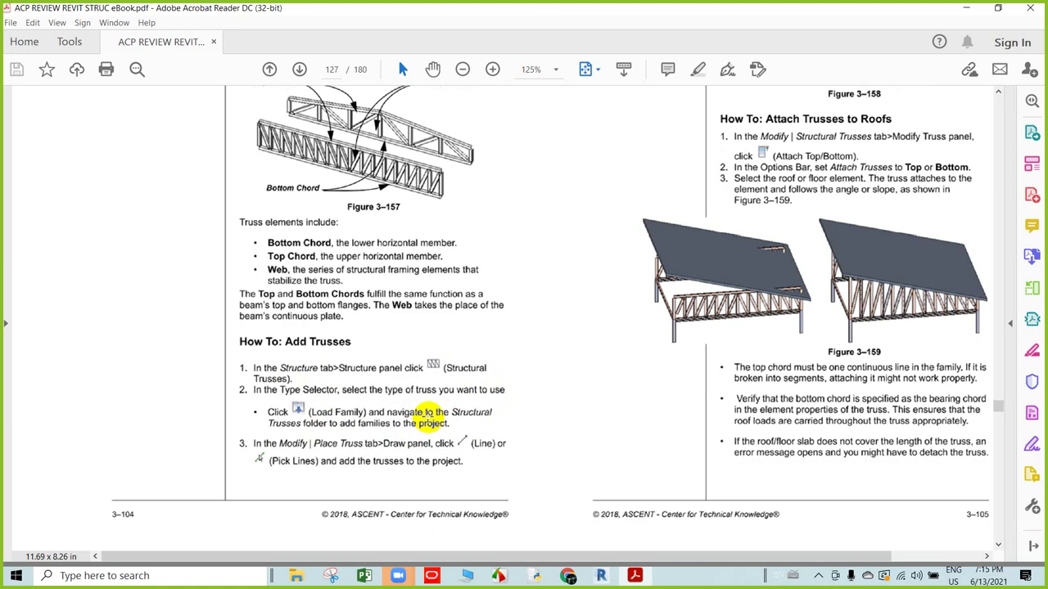
scroll(430, 417, "down", 1)
scroll(430, 415, "down", 2)
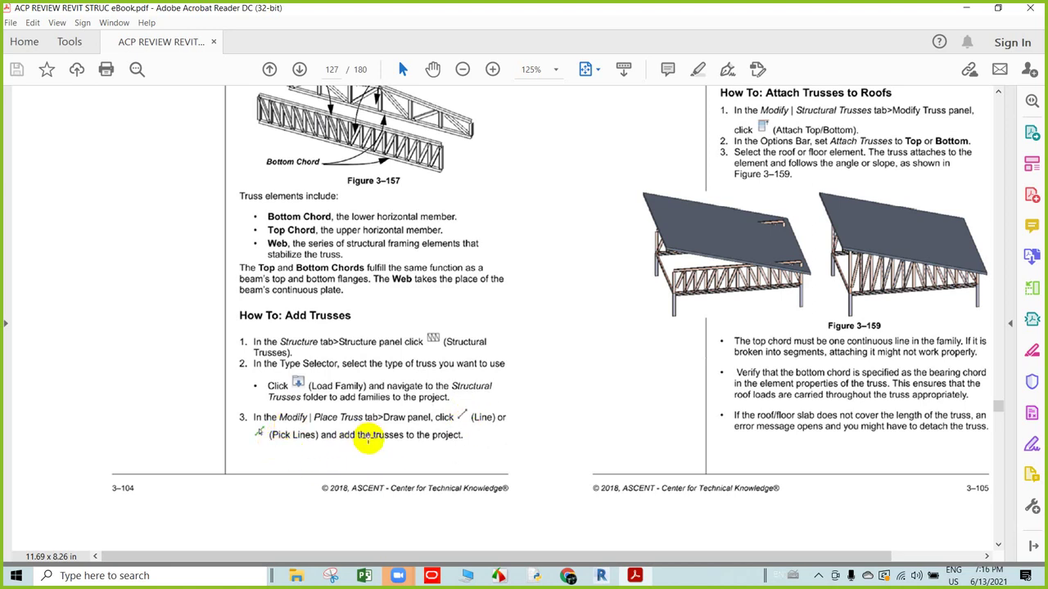
scroll(360, 446, "up", 1)
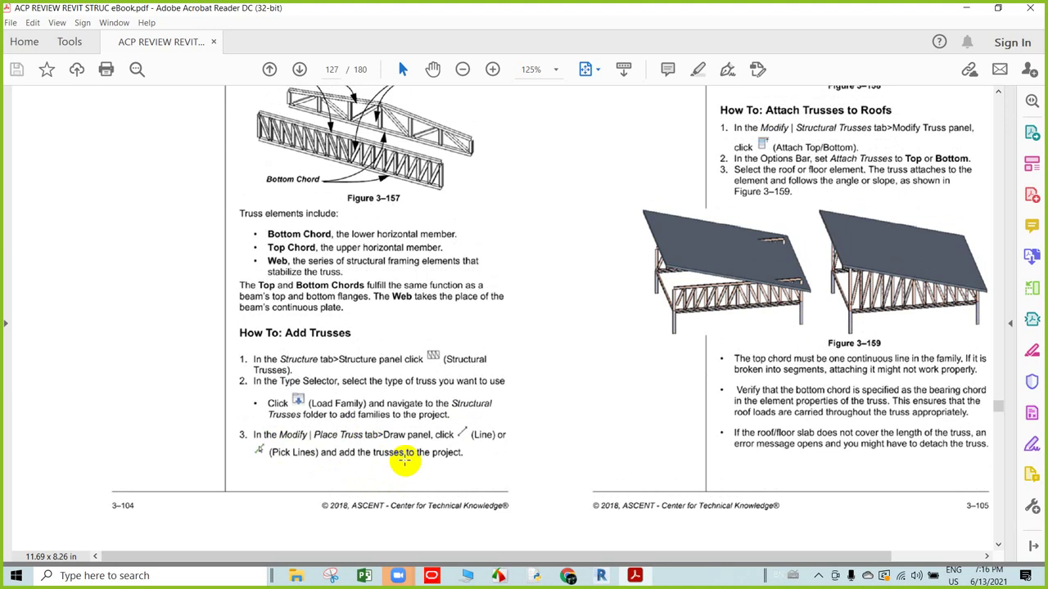
scroll(381, 519, "up", 3)
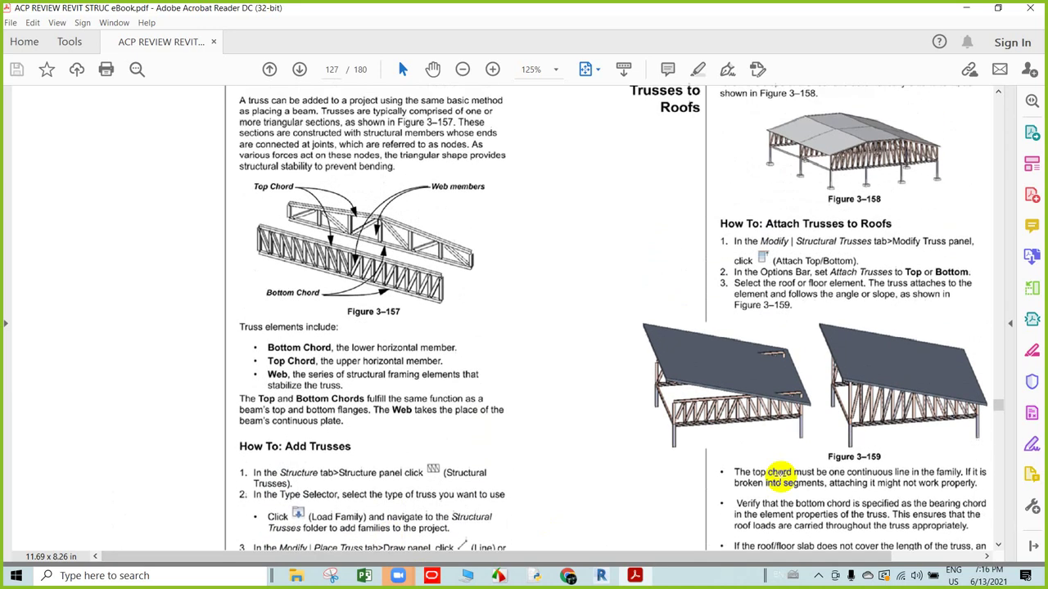
scroll(779, 473, "up", 1)
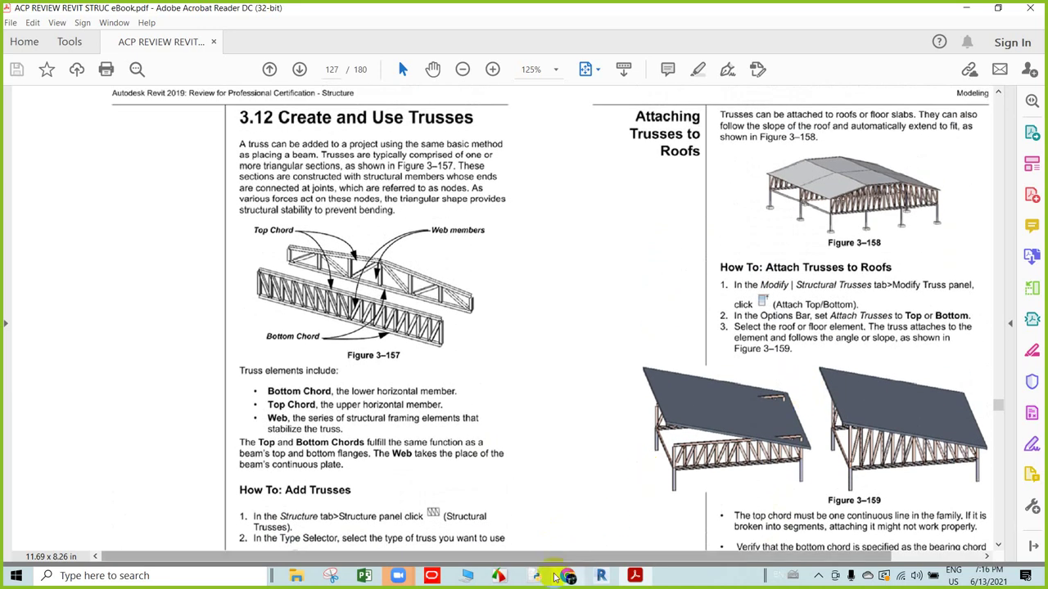
- Pan right and scroll page 127 down to Figure 3–159
left_click_drag(557, 557, 647, 557)
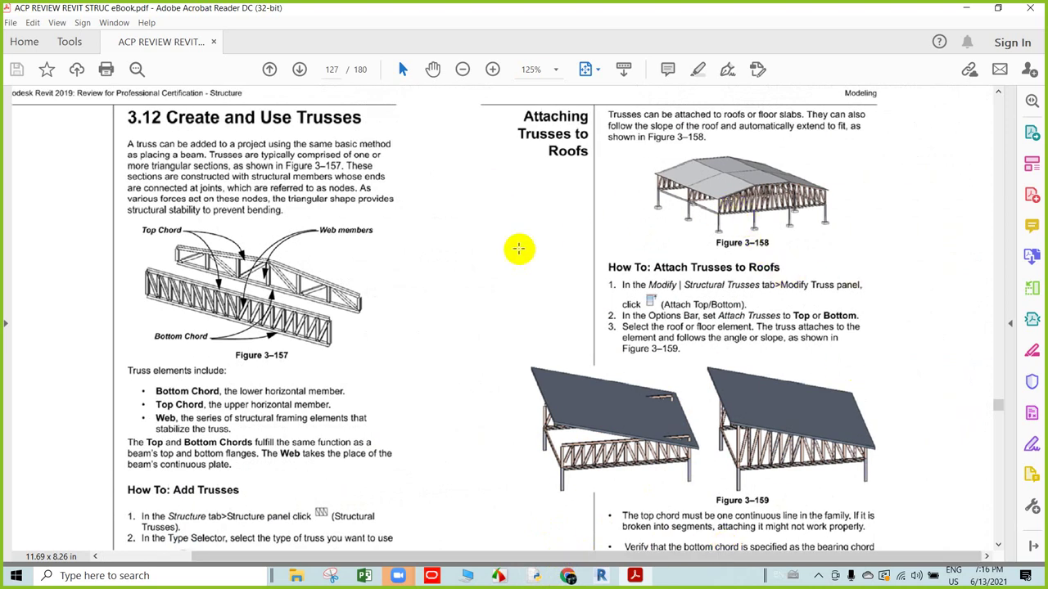
left_click(226, 314)
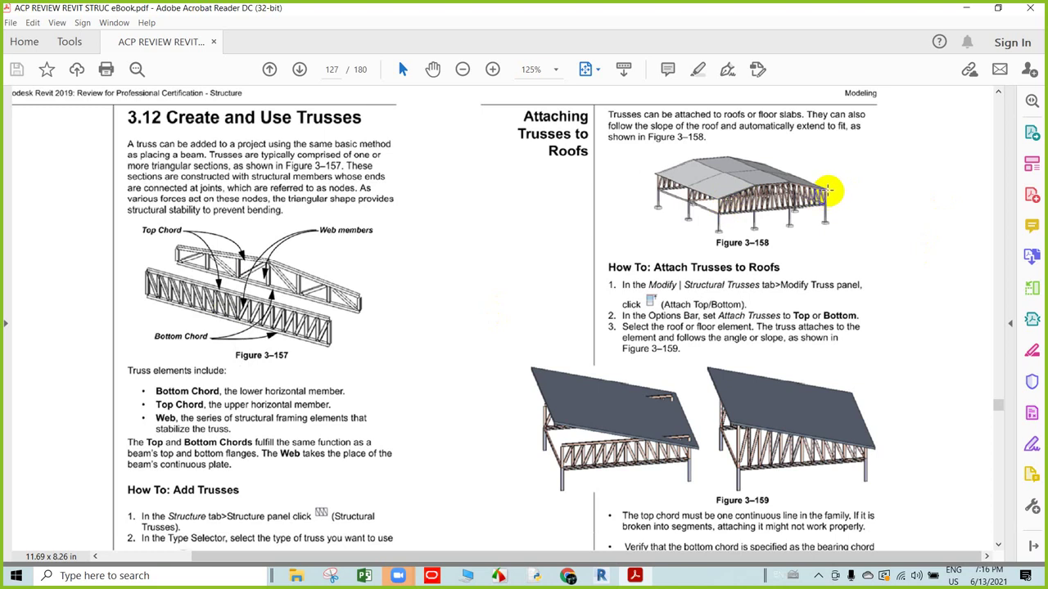
left_click(750, 176)
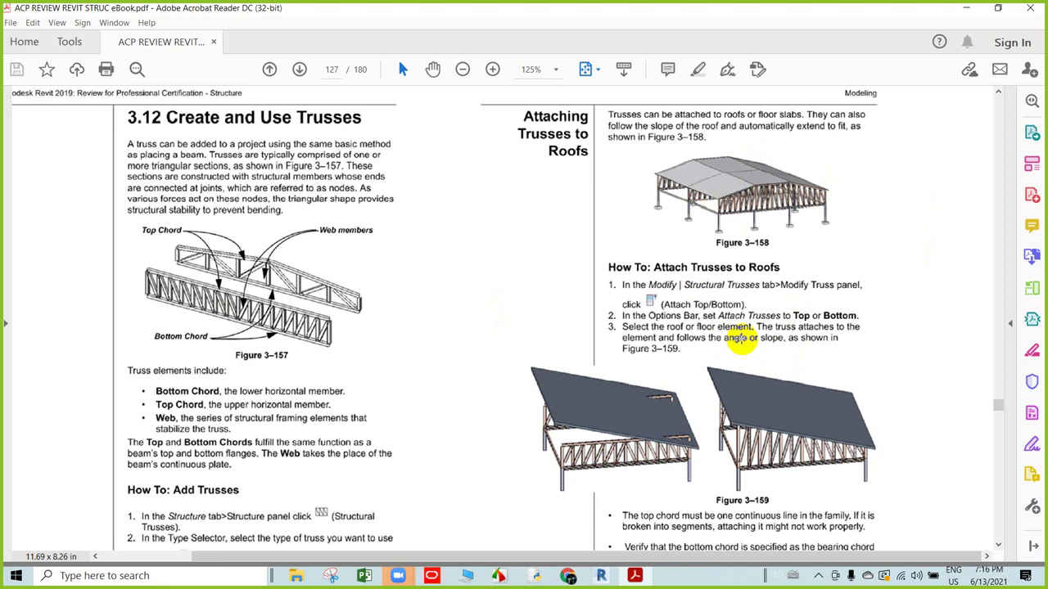
scroll(697, 319, "down", 2)
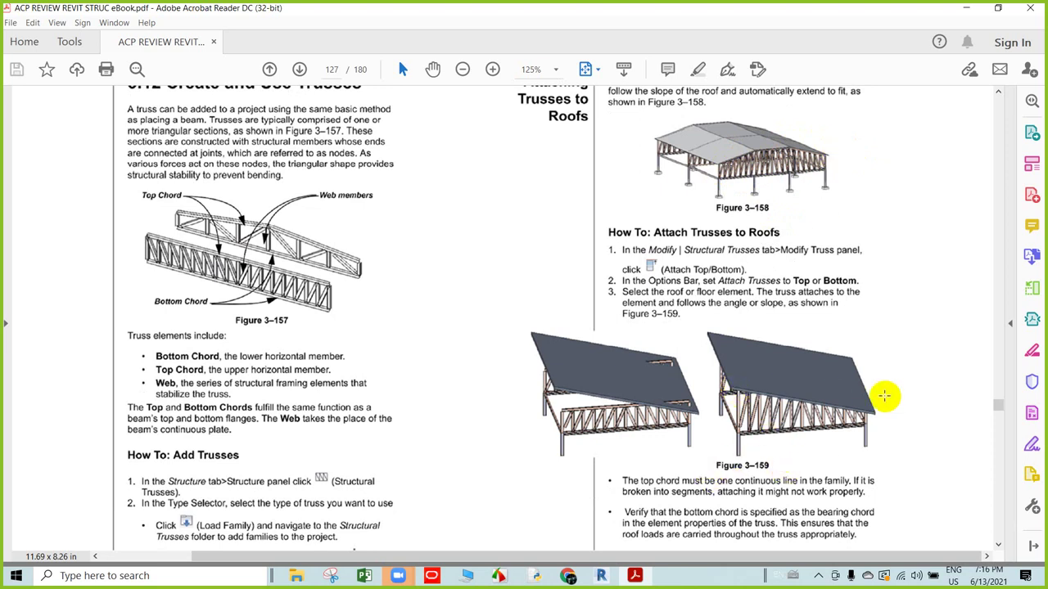
- Zoom the page to 150% and read the top-chord and bottom-chord attachment notes
left_click(808, 387)
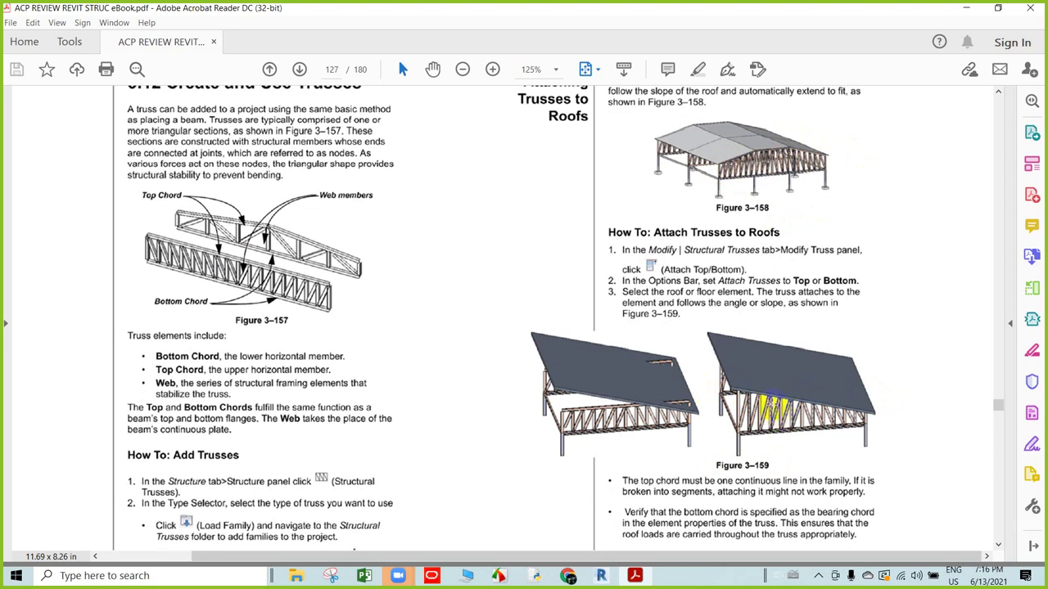
left_click(772, 403)
left_click(752, 406)
left_click(767, 434)
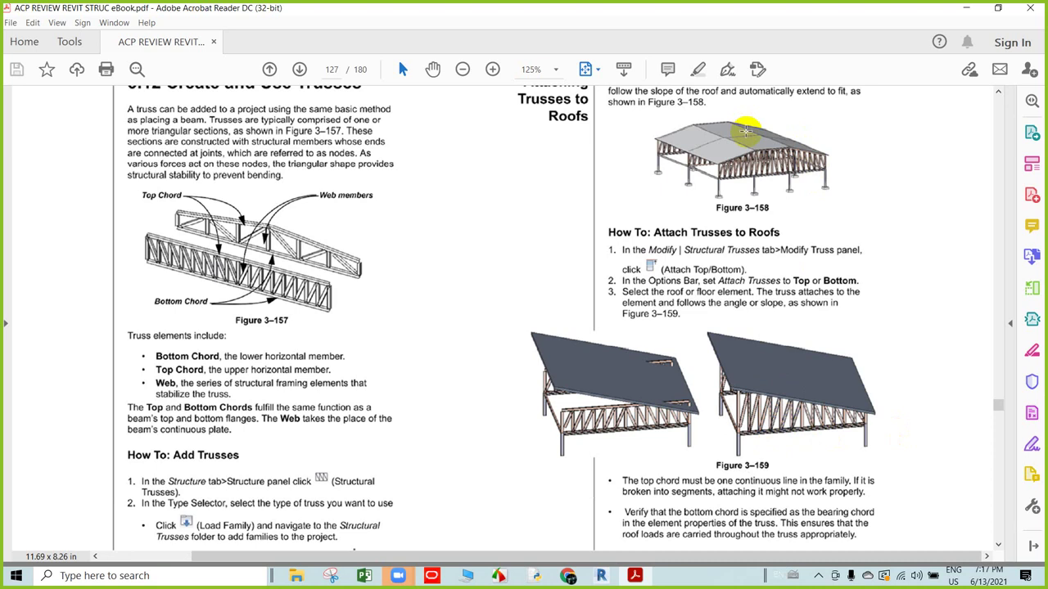
left_click(738, 367)
scroll(771, 390, "down", 1)
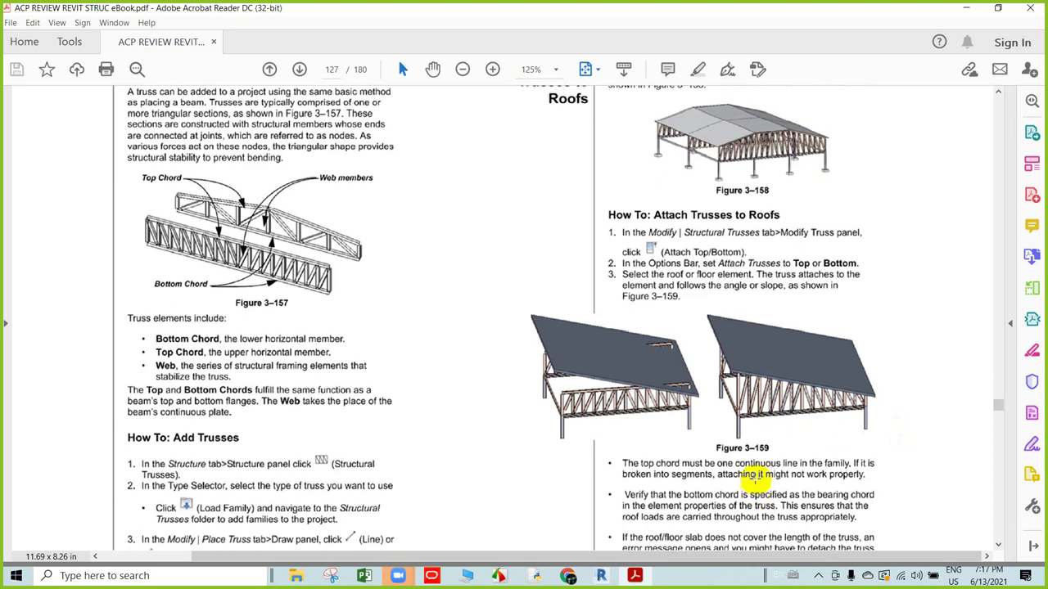
scroll(754, 482, "down", 2)
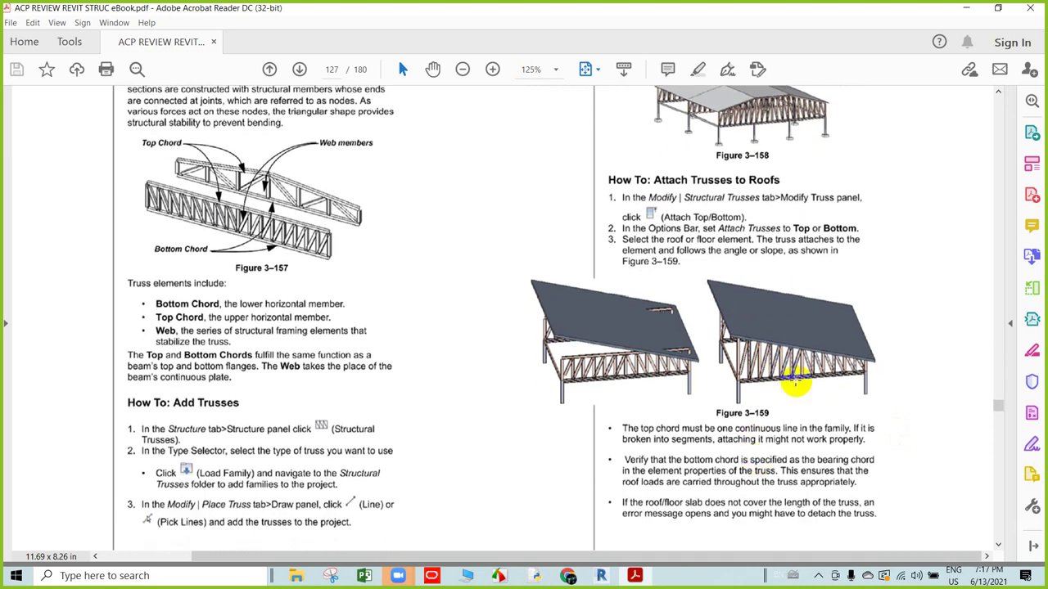
scroll(814, 404, "down", 1)
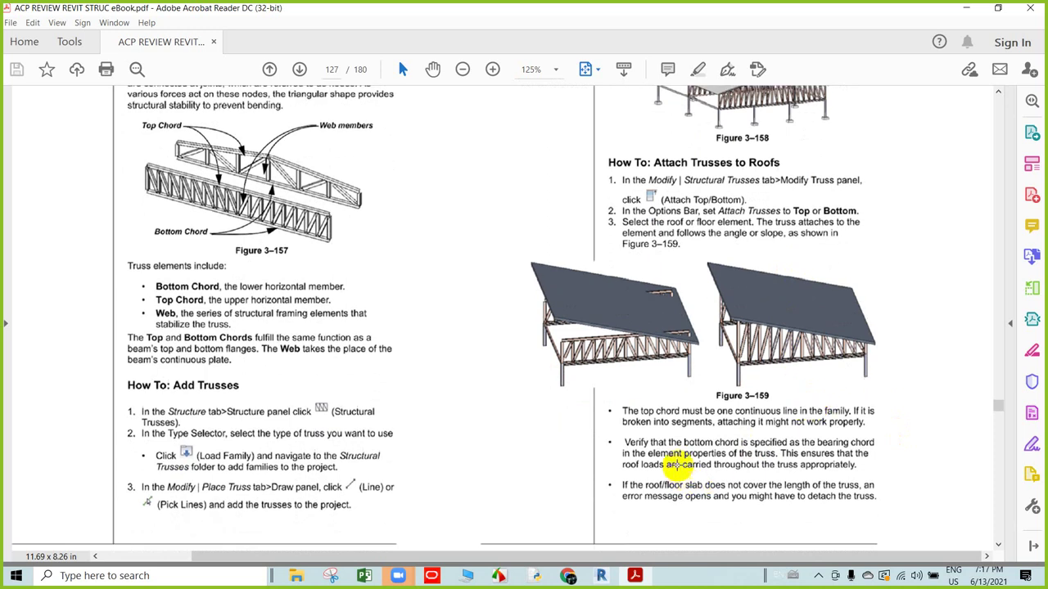
scroll(726, 442, "up", 1, "ctrl")
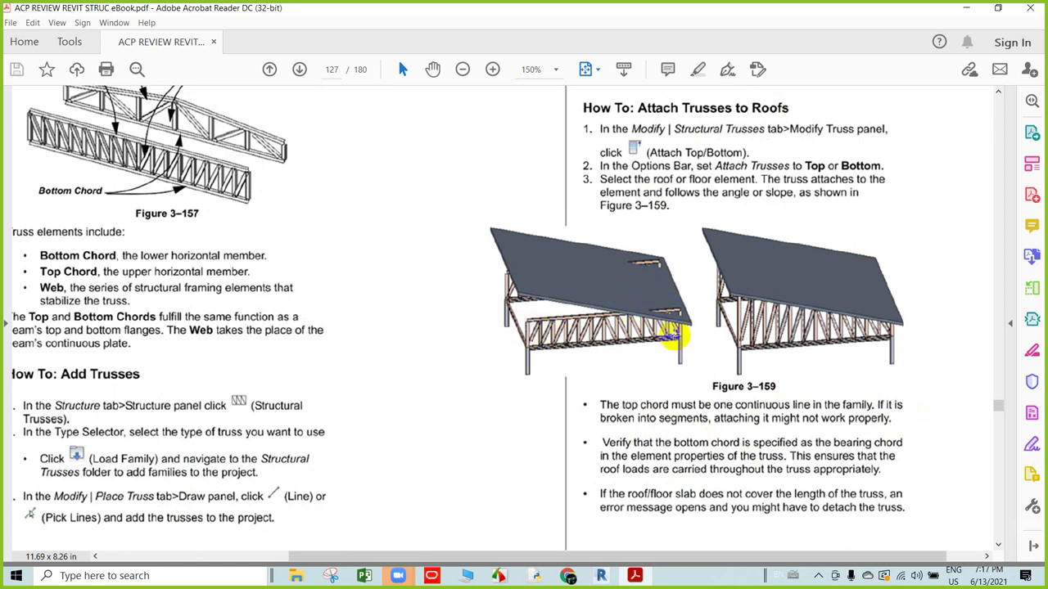
- Read through the Attach Trusses to Roofs section on page 127
scroll(810, 413, "up", 1)
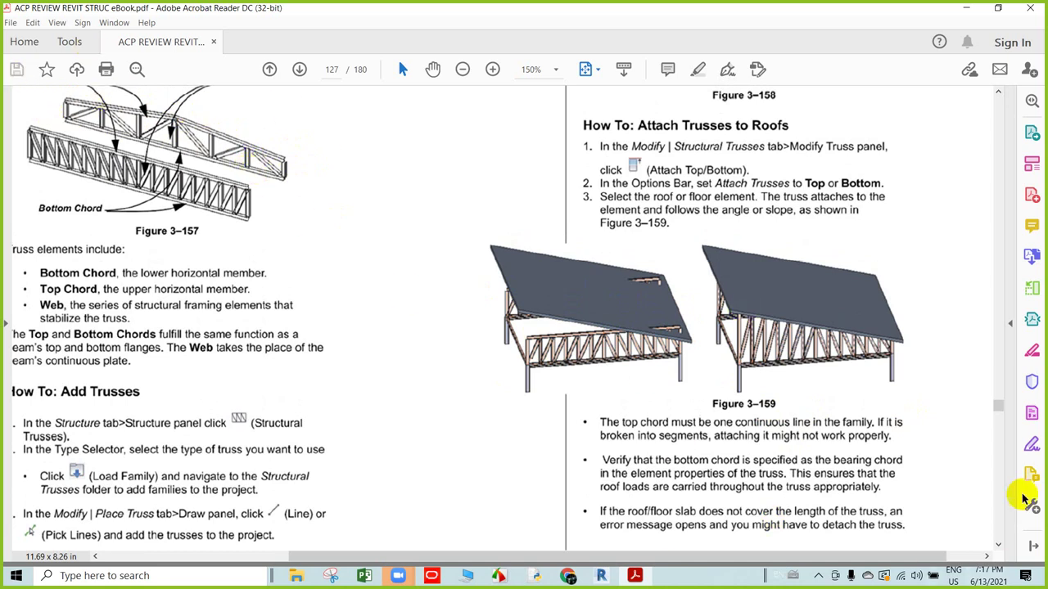
scroll(909, 439, "down", 1)
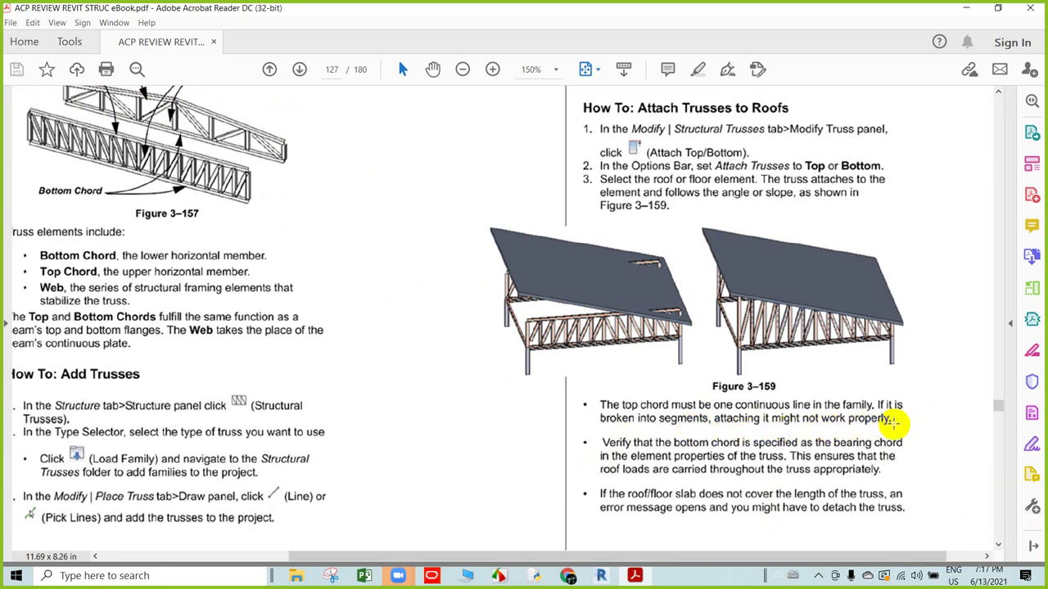
scroll(755, 425, "up", 1)
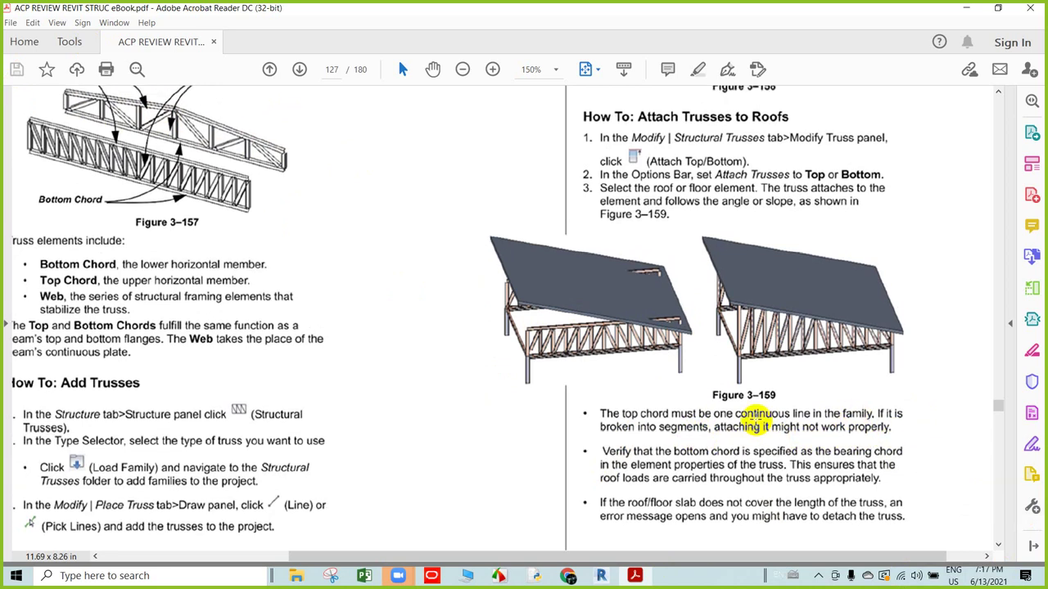
left_click(174, 107)
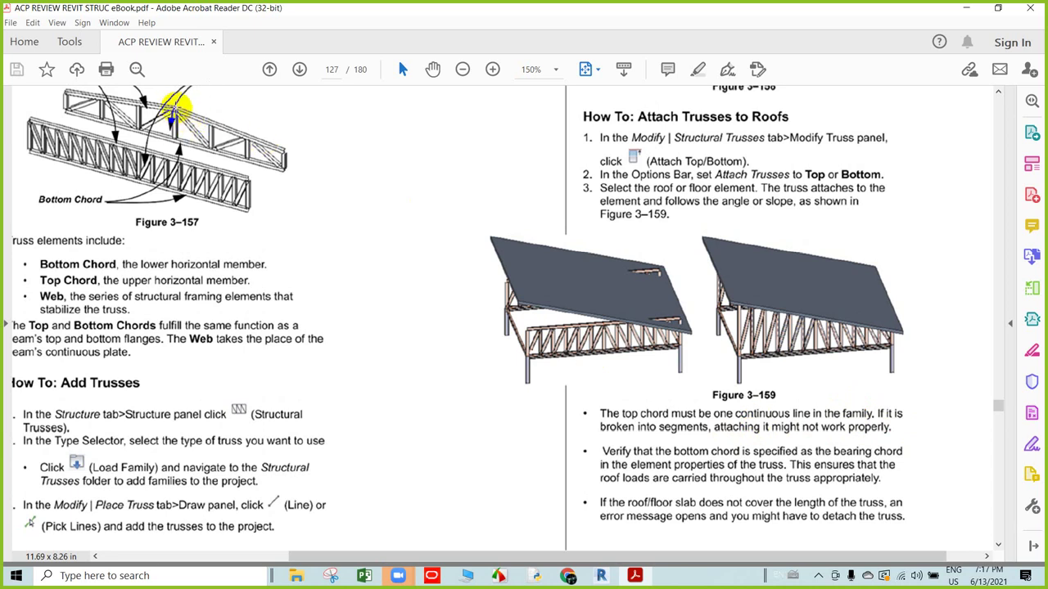
left_click(806, 321)
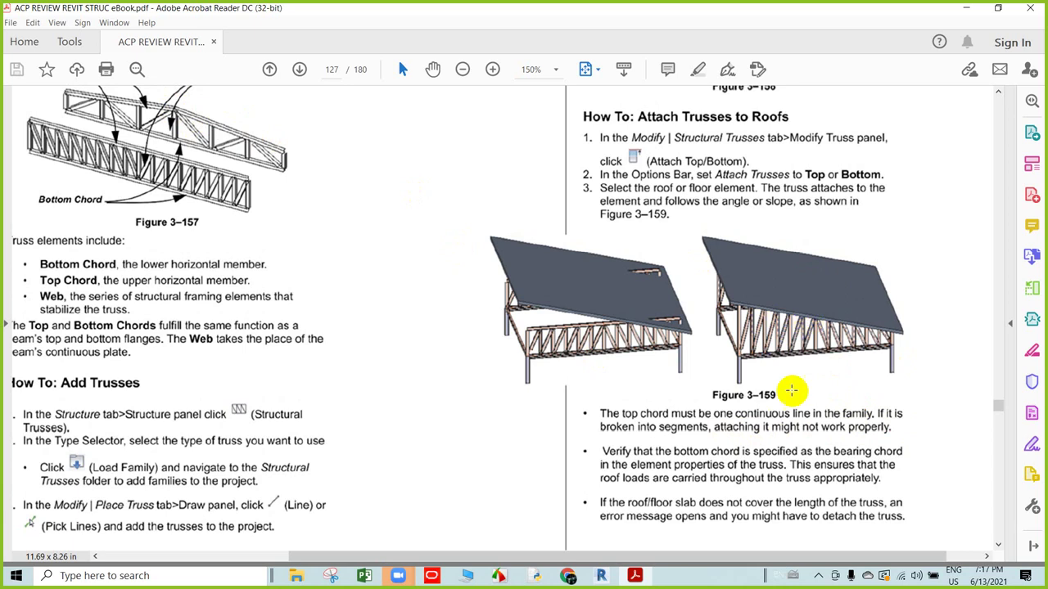
scroll(696, 458, "down", 1)
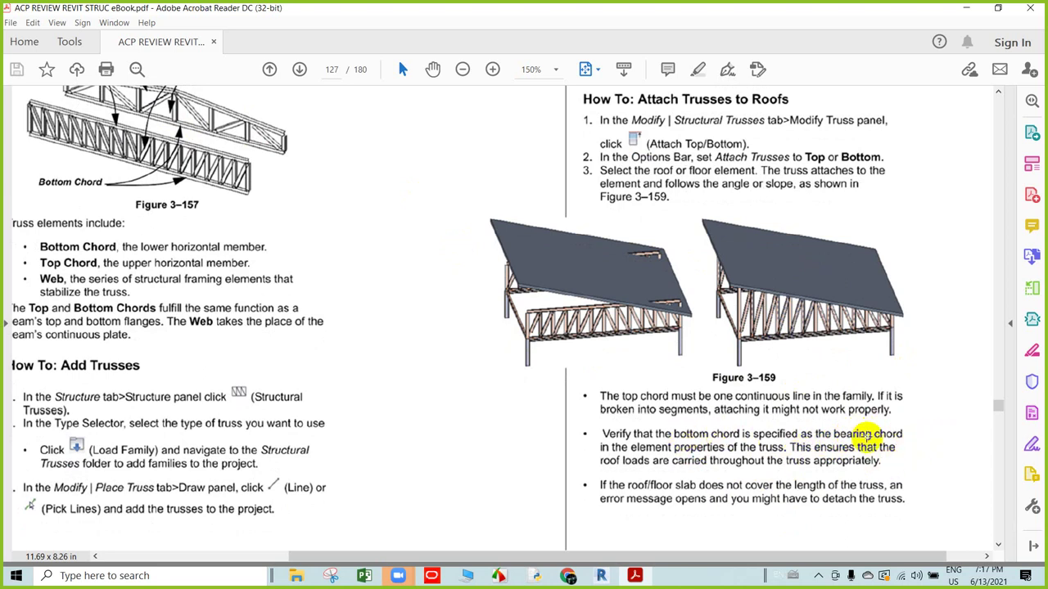
left_click(884, 433)
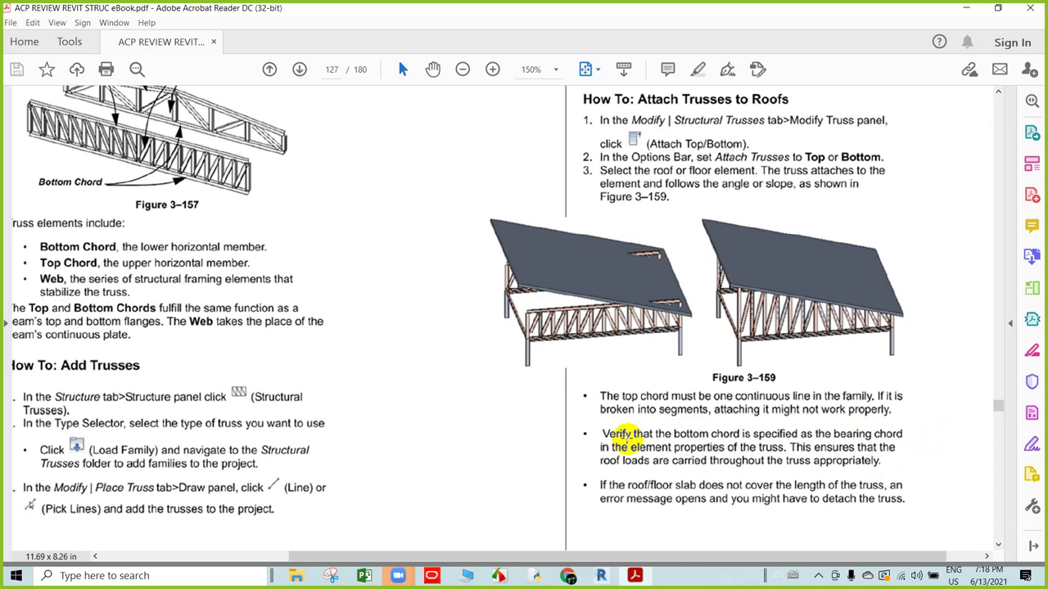
left_click(626, 440)
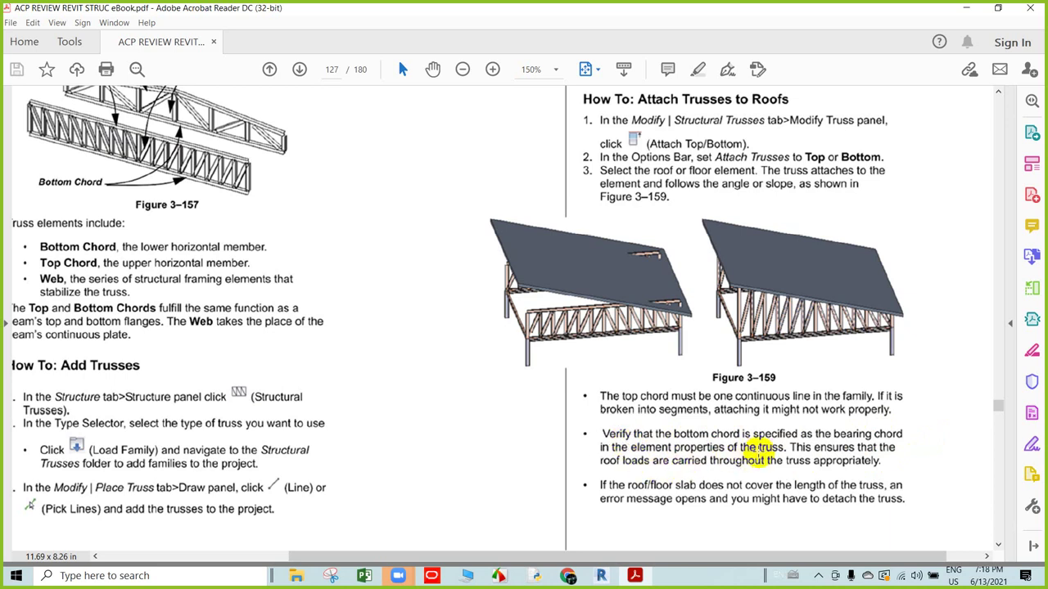
left_click(605, 334)
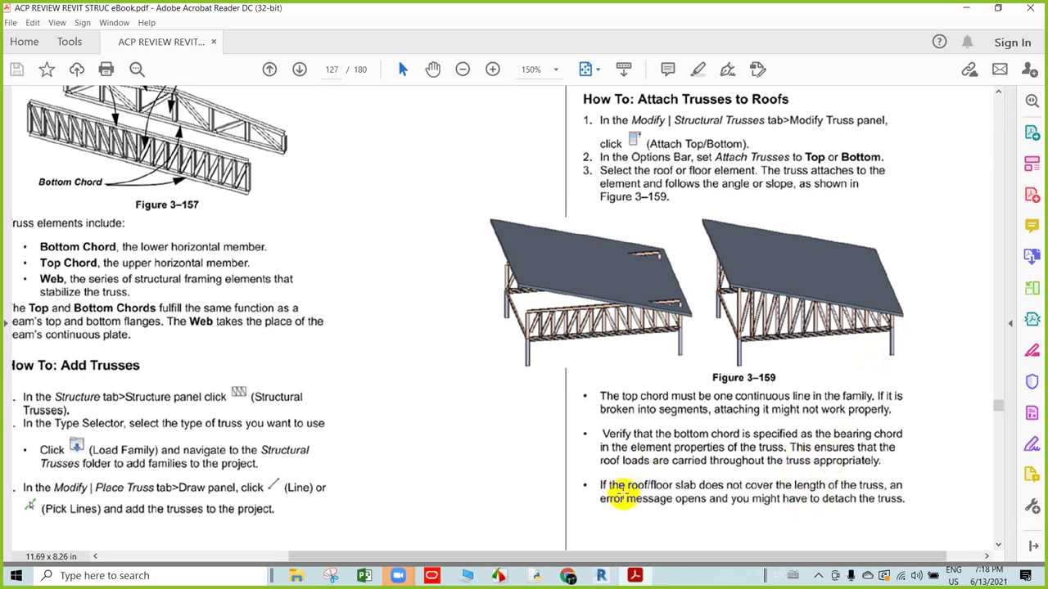
- Scroll to the page 127 footer, ending at the roof/floor slab detach warning
scroll(625, 491, "down", 1)
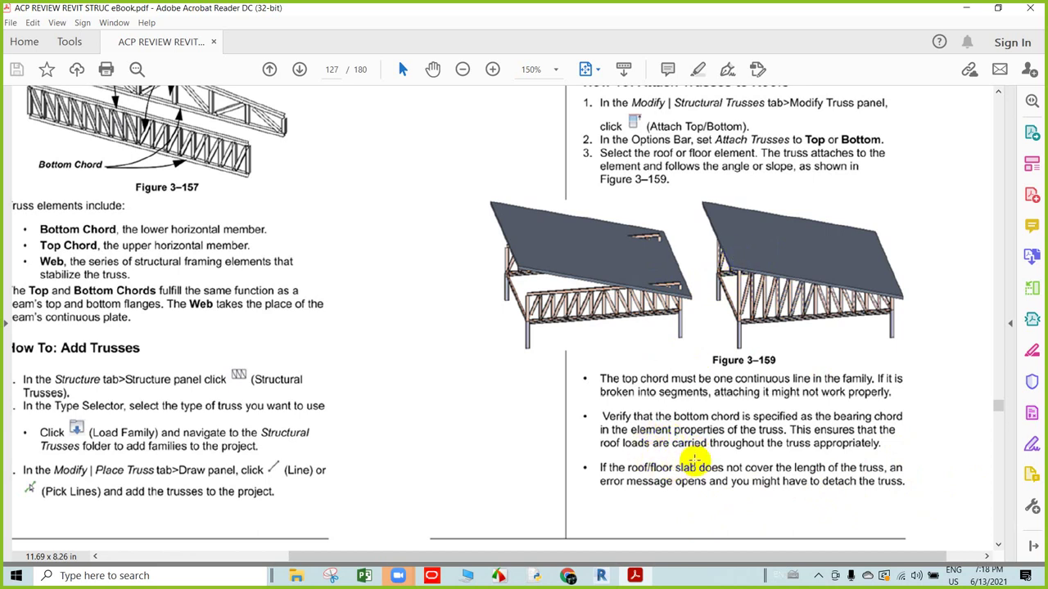
scroll(722, 456, "down", 1)
scroll(663, 530, "down", 1)
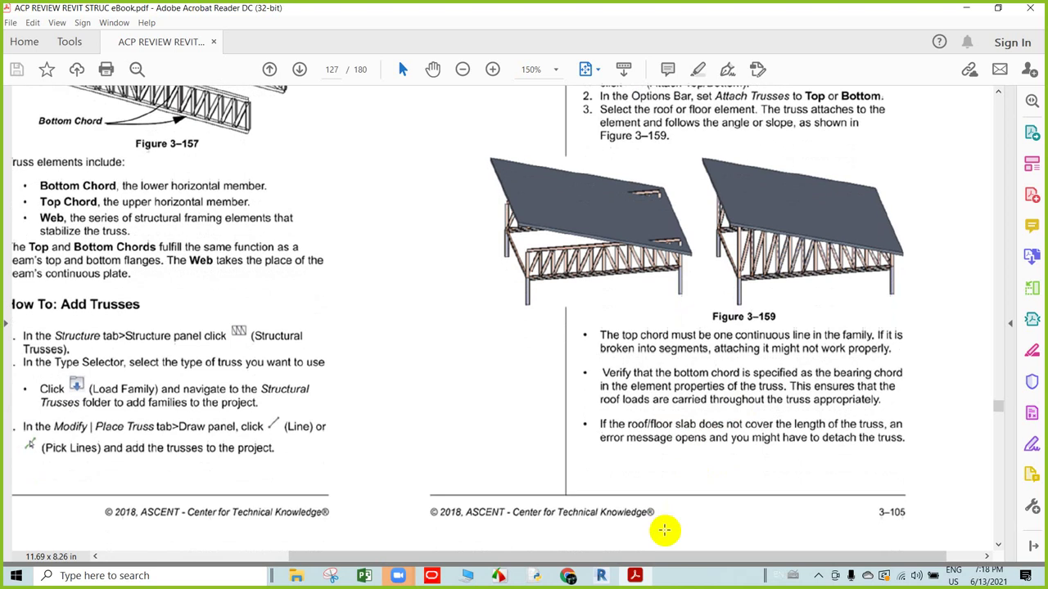
scroll(758, 458, "down", 1)
scroll(751, 430, "down", 1)
scroll(742, 438, "down", 1)
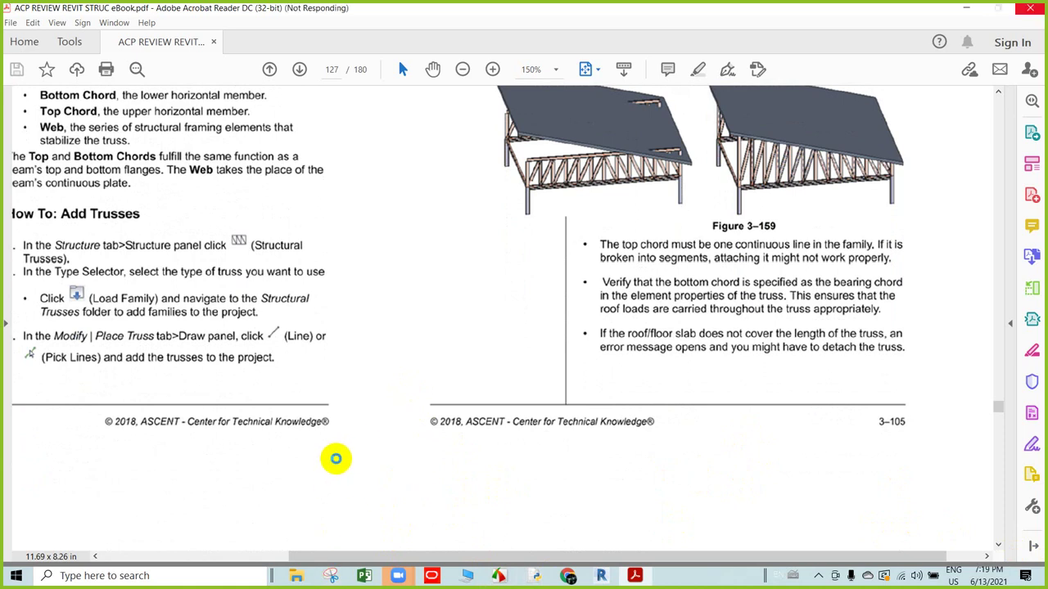
scroll(338, 457, "down", 5)
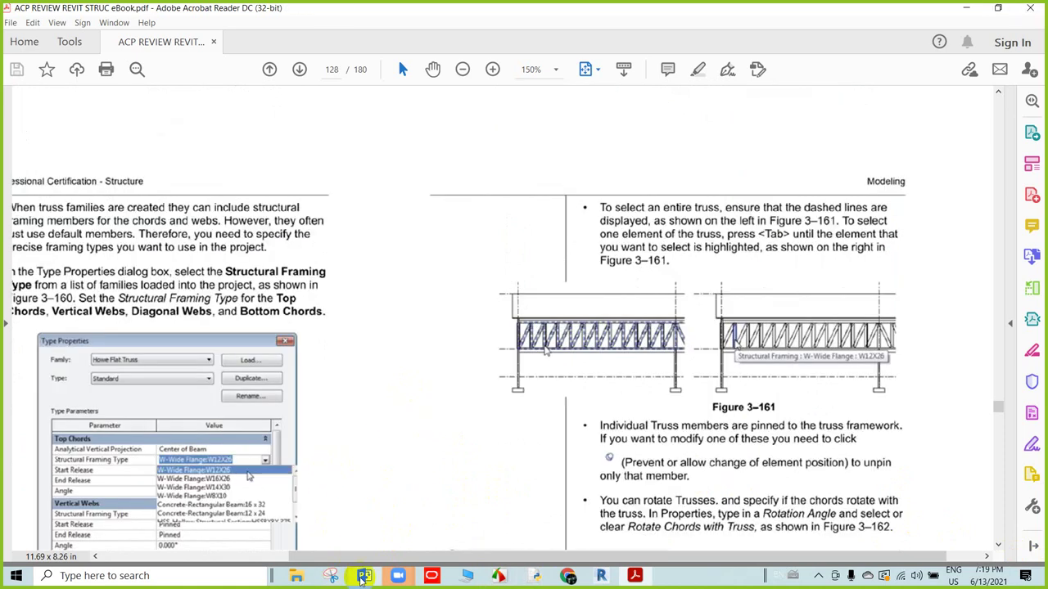
left_click_drag(370, 556, 208, 530)
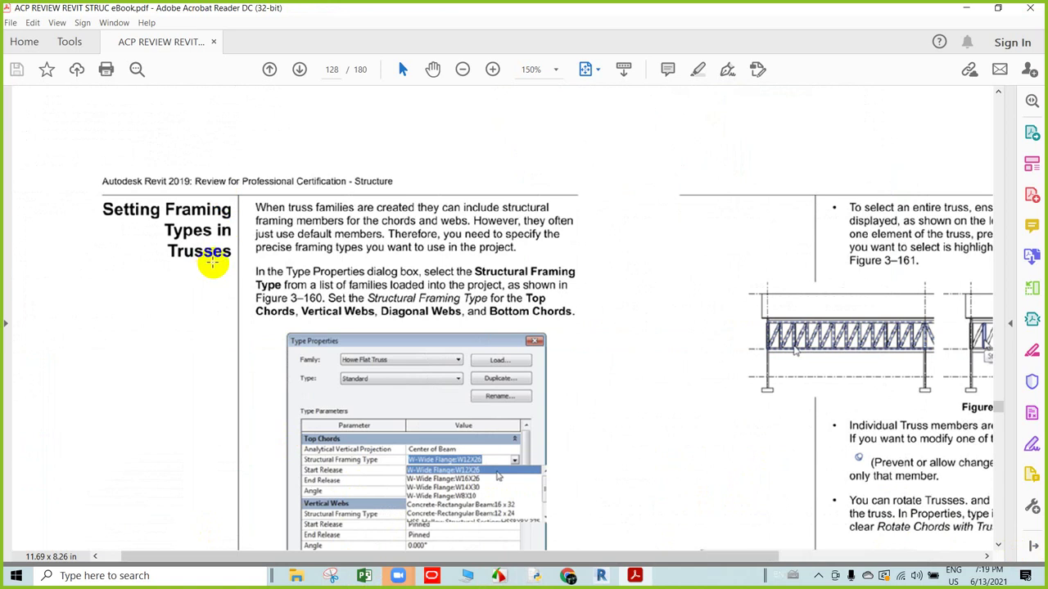
scroll(234, 234, "down", 1)
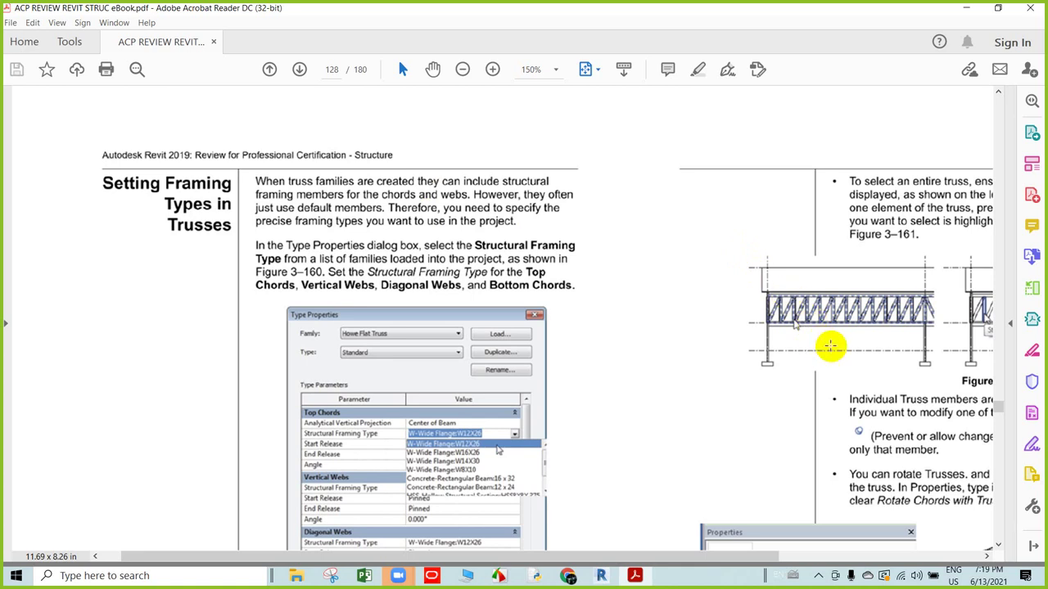
mouse_move(777, 416)
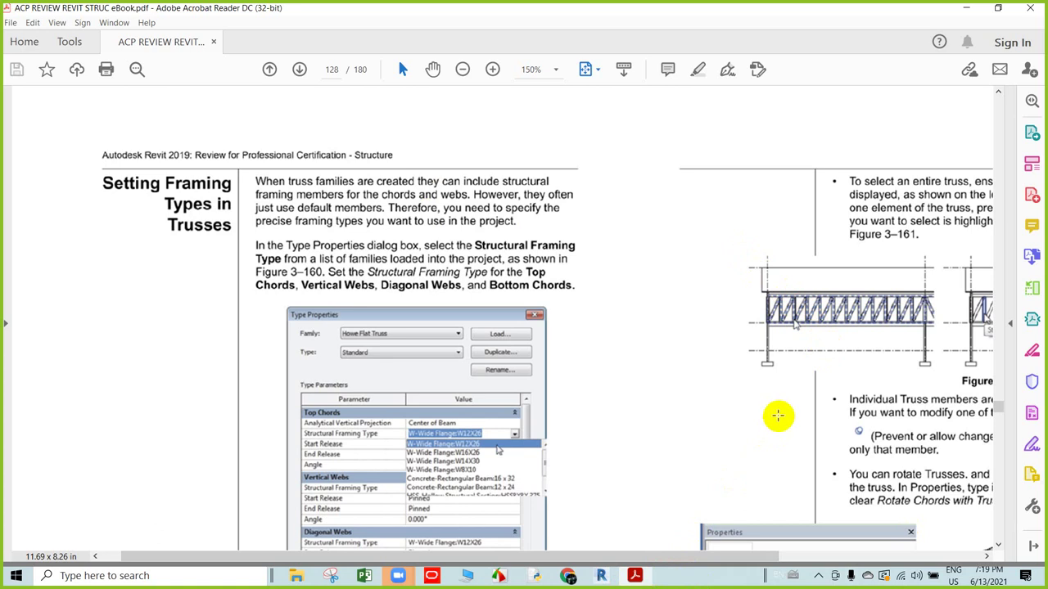
left_click(834, 311)
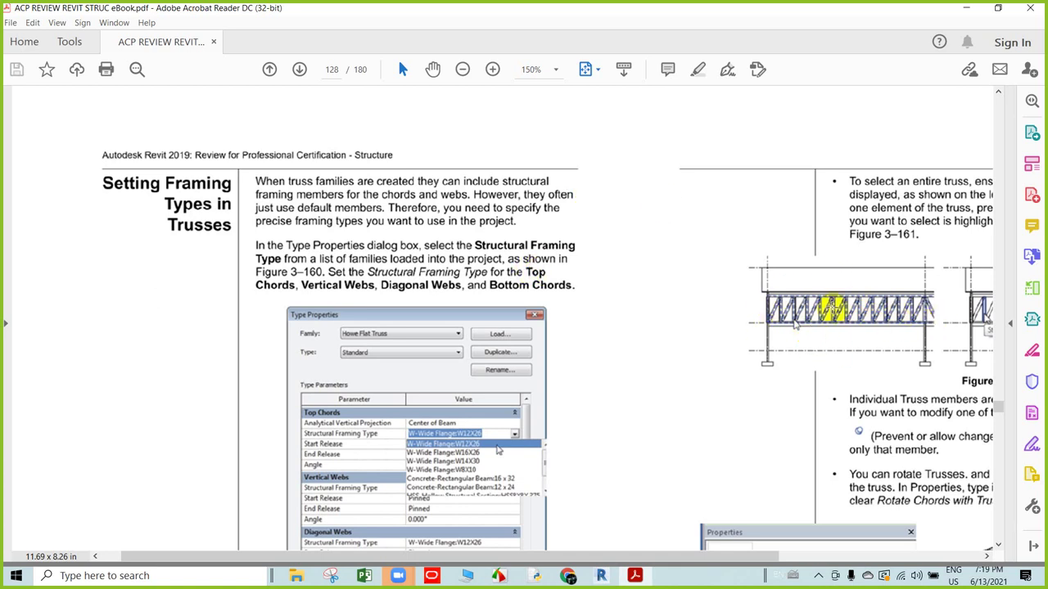
mouse_move(784, 536)
left_mouse_down()
mouse_move(671, 559)
mouse_move(808, 559)
left_mouse_up()
- Scroll back up to Figure 3-157 showing the truss chords and web members
scroll(611, 289, "up", 5)
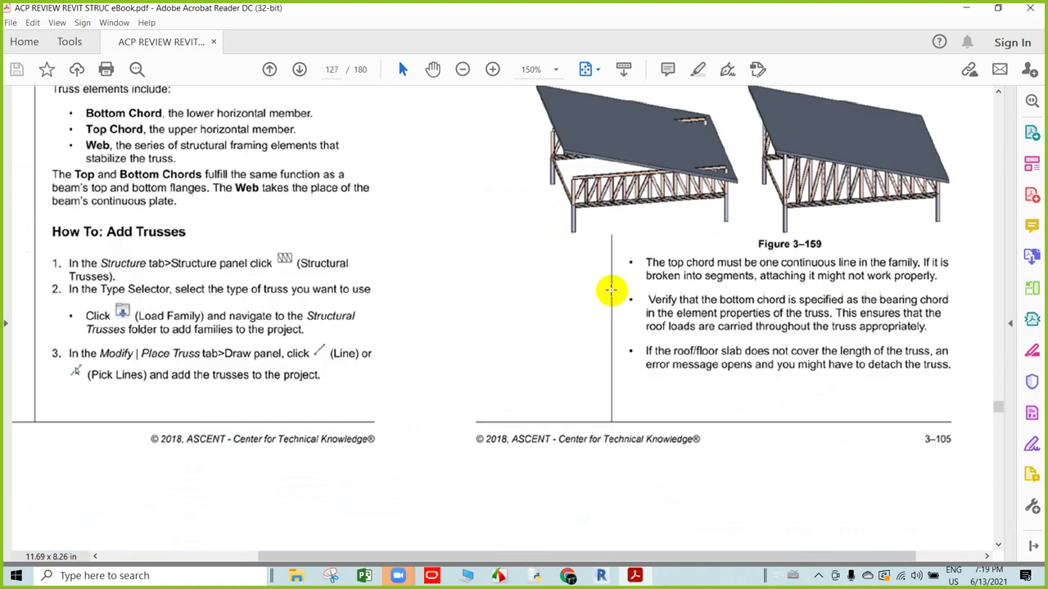
scroll(611, 289, "up", 1)
scroll(615, 307, "up", 1)
scroll(620, 327, "up", 1)
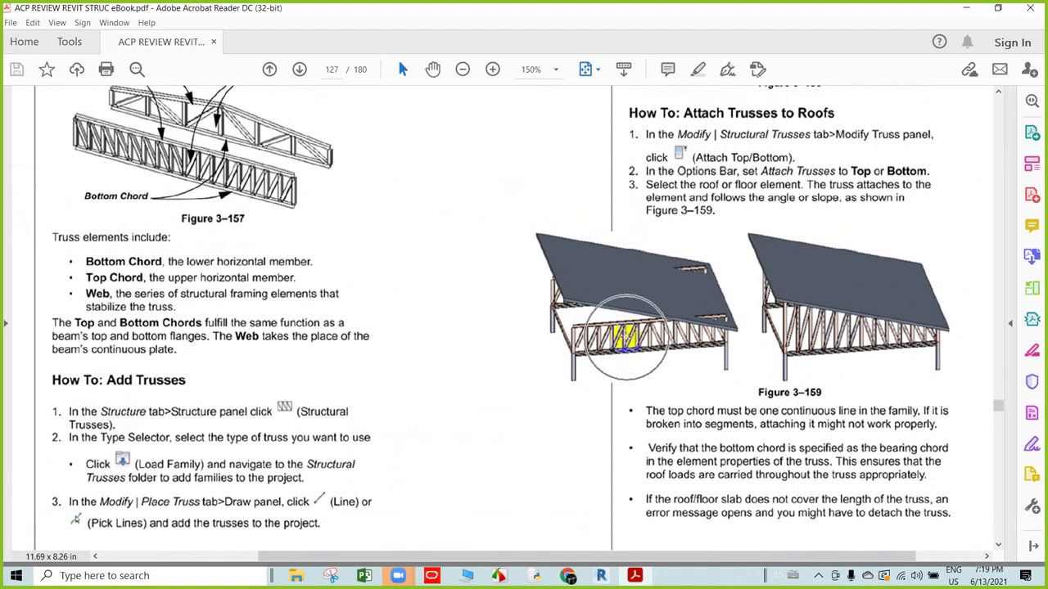
scroll(617, 346, "up", 1)
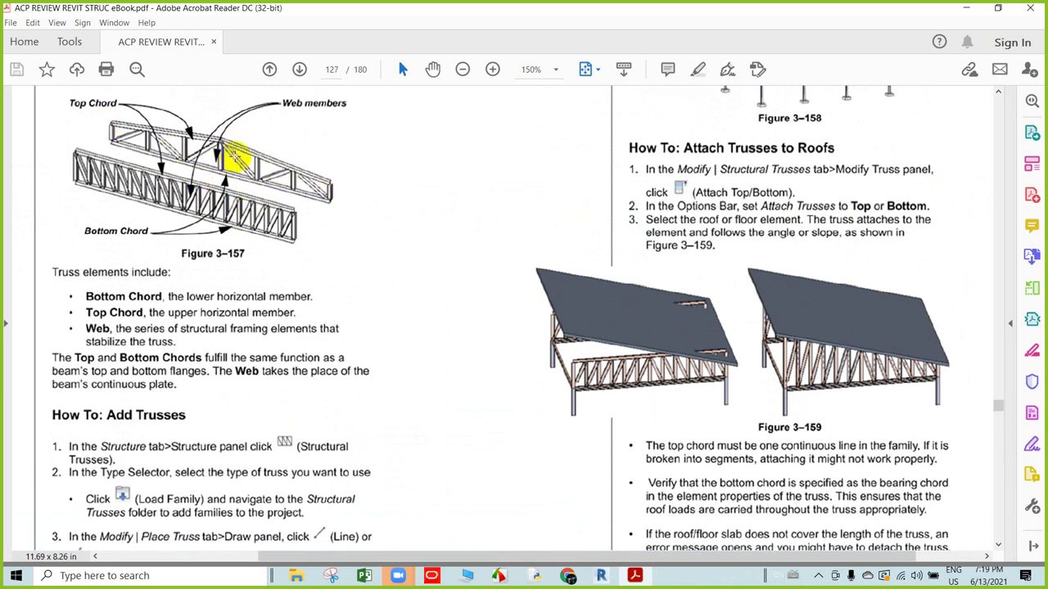
left_click(274, 219)
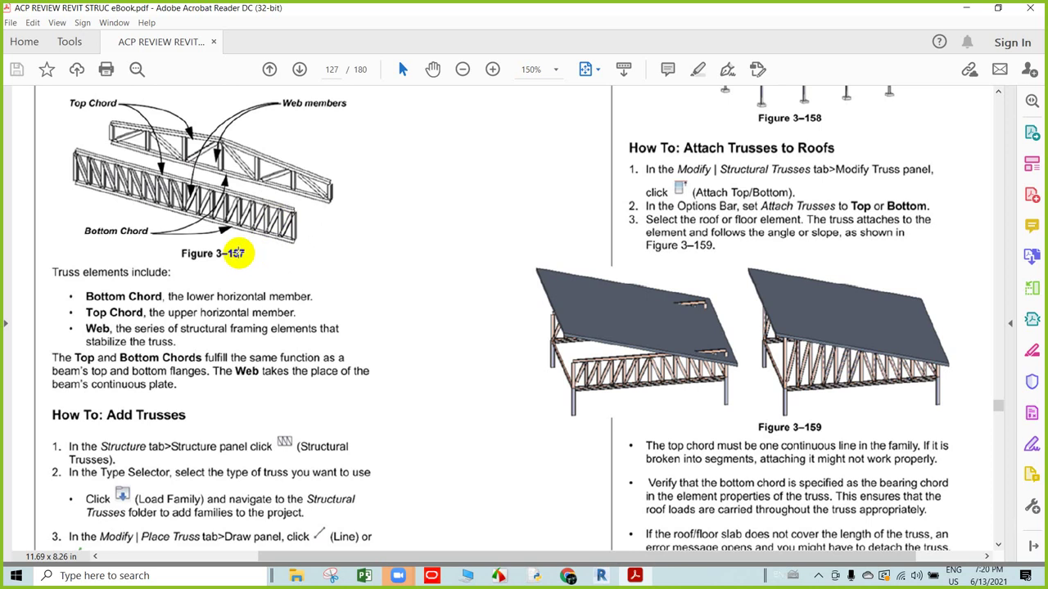
- Scroll down into page 128 to the truss Type Properties figure
scroll(802, 432, "down", 1)
scroll(769, 379, "down", 2)
scroll(753, 379, "down", 2)
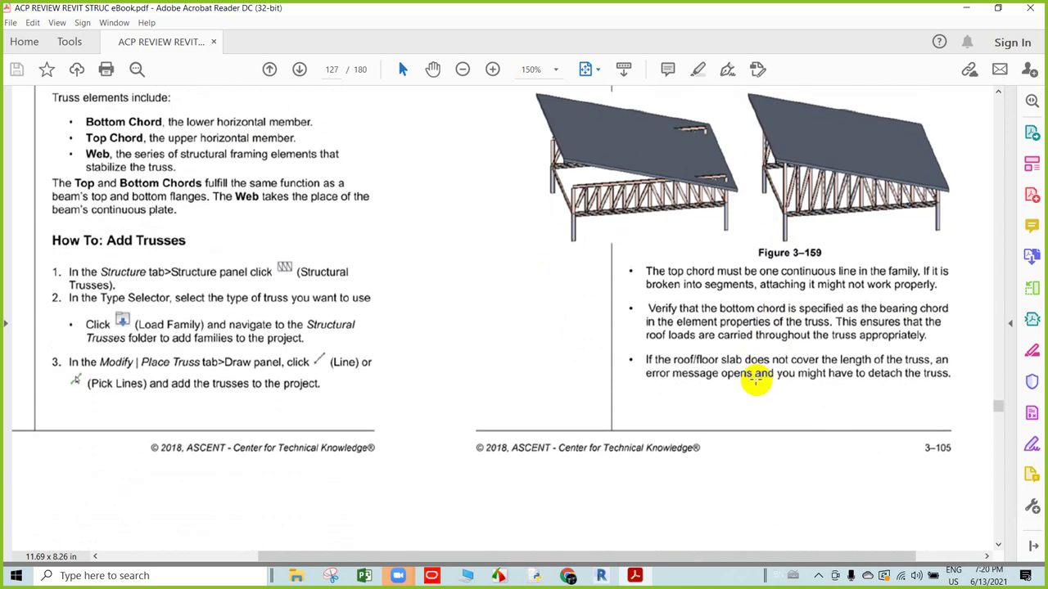
scroll(748, 379, "down", 3)
scroll(748, 379, "down", 1)
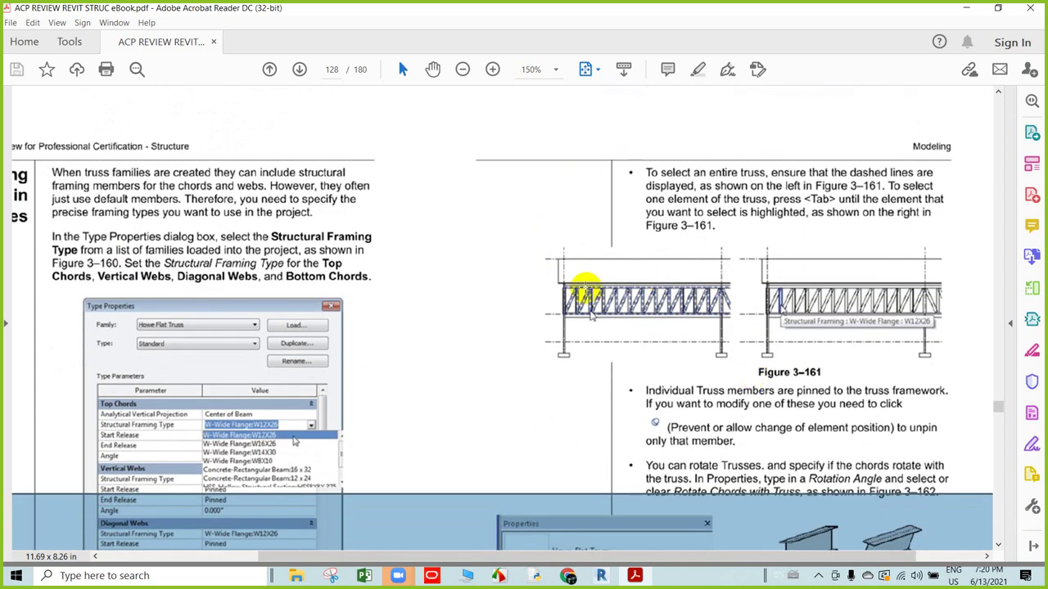
- Zoom Figure 3-160 to 300% and clear the accidental image selection
scroll(259, 397, "down", 1)
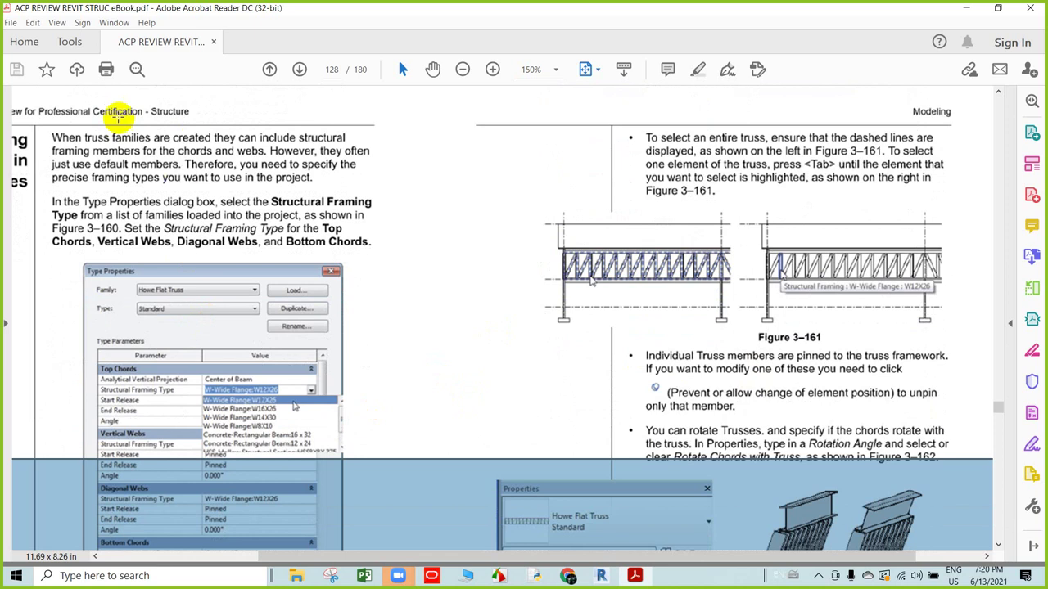
left_click_drag(509, 554, 353, 554)
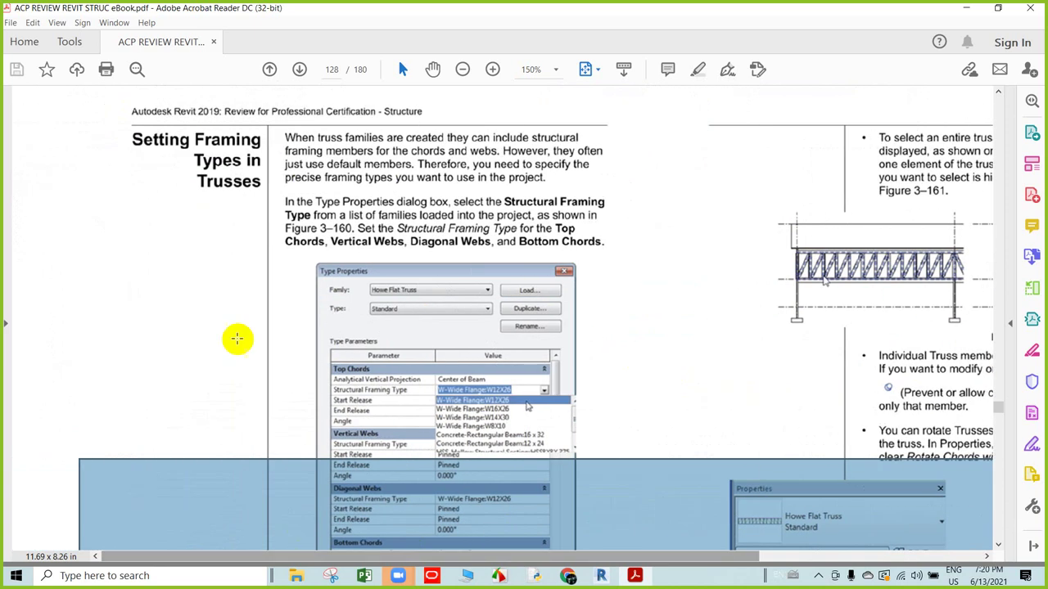
left_click(117, 285)
left_click(39, 329)
- Scroll through the Top Chords, Vertical Webs, Diagonal Webs and Bottom Chords framing type rows
scroll(413, 262, "down", 1)
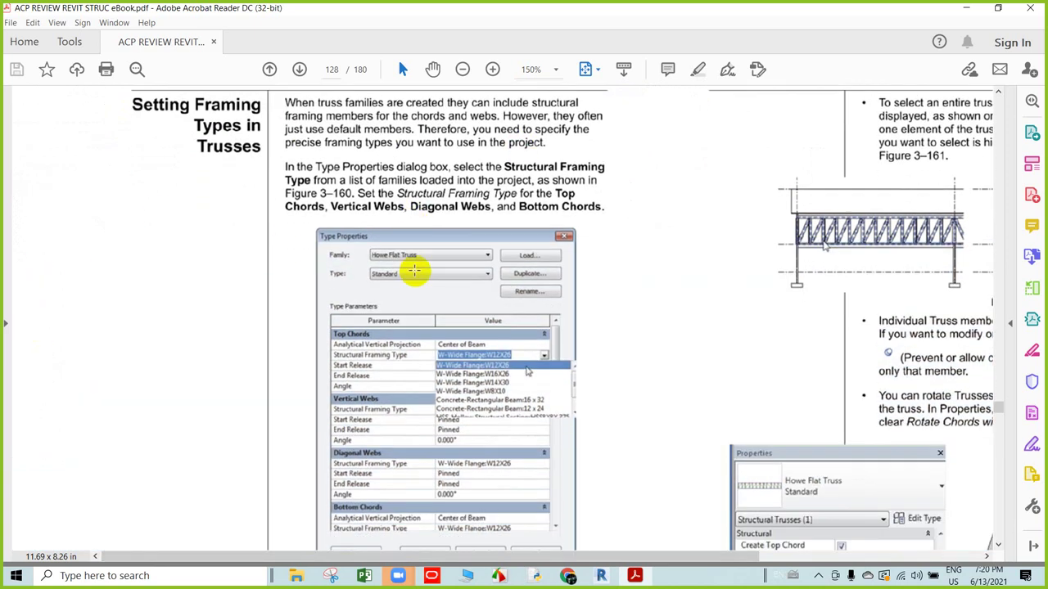
scroll(466, 215, "down", 1)
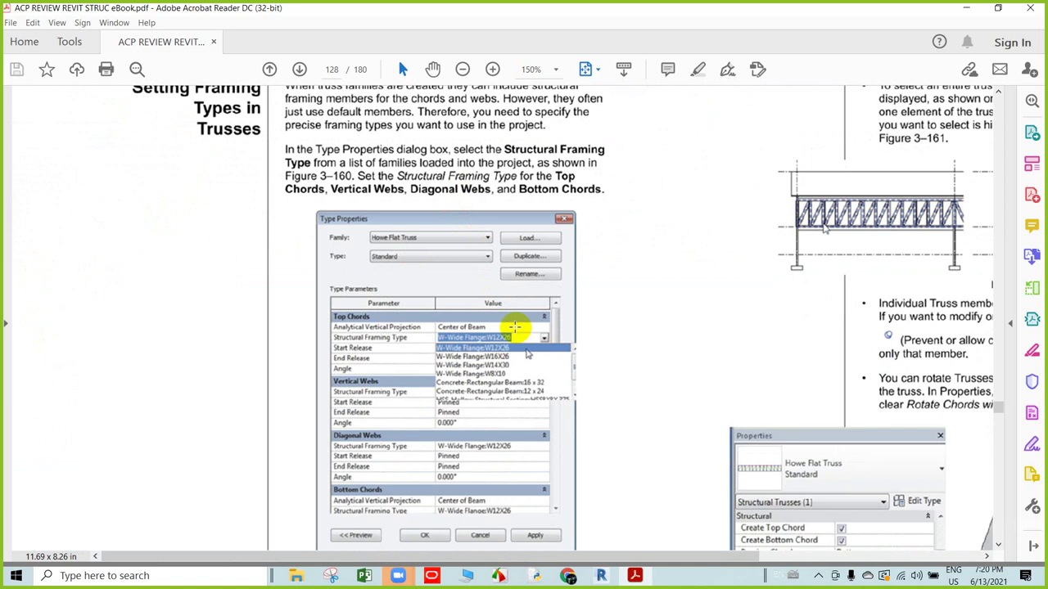
scroll(377, 364, "down", 1)
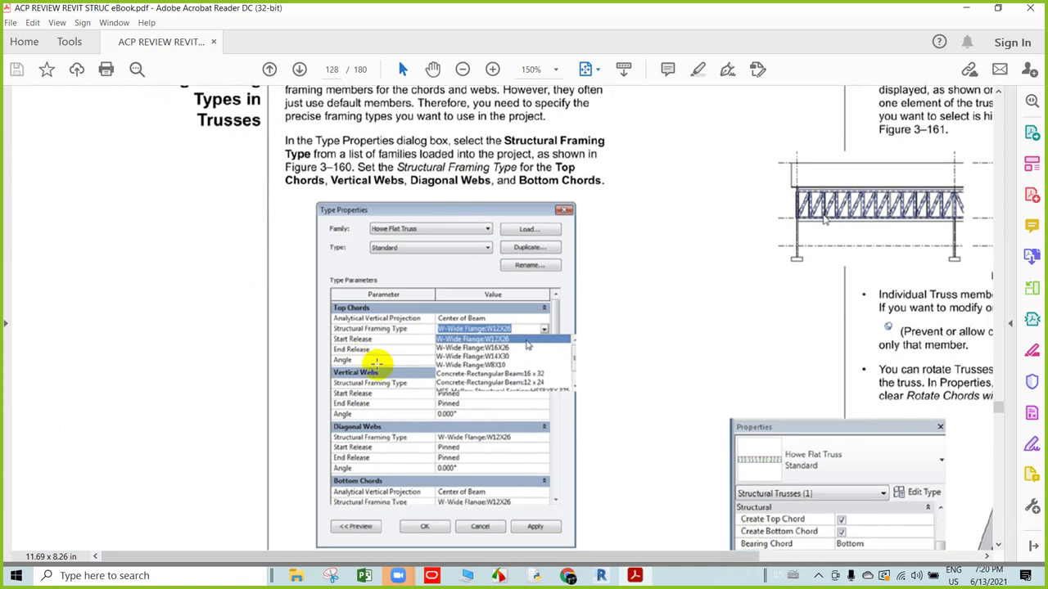
scroll(364, 309, "up", 1, "ctrl")
scroll(376, 311, "up", 1, "ctrl")
scroll(385, 311, "down", 1)
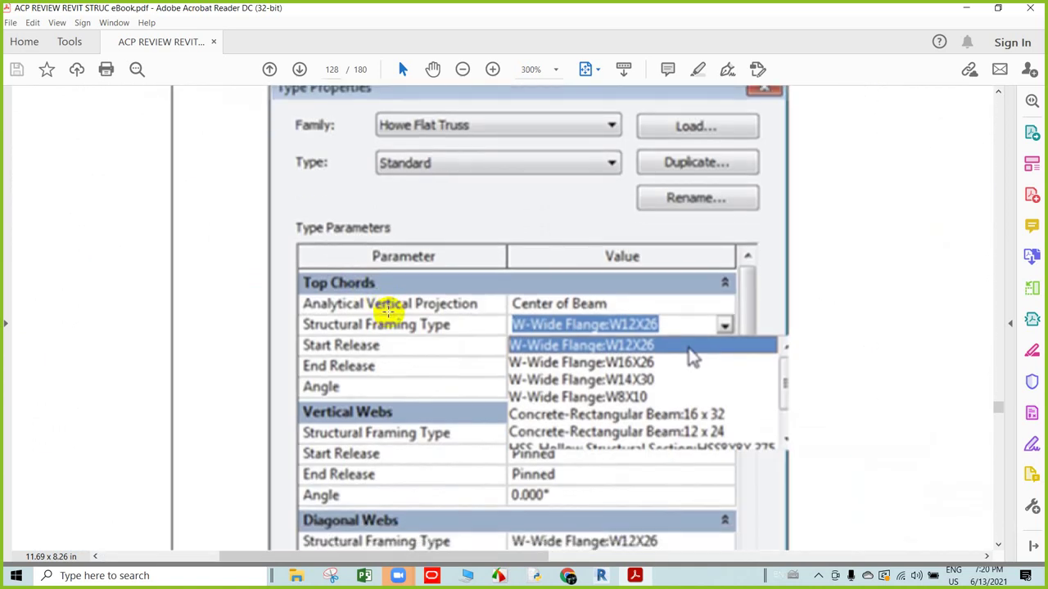
scroll(384, 303, "down", 1)
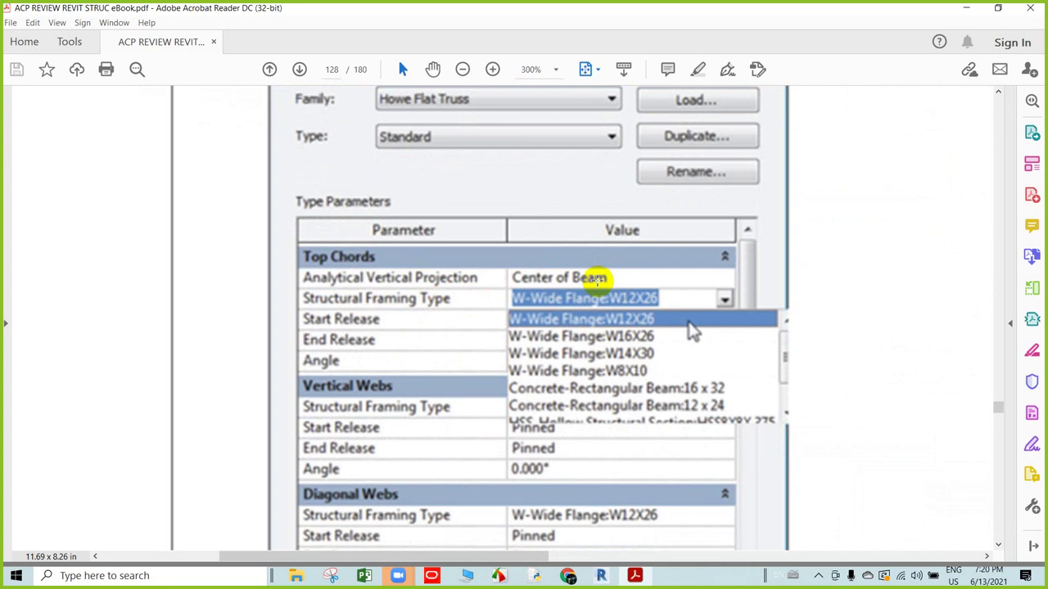
scroll(595, 278, "down", 1)
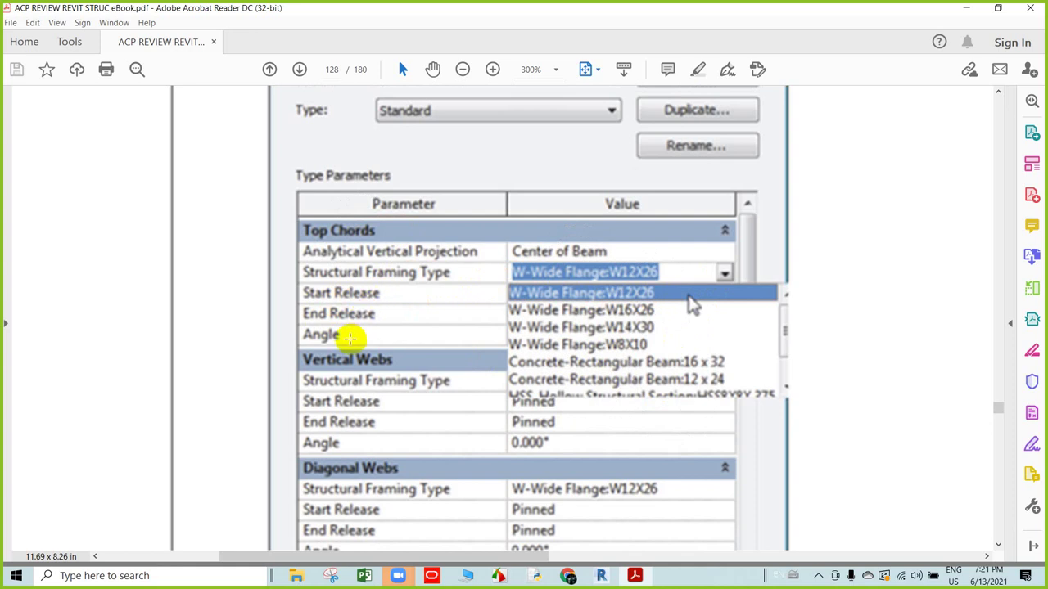
scroll(368, 345, "down", 2)
scroll(369, 335, "down", 1)
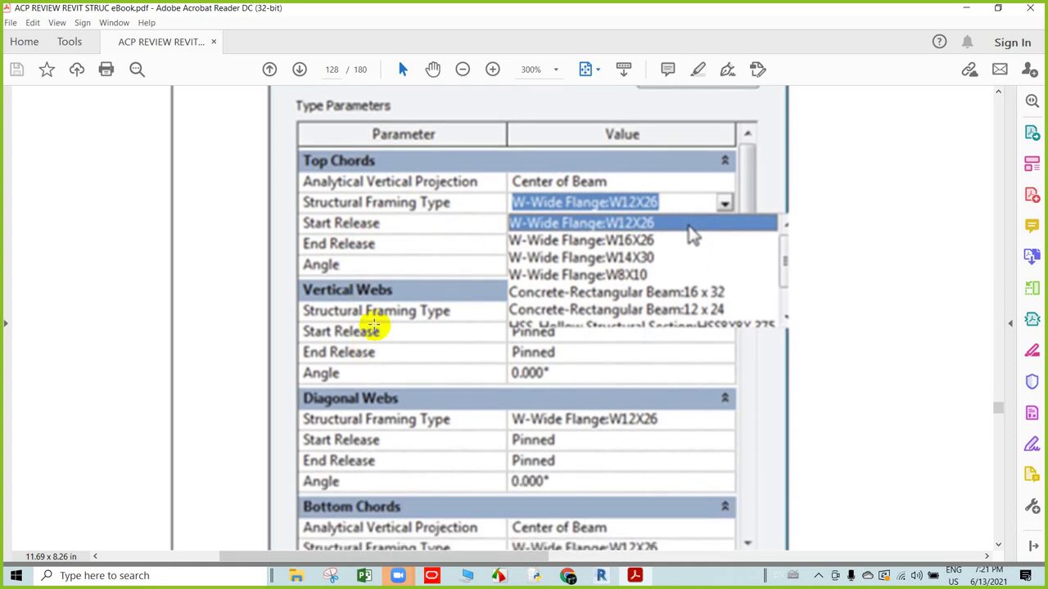
scroll(382, 302, "down", 1)
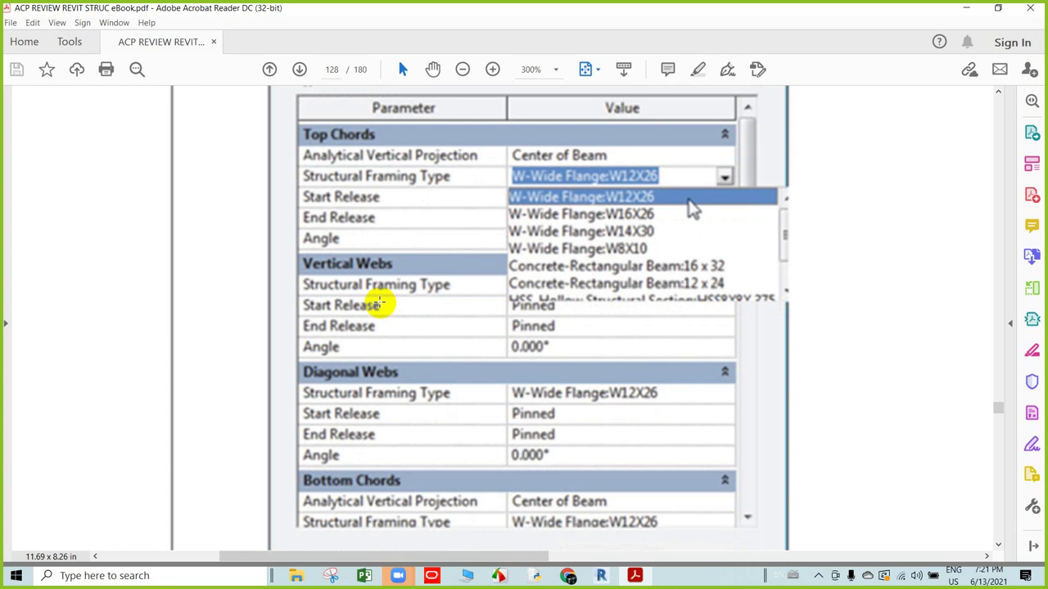
scroll(385, 303, "down", 1)
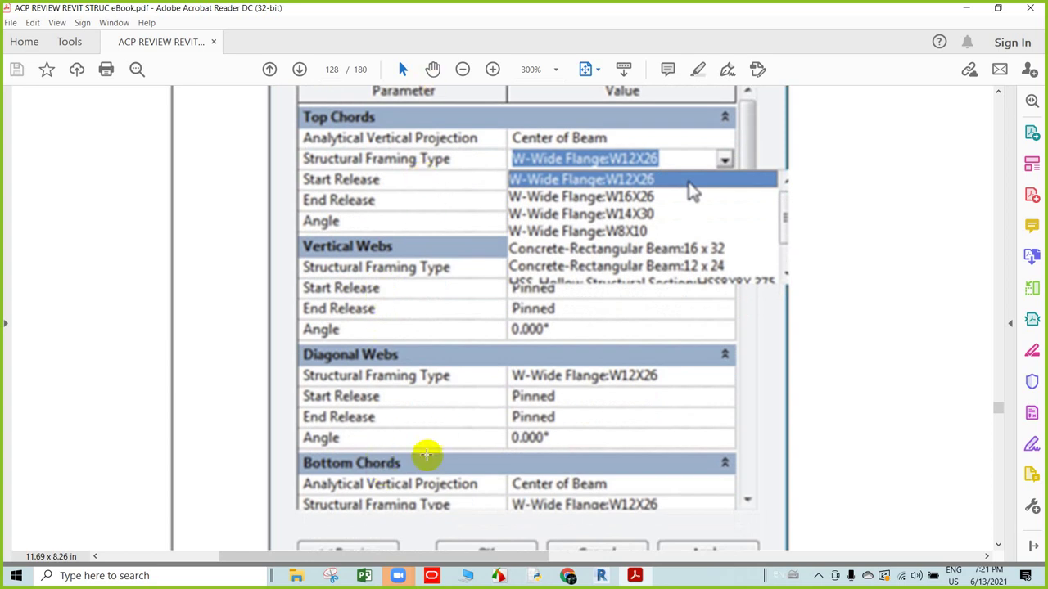
scroll(414, 467, "up", 1)
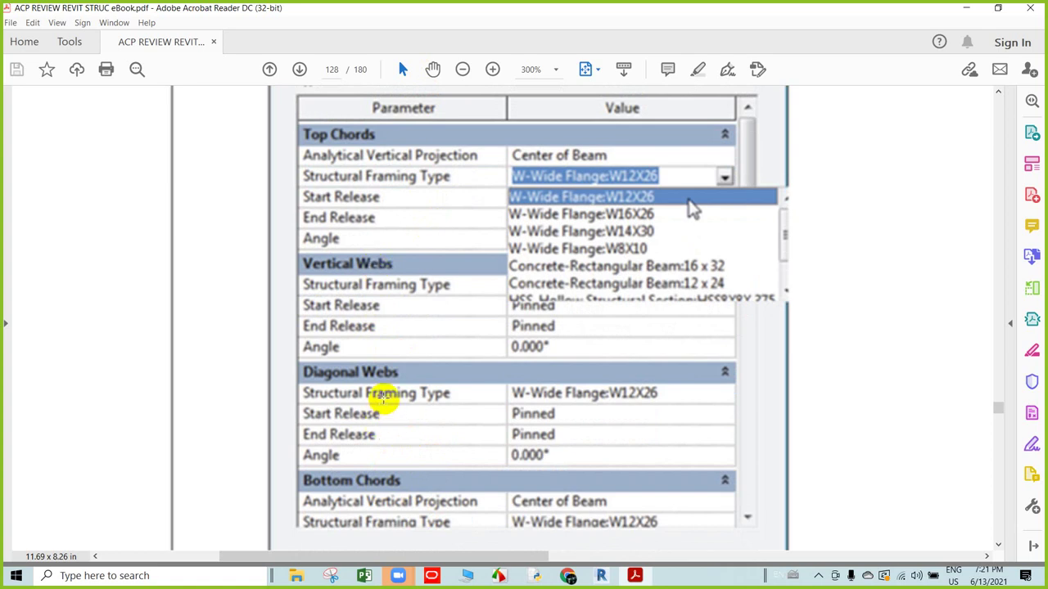
- Glance at Revit, then zoom the PDF out to 150% to see the whole page width
left_click(966, 8)
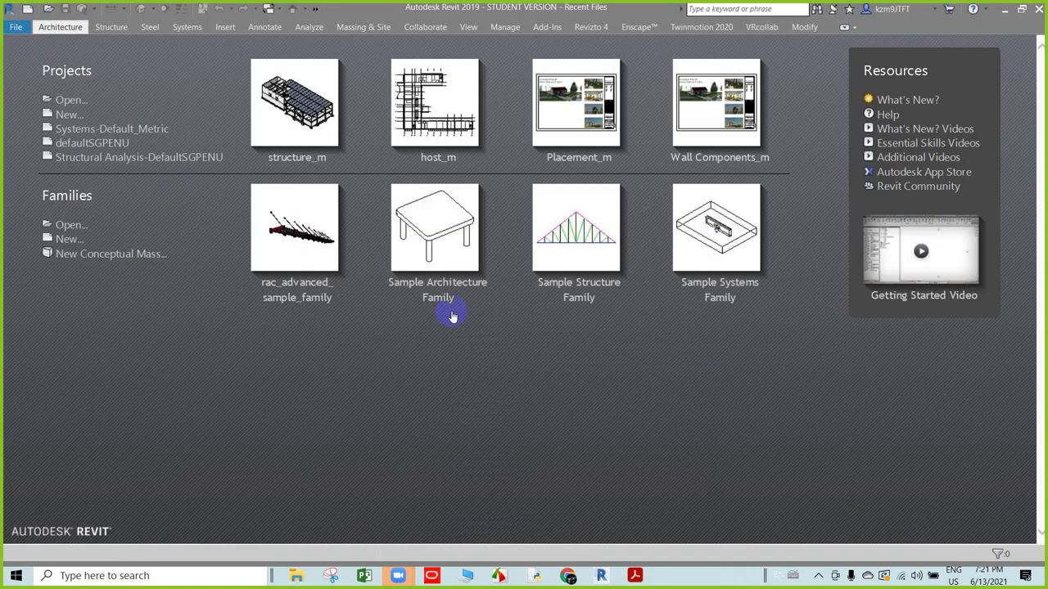
left_click(634, 575)
scroll(407, 357, "up", 1)
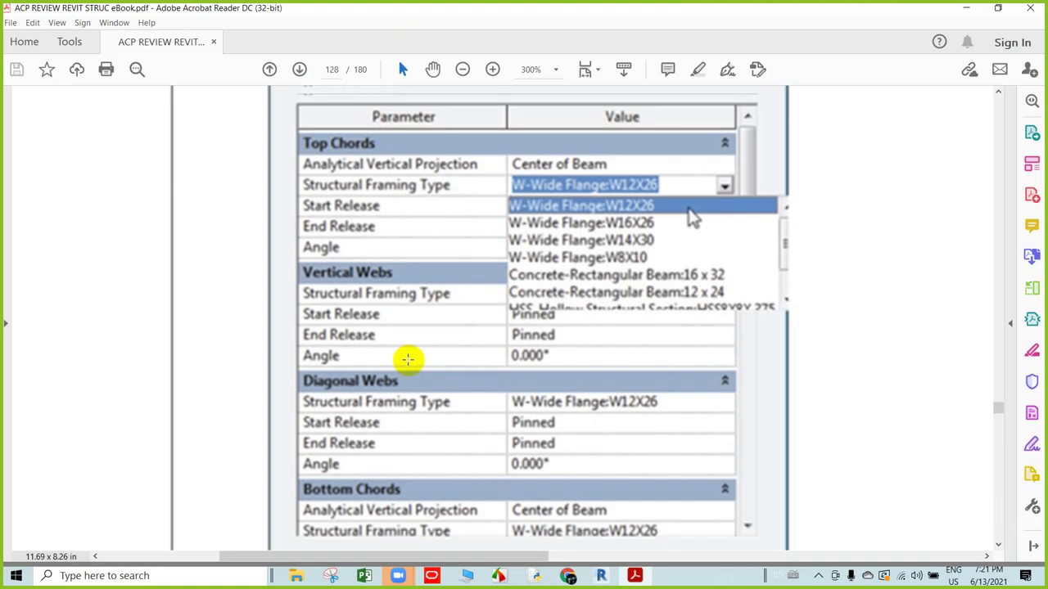
scroll(498, 367, "up", 2)
scroll(416, 351, "up", 2)
scroll(476, 321, "up", 2)
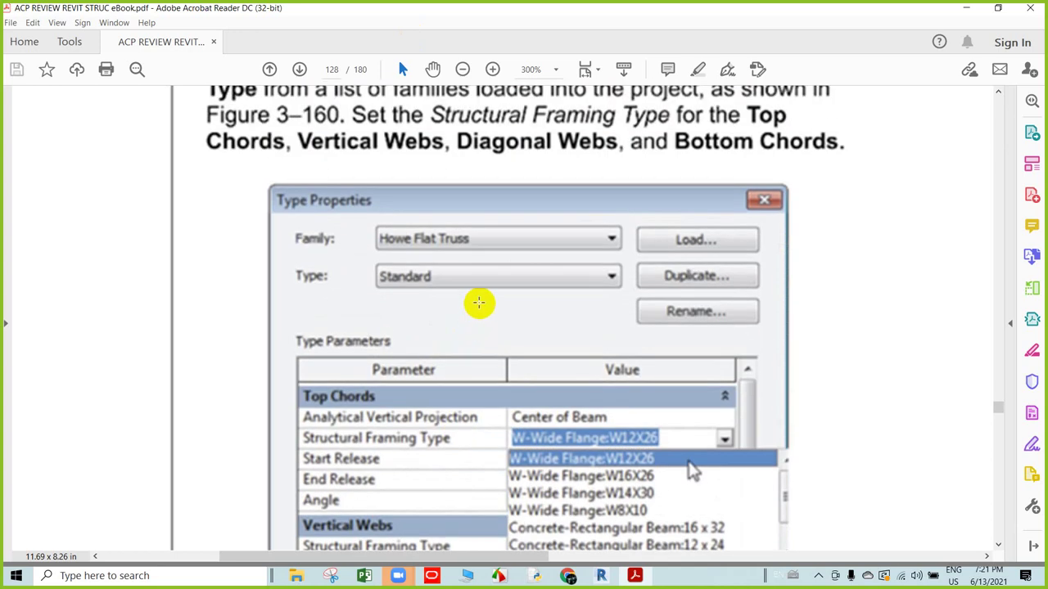
key("ctrl+2")
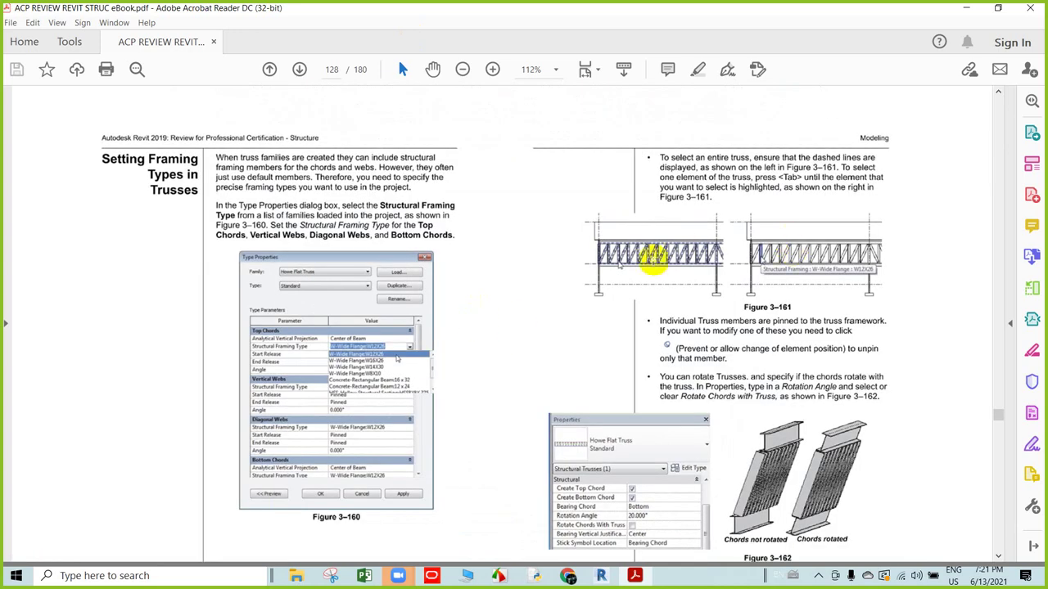
scroll(646, 268, "up", 5, "ctrl")
scroll(565, 286, "up", 4, "ctrl")
scroll(464, 311, "up", 1)
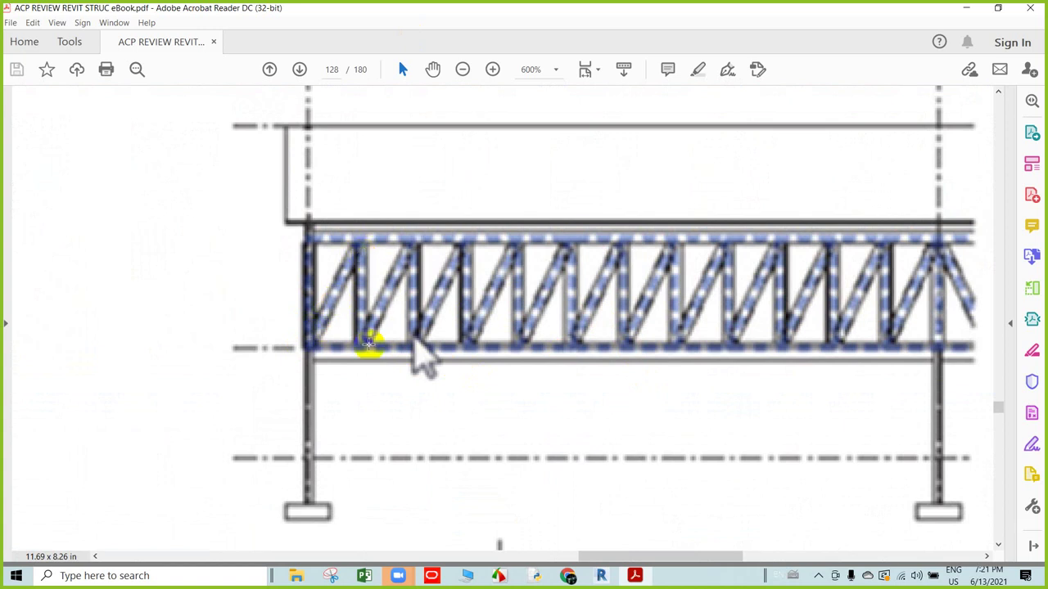
- Zoom back to 300% on the Figure 3–160 Type Properties table
scroll(368, 350, "down", 2, "ctrl")
scroll(368, 350, "down", 2, "ctrl")
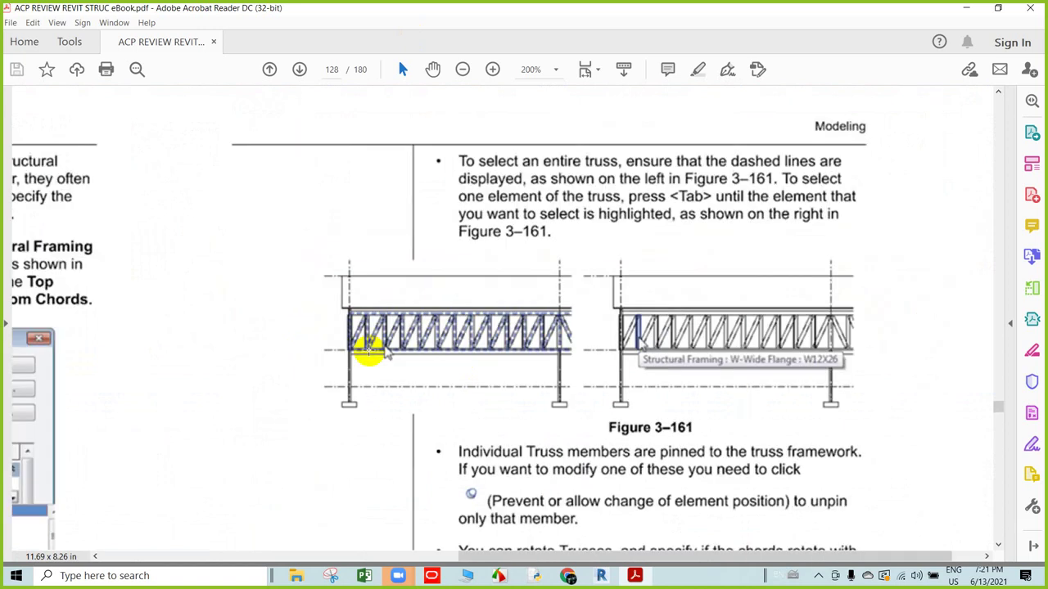
scroll(369, 350, "down", 1, "ctrl")
scroll(179, 502, "up", 2, "ctrl")
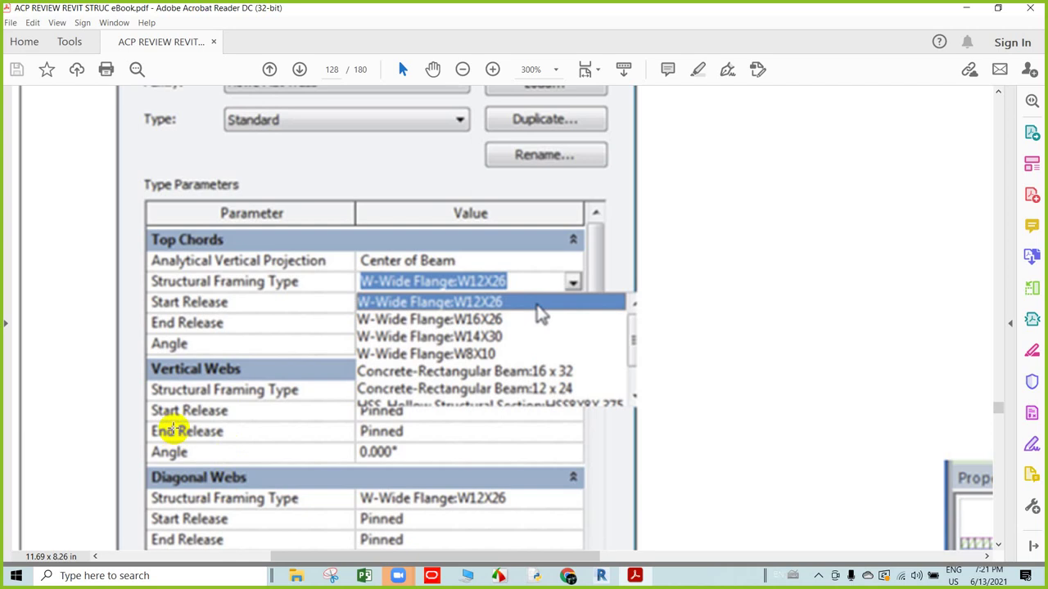
- Scroll down to the OK, Cancel and Apply buttons in Figure 3–160
scroll(173, 430, "down", 2)
scroll(196, 385, "down", 1)
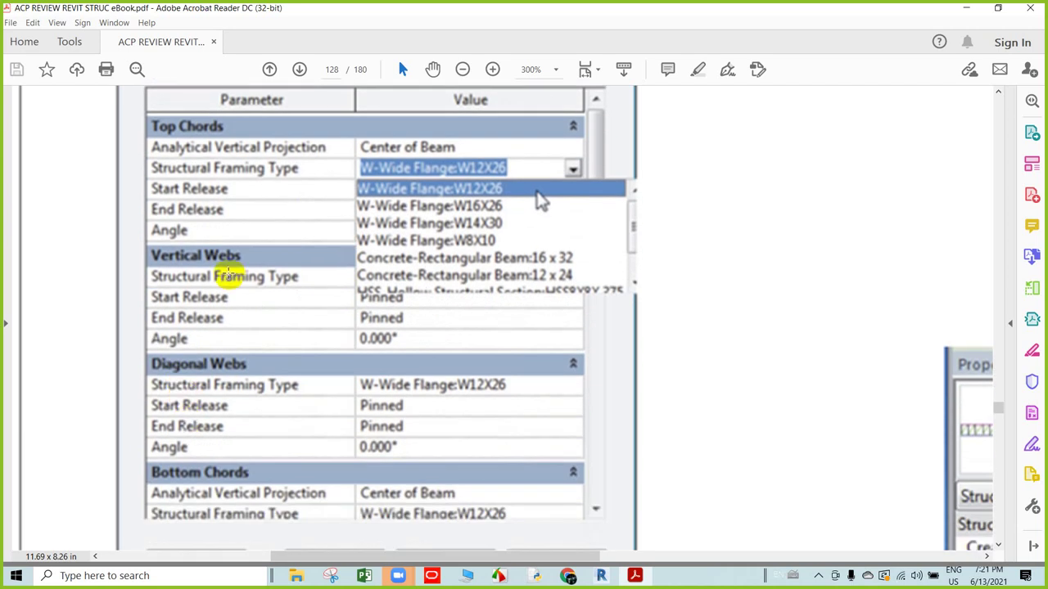
left_click(295, 282)
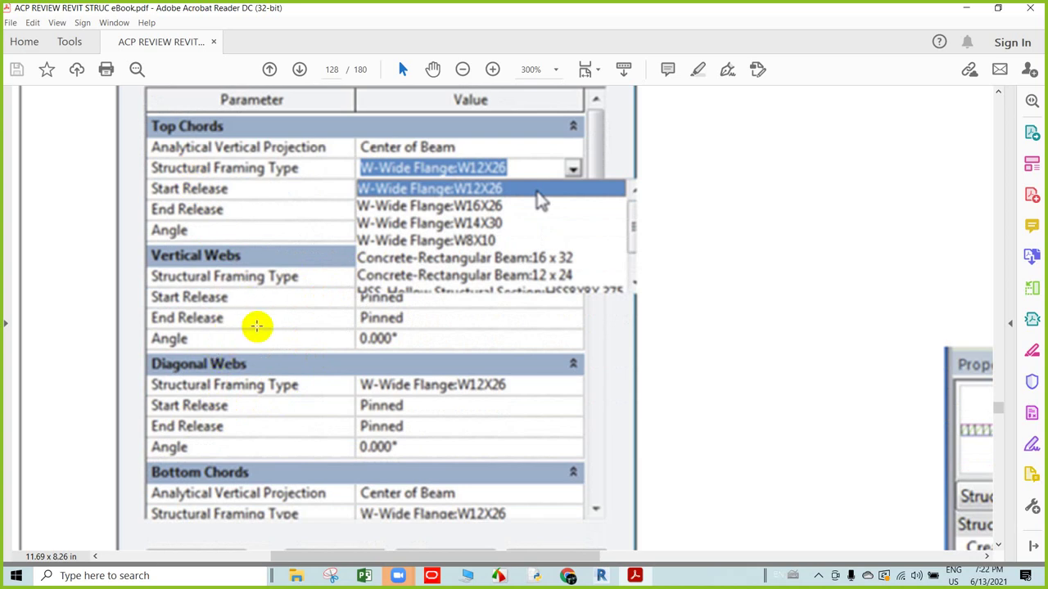
- Zoom out to 125% to show page 128 whole with Figures 3–160 to 3–162
scroll(256, 326, "down", 1)
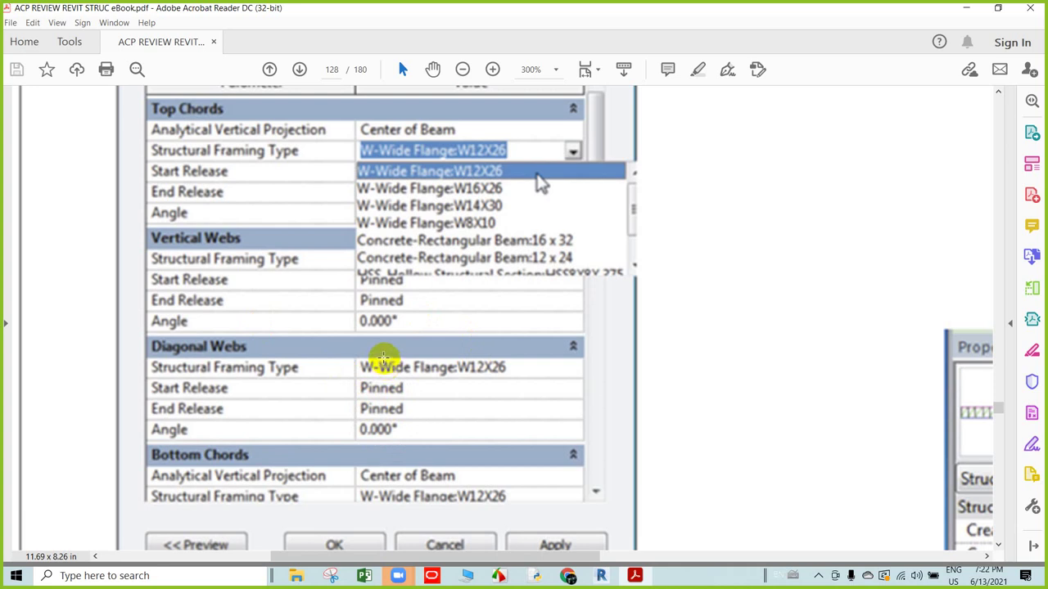
scroll(381, 357, "down", 1)
scroll(372, 361, "down", 1)
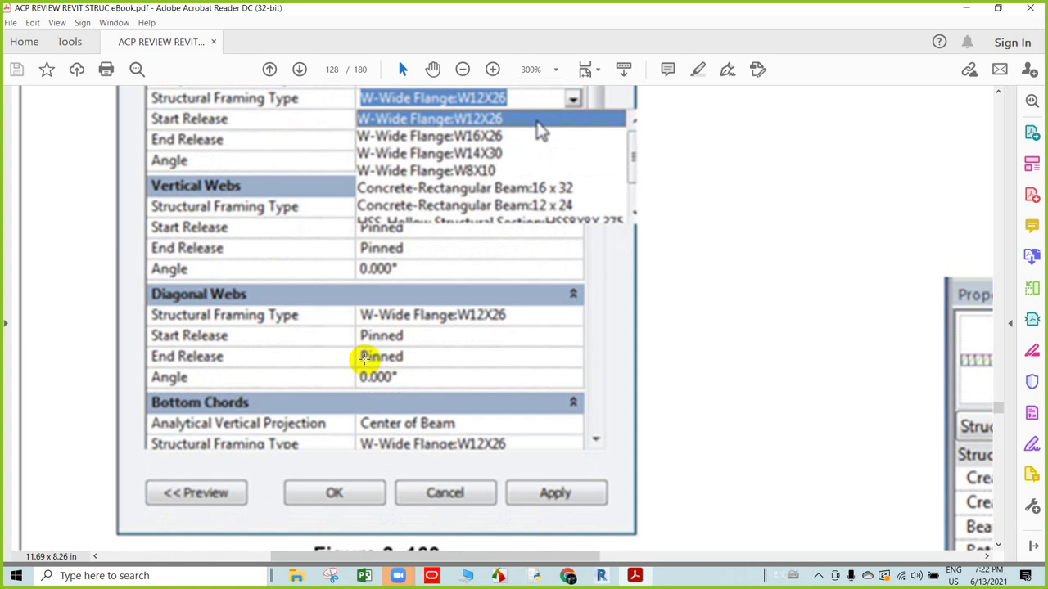
scroll(365, 357, "down", 1, "ctrl")
scroll(452, 346, "down", 3, "ctrl")
- Zoom to 200% on Figure 3–161 and pan to centre its truss selection illustrations and text
scroll(484, 315, "up", 1, "ctrl")
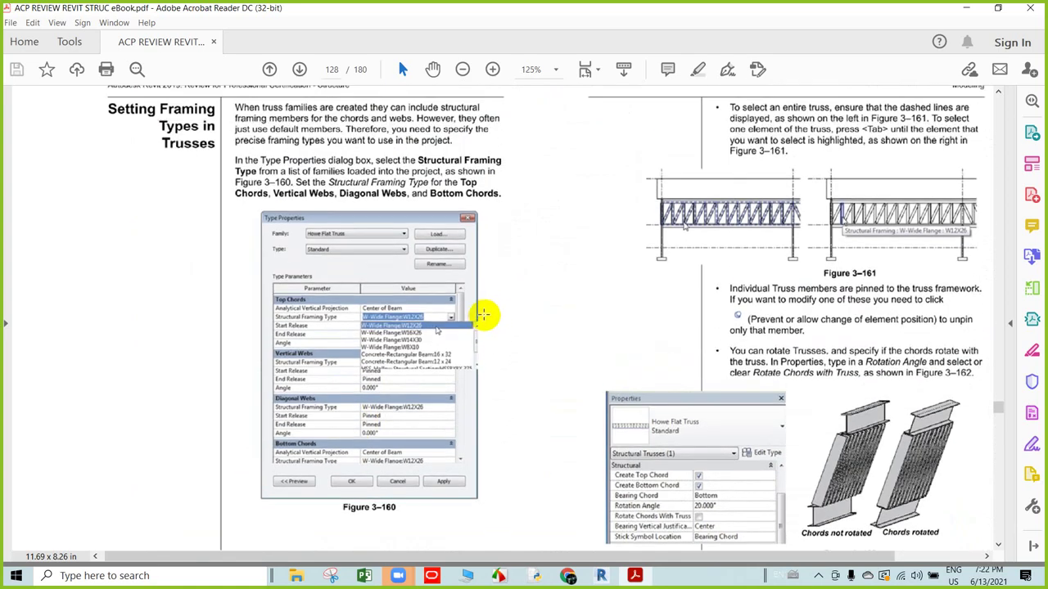
scroll(709, 212, "up", 1, "ctrl")
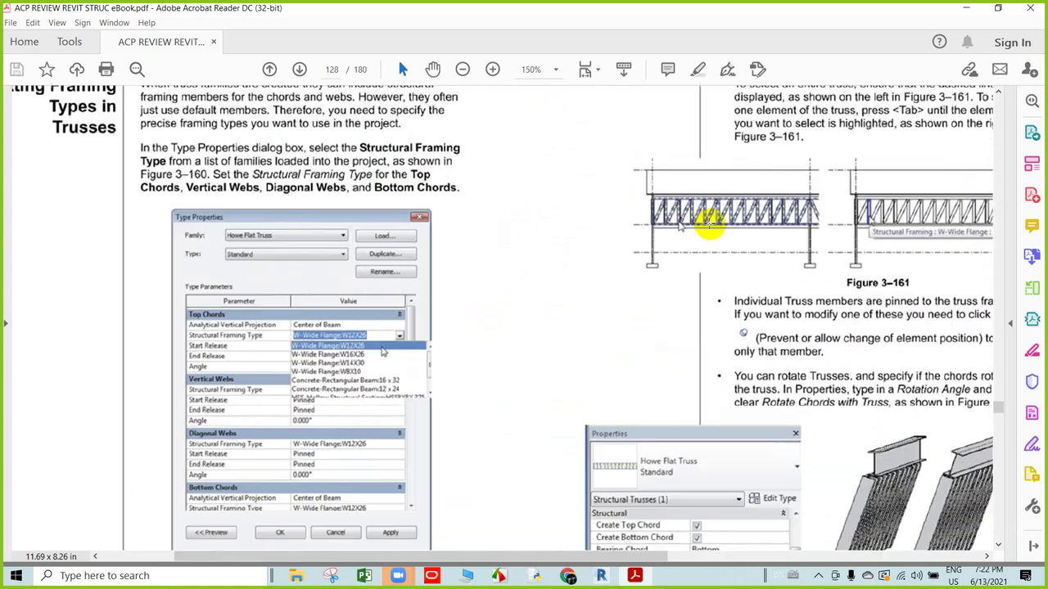
scroll(720, 205, "up", 1, "ctrl")
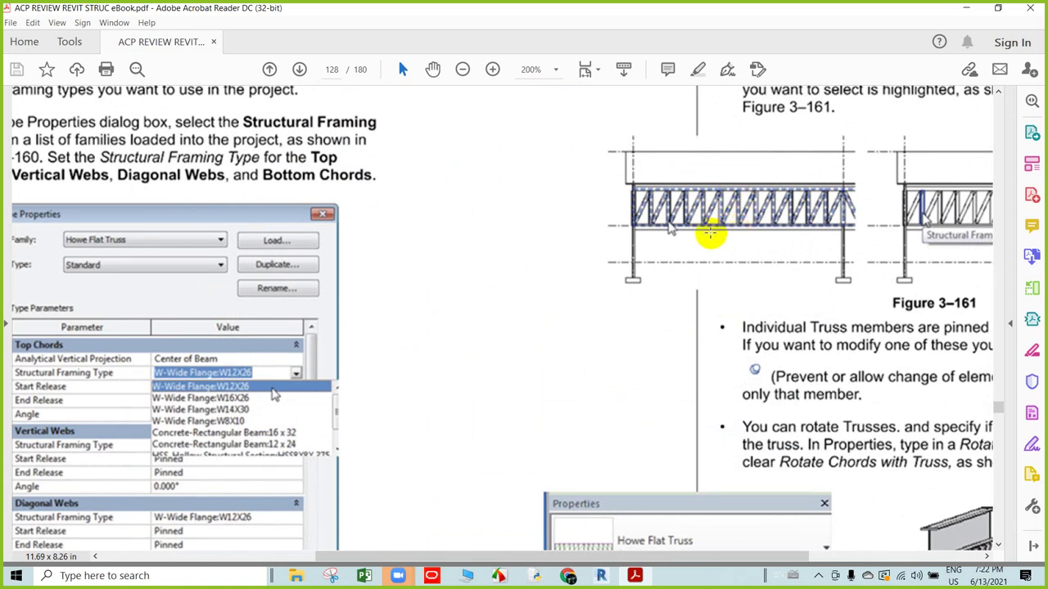
left_click(648, 198)
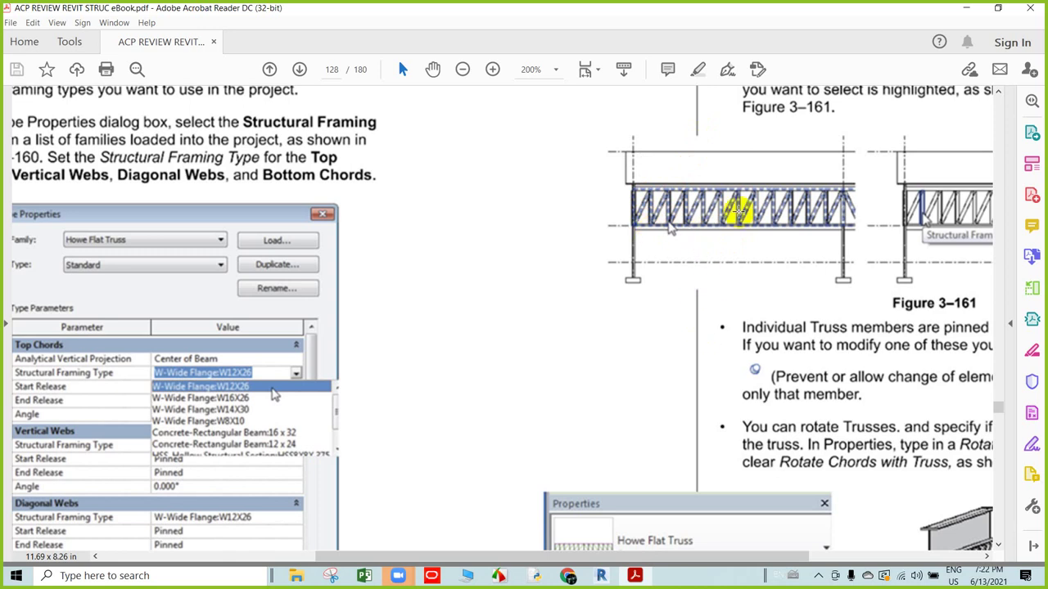
scroll(737, 213, "up", 2)
scroll(733, 221, "up", 1)
left_click(702, 259)
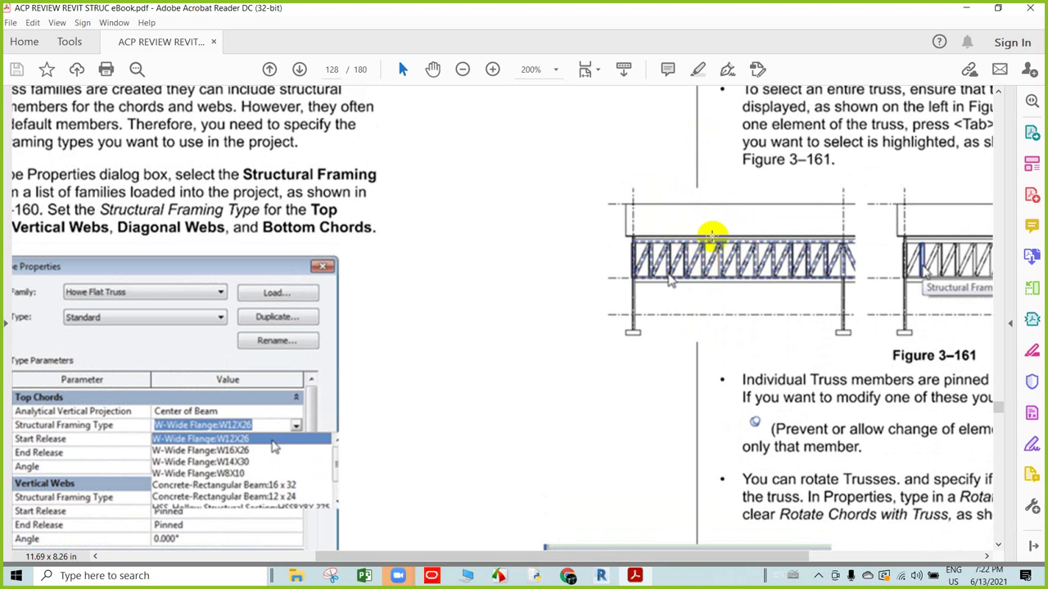
left_click(704, 278)
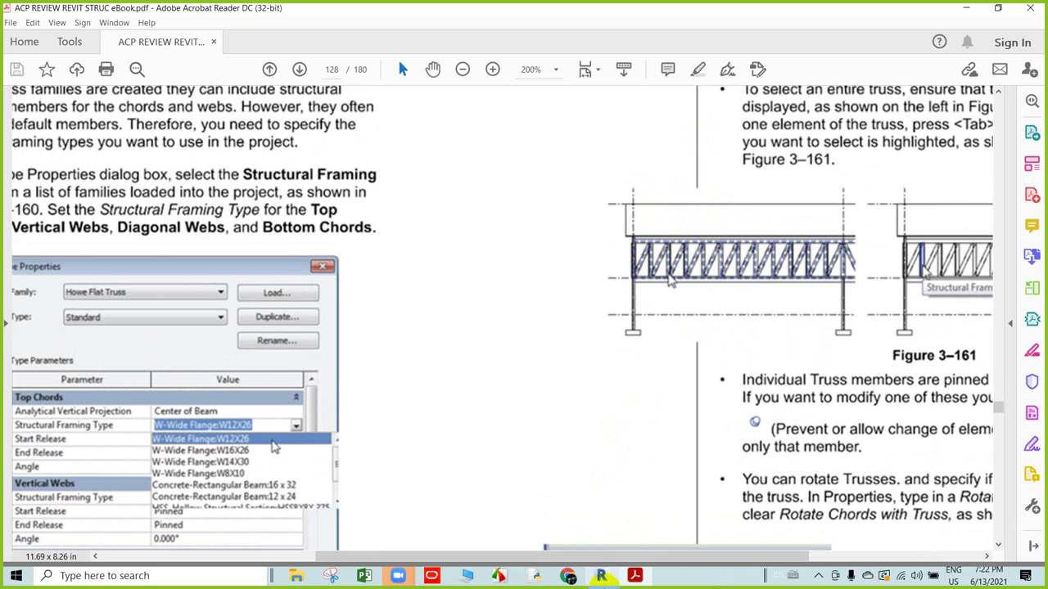
left_click_drag(630, 558, 865, 556)
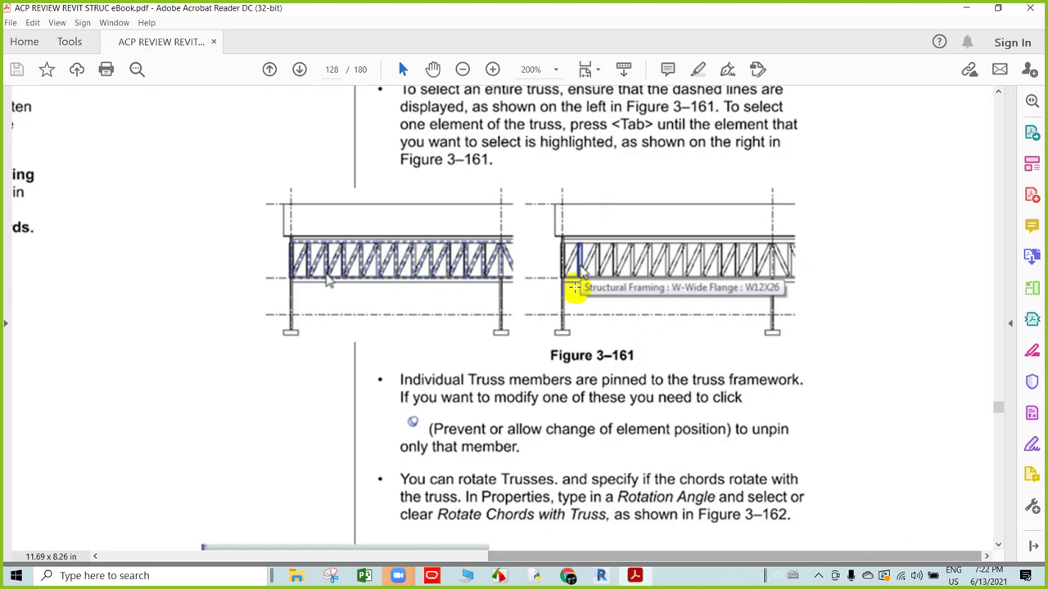
- Scroll down past Figure 3–161 into the truss rotation text
scroll(575, 280, "up", 2)
scroll(575, 281, "up", 1)
scroll(575, 280, "down", 1)
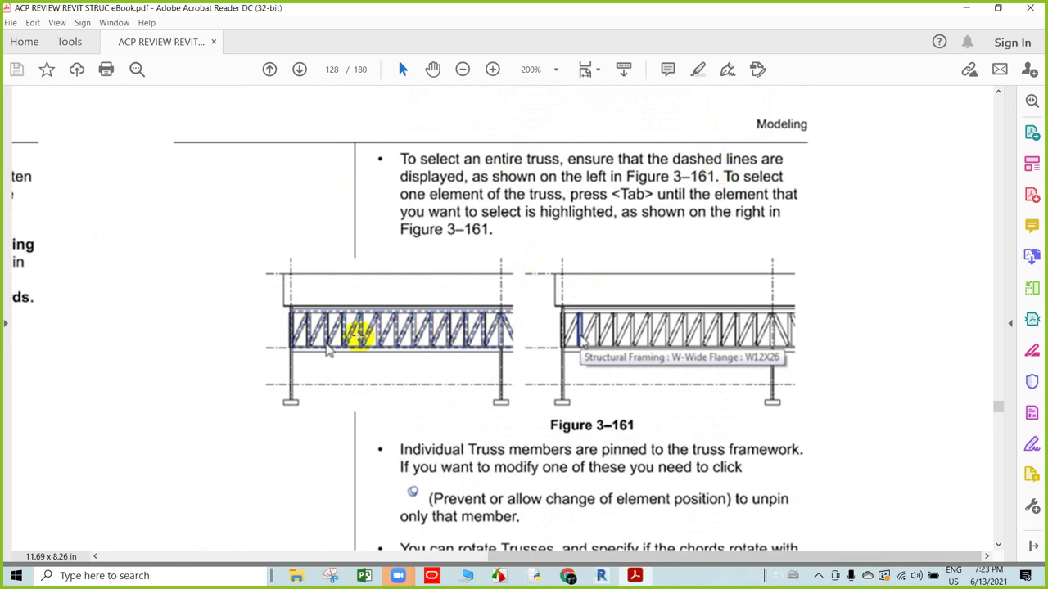
left_click(358, 336)
scroll(355, 333, "down", 1)
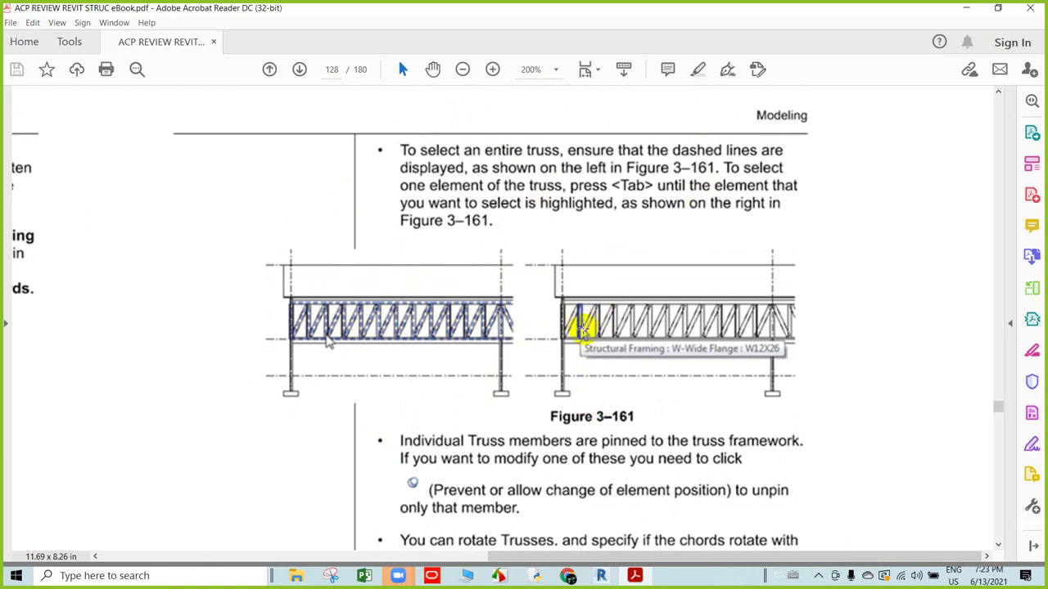
scroll(579, 331, "down", 1)
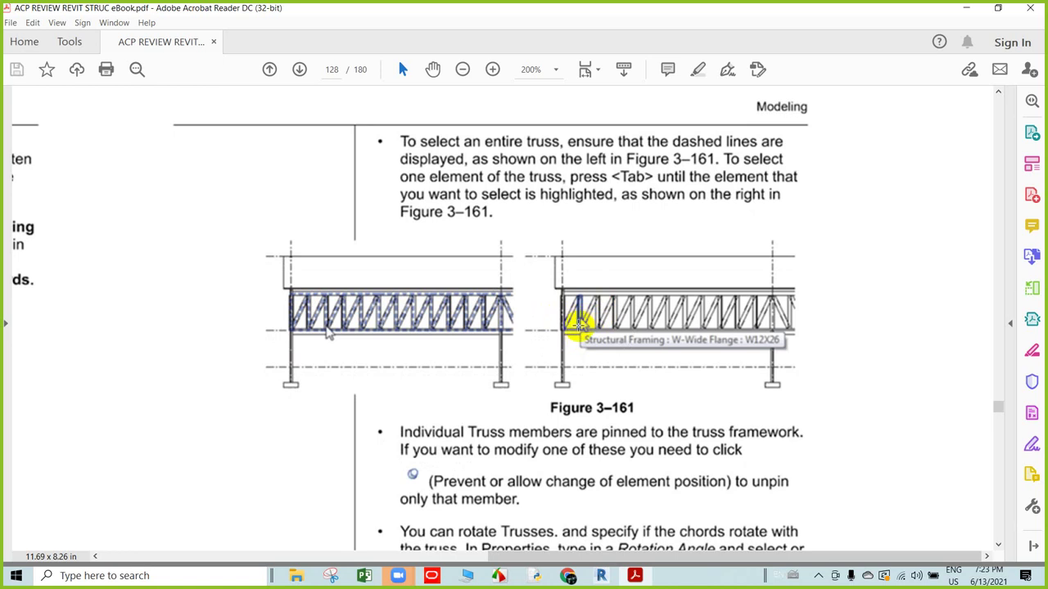
scroll(576, 329, "down", 1)
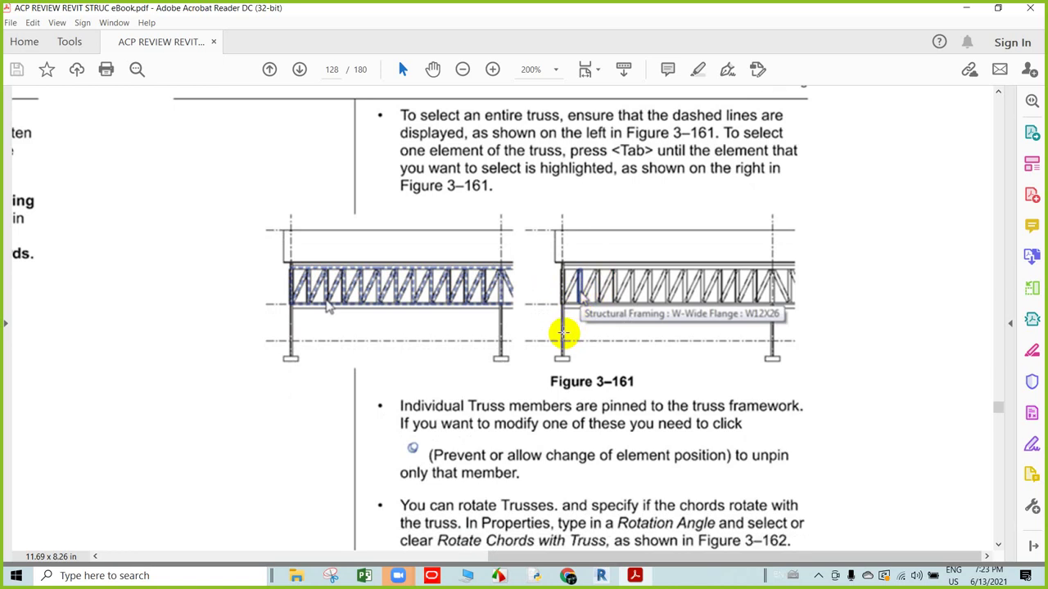
left_click(384, 279)
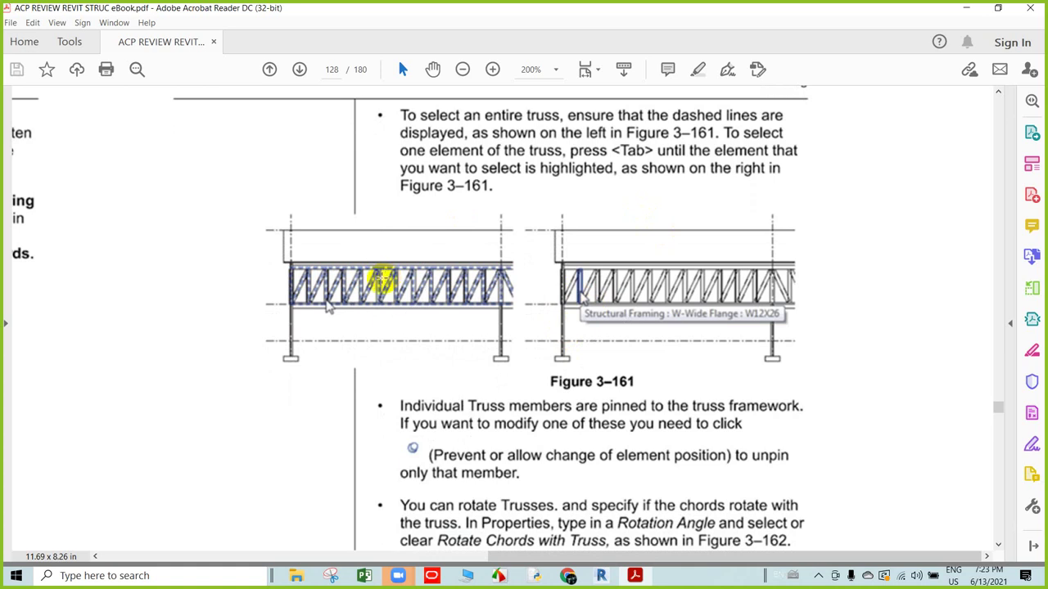
left_click(383, 275)
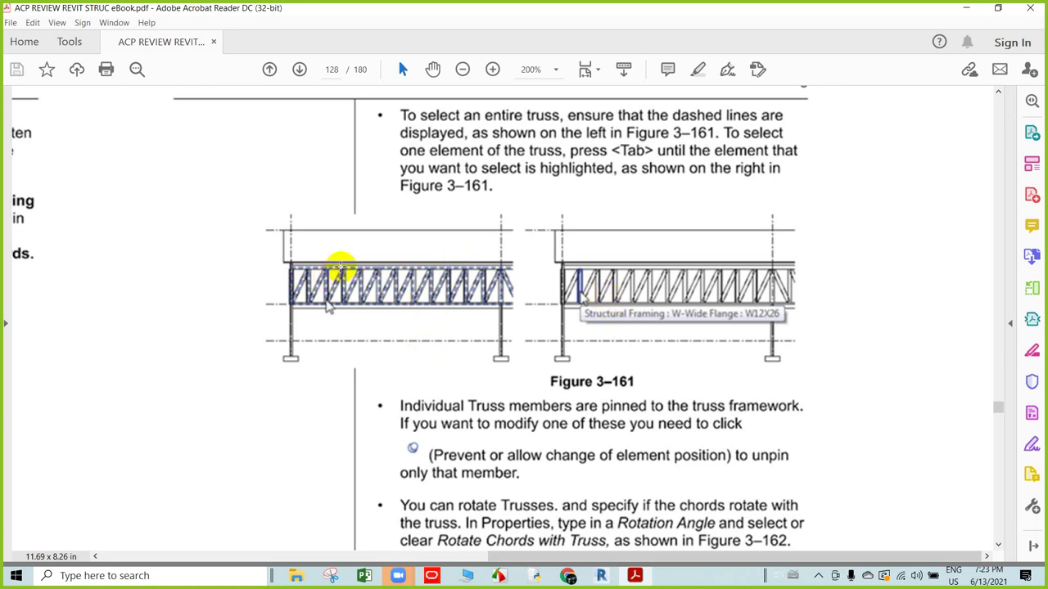
left_click(341, 267)
left_click(317, 311)
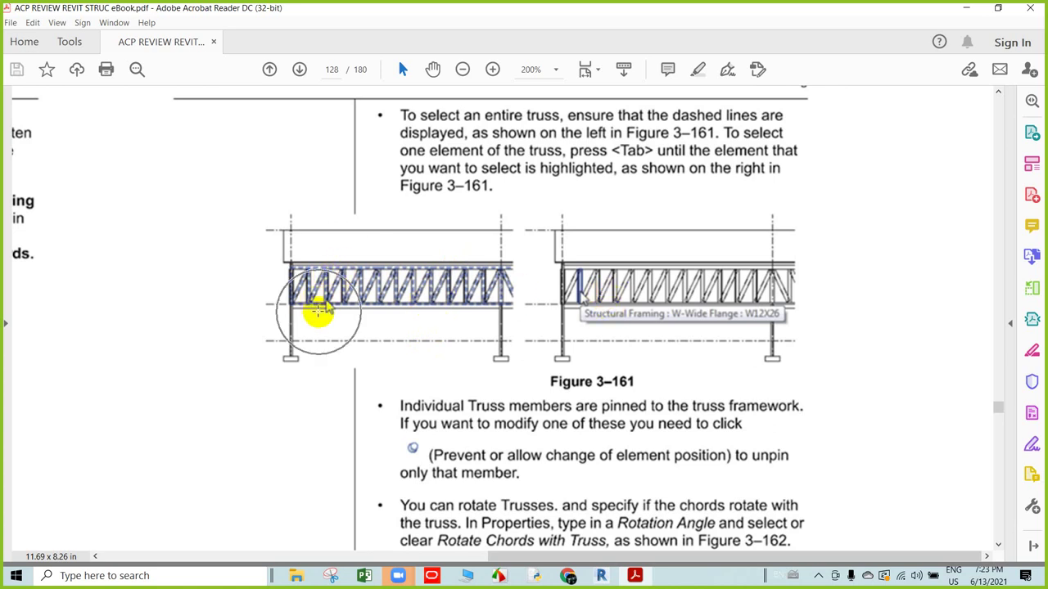
left_click(585, 285)
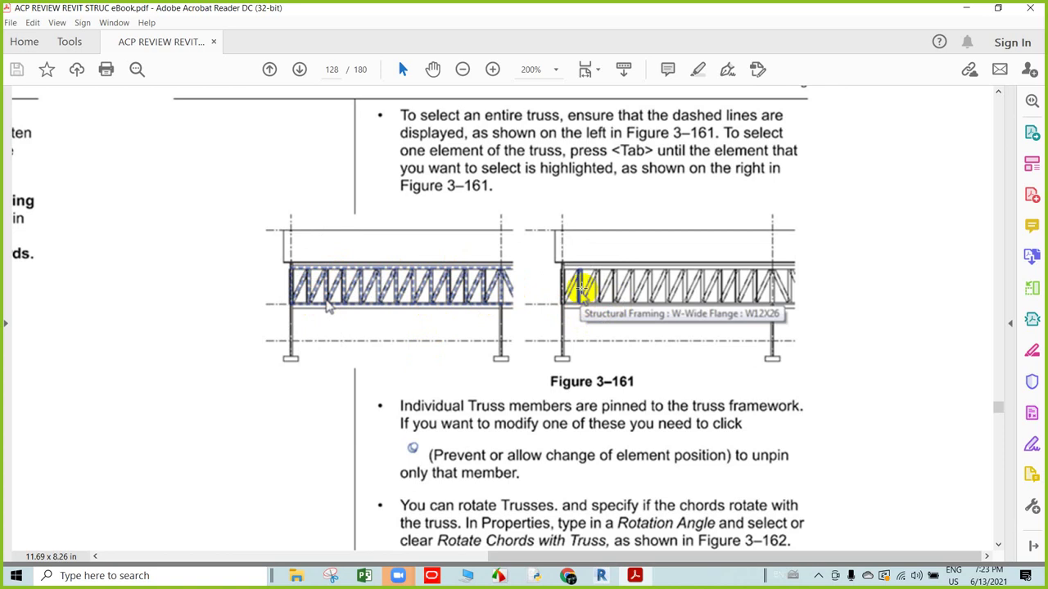
- Bring Figure 3–162's Properties panel with its 20.000° Rotation Angle fully into view
scroll(579, 288, "down", 1)
scroll(578, 288, "down", 2)
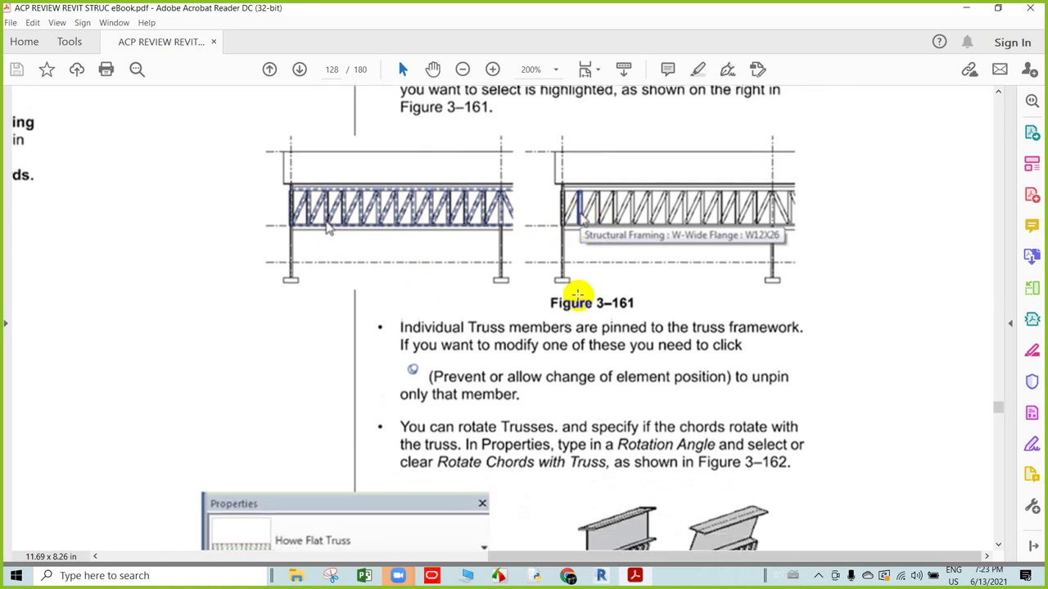
scroll(578, 290, "down", 1)
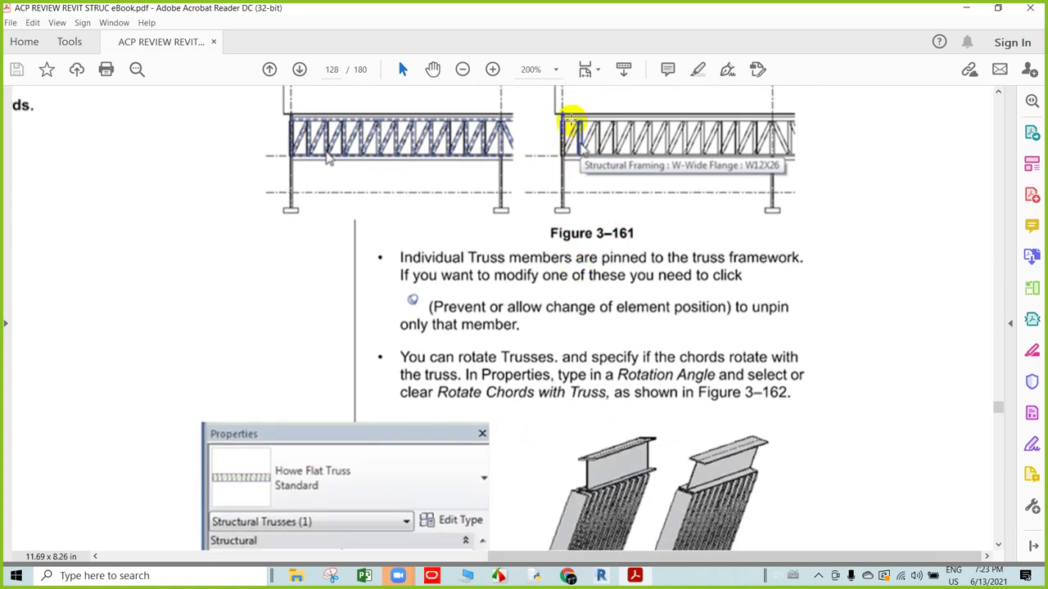
left_click(600, 141)
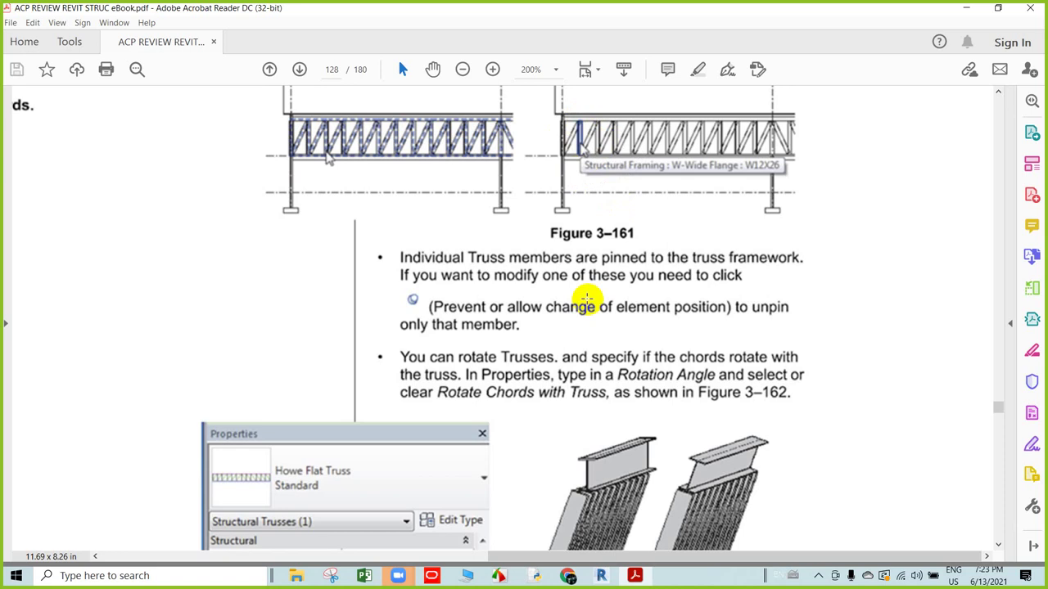
scroll(587, 299, "down", 1)
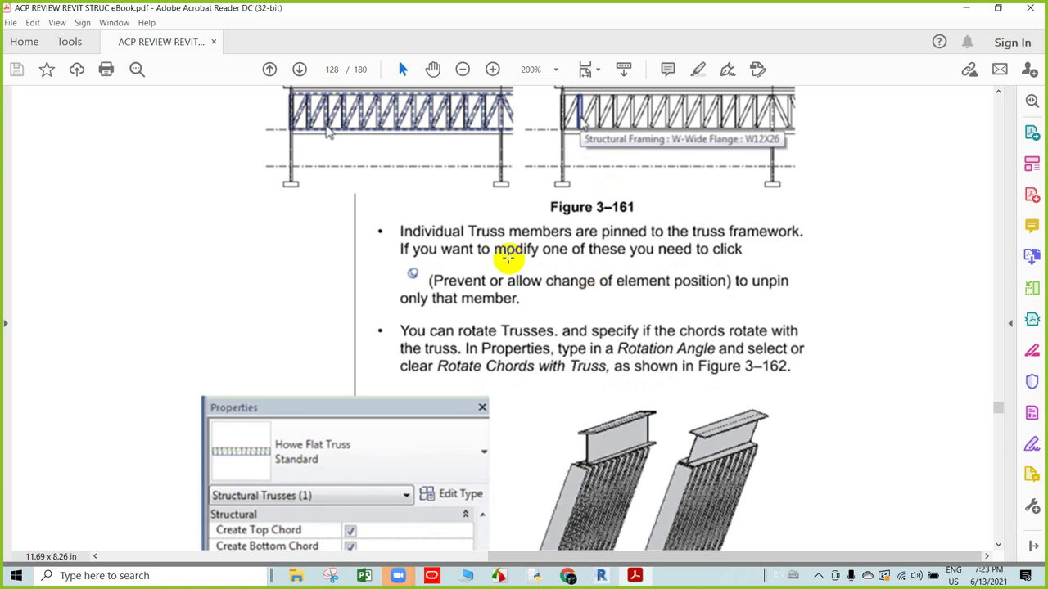
scroll(507, 258, "down", 1)
scroll(663, 233, "up", 1)
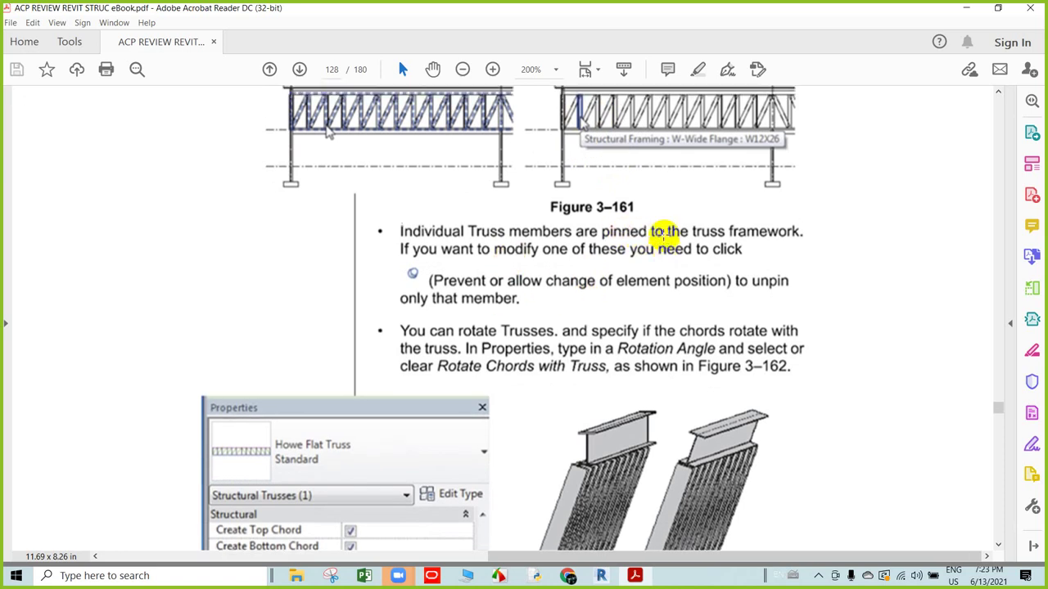
scroll(757, 261, "up", 1)
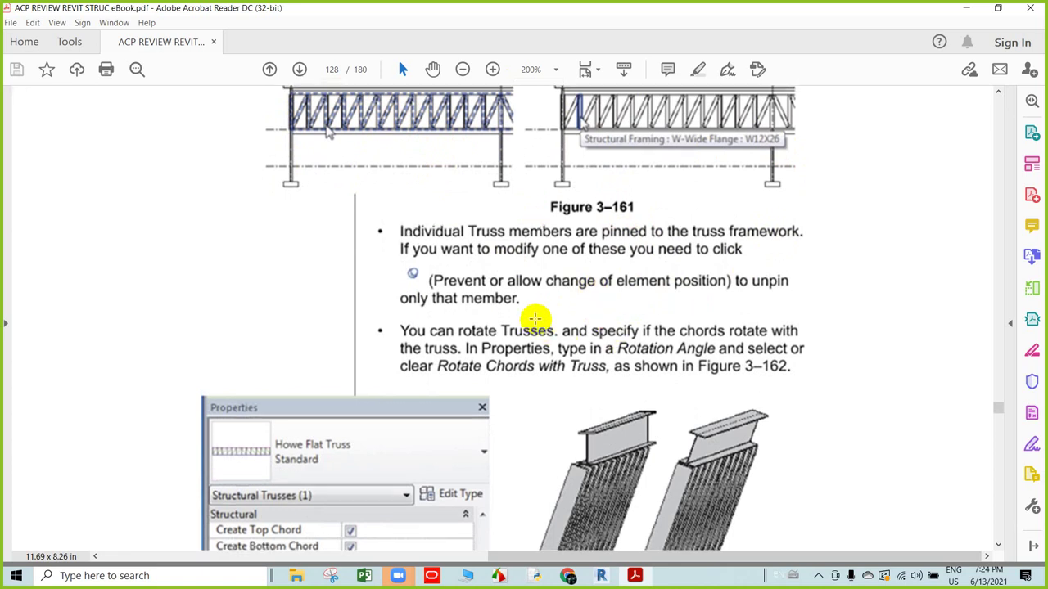
scroll(533, 320, "up", 1)
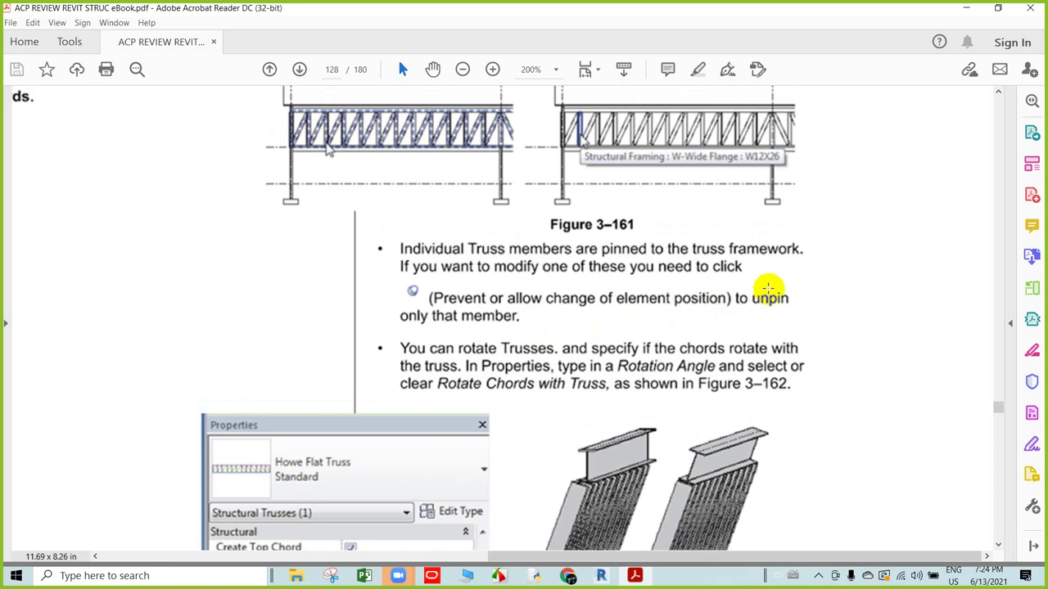
scroll(531, 385, "down", 1)
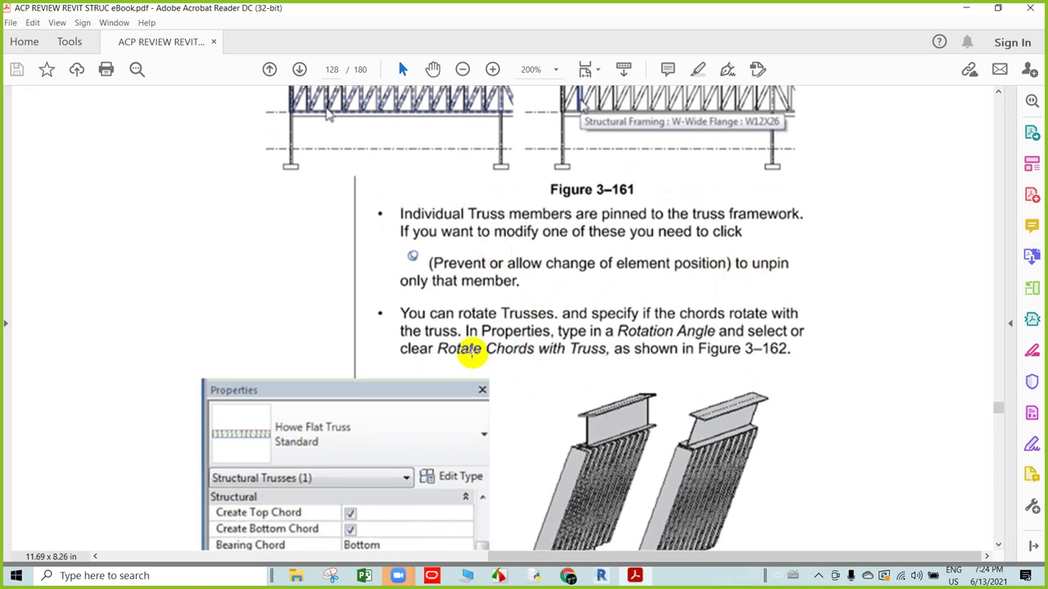
scroll(472, 352, "down", 2)
scroll(474, 350, "down", 1)
scroll(474, 348, "down", 1)
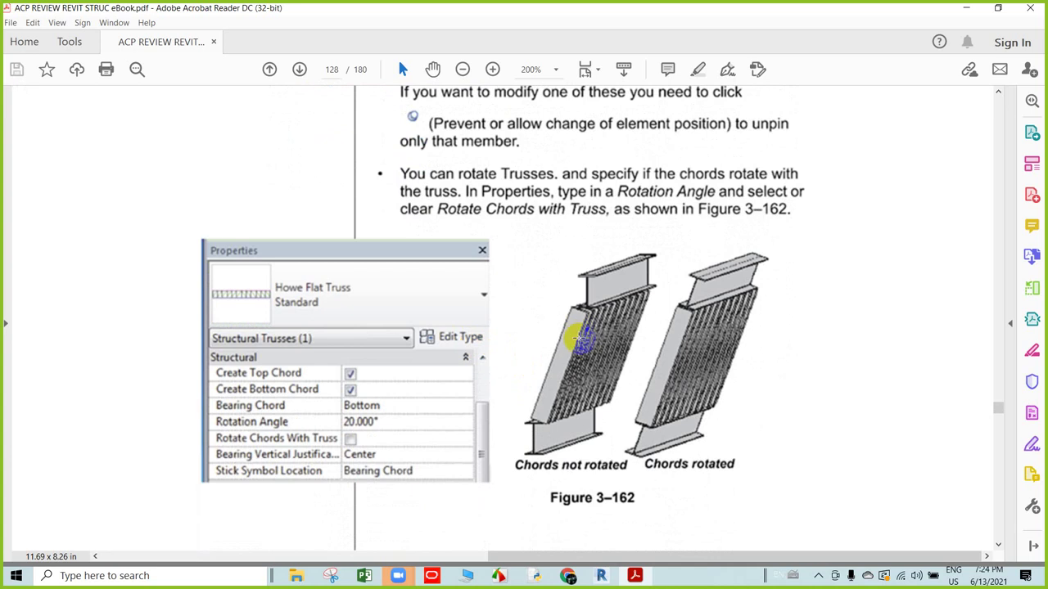
left_click(580, 352)
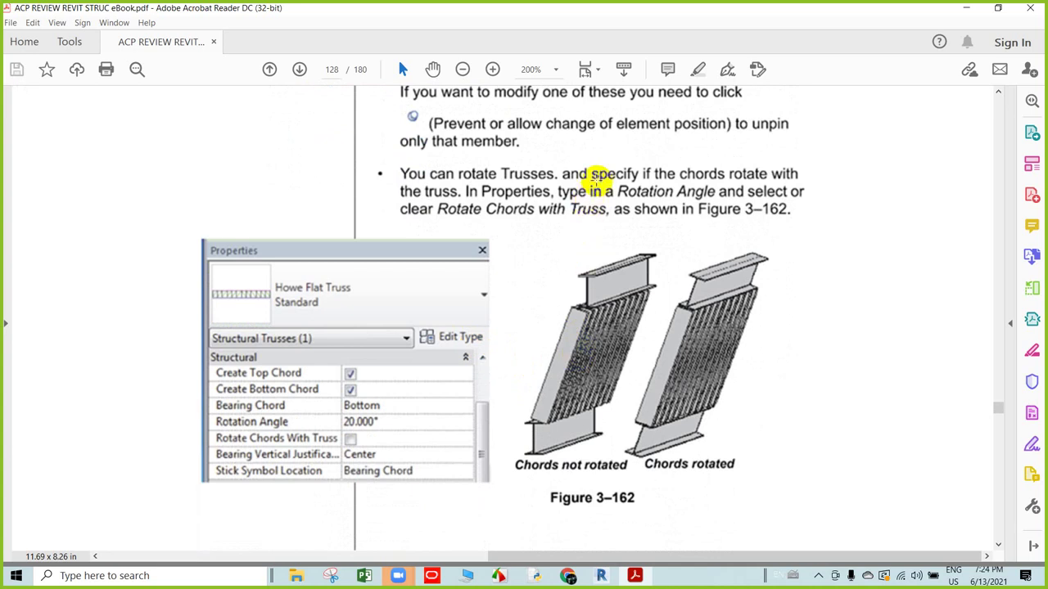
scroll(581, 327, "up", 1)
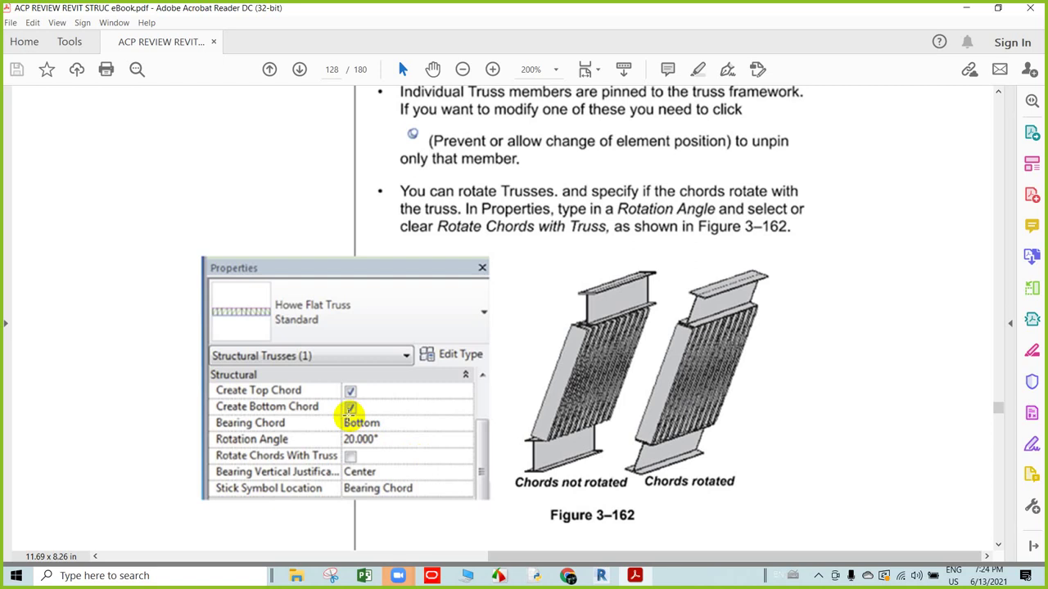
scroll(349, 414, "down", 1)
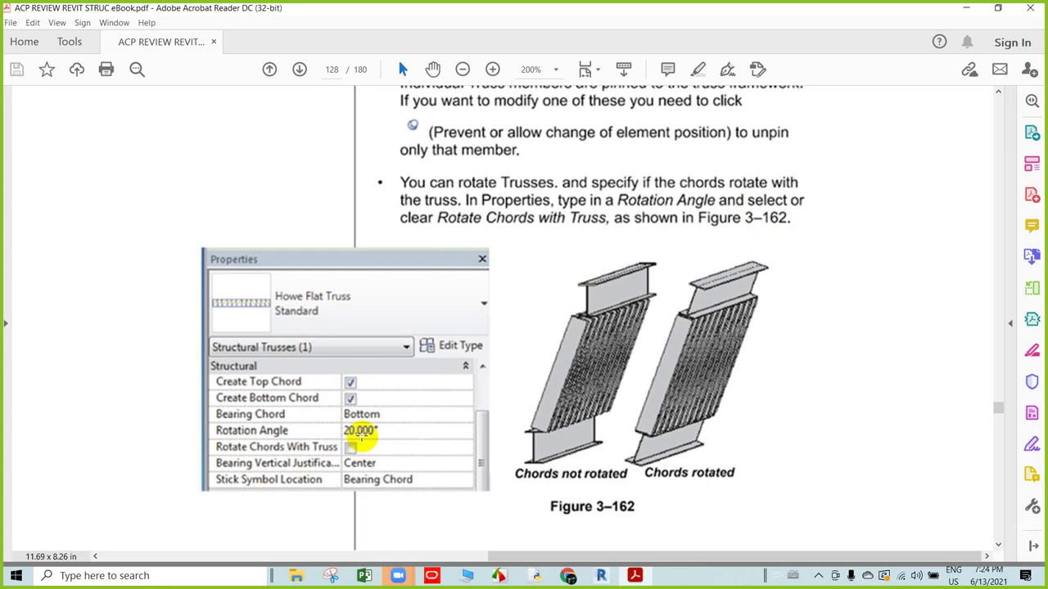
scroll(361, 436, "down", 1)
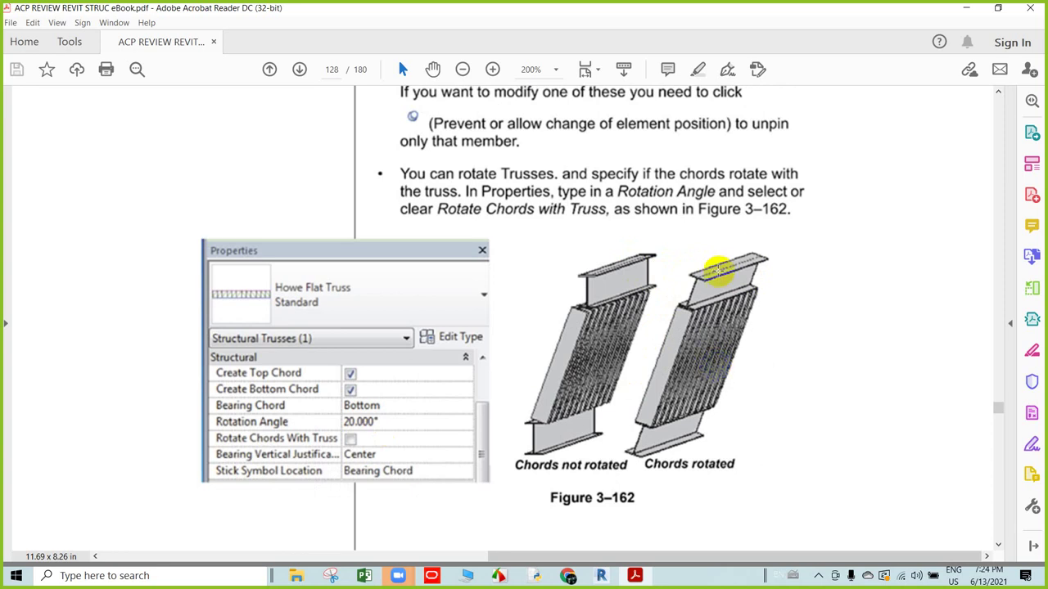
left_click(618, 262)
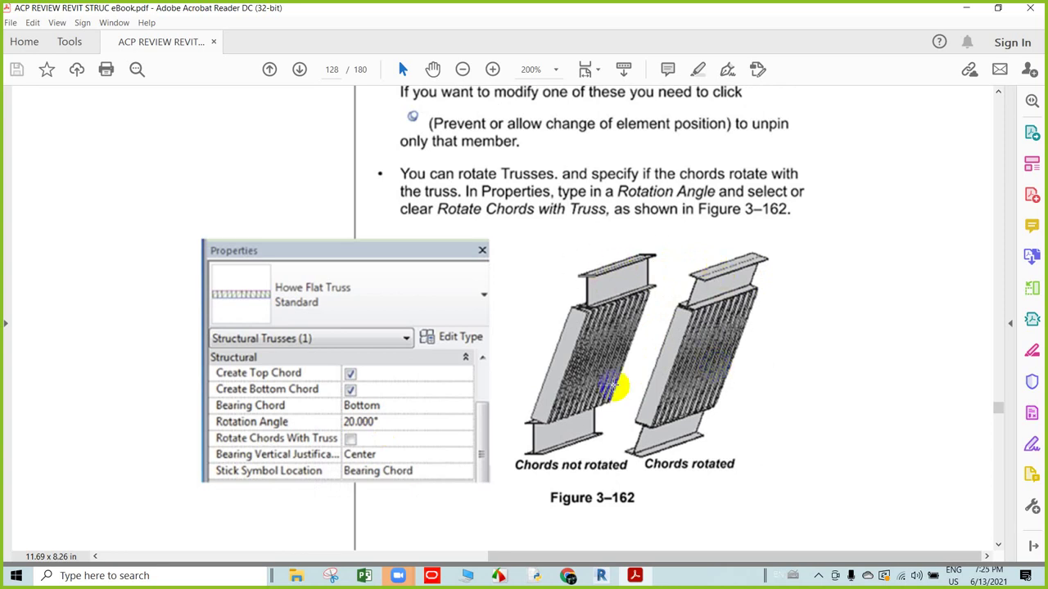
left_click(550, 434)
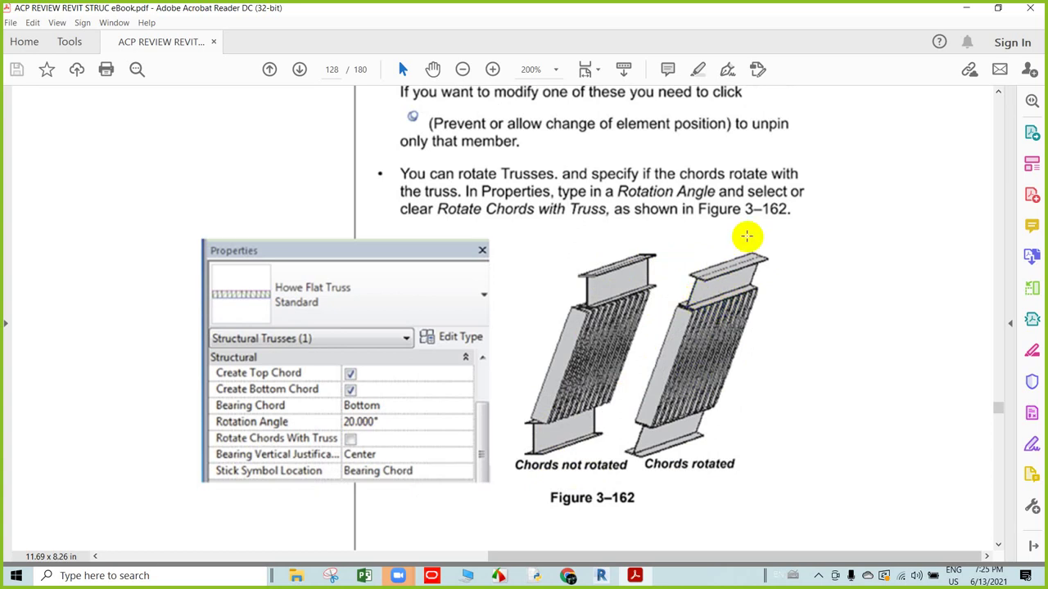
left_click(712, 323)
left_click(679, 378)
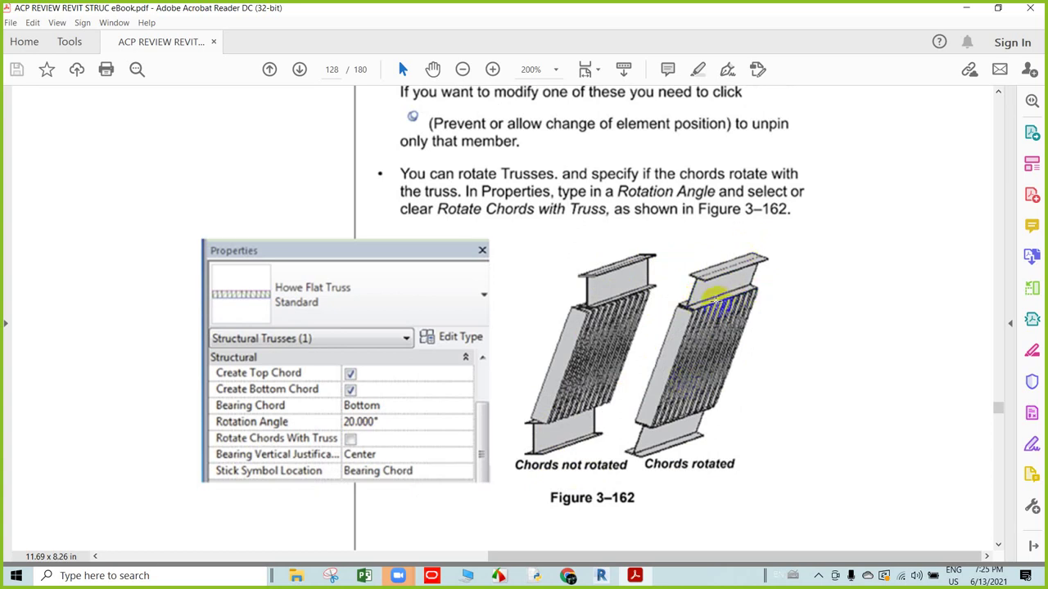
left_click(691, 304)
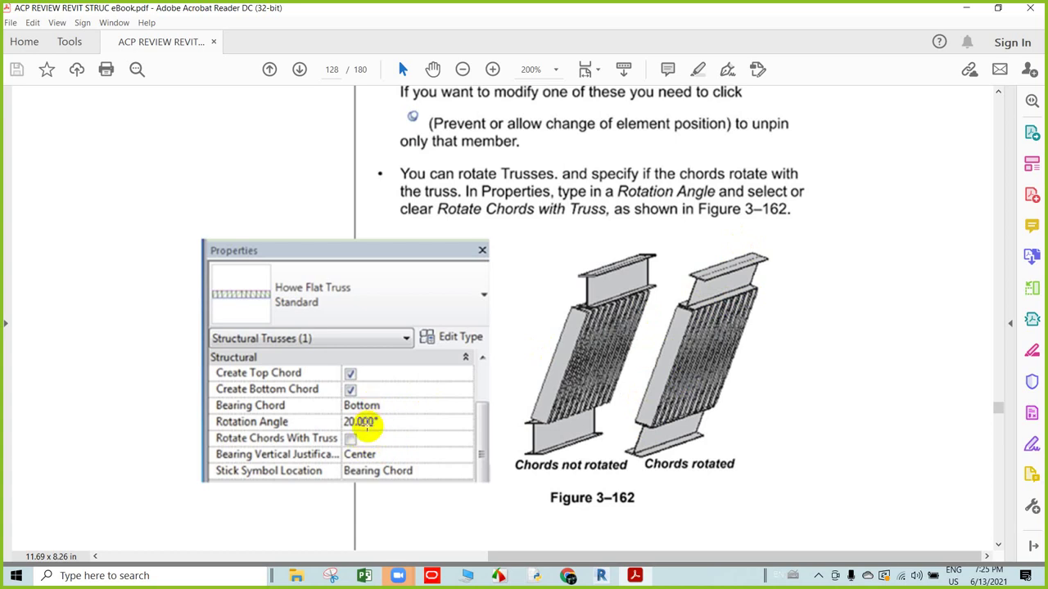
left_click(374, 424)
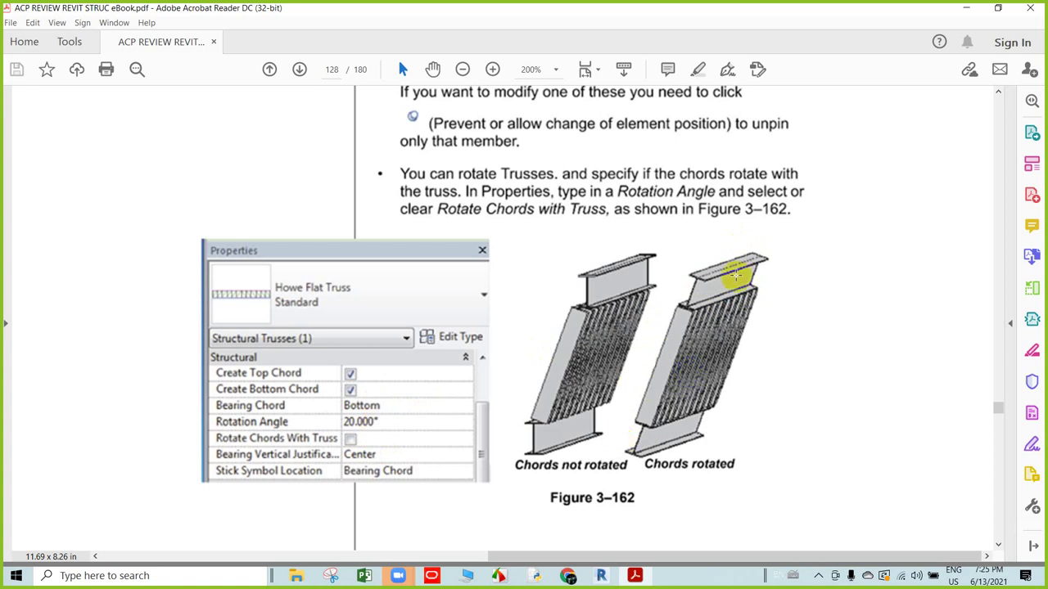
left_click(591, 376)
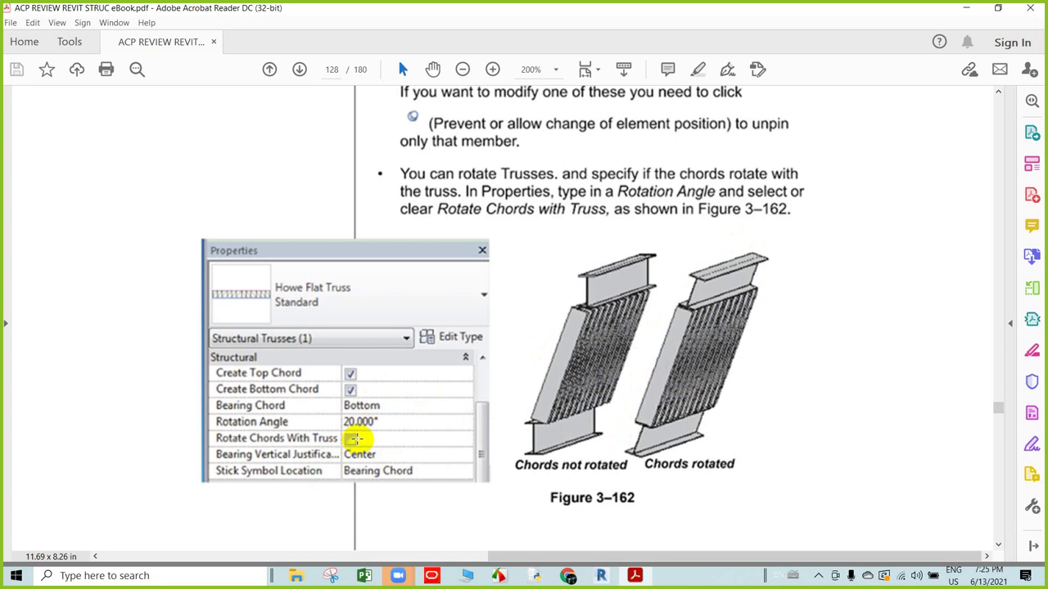
left_click(620, 263)
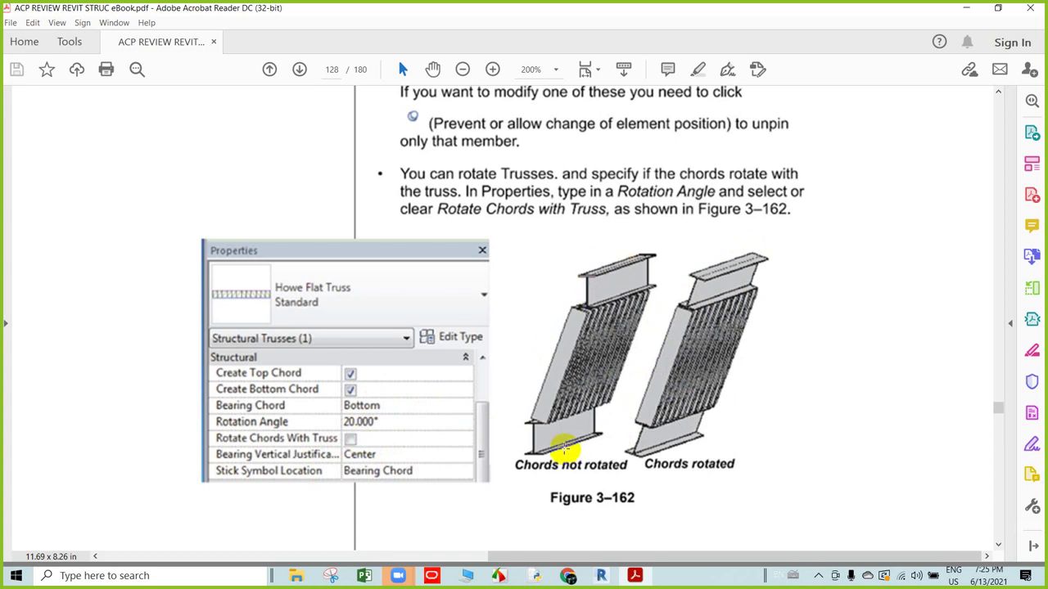
left_click(604, 376)
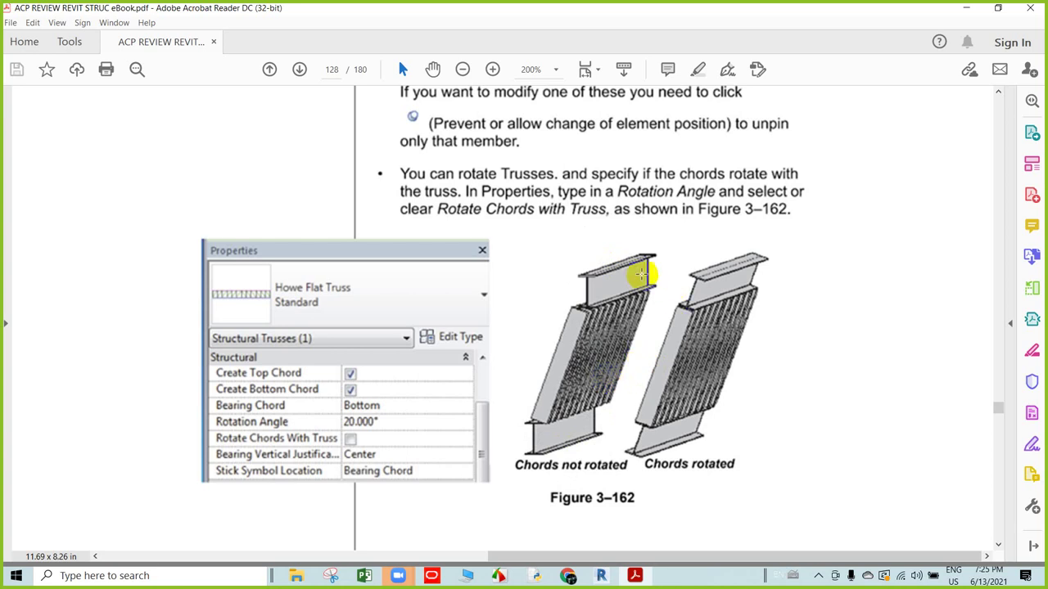
left_click(694, 375)
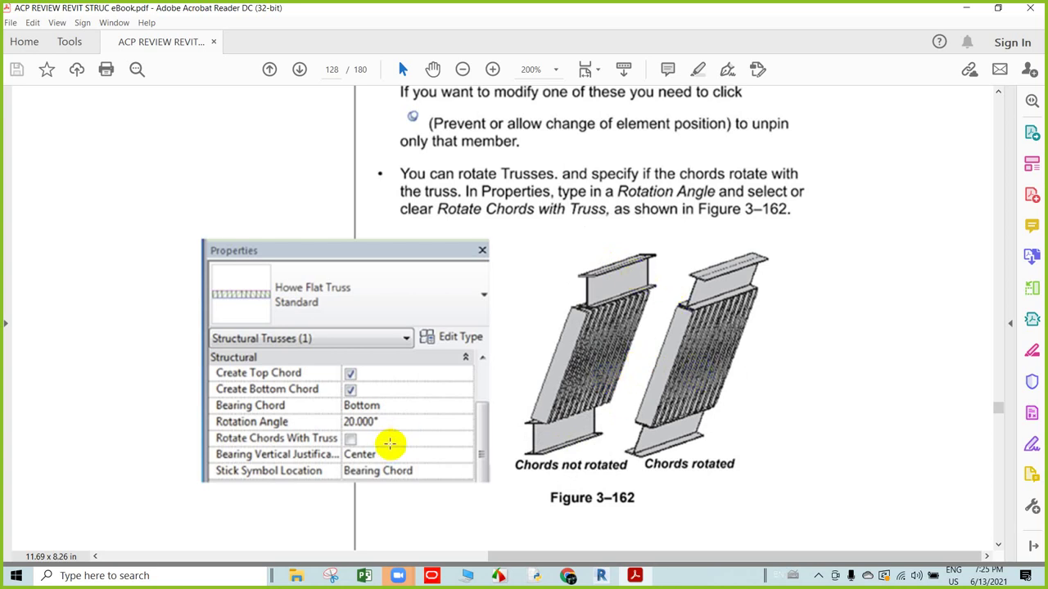
left_click(351, 442)
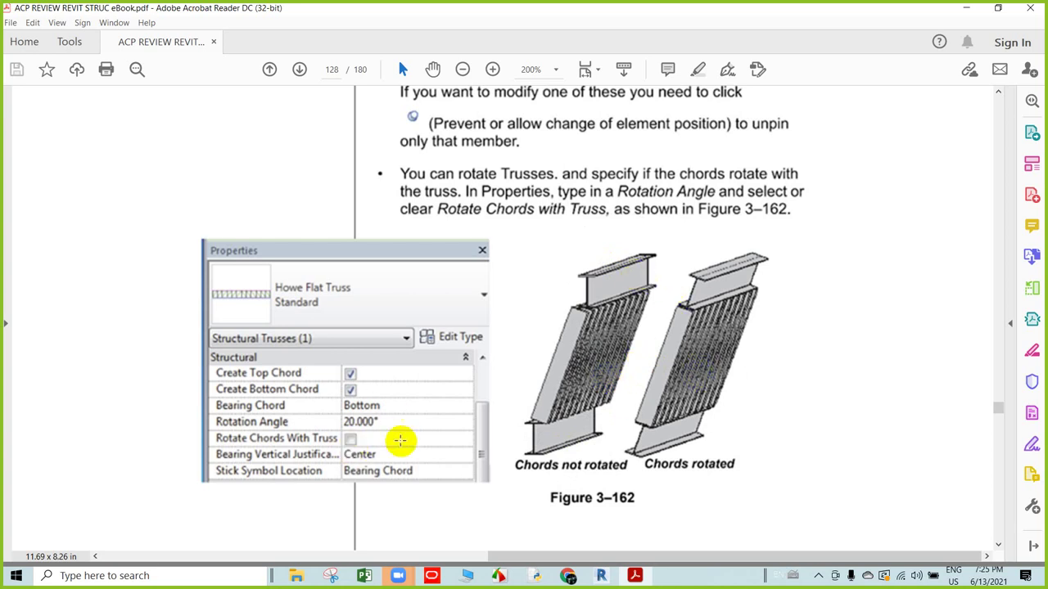
scroll(398, 437, "down", 1)
scroll(662, 445, "down", 1)
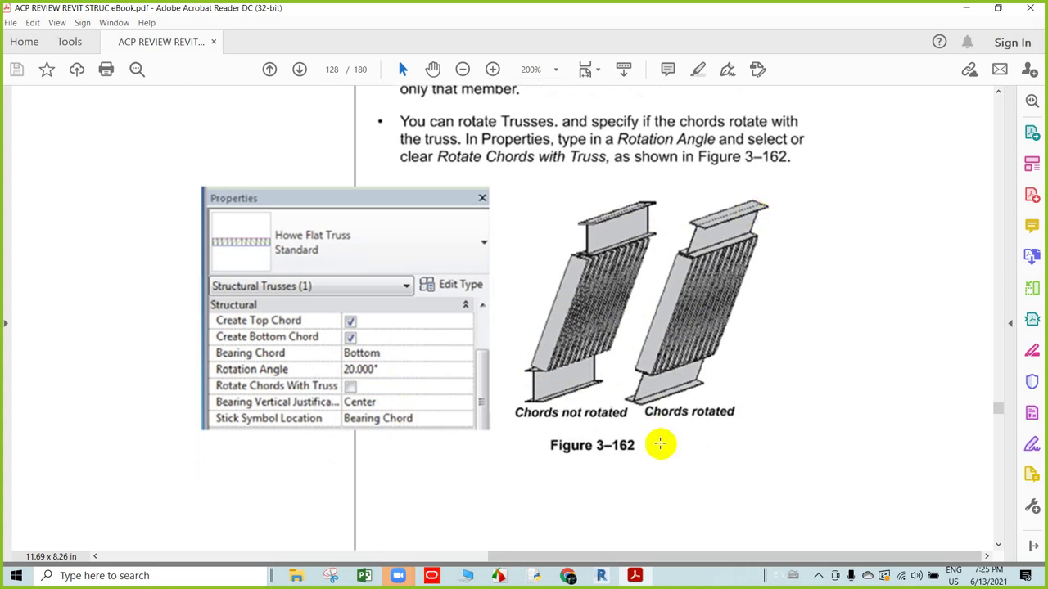
scroll(662, 437, "down", 1)
scroll(650, 421, "down", 1)
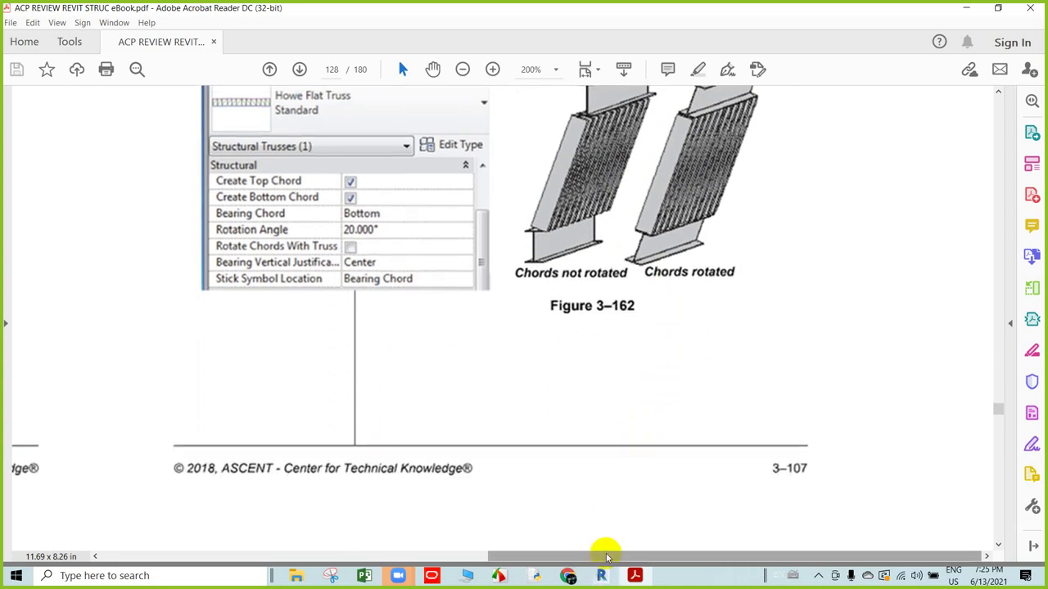
- Scroll to page 129's Practice 3j Task 1 steps, then switch to the Revit window
left_click_drag(603, 556, 328, 540)
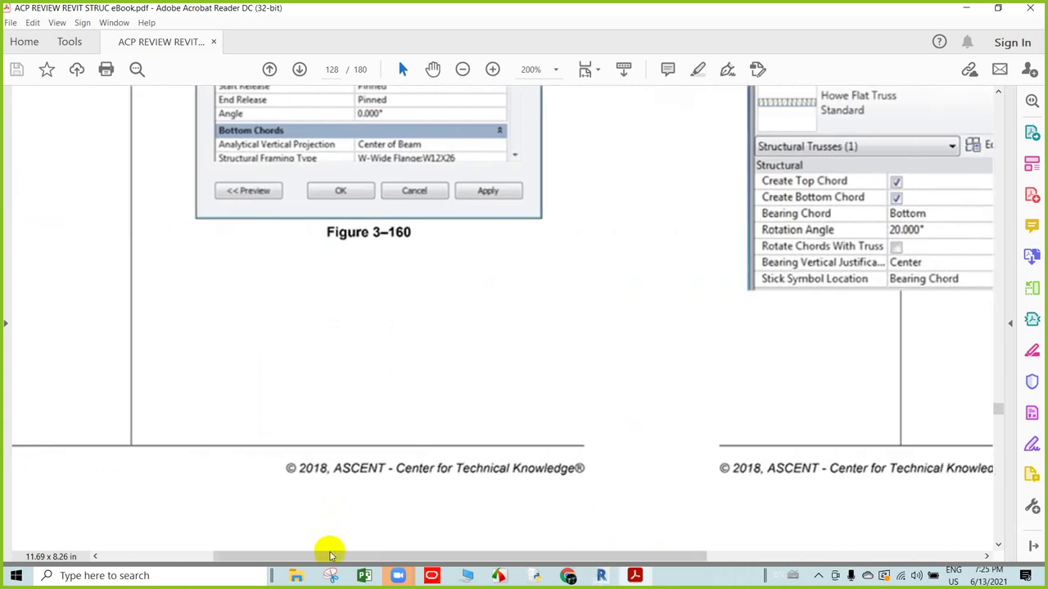
scroll(327, 554, "left", 3)
scroll(365, 499, "down", 5)
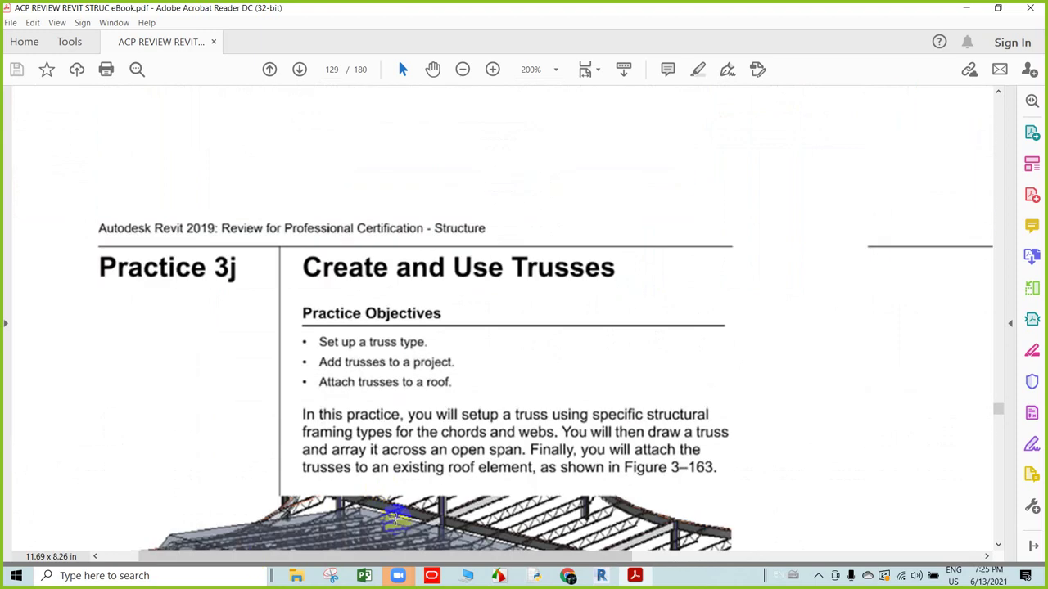
scroll(398, 508, "down", 3)
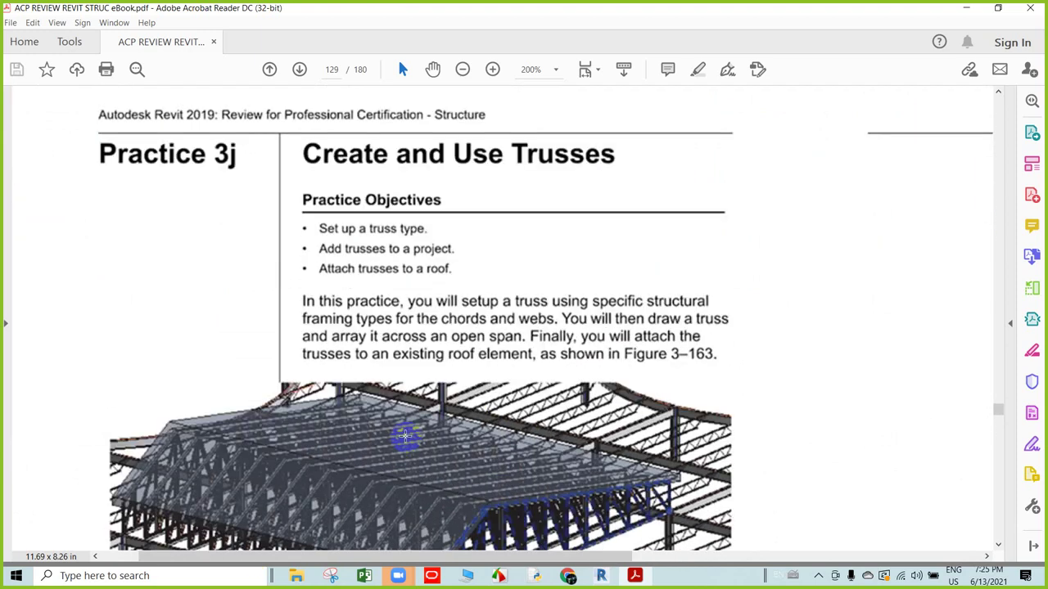
scroll(404, 437, "down", 3)
scroll(407, 435, "down", 2)
scroll(407, 445, "down", 3)
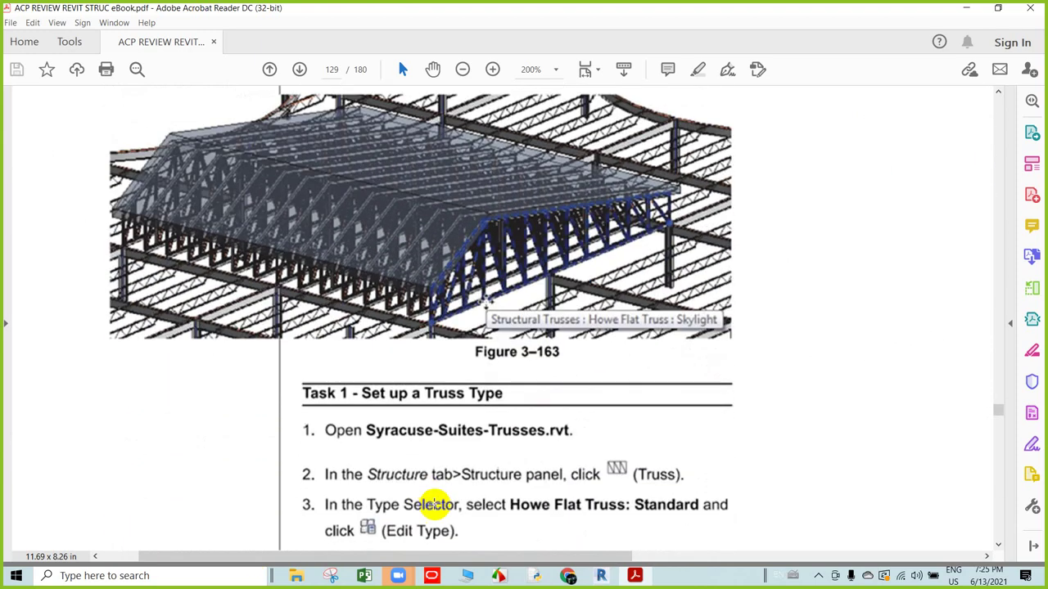
scroll(433, 503, "down", 1)
scroll(438, 500, "down", 3)
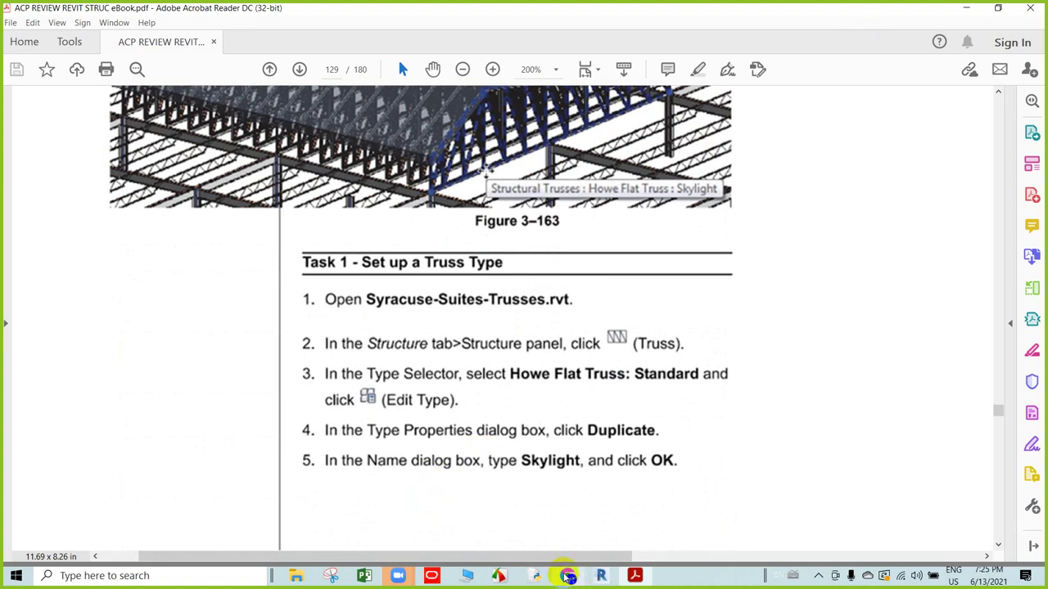
left_click(599, 577)
- Open Syracuse-Suites-Trusses.rvt from the C:\Structure Practice Files folder
left_click(70, 100)
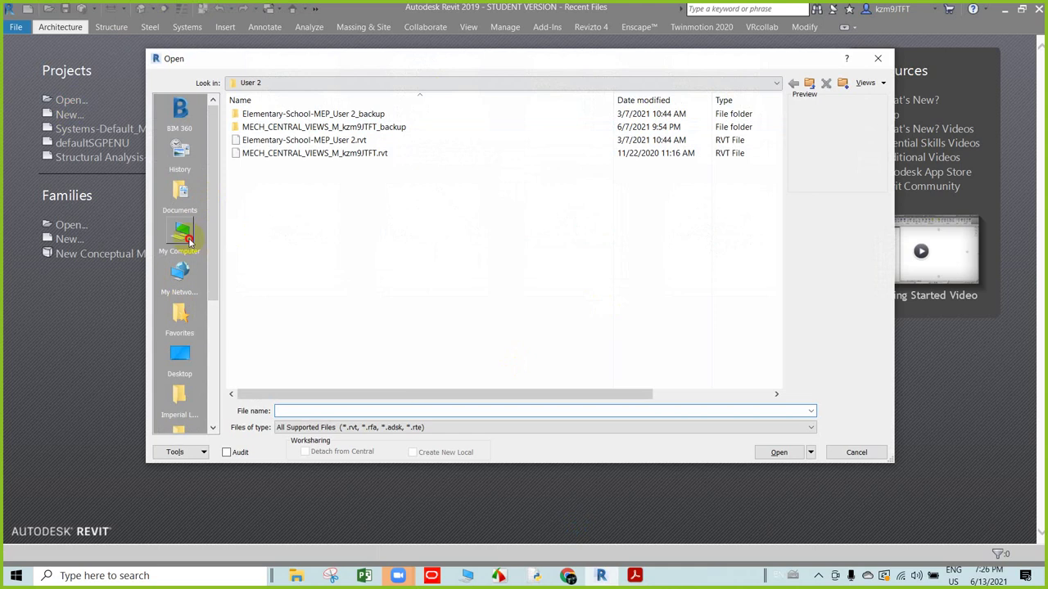
left_click(180, 237)
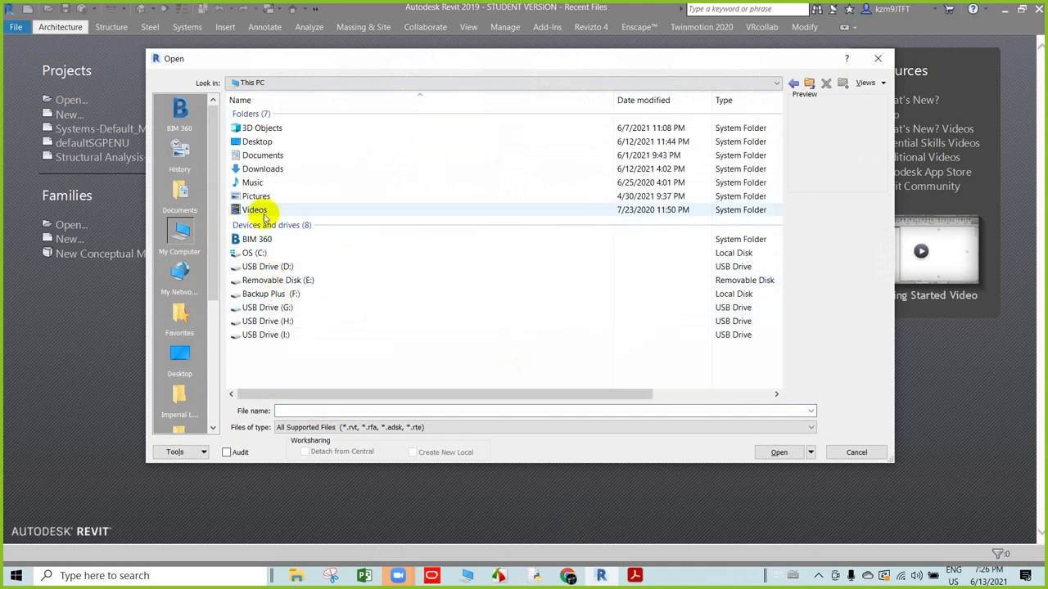
double_click(255, 253)
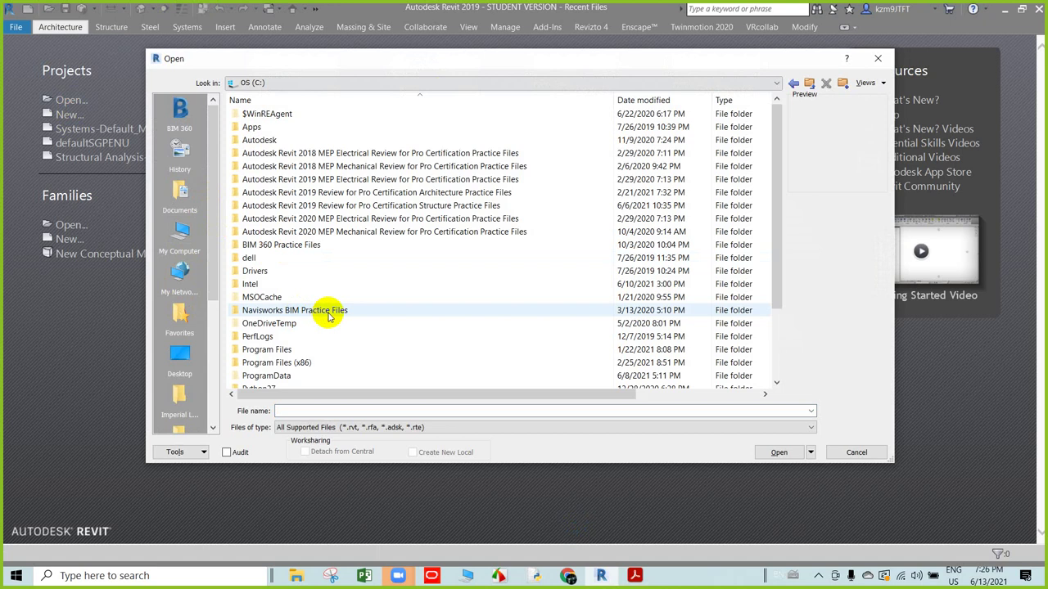
double_click(432, 205)
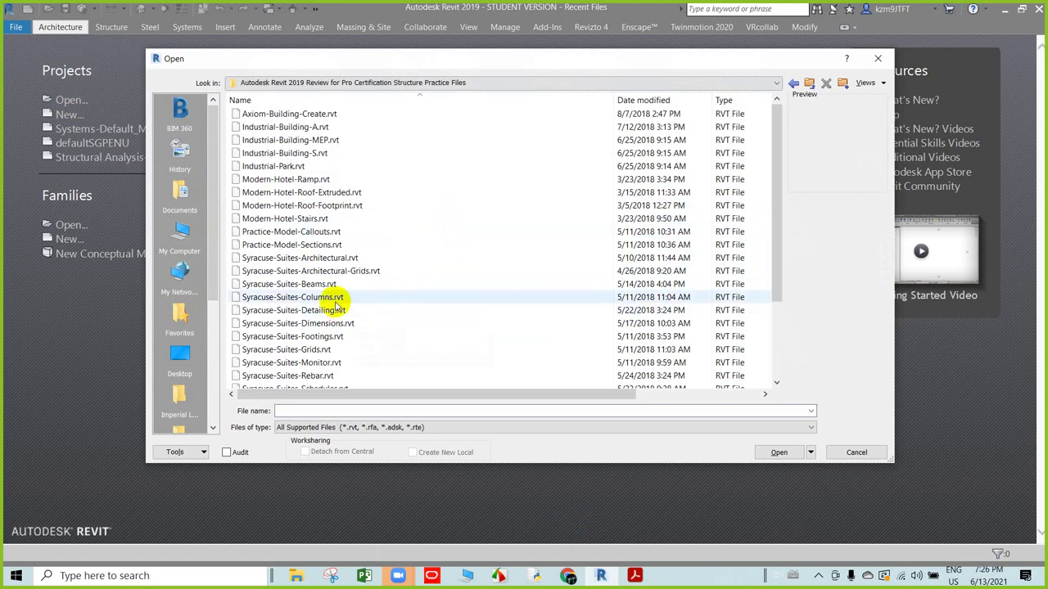
left_click(325, 343)
scroll(323, 342, "down", 3)
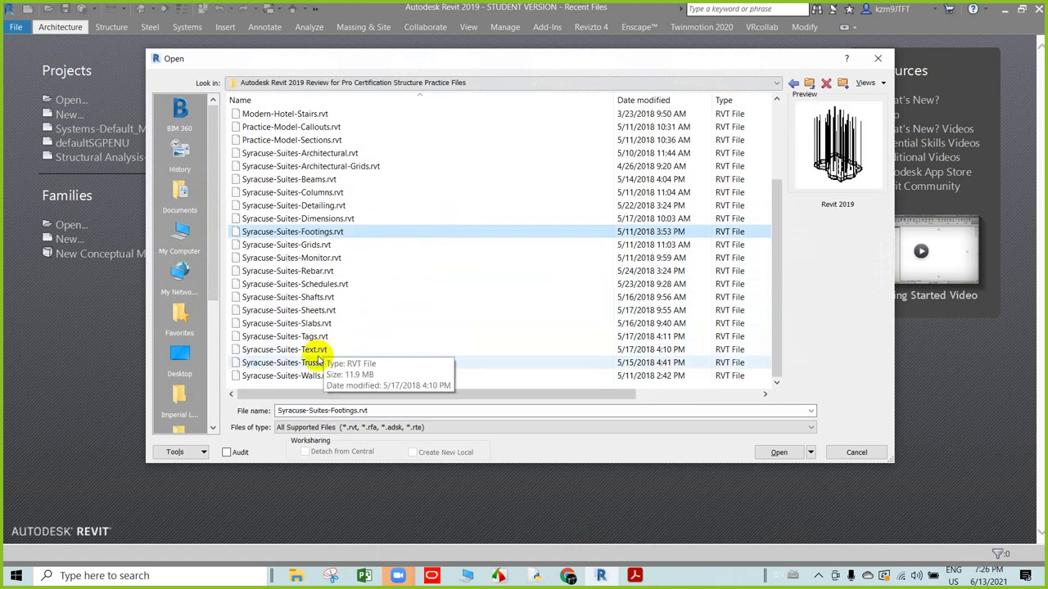
left_click(317, 364)
left_click(778, 452)
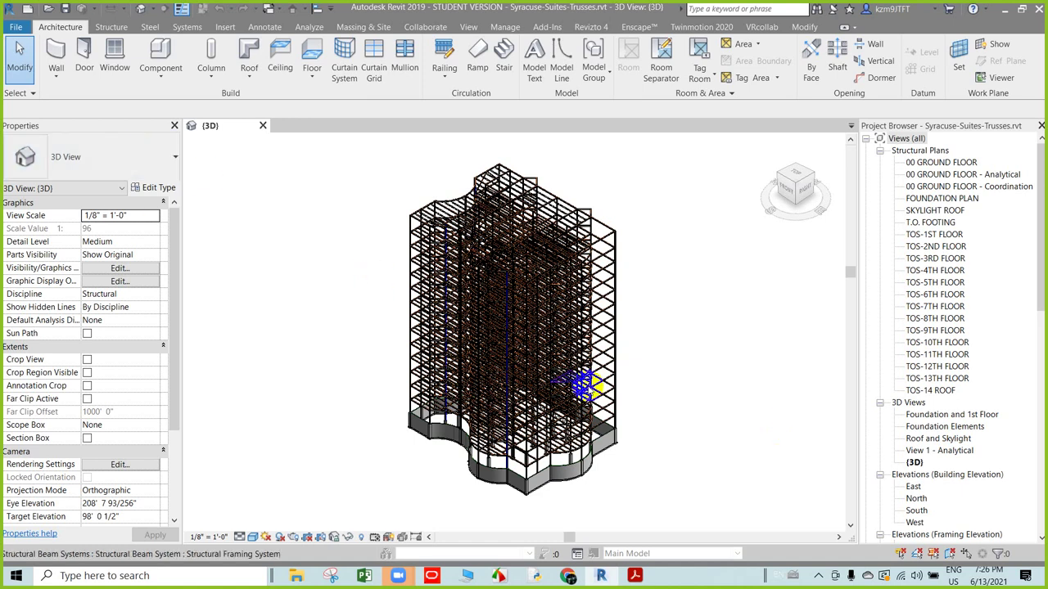
- Orbit and zoom the 3D structural frame to a front-on angle, then bring back the PDF guide
mouse_move(587, 385)
middle_mouse_down("shift")
mouse_move(649, 365)
mouse_move(564, 341)
middle_mouse_up("shift")
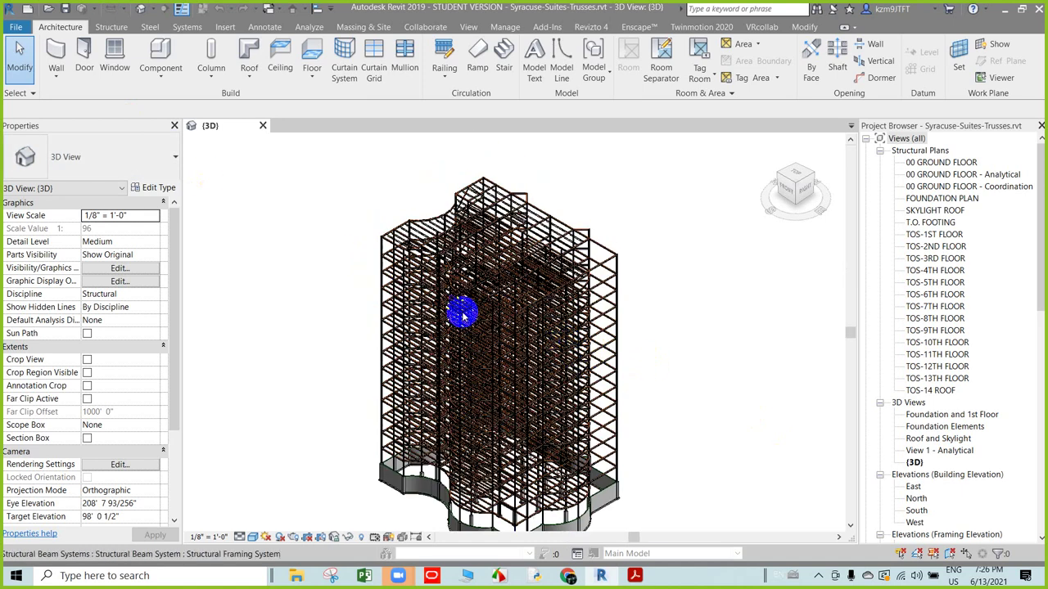
scroll(466, 215, "up", 2)
middle_click_drag(466, 215, 600, 390, "shift")
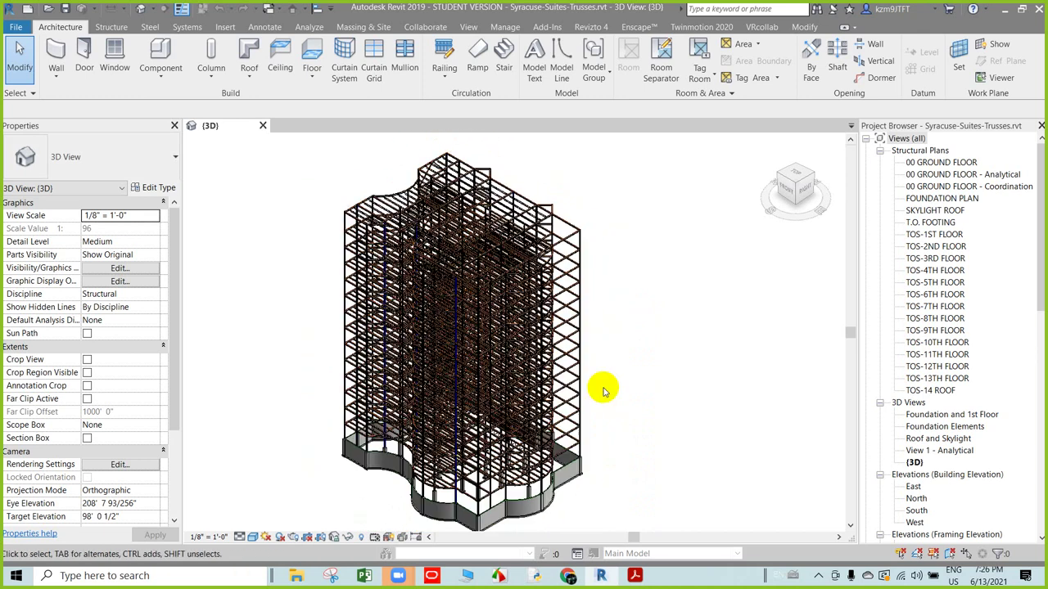
middle_click_drag(610, 434, 603, 398, "shift")
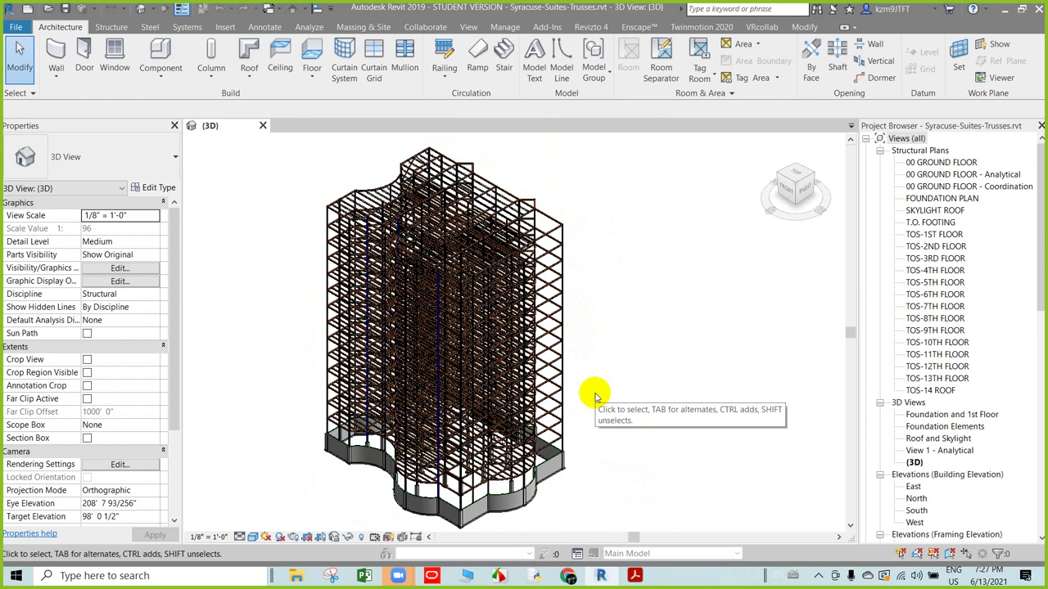
mouse_move(222, 388)
middle_mouse_down("shift")
mouse_move(246, 388)
mouse_move(243, 404)
mouse_move(246, 374)
middle_mouse_up("shift")
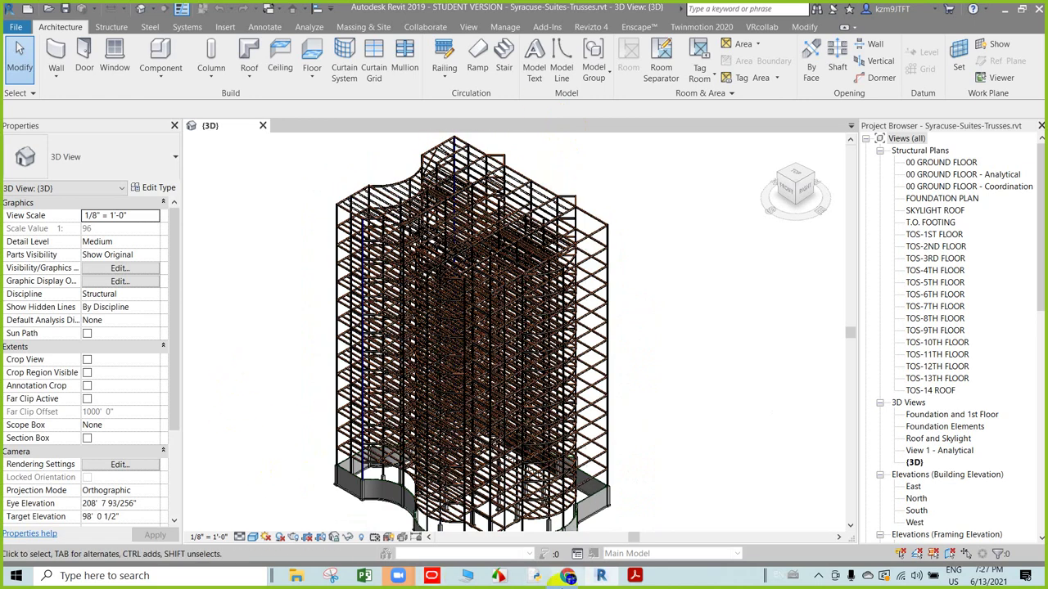
mouse_move(600, 575)
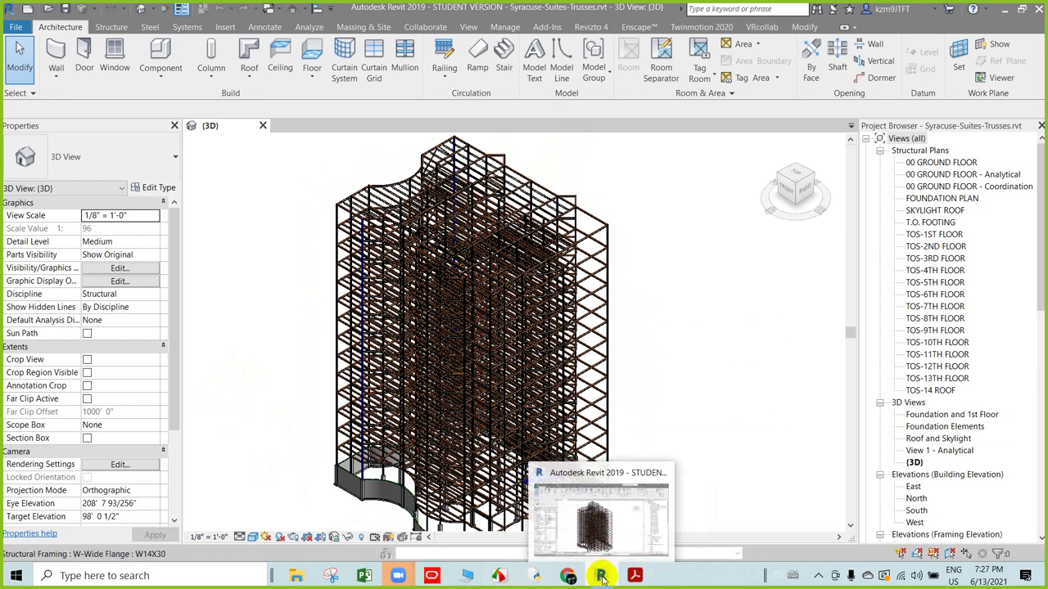
left_click(643, 577)
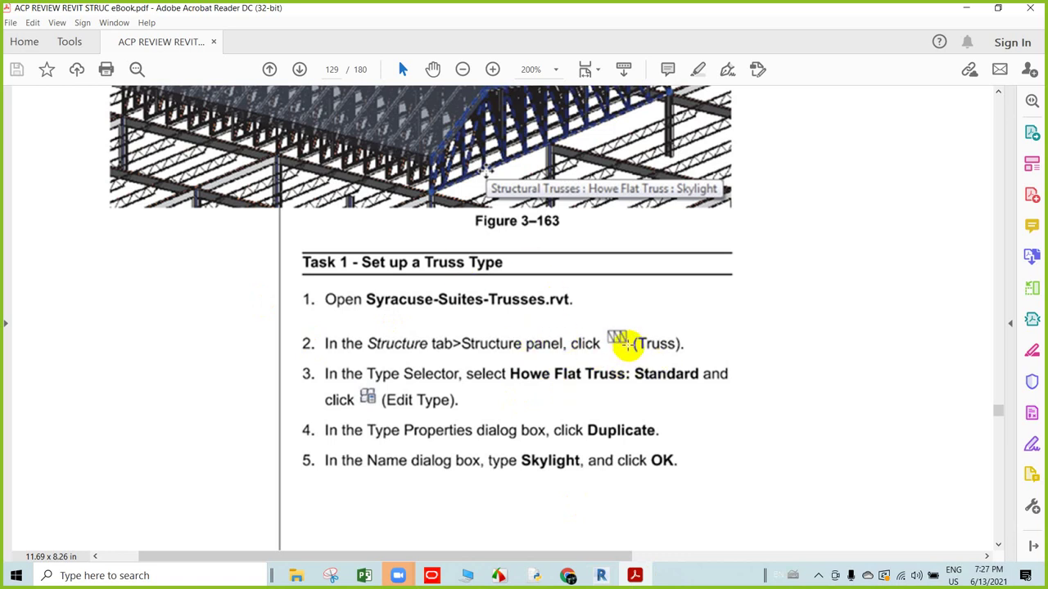
left_click(452, 271)
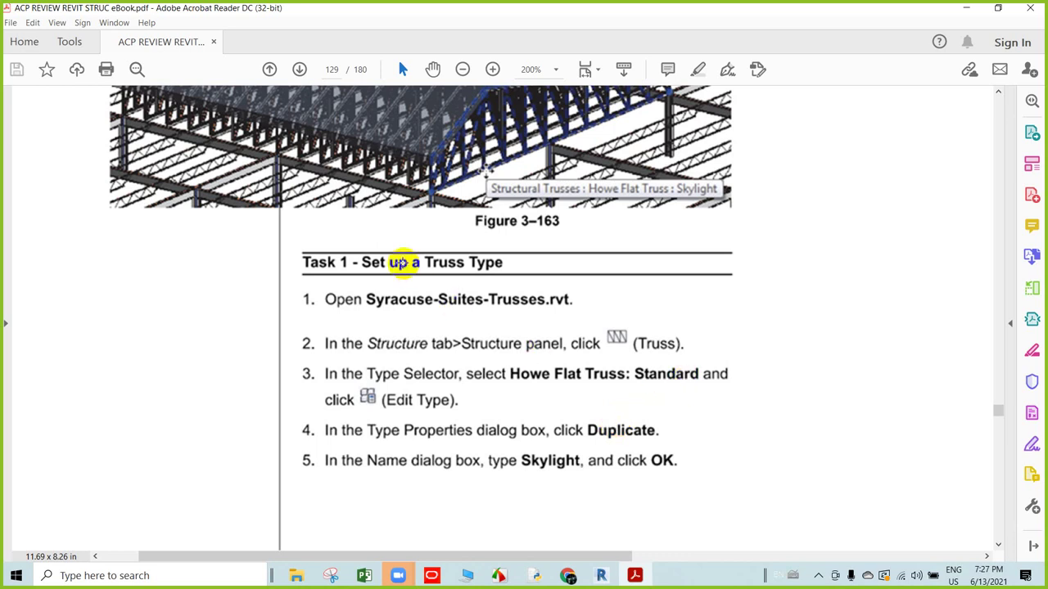
scroll(631, 417, "up", 1)
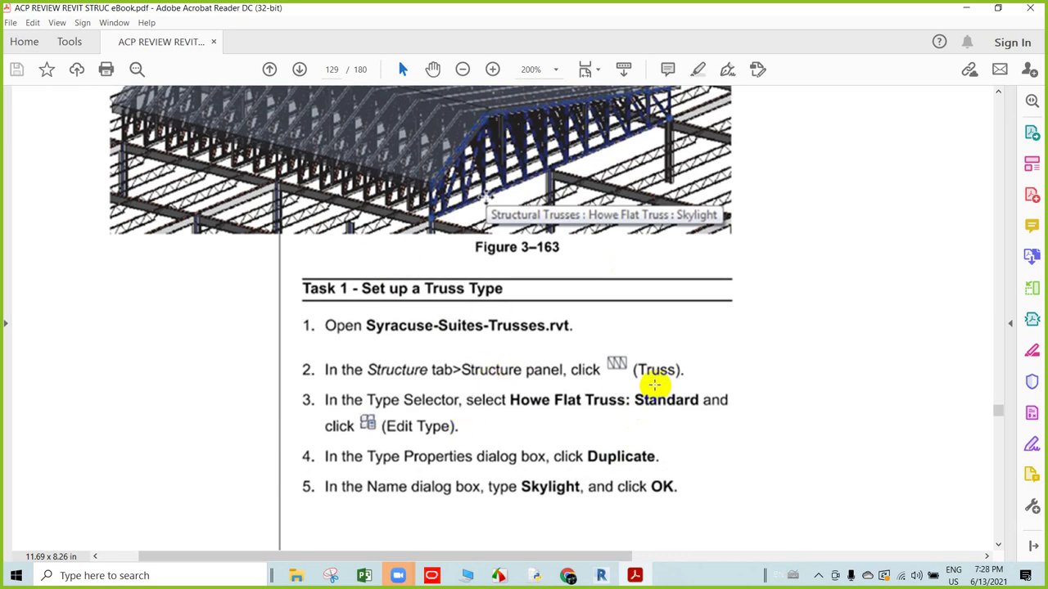
scroll(548, 328, "up", 3)
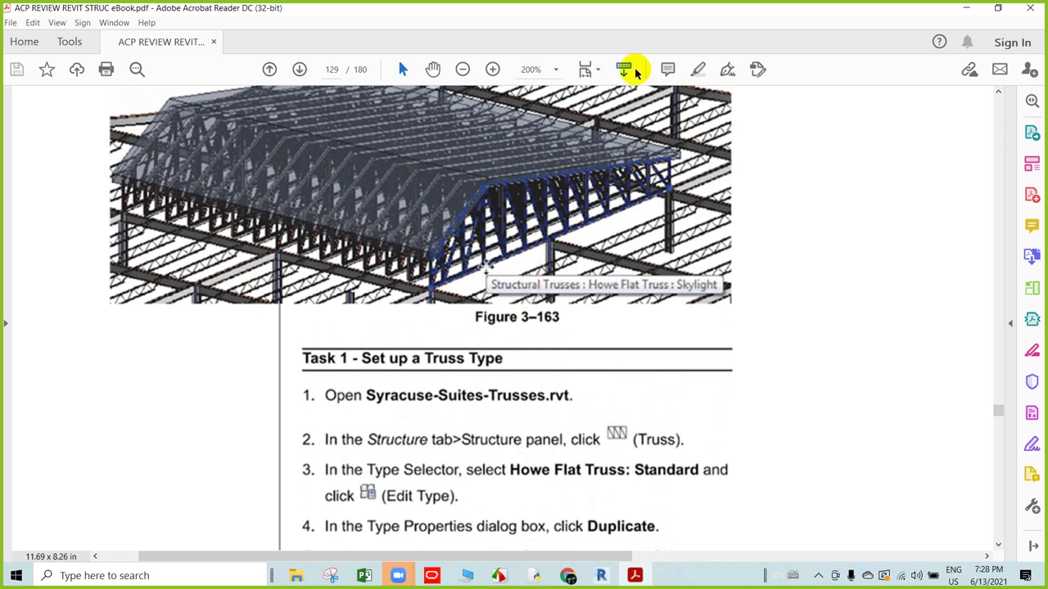
left_click(171, 257)
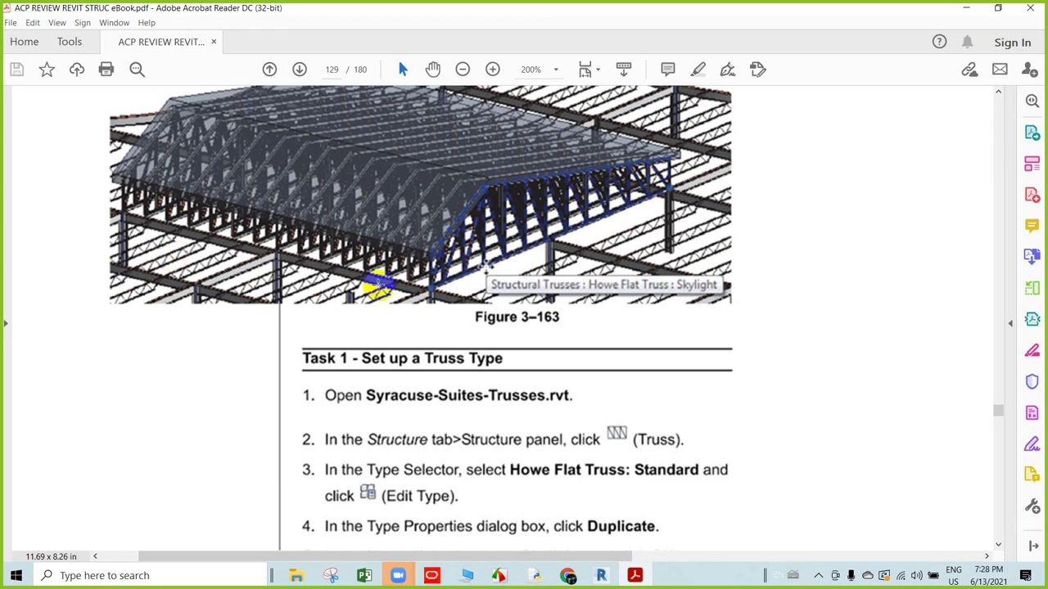
left_click(448, 221)
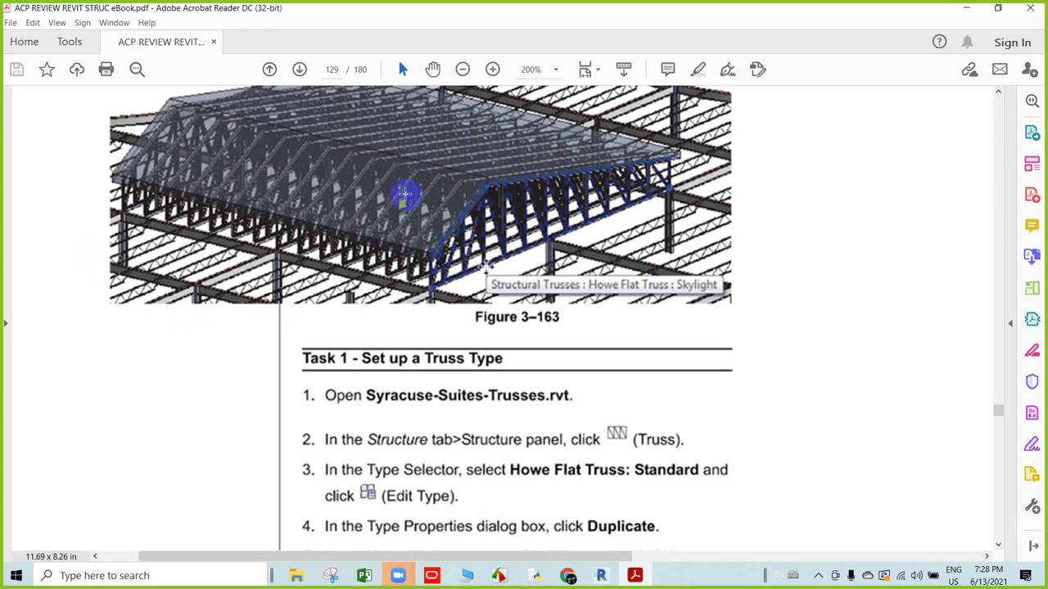
left_click_drag(403, 194, 546, 177)
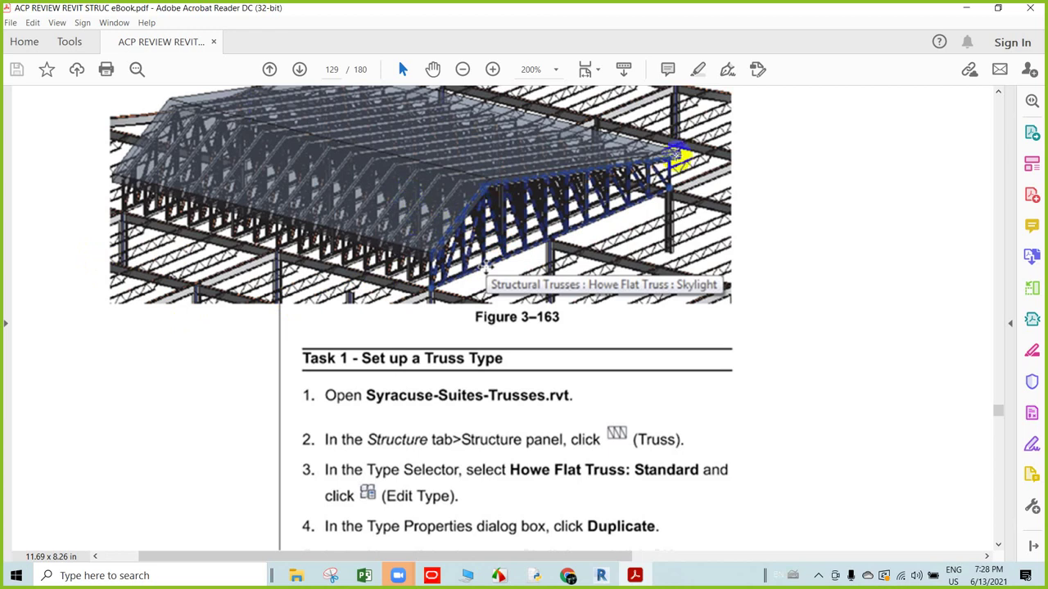
scroll(463, 242, "down", 1)
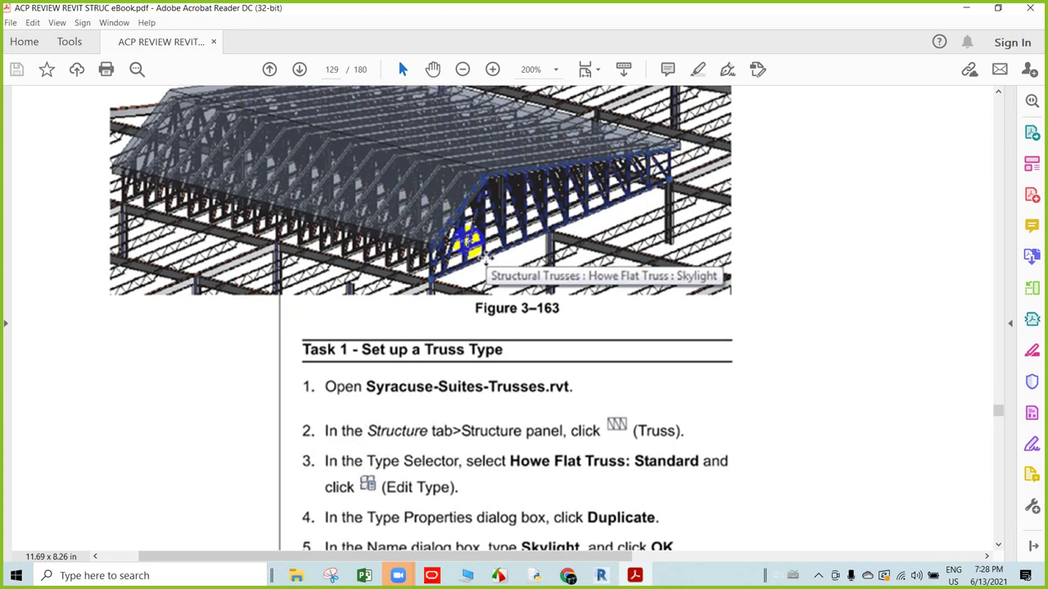
scroll(450, 295, "down", 1)
scroll(438, 348, "down", 2)
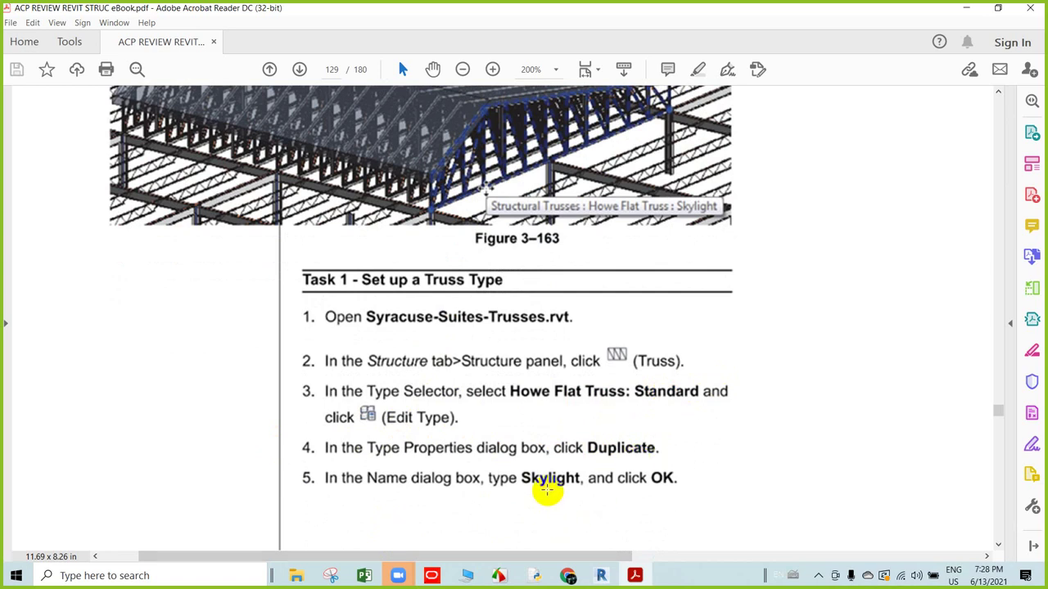
- Hide the eBook, pan the 3D building lower, and switch to the Structure ribbon tab
left_click(967, 10)
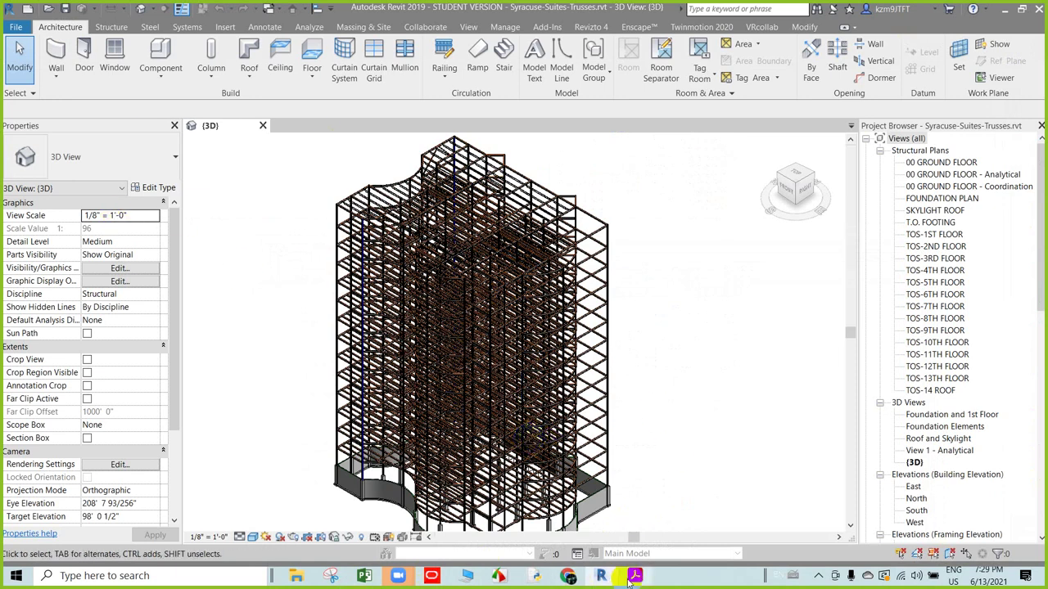
mouse_move(634, 576)
left_click(614, 524)
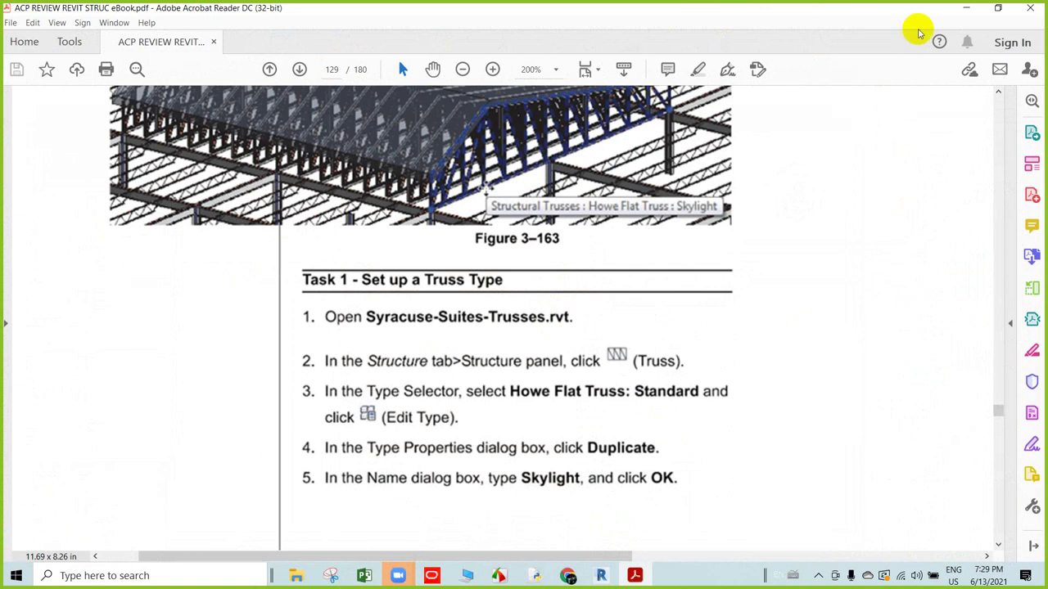
left_click(966, 8)
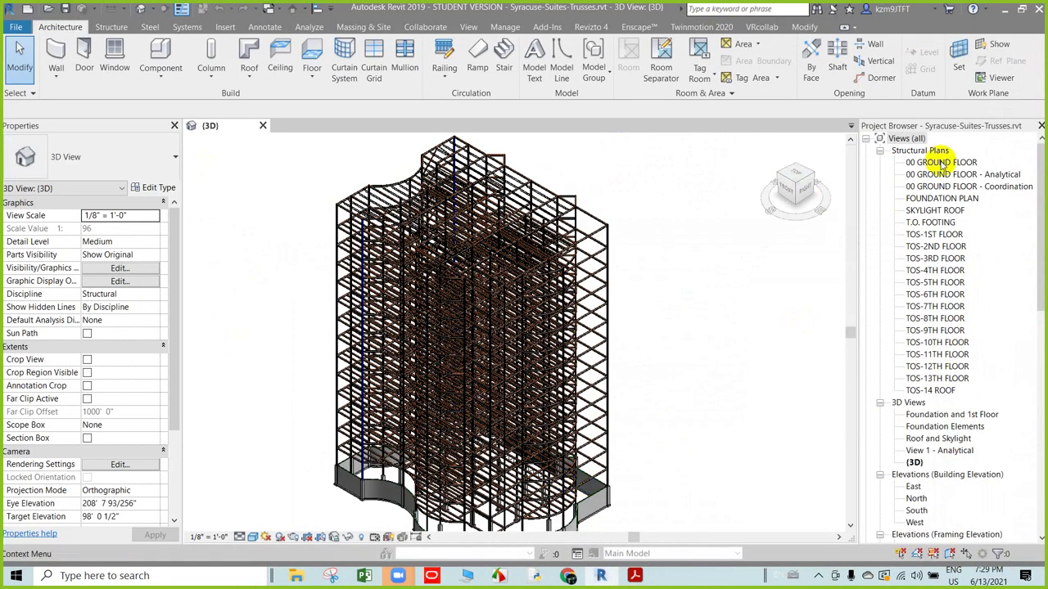
middle_click_drag(244, 243, 236, 200, "shift")
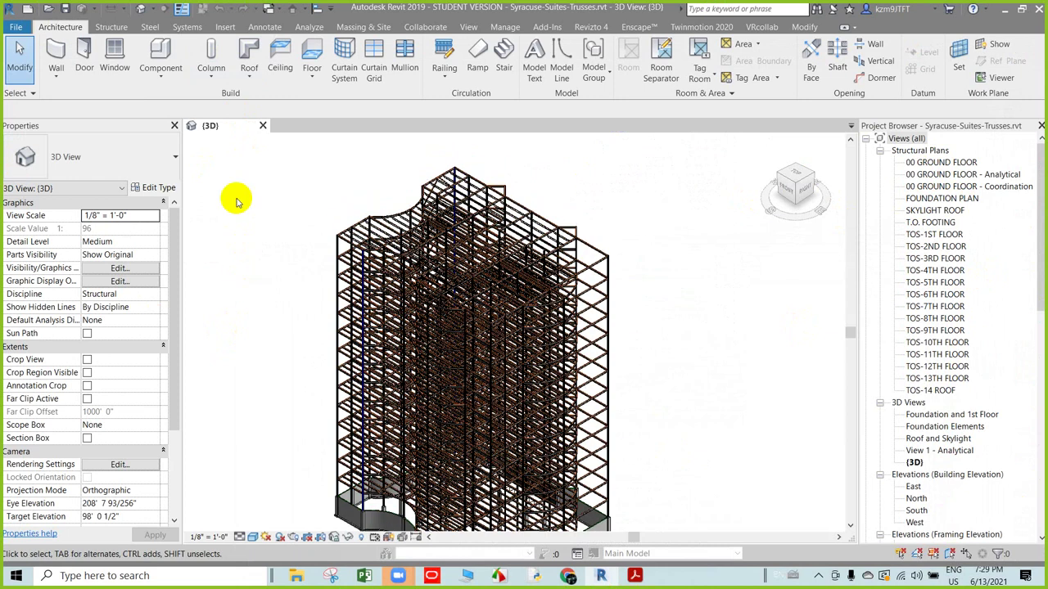
left_click(113, 29)
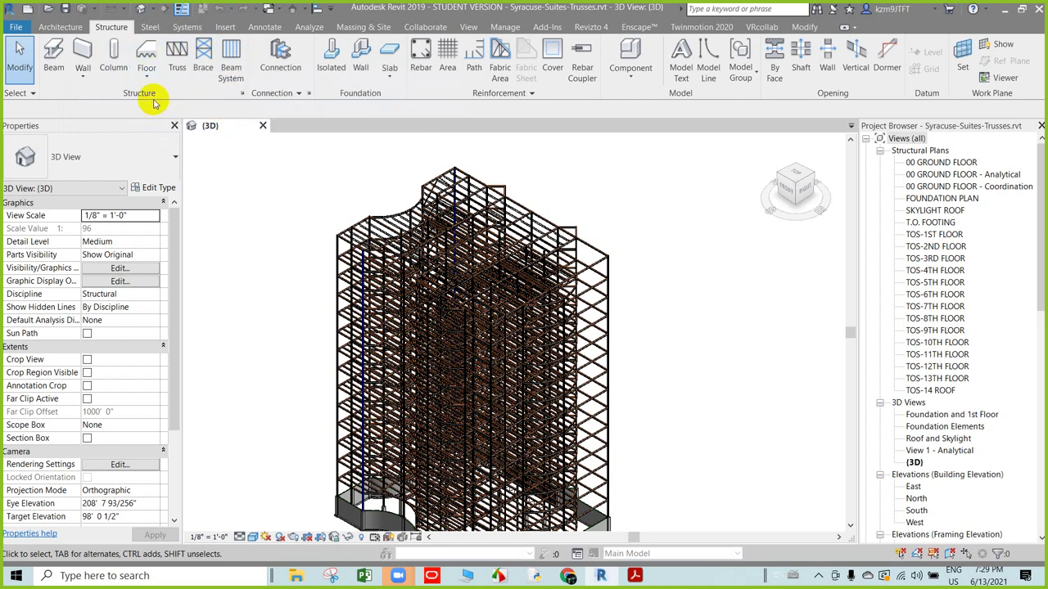
- Duplicate the Howe Flat Truss: Standard type as a new truss type named Skylight
left_click(178, 49)
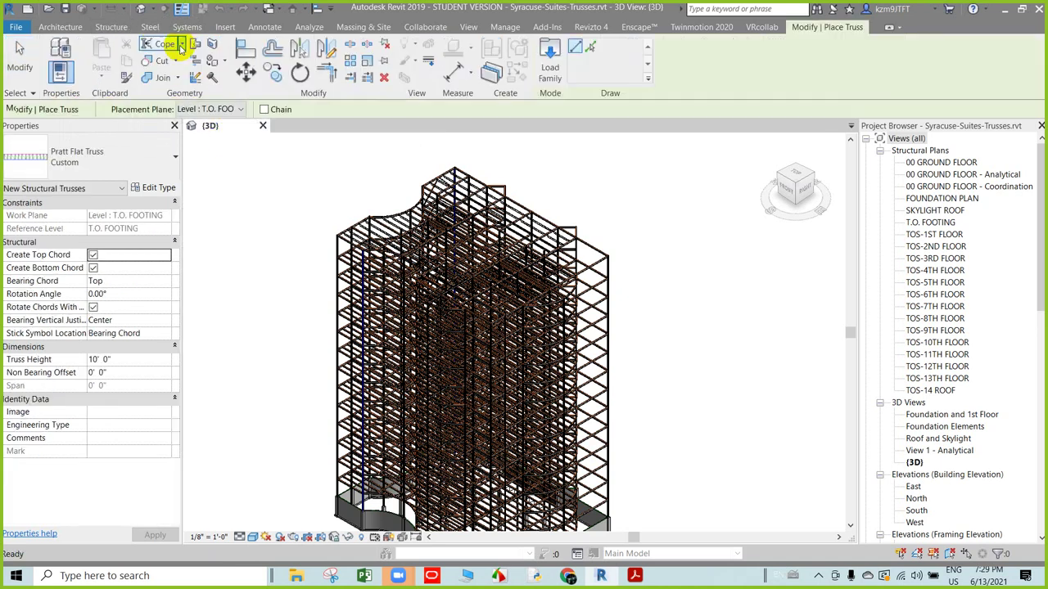
left_click(92, 163)
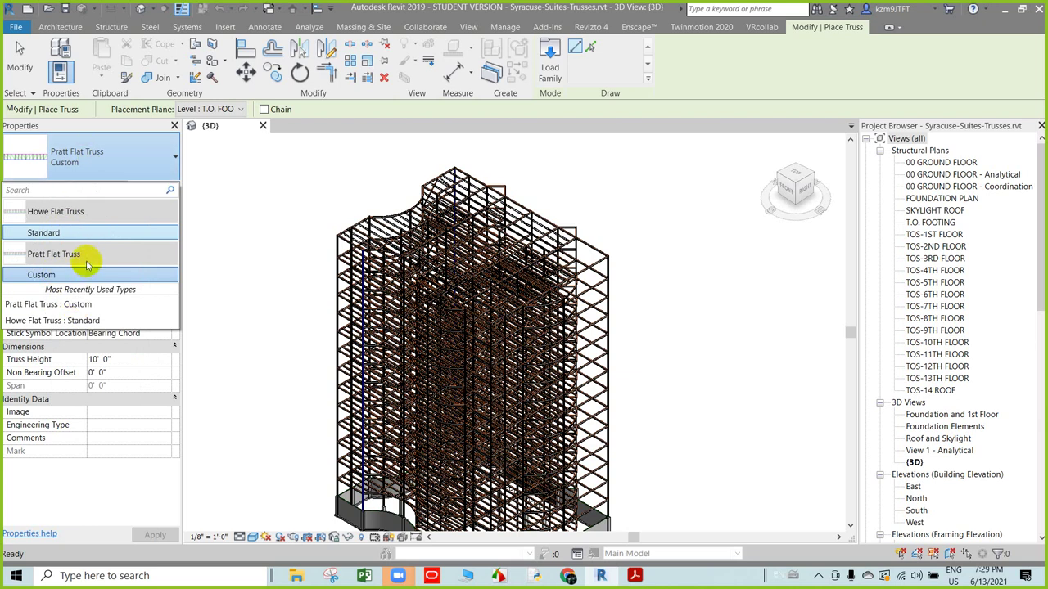
left_click(58, 233)
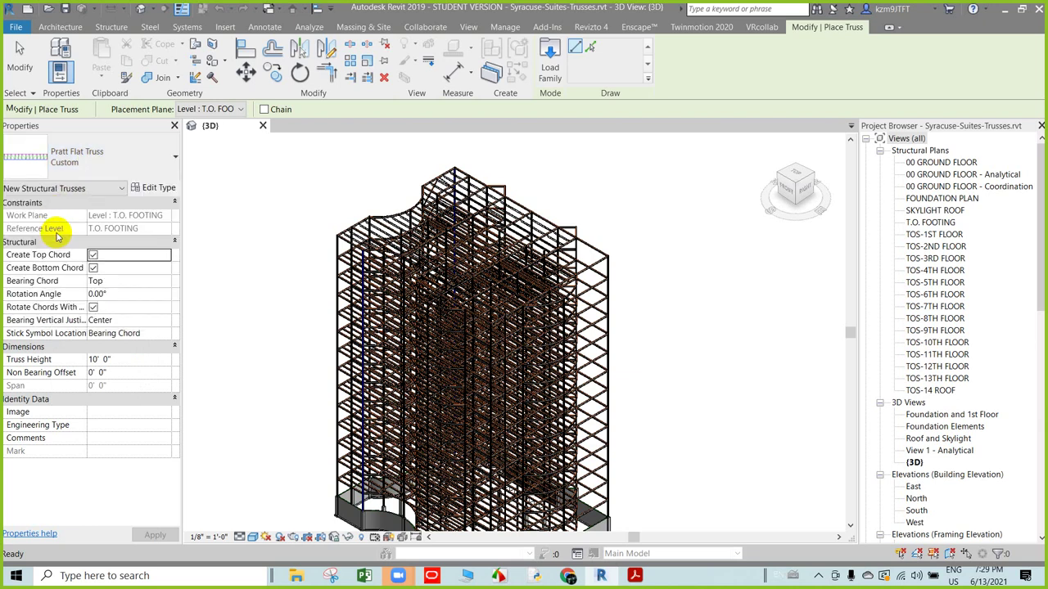
left_click(161, 189)
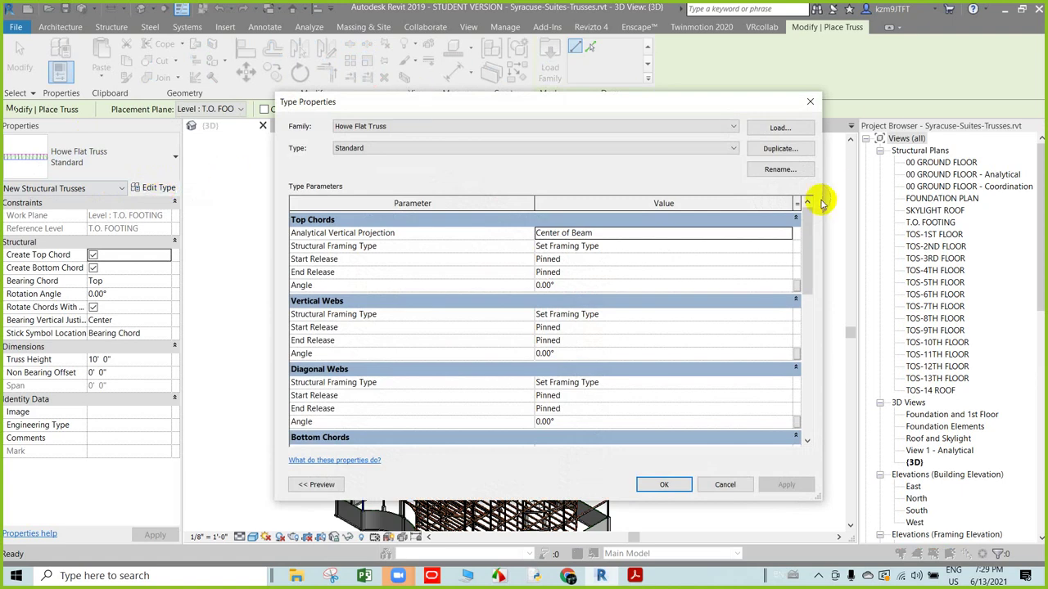
left_click(780, 148)
type("Skylight")
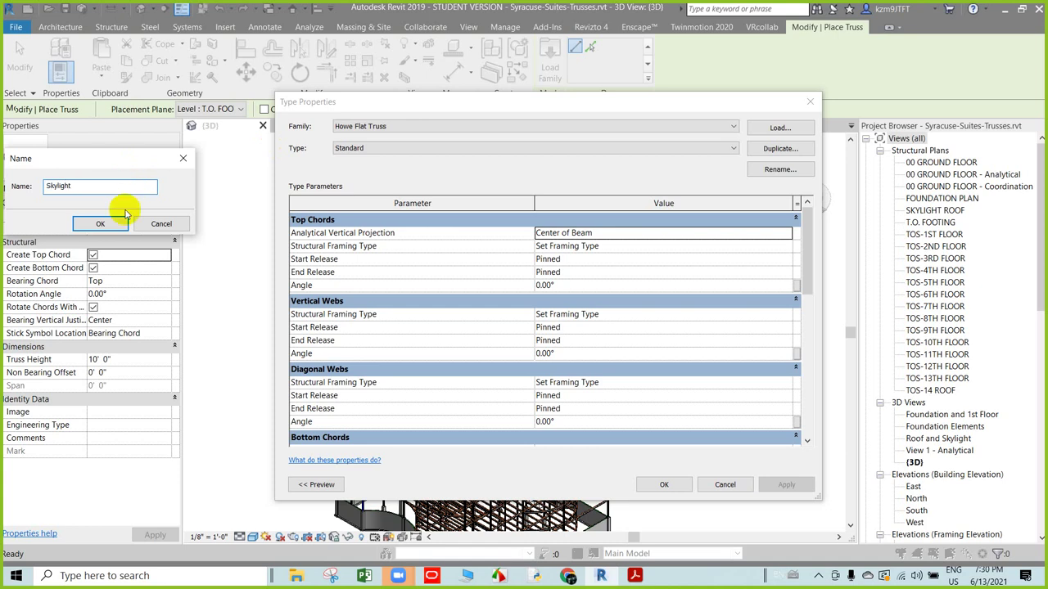
left_click(103, 224)
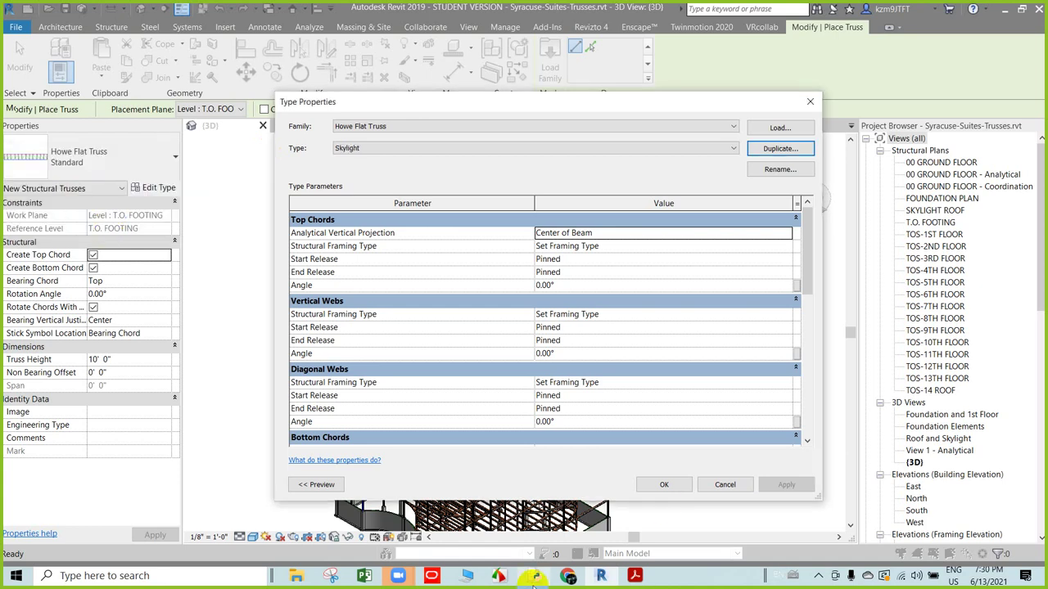
left_click(635, 575)
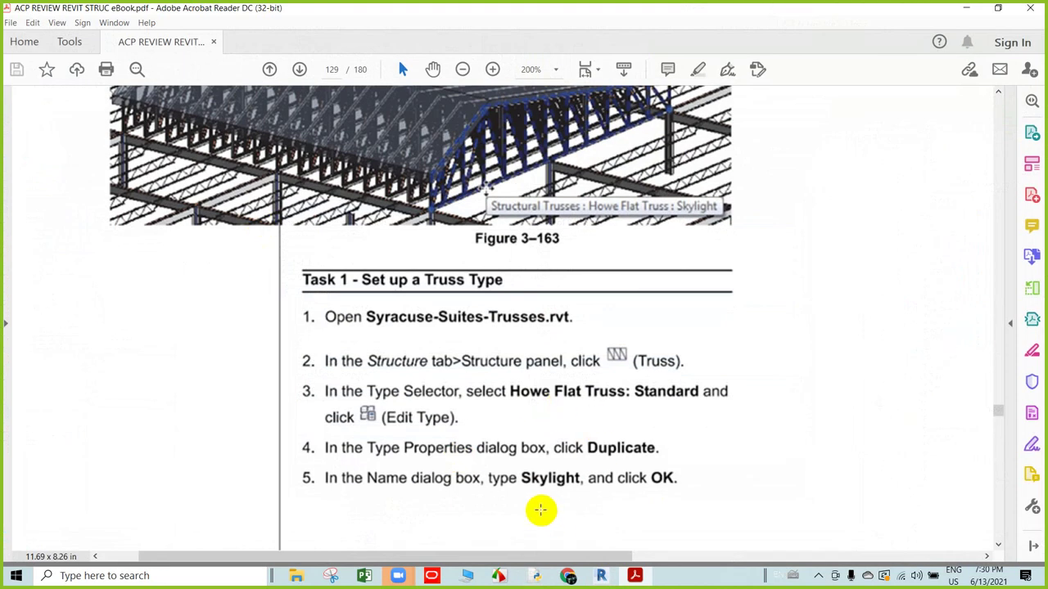
- Scroll the eBook to step 6 and note the 2L6X4X5/8LLBB chord size, then return to Revit
mouse_move(575, 558)
left_mouse_down()
mouse_move(835, 562)
mouse_move(830, 538)
left_mouse_up()
scroll(725, 467, "up", 2)
scroll(731, 395, "up", 3)
scroll(731, 394, "up", 3)
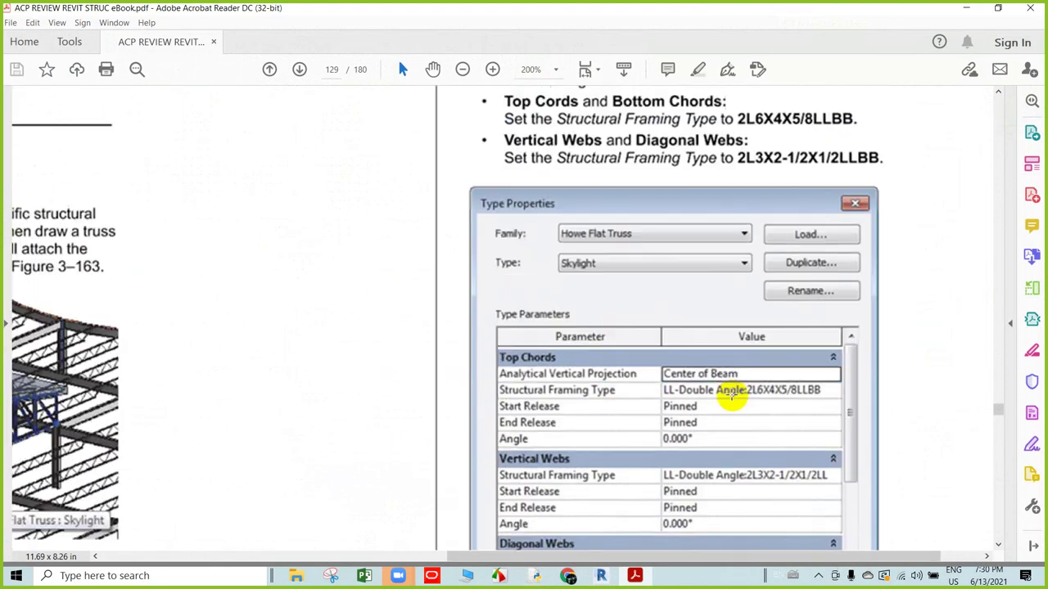
scroll(732, 397, "up", 1)
scroll(731, 397, "up", 1)
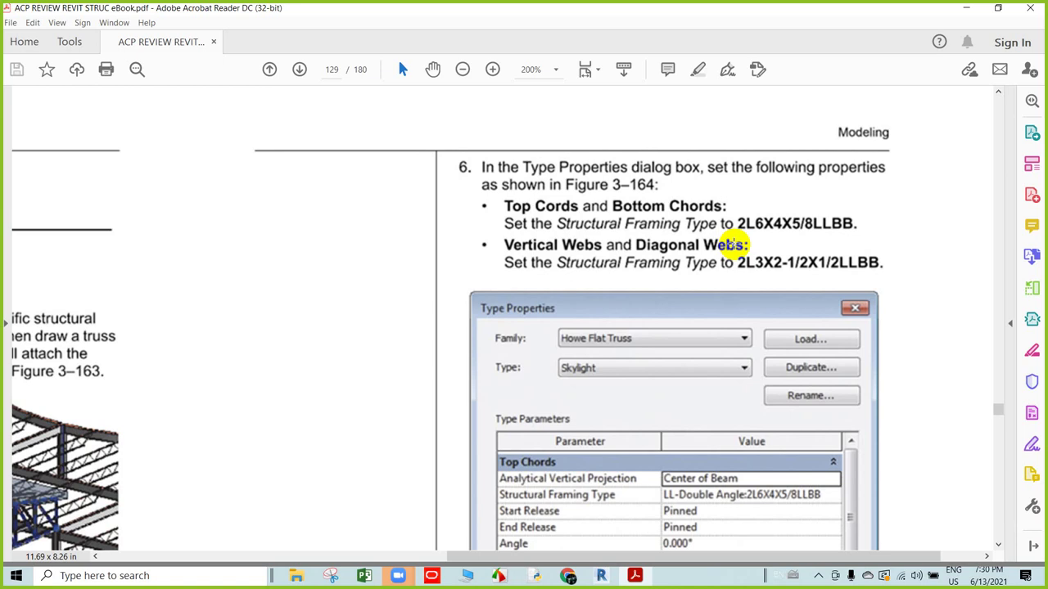
scroll(565, 237, "down", 1)
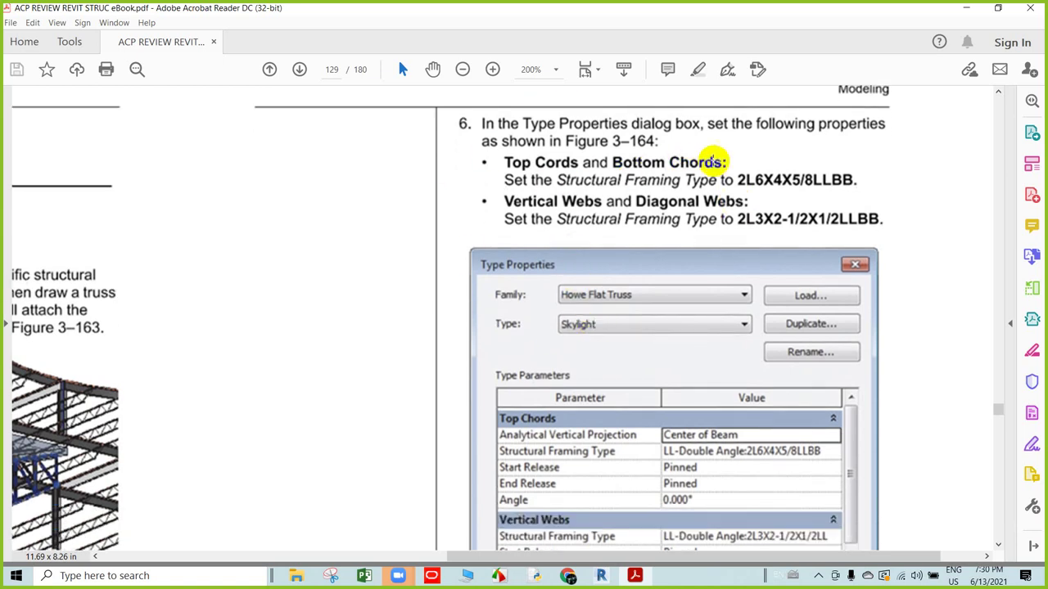
left_click_drag(745, 181, 767, 180)
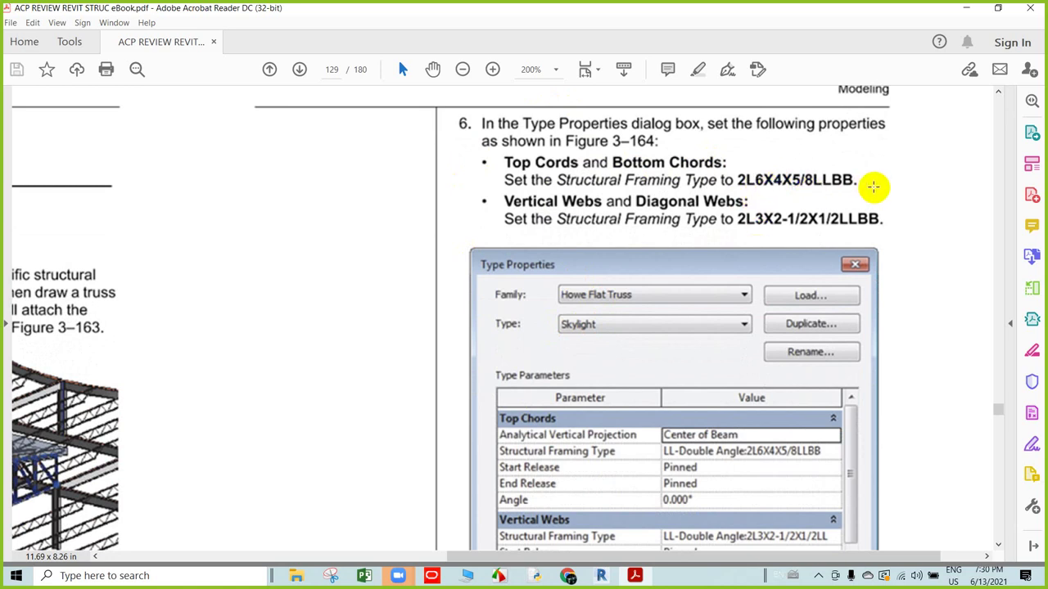
left_click(966, 7)
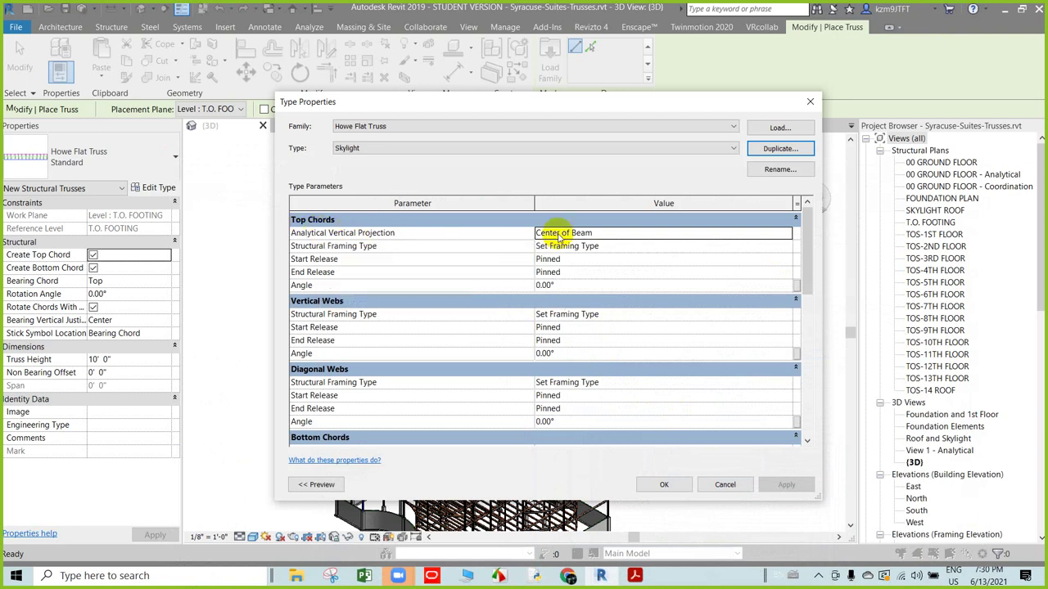
- Set both top and bottom chords of the Skylight truss to LL-Double Angle:2L6X4X5/8LLBB
left_click(724, 233)
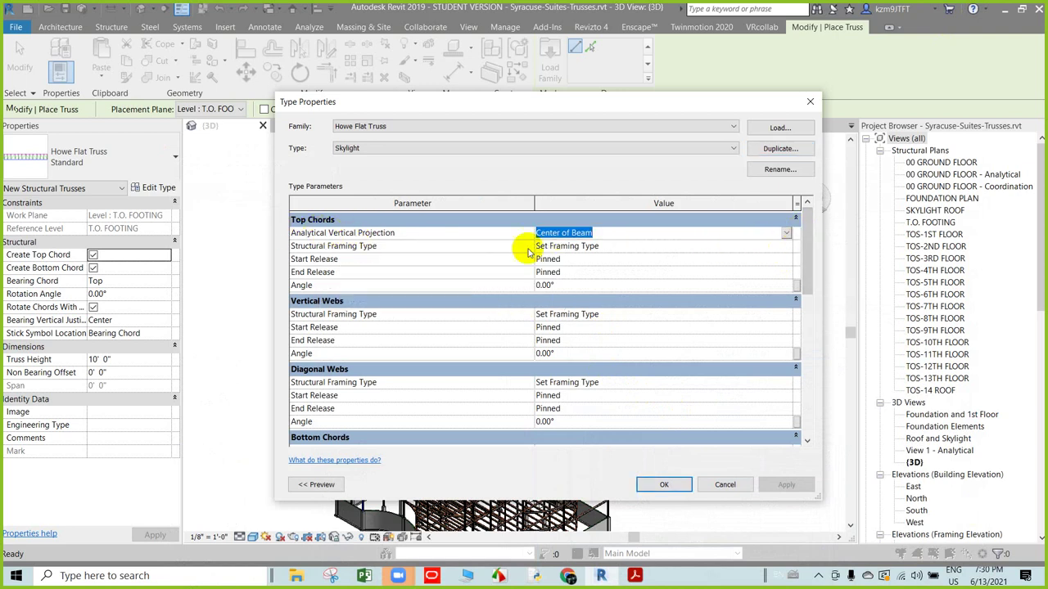
left_click(573, 246)
left_click(789, 247)
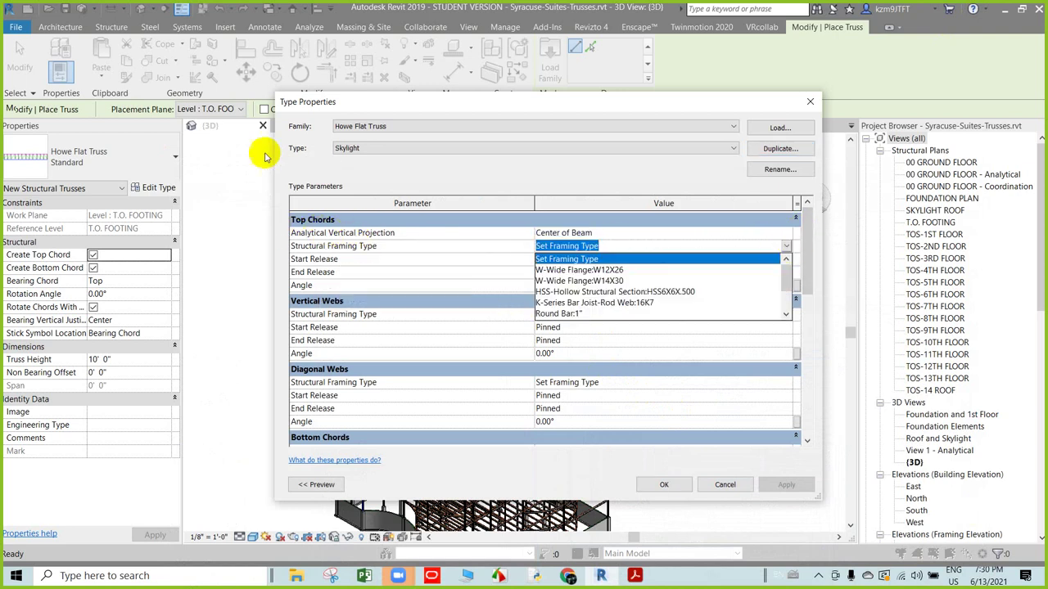
scroll(601, 285, "down", 2)
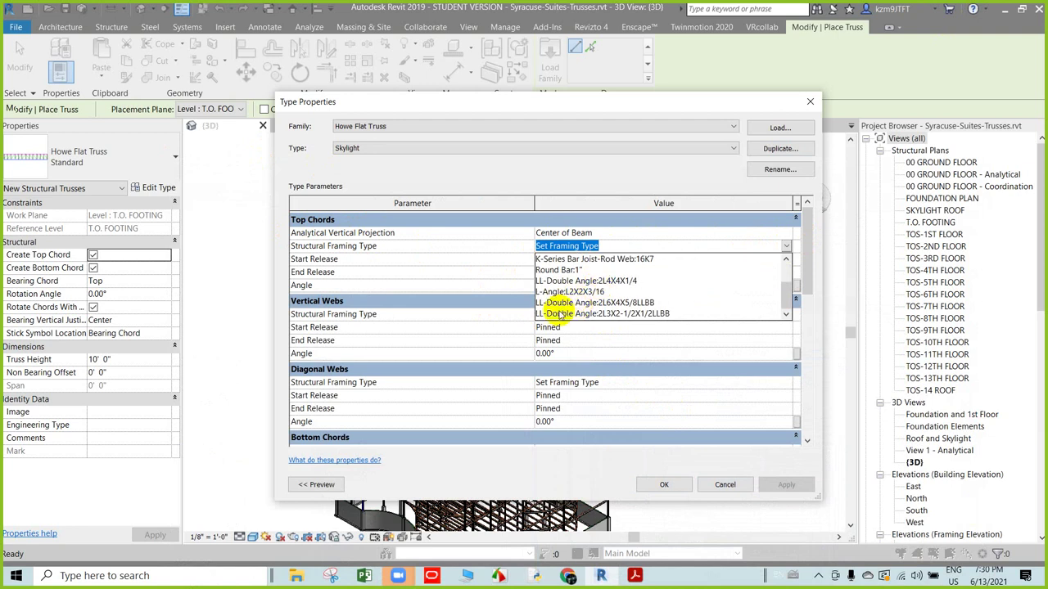
left_click(614, 302)
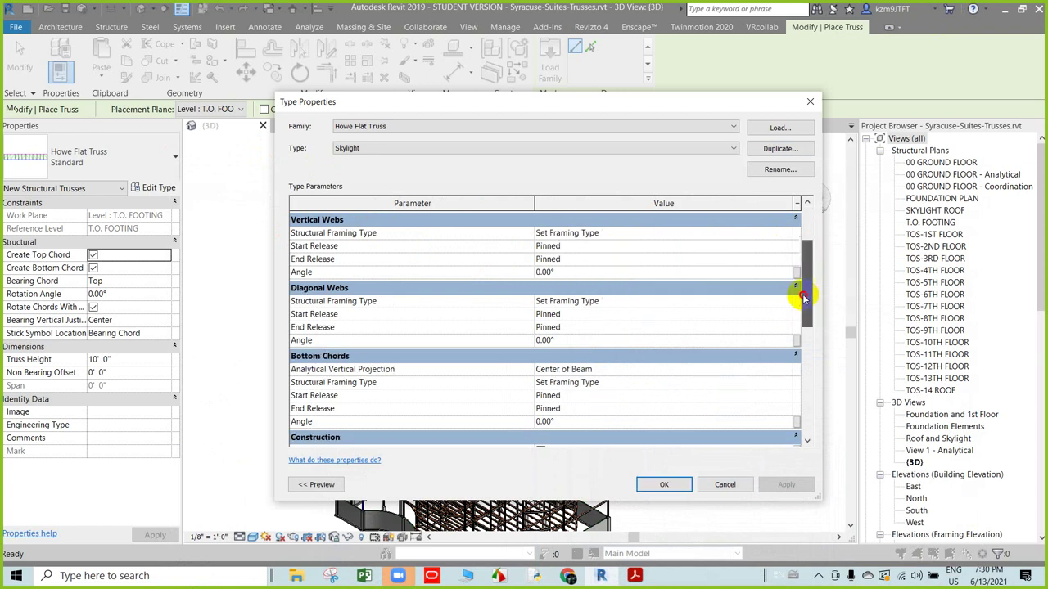
left_click_drag(806, 266, 806, 332)
left_click(728, 299)
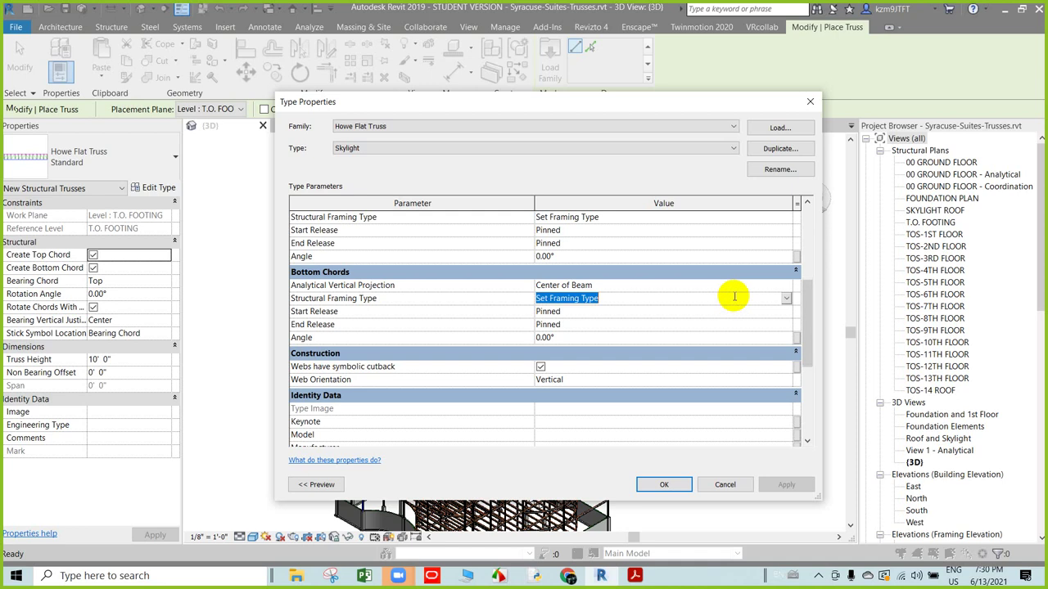
left_click(785, 298)
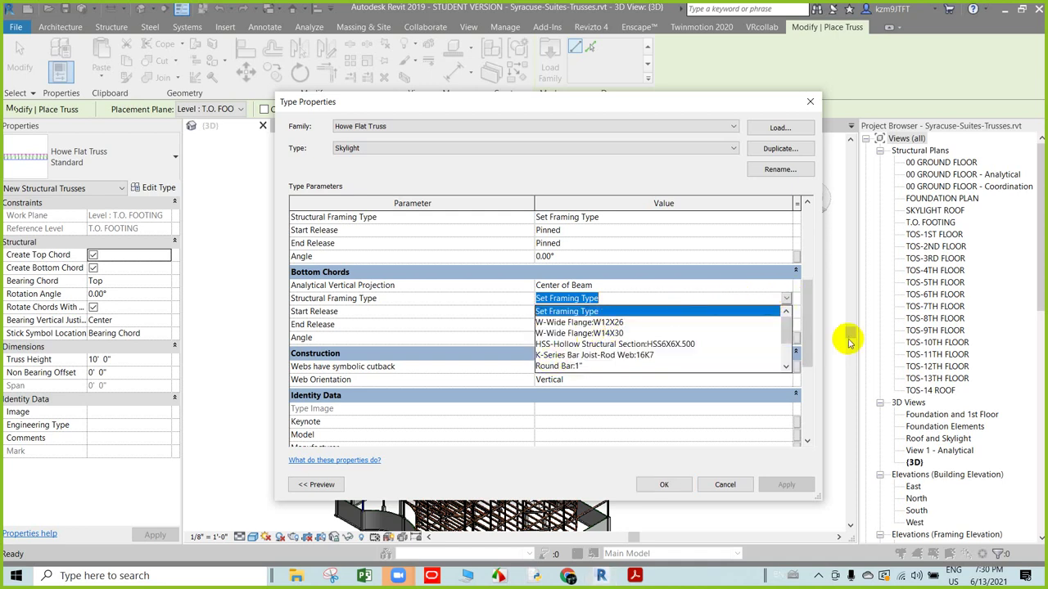
left_click_drag(788, 335, 789, 364)
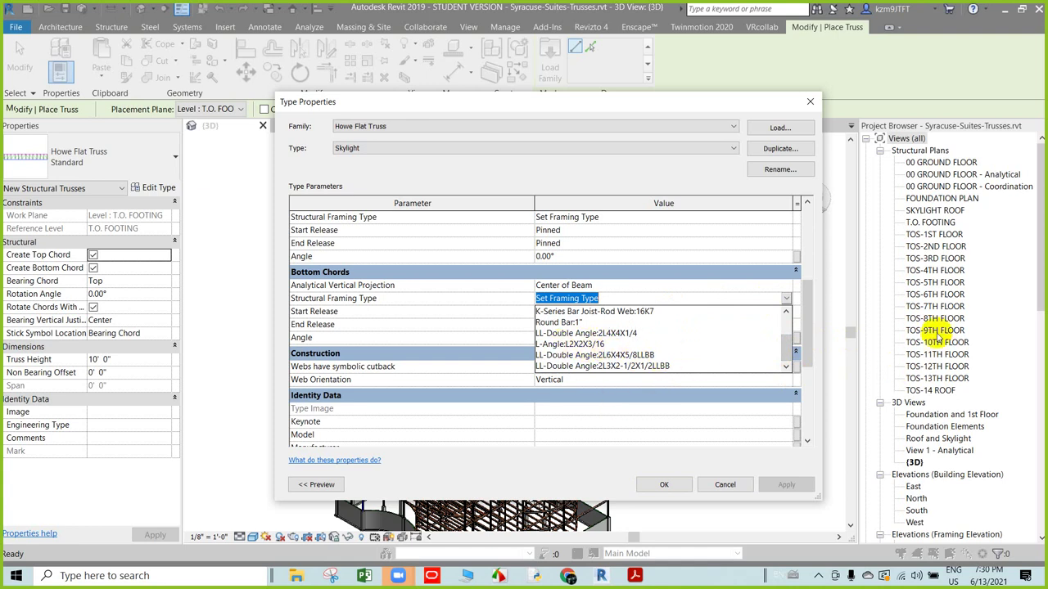
left_click(629, 354)
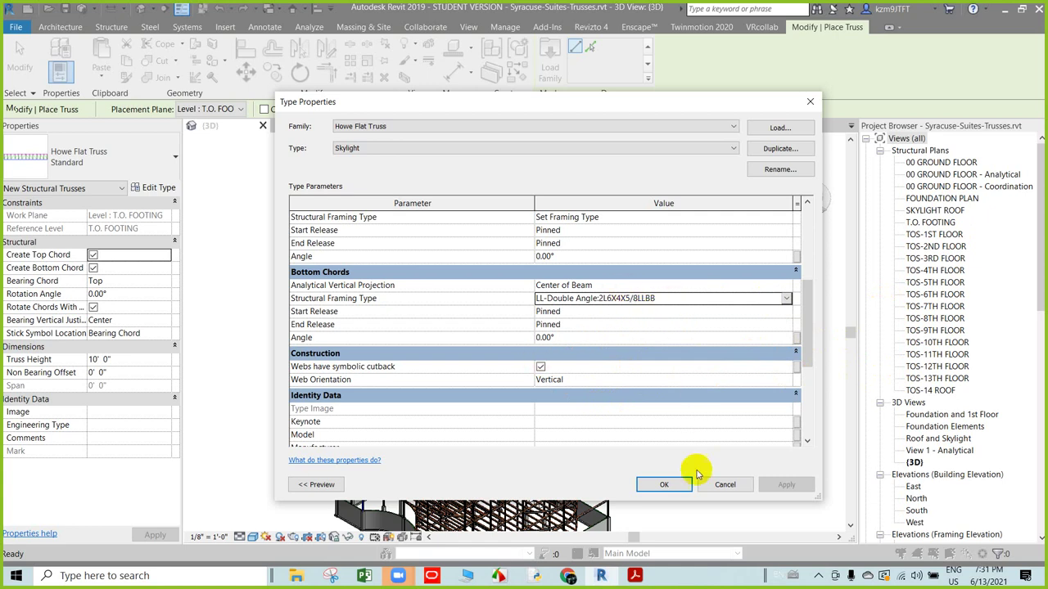
left_click(634, 575)
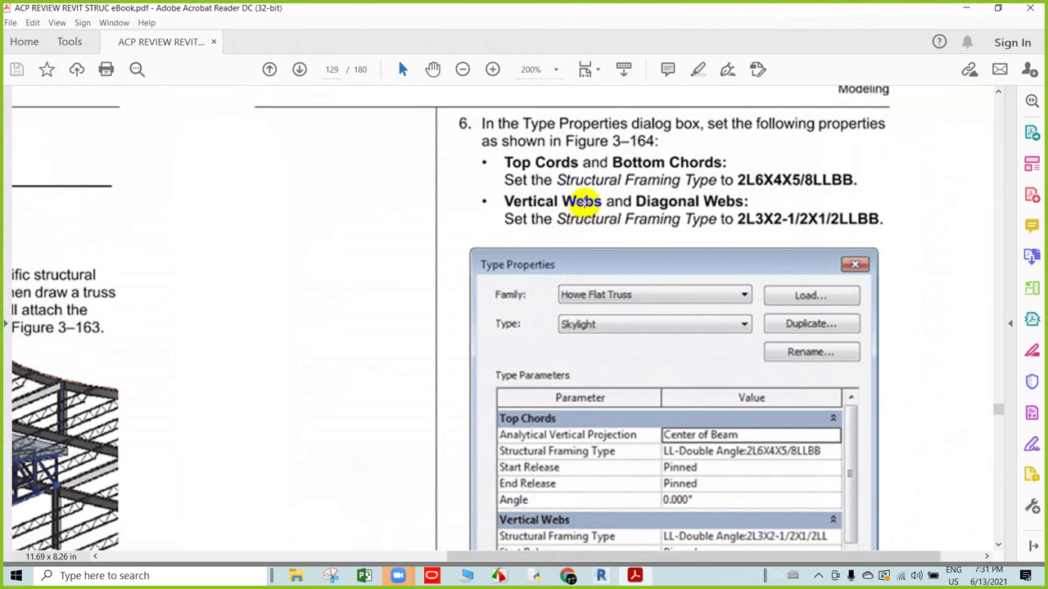
- Highlight the chord and 2L3X2-1/2X1/2LLBB web sizes in step 6, then go back to Revit
double_click(717, 206)
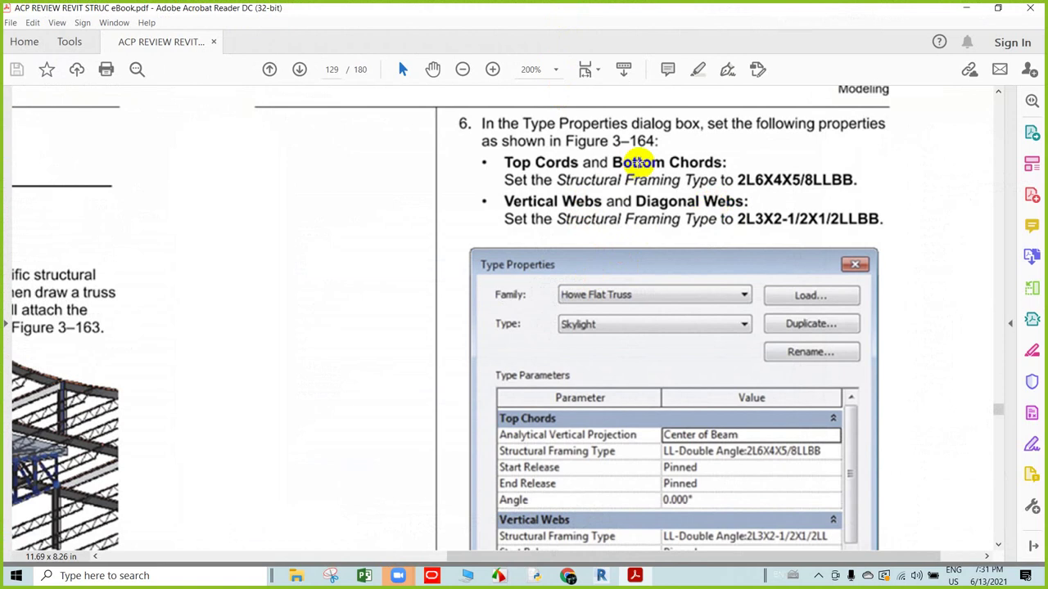
left_click_drag(856, 180, 843, 181)
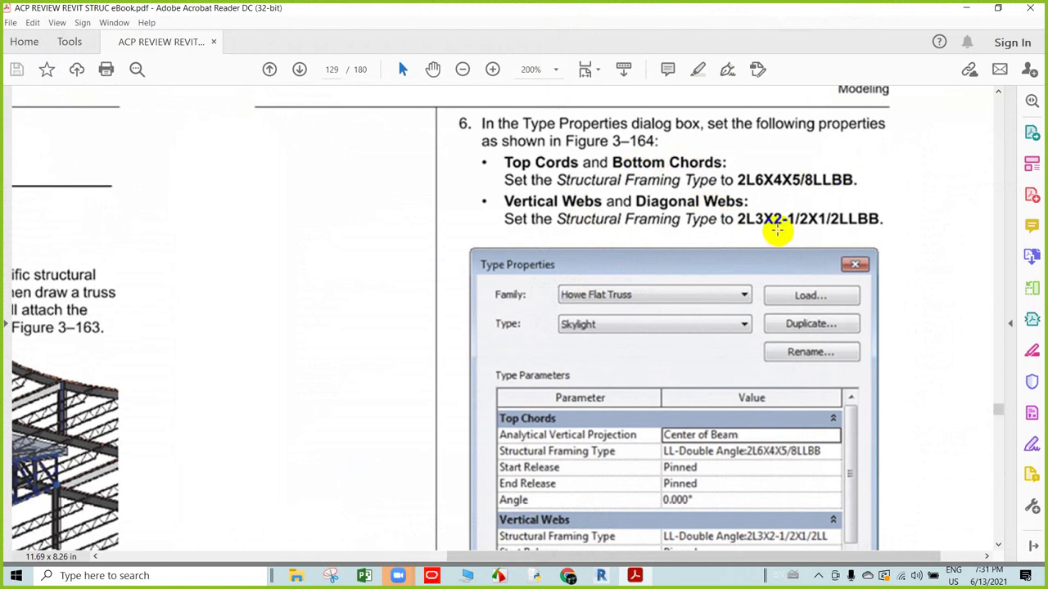
left_click_drag(743, 221, 760, 226)
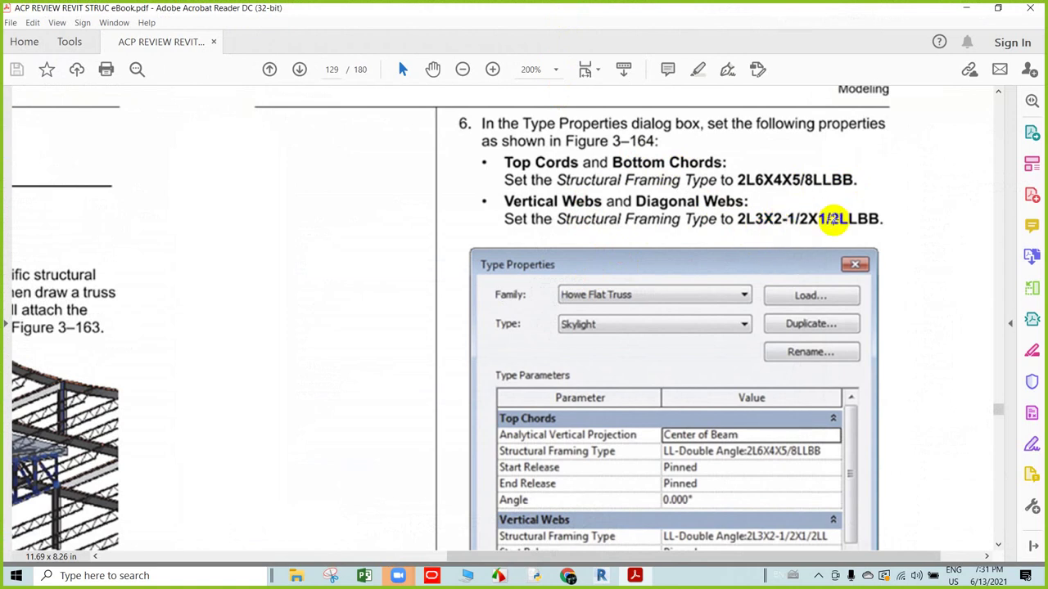
left_click_drag(836, 229, 854, 229)
left_click(857, 229)
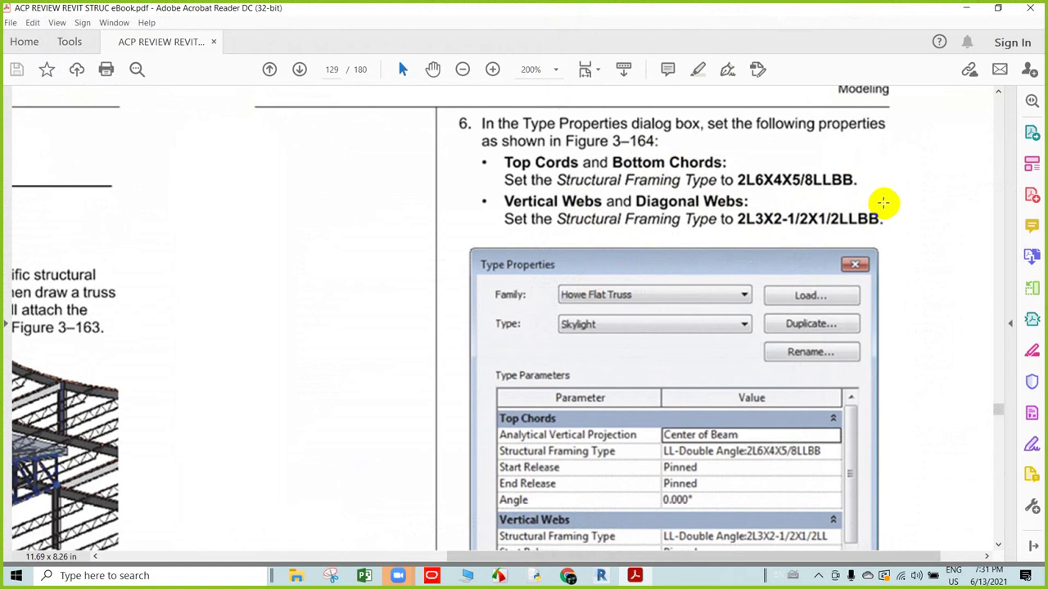
left_click(964, 7)
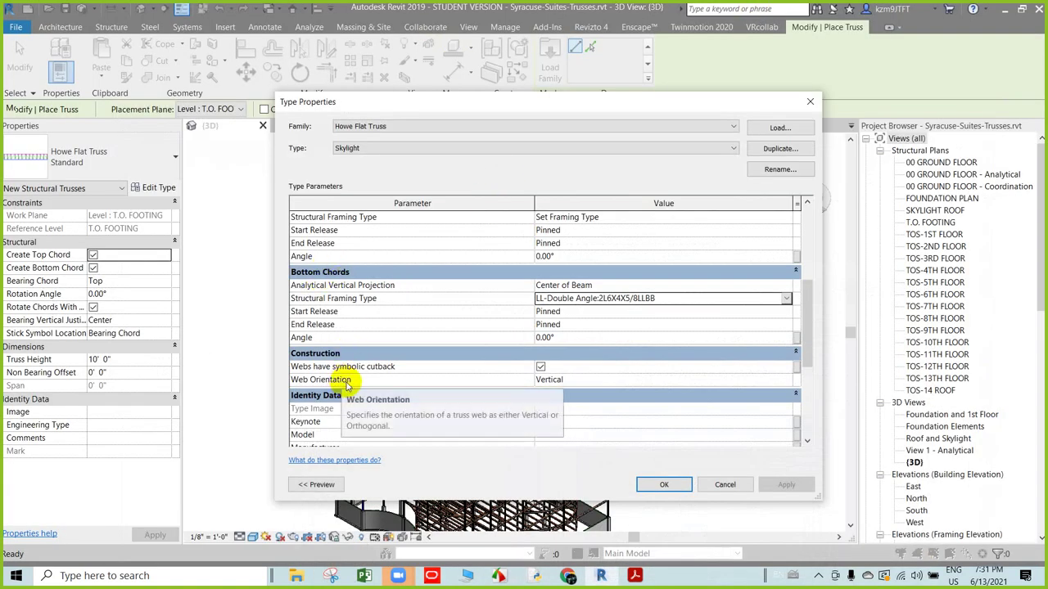
- Set the Vertical Webs framing type to LL-Double Angle:2L3X2-1/2X1/2LLBB
scroll(456, 335, "up", 4)
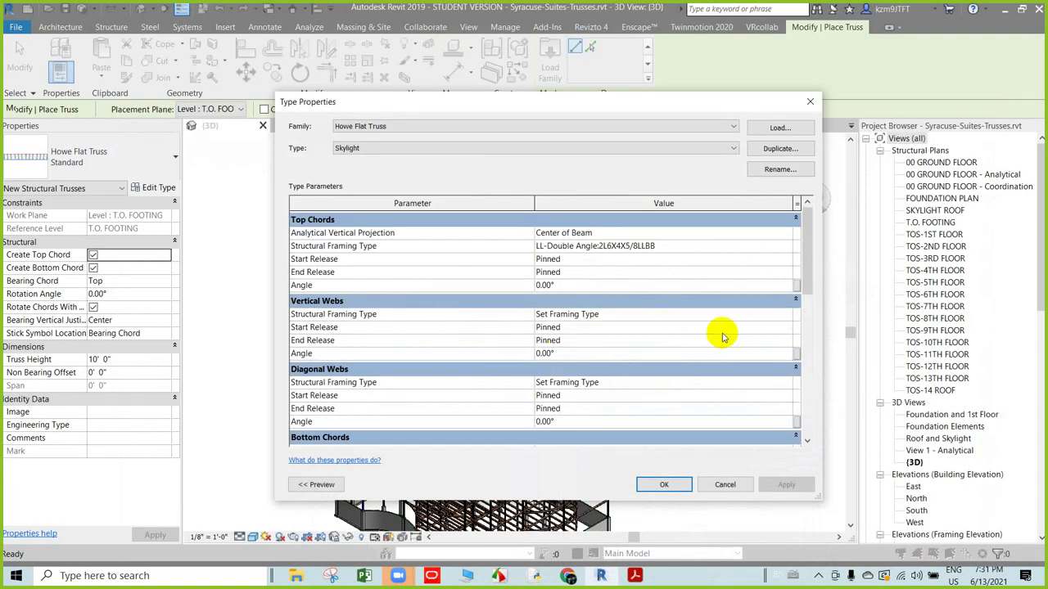
left_click(680, 317)
left_click(785, 314)
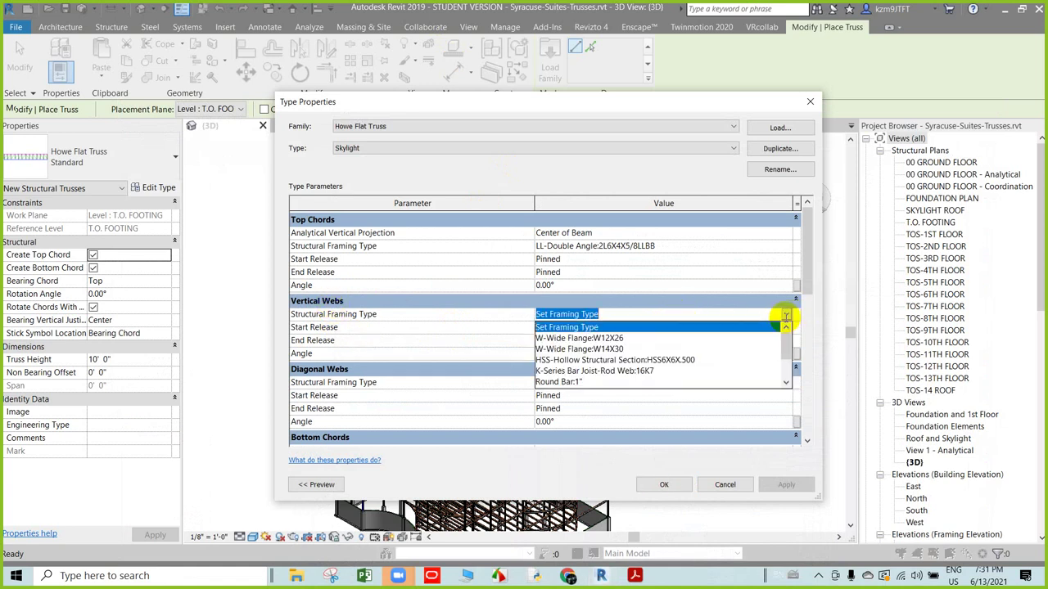
scroll(589, 372, "down", 2)
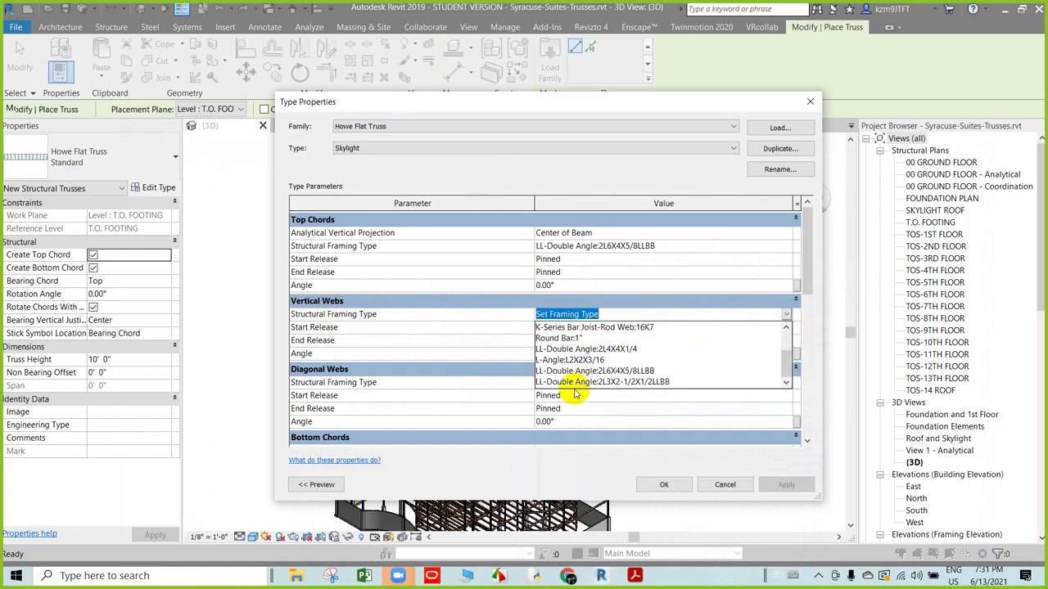
left_click(606, 382)
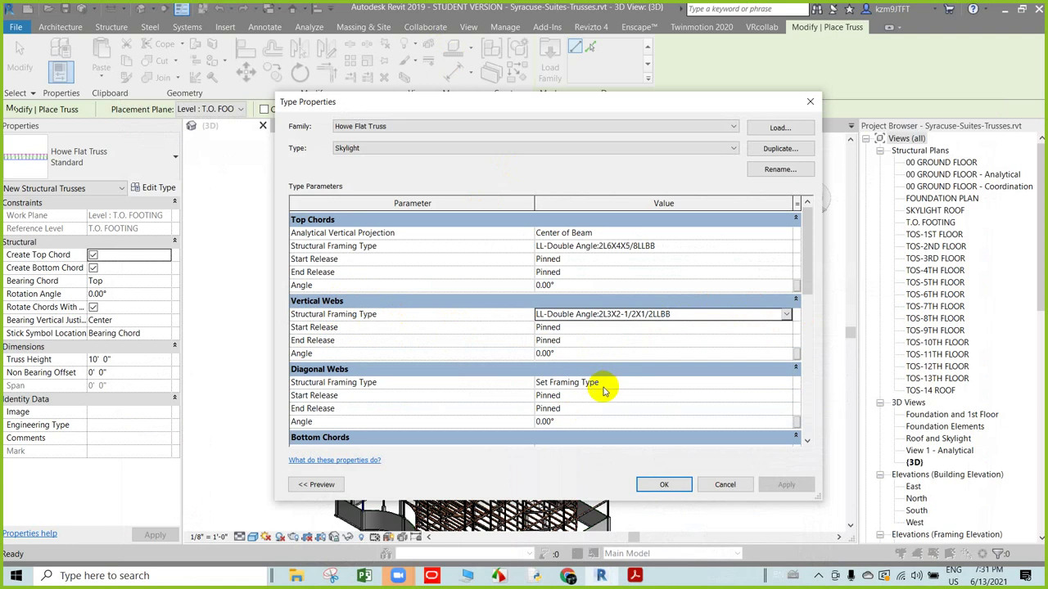
- Give the Diagonal Webs the same 2L3X2-1/2X1/2LLBB framing and apply the type settings
left_click(785, 384)
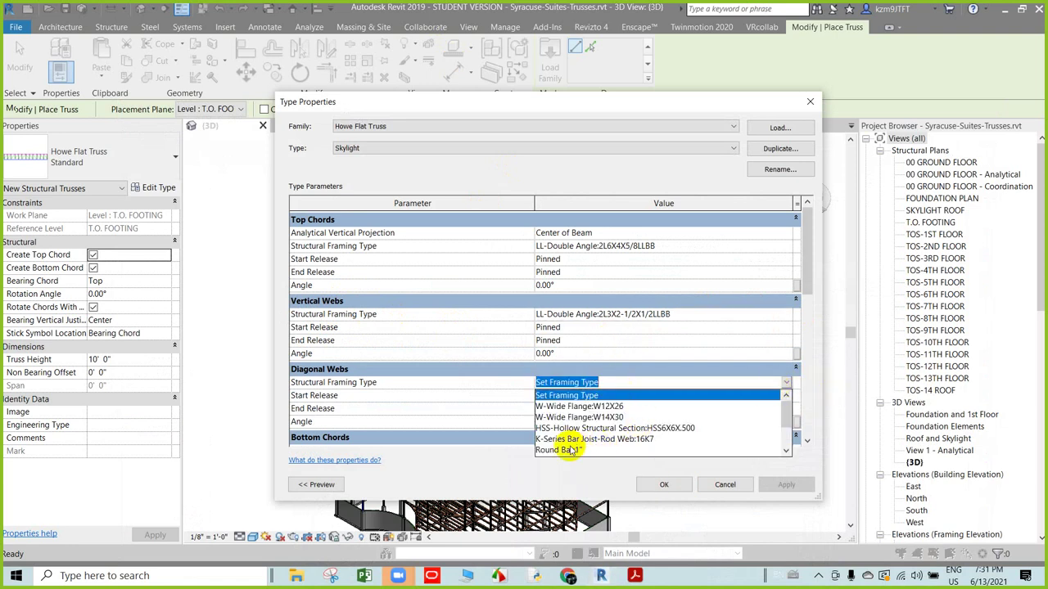
scroll(573, 438, "down", 2)
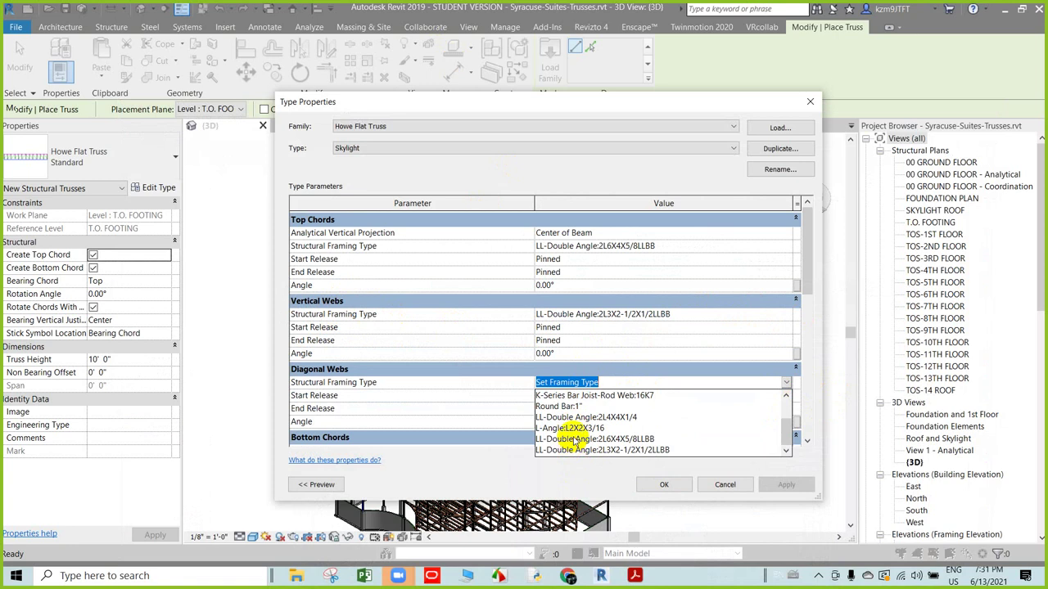
left_click(576, 438)
left_click(785, 383)
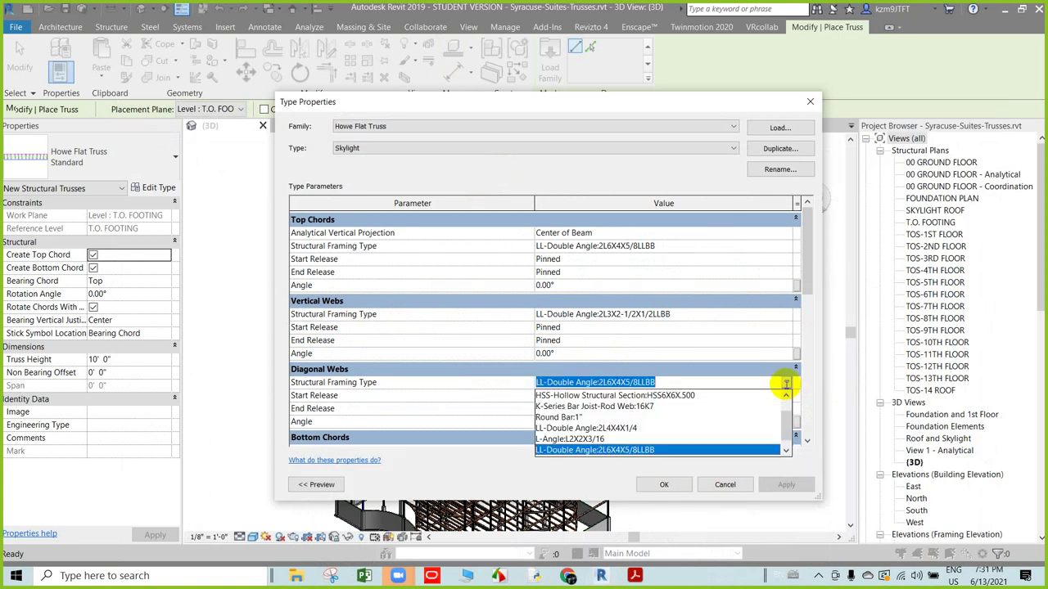
left_click(643, 450)
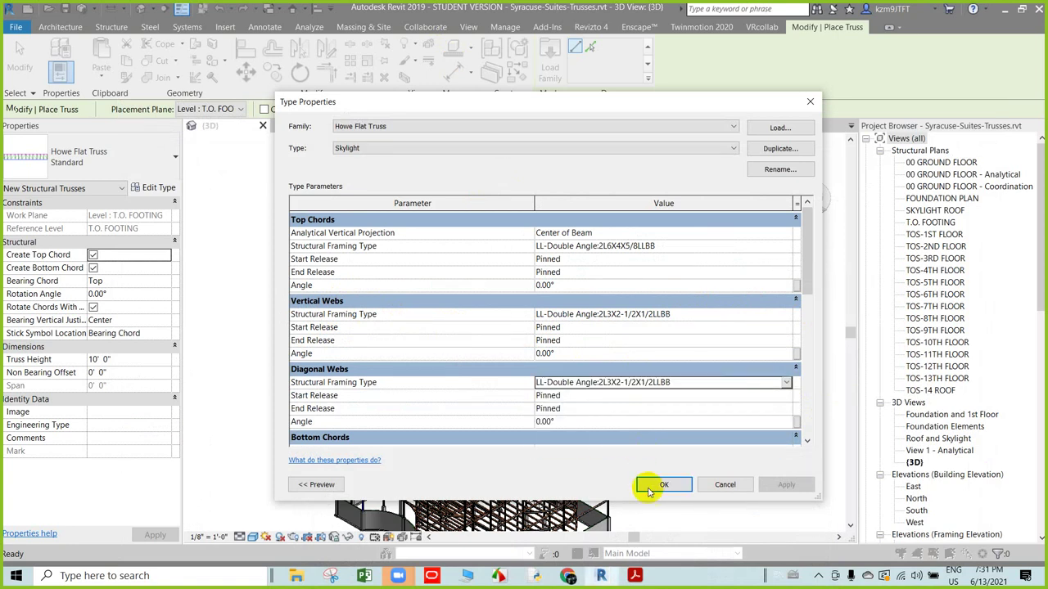
left_click(666, 485)
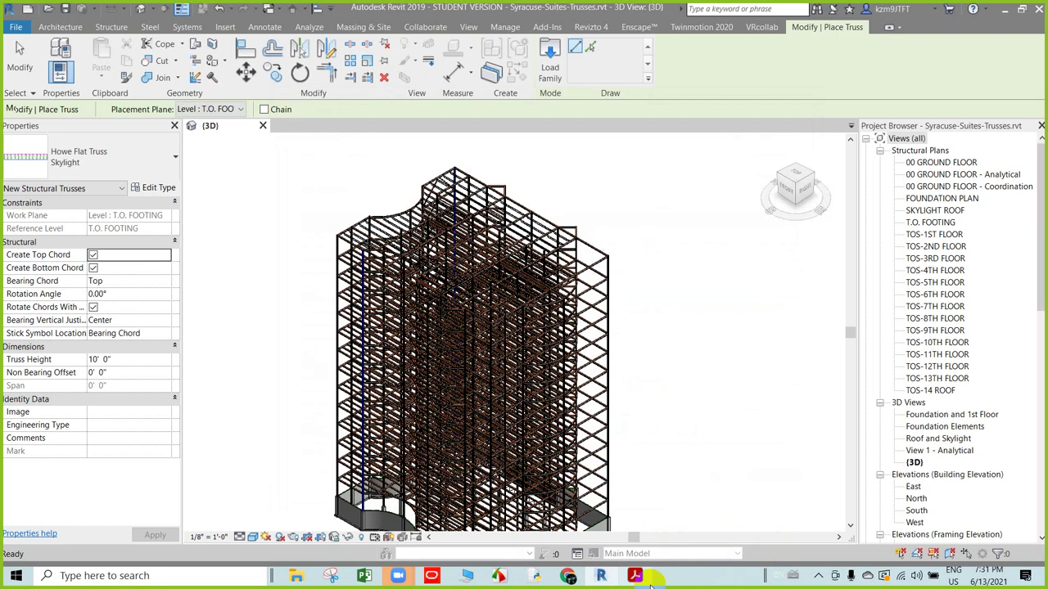
- Bring up the tutorial PDF and scroll down to Task 2 - Add Trusses on page 130
left_click(634, 576)
scroll(818, 401, "down", 1)
scroll(819, 401, "down", 1)
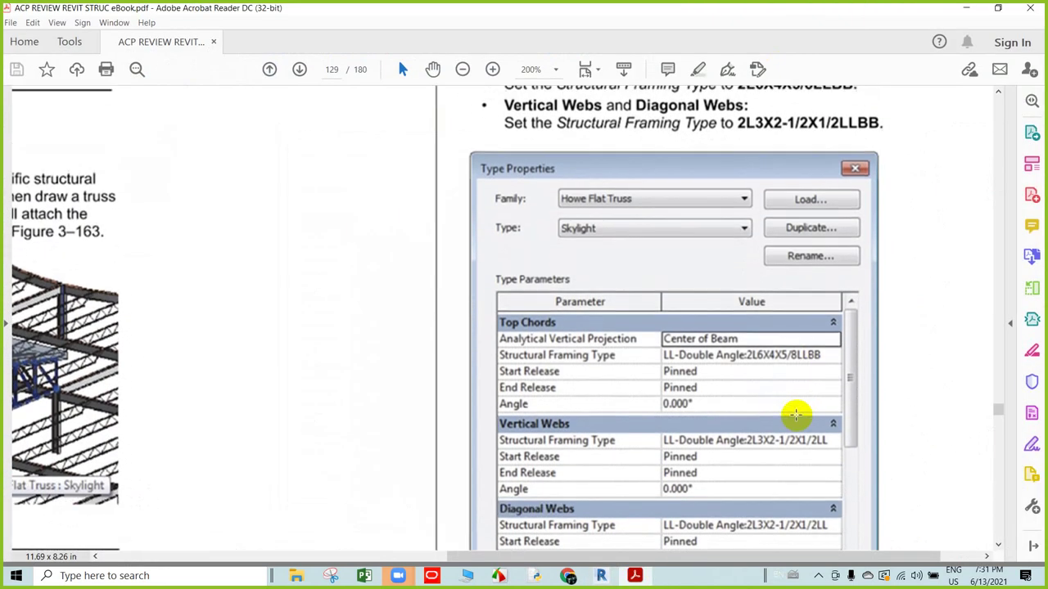
scroll(785, 392, "down", 2)
scroll(775, 390, "down", 1)
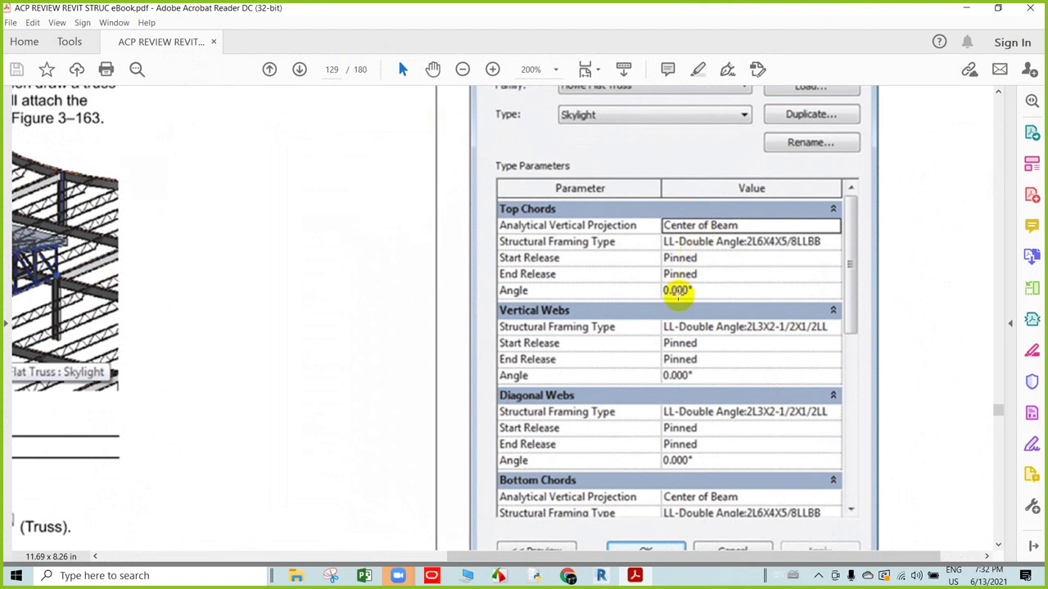
scroll(713, 385, "down", 1)
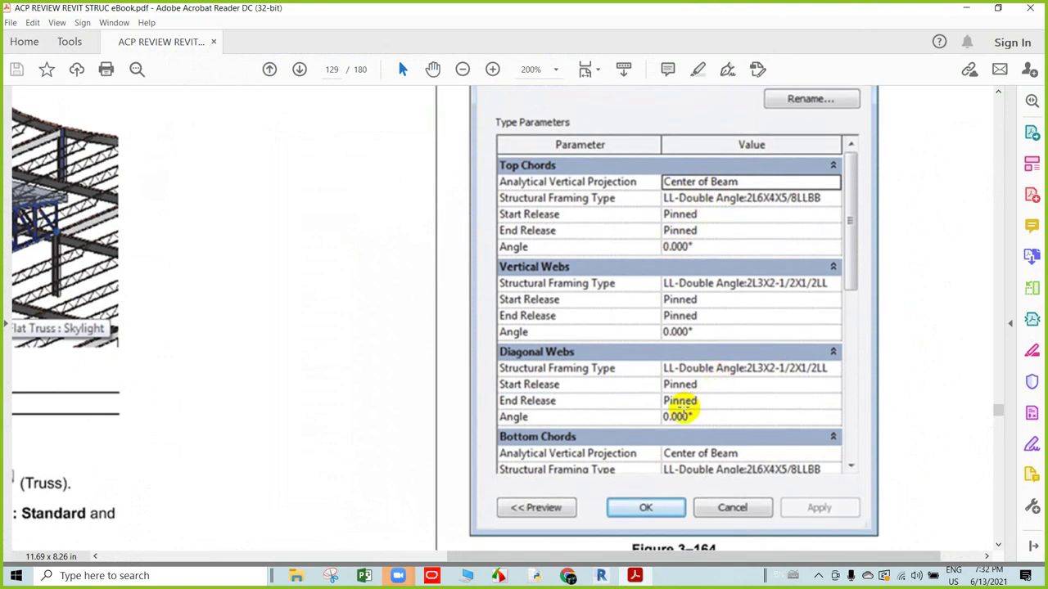
scroll(679, 401, "down", 2)
scroll(678, 439, "down", 3)
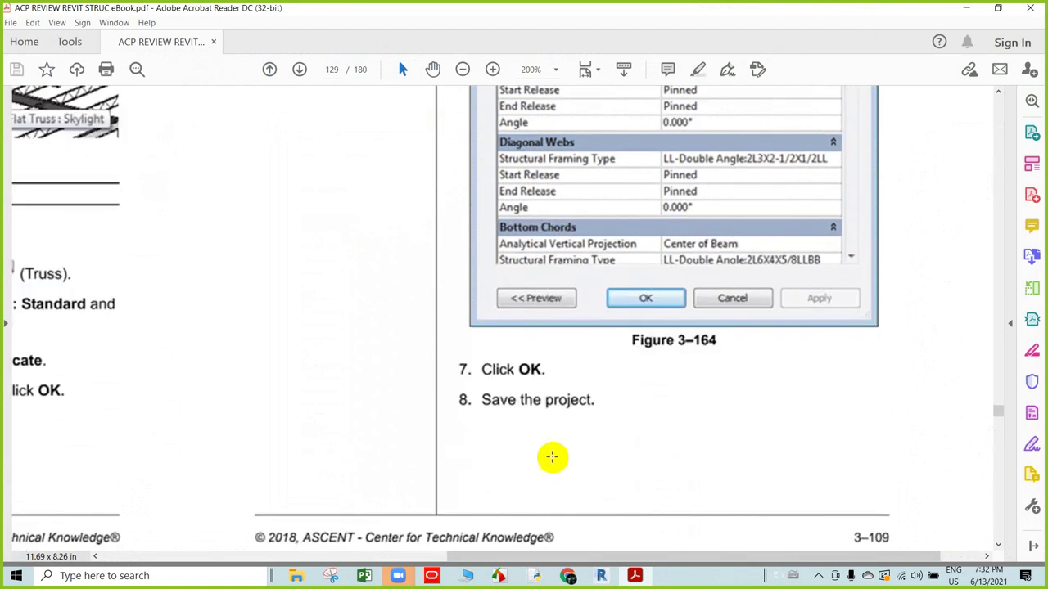
scroll(564, 409, "down", 1)
scroll(571, 383, "down", 2)
scroll(573, 405, "down", 4)
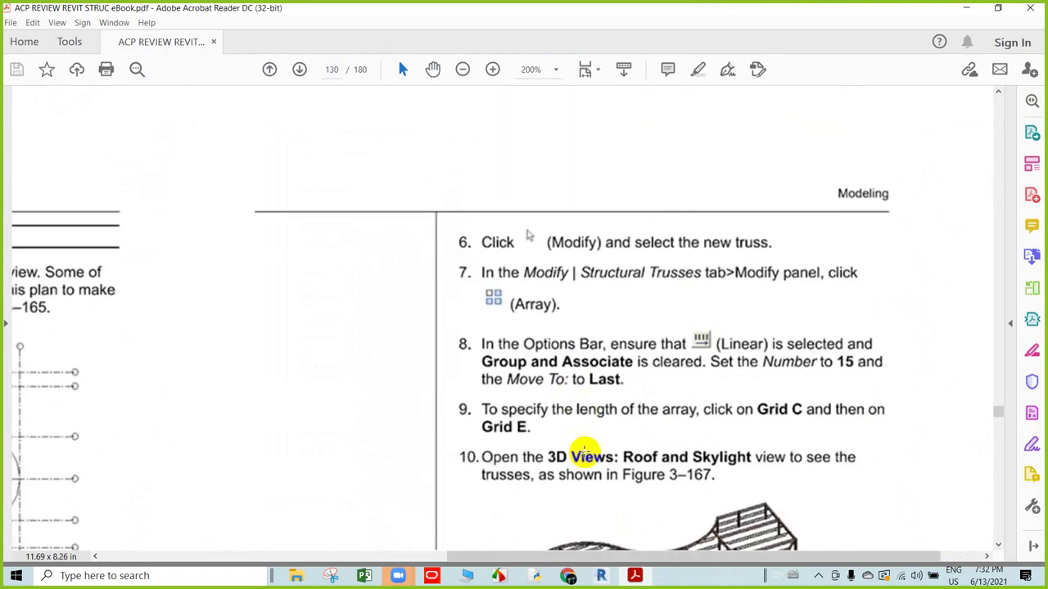
left_click_drag(573, 555, 304, 540)
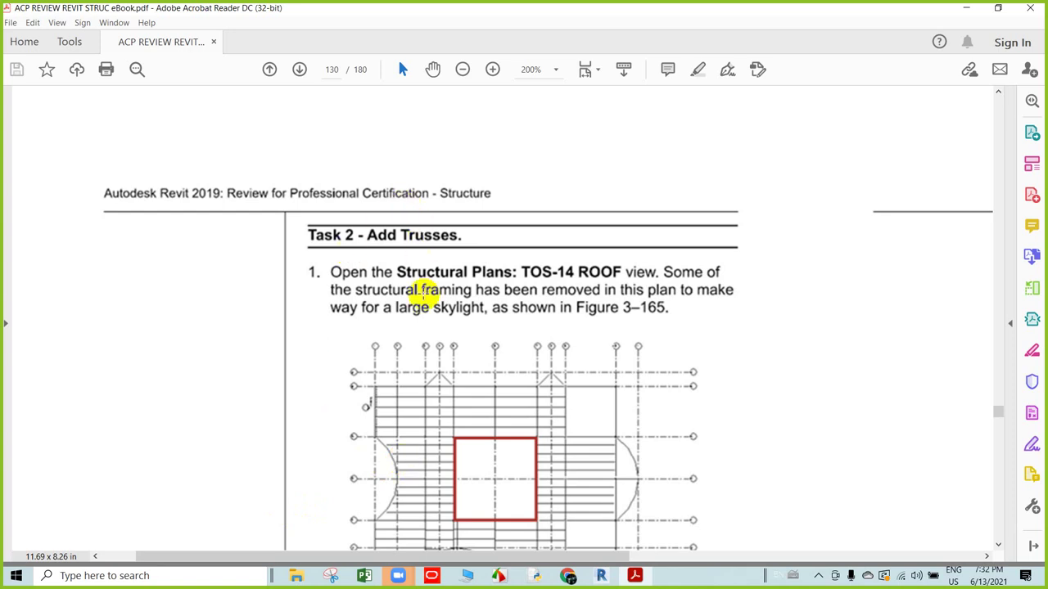
- Read Task 2 steps 1–5, noting the TOS-14 ROOF view, then return to Revit
scroll(424, 296, "down", 1)
scroll(494, 458, "down", 2)
scroll(497, 451, "down", 2)
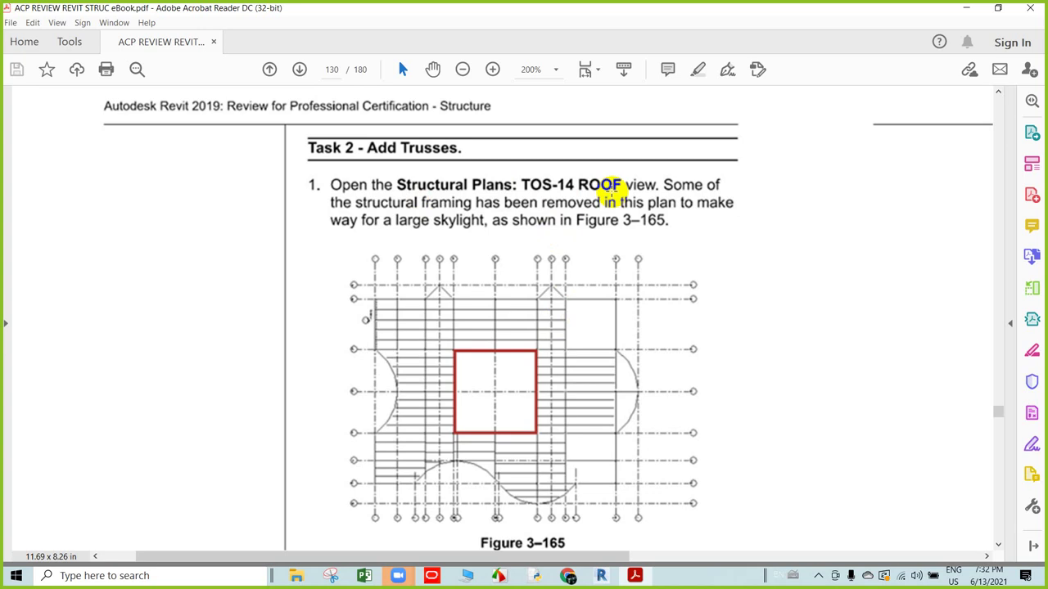
left_click_drag(564, 185, 579, 186)
left_click(566, 215)
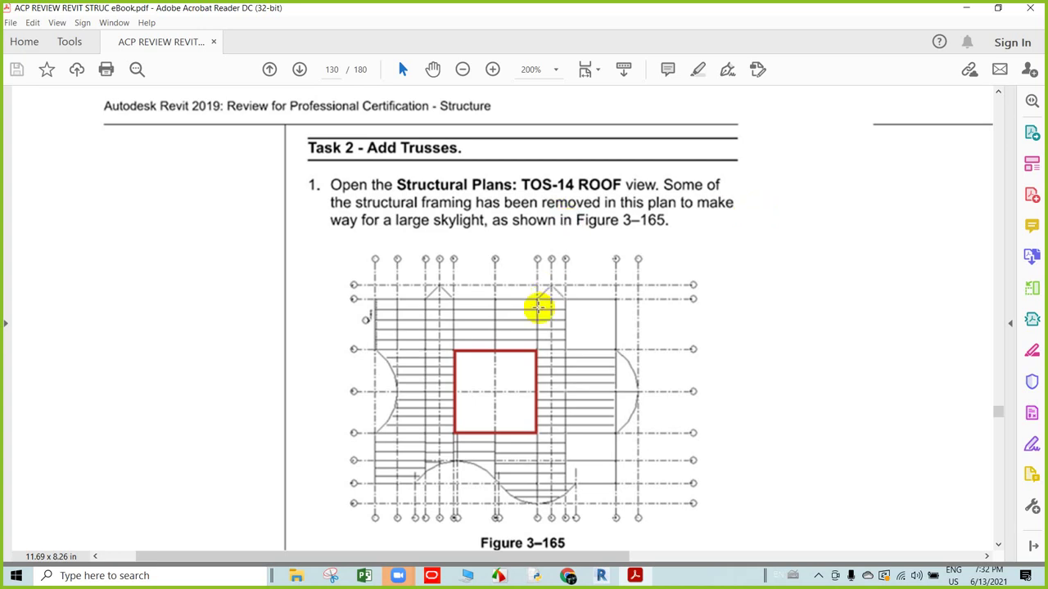
scroll(460, 388, "down", 1)
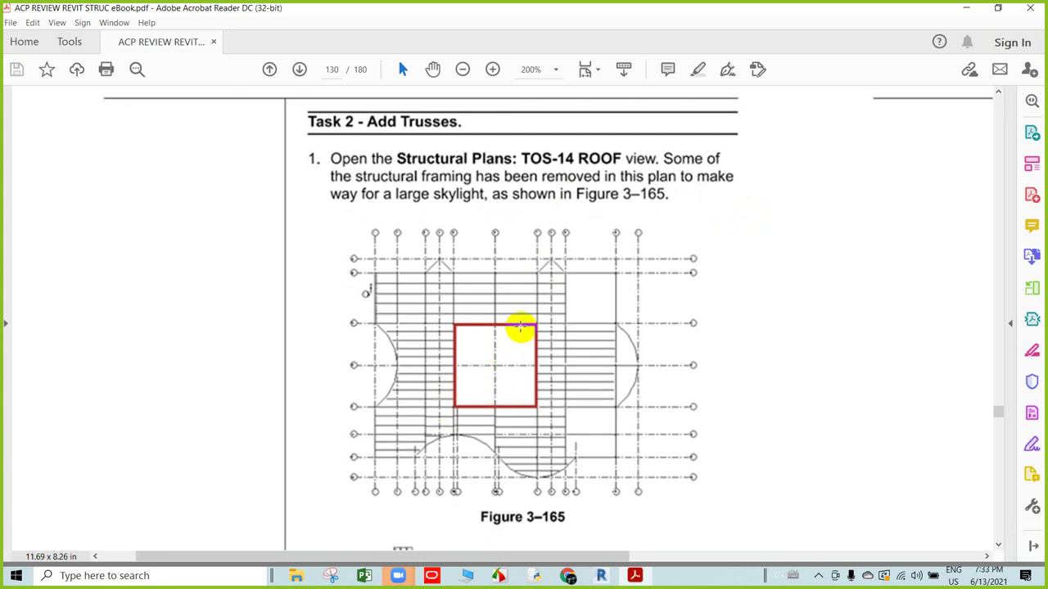
scroll(520, 327, "down", 1)
scroll(562, 341, "down", 2)
scroll(538, 358, "down", 3)
scroll(533, 365, "down", 1)
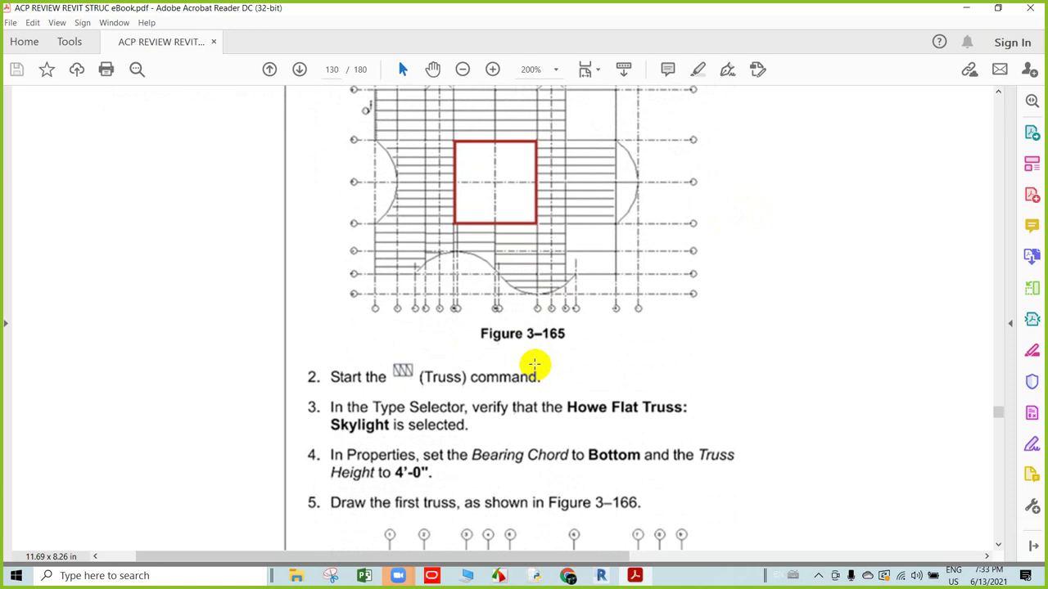
scroll(533, 365, "down", 2)
scroll(505, 378, "down", 1)
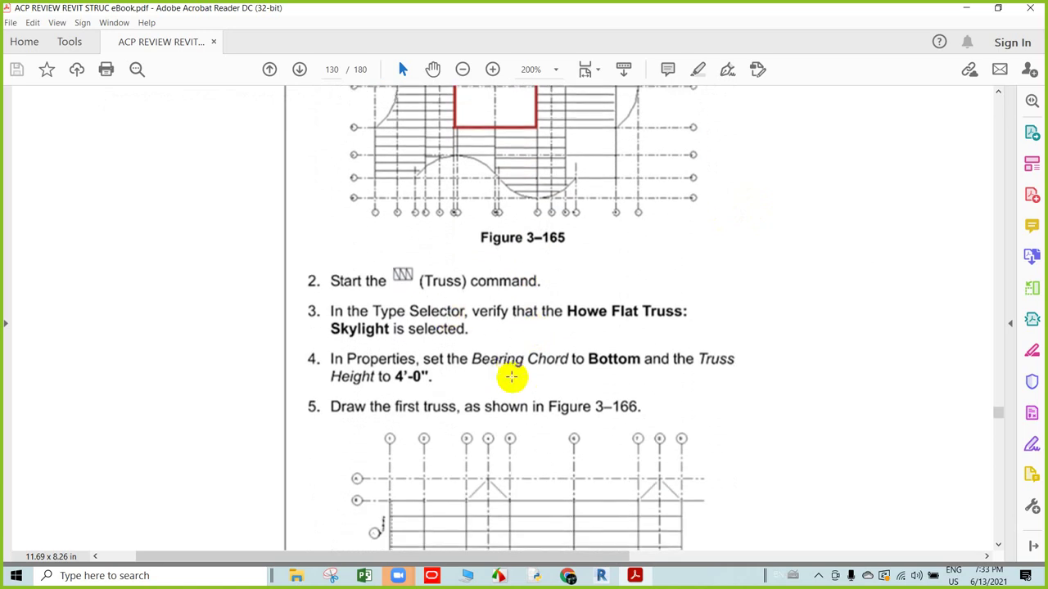
left_click(636, 577)
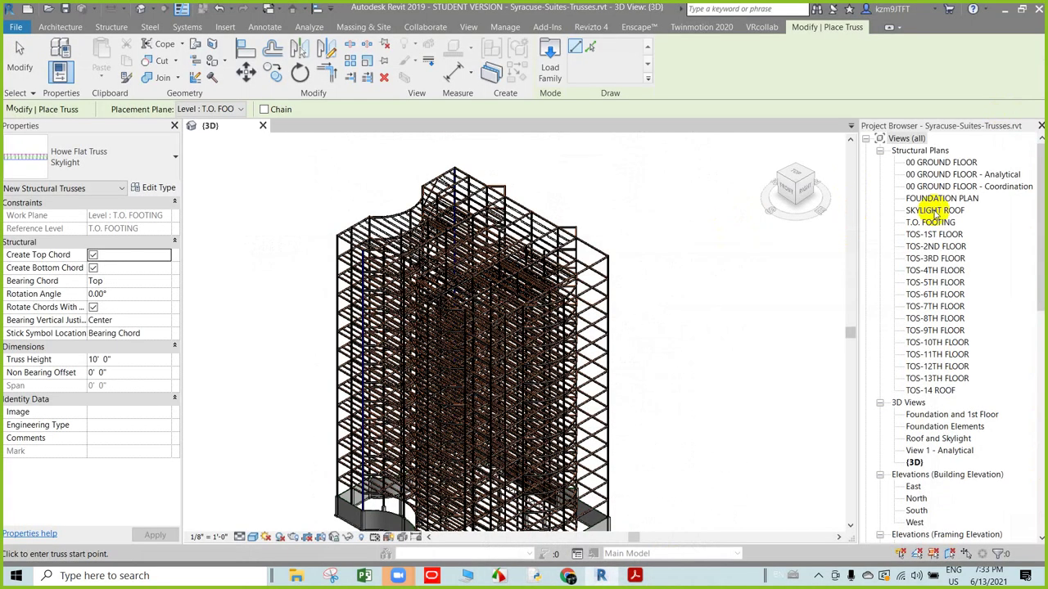
- Open the TOS-14 ROOF plan and pan to the skylight opening, checking the tutorial along the way
double_click(929, 390)
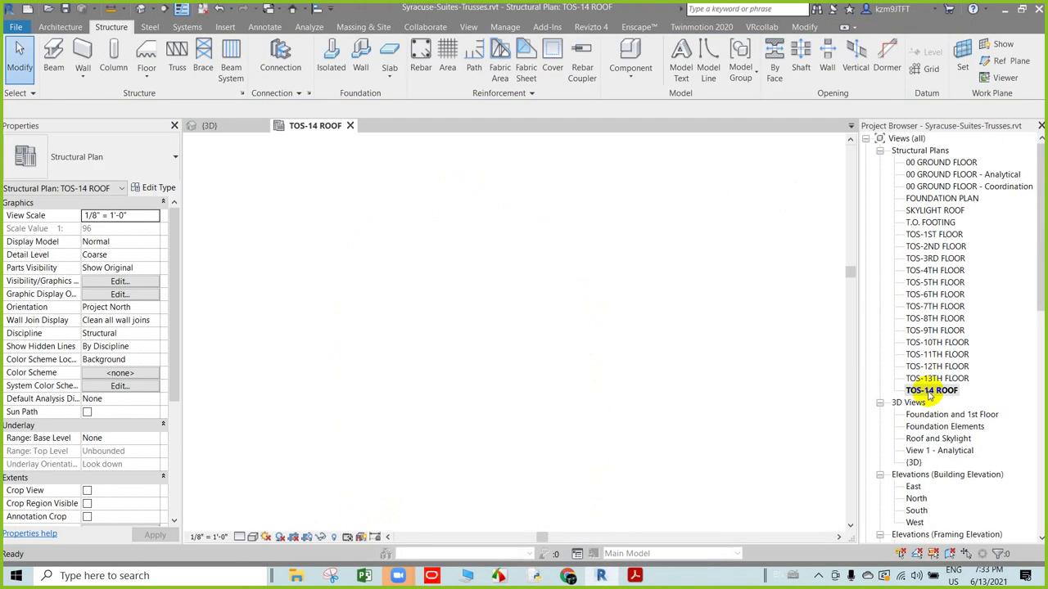
scroll(505, 382, "up", 2)
scroll(523, 331, "up", 2)
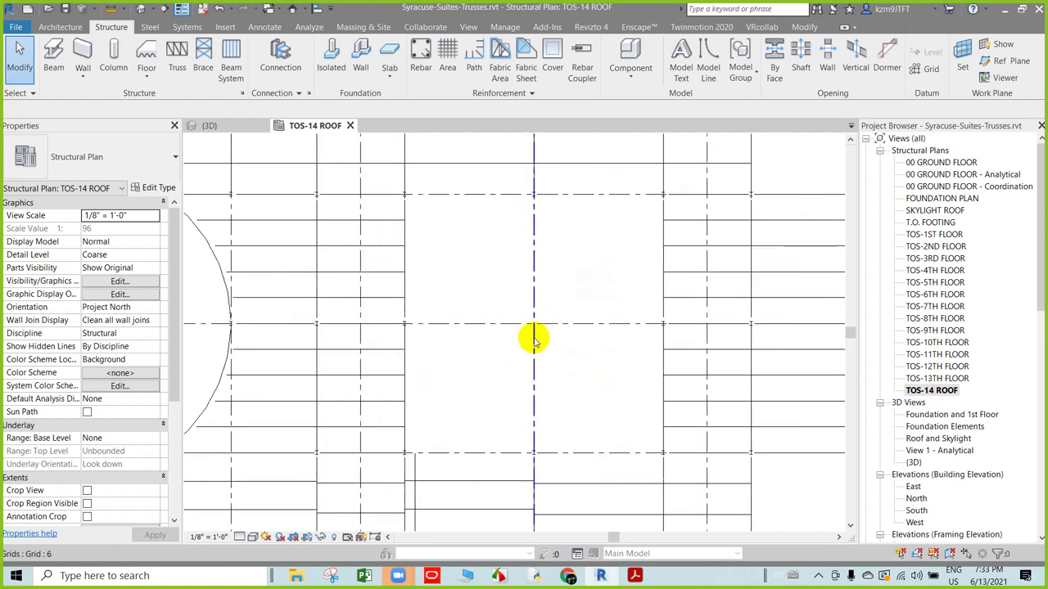
scroll(507, 328, "up", 1)
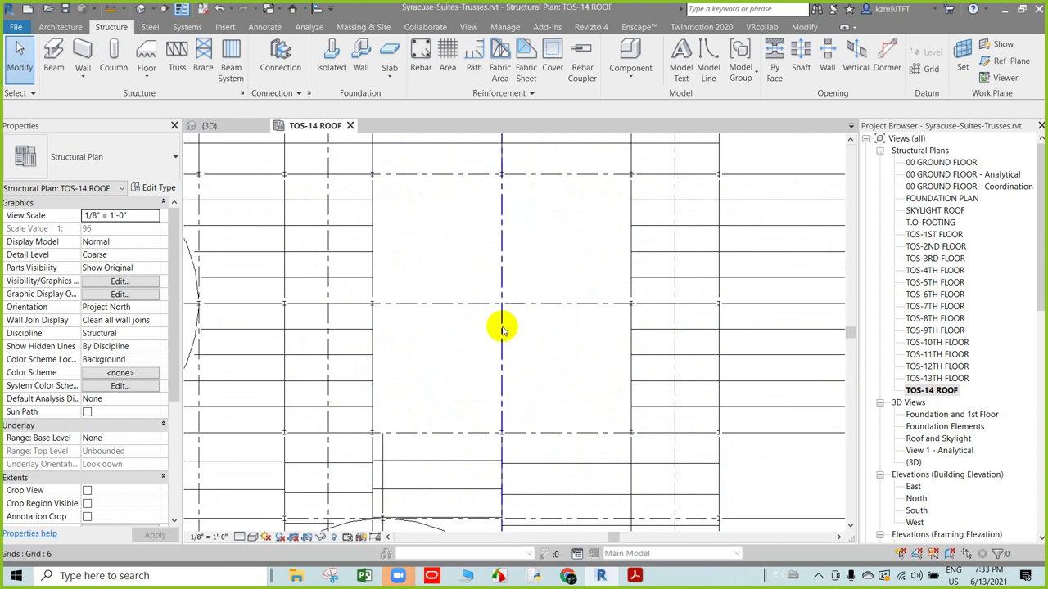
scroll(495, 323, "down", 1)
middle_click_drag(475, 299, 482, 329)
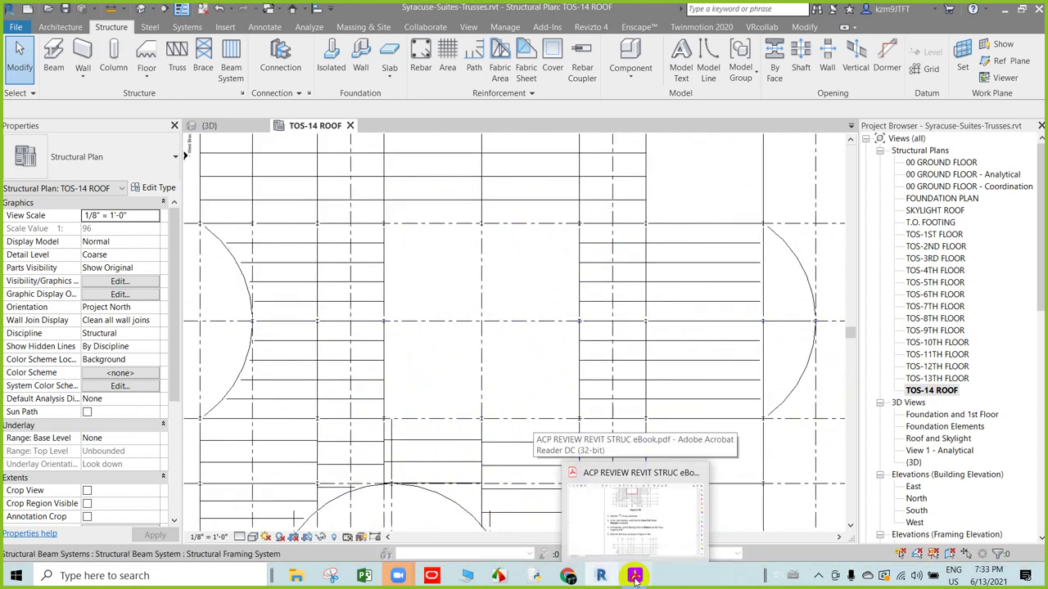
left_click(635, 579)
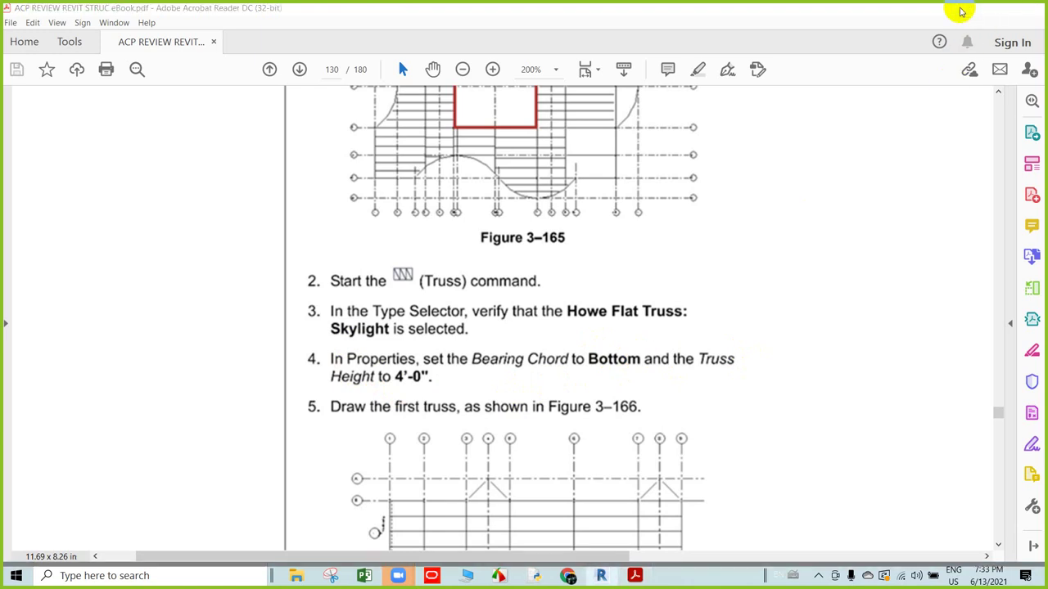
left_click(962, 11)
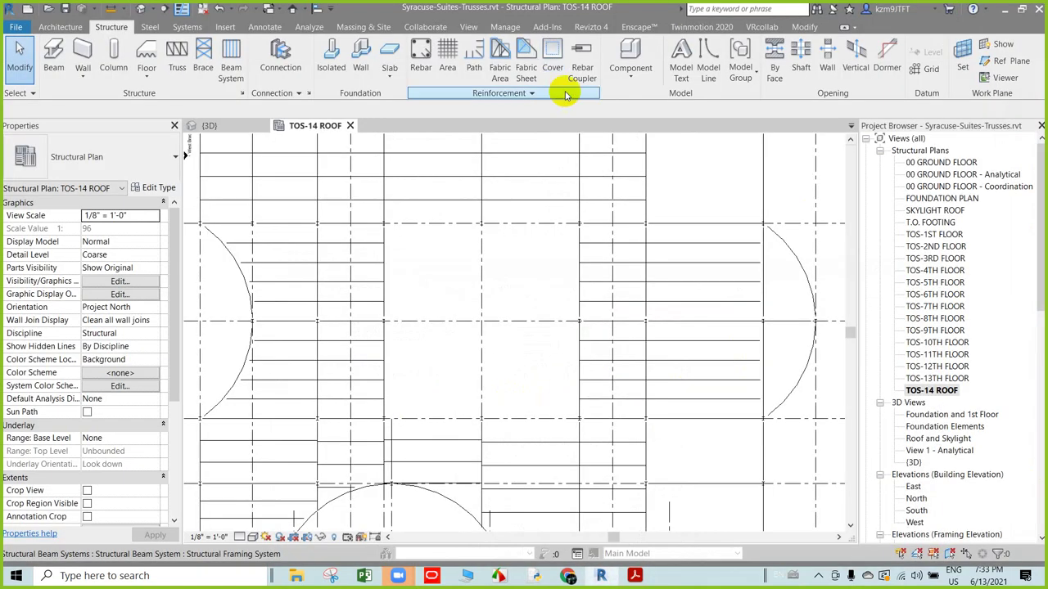
- Start placing a truss of type Howe Flat Truss: Skylight
left_click(177, 53)
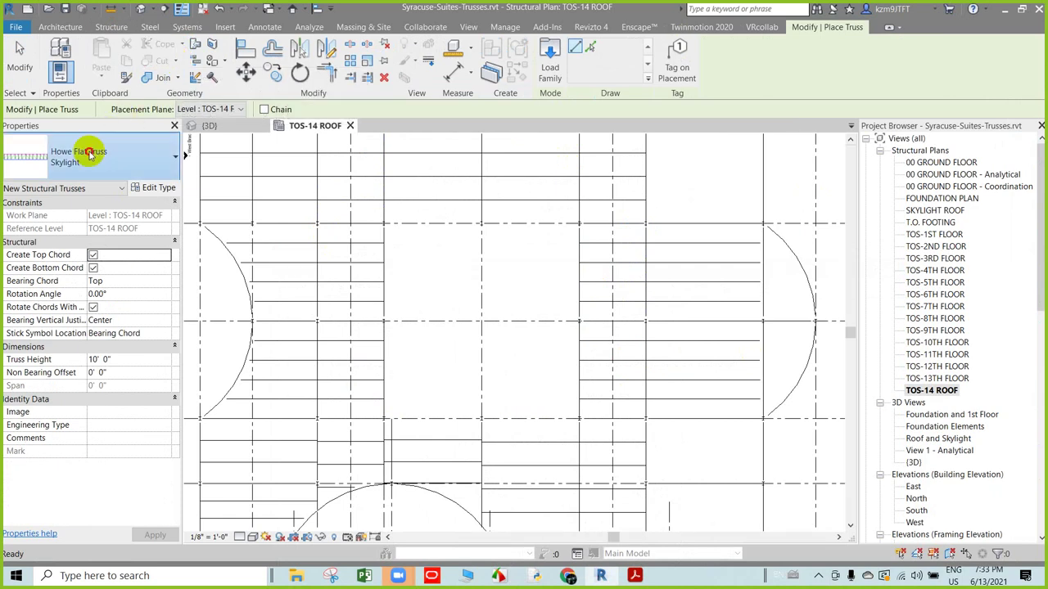
left_click(84, 154)
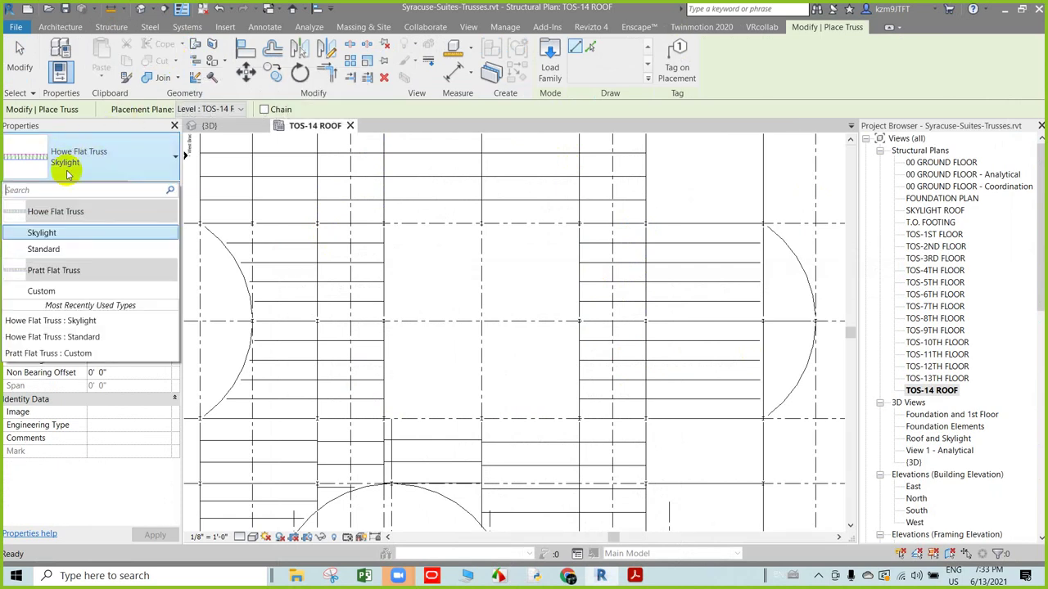
left_click(62, 235)
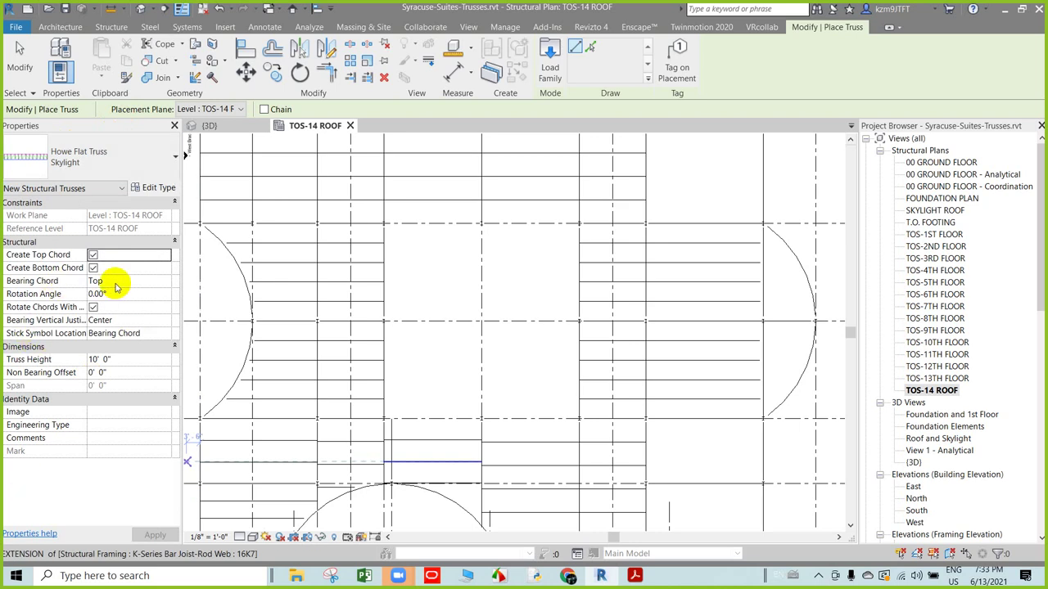
- Set the truss's Bearing Chord to Bottom, checking the tutorial PDF
left_click(115, 283)
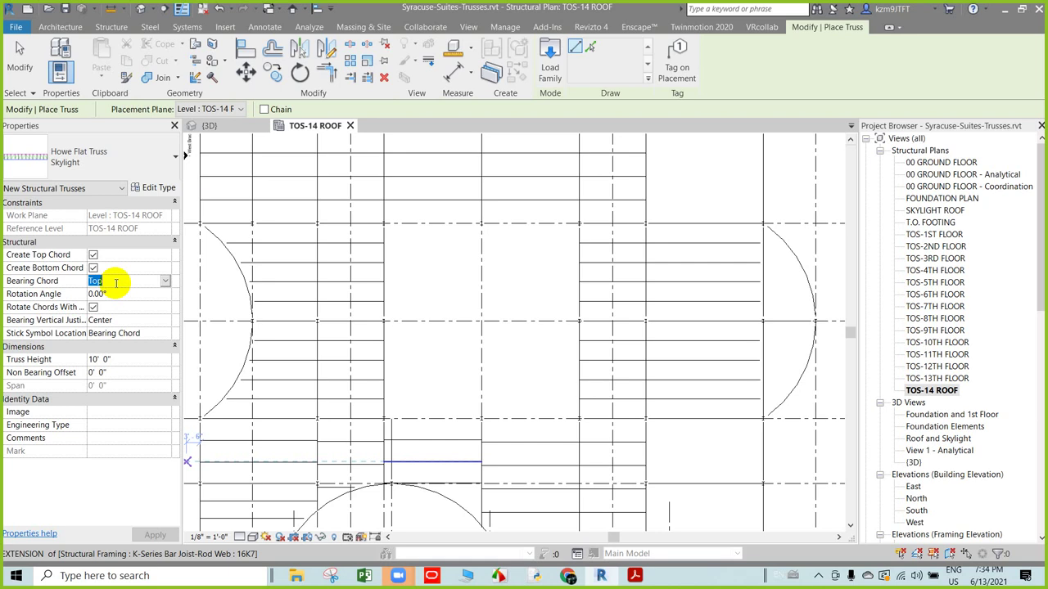
left_click(167, 283)
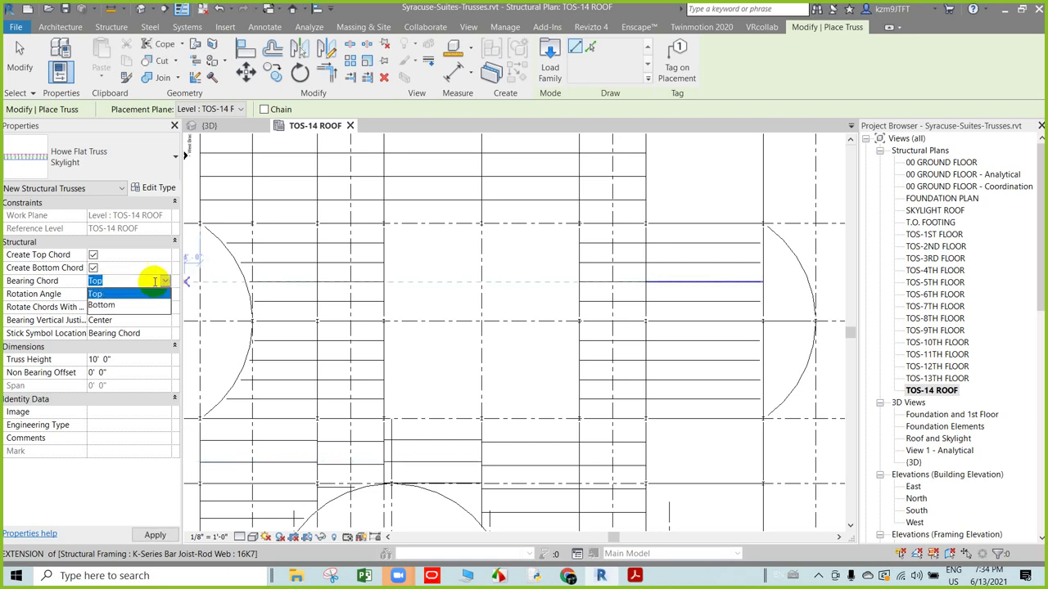
left_click(94, 304)
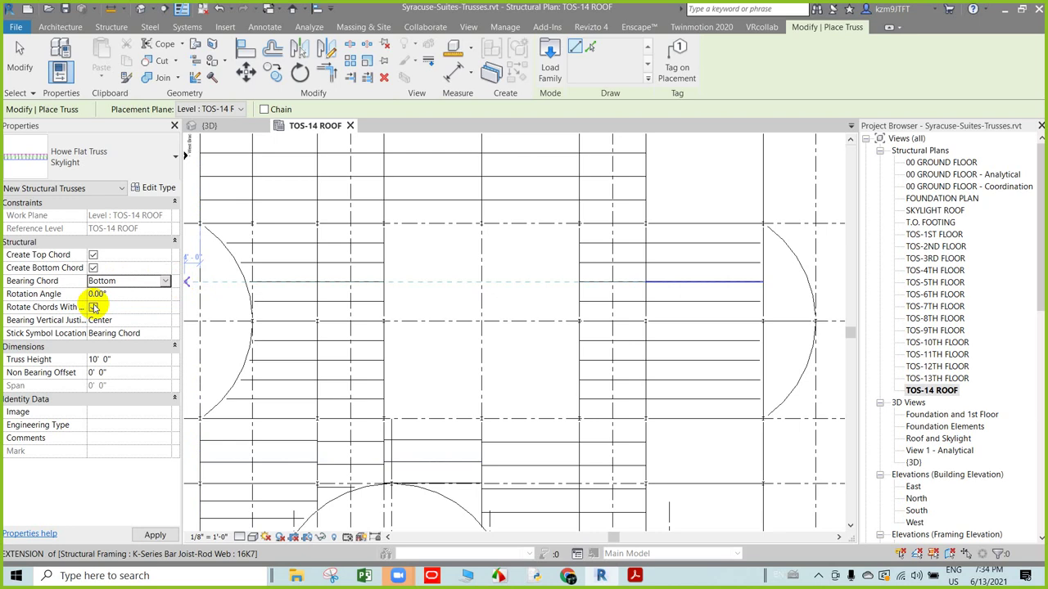
left_click(94, 307)
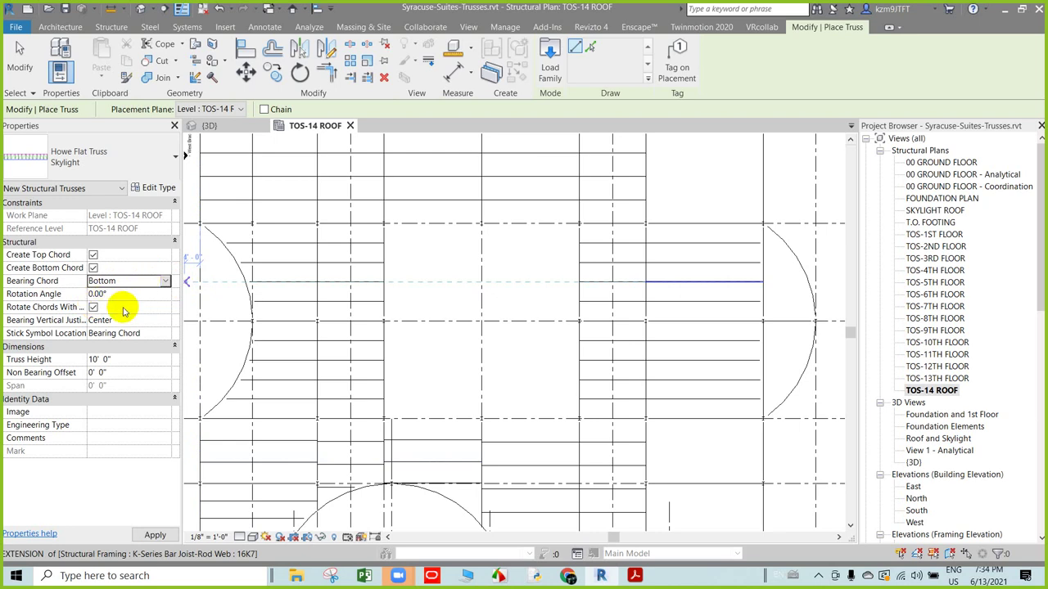
left_click(151, 268)
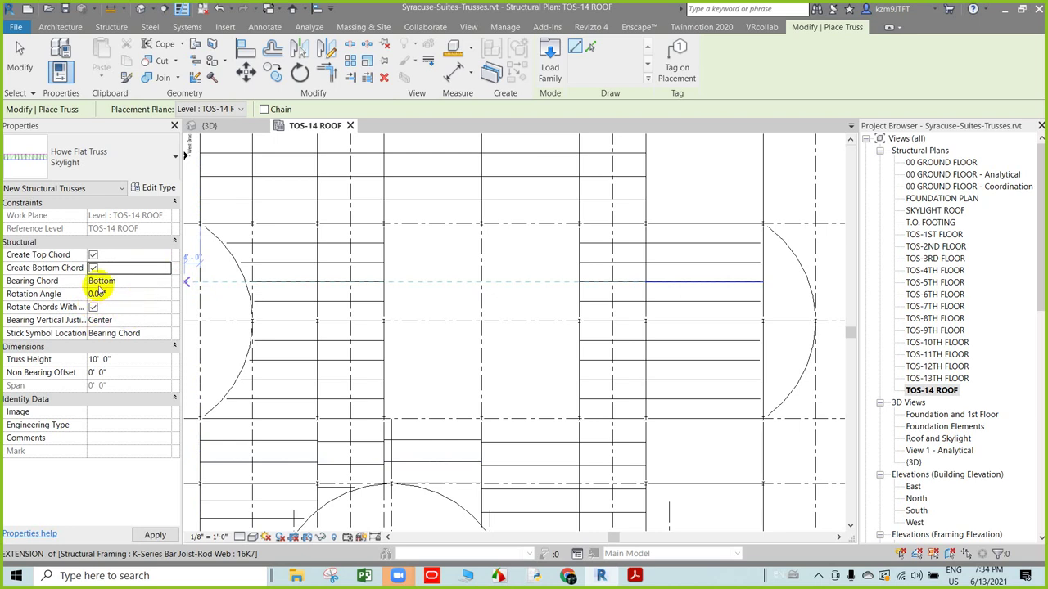
left_click(635, 576)
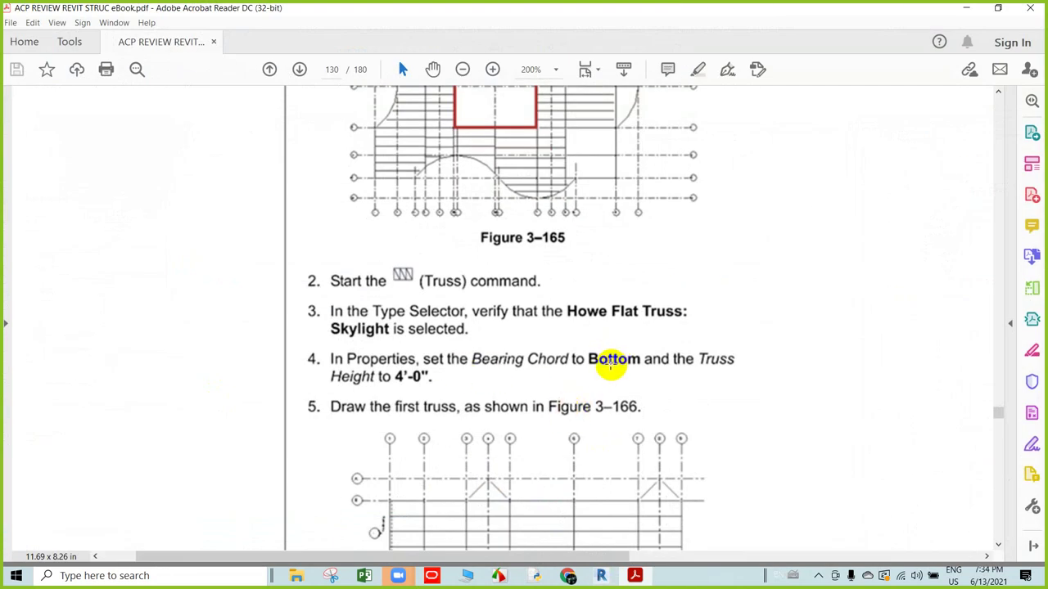
left_click(966, 8)
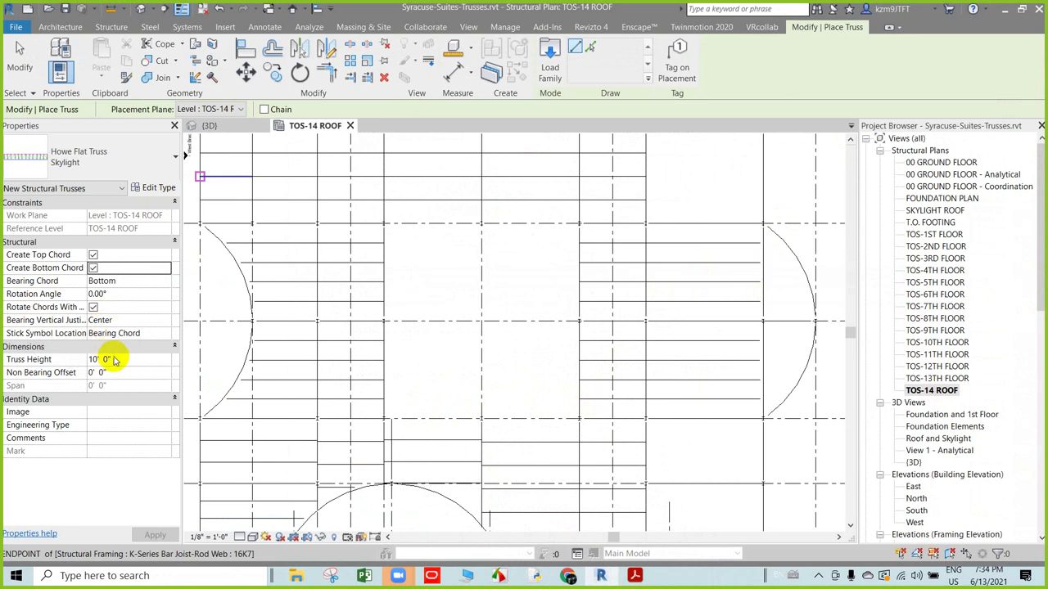
- Set the skylight truss's Truss Height to 4' 0"
left_click(106, 360)
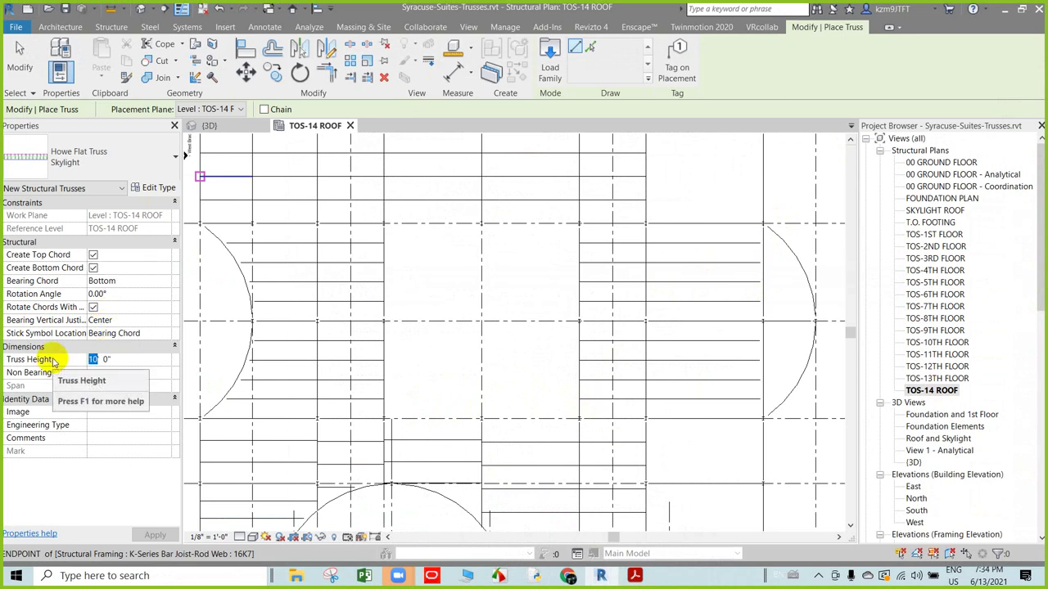
type("4")
left_click(143, 320)
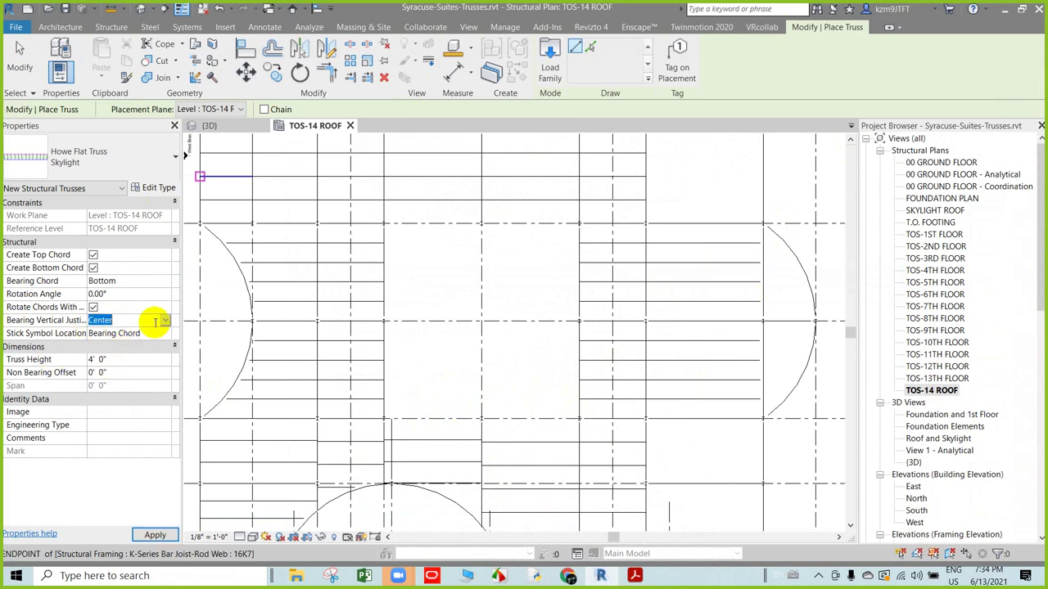
- Check Figure 3–166 in the tutorial PDF for where the first truss goes
left_click(634, 576)
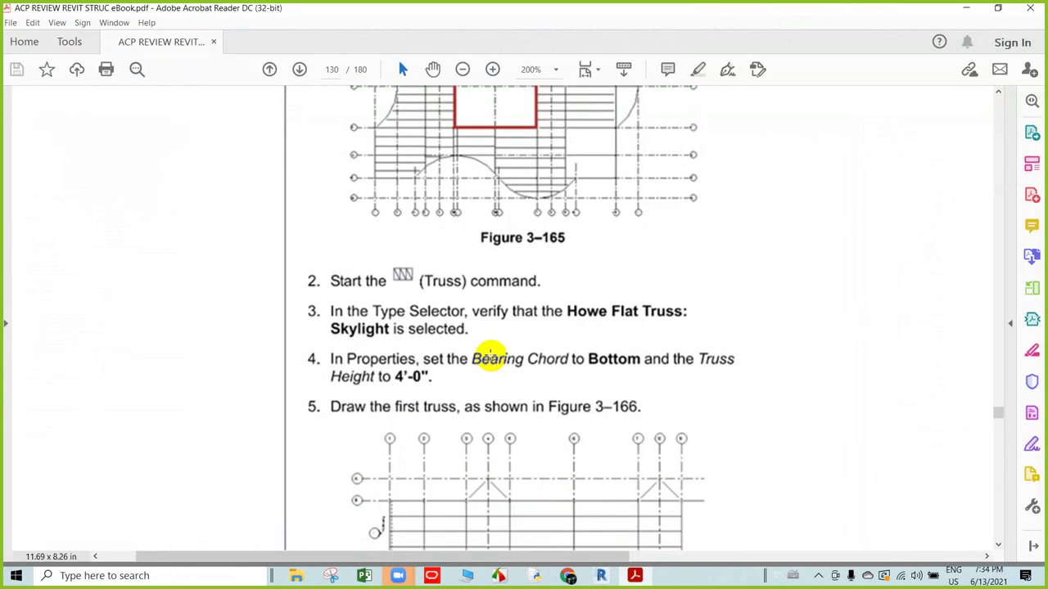
scroll(450, 415, "down", 3)
scroll(449, 416, "down", 2)
scroll(445, 421, "down", 1)
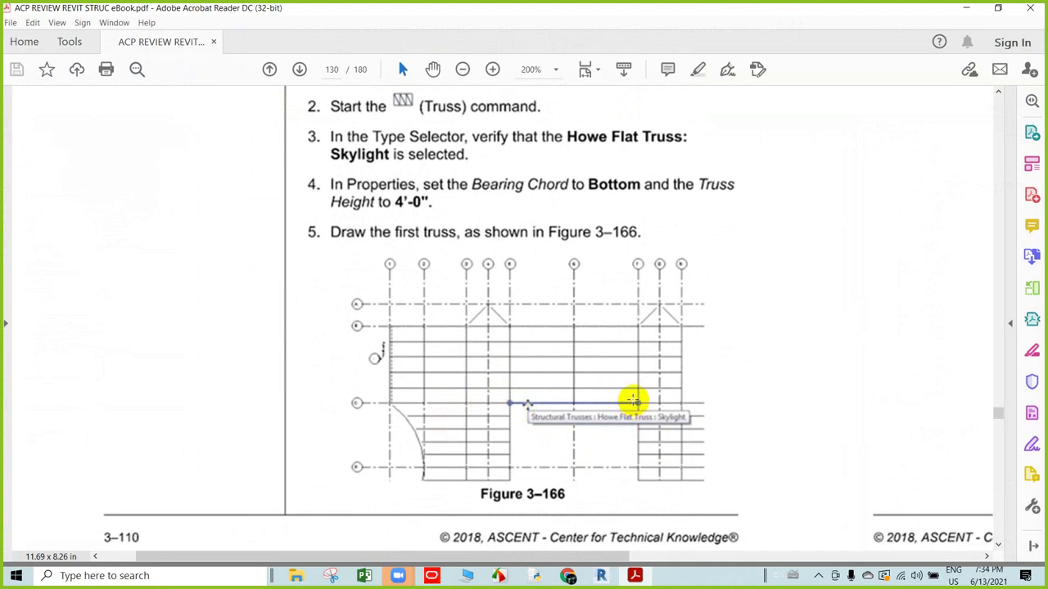
scroll(626, 403, "down", 1)
scroll(618, 406, "up", 1)
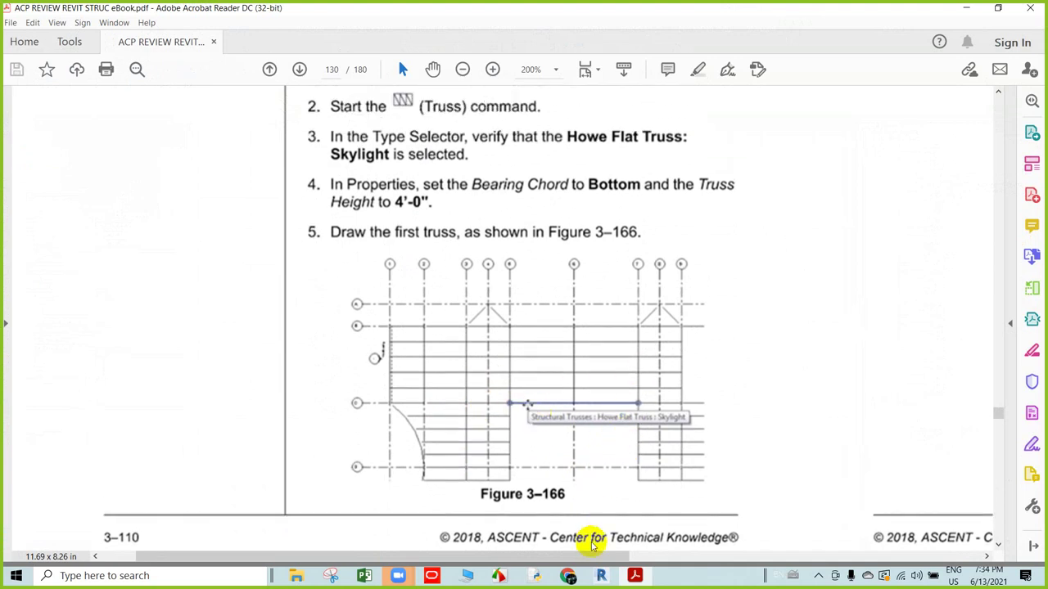
key("alt+Tab")
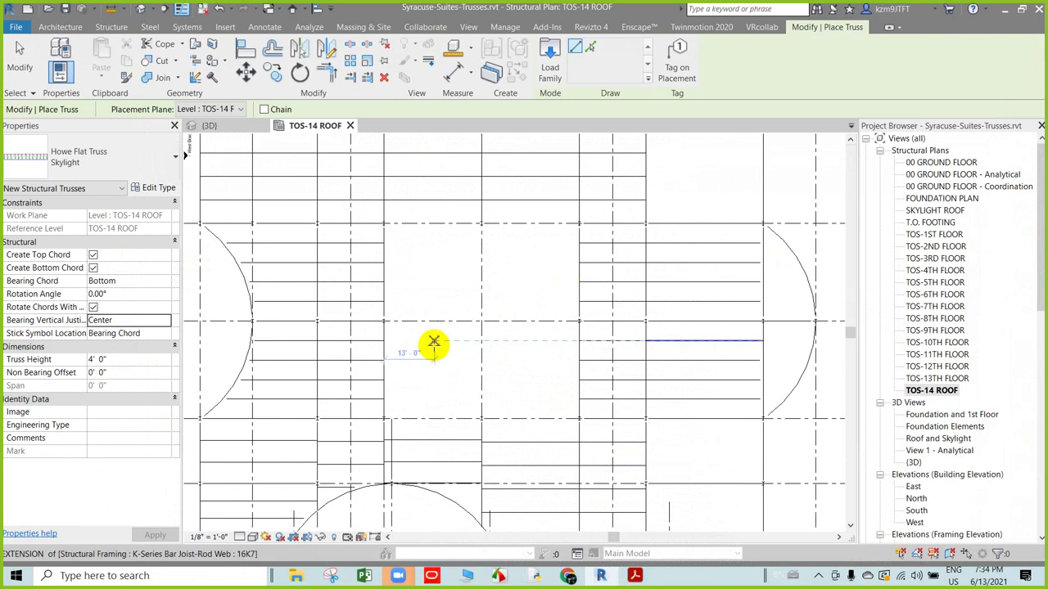
- Draw the first skylight truss from the grid intersection to the far grid line, spanning 50'-0"
scroll(390, 208, "up", 3)
left_click(376, 238)
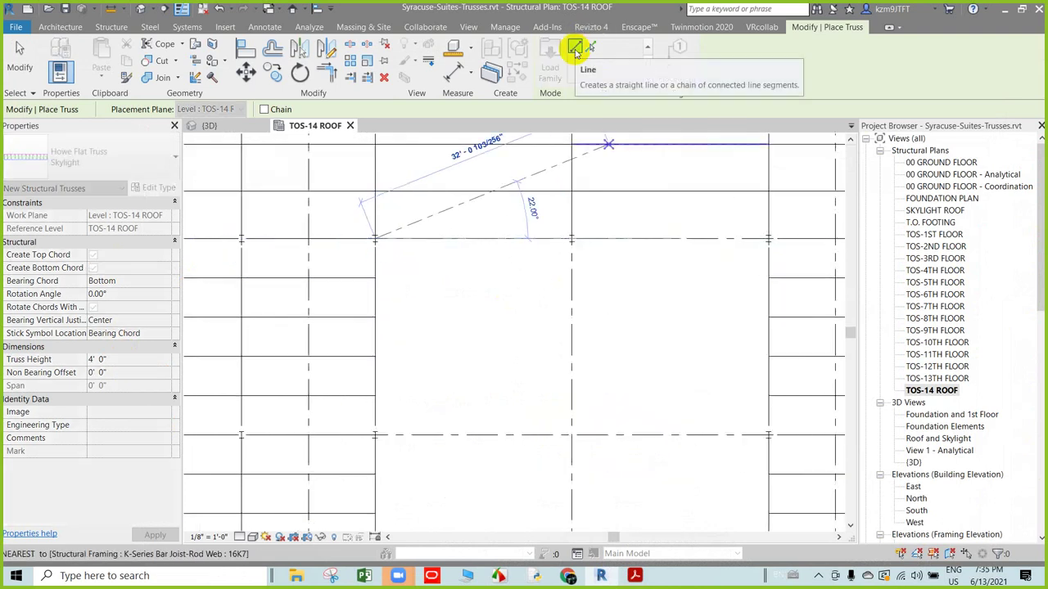
scroll(799, 175, "up", 2)
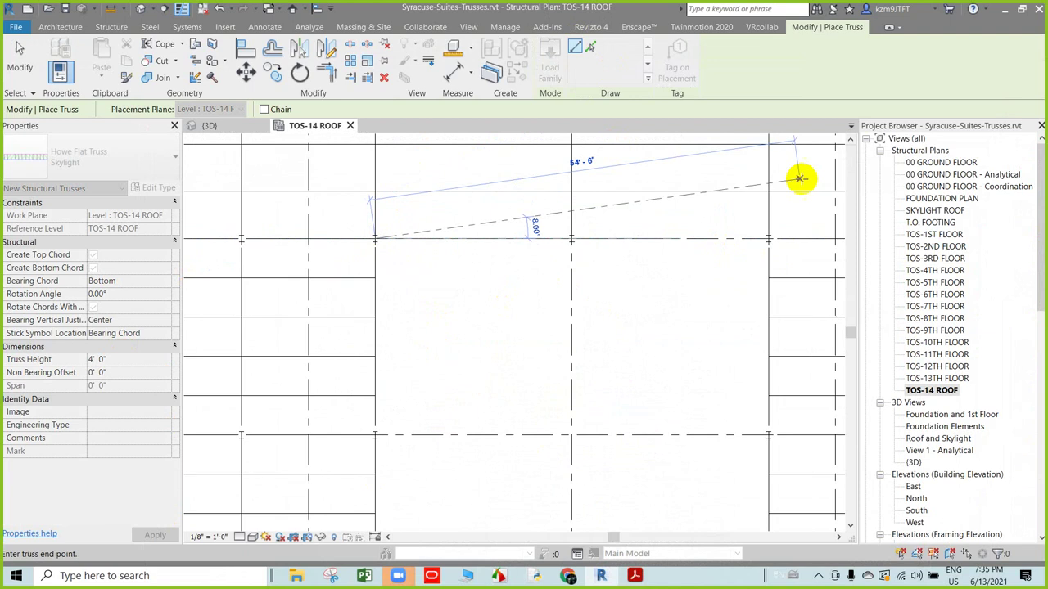
left_click(776, 243)
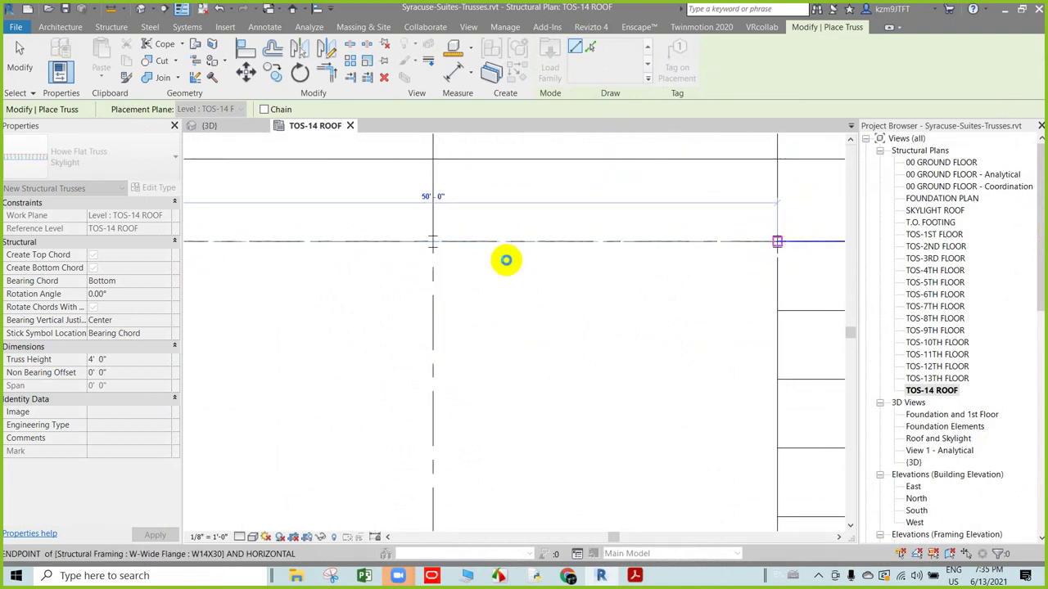
scroll(565, 237, "down", 2)
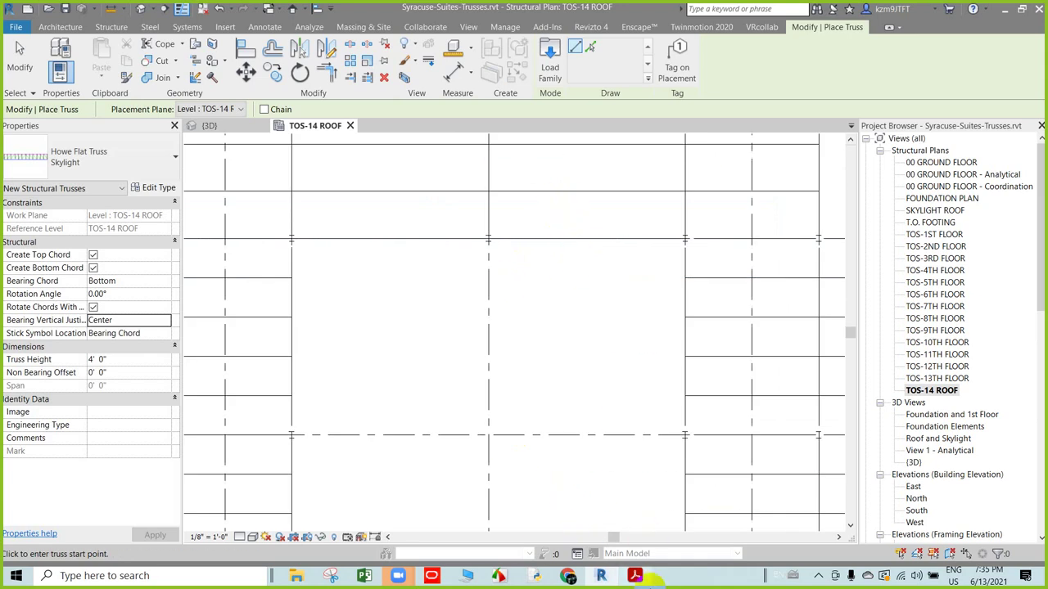
left_click(635, 576)
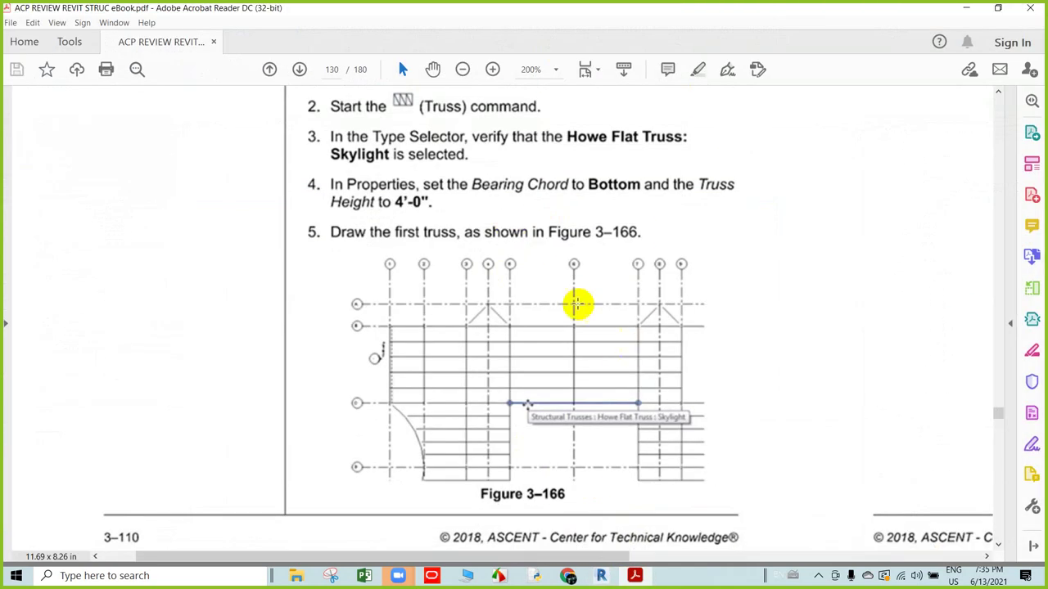
- Read steps 6–10 and Figure 3–167 on arraying the truss 15 times
scroll(589, 369, "down", 2)
scroll(603, 426, "up", 3)
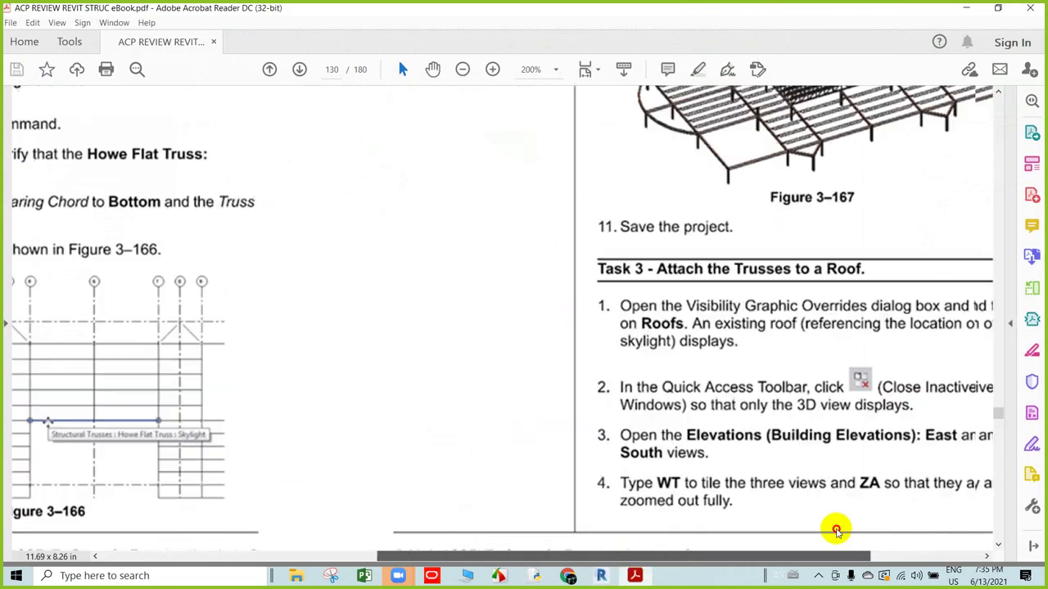
left_click_drag(627, 553, 835, 528)
scroll(601, 283, "up", 2)
scroll(601, 283, "up", 3)
scroll(603, 274, "up", 2)
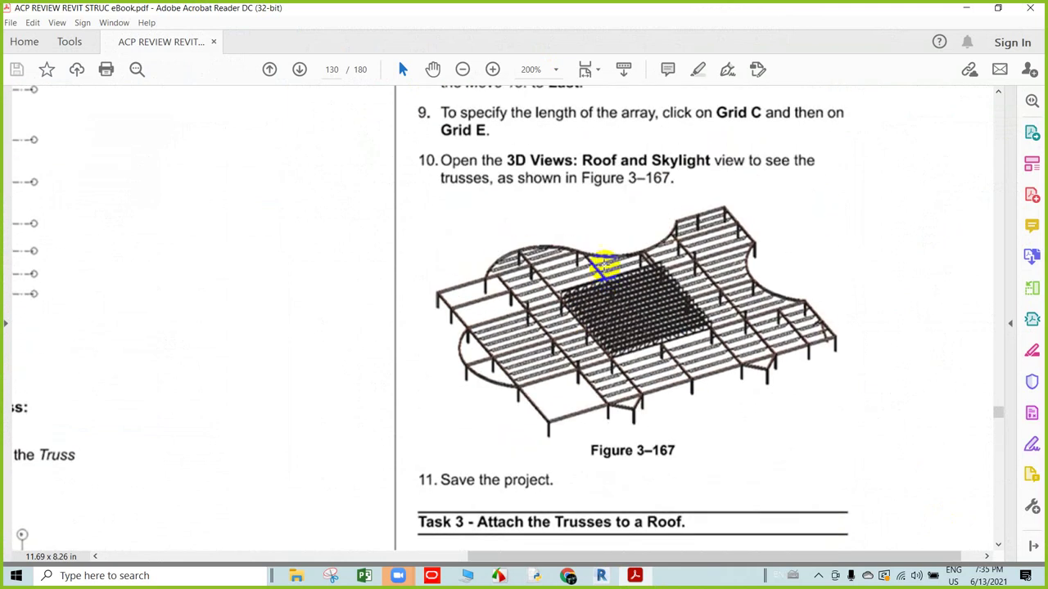
scroll(605, 262, "up", 4)
scroll(606, 261, "up", 3)
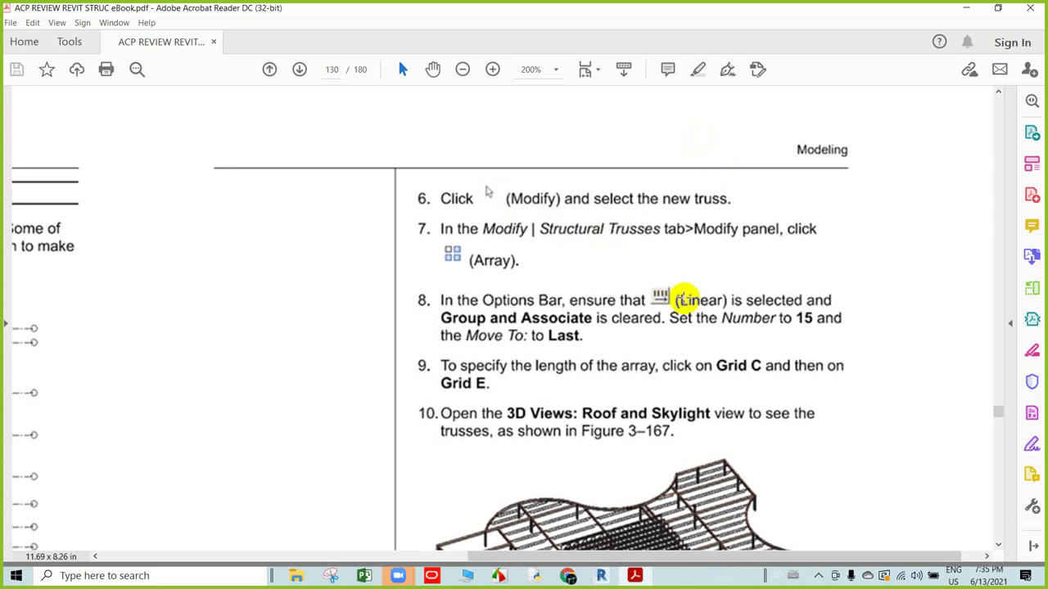
scroll(468, 248, "down", 1)
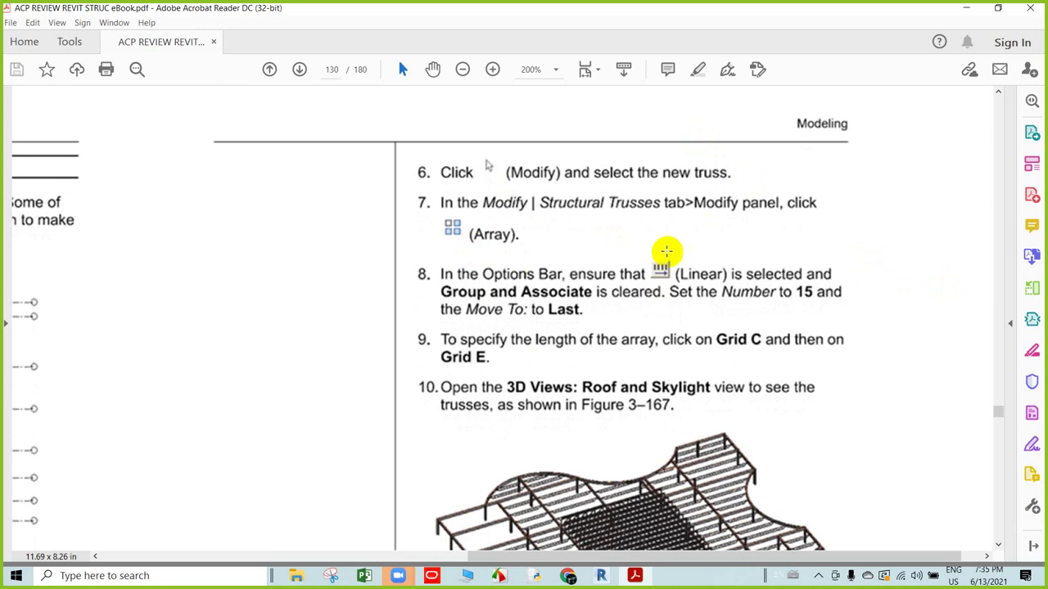
scroll(603, 302, "down", 1)
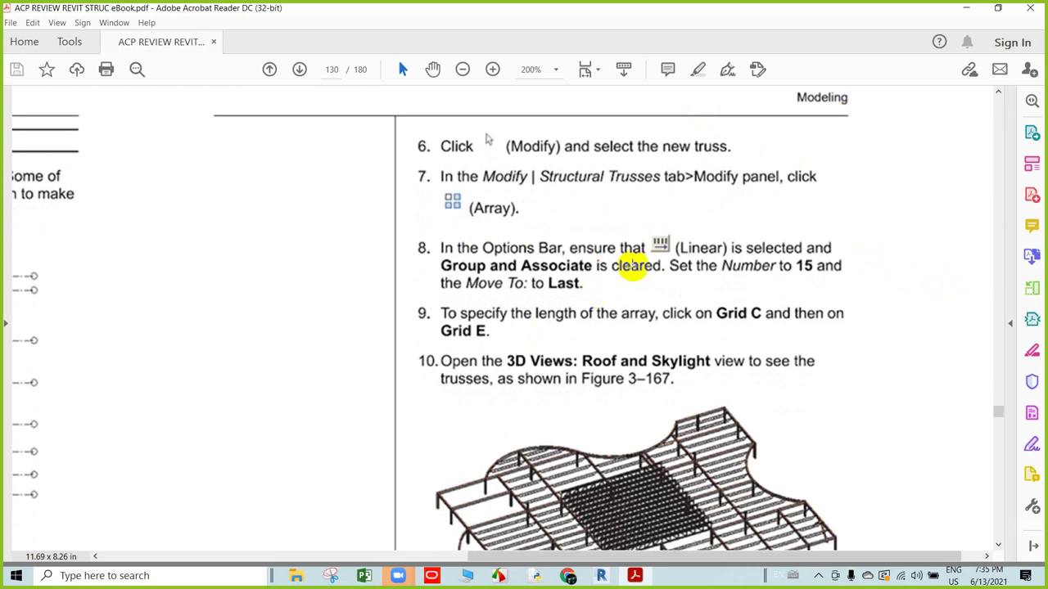
scroll(718, 247, "down", 1)
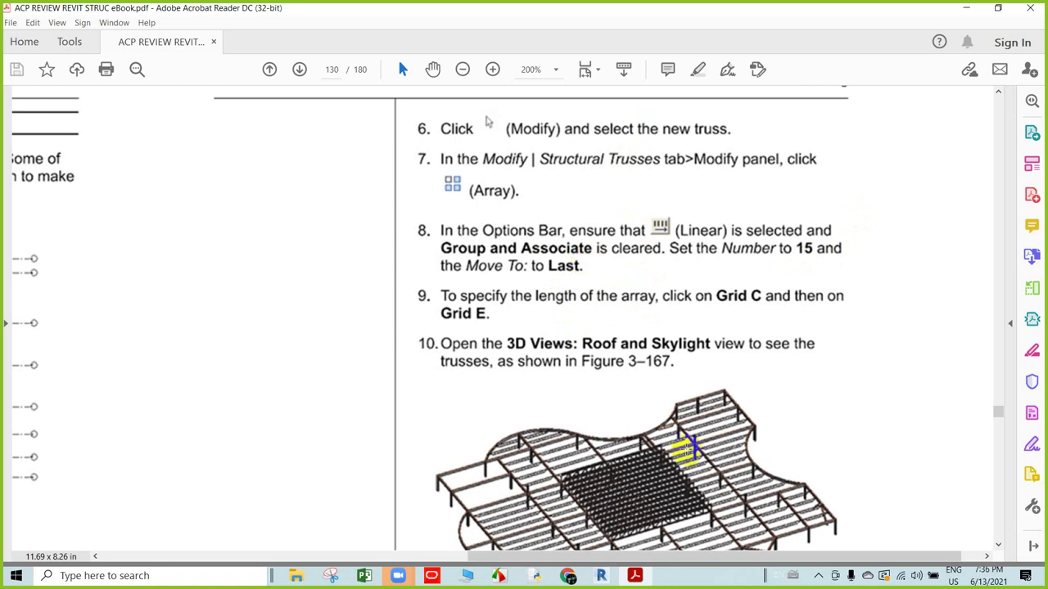
left_click(601, 575)
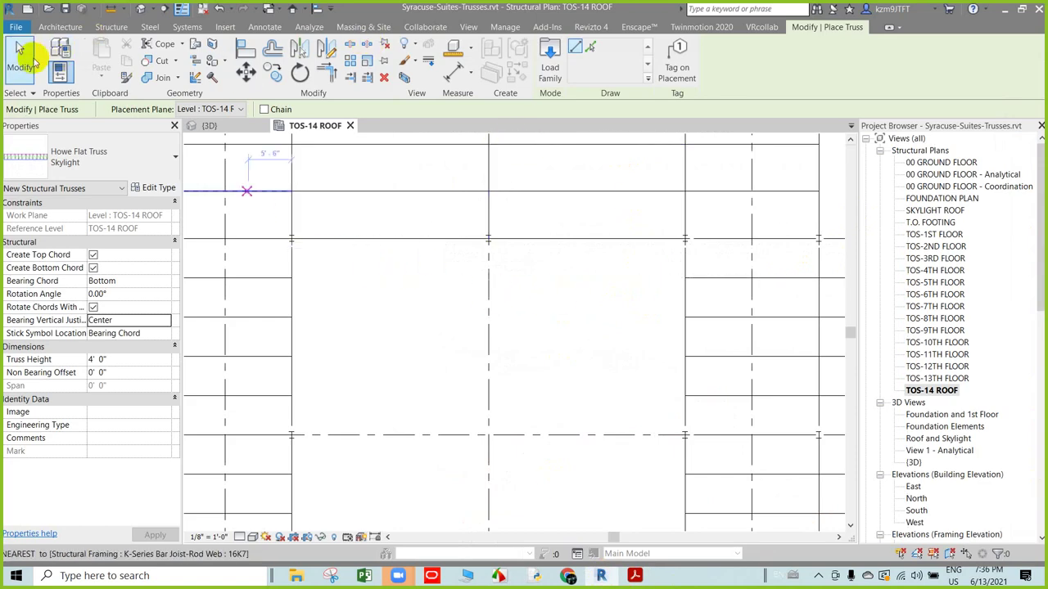
- End truss placement, select the Howe Flat Truss Skylight, and start Array
left_click(17, 51)
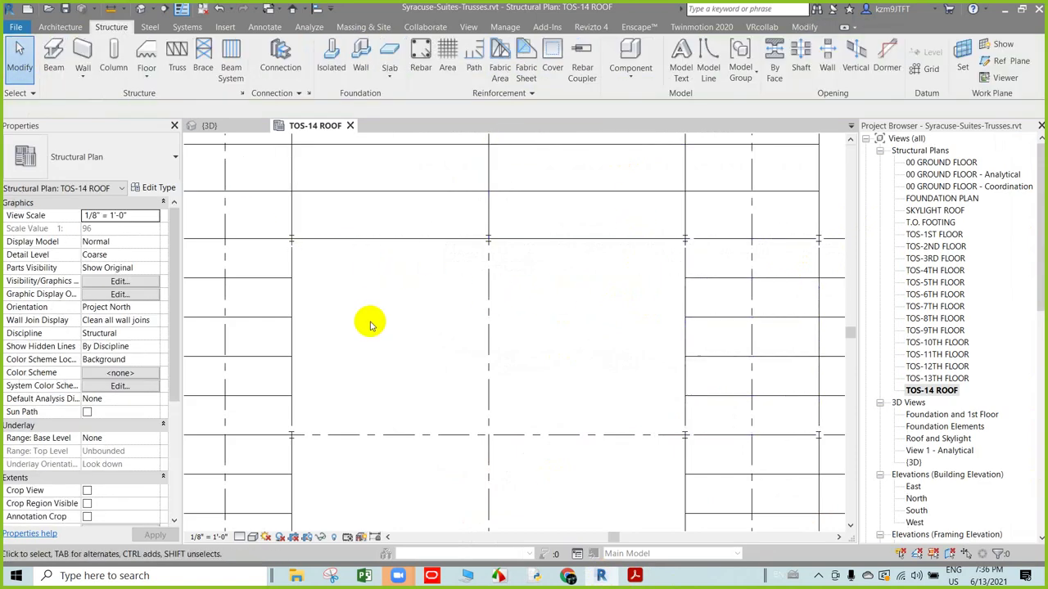
left_click(427, 239)
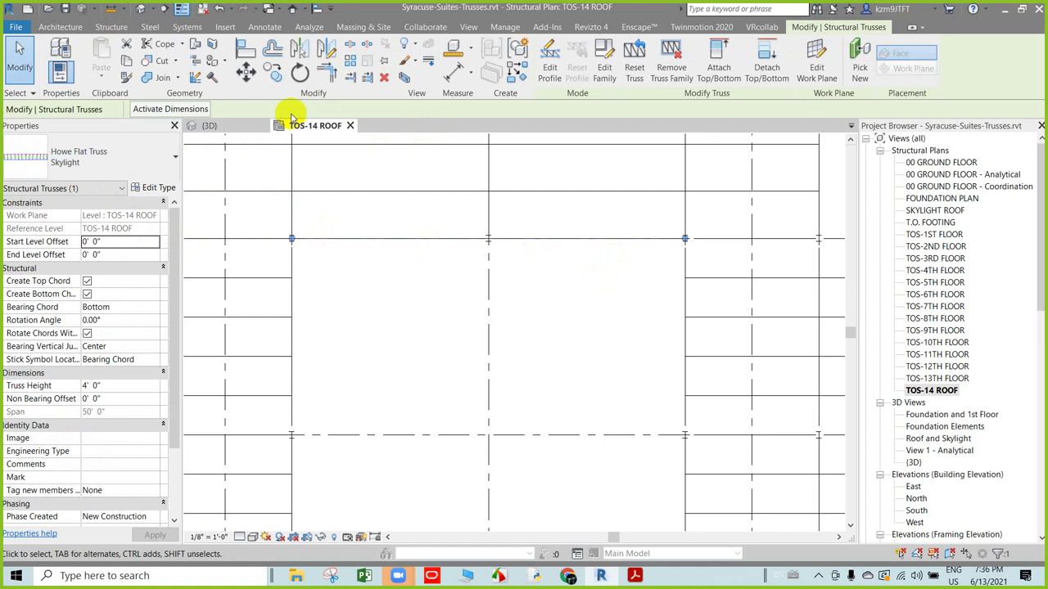
left_click(350, 61)
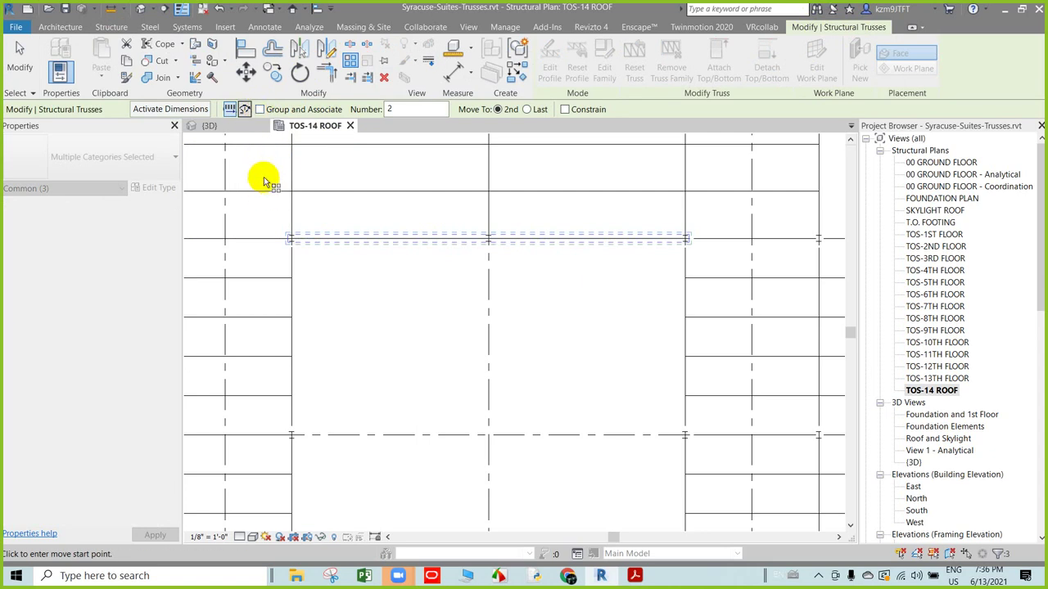
- Array the truss with Number 15 and Move To: Last, from the truss endpoint to the far beam
left_click_drag(401, 109, 364, 109)
type("15")
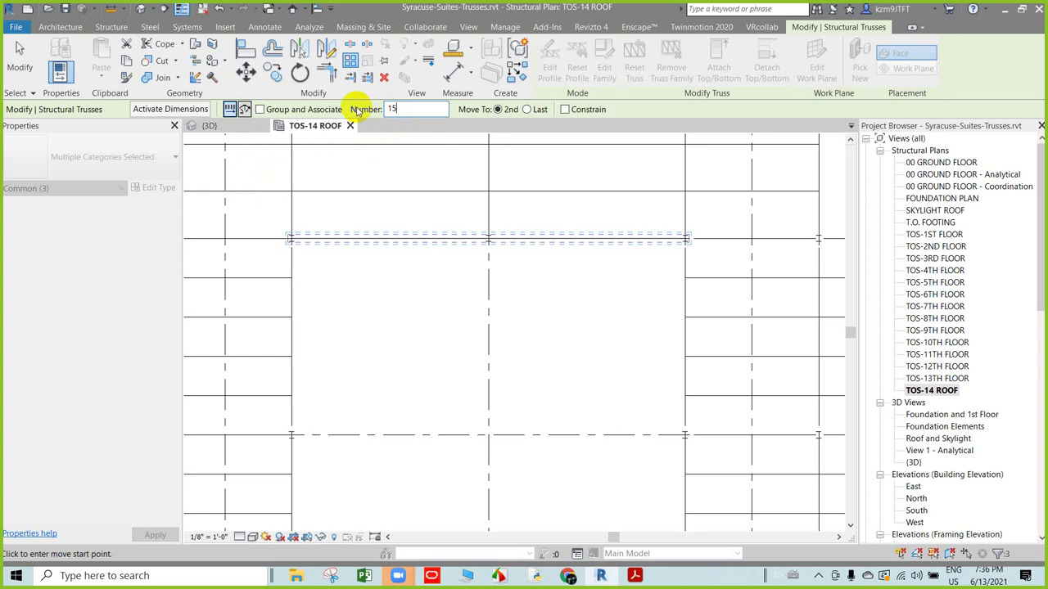
left_click(528, 110)
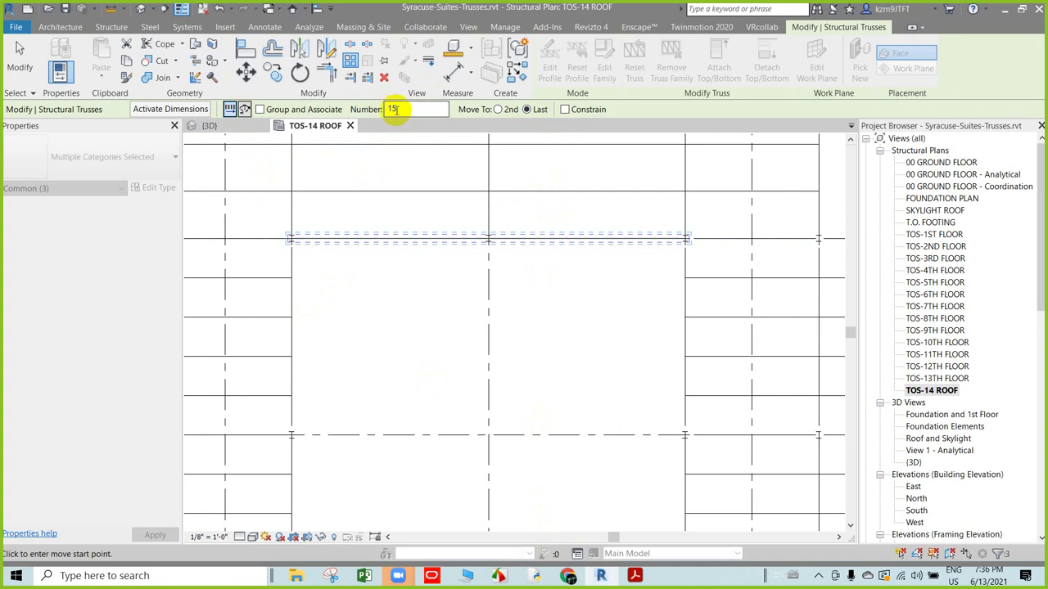
scroll(519, 269, "down", 2)
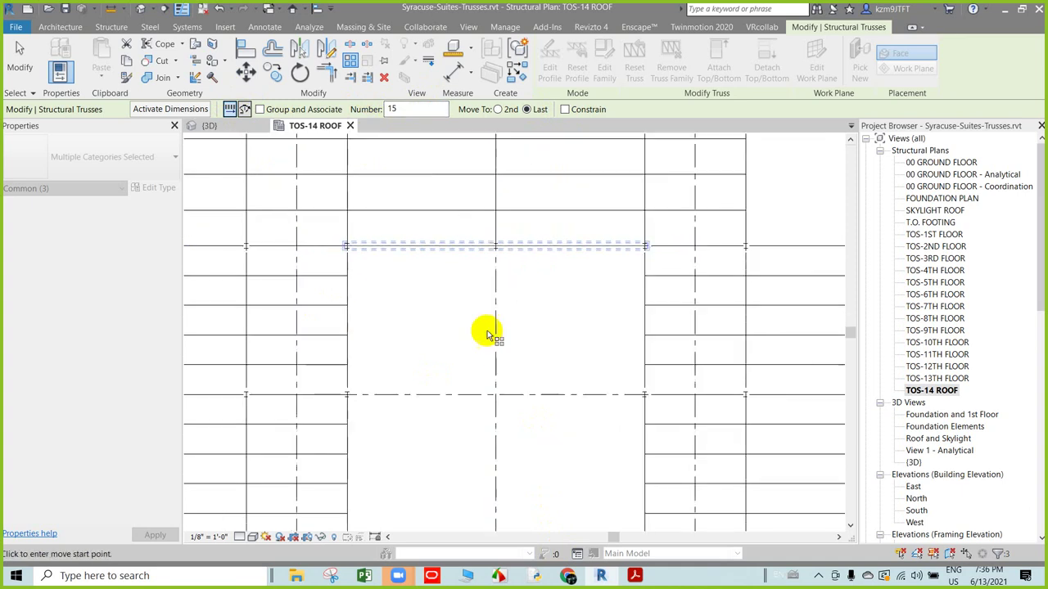
middle_click_drag(483, 357, 481, 292)
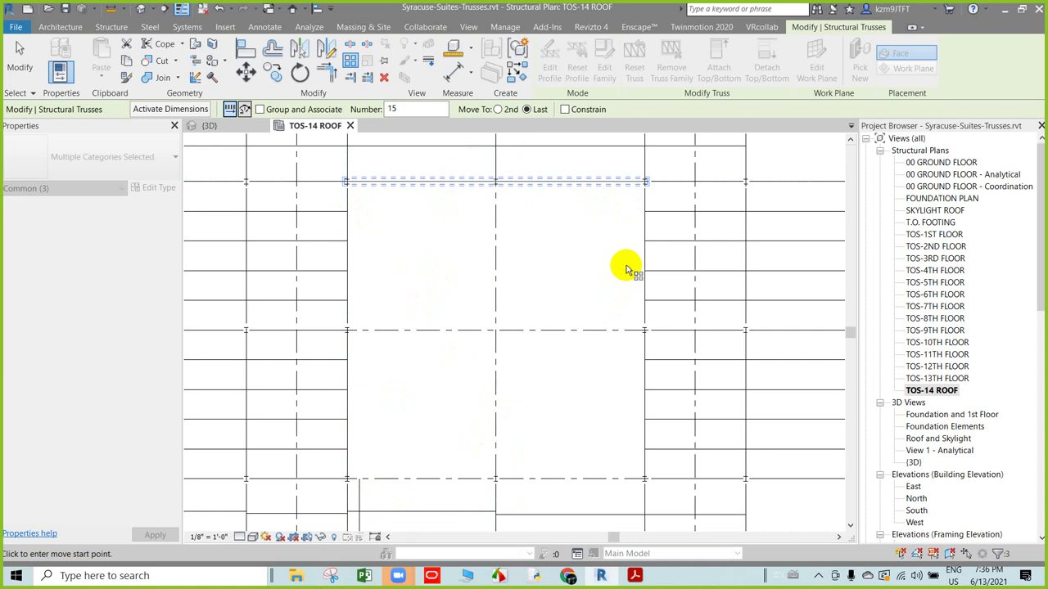
scroll(499, 183, "up", 2)
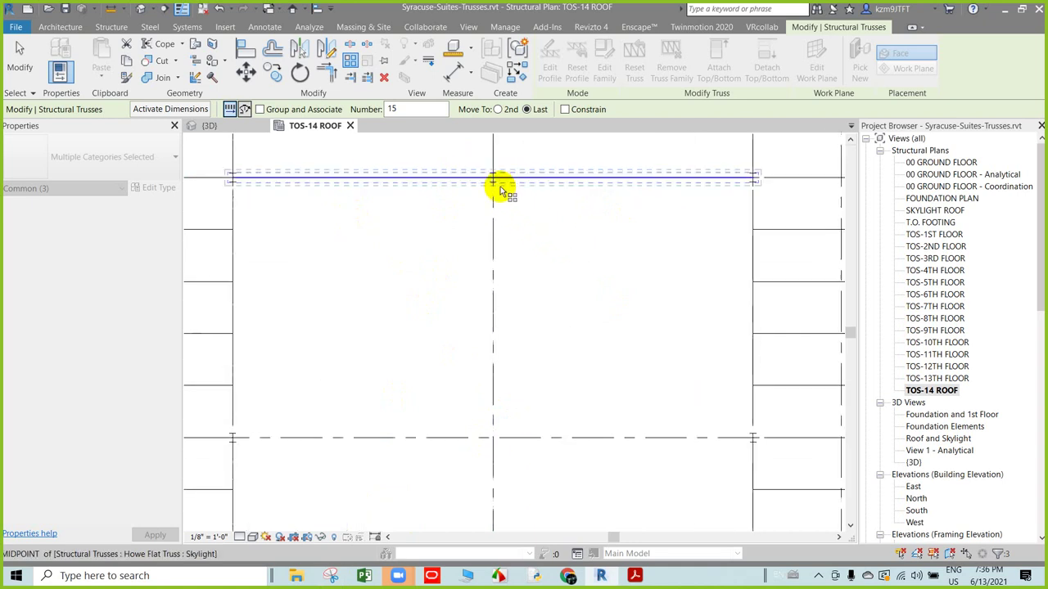
scroll(495, 175, "up", 3)
left_click(491, 178)
scroll(489, 331, "down", 2)
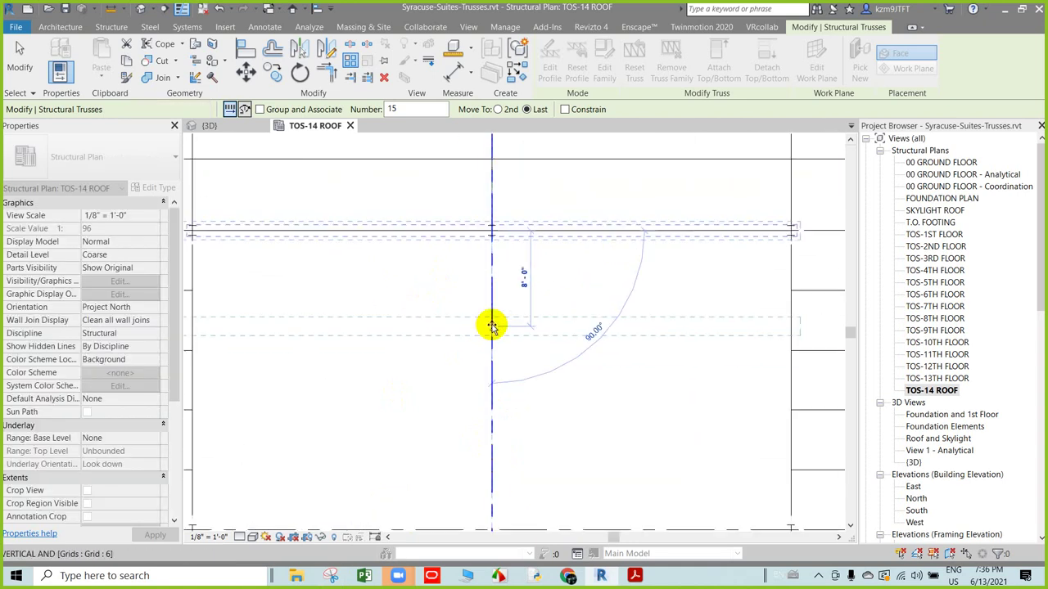
scroll(491, 343, "down", 2)
scroll(494, 427, "up", 3)
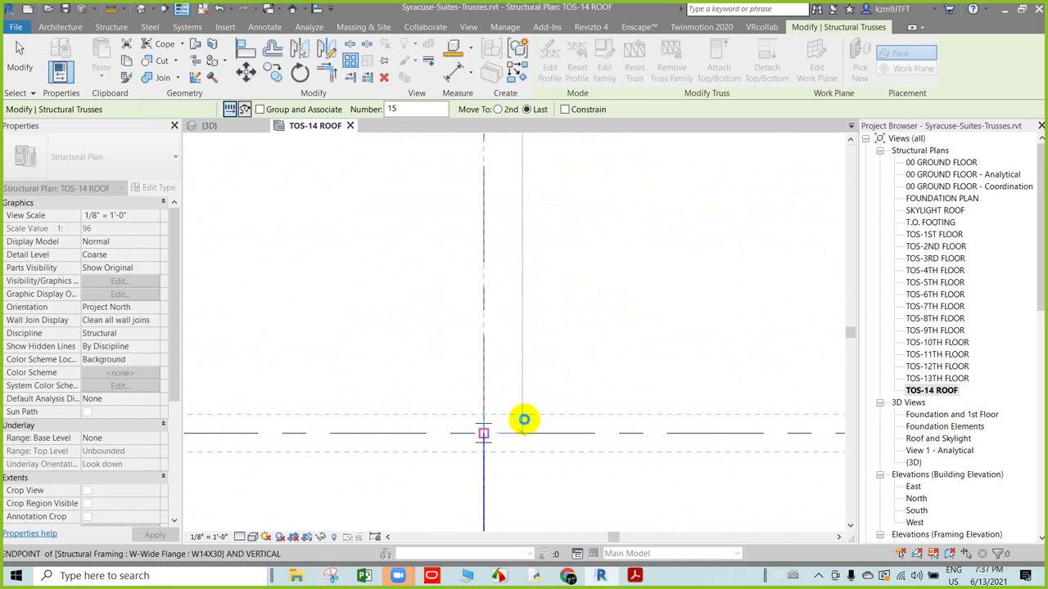
left_click(524, 419)
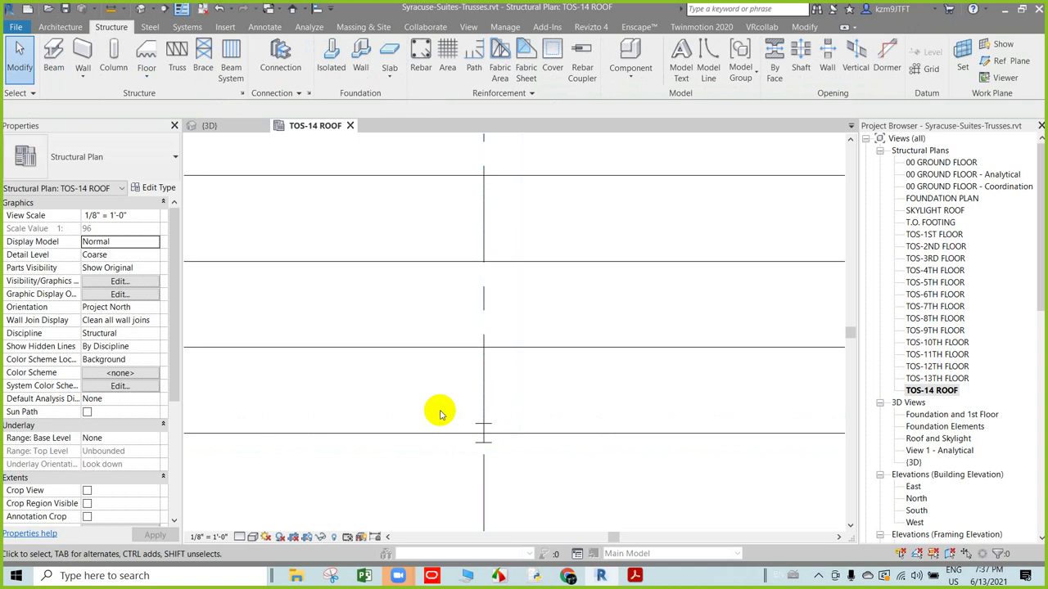
- Open the {3D} view and zoom in on the skylight trusses
scroll(440, 413, "down", 2)
scroll(461, 367, "down", 3)
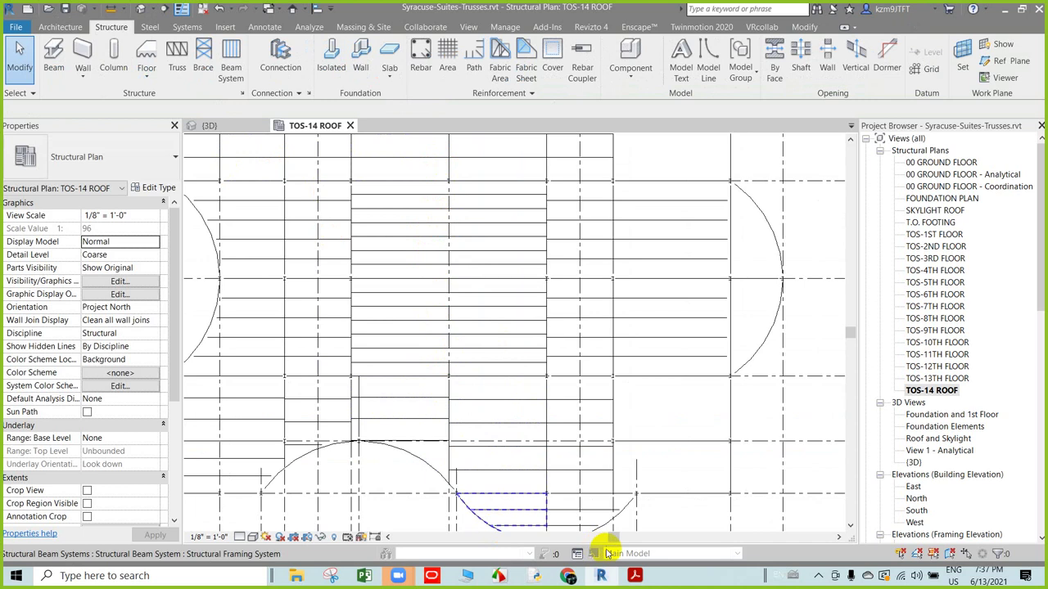
left_click(232, 127)
scroll(474, 205, "up", 3)
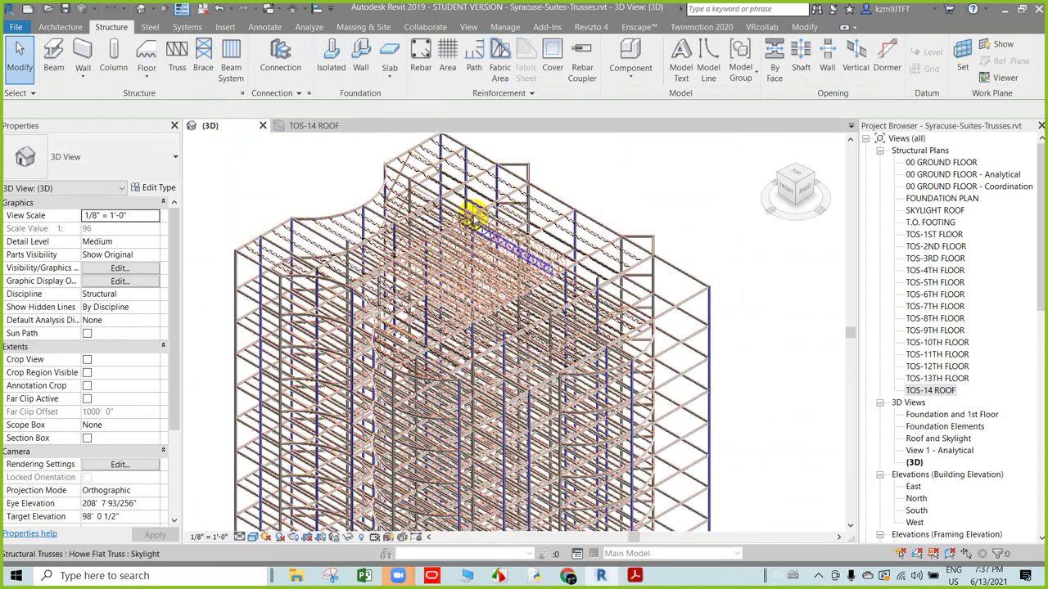
scroll(479, 241, "up", 3)
scroll(565, 340, "up", 3)
scroll(565, 340, "up", 2)
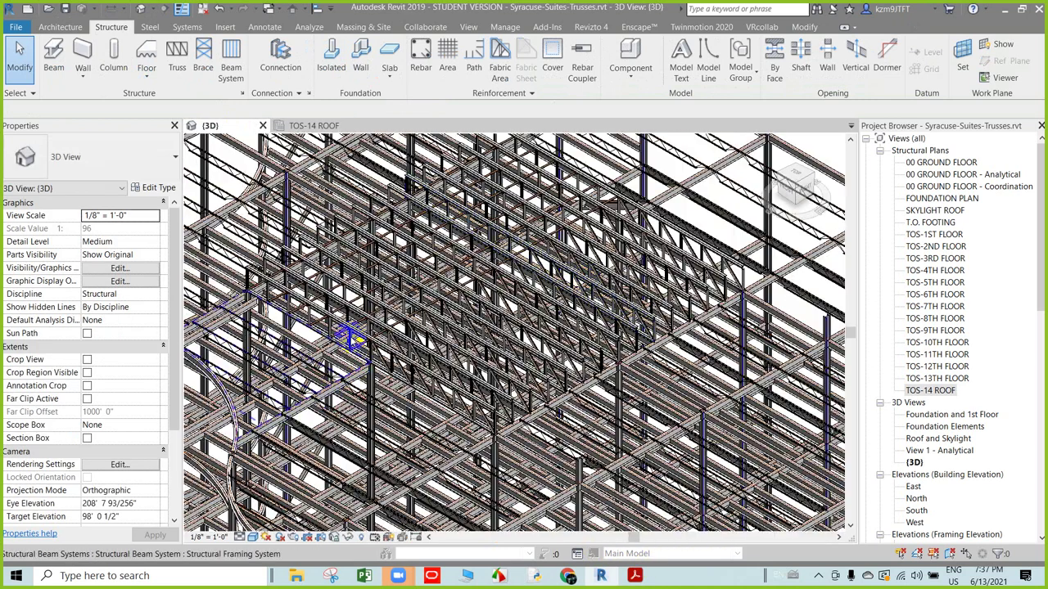
scroll(262, 301, "up", 2)
scroll(254, 279, "up", 2)
left_click(261, 250)
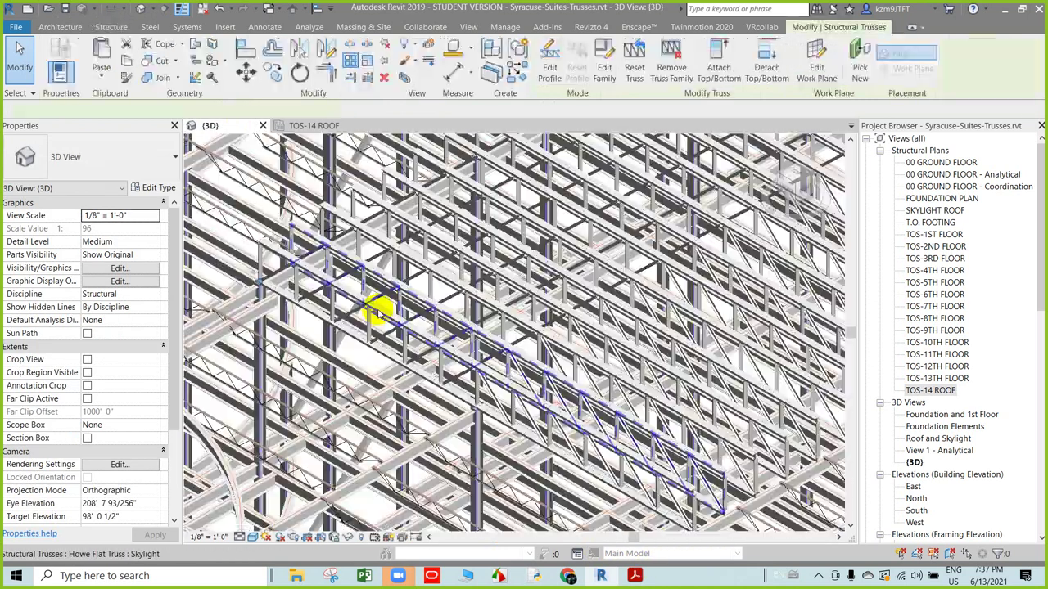
- Select a skylight truss to check its properties, then clear the selection
scroll(374, 304, "down", 2)
scroll(554, 342, "down", 1)
left_click(483, 398)
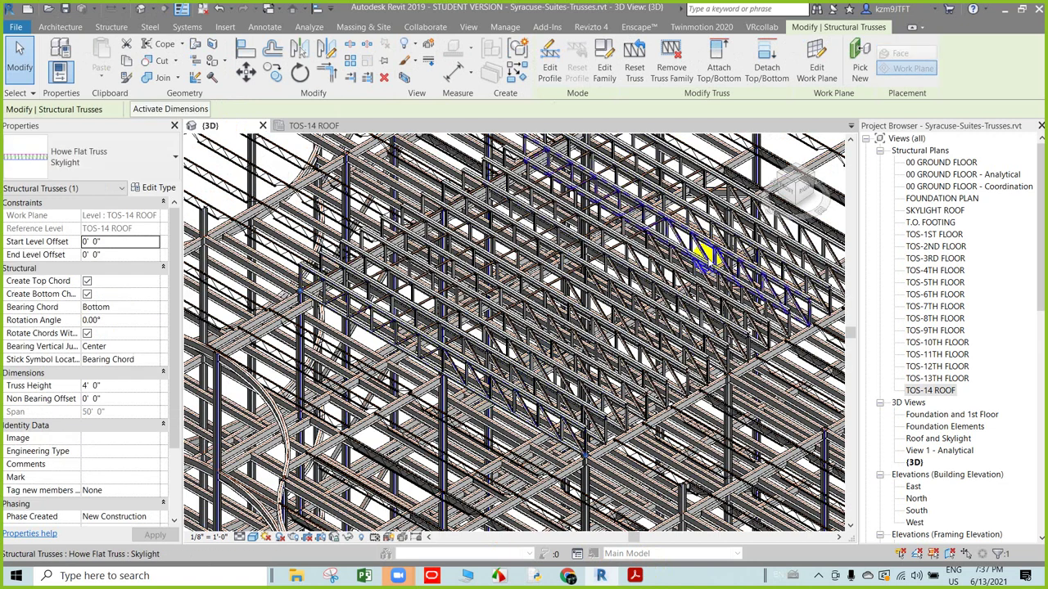
scroll(503, 352, "down", 3)
scroll(467, 334, "up", 2)
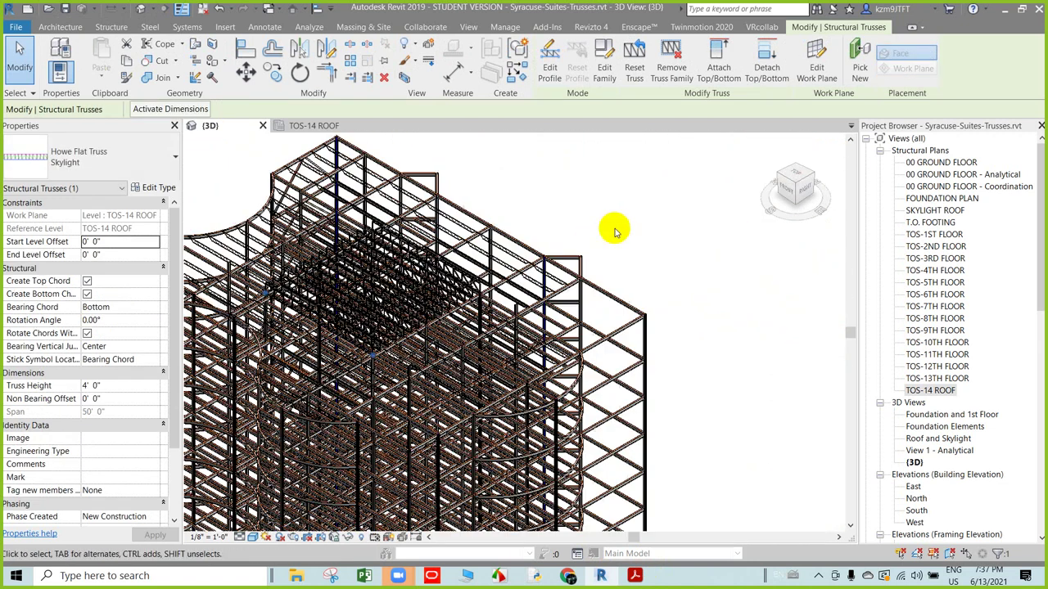
left_click(613, 226)
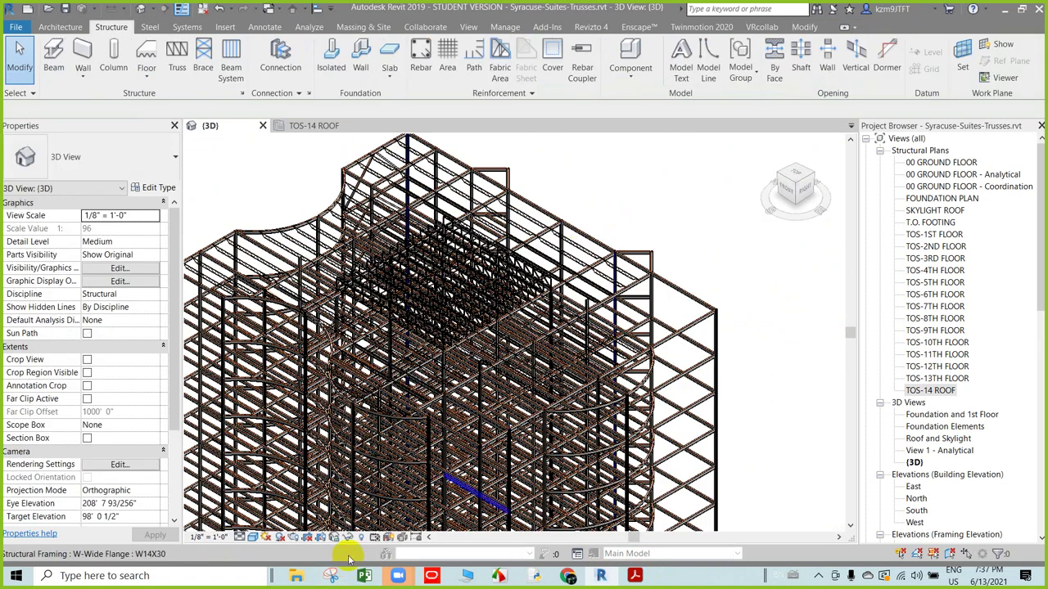
middle_click_drag(413, 303, 414, 302, "shift")
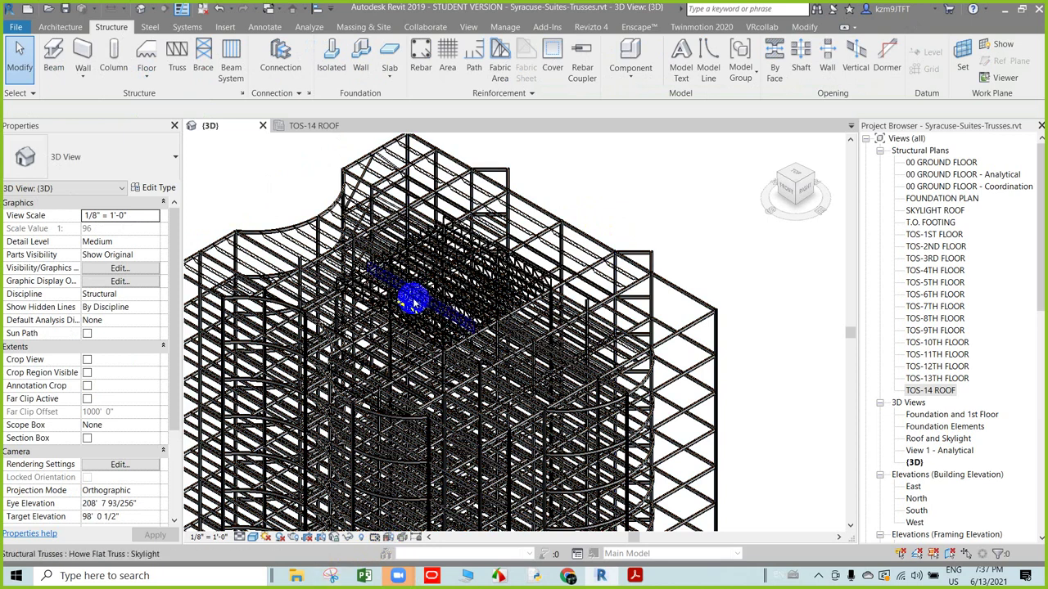
scroll(413, 303, "up", 3)
scroll(456, 432, "up", 3)
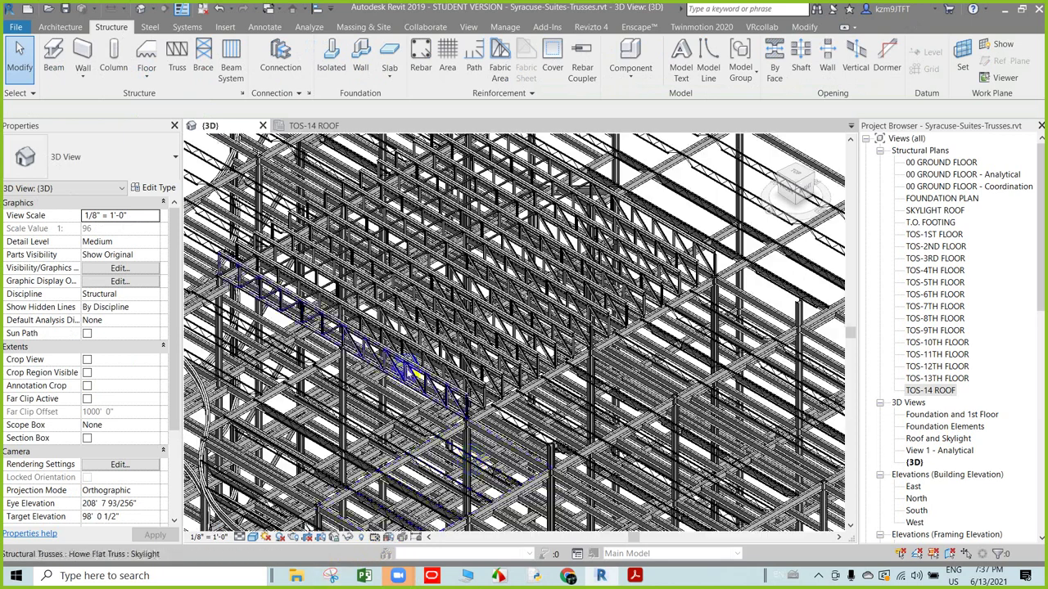
scroll(410, 369, "up", 3)
- Orbit and pan across the roof framing to inspect the arrayed trusses
left_click(523, 331)
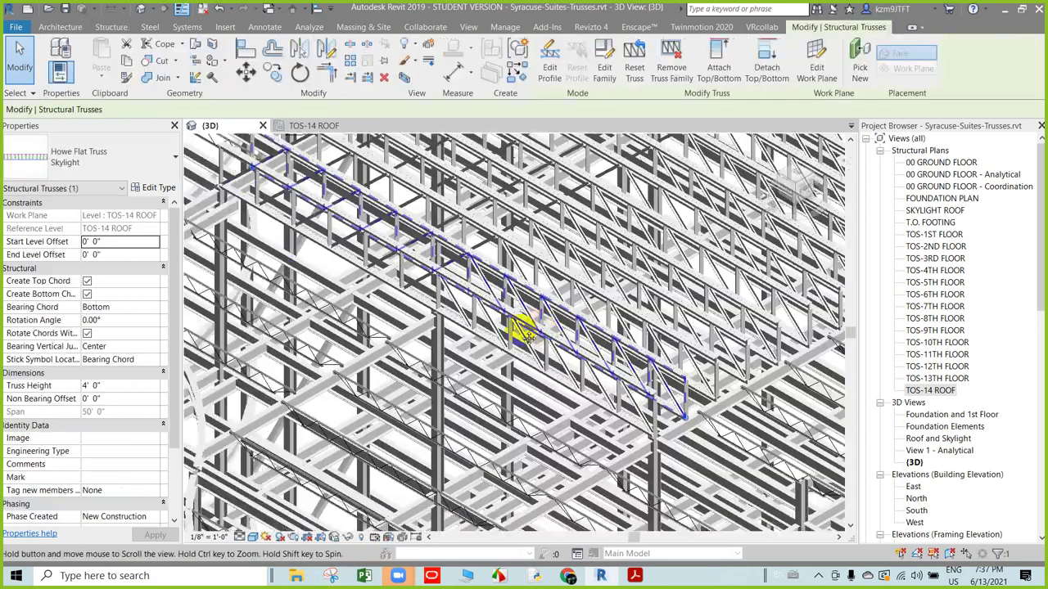
mouse_move(524, 331)
middle_mouse_down("shift")
mouse_move(407, 307)
mouse_move(75, 187)
middle_mouse_up("shift")
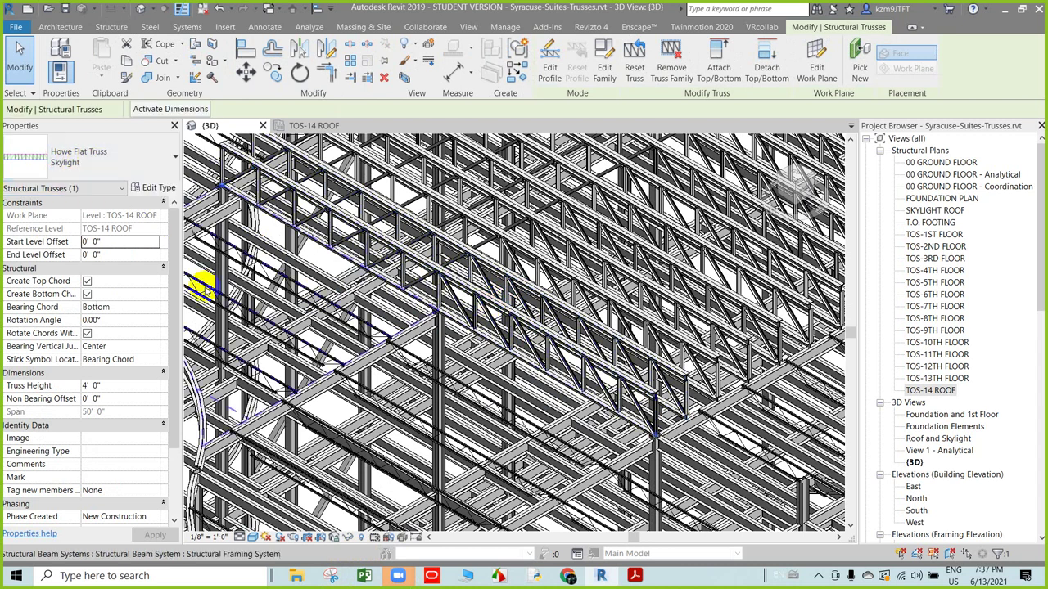
scroll(455, 300, "down", 3)
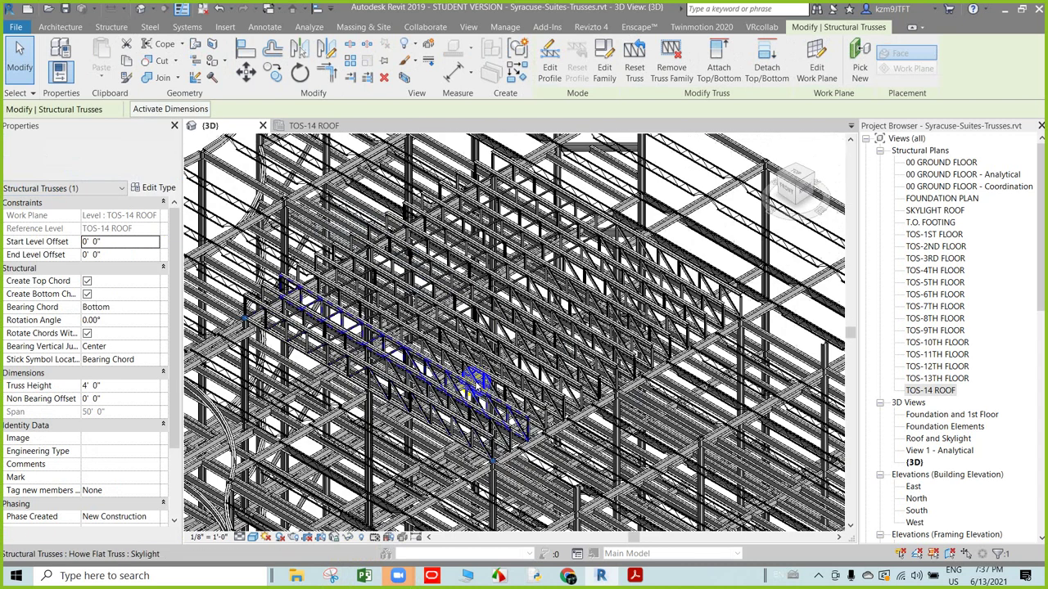
middle_click_drag(473, 389, 760, 147, "shift")
key("Escape")
mouse_move(650, 169)
middle_mouse_down("shift")
mouse_move(374, 303)
mouse_move(279, 302)
middle_mouse_up("shift")
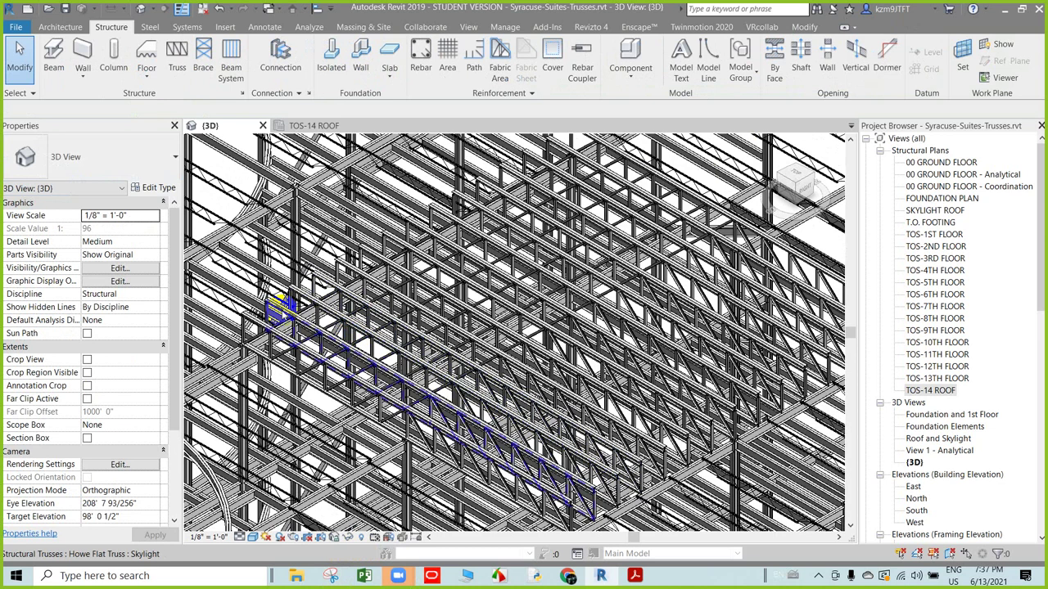
scroll(278, 304, "down", 3)
scroll(278, 304, "down", 2)
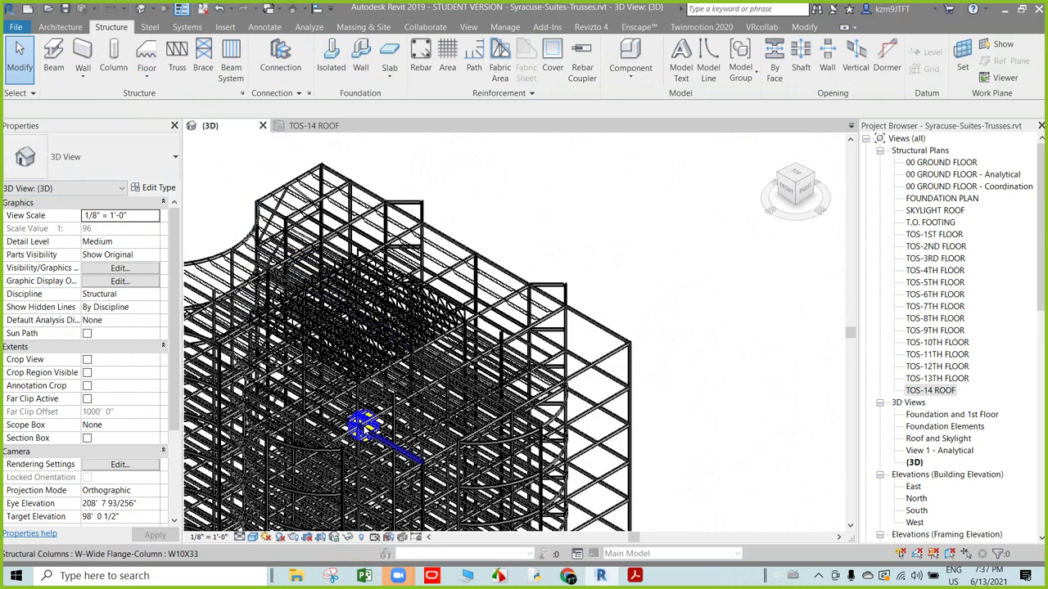
left_click(634, 577)
- Scroll past Figure 3–167 to Task 3 - Attach the Trusses to a Roof, steps 1–4
scroll(540, 360, "down", 3)
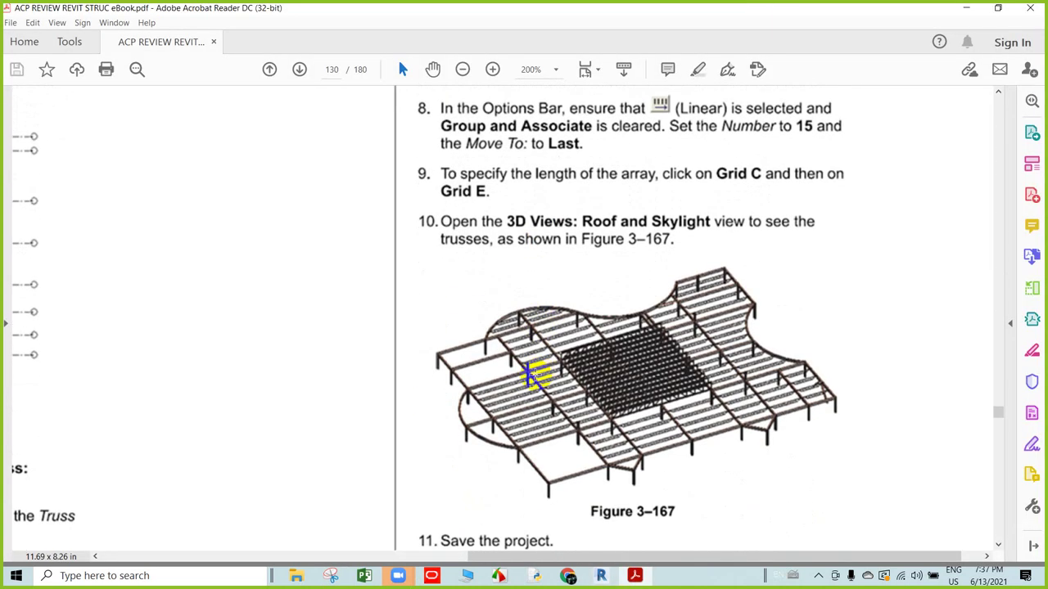
scroll(573, 410, "down", 1)
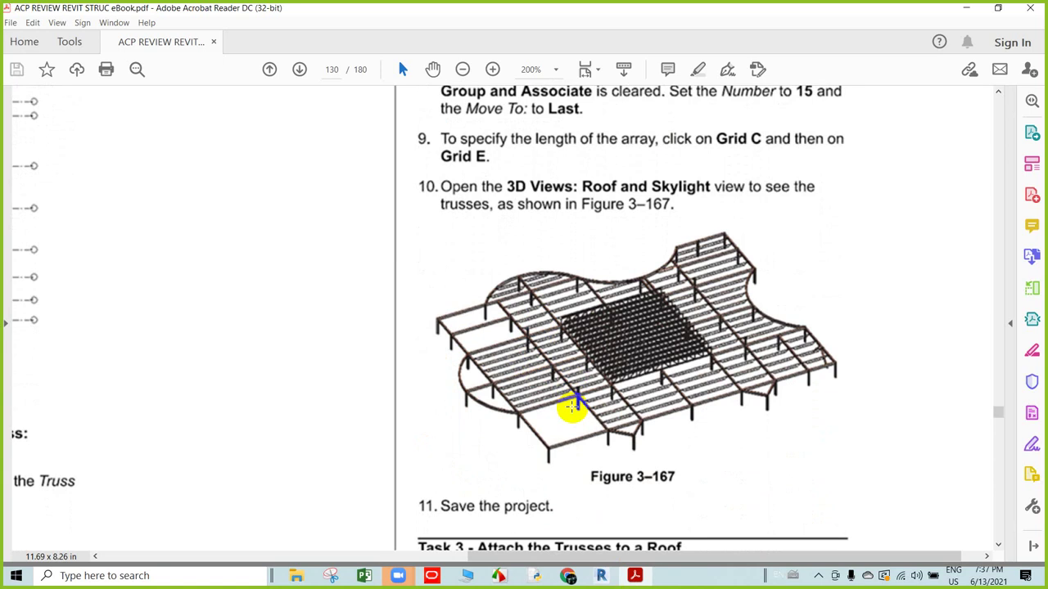
scroll(573, 405, "down", 2)
scroll(561, 417, "down", 2)
scroll(554, 421, "down", 1)
scroll(556, 420, "down", 1)
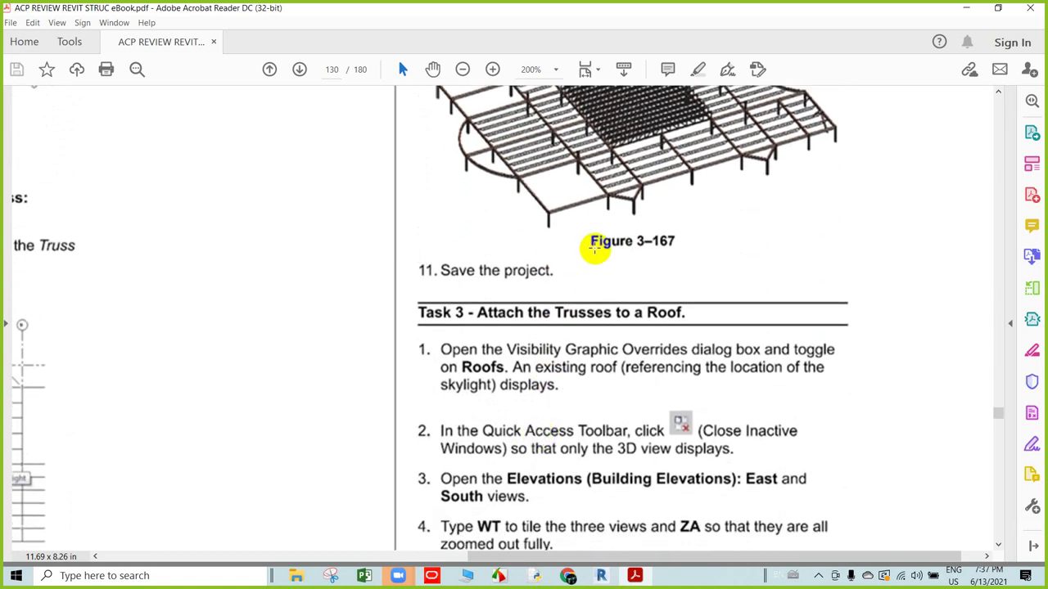
scroll(578, 446, "down", 1)
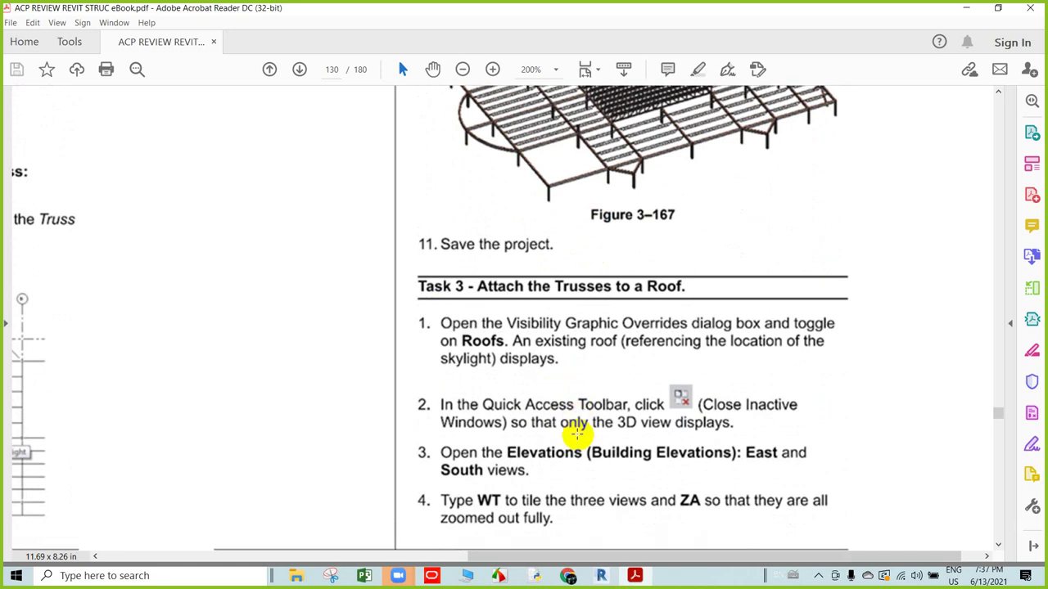
scroll(577, 433, "down", 1)
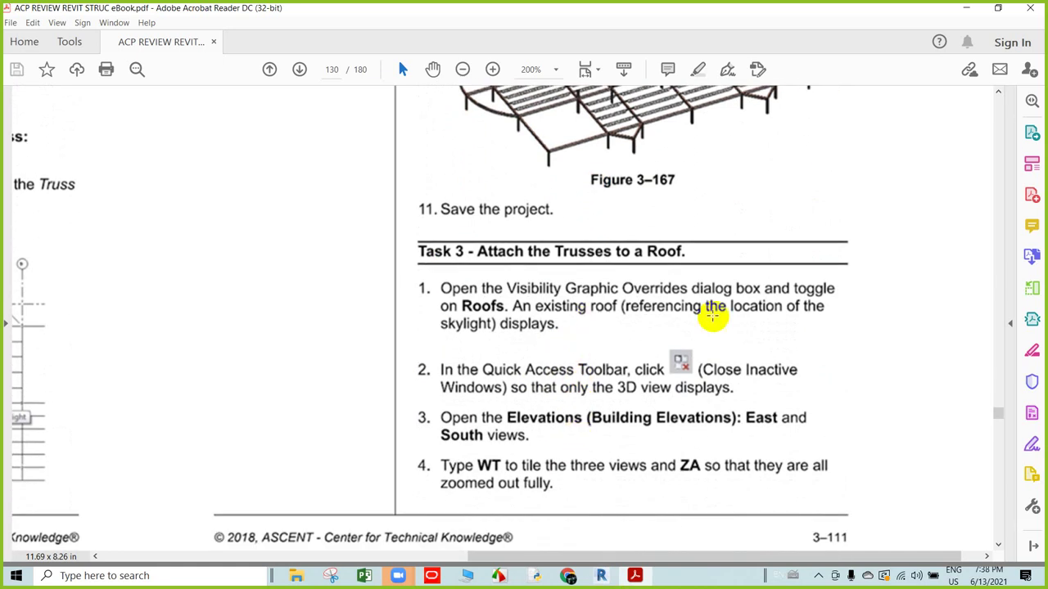
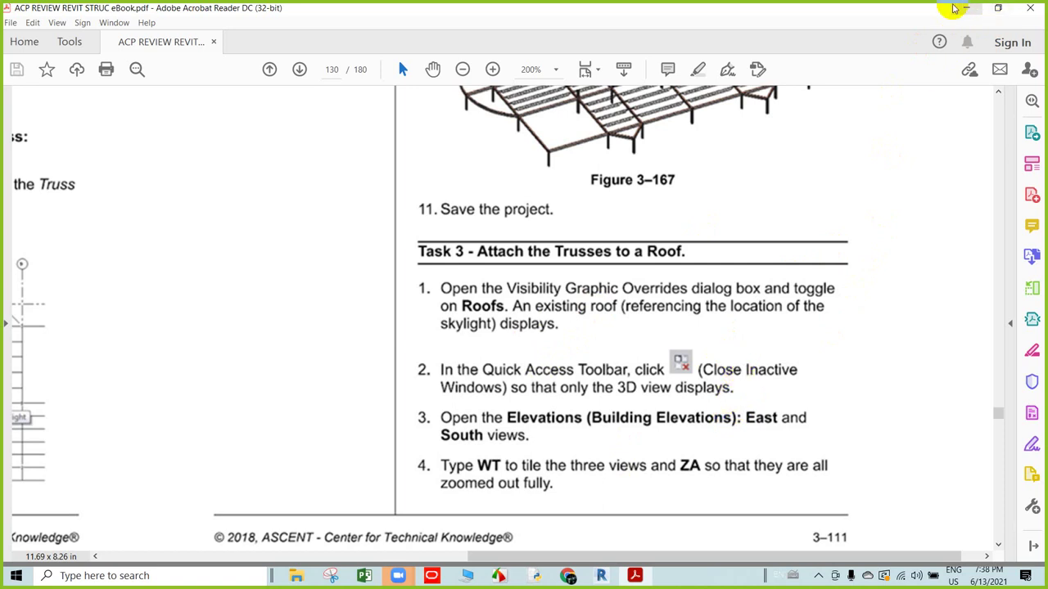
- Note the ZA shortcut in the ebook, set it aside, and show the TOS-14 ROOF plan
double_click(698, 463)
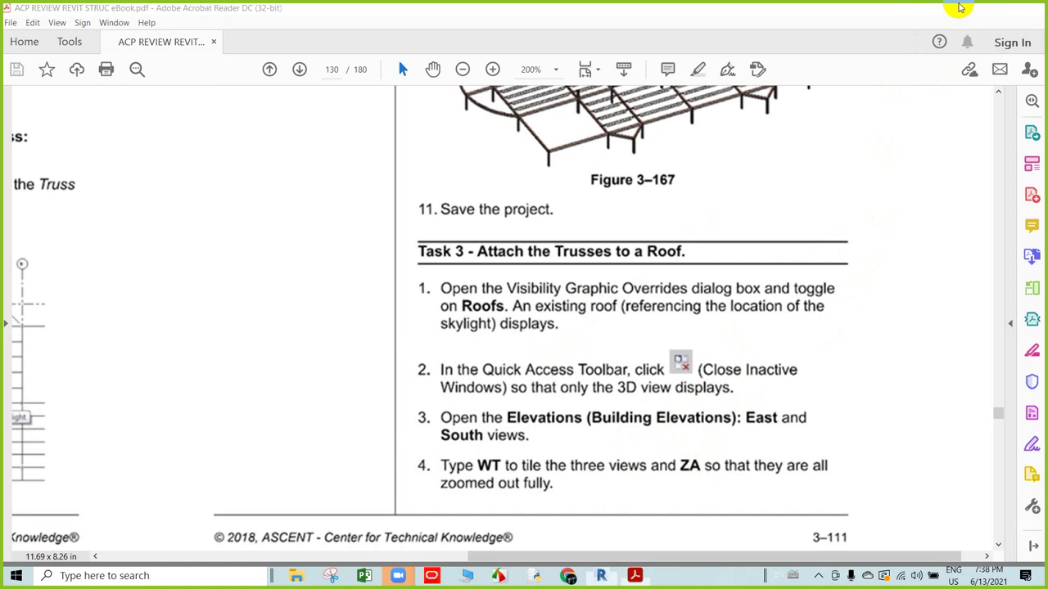
left_click(964, 7)
left_click(313, 127)
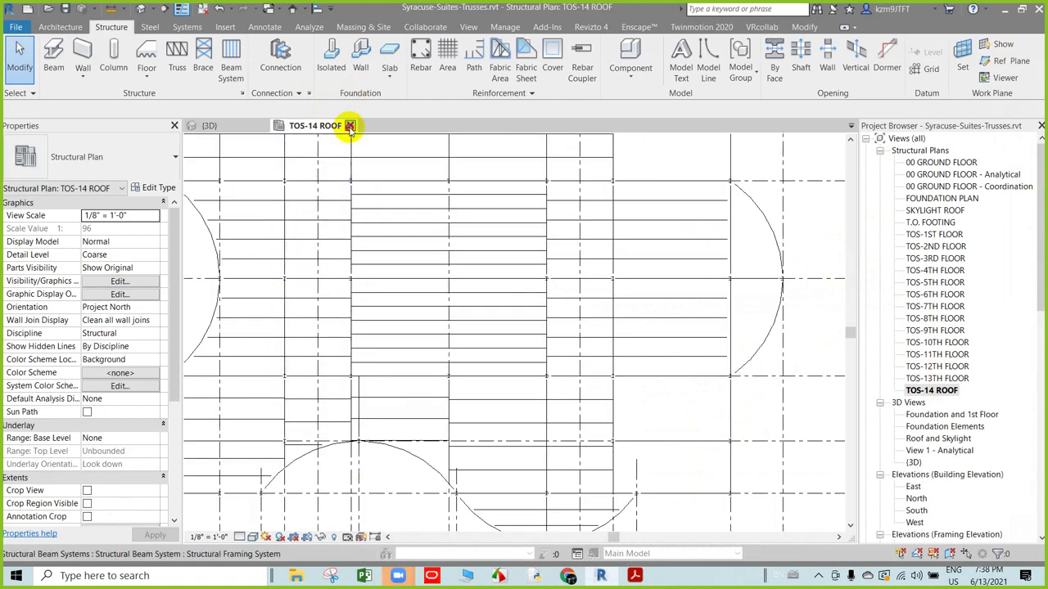
- Close the TOS-14 ROOF plan view, leaving the 3D view in front
left_click(350, 125)
scroll(362, 480, "down", 3)
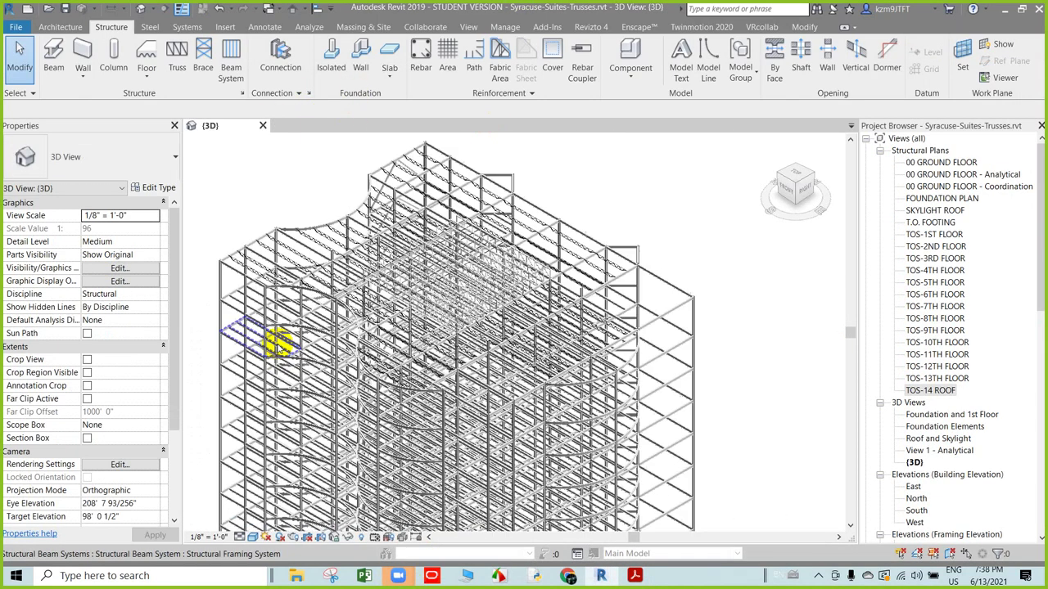
scroll(282, 392, "up", 3)
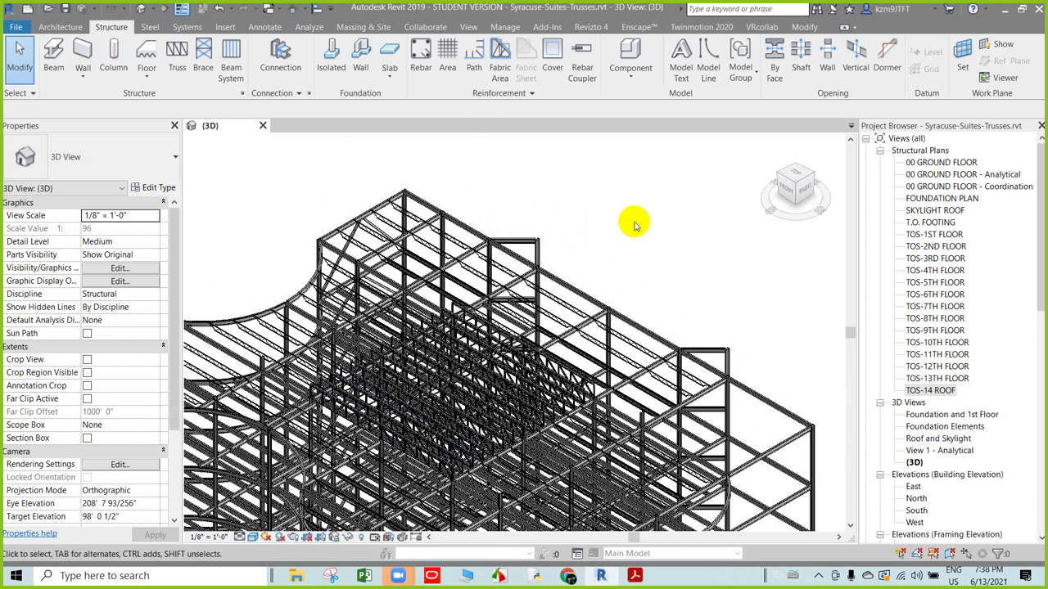
- Turn on the Roofs model category in the 3D view's Visibility/Graphics and apply it
key("v")
key("v")
left_click(270, 275)
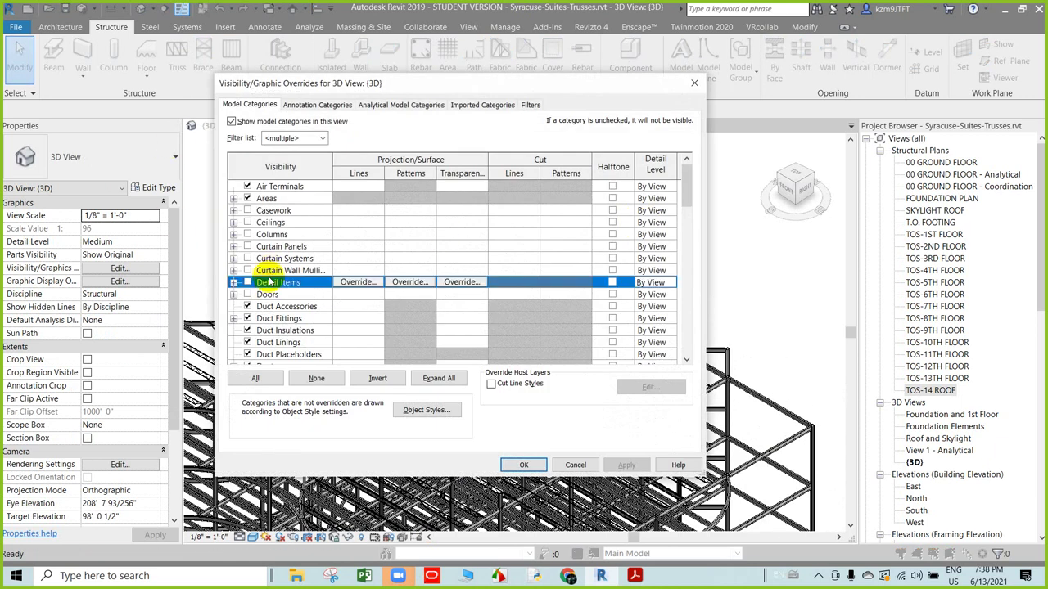
scroll(300, 336, "down", 2)
scroll(301, 336, "down", 2)
scroll(286, 340, "down", 5)
scroll(278, 348, "down", 4)
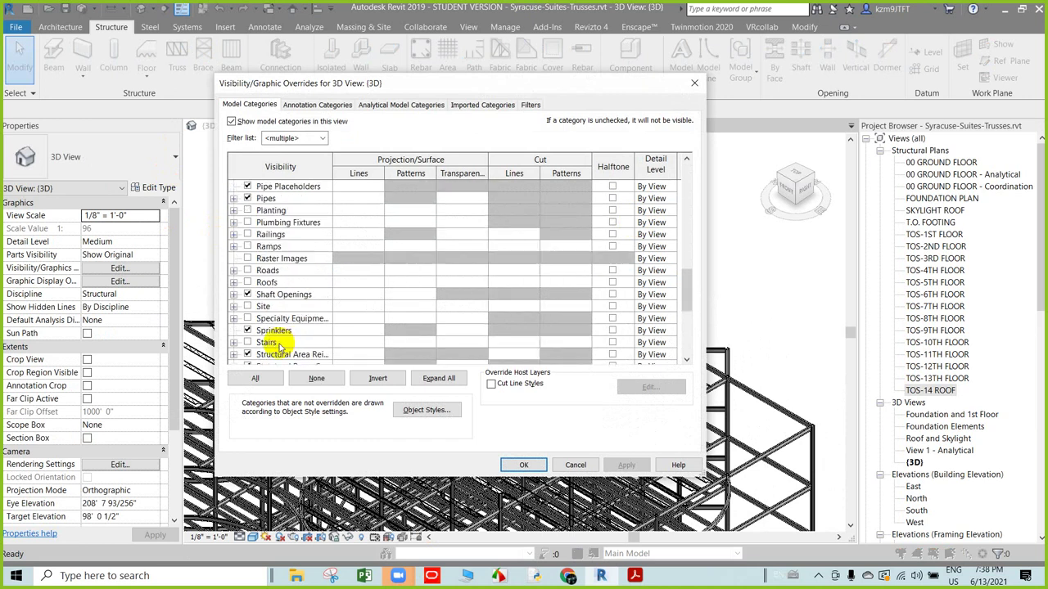
left_click(247, 282)
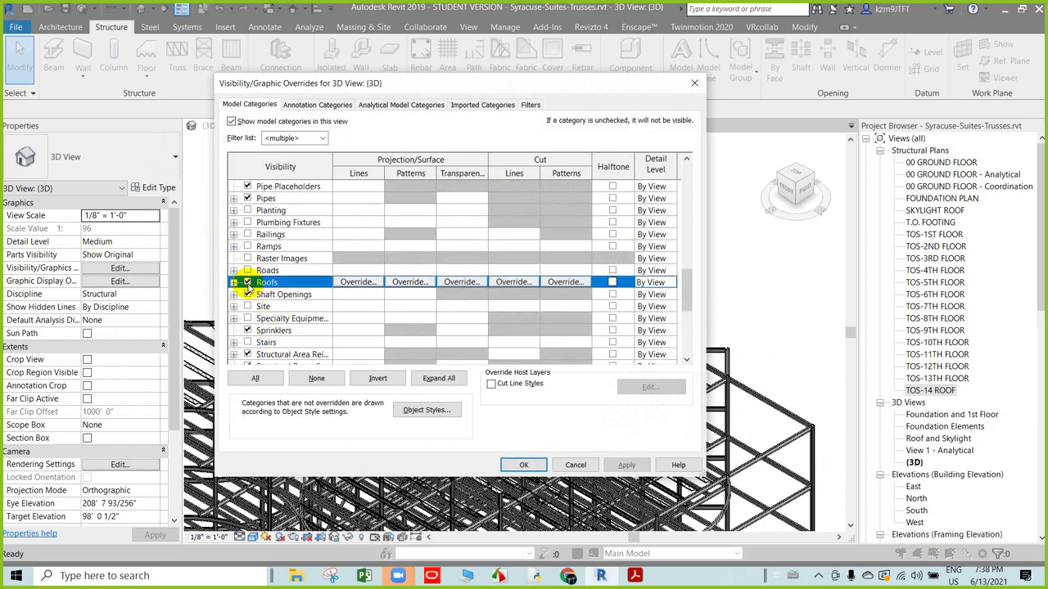
left_click(626, 464)
left_click(524, 465)
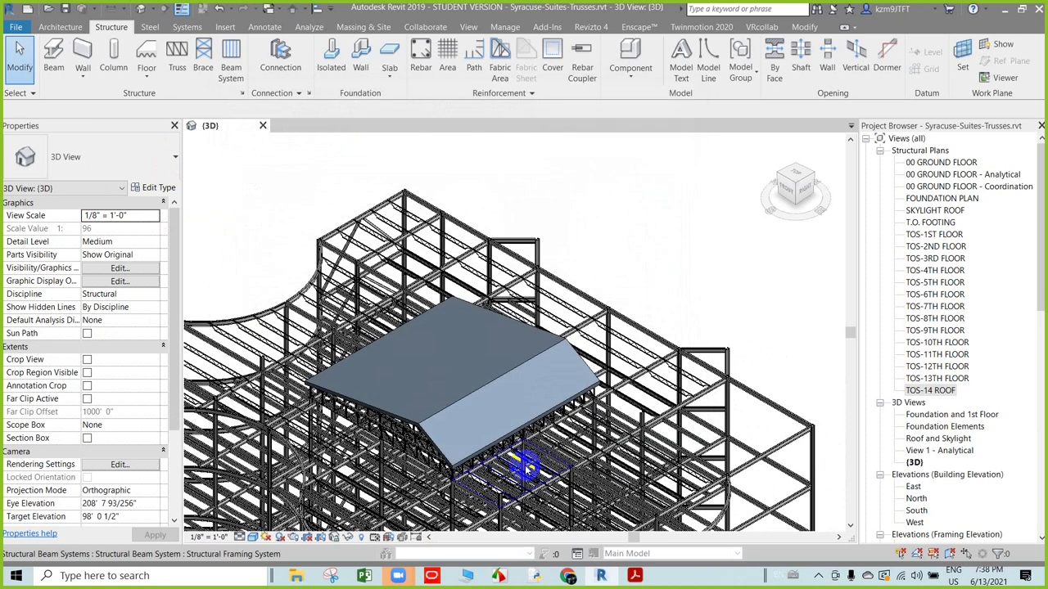
mouse_move(581, 412)
middle_mouse_down("shift")
mouse_move(396, 403)
mouse_move(523, 433)
middle_mouse_up("shift")
scroll(524, 434, "up", 3)
scroll(524, 434, "up", 2)
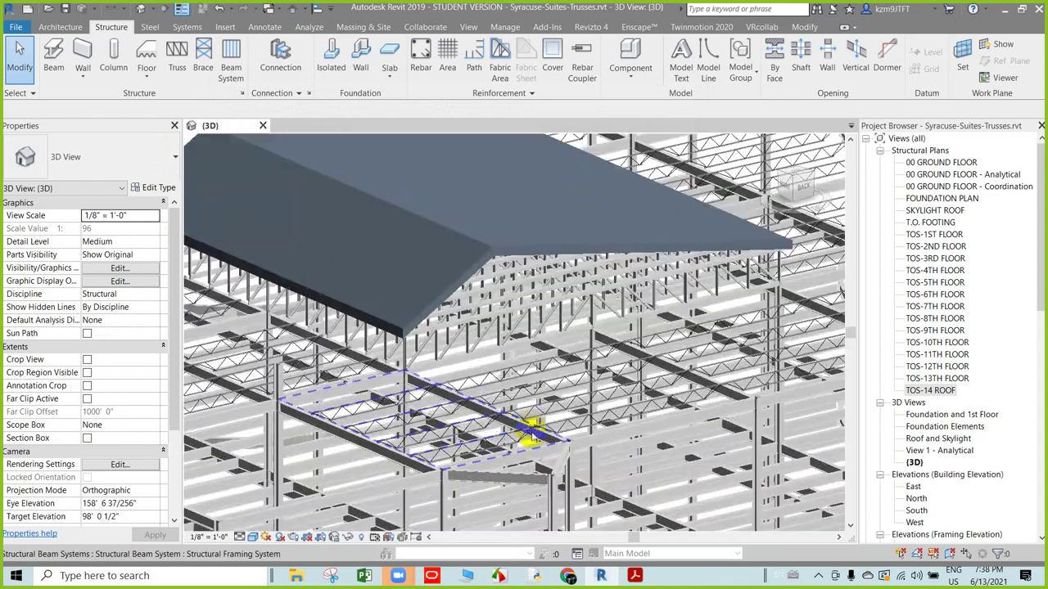
scroll(524, 434, "up", 2)
scroll(514, 332, "up", 2)
mouse_move(514, 331)
middle_mouse_down("shift")
mouse_move(468, 362)
mouse_move(553, 404)
mouse_move(502, 374)
middle_mouse_up("shift")
scroll(502, 374, "down", 3)
scroll(374, 398, "up", 4)
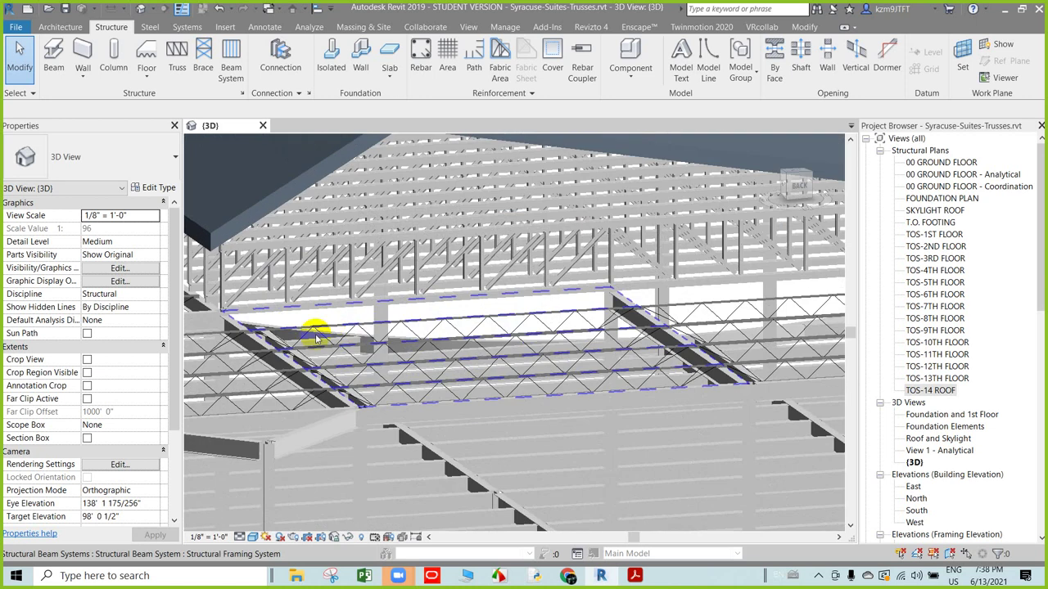
mouse_move(374, 398)
middle_mouse_down()
mouse_move(314, 413)
mouse_move(332, 311)
middle_mouse_up()
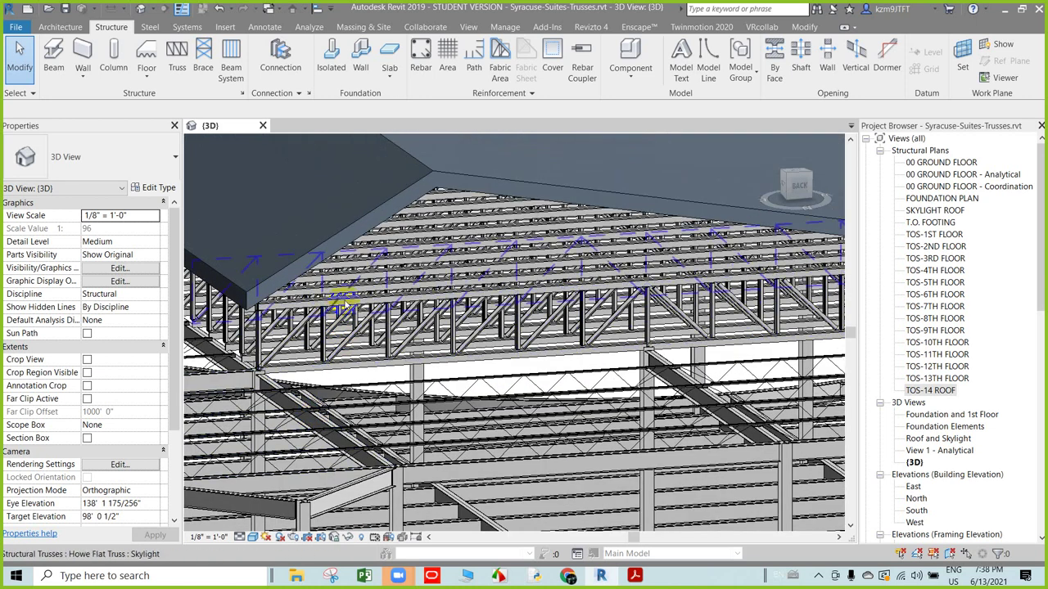
middle_click_drag(451, 345, 374, 335, "shift")
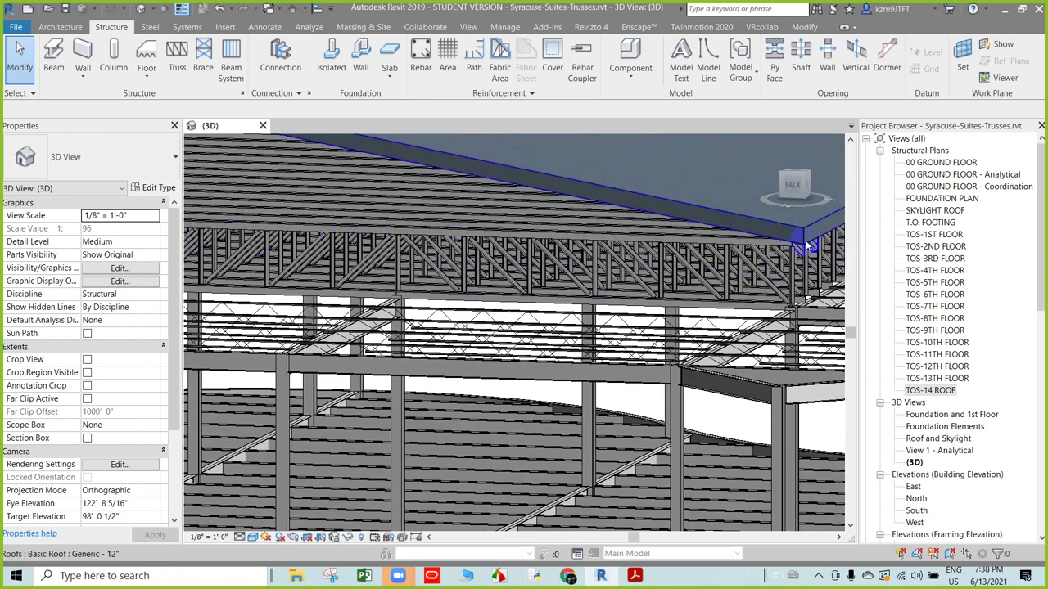
middle_click_drag(800, 236, 328, 286, "shift")
scroll(338, 222, "up", 2)
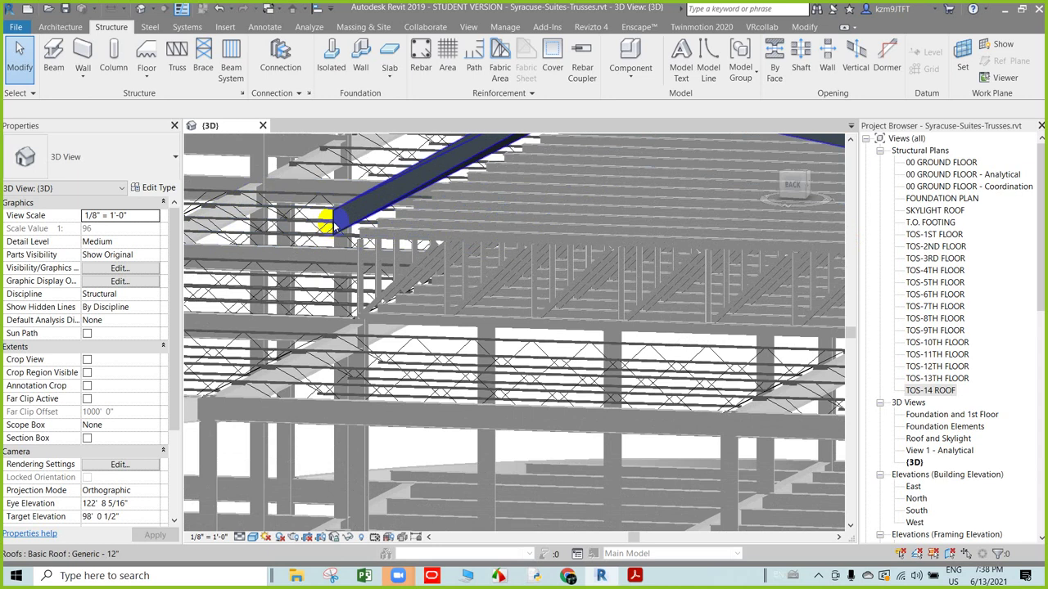
scroll(347, 229, "up", 2)
scroll(347, 228, "up", 3)
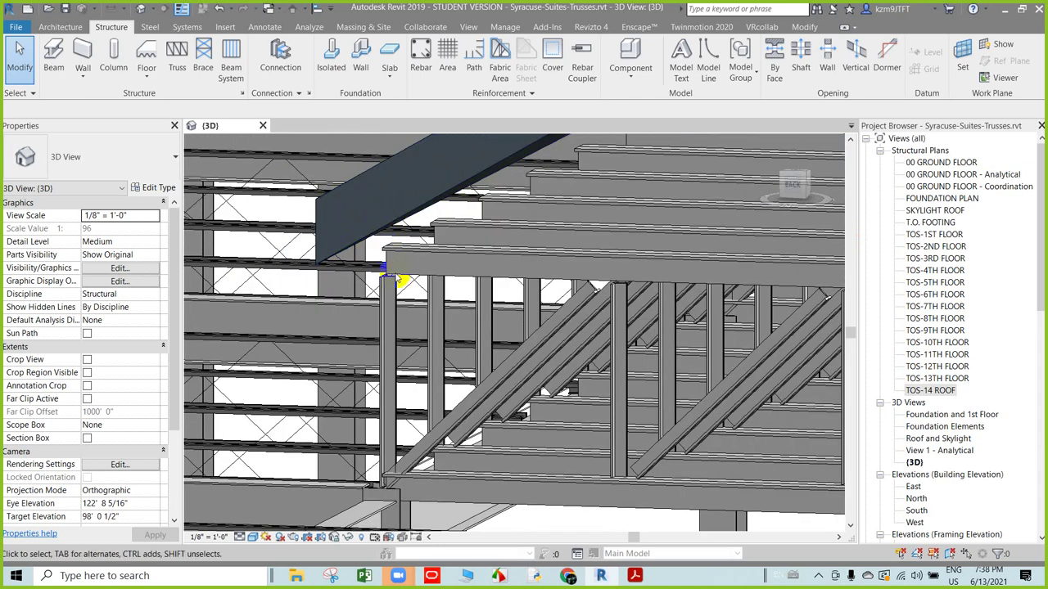
scroll(400, 282, "down", 2)
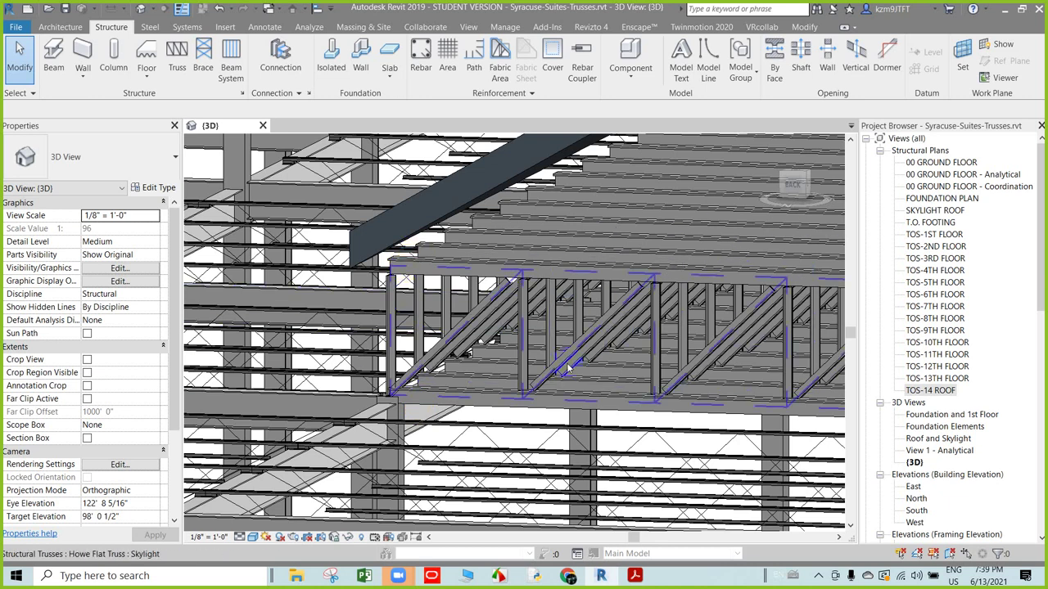
left_click(568, 365)
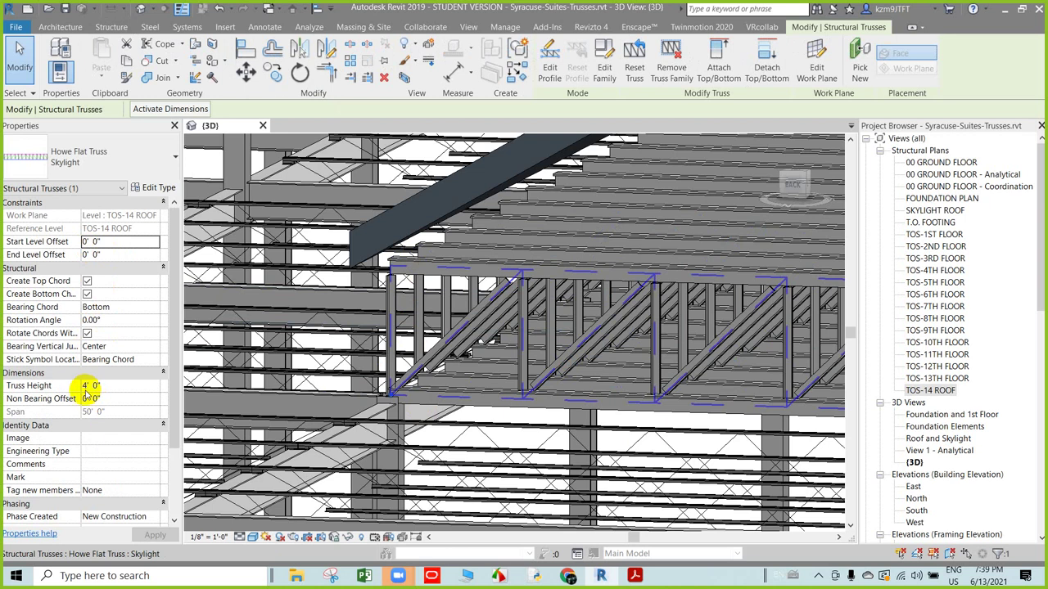
scroll(363, 237, "up", 2)
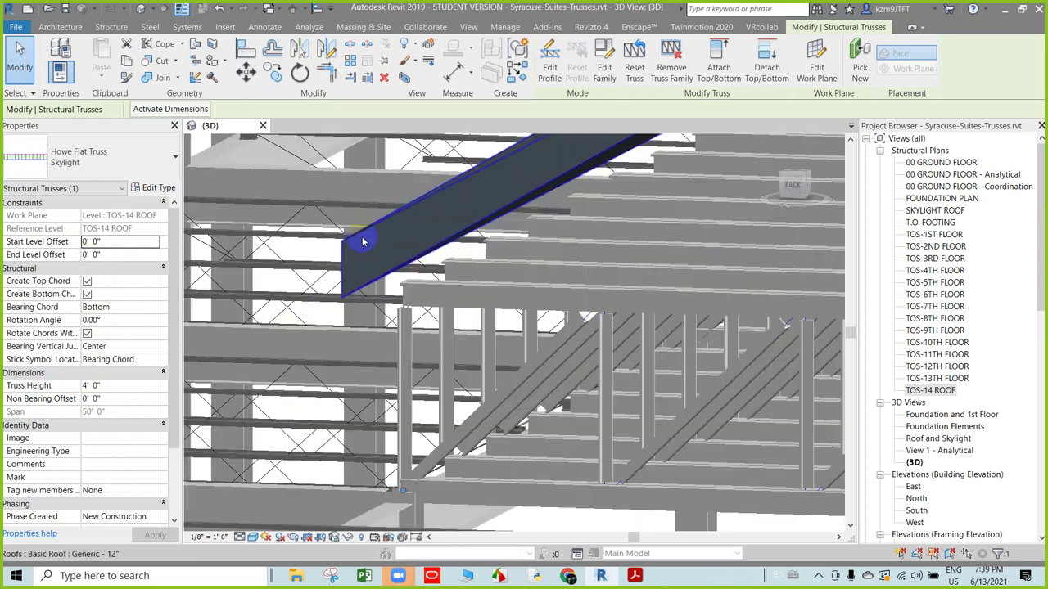
scroll(416, 267, "up", 2)
scroll(458, 309, "up", 1)
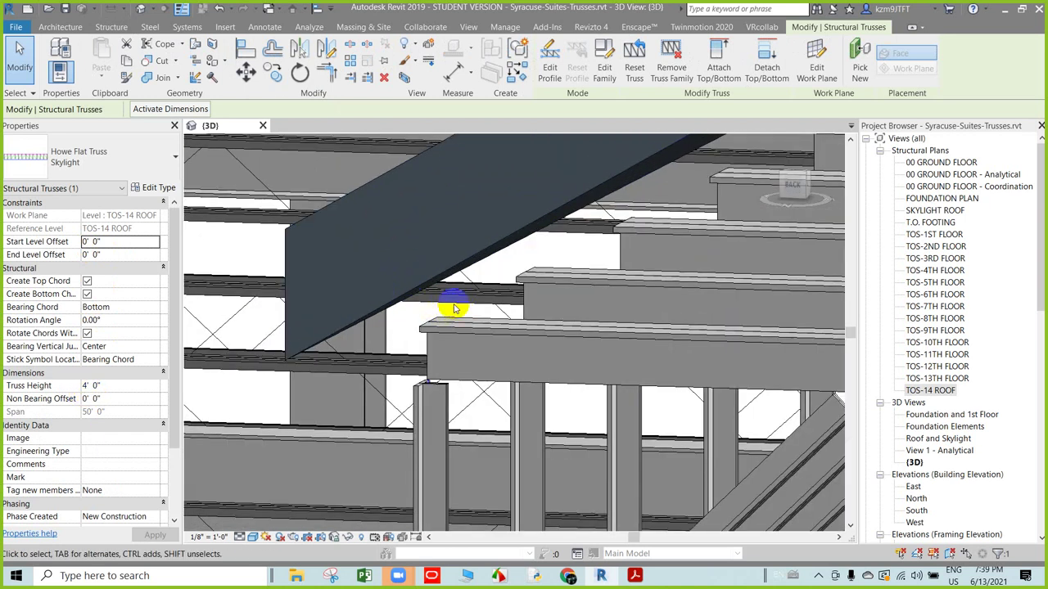
scroll(455, 309, "down", 2)
scroll(444, 262, "down", 2)
scroll(456, 304, "down", 2)
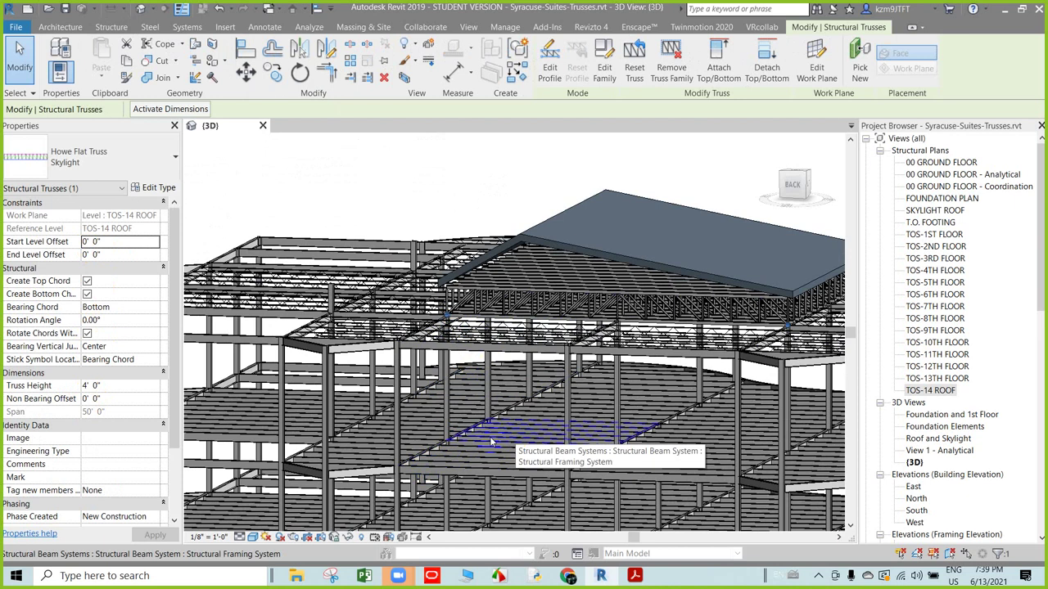
middle_click_drag(491, 442, 369, 491, "shift")
key("Escape")
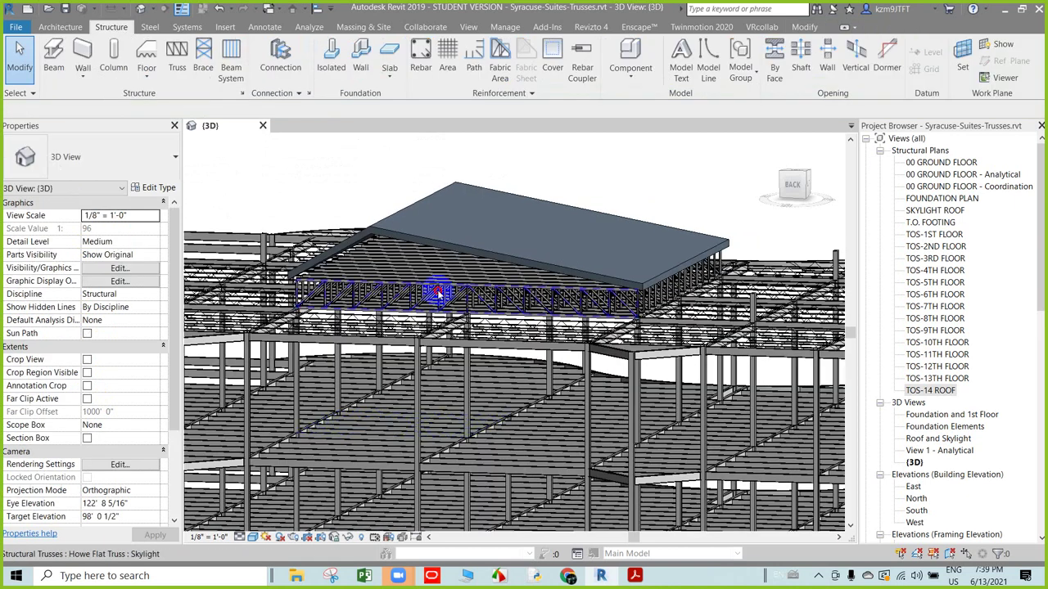
left_click(438, 292)
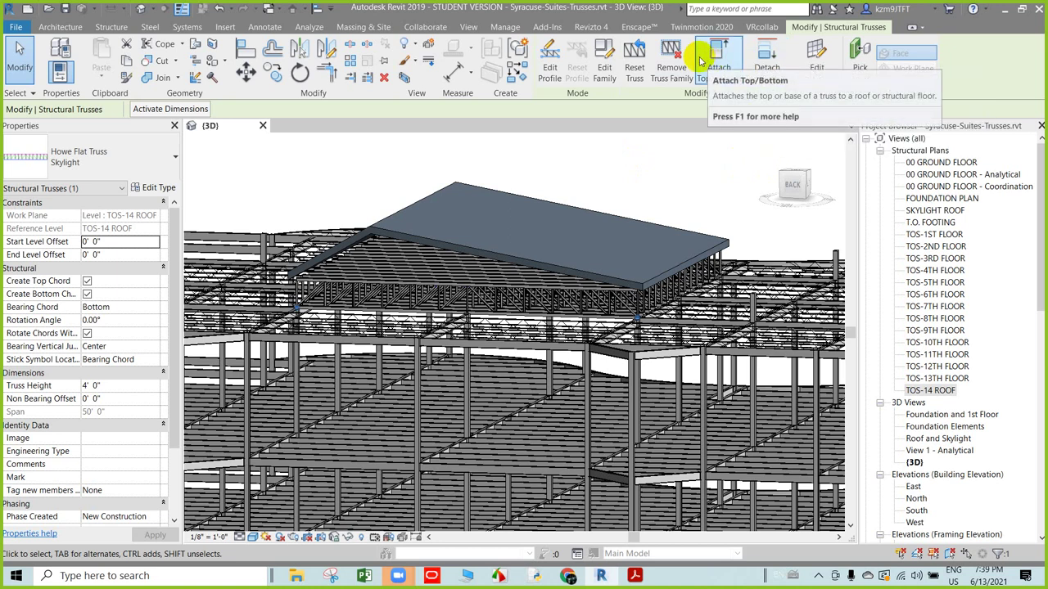
left_click(601, 184)
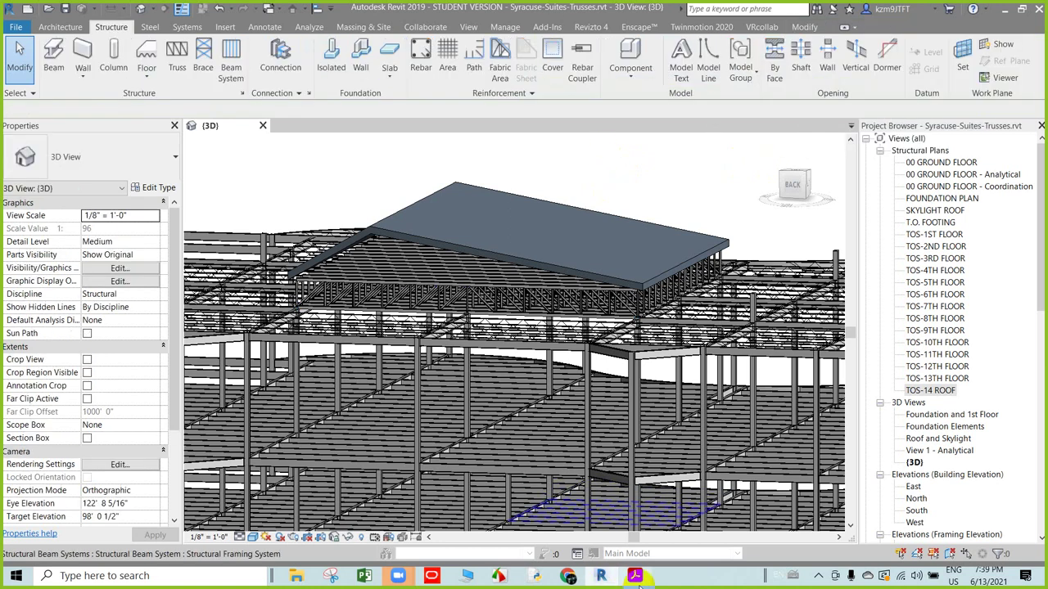
- Open the East and South building elevations from the Project Browser, checking the ebook before and after
left_click(640, 578)
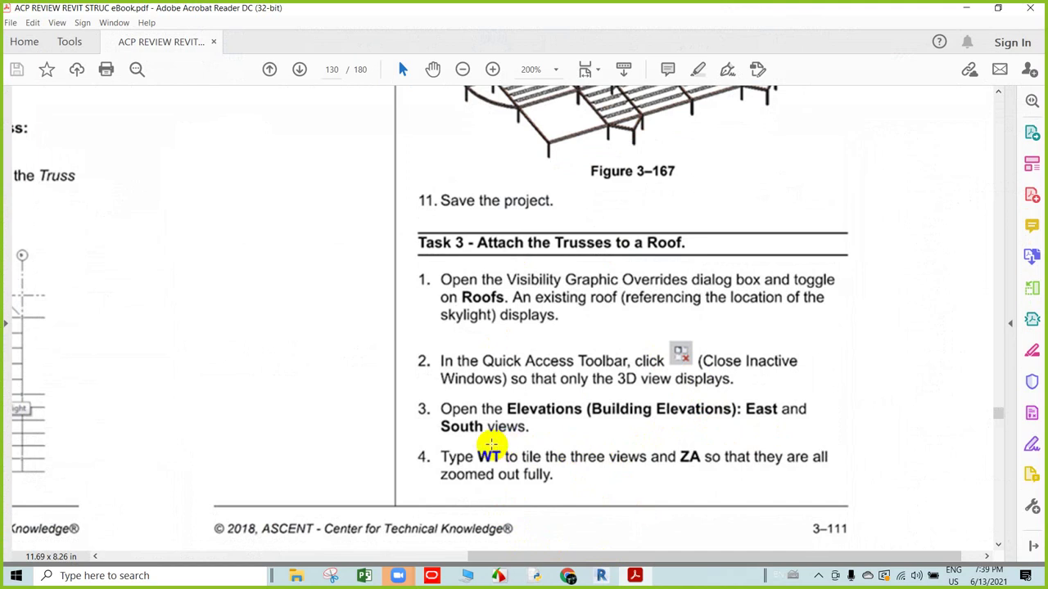
left_click(966, 8)
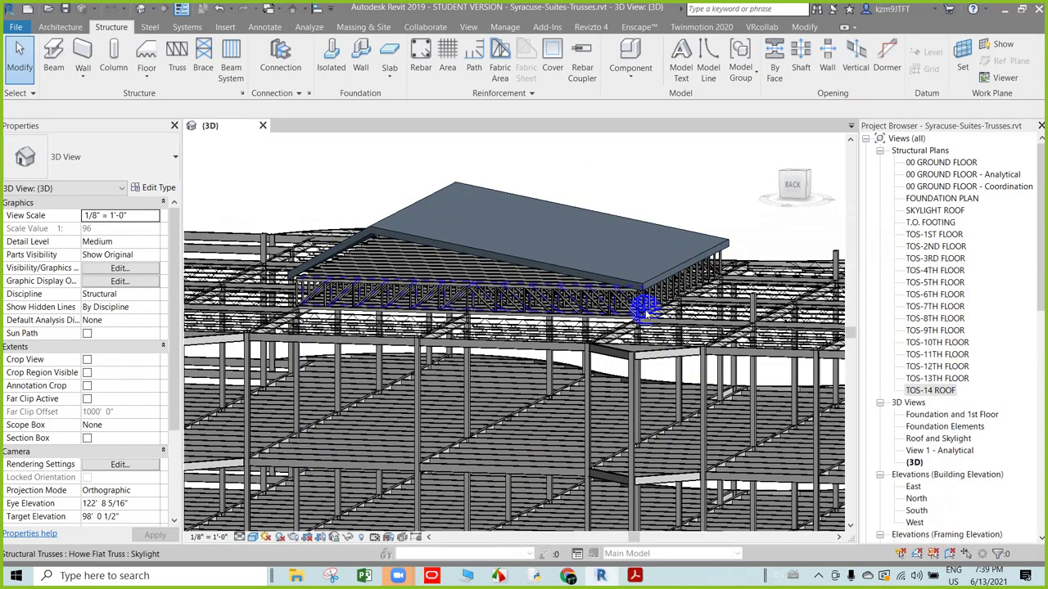
left_click(916, 498)
scroll(892, 516, "down", 2)
scroll(888, 524, "down", 1)
scroll(888, 524, "down", 1)
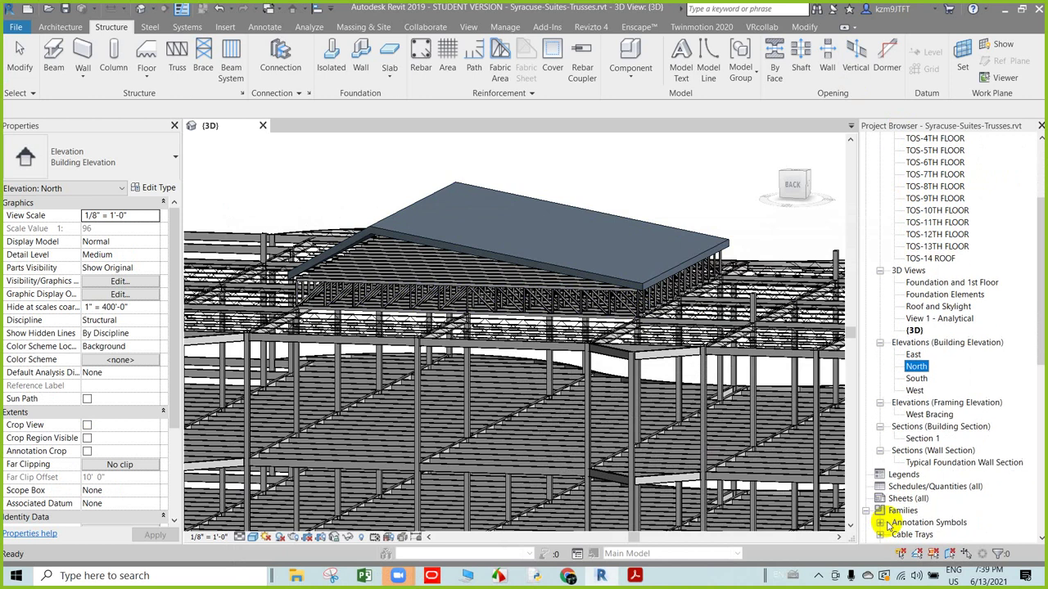
double_click(913, 355)
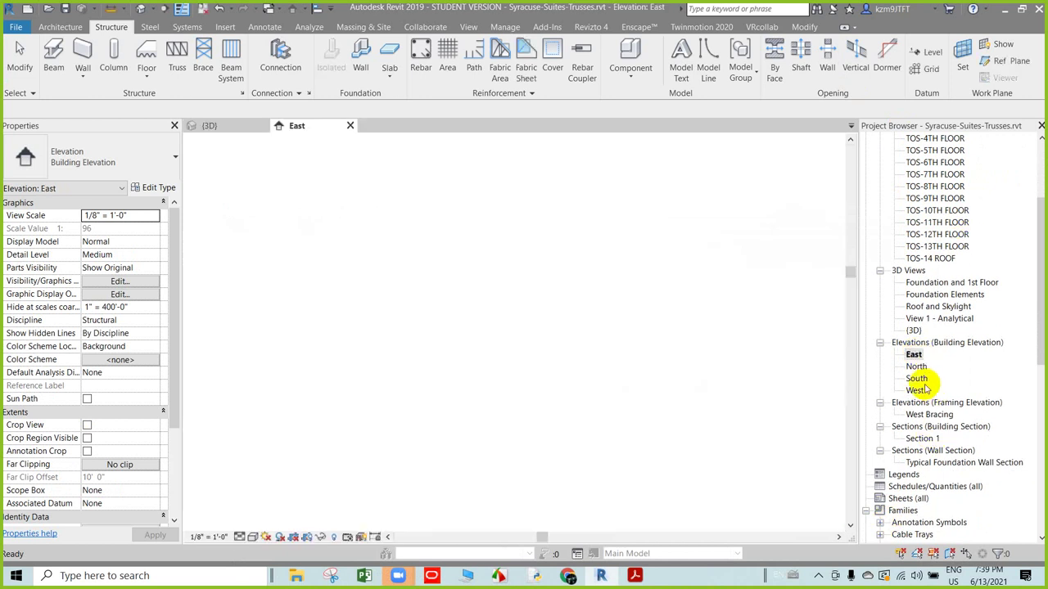
double_click(917, 378)
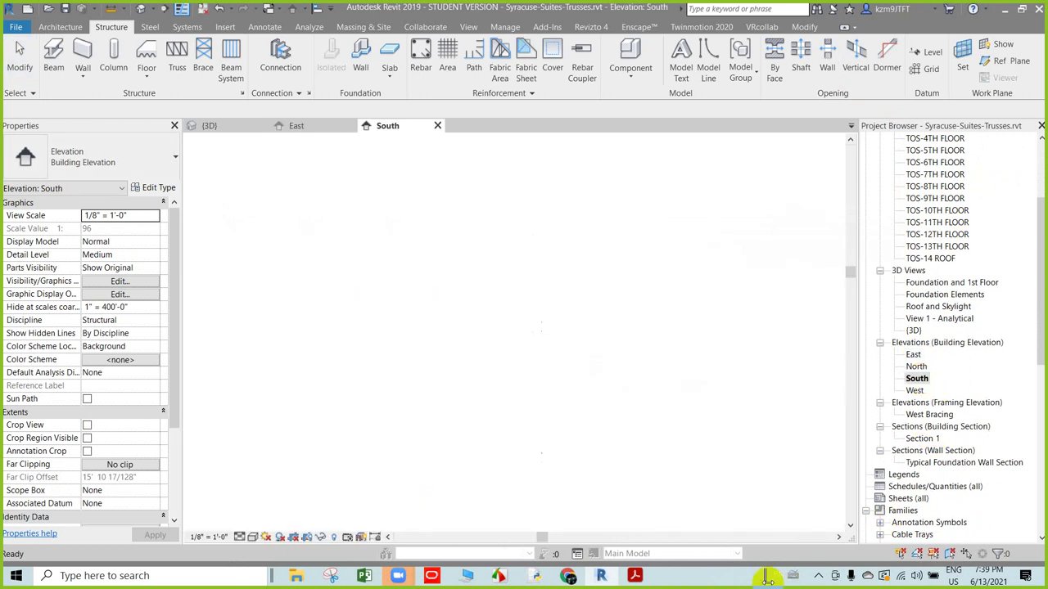
left_click(635, 577)
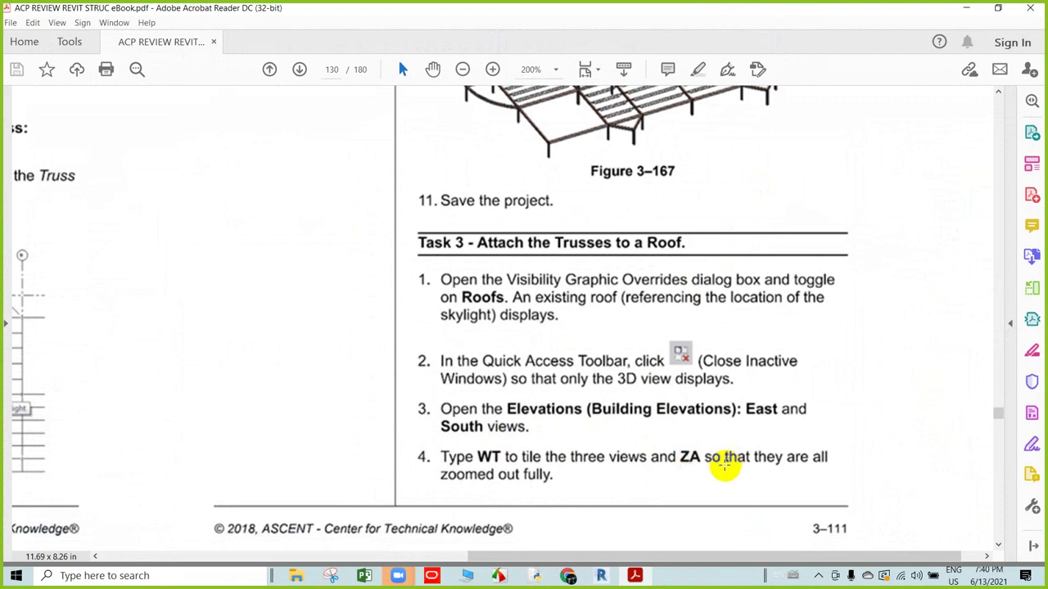
- Tile the South, East and 3D views with WT and zoom all to fit with ZA
left_click(963, 8)
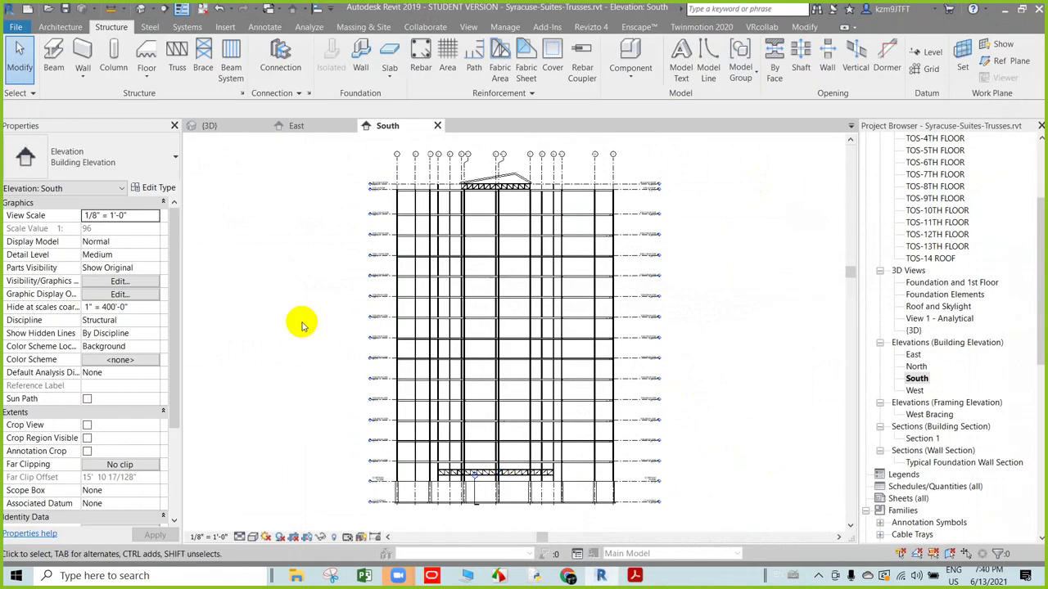
key("w")
key("t")
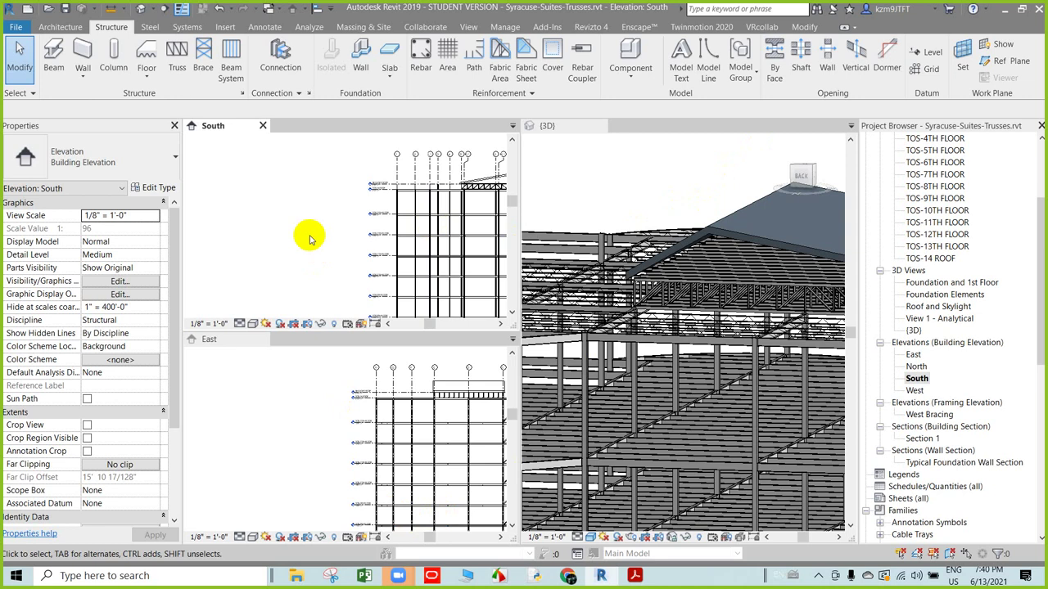
key("z")
key("a")
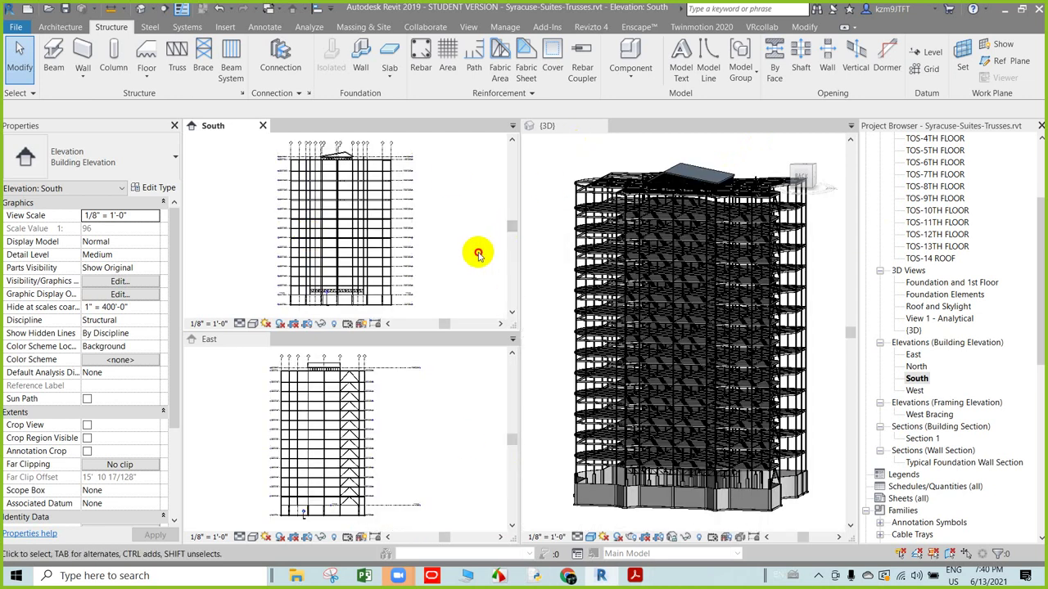
left_click(636, 577)
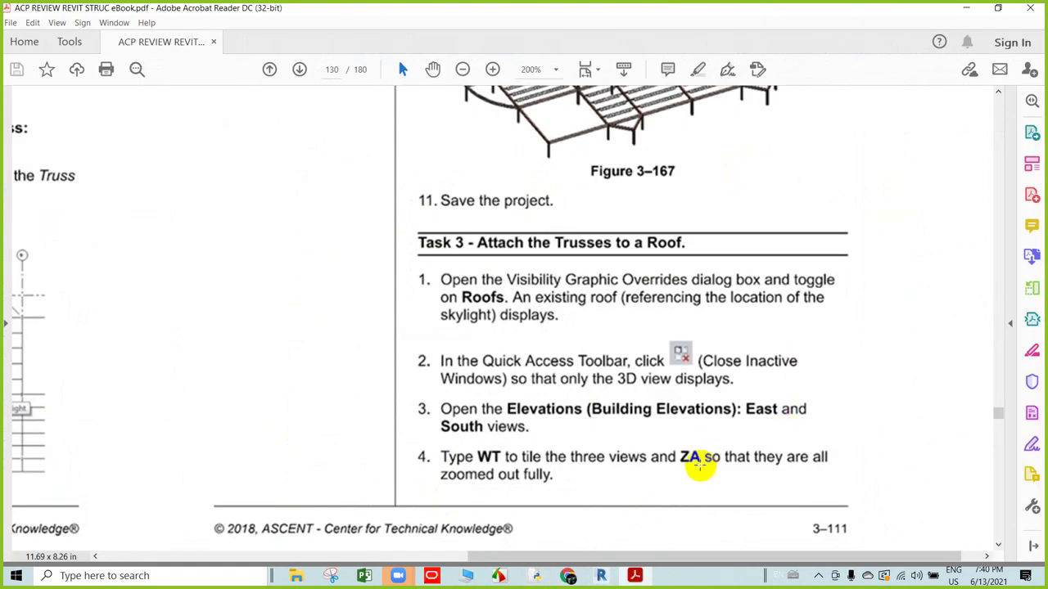
- Read step 5 and Figure 3–168 on page 131 about zooming in on the skylight roof
scroll(700, 461, "down", 2)
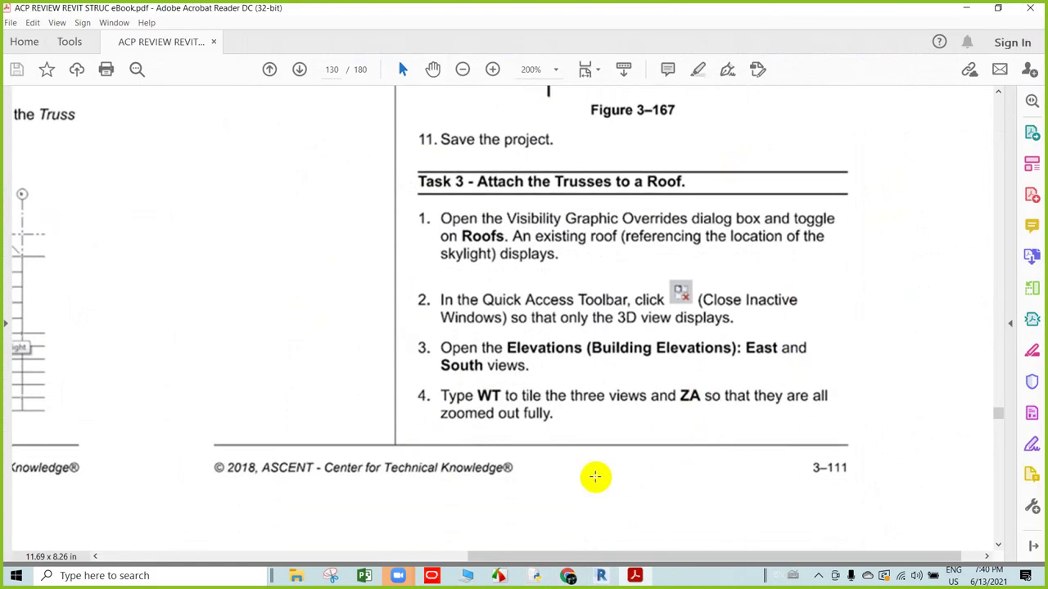
scroll(531, 438, "down", 2)
scroll(519, 458, "down", 10)
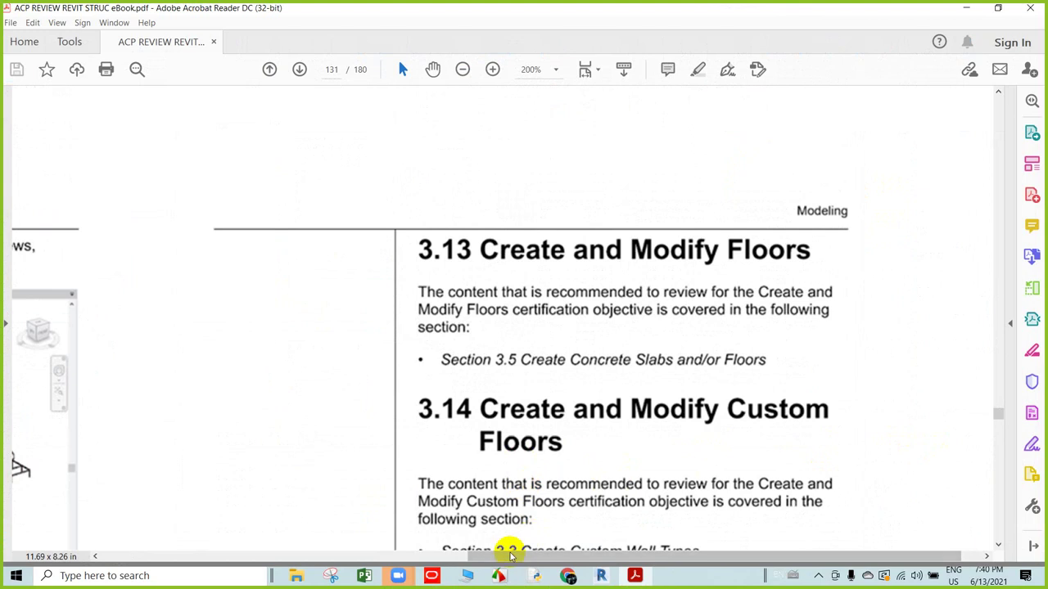
left_click_drag(509, 556, 175, 549)
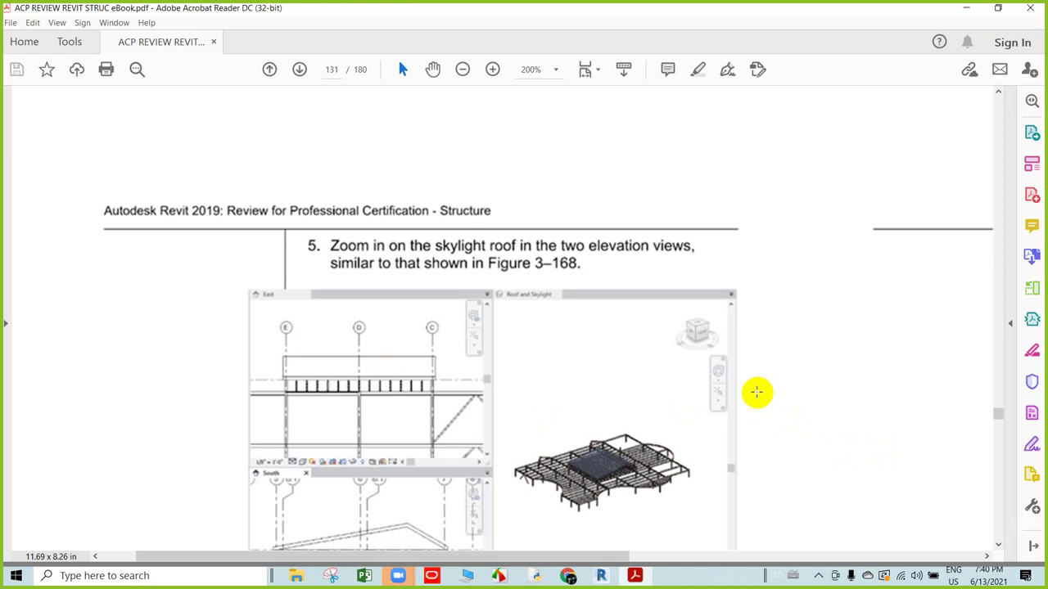
left_click(376, 487)
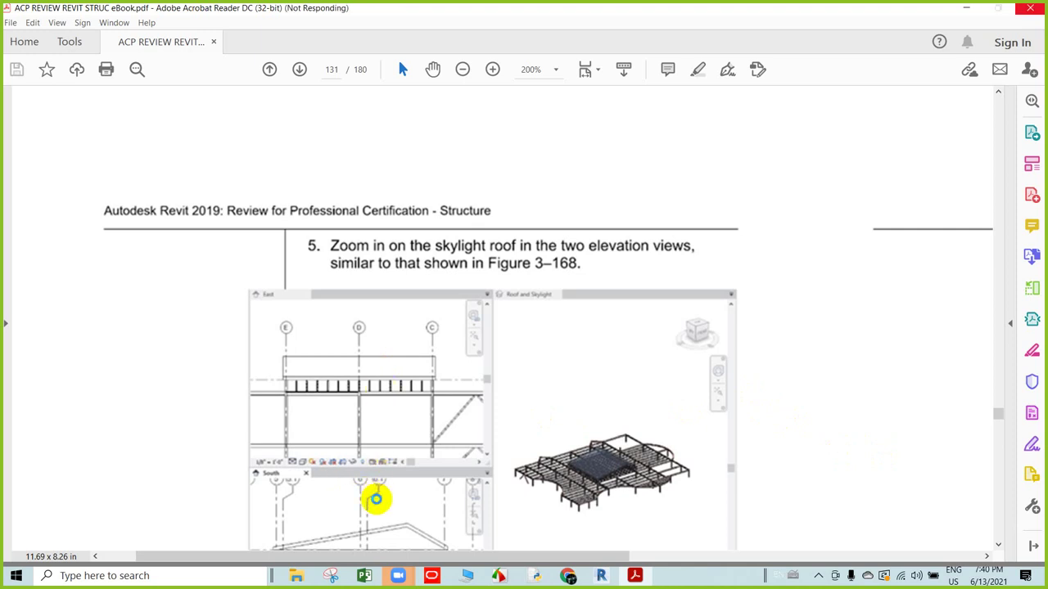
scroll(376, 498, "down", 2)
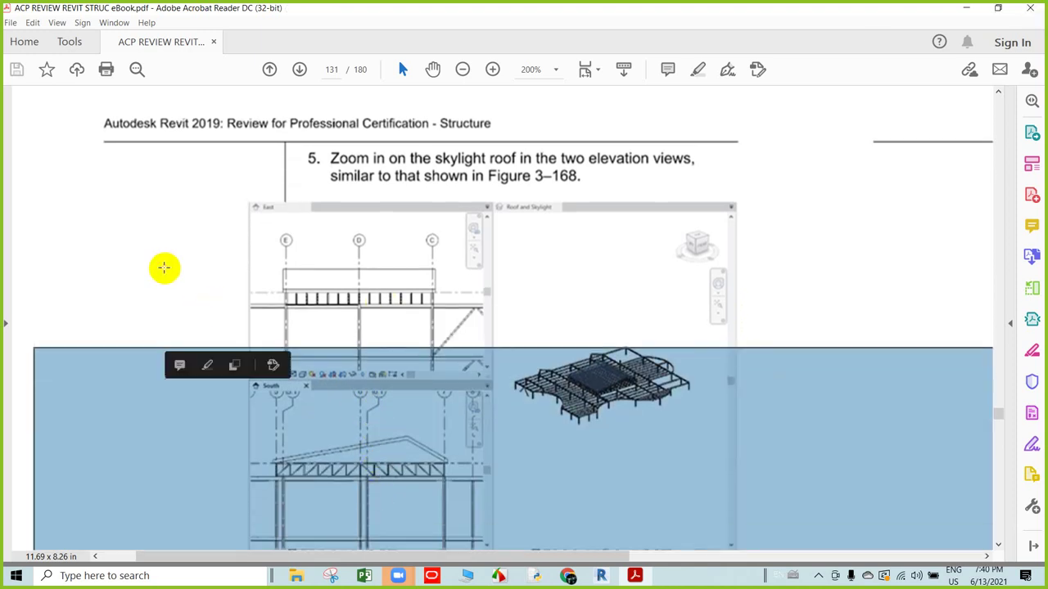
left_click(238, 343)
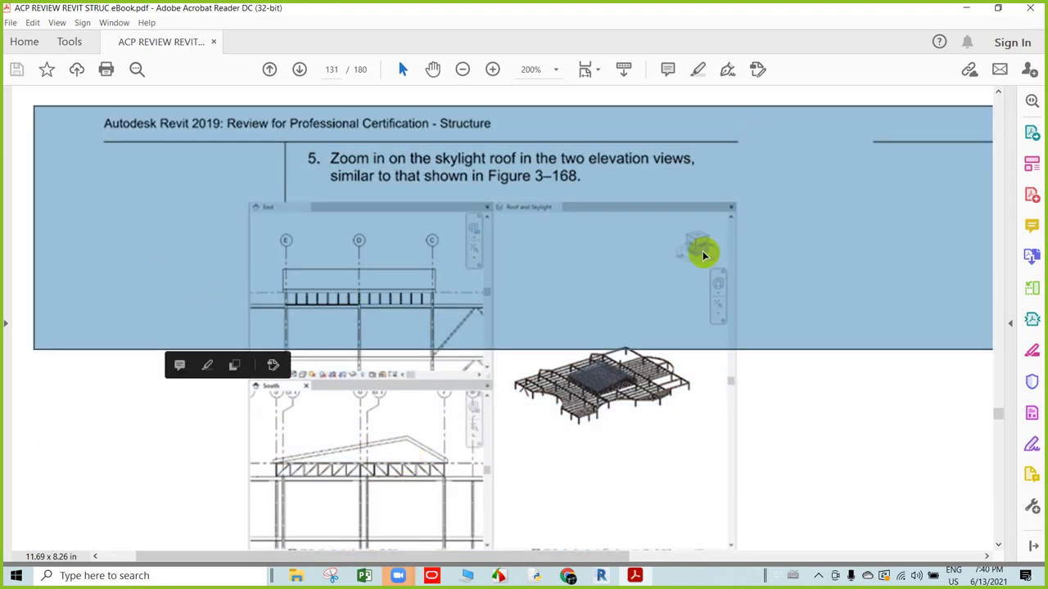
left_click(25, 497)
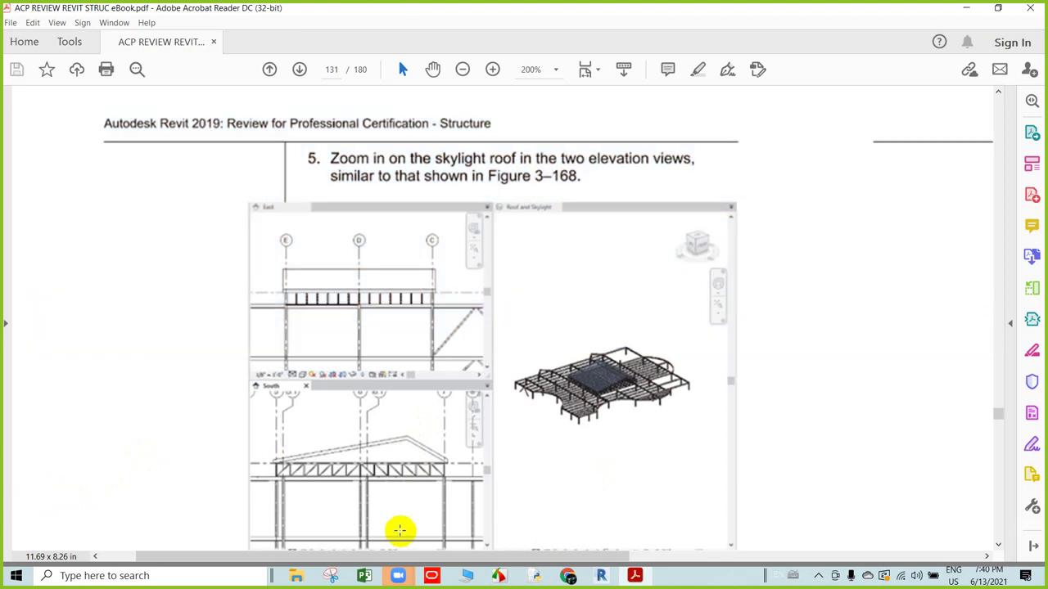
left_click(635, 577)
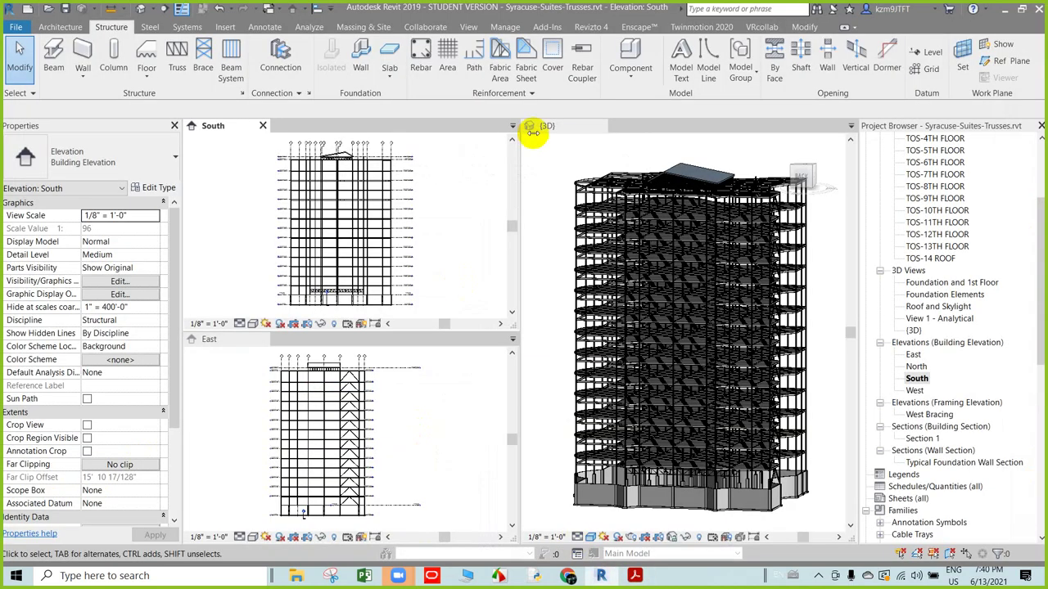
- Zoom the South and East elevations in on the skylight roof trusses, centering the East view
scroll(327, 145, "up", 3)
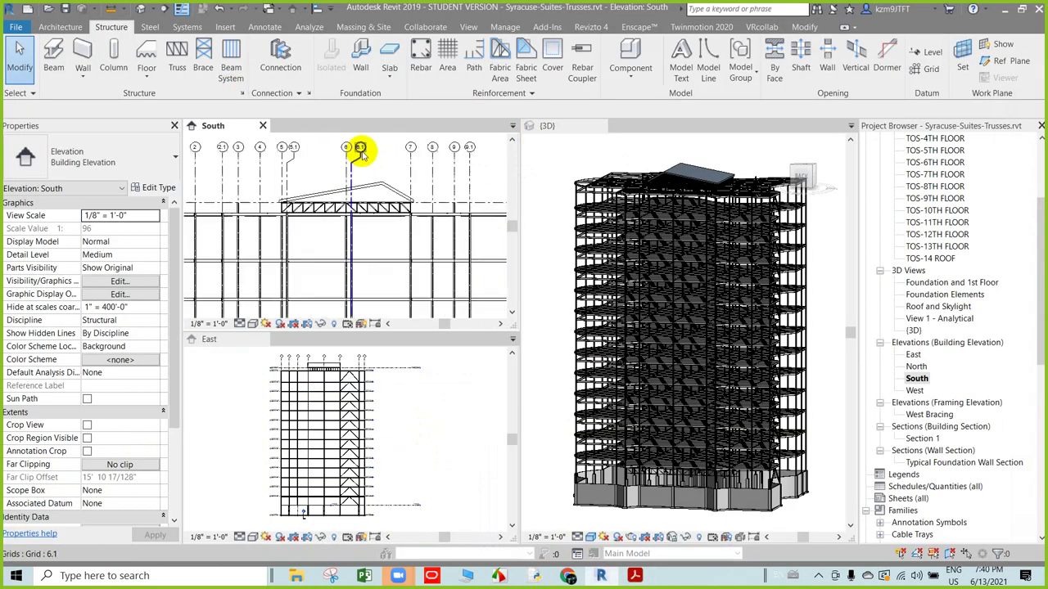
scroll(372, 213, "up", 2)
scroll(374, 228, "up", 2)
scroll(368, 234, "up", 2)
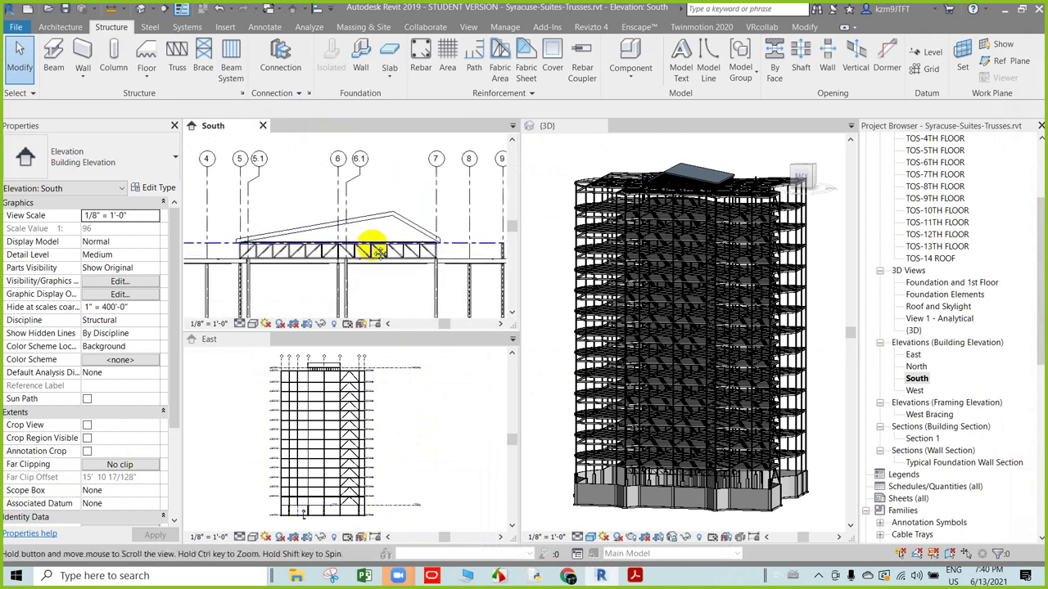
left_click(437, 424)
scroll(331, 364, "up", 3)
scroll(332, 366, "up", 2)
scroll(401, 437, "up", 2)
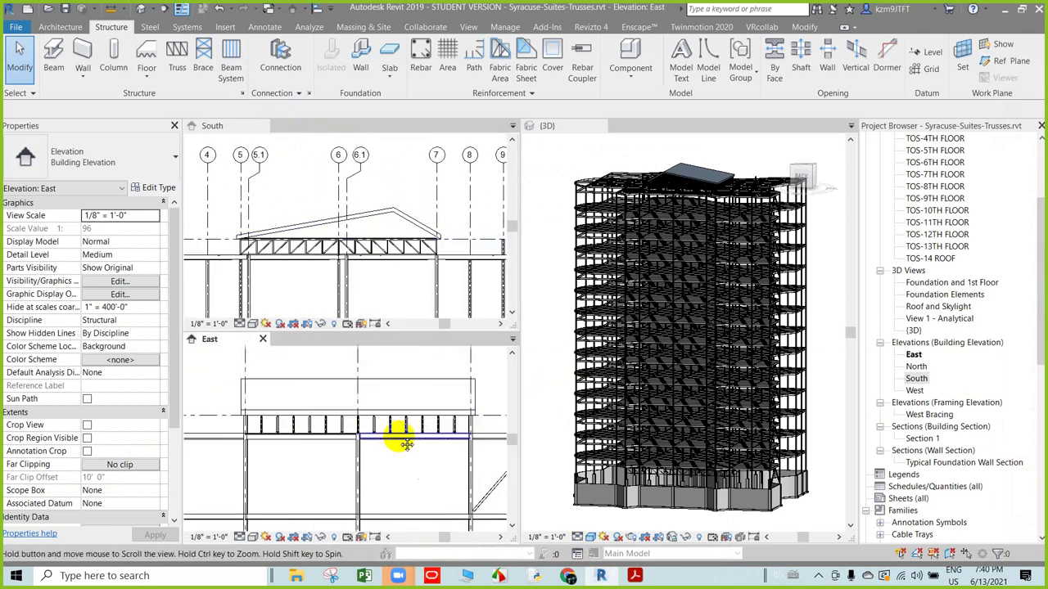
scroll(412, 437, "up", 2)
mouse_move(412, 437)
middle_mouse_down()
mouse_move(371, 469)
mouse_move(374, 480)
middle_mouse_up()
- Zoom the 3D view in on the skylight roof, then bring the ebook back
left_click(645, 165)
scroll(663, 156, "up", 2)
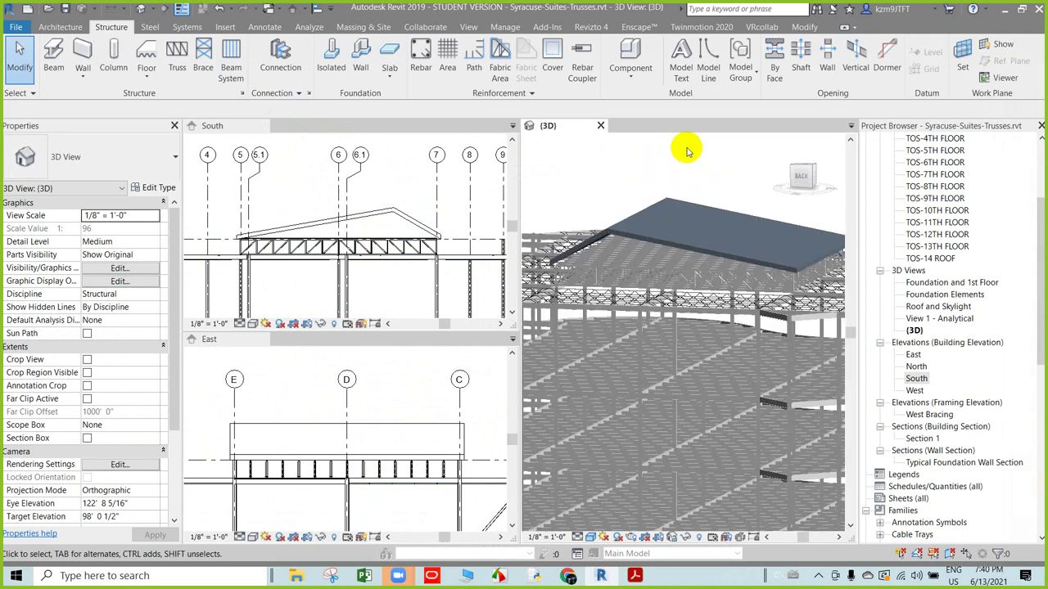
scroll(680, 164, "up", 2)
scroll(654, 213, "up", 2)
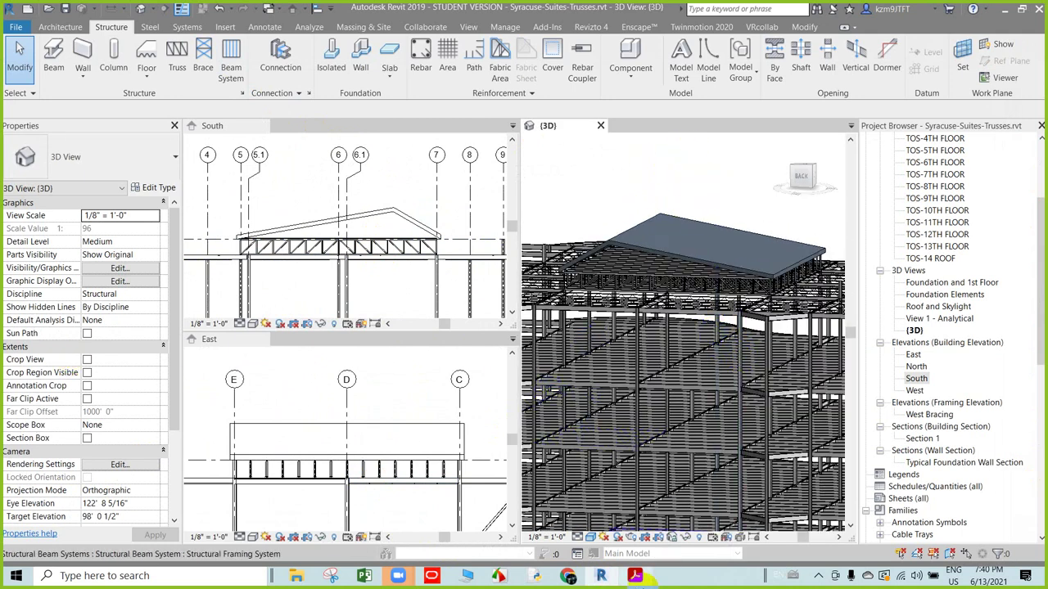
left_click(634, 576)
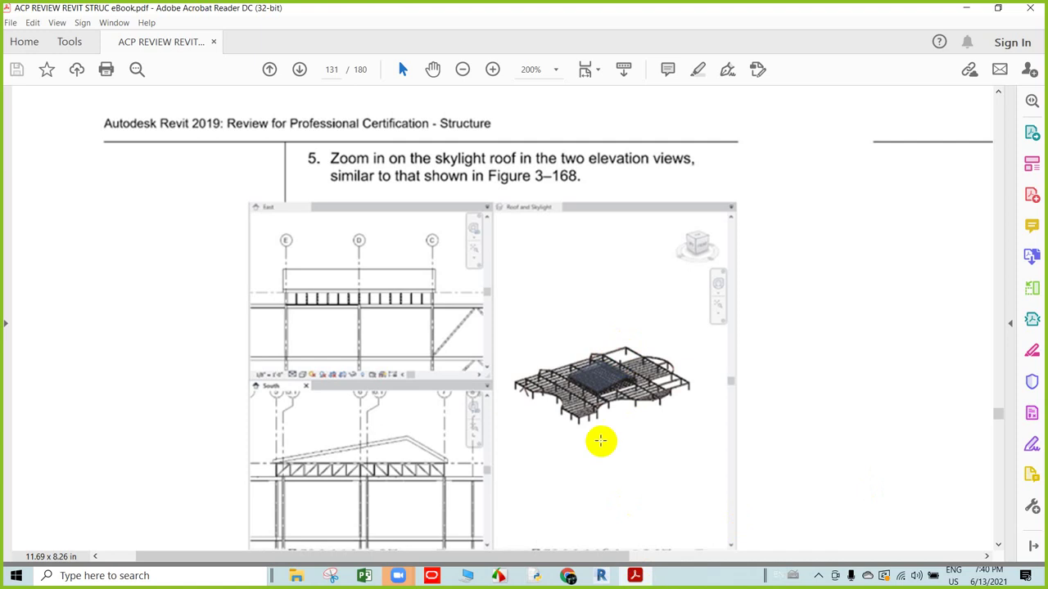
- Read ebook steps 6–8 on selecting the trusses and attaching them to the roof
scroll(598, 440, "down", 2)
scroll(596, 400, "down", 1)
scroll(596, 439, "down", 1)
right_click(597, 498)
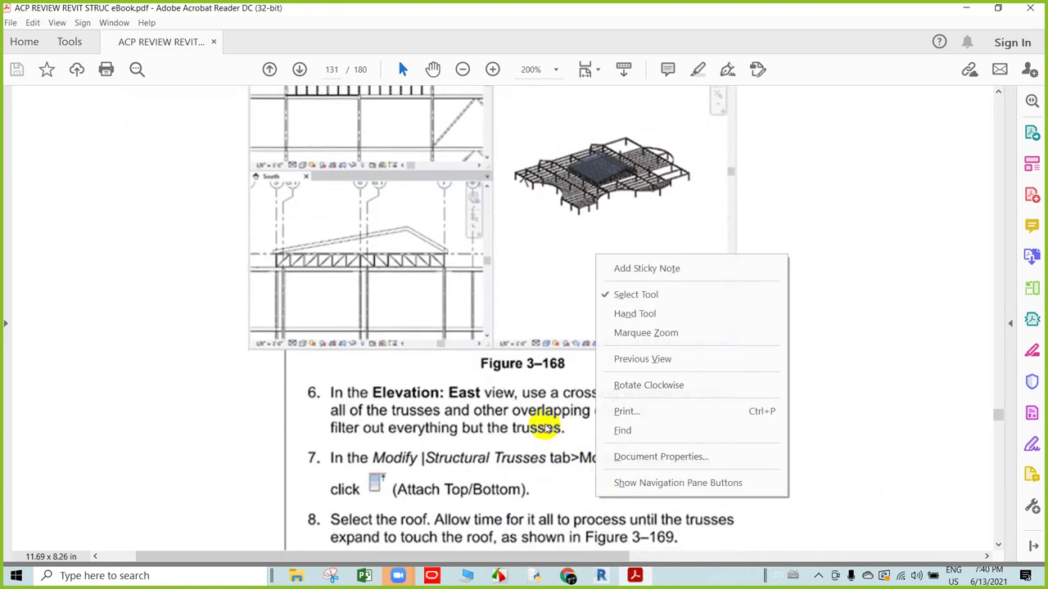
left_click(206, 401)
scroll(570, 397, "down", 2)
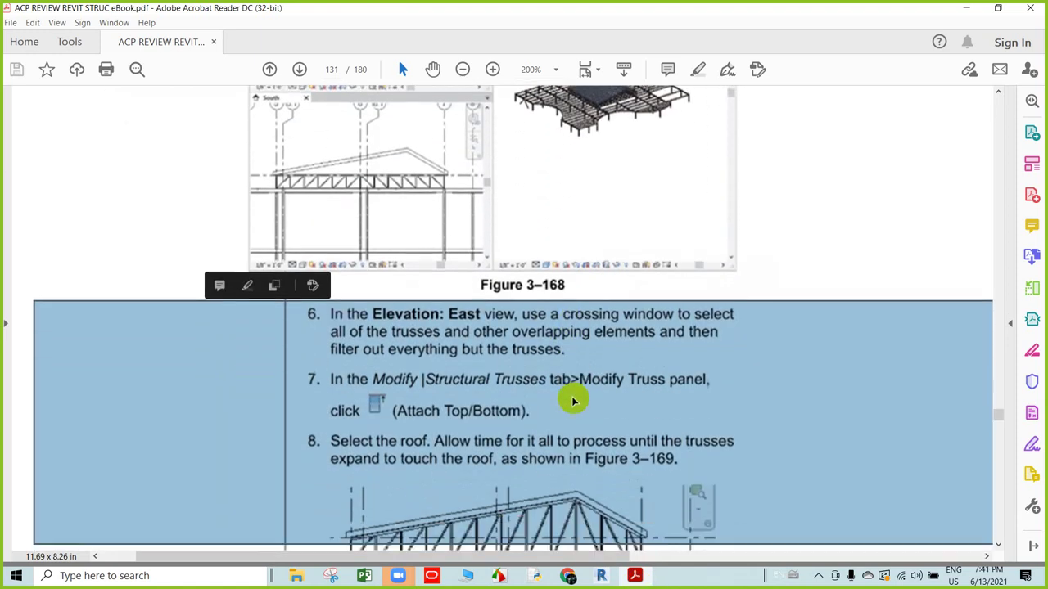
scroll(573, 397, "down", 1)
scroll(573, 397, "down", 1)
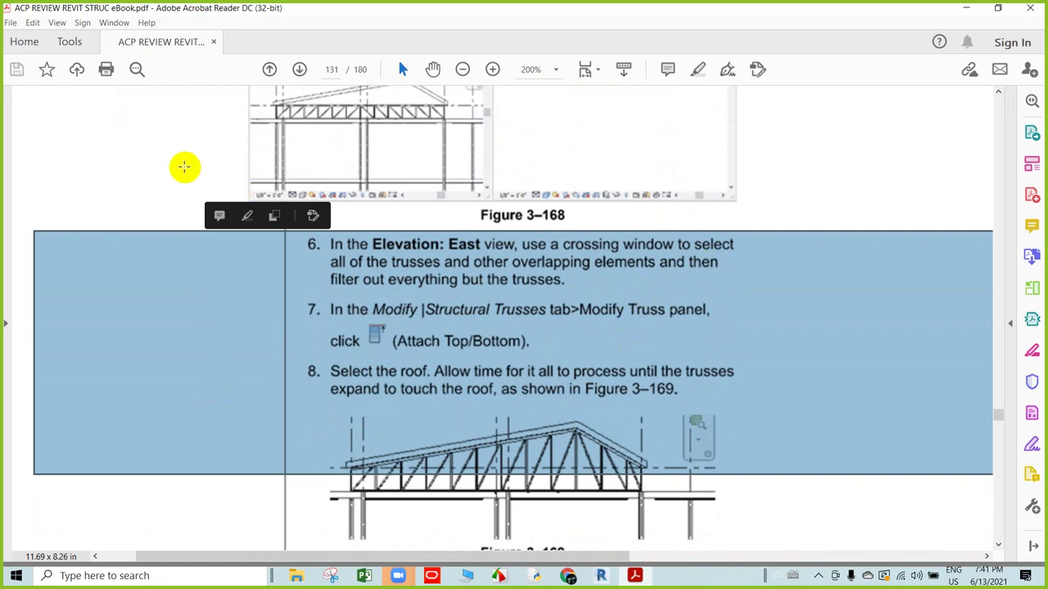
left_click(164, 168)
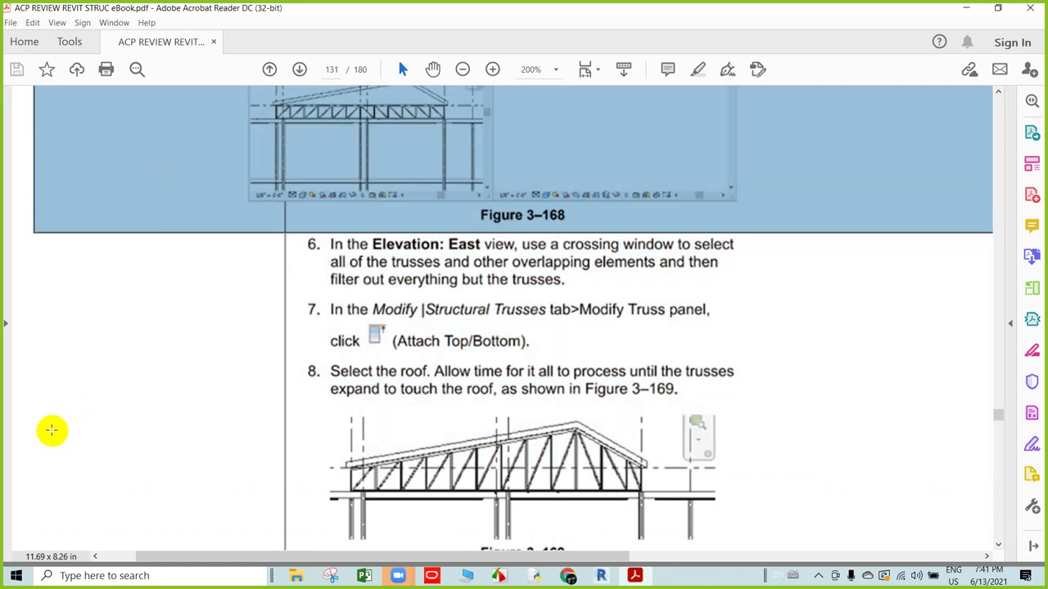
left_click(29, 413)
left_click(23, 410)
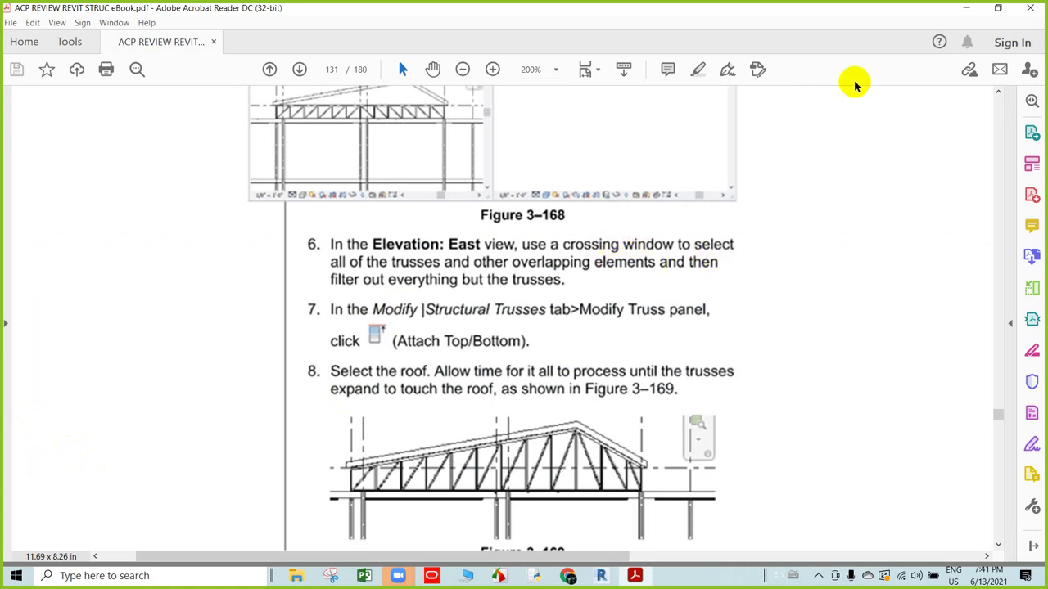
left_click(968, 8)
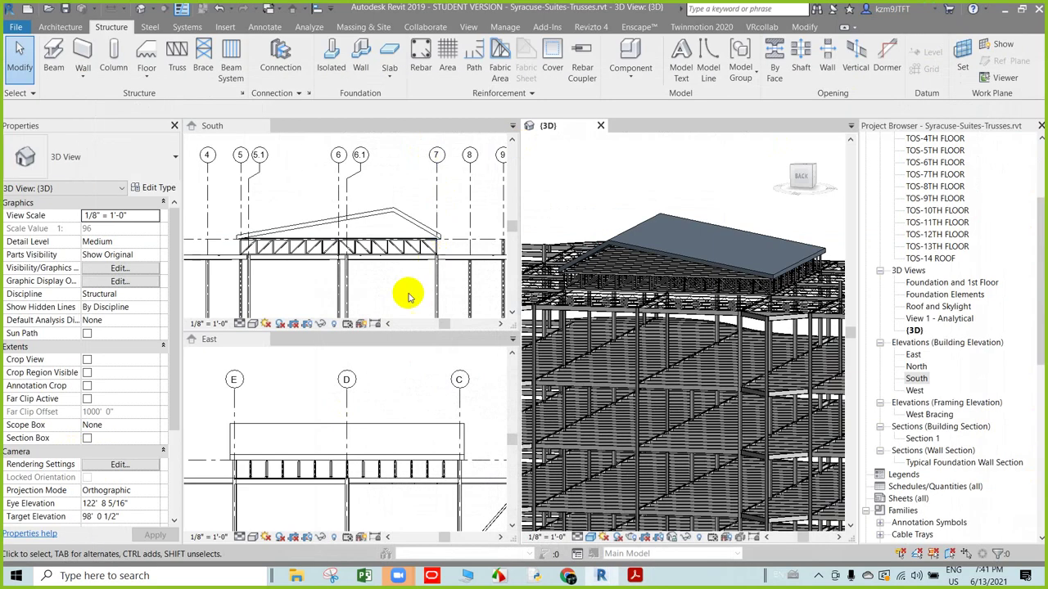
- Crossing-select the 107 elements around the skylight roof trusses in the East elevation and open Filter
left_click(282, 401)
scroll(286, 401, "down", 2)
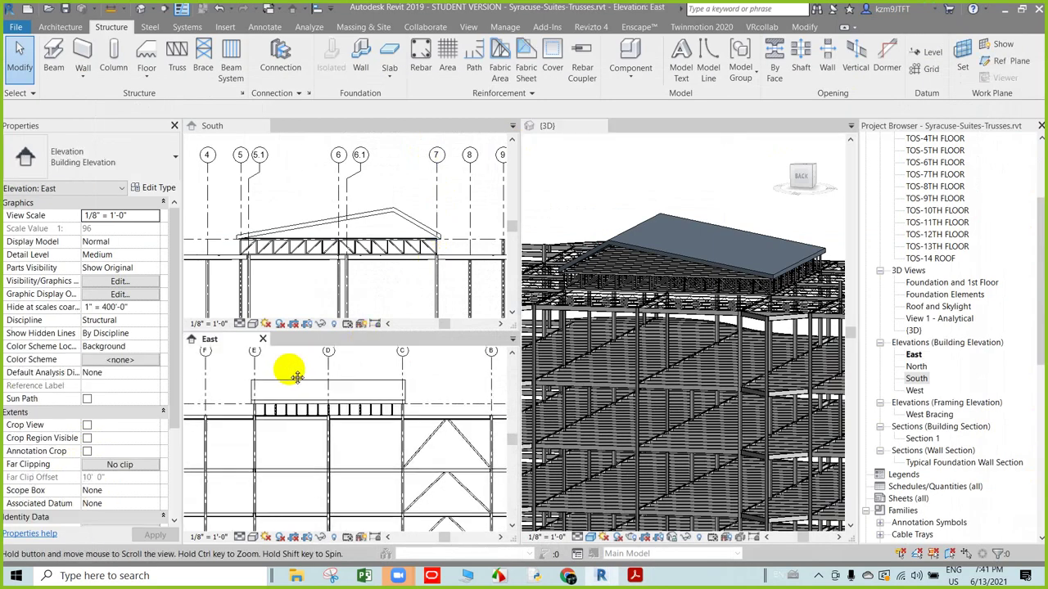
middle_click_drag(286, 401, 282, 372)
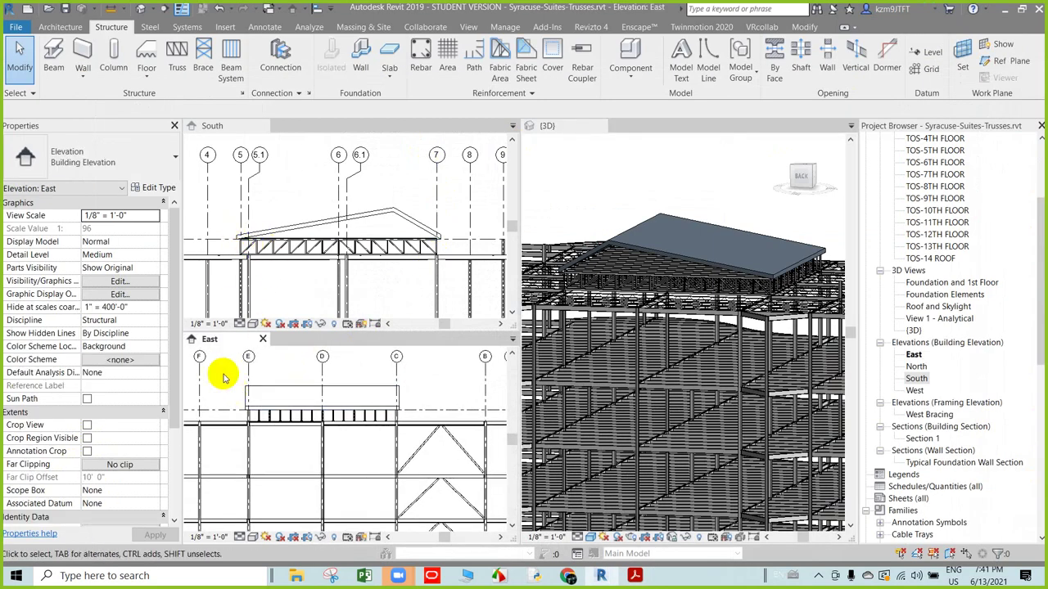
left_click_drag(223, 370, 473, 475)
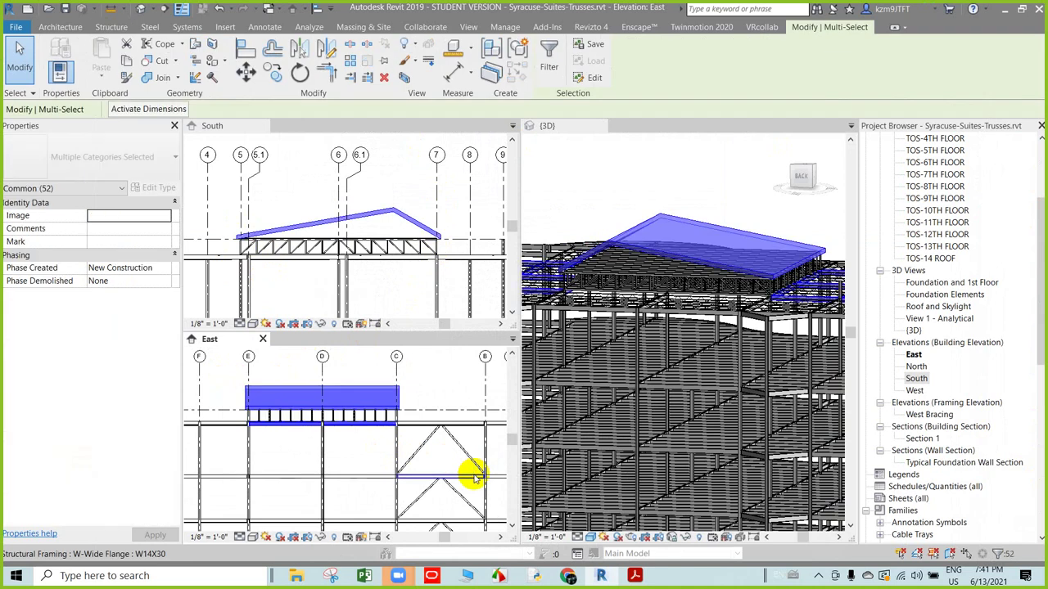
left_click(219, 388)
mouse_move(408, 439)
left_mouse_down()
mouse_move(342, 396)
mouse_move(223, 377)
left_mouse_up()
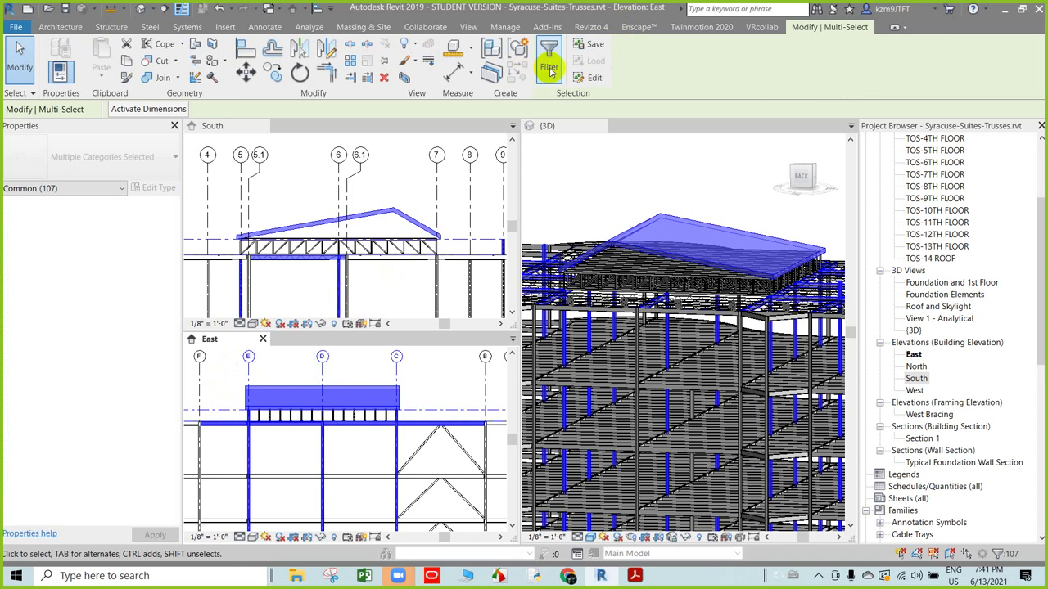
left_click(548, 58)
- Filter the selection down to the 15 Structural Trusses and start Attach Top/Bottom
left_click(619, 140)
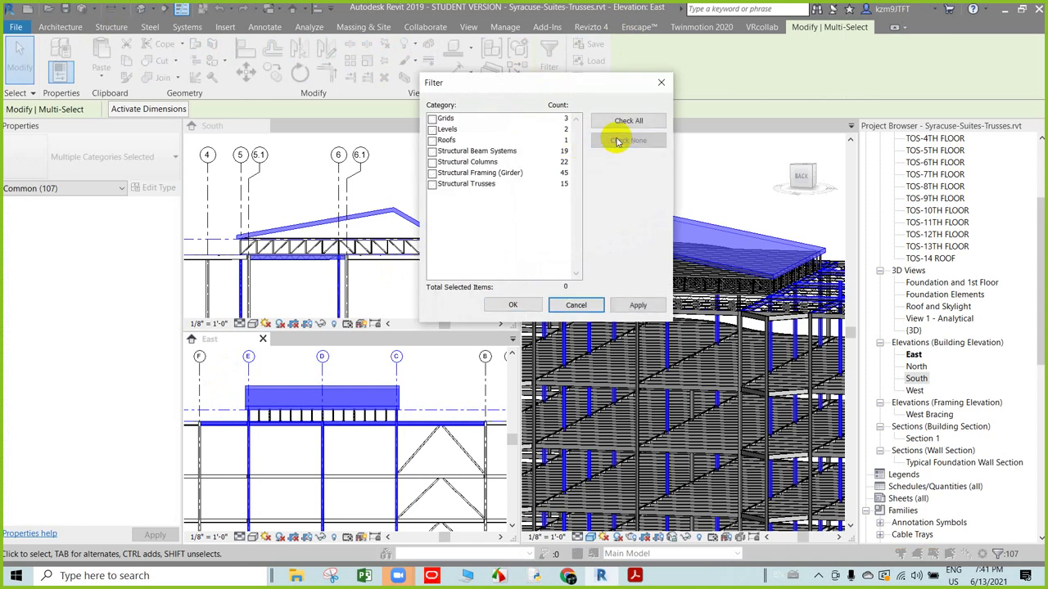
left_click(431, 185)
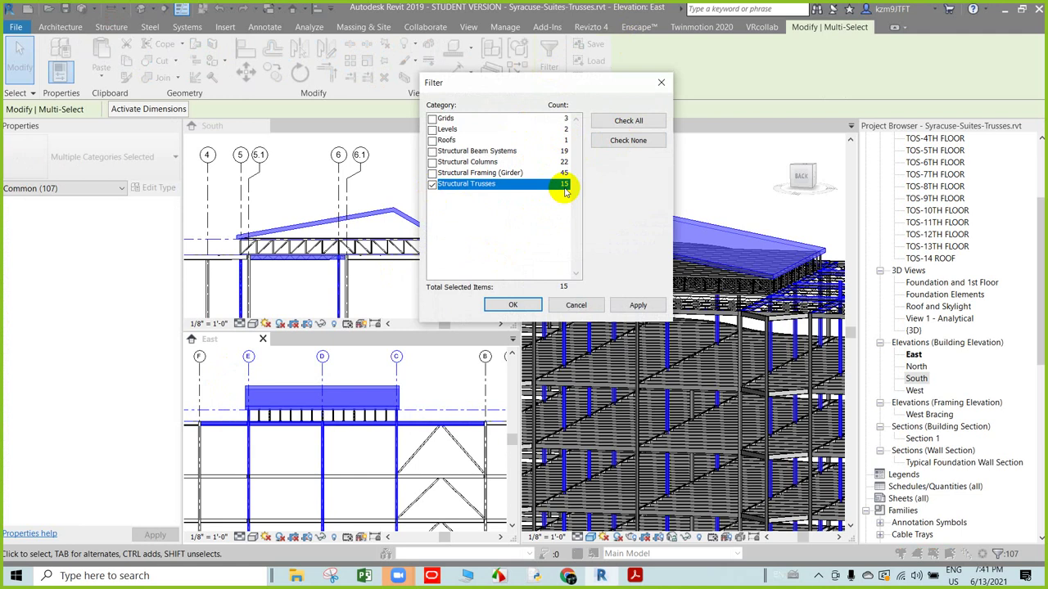
left_click(636, 304)
left_click(512, 305)
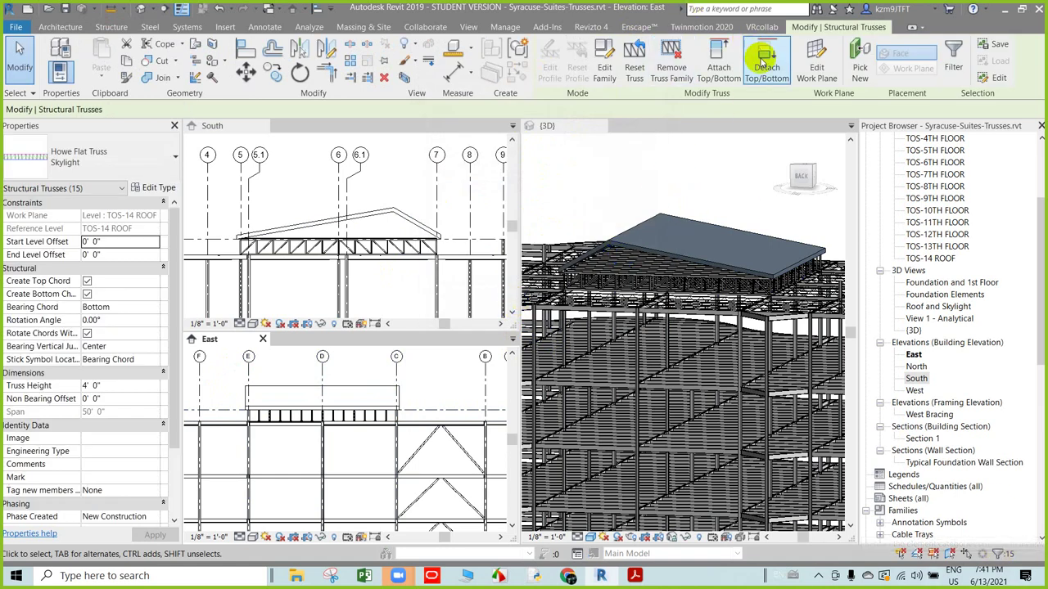
left_click(716, 64)
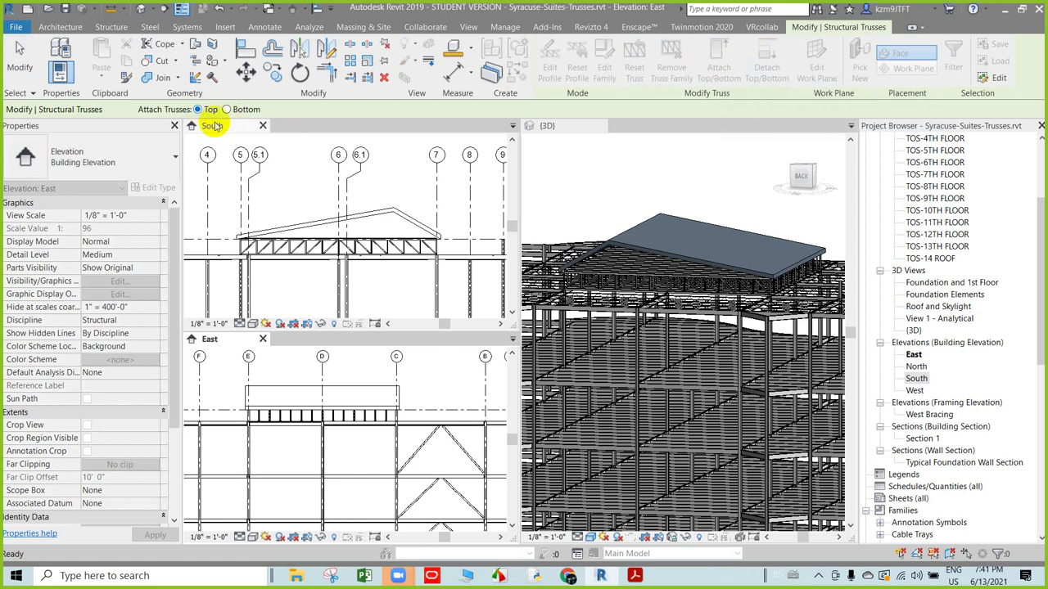
left_click(634, 576)
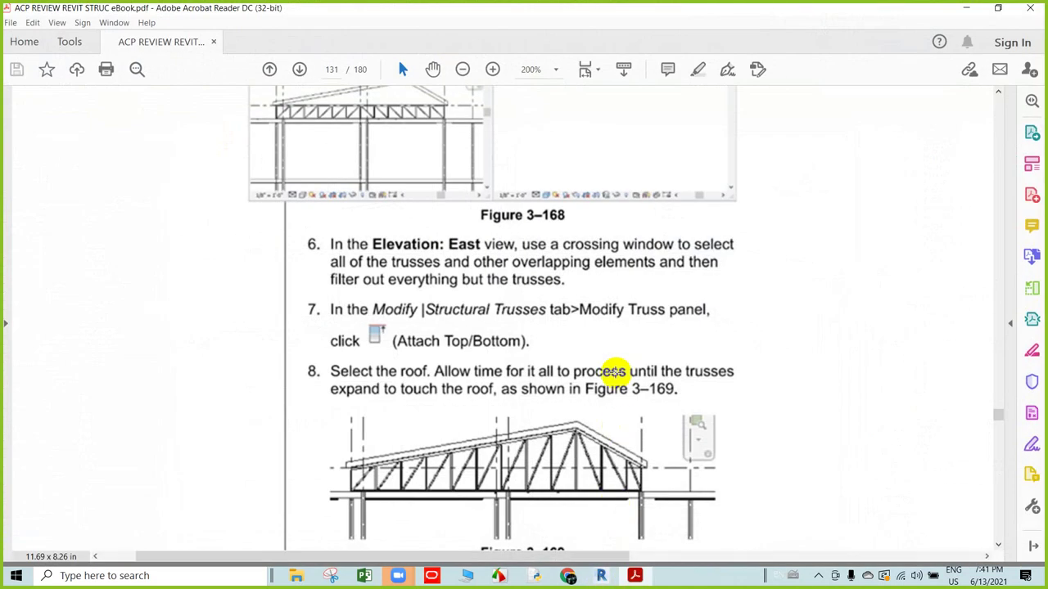
- Review Figure 3–169 and steps 9–10 of the truss exercise, then minimize Acrobat Reader
scroll(613, 374, "down", 1)
scroll(614, 374, "down", 1)
scroll(609, 379, "down", 1)
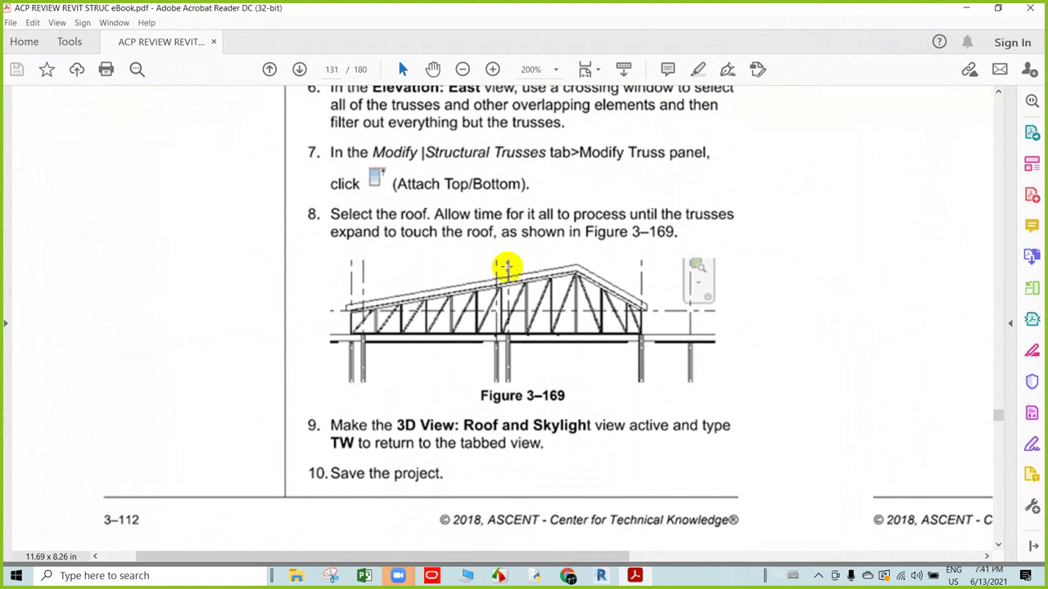
scroll(489, 233, "up", 1)
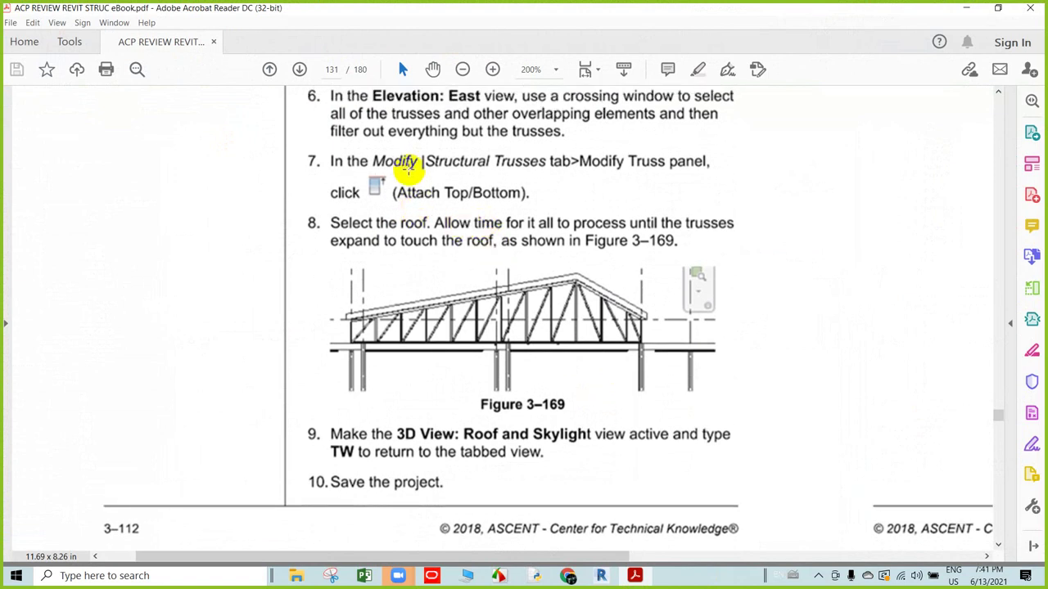
scroll(407, 176, "up", 1)
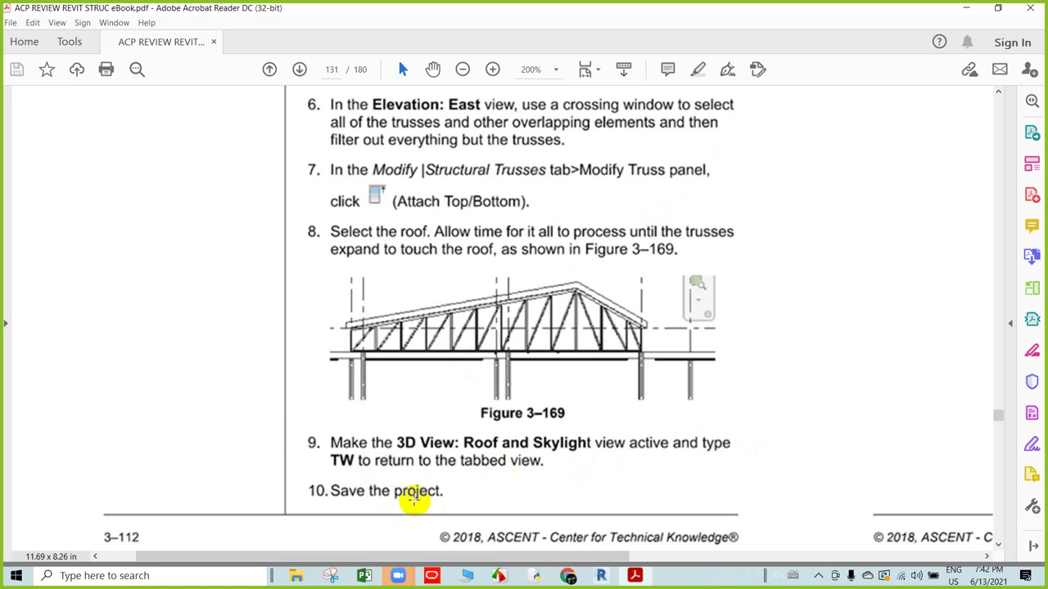
left_click(966, 8)
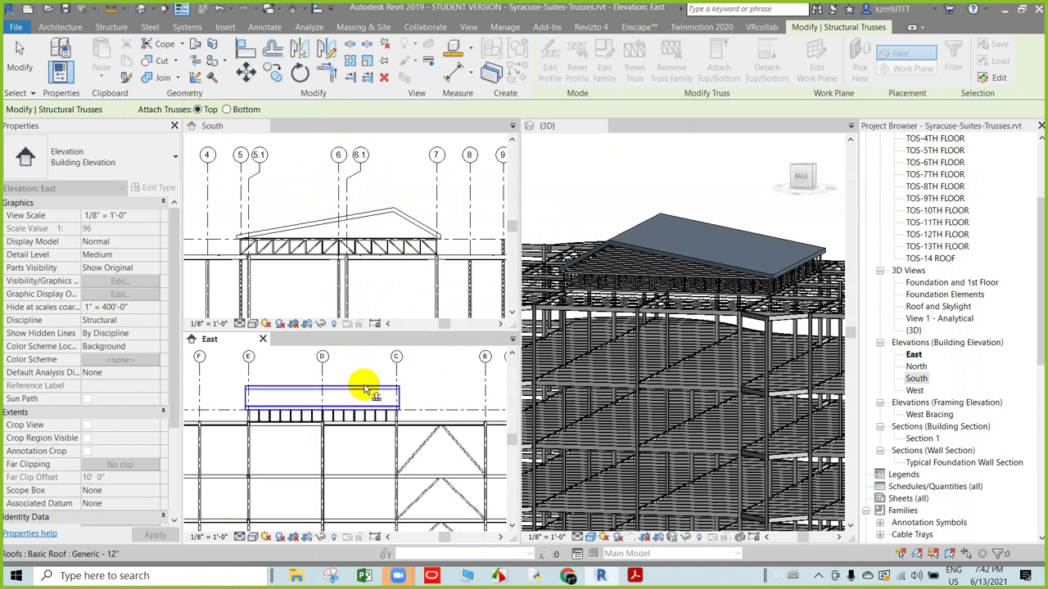
- Attach the tops of the Howe flat skylight trusses to the sloped skylight roof in the East elevation
left_click(362, 384)
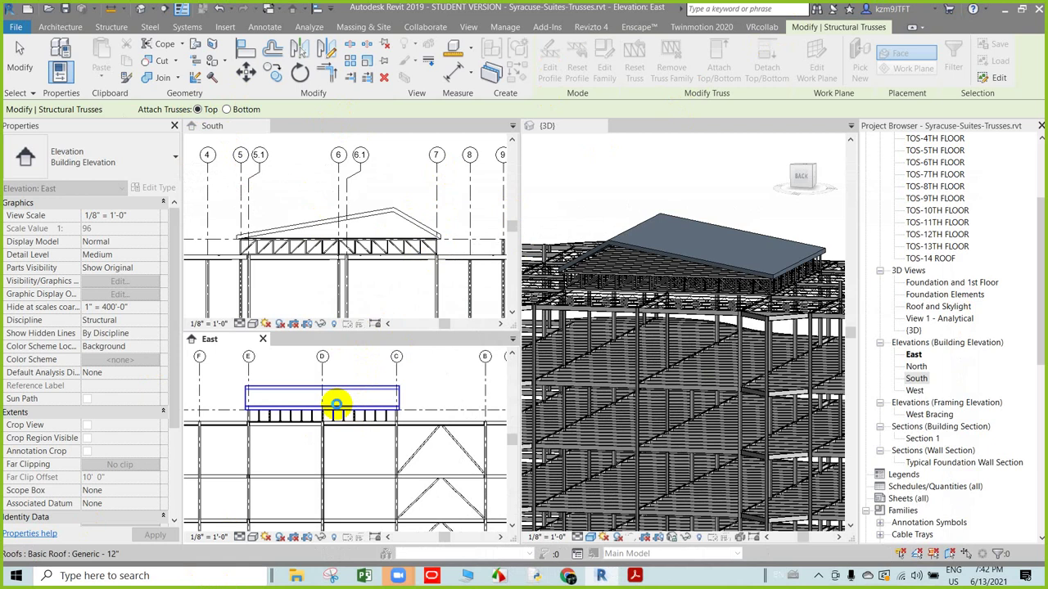
left_click(335, 404)
left_click(335, 404)
left_click(336, 404)
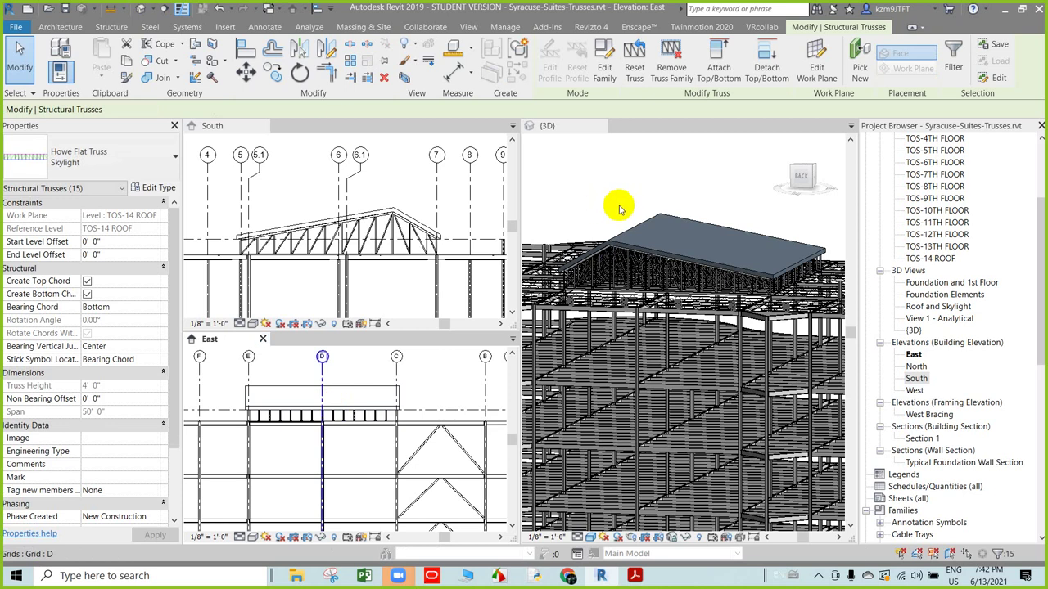
- Make the {3D} view active and zoom in on the attached roof trusses
left_click(549, 125)
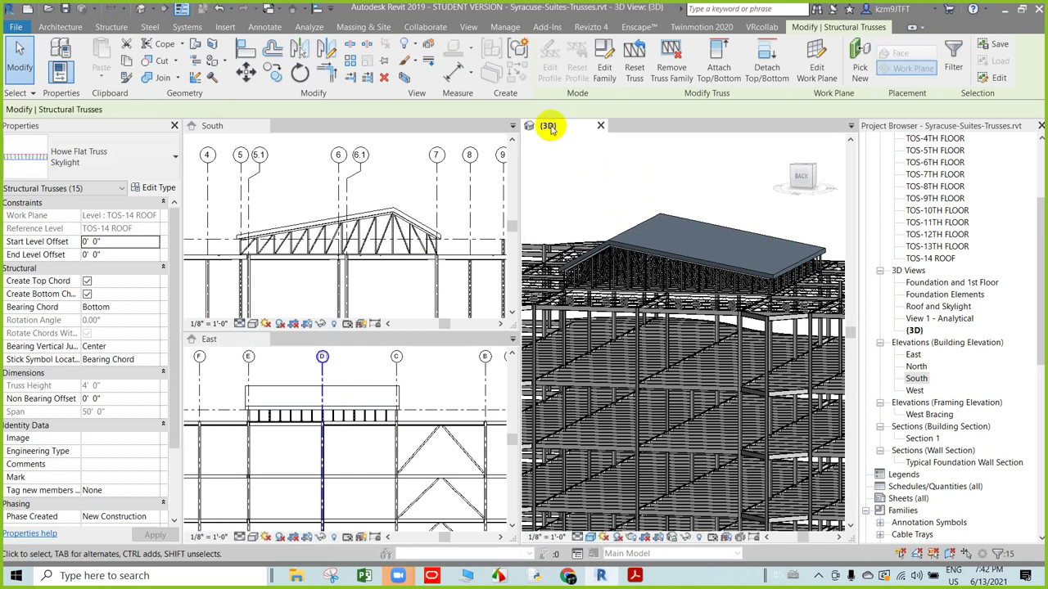
scroll(671, 282, "up", 2)
scroll(675, 286, "up", 2)
scroll(646, 271, "up", 2)
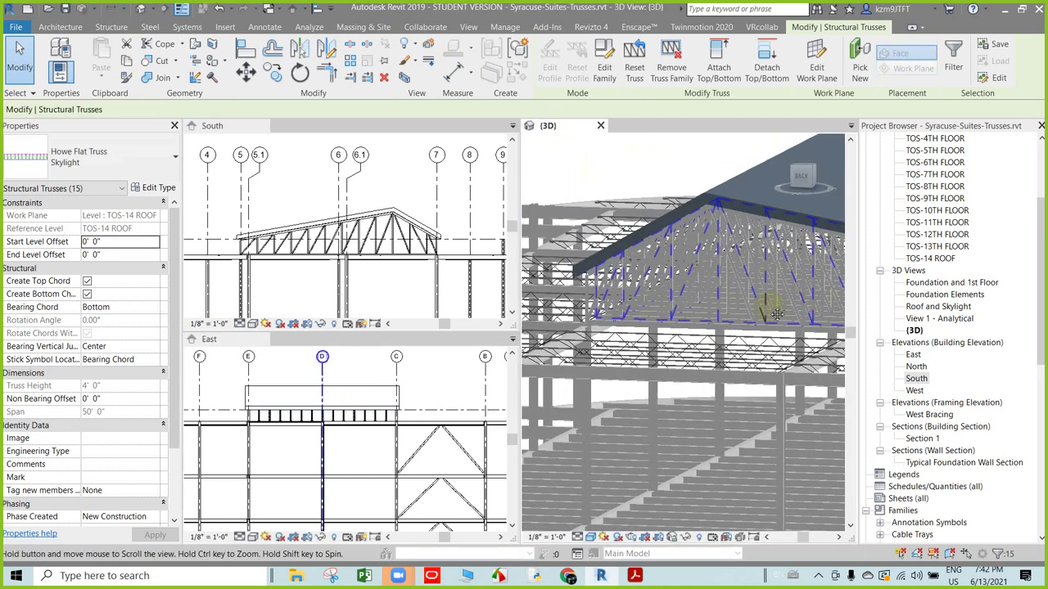
scroll(586, 239, "up", 2)
scroll(586, 239, "up", 1)
scroll(593, 234, "up", 1)
scroll(605, 225, "up", 1)
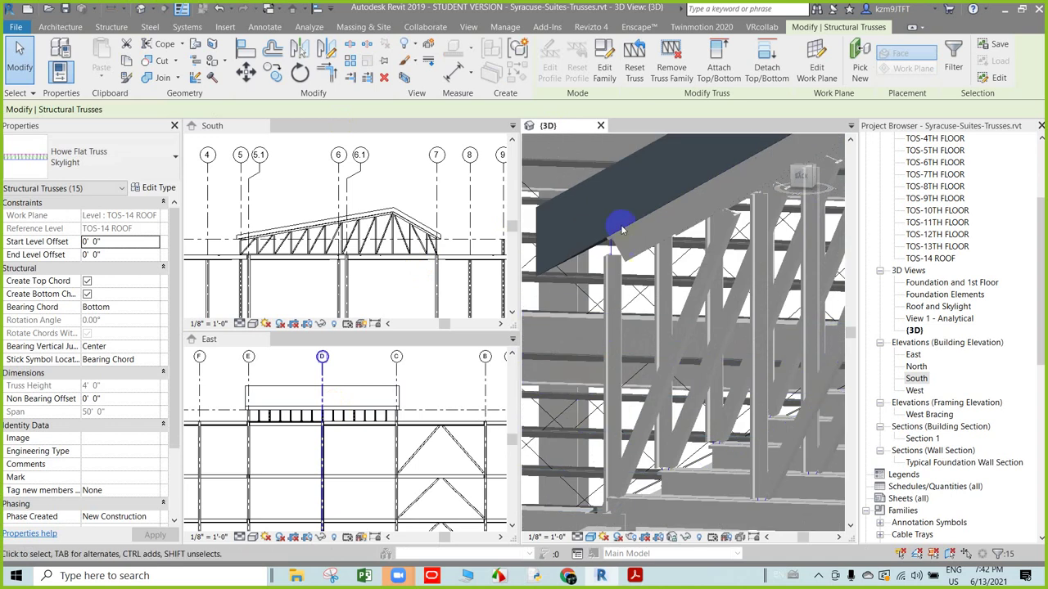
scroll(608, 202, "up", 1)
scroll(646, 206, "down", 1)
scroll(680, 211, "down", 1)
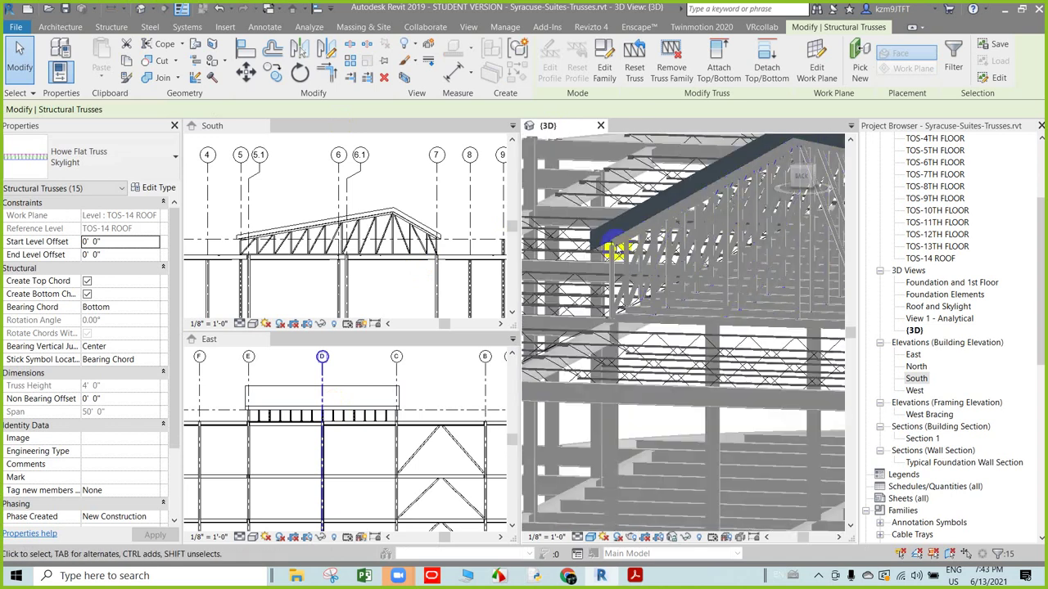
scroll(679, 209, "up", 2)
scroll(678, 205, "up", 1)
- Orbit and pan around the building to inspect the trusses under the roof, clearing the selection
mouse_move(678, 204)
middle_mouse_down("shift")
mouse_move(601, 300)
mouse_move(617, 323)
middle_mouse_up("shift")
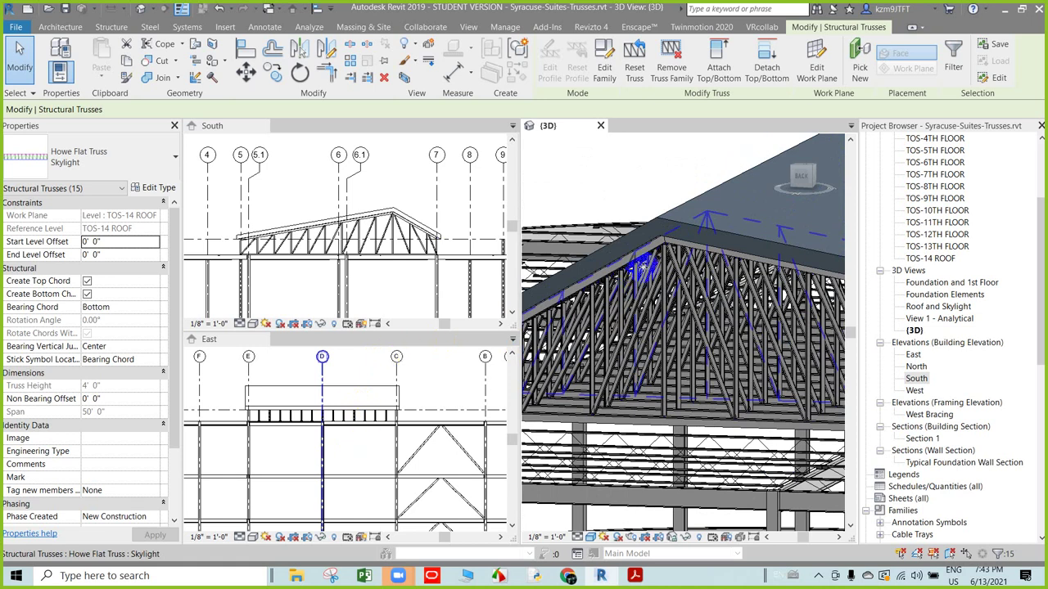
scroll(676, 242, "down", 2)
scroll(676, 243, "up", 2)
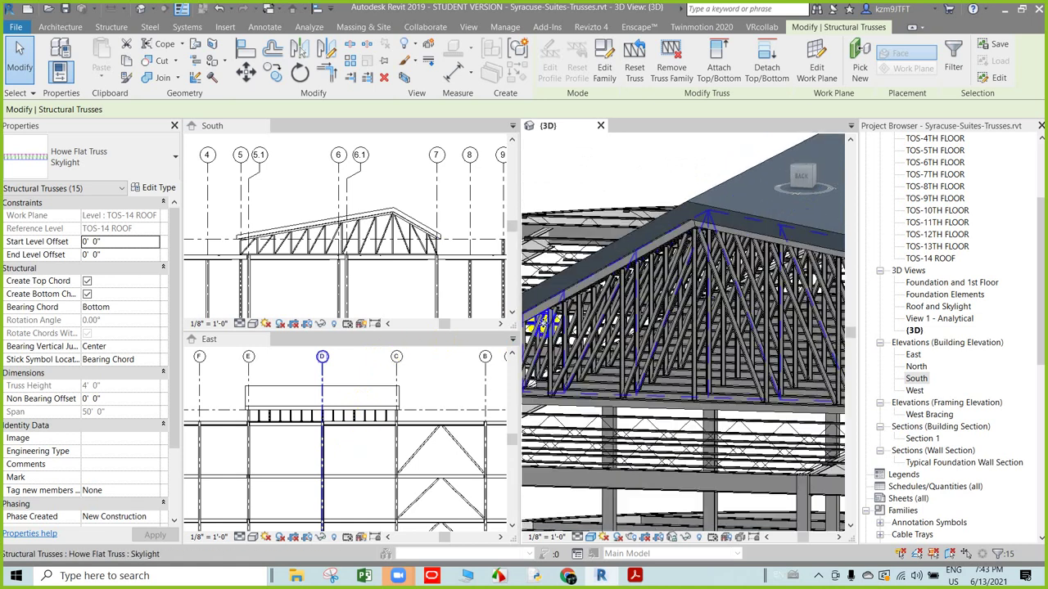
mouse_move(794, 252)
middle_mouse_down()
mouse_move(777, 296)
mouse_move(652, 237)
middle_mouse_up()
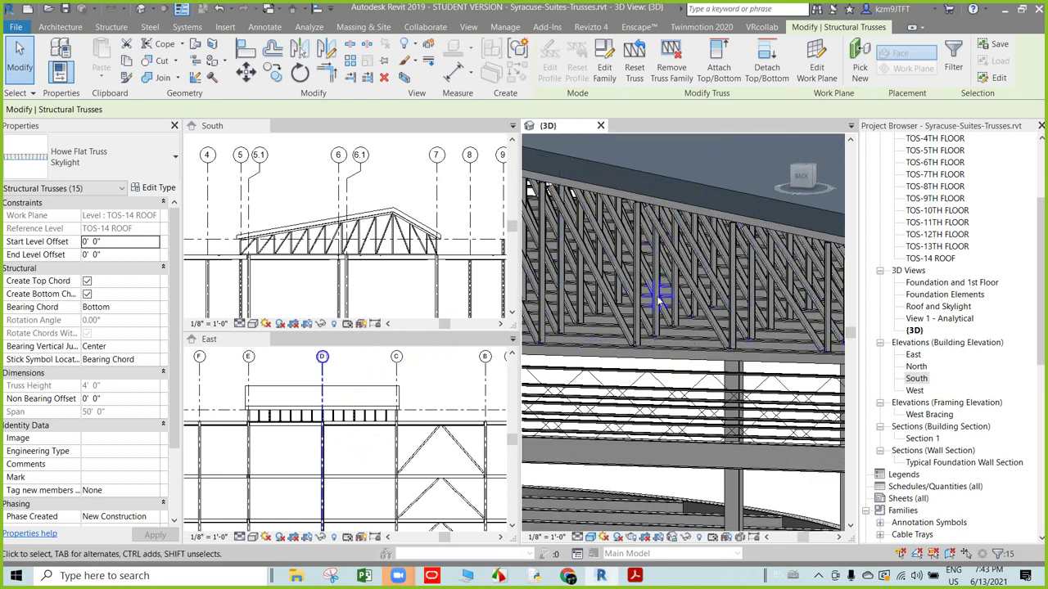
scroll(673, 228, "up", 1)
scroll(687, 278, "up", 1)
scroll(691, 287, "down", 1)
scroll(690, 282, "down", 1)
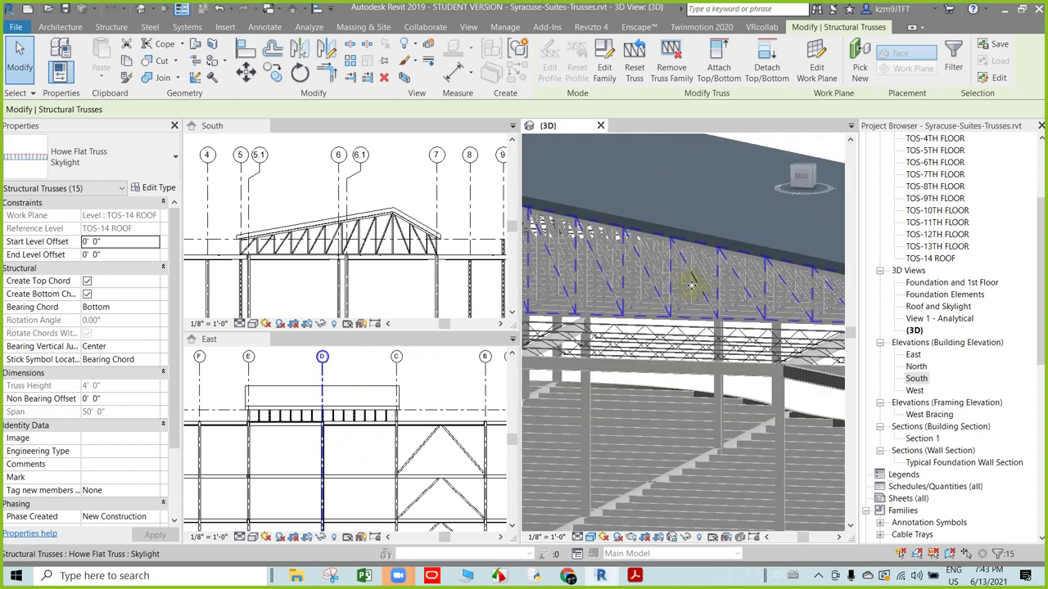
scroll(683, 311, "down", 1)
mouse_move(679, 328)
middle_mouse_down()
mouse_move(689, 385)
mouse_move(605, 304)
mouse_move(678, 303)
middle_mouse_up()
left_click(620, 187)
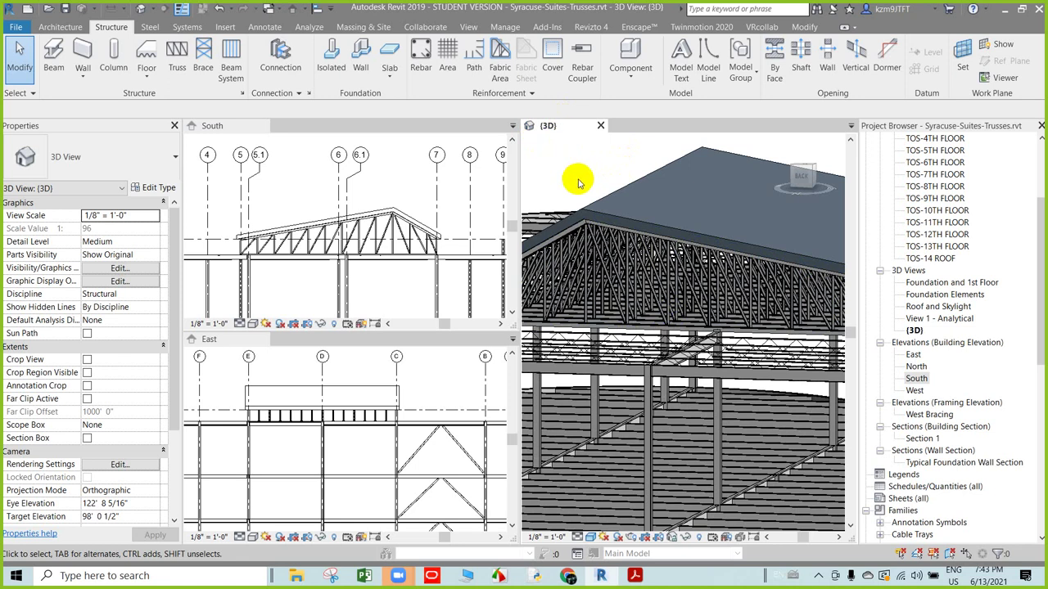
mouse_move(553, 163)
middle_mouse_down("shift")
mouse_move(643, 214)
mouse_move(603, 196)
middle_mouse_up("shift")
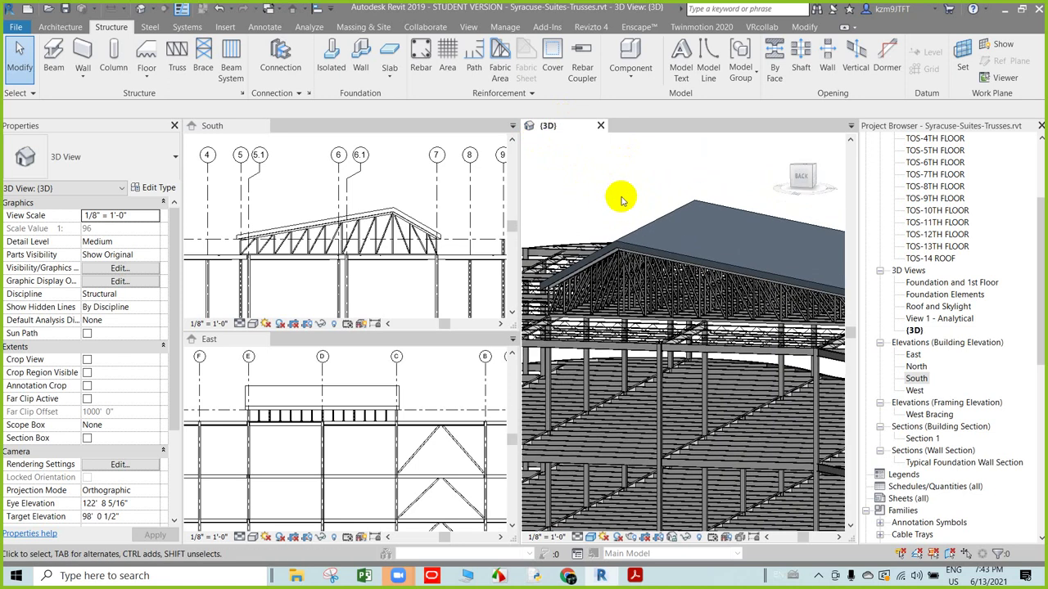
- Switch the tiled views to tabbed views with TW, then orbit to a side view of the roof
key("t")
key("w")
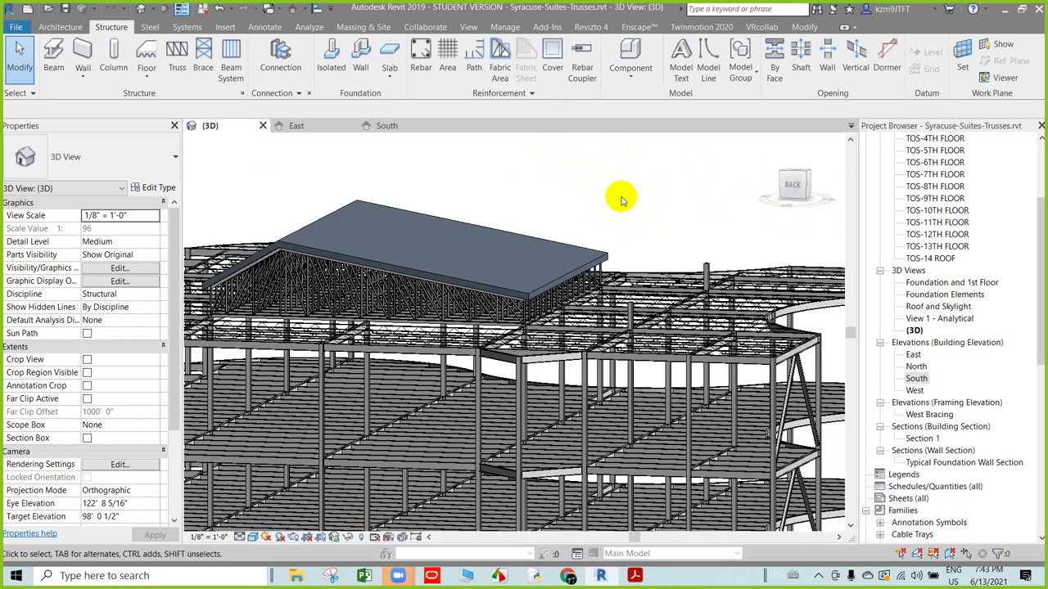
mouse_move(444, 175)
middle_mouse_down("shift")
mouse_move(515, 194)
mouse_move(498, 194)
middle_mouse_up("shift")
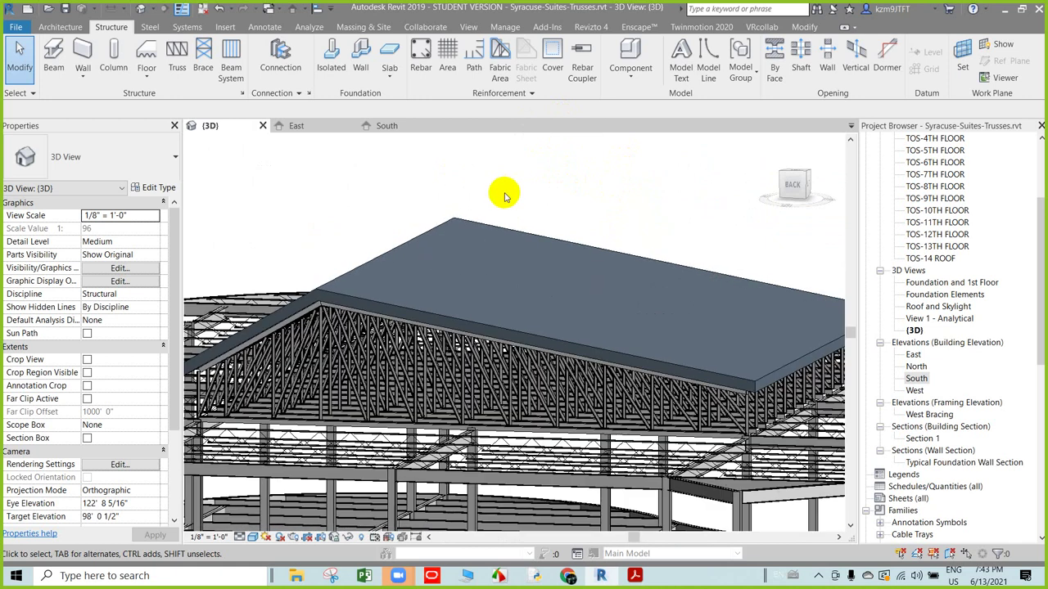
- In the Acrobat ebook, scroll to section 3.13 Create and Modify Floors
left_click(634, 576)
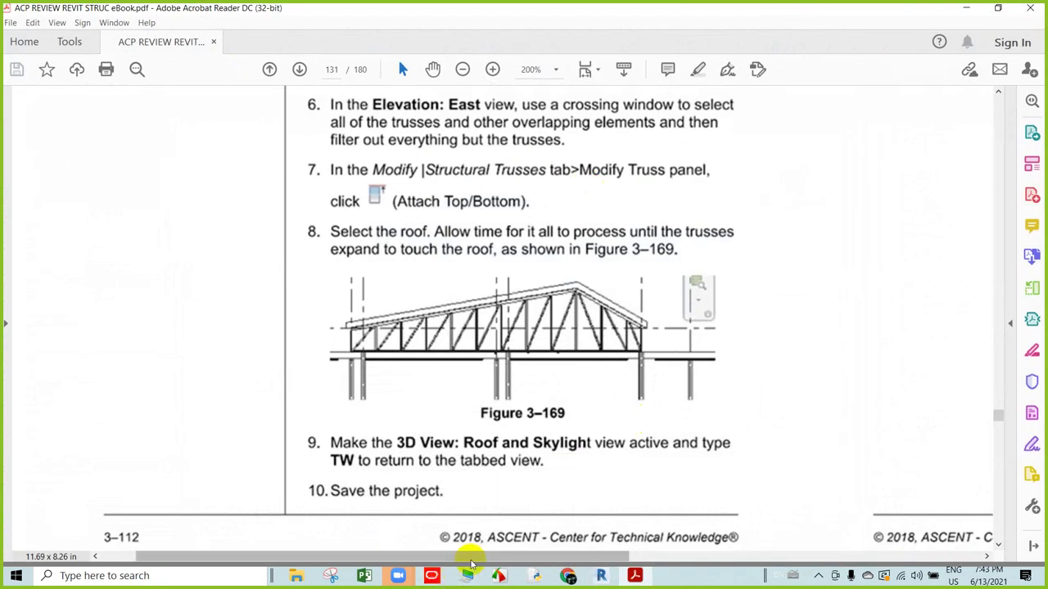
left_click_drag(467, 557, 812, 563)
scroll(650, 285, "up", 2)
scroll(639, 243, "up", 2)
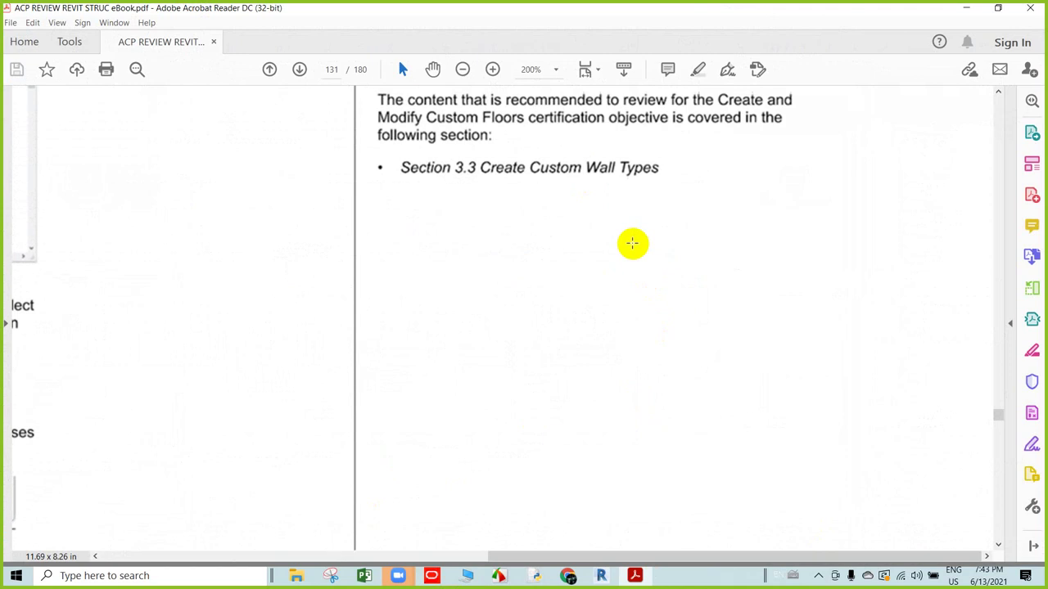
scroll(631, 243, "up", 2)
scroll(612, 256, "up", 3)
scroll(596, 264, "up", 2)
scroll(597, 280, "up", 2)
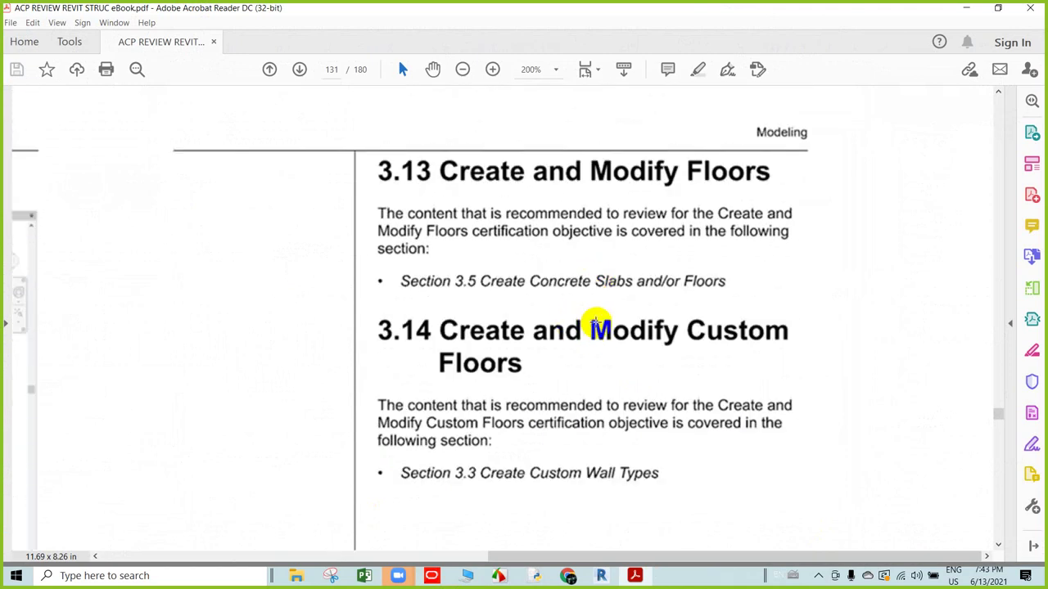
- Back in the {3D} view, zoom and pan in close on the skylight roof trusses
left_click(603, 578)
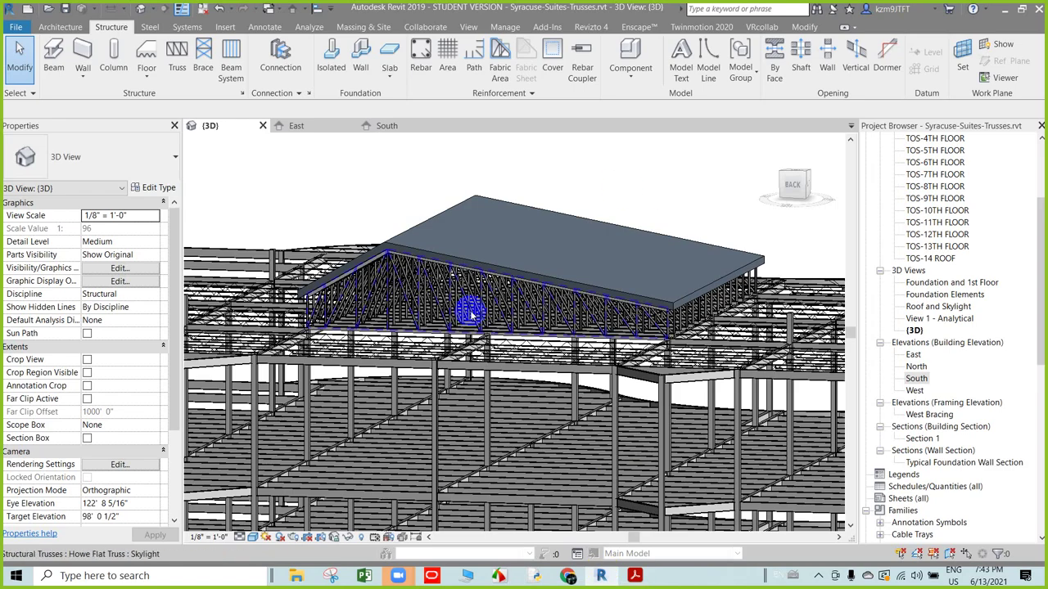
scroll(339, 217, "up", 5)
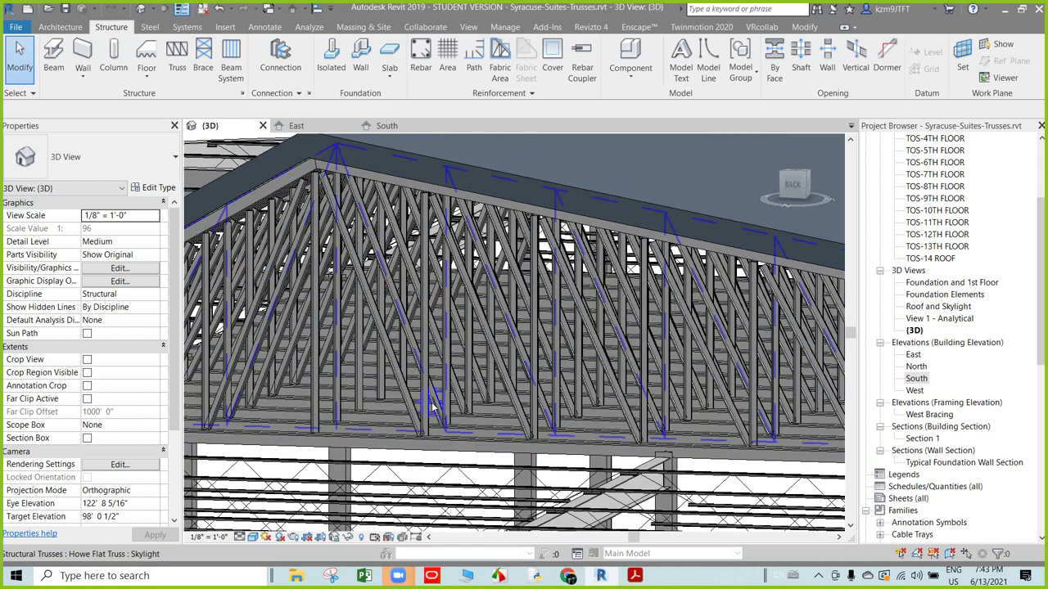
middle_click_drag(342, 201, 481, 193)
scroll(367, 314, "up", 5)
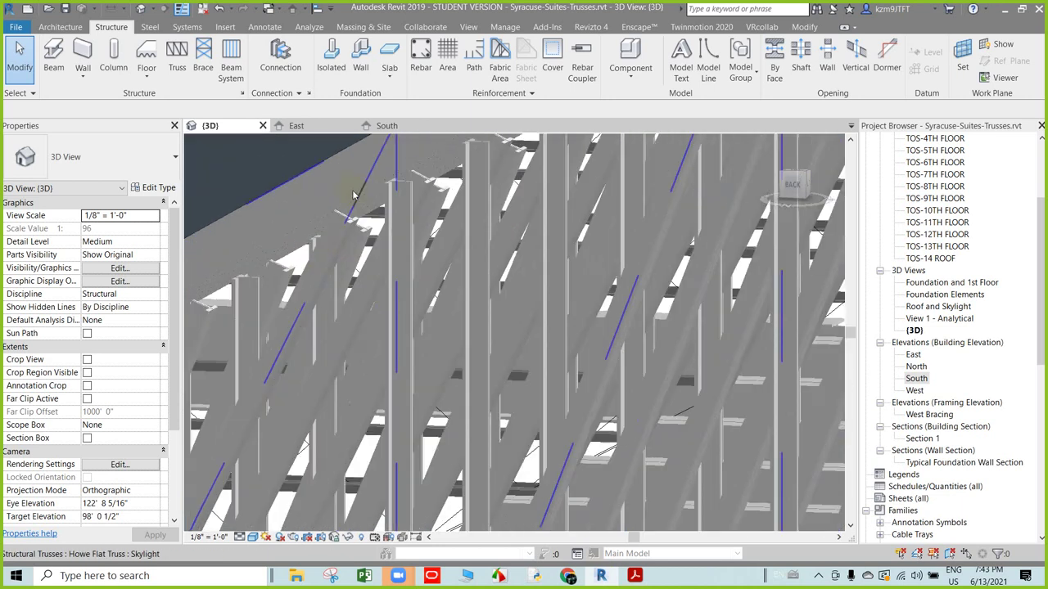
scroll(374, 257, "down", 2)
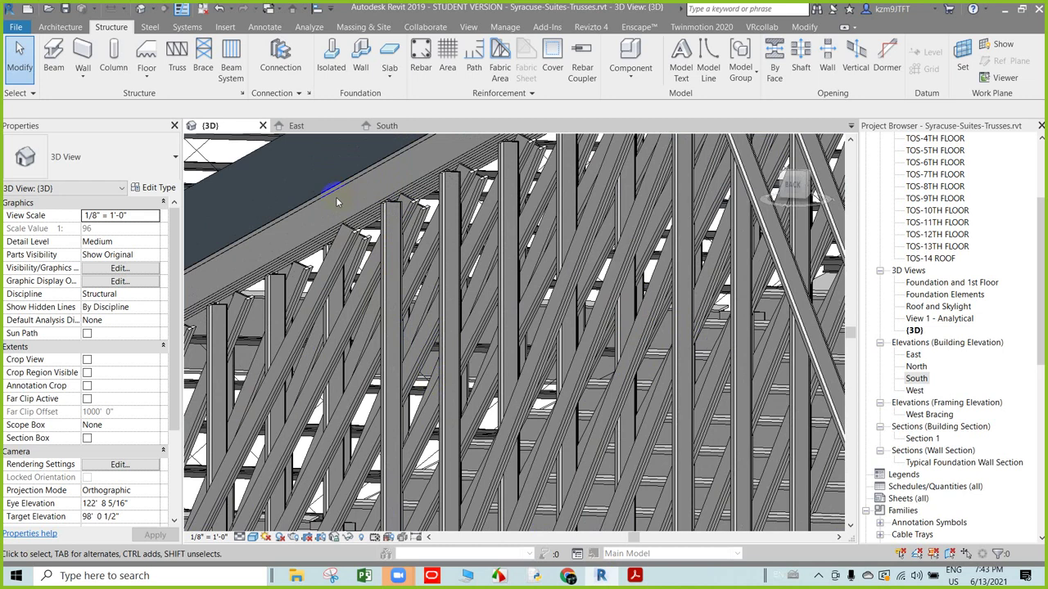
scroll(381, 171, "down", 2)
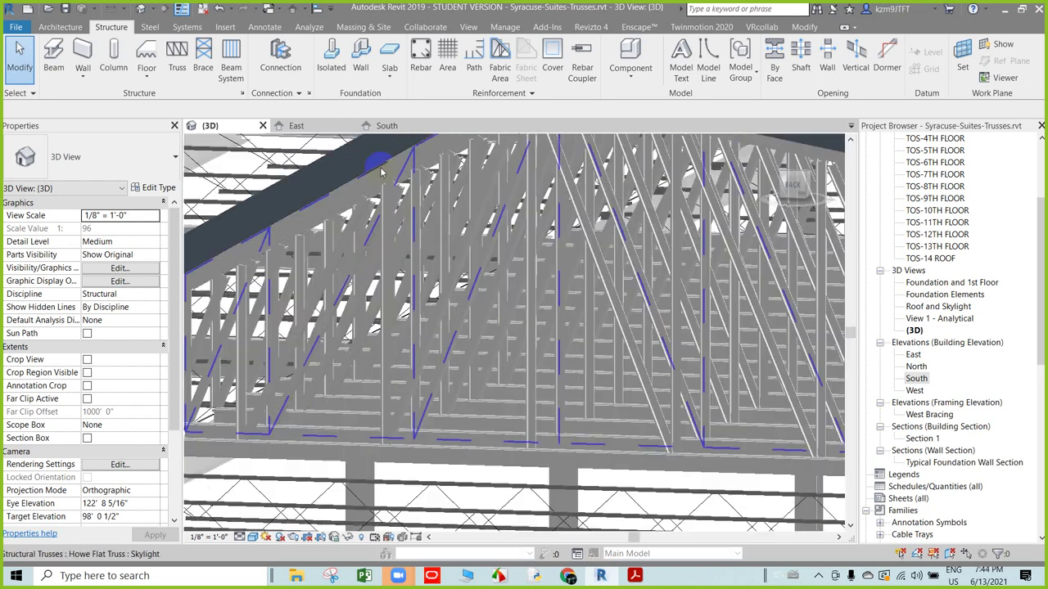
scroll(381, 172, "down", 2)
scroll(286, 308, "up", 2)
- Pan along the Howe truss until the whole skylight roof shows, then return to the ebook PDF
middle_click_drag(303, 303, 396, 324)
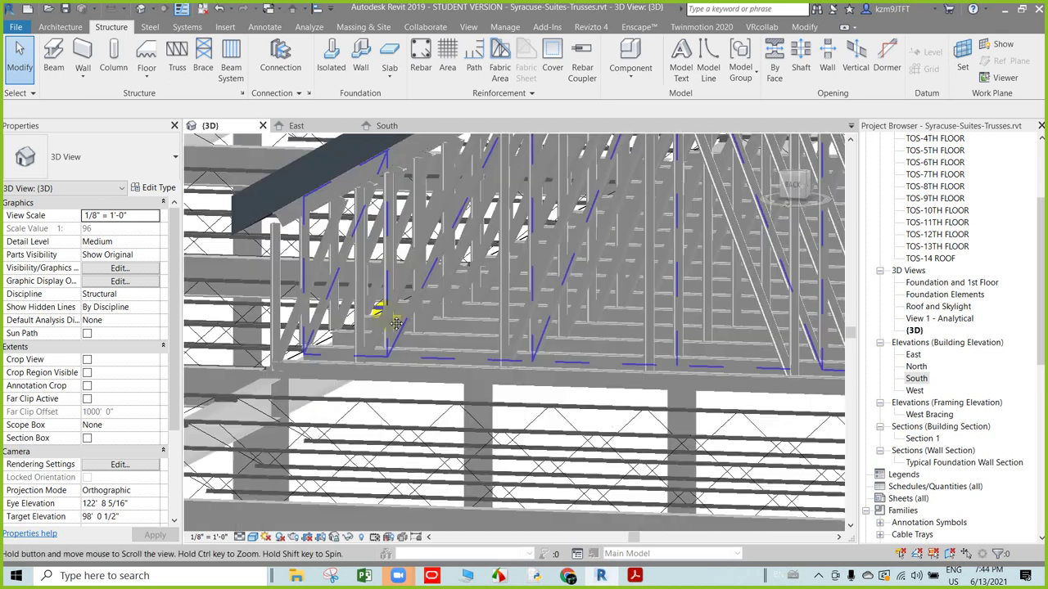
scroll(384, 352, "up", 3)
scroll(365, 403, "up", 2)
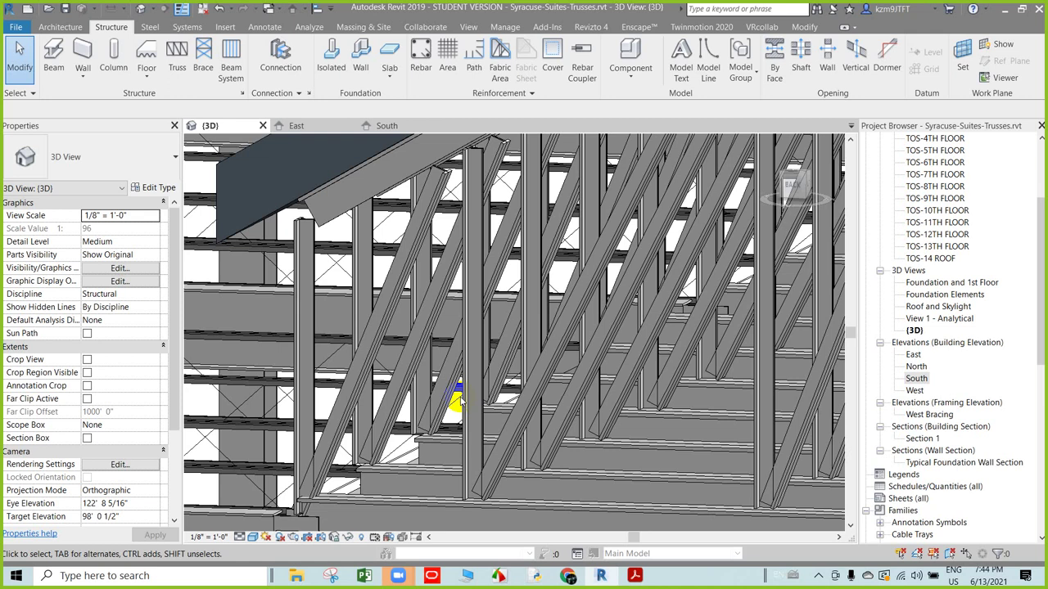
scroll(467, 368, "down", 3)
scroll(479, 328, "down", 2)
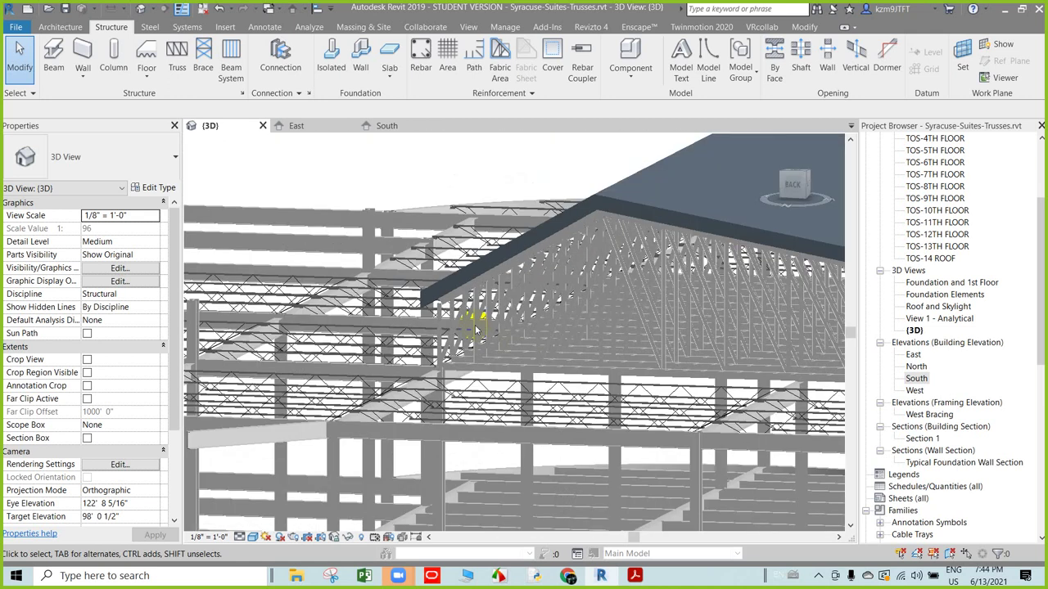
mouse_move(480, 316)
middle_mouse_down()
mouse_move(510, 304)
mouse_move(563, 308)
middle_mouse_up()
scroll(563, 308, "up", 2)
scroll(573, 328, "up", 2)
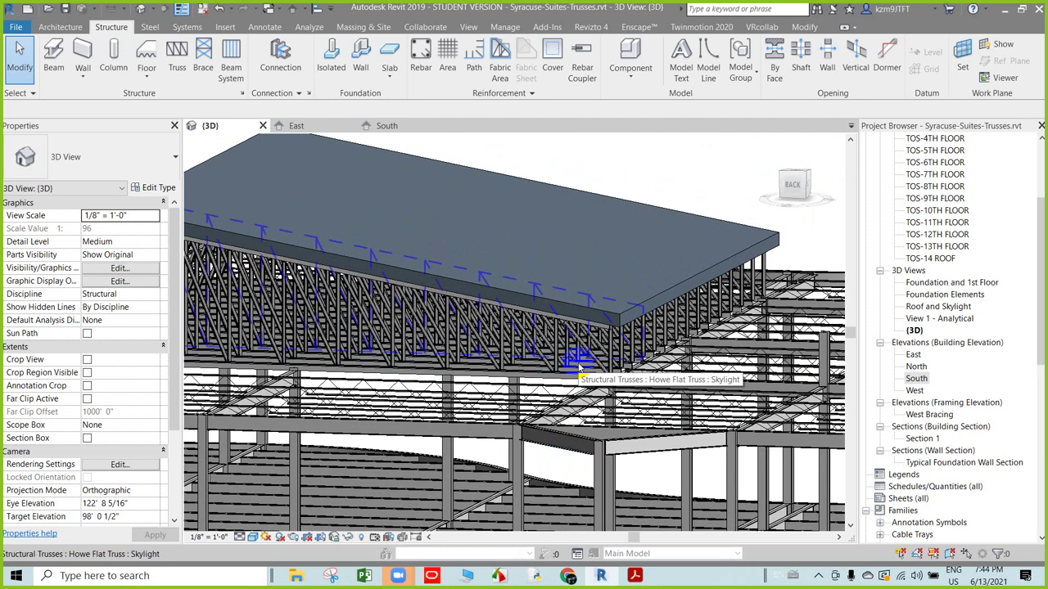
scroll(470, 297, "up", 3)
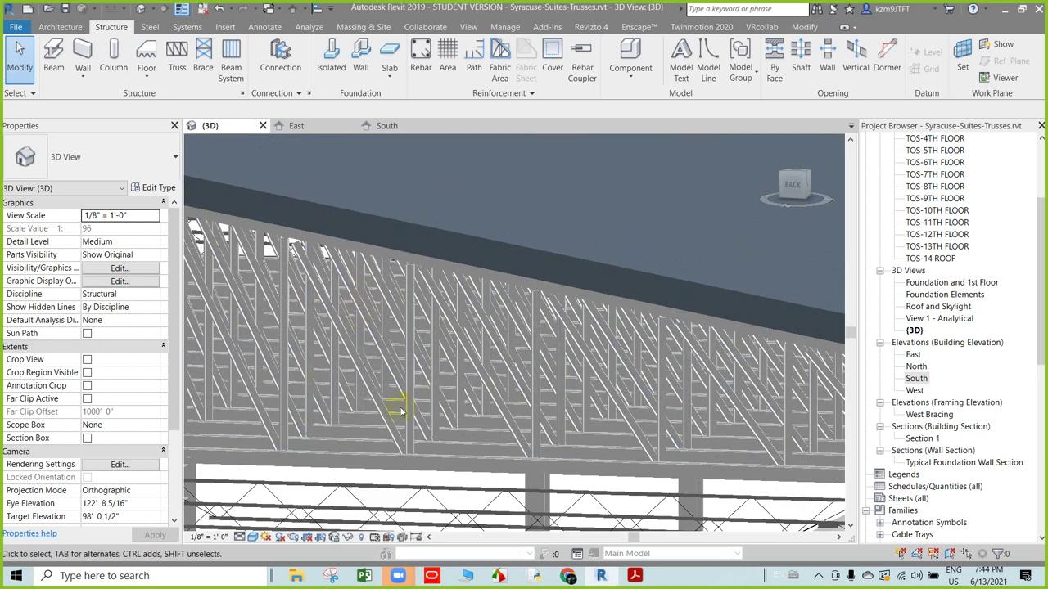
scroll(508, 389, "down", 2)
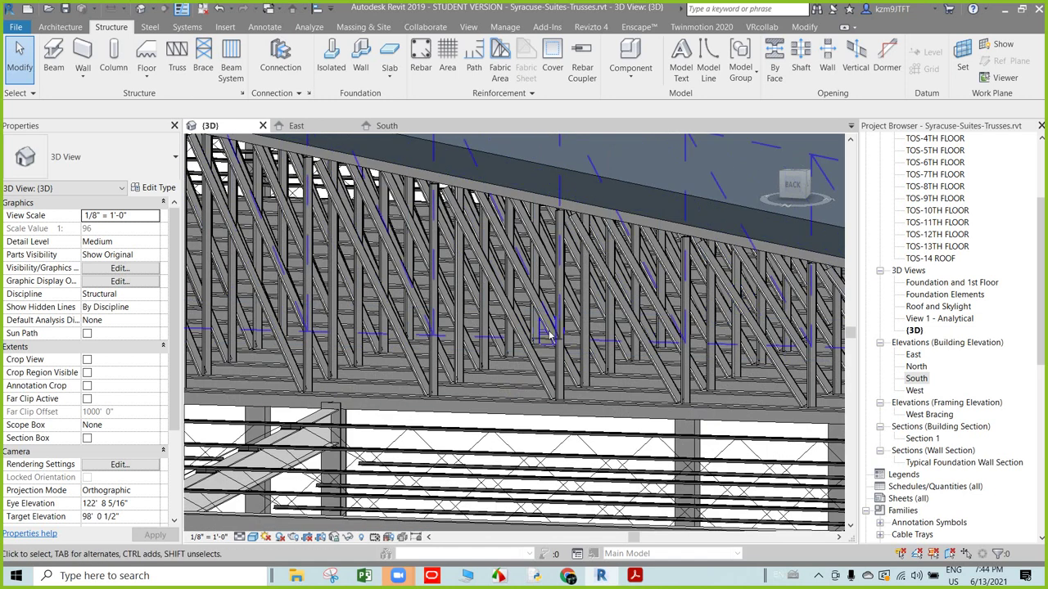
scroll(498, 360, "down", 2)
scroll(493, 352, "down", 2)
scroll(532, 419, "down", 1)
scroll(573, 491, "down", 1)
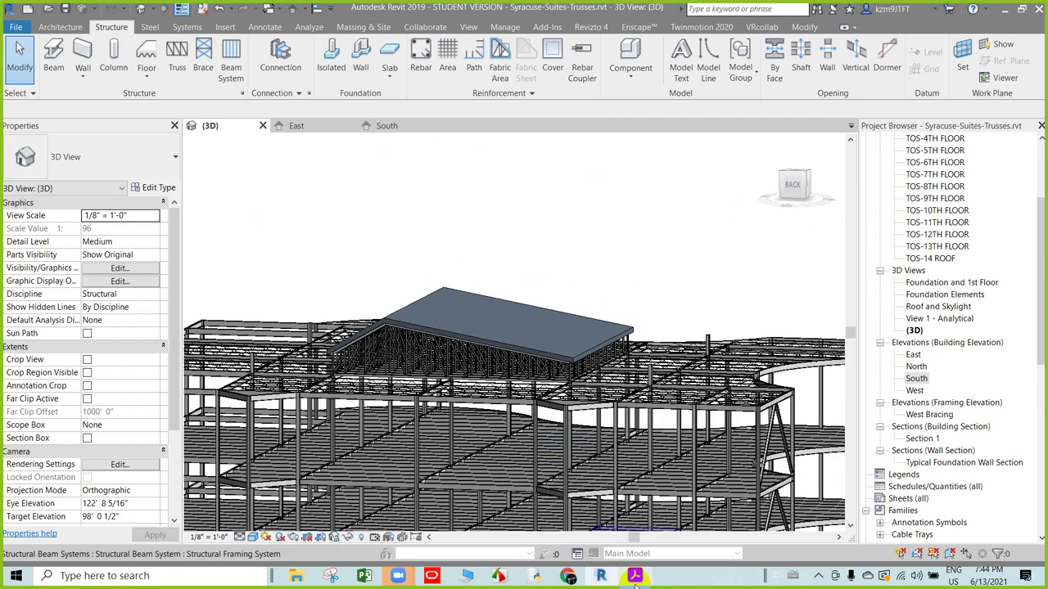
left_click(635, 575)
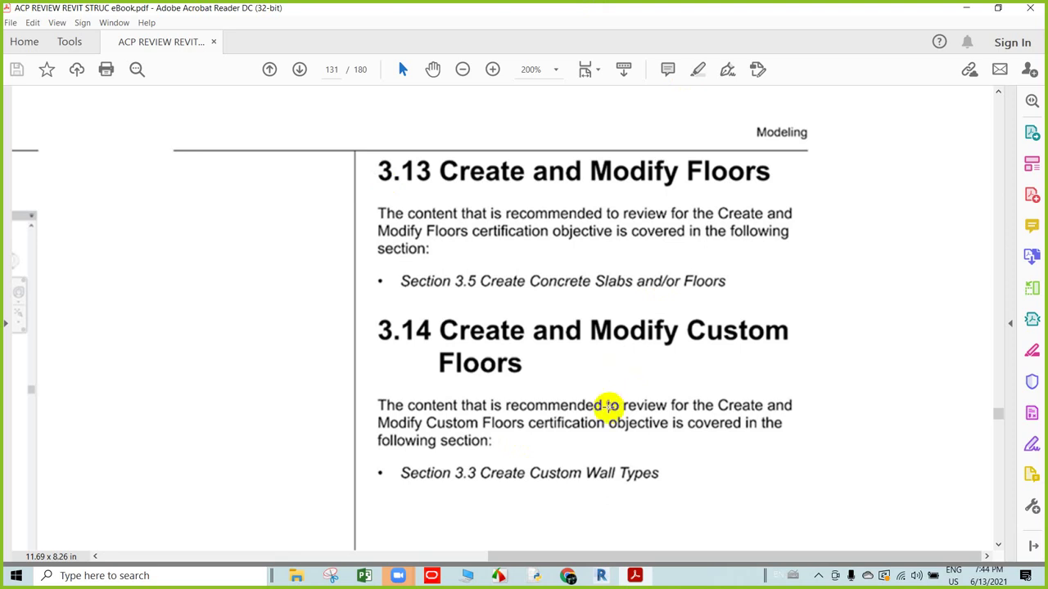
- Scroll the ebook past section 3.14 to page 132, where Creating Multiple Slopes for Drainage begins
scroll(605, 415, "down", 1)
scroll(630, 471, "down", 1)
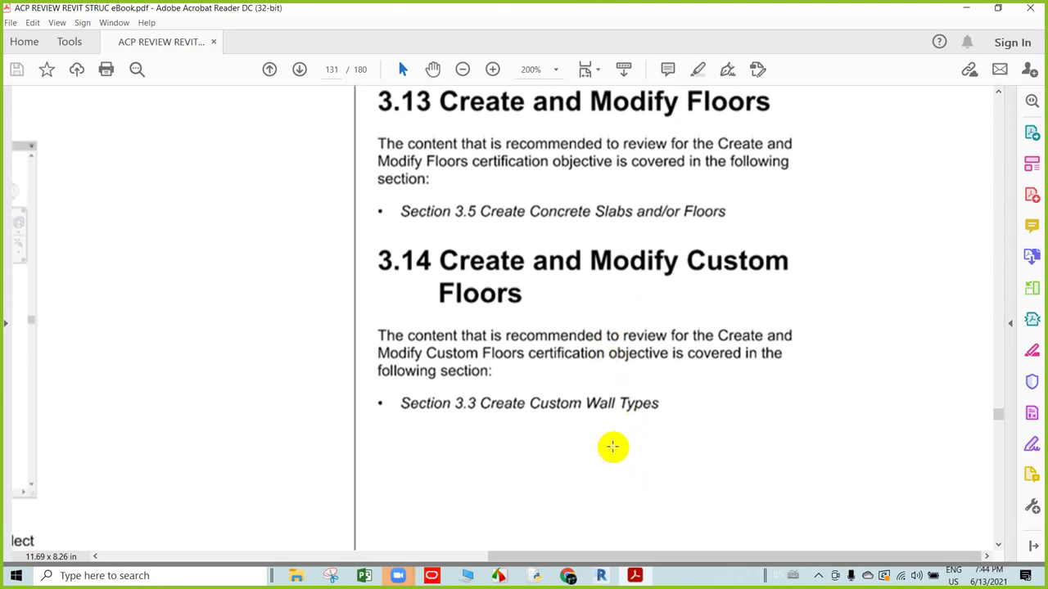
scroll(618, 451, "down", 1)
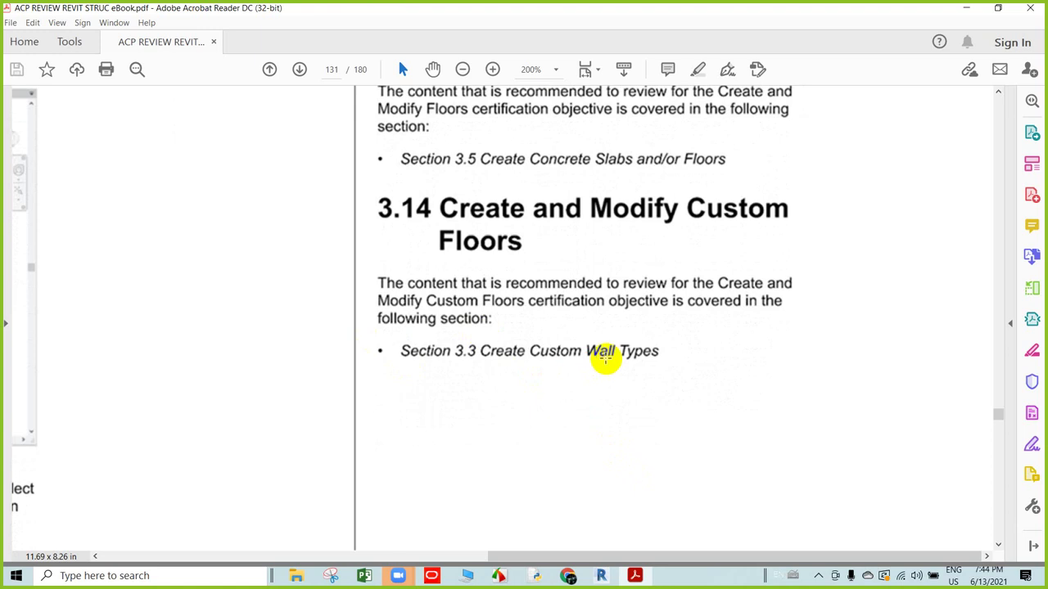
scroll(623, 426, "down", 1)
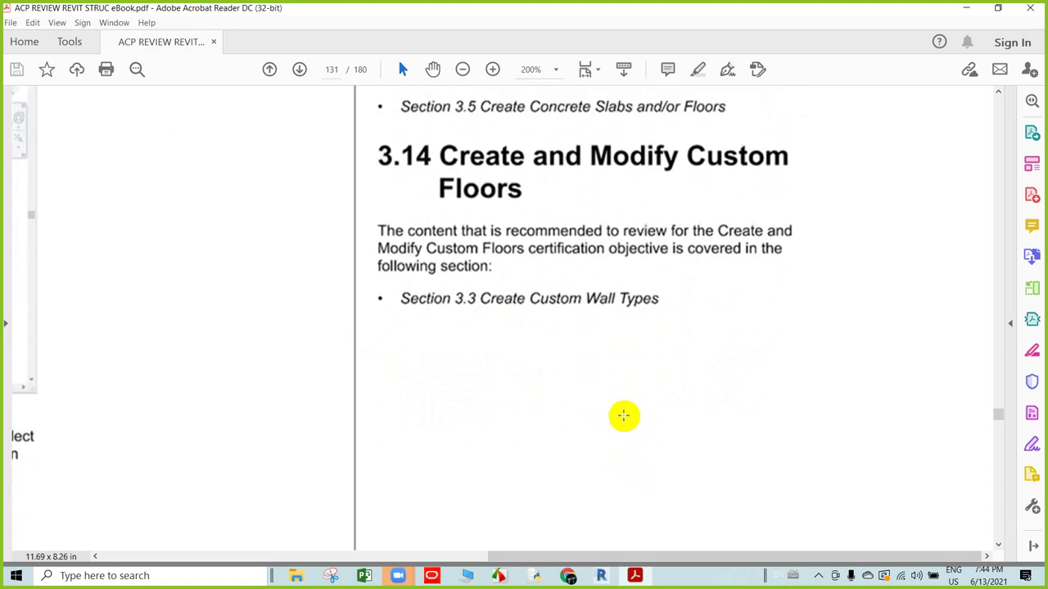
scroll(624, 416, "down", 1)
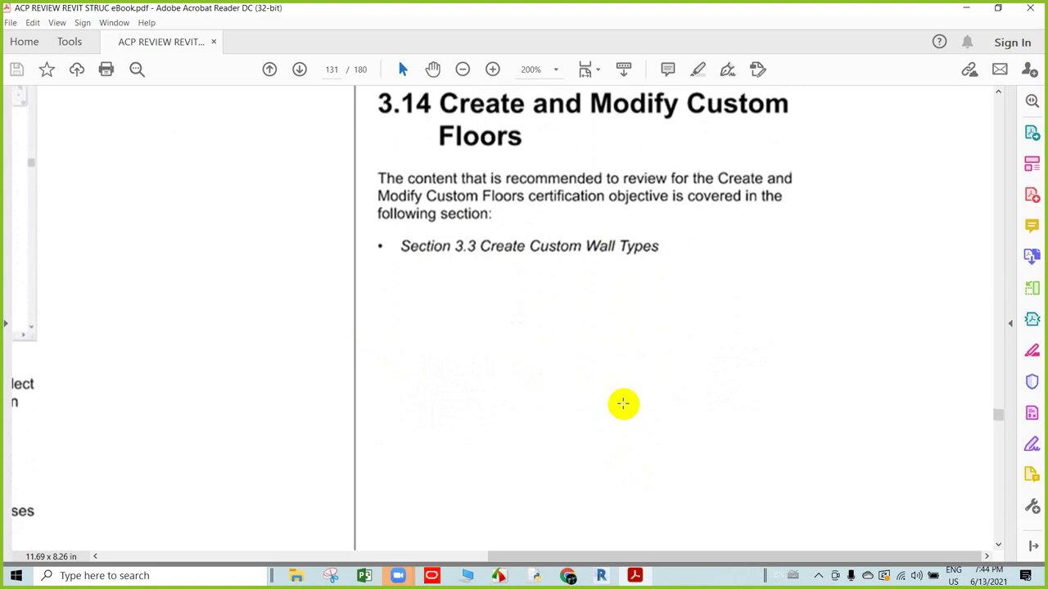
scroll(617, 372, "down", 1)
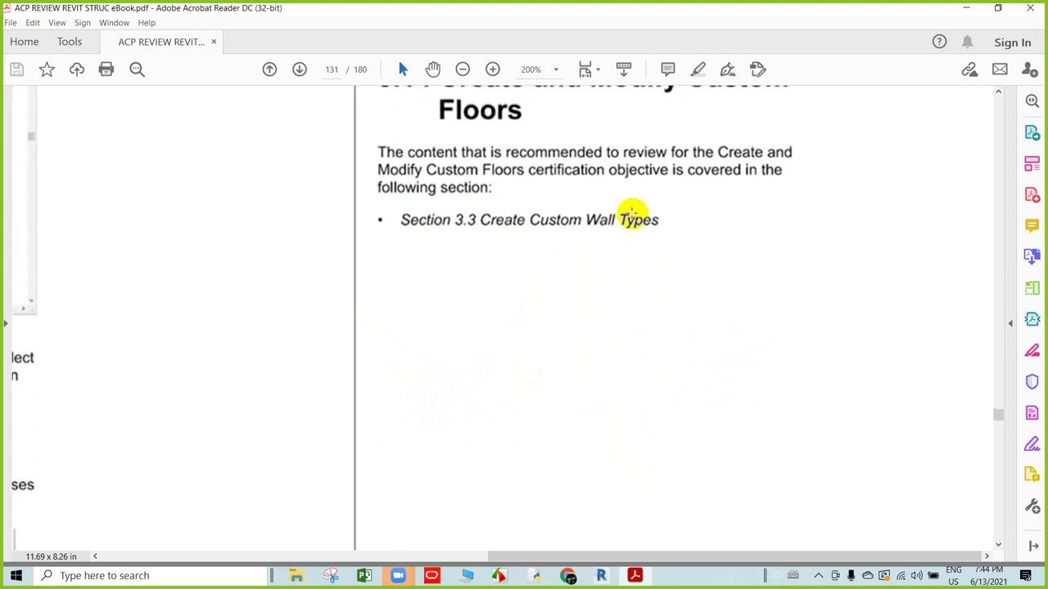
scroll(573, 219, "up", 1)
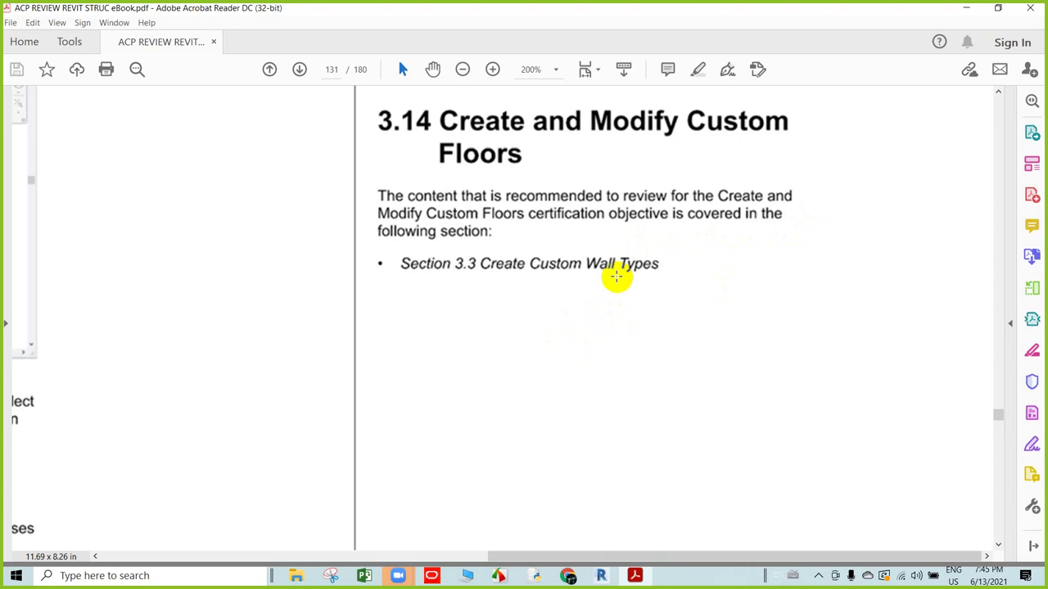
scroll(611, 281, "down", 2)
scroll(570, 234, "down", 3)
scroll(657, 335, "down", 2)
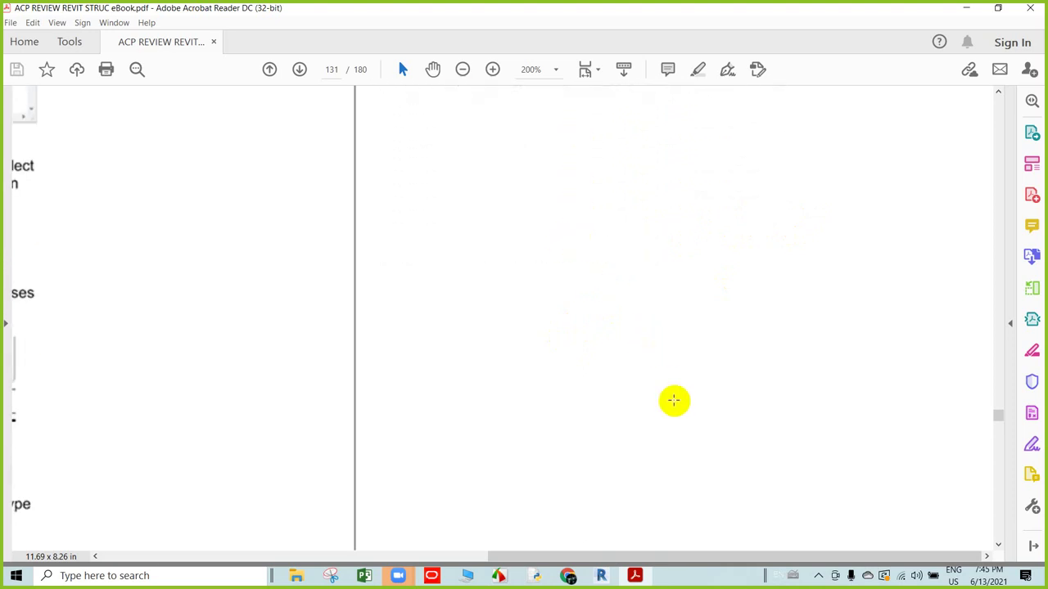
scroll(601, 438, "down", 2)
scroll(529, 478, "down", 2)
scroll(529, 477, "down", 4)
- Shift the page left to section 3.15 and scroll to How To: Slope a Floor in One Direction steps 1–3
scroll(516, 499, "down", 2)
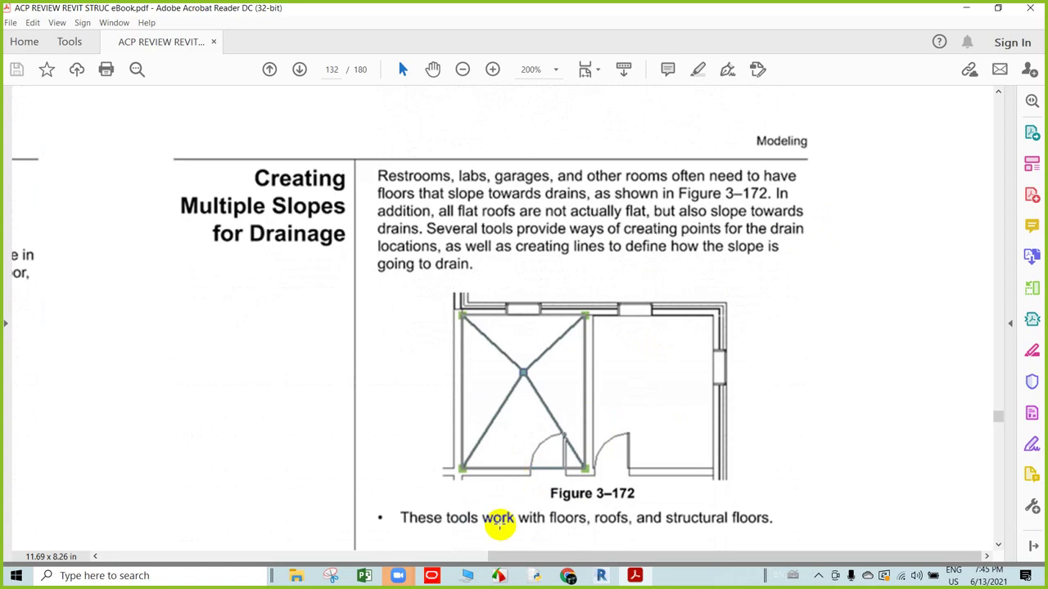
left_click_drag(515, 556, 271, 408)
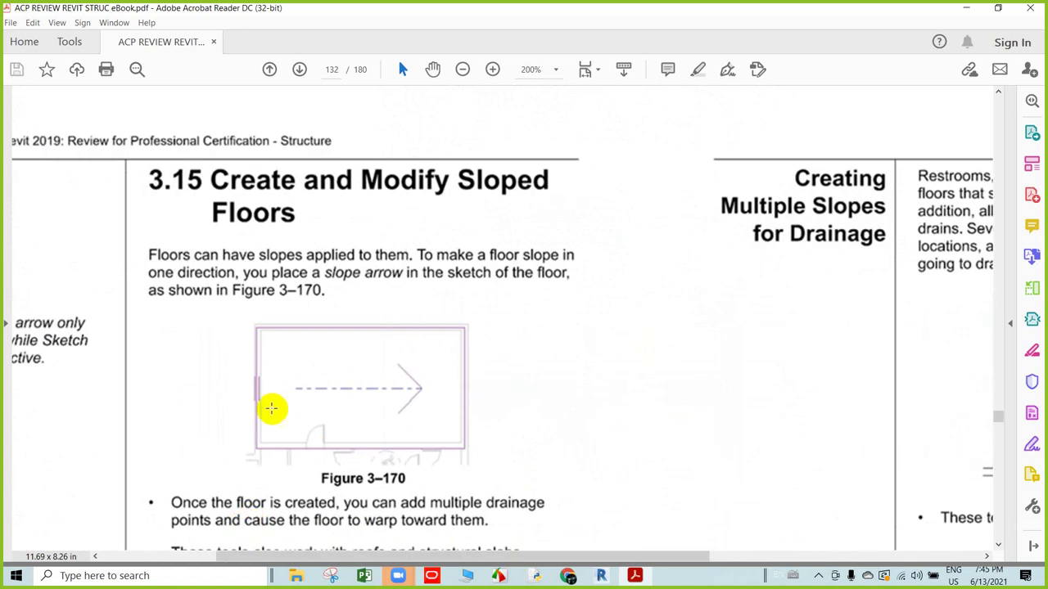
left_click_drag(276, 556, 177, 547)
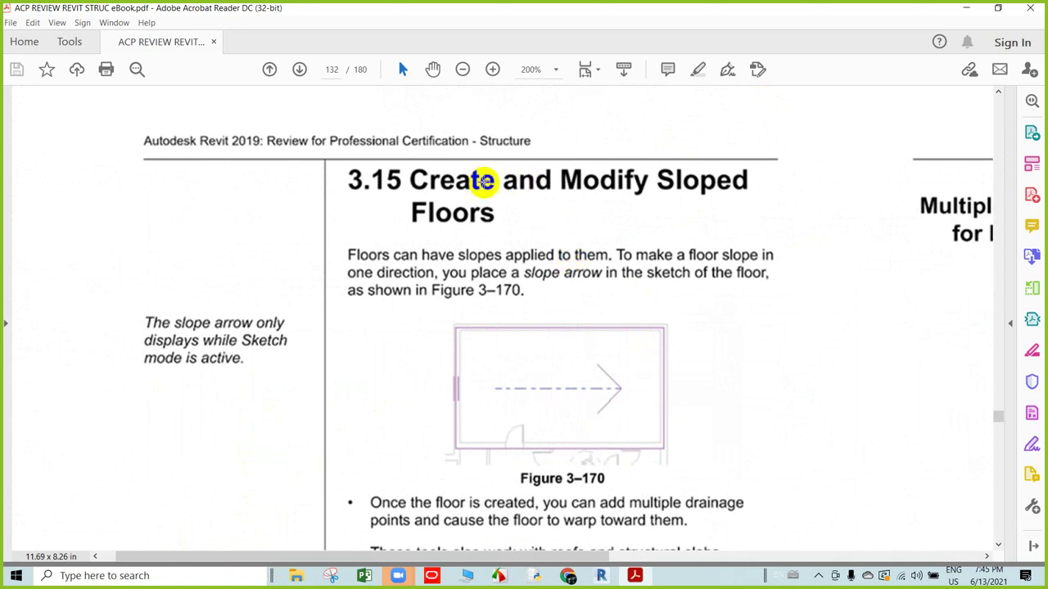
scroll(605, 209, "down", 1)
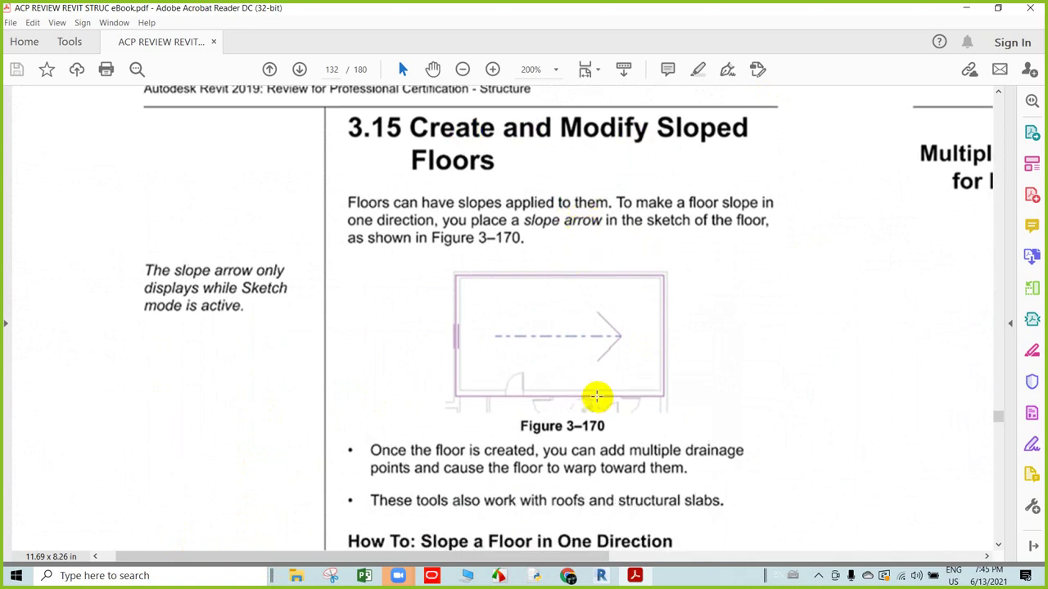
scroll(580, 391, "down", 1)
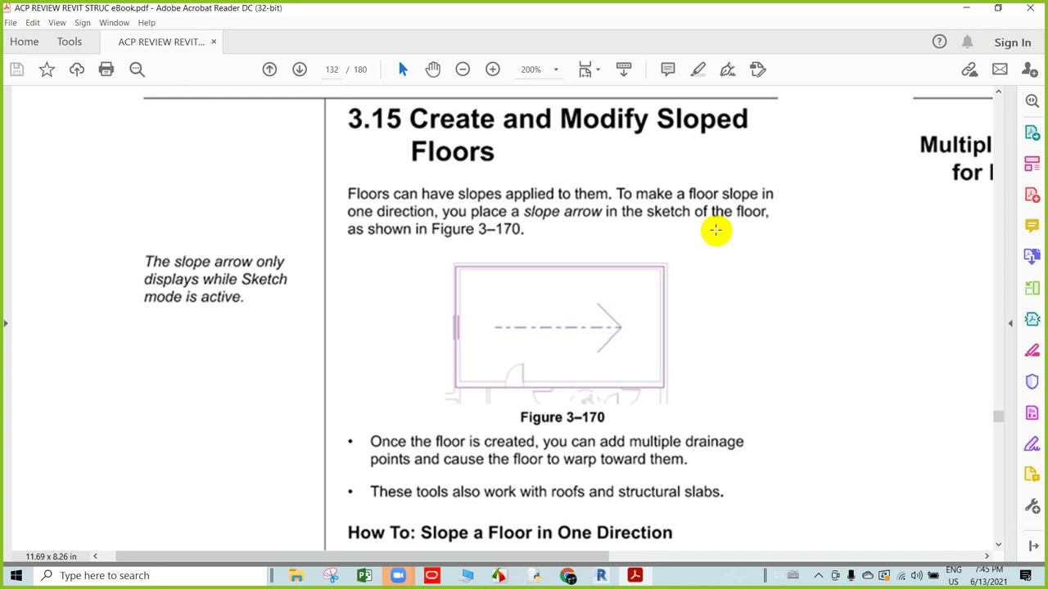
scroll(704, 237, "down", 1)
scroll(573, 254, "down", 1)
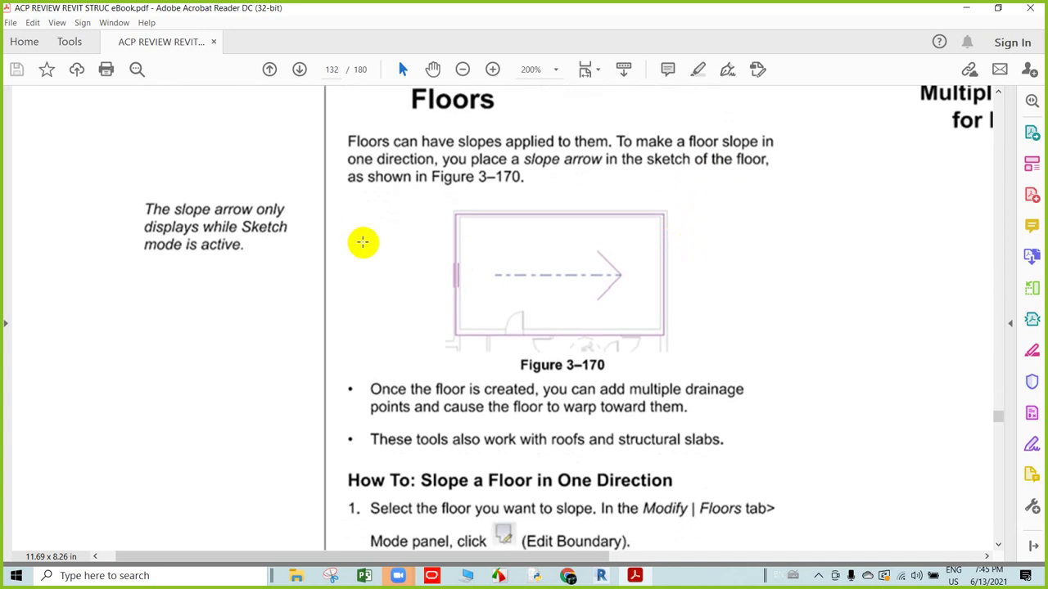
scroll(528, 416, "down", 1)
scroll(520, 409, "down", 1)
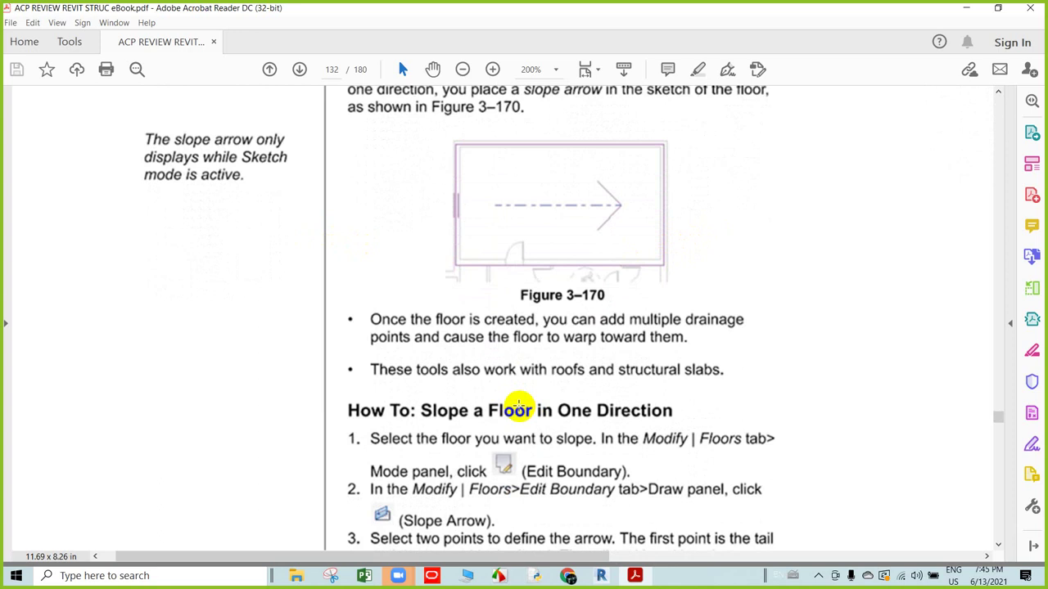
scroll(517, 405, "down", 1)
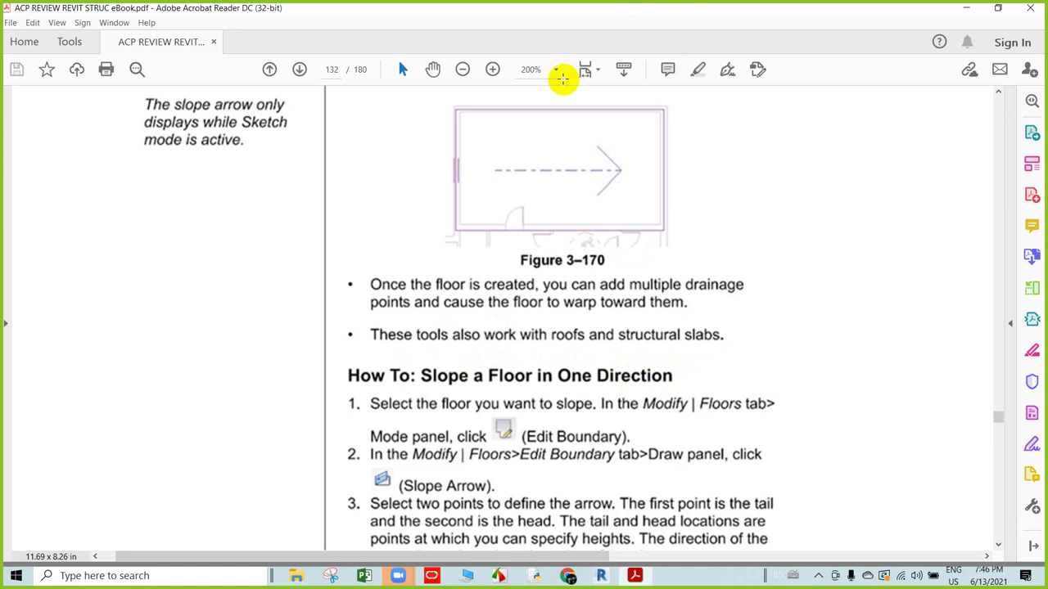
- Scroll page 132 to step 4 and Figure 3–171, showing Height Offset at Tail of 1' 0"
scroll(545, 187, "down", 1)
scroll(528, 396, "down", 1)
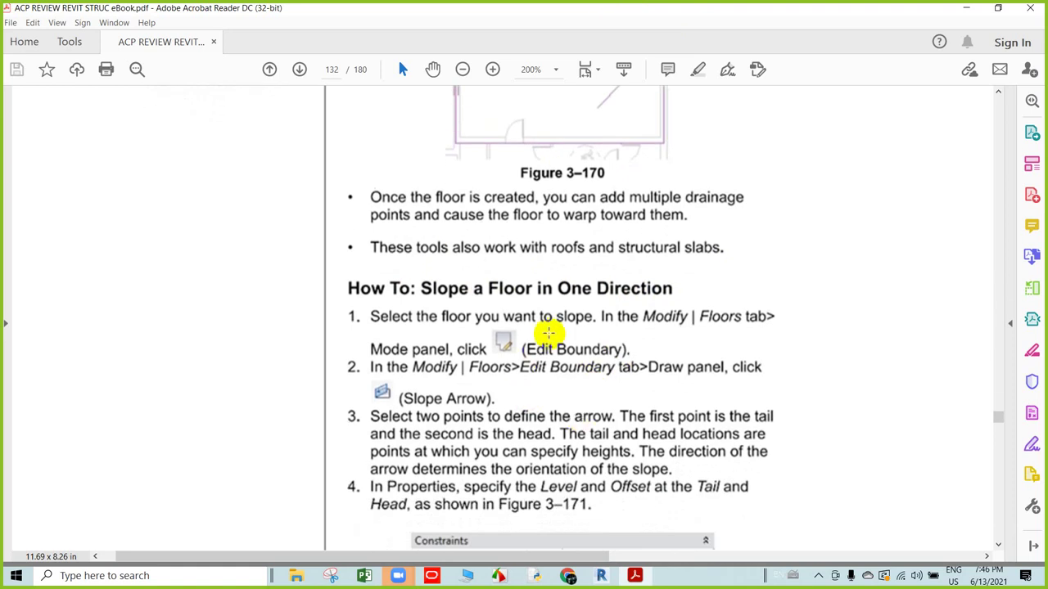
scroll(540, 332, "down", 1)
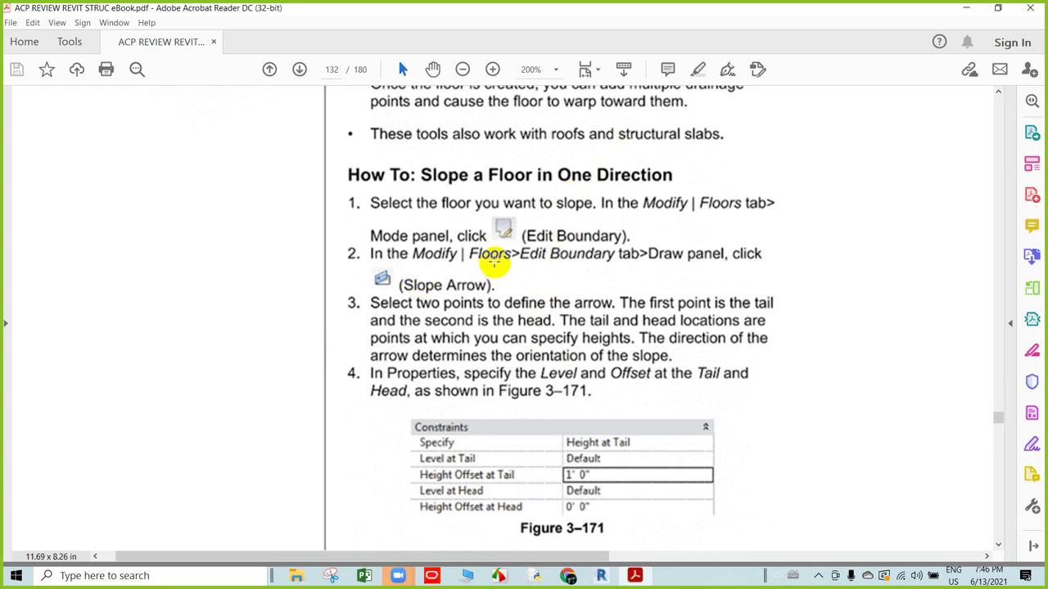
scroll(493, 262, "down", 1)
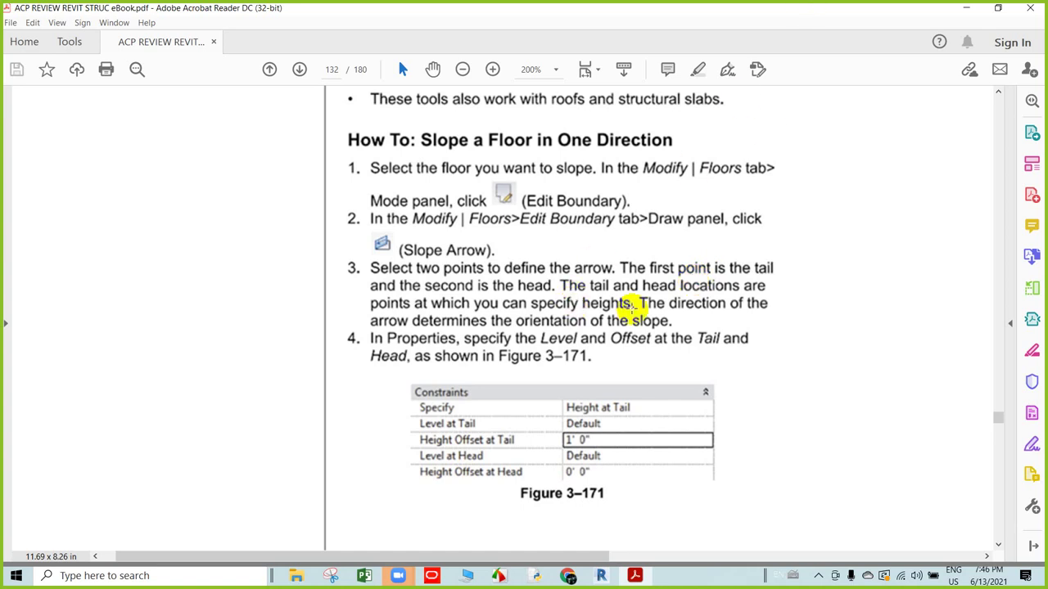
scroll(632, 309, "down", 1)
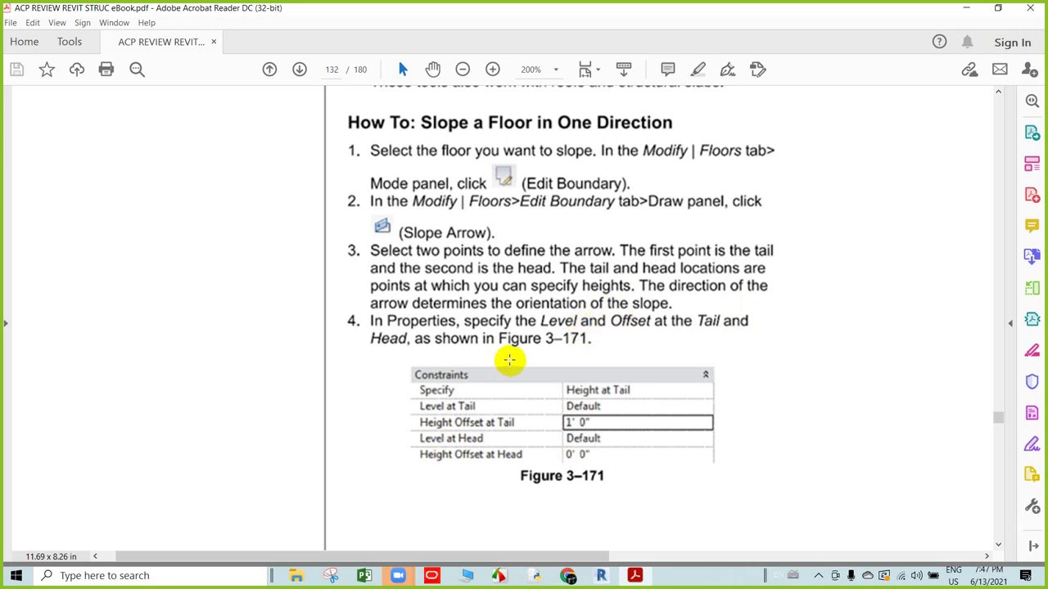
scroll(509, 360, "down", 1)
scroll(509, 360, "down", 1)
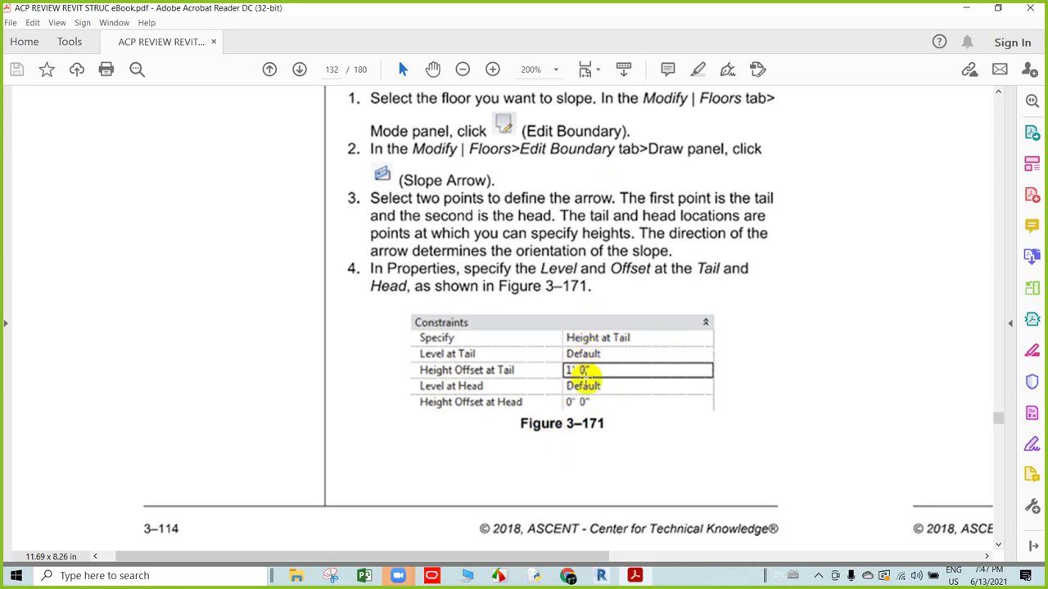
scroll(458, 364, "down", 1)
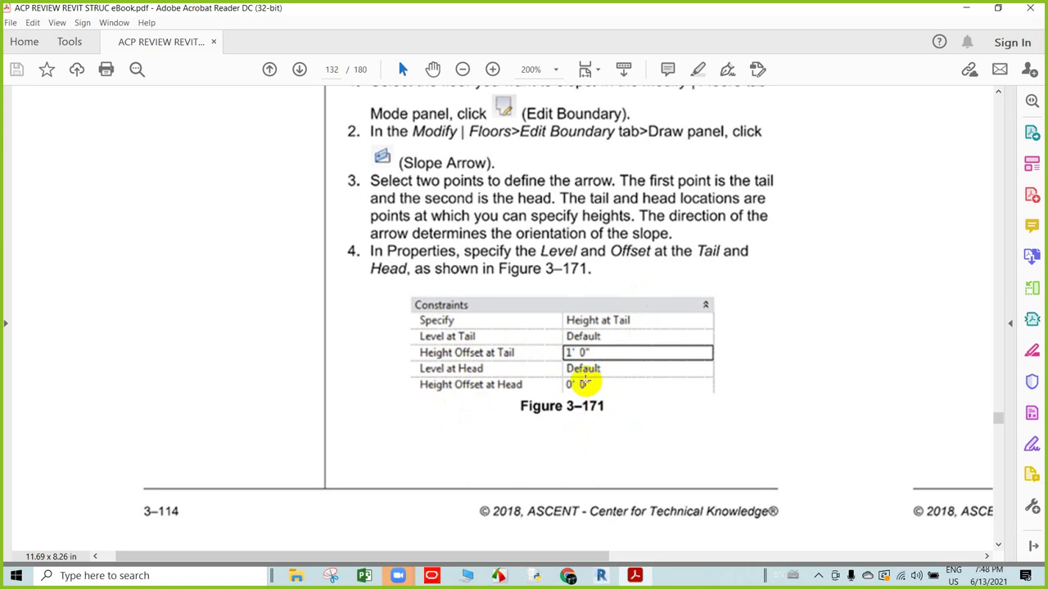
scroll(617, 378, "down", 3)
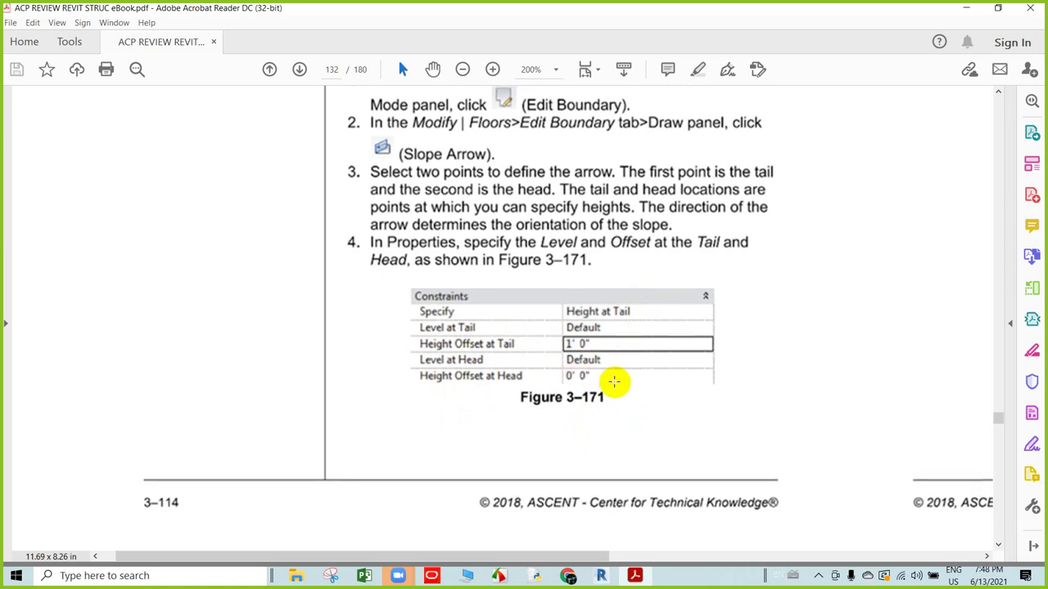
scroll(614, 380, "down", 1)
scroll(614, 379, "down", 1)
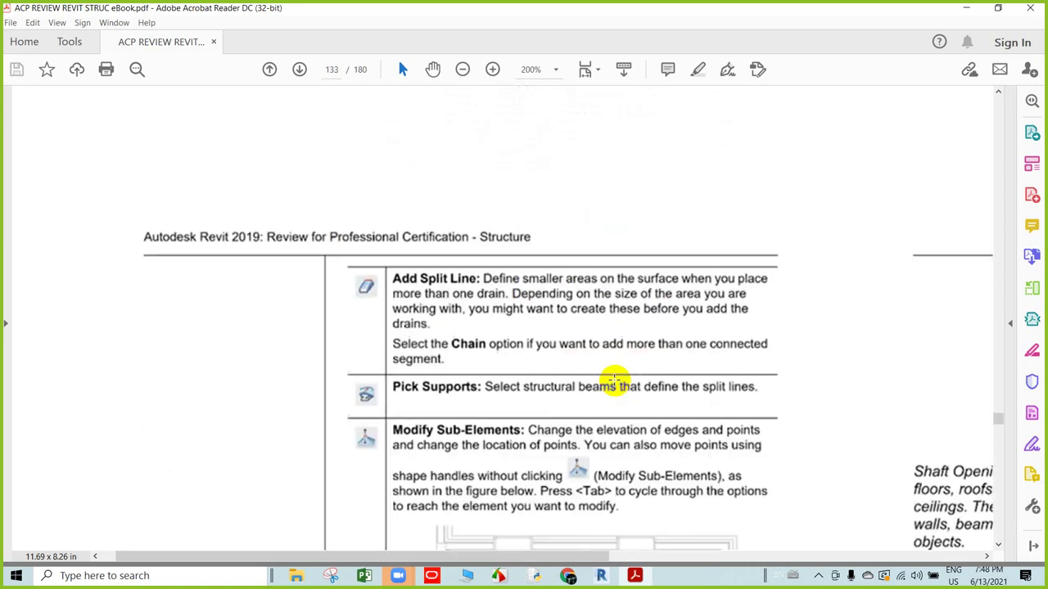
scroll(630, 365, "up", 2)
scroll(646, 363, "up", 2)
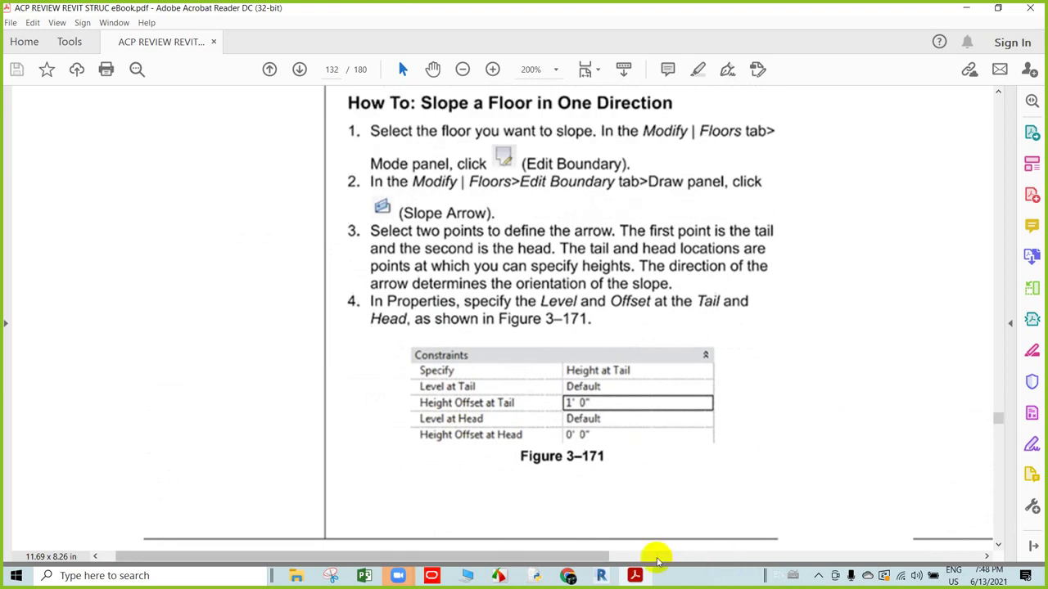
- Move right to Figure 3–172 and the How To: Create Multiple Slopes for Drainage steps 1–2
left_click_drag(590, 557, 929, 557)
scroll(647, 344, "up", 4)
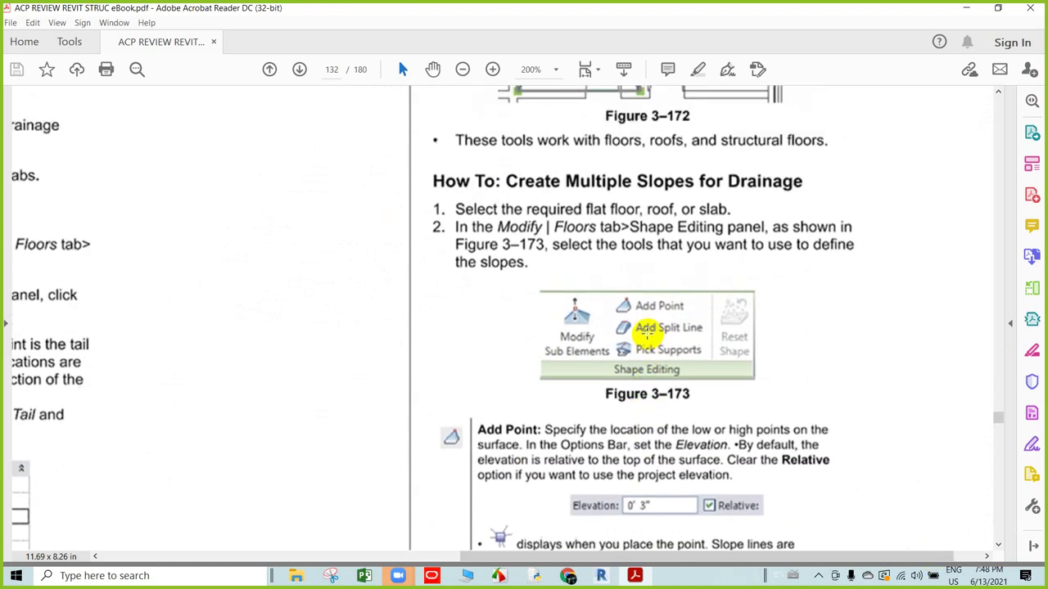
scroll(642, 336, "up", 1)
scroll(638, 331, "up", 1)
scroll(635, 327, "up", 3)
scroll(622, 323, "up", 3)
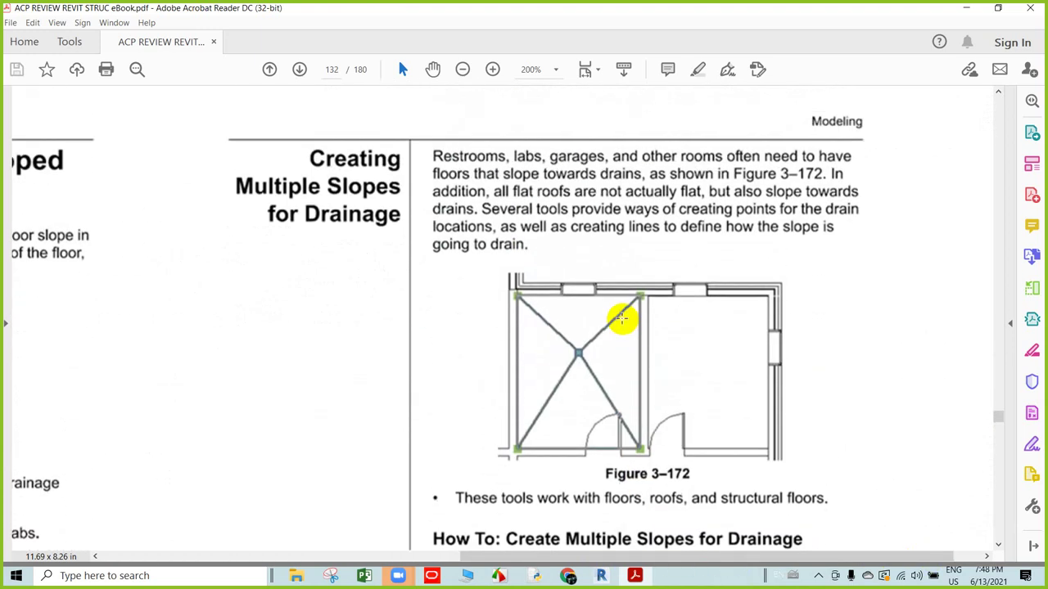
scroll(653, 377, "down", 1)
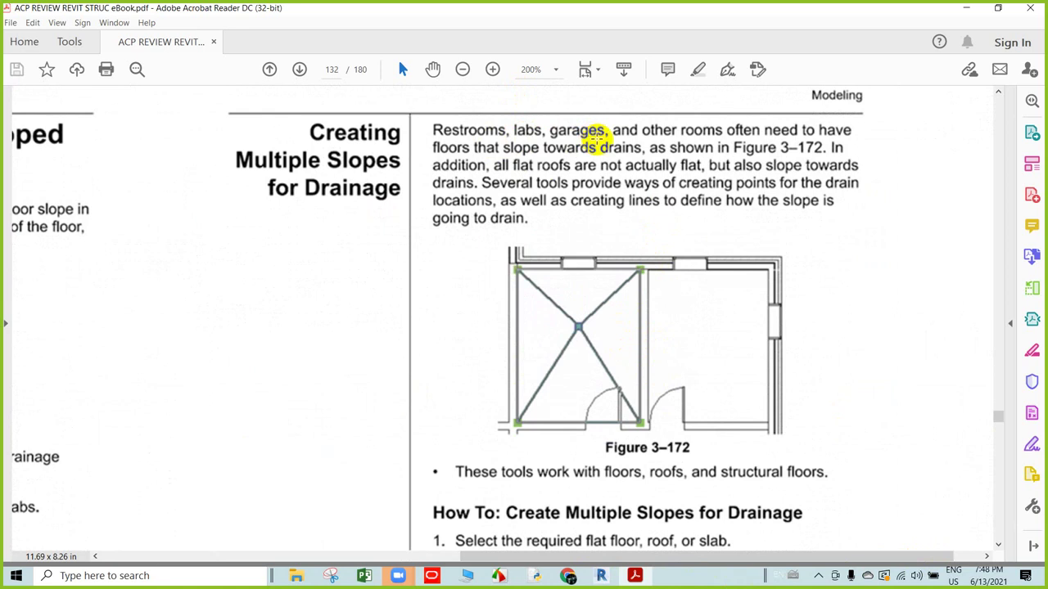
scroll(598, 131, "down", 1)
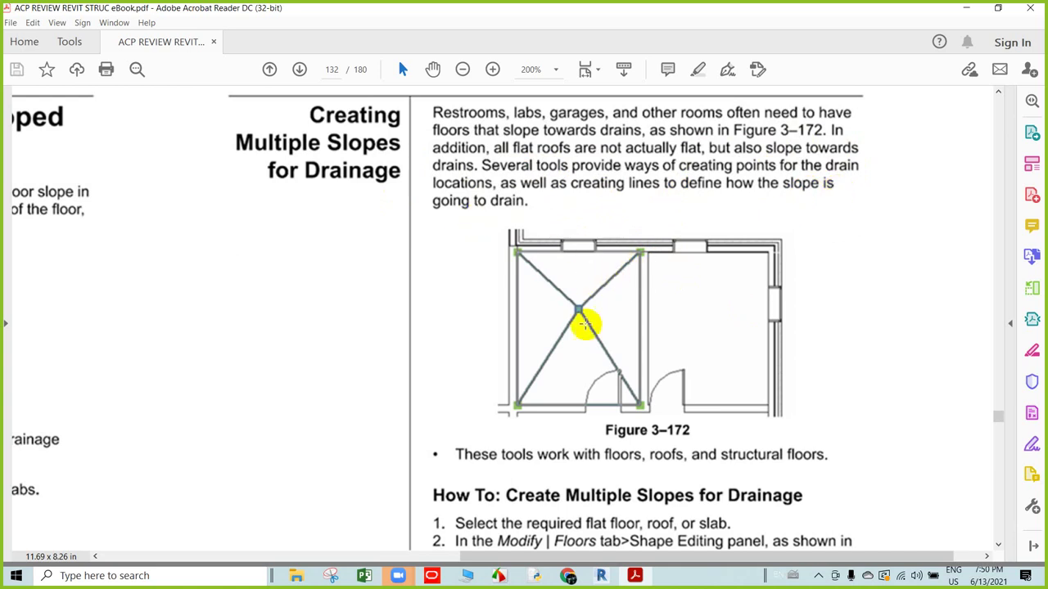
- Scroll to the drainage-slope steps and Figure 3–173 showing Modify Sub Elements, Add Point, Add Split Line, Pick Supports
scroll(541, 299, "down", 1)
scroll(554, 355, "down", 2)
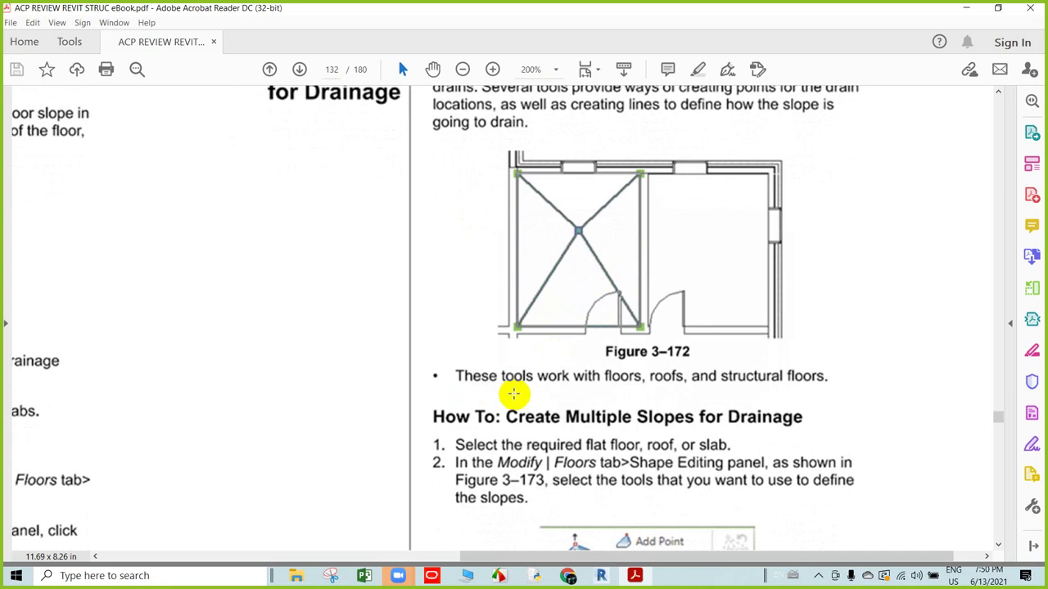
scroll(576, 394, "up", 1)
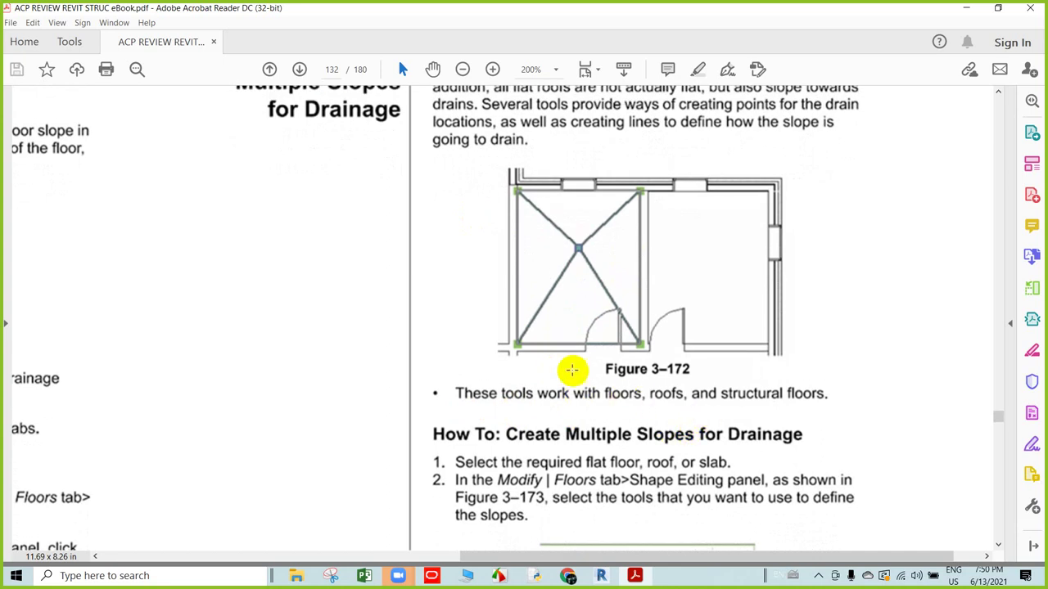
scroll(558, 284, "up", 1)
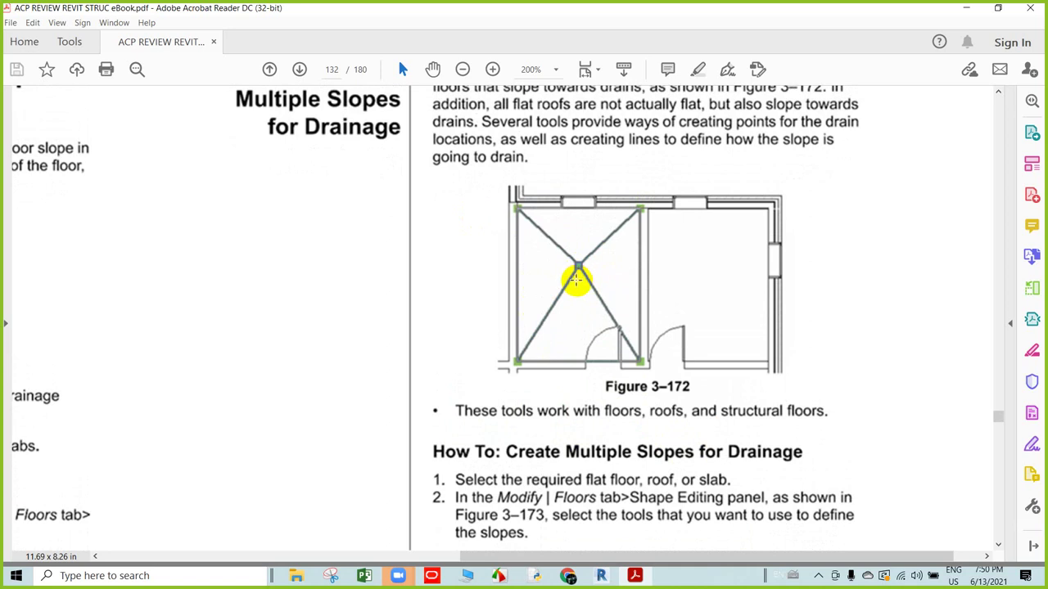
scroll(573, 281, "down", 1)
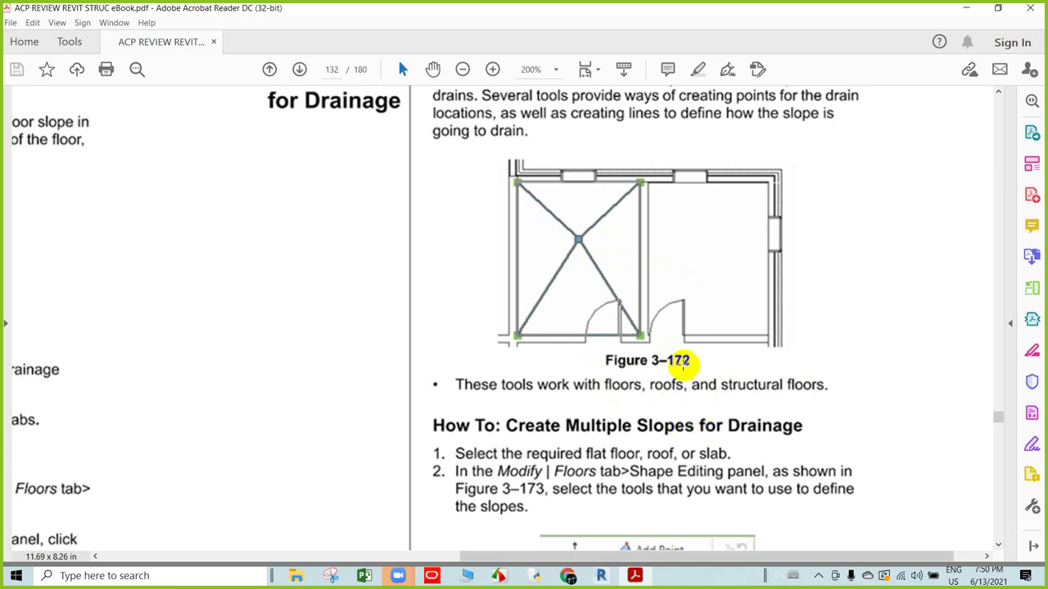
scroll(675, 372, "down", 1)
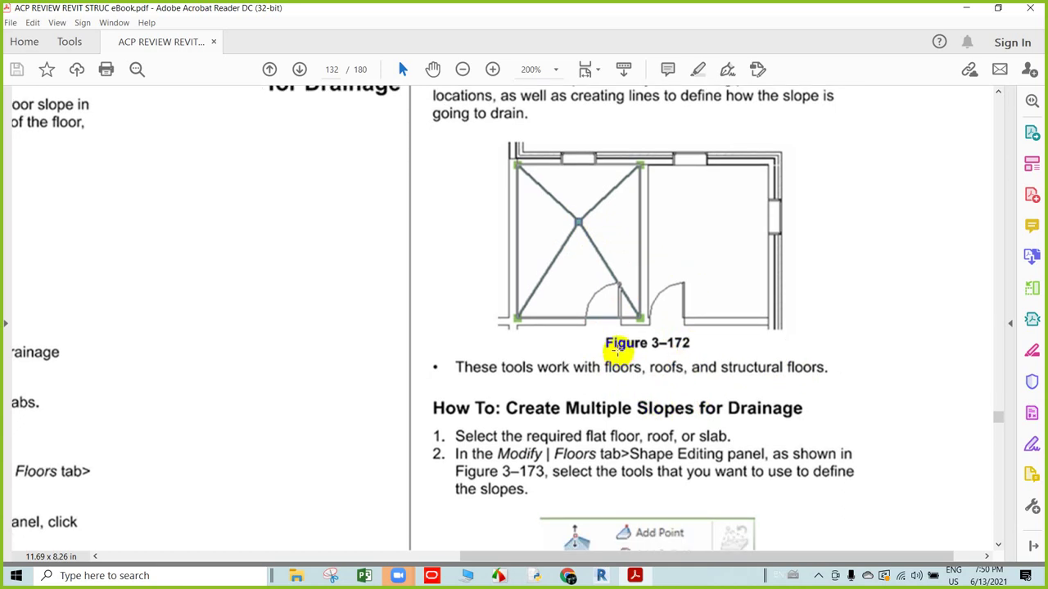
scroll(615, 348, "up", 1)
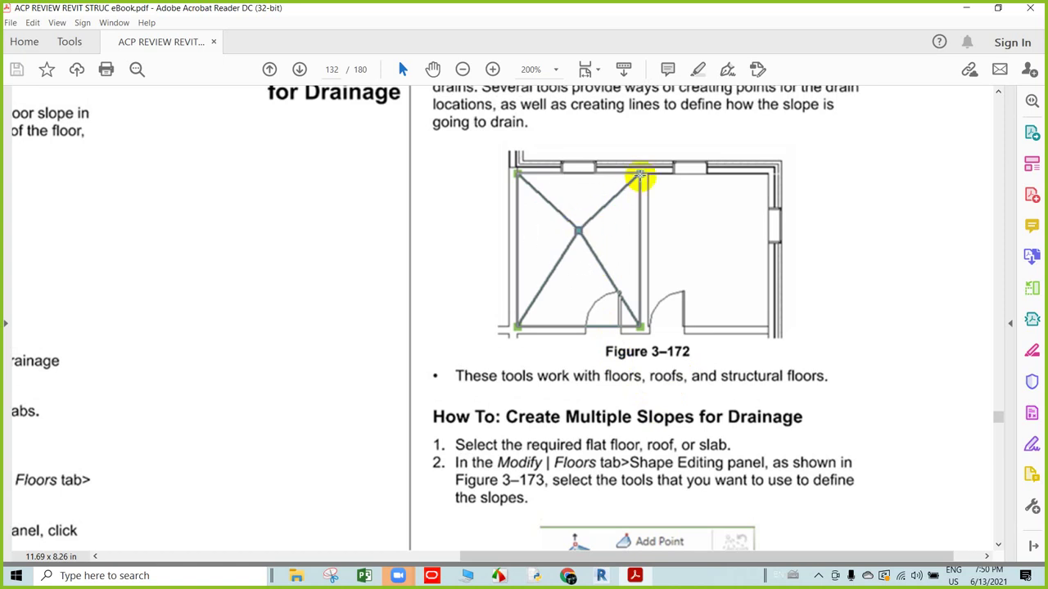
left_click(576, 196)
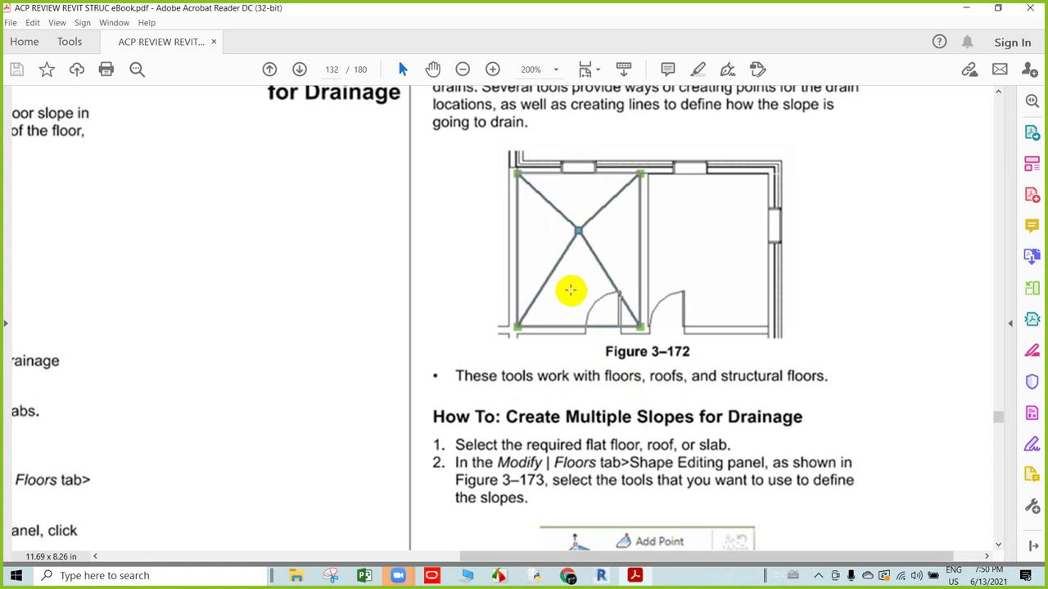
left_click(608, 248)
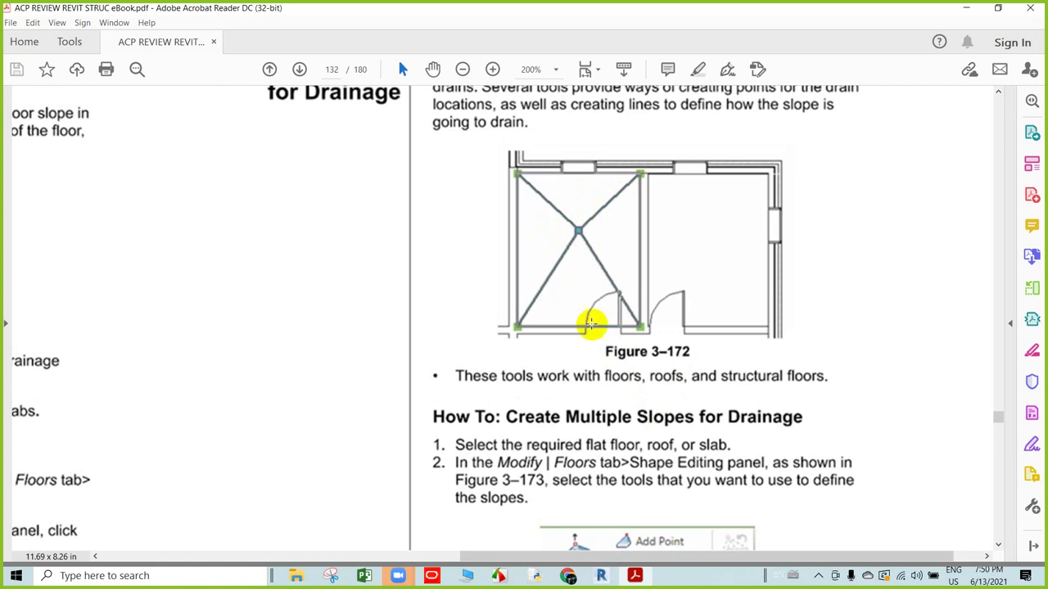
scroll(594, 331, "down", 2)
- Read through page 132's How To: Create Multiple Slopes for Drainage steps
scroll(571, 392, "down", 2)
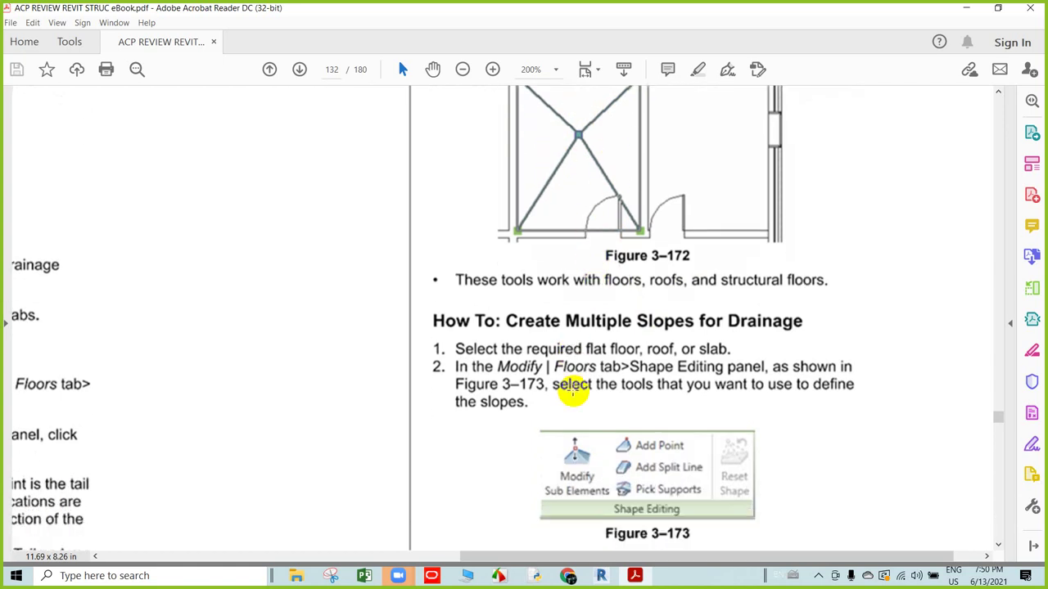
scroll(568, 385, "down", 2)
scroll(573, 398, "down", 1)
scroll(573, 374, "down", 1)
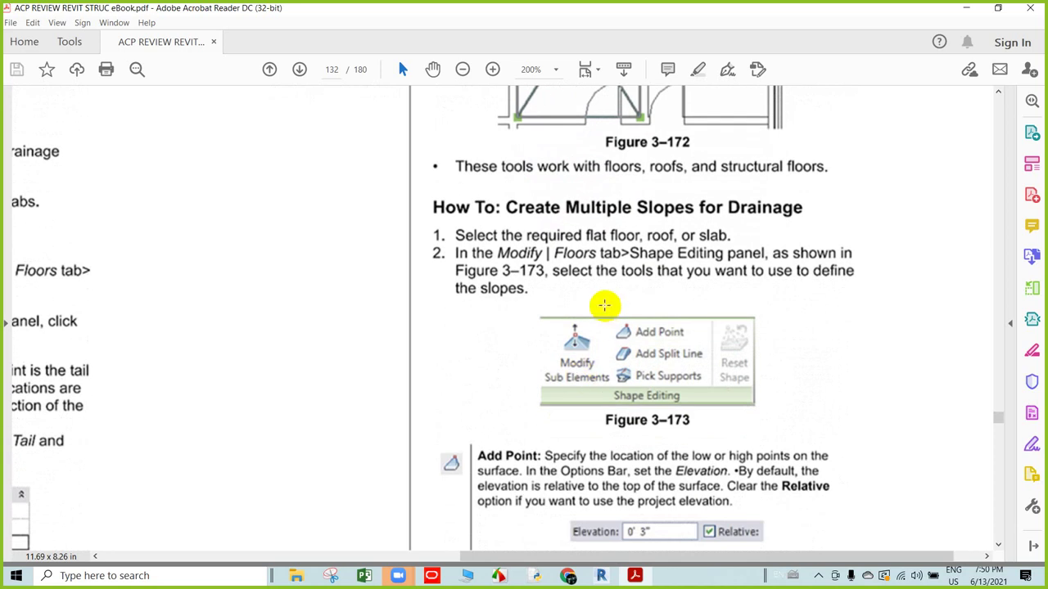
scroll(596, 367, "up", 1)
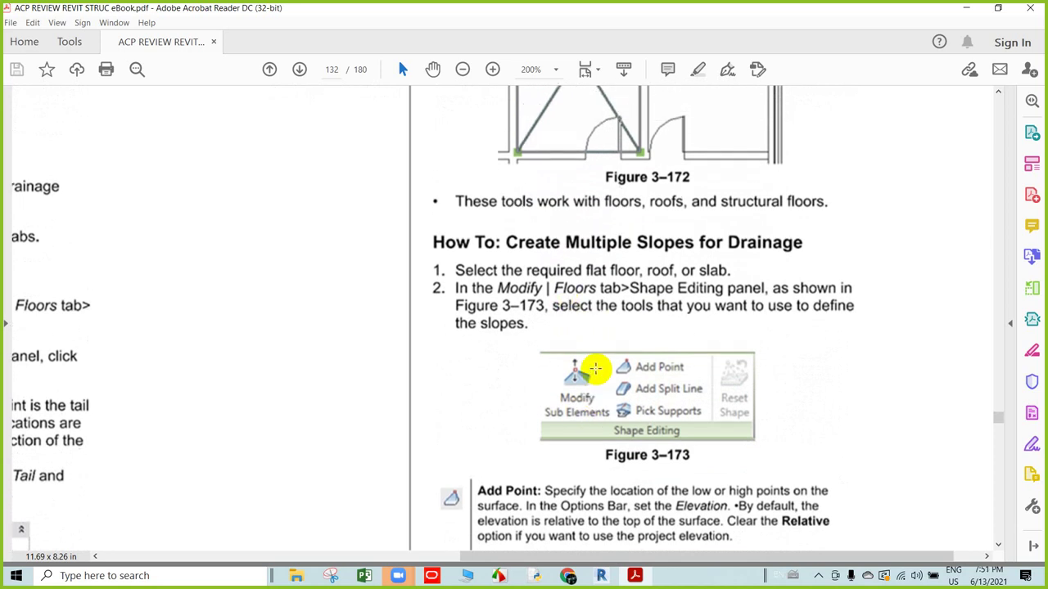
scroll(673, 269, "up", 2)
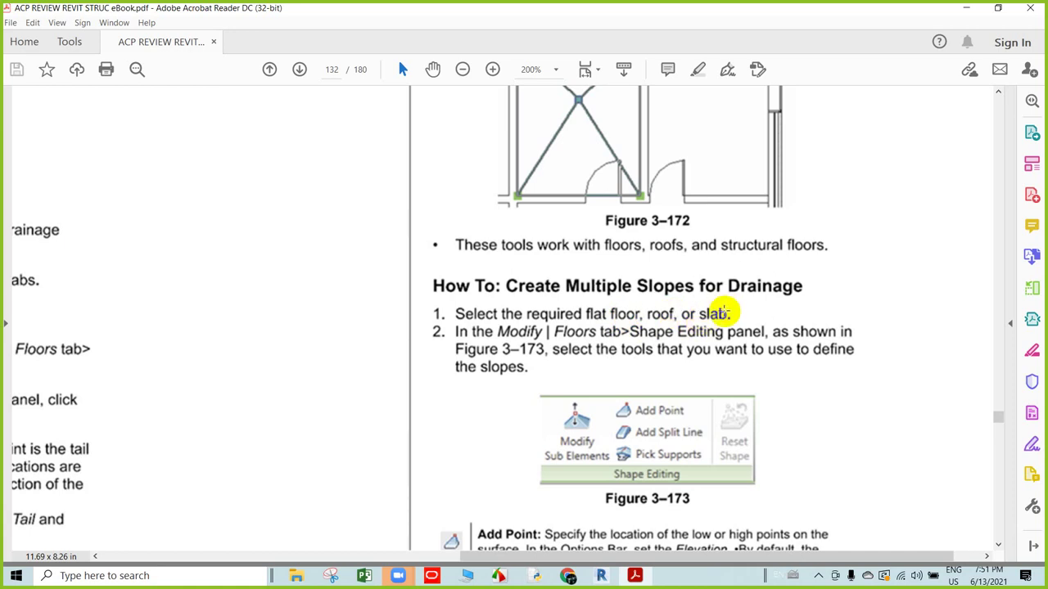
scroll(712, 310, "down", 2)
scroll(646, 405, "down", 1)
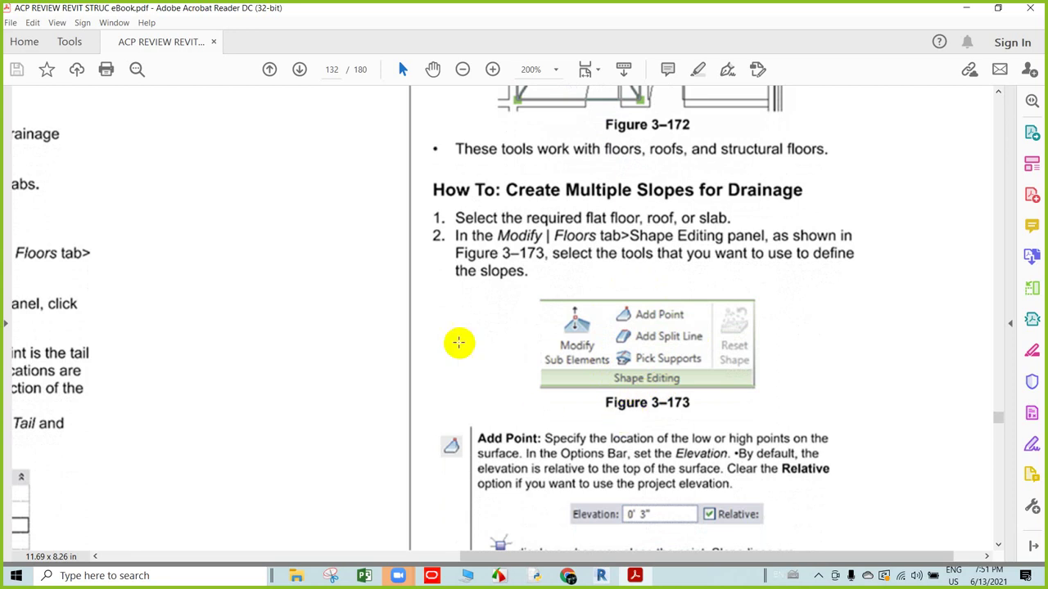
scroll(591, 321, "down", 1)
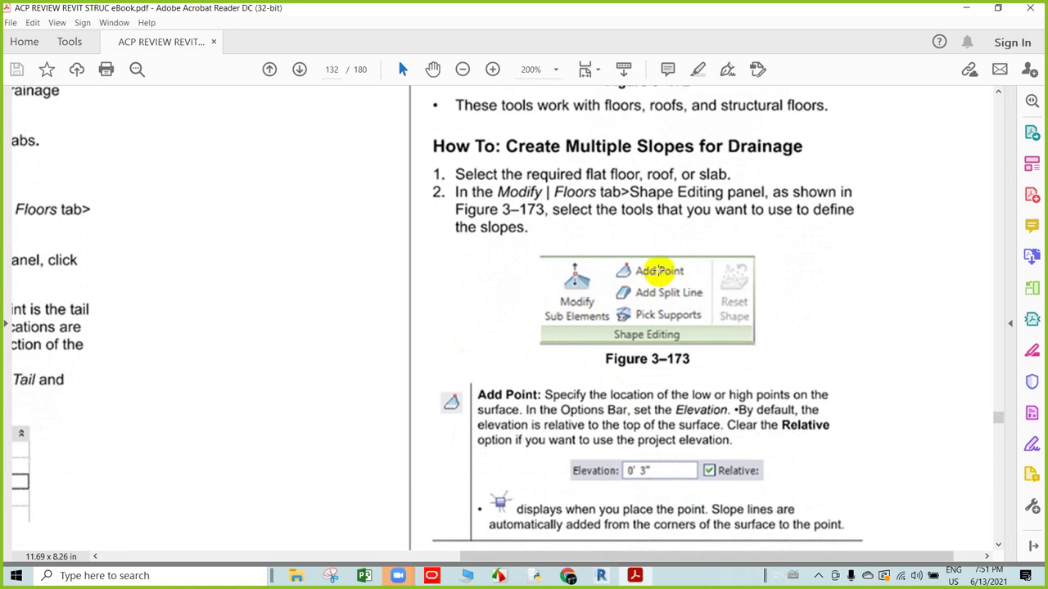
scroll(630, 327, "up", 1)
scroll(625, 339, "up", 1)
scroll(630, 327, "up", 2)
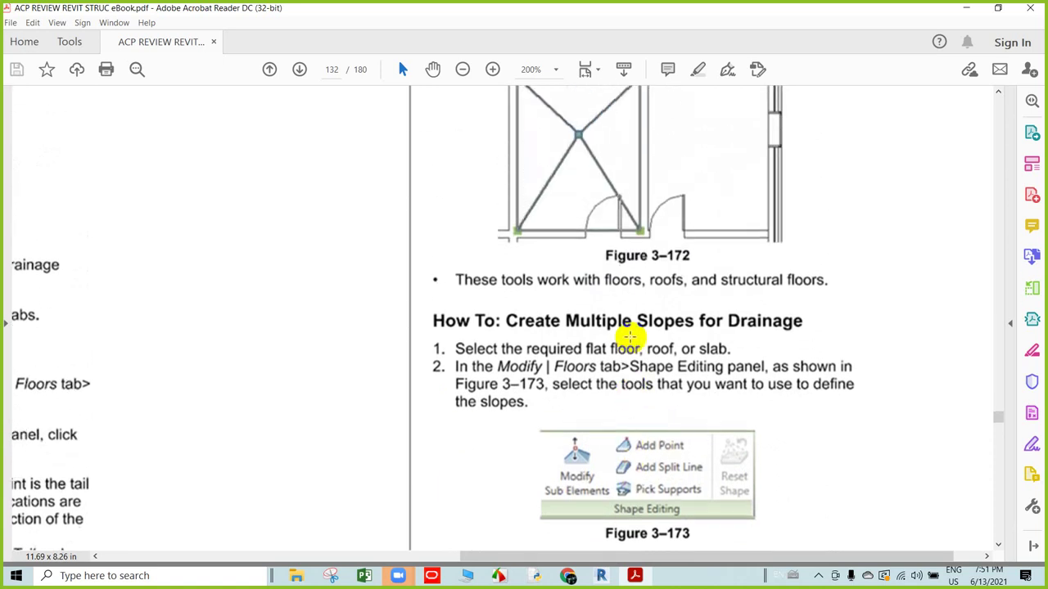
scroll(573, 245, "up", 1)
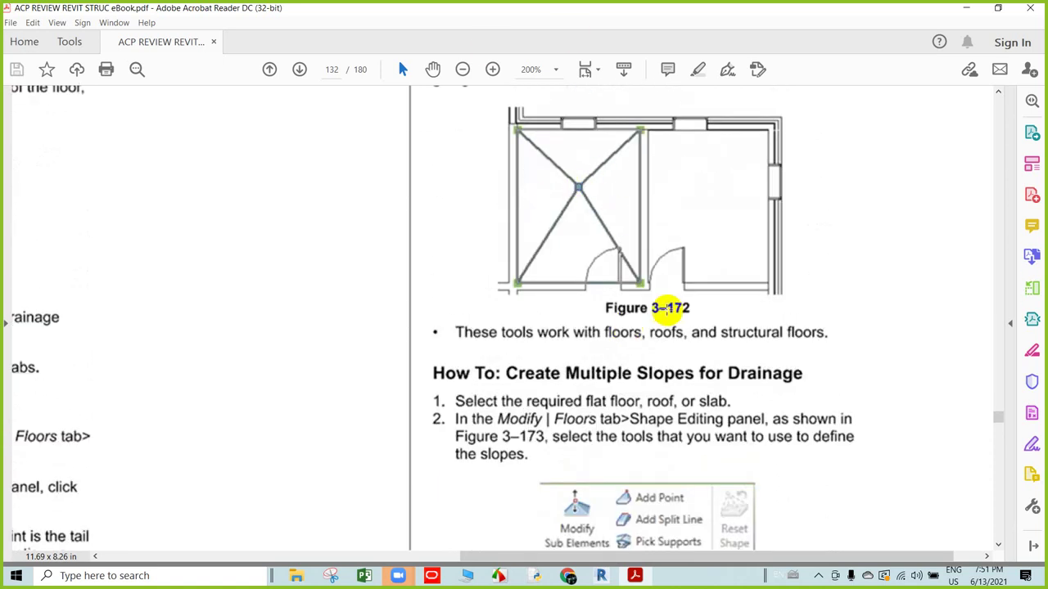
scroll(667, 330, "down", 1)
scroll(660, 327, "down", 1)
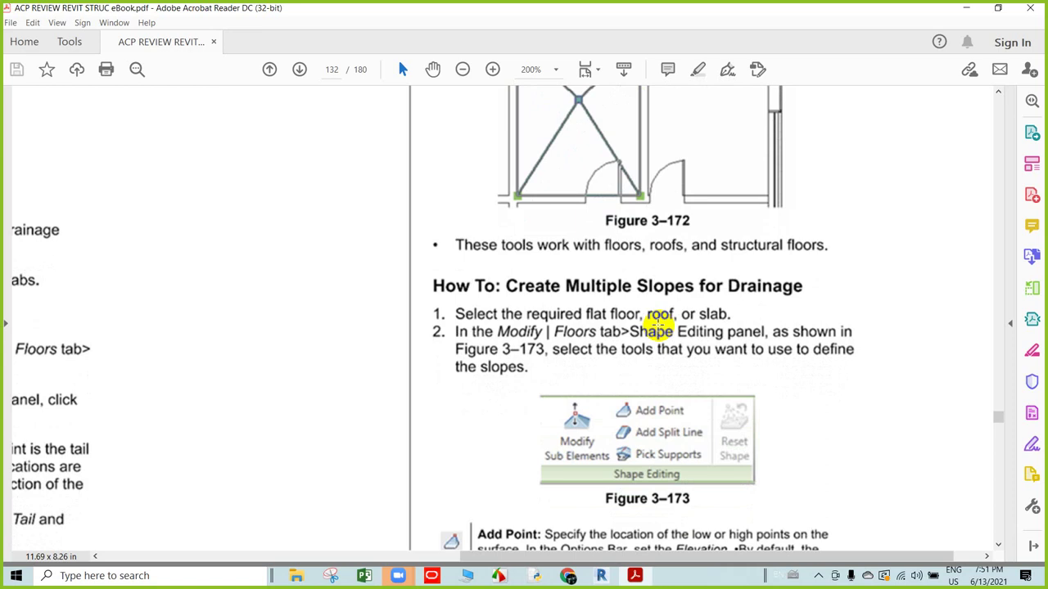
scroll(631, 278, "down", 1)
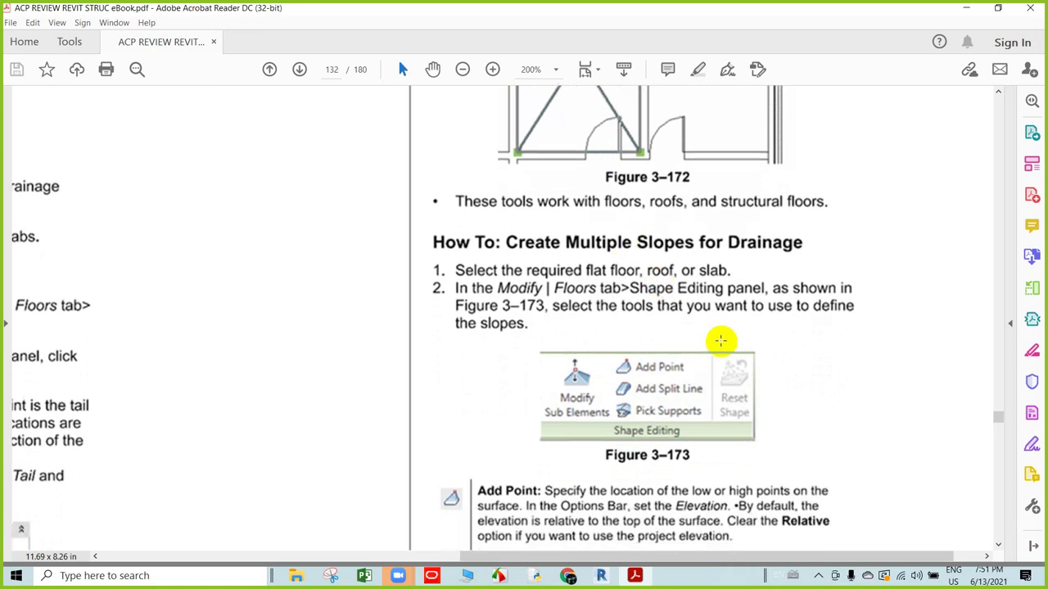
scroll(721, 343, "down", 1)
scroll(696, 344, "up", 1)
scroll(666, 321, "up", 1)
scroll(666, 311, "up", 1)
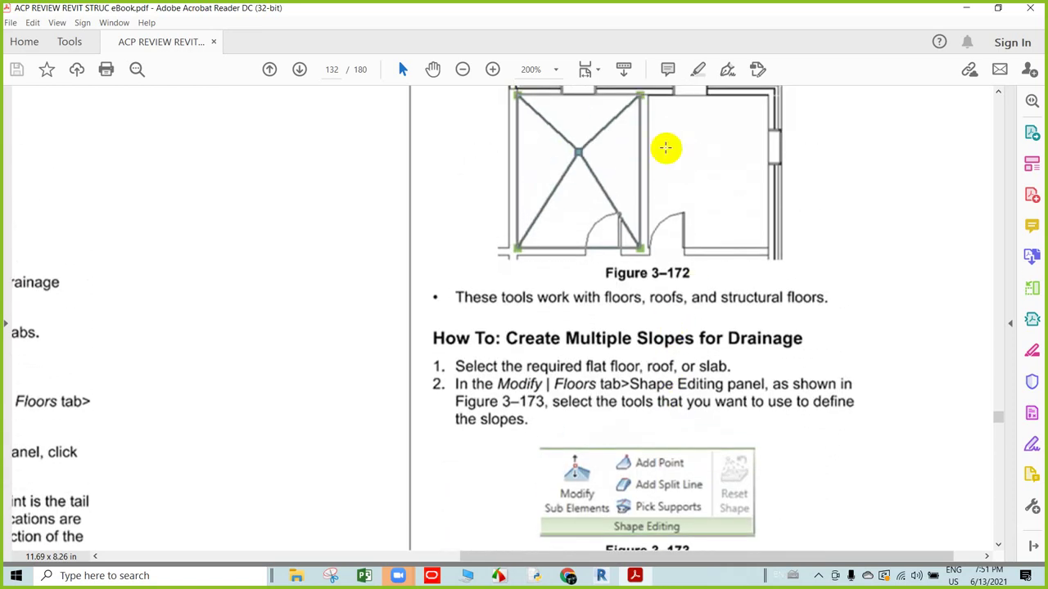
left_click(573, 110)
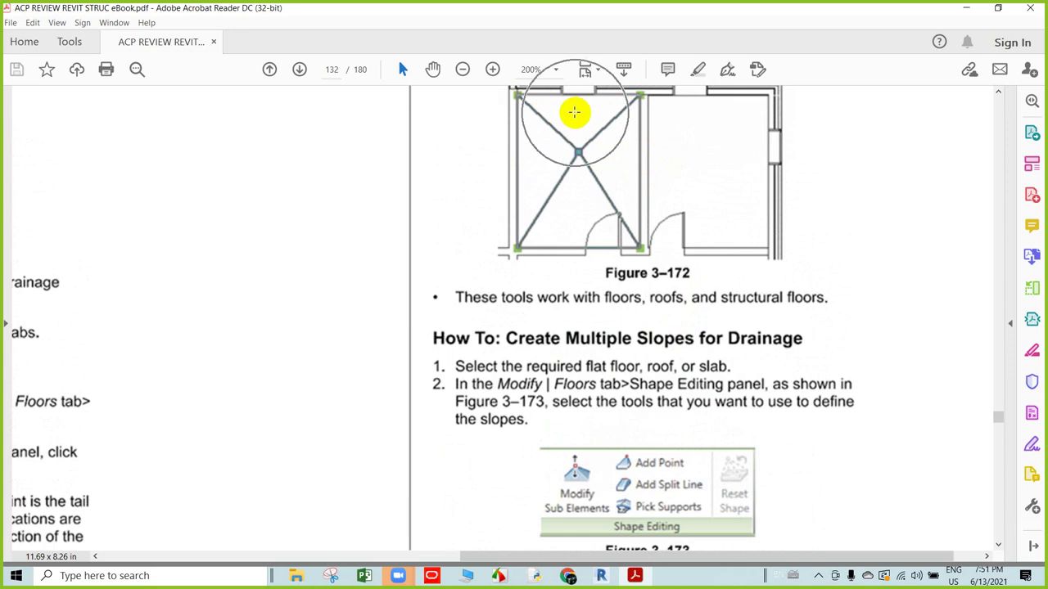
left_click(615, 175)
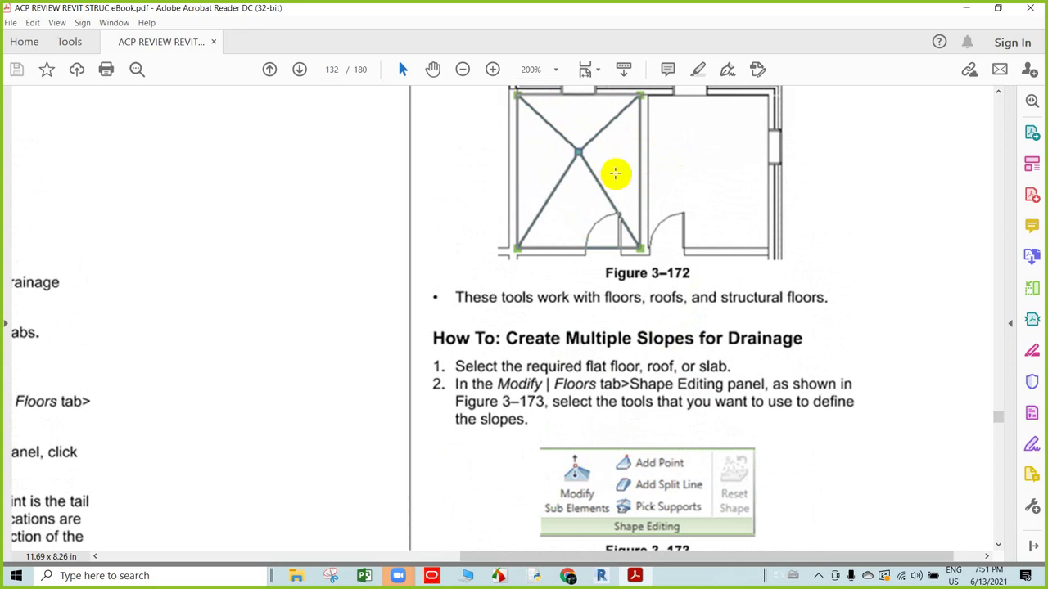
scroll(695, 368, "down", 2)
scroll(666, 370, "down", 1)
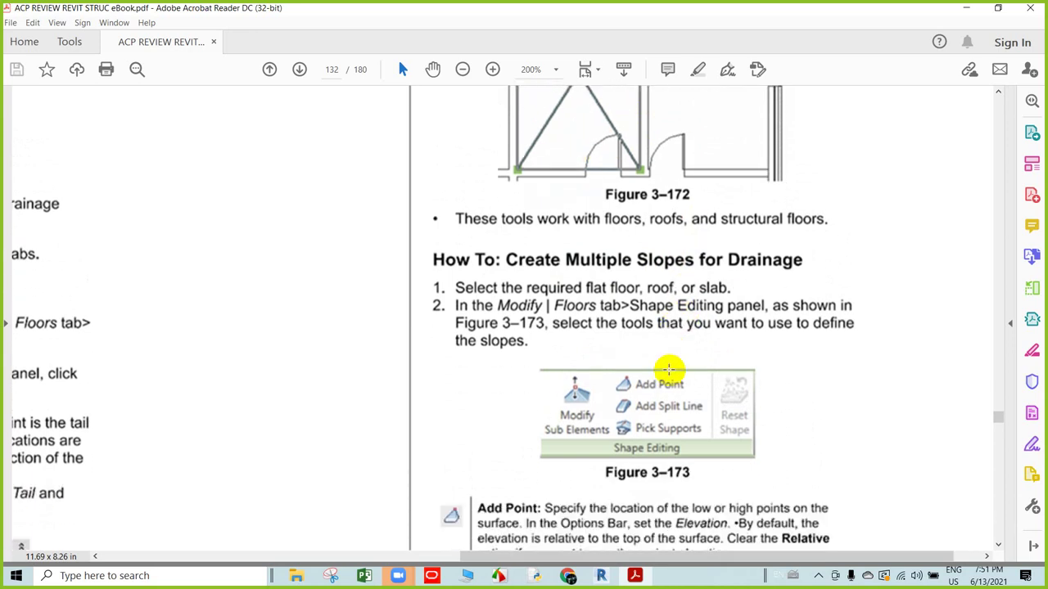
scroll(665, 376, "down", 1)
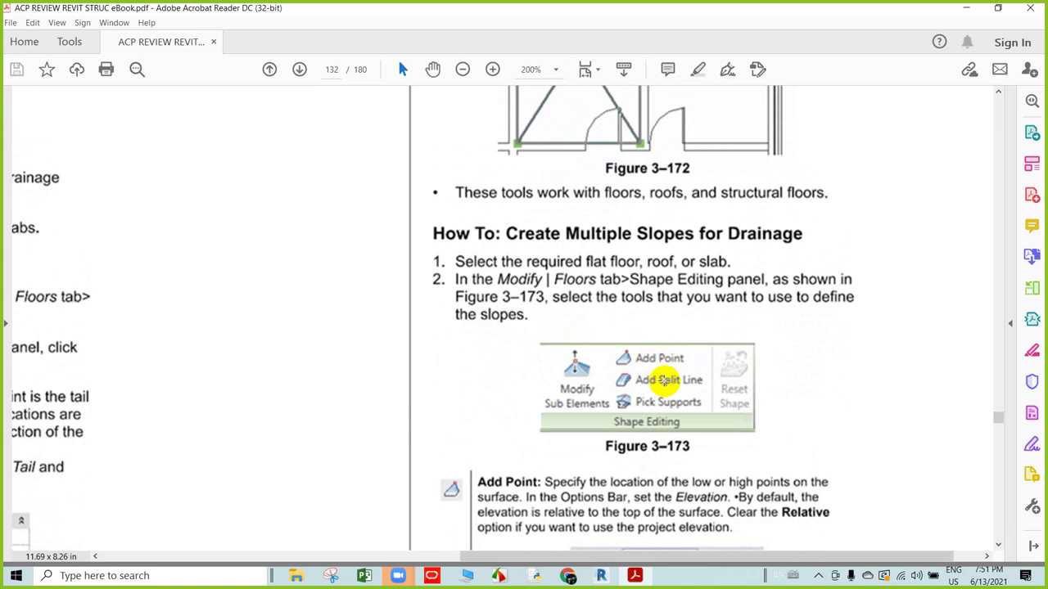
scroll(667, 378, "up", 1)
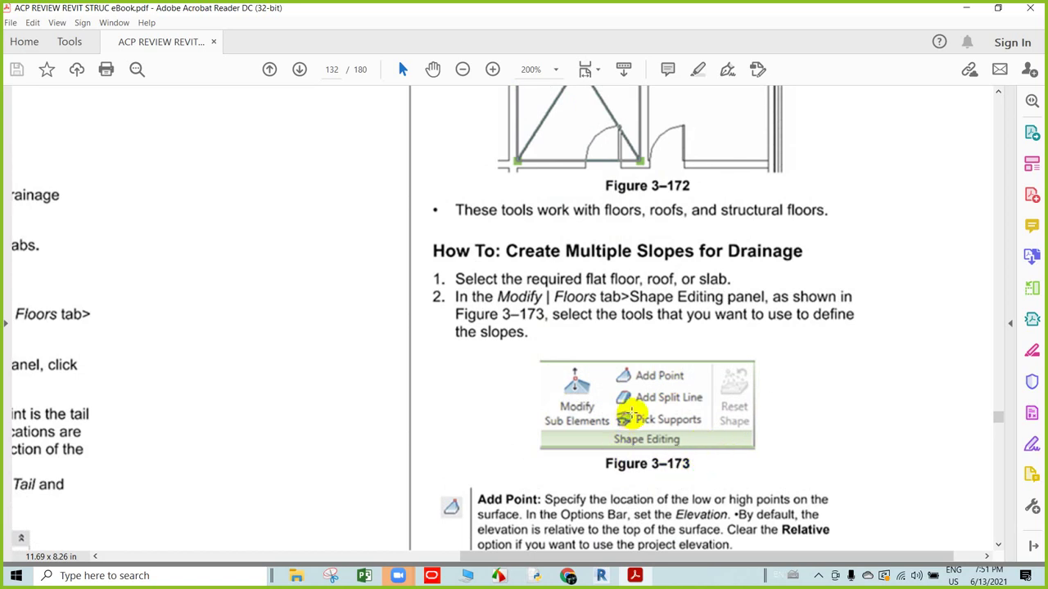
- Scroll on to page 133 until the 3.16 Add Floor Openings for Stairs heading appears
scroll(614, 401, "down", 1)
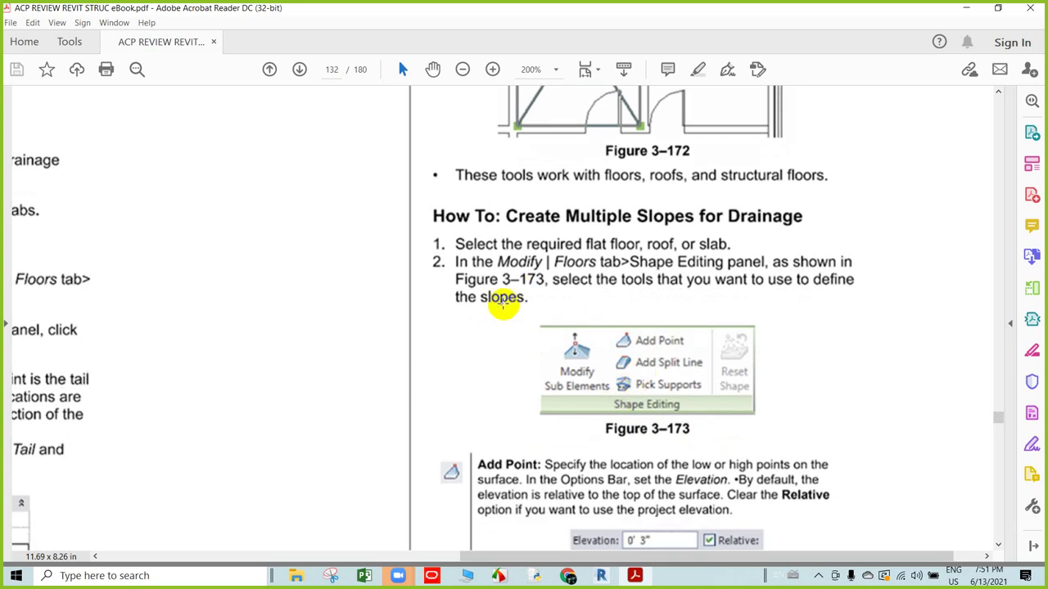
scroll(752, 491, "down", 1)
scroll(750, 471, "down", 2)
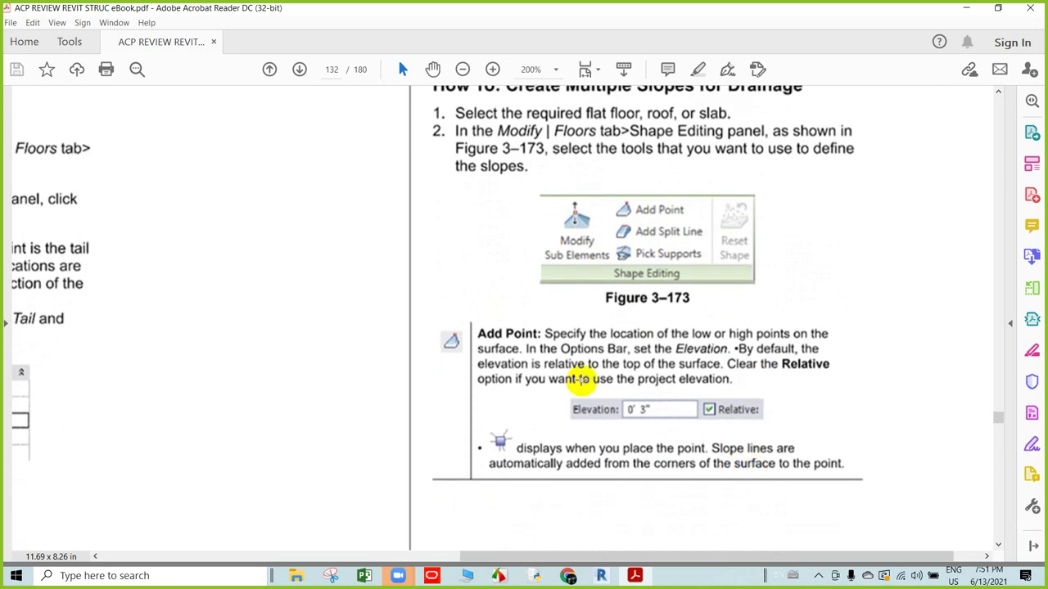
scroll(635, 397, "down", 1)
scroll(662, 444, "down", 1)
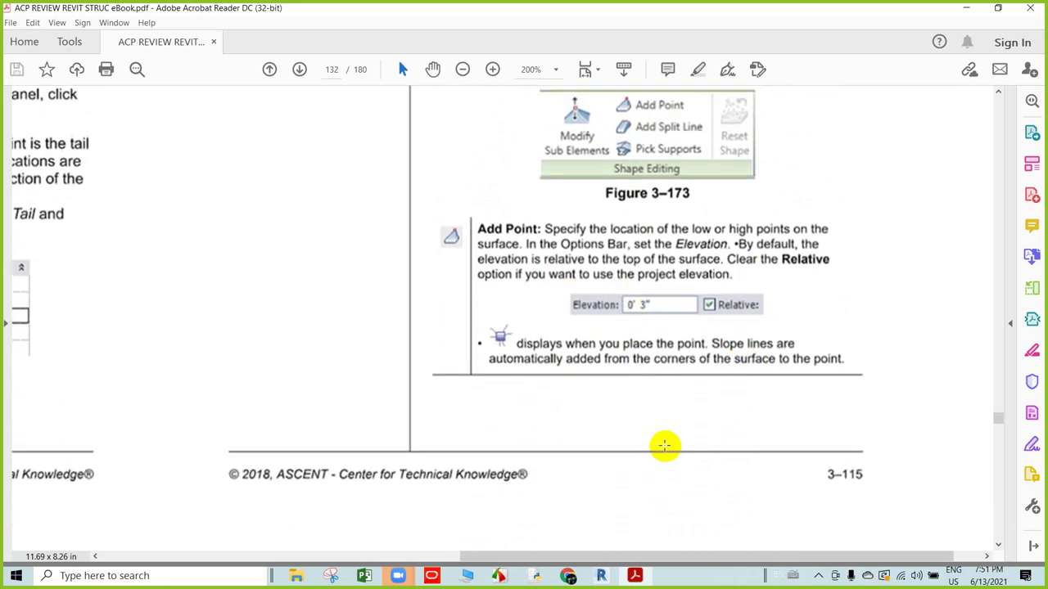
scroll(662, 439, "down", 2)
scroll(662, 439, "down", 3)
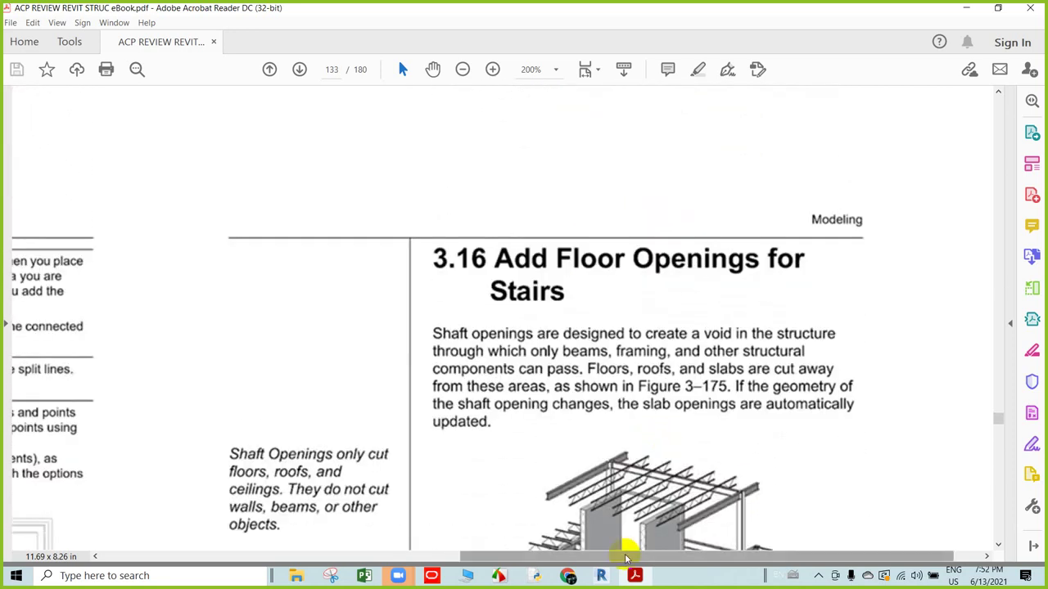
- Shift to the left-hand page to read the split line notes
left_click_drag(627, 553, 623, 537)
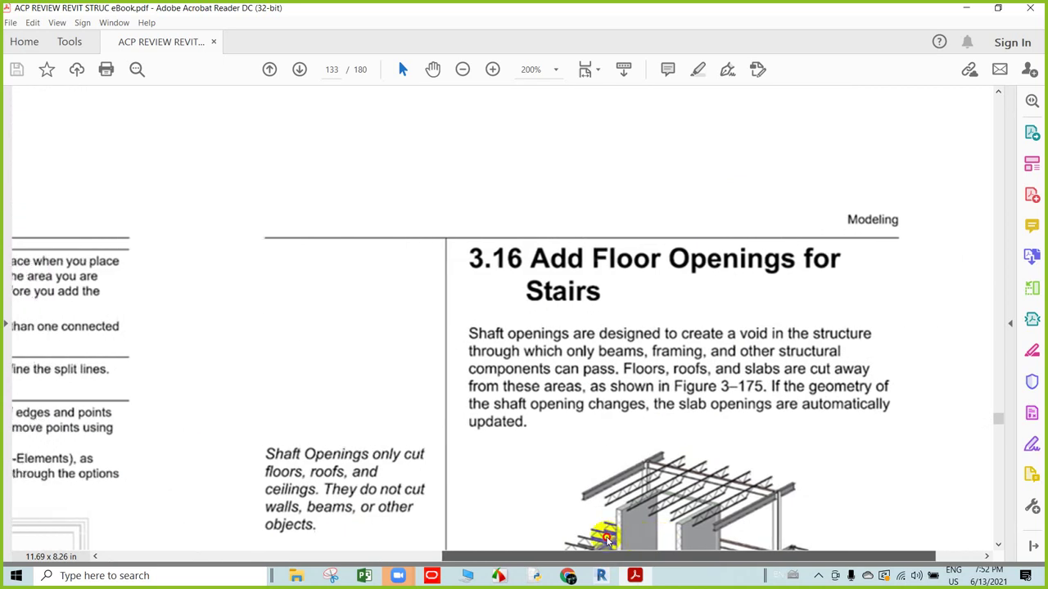
left_click_drag(623, 538, 320, 505)
scroll(411, 398, "down", 1)
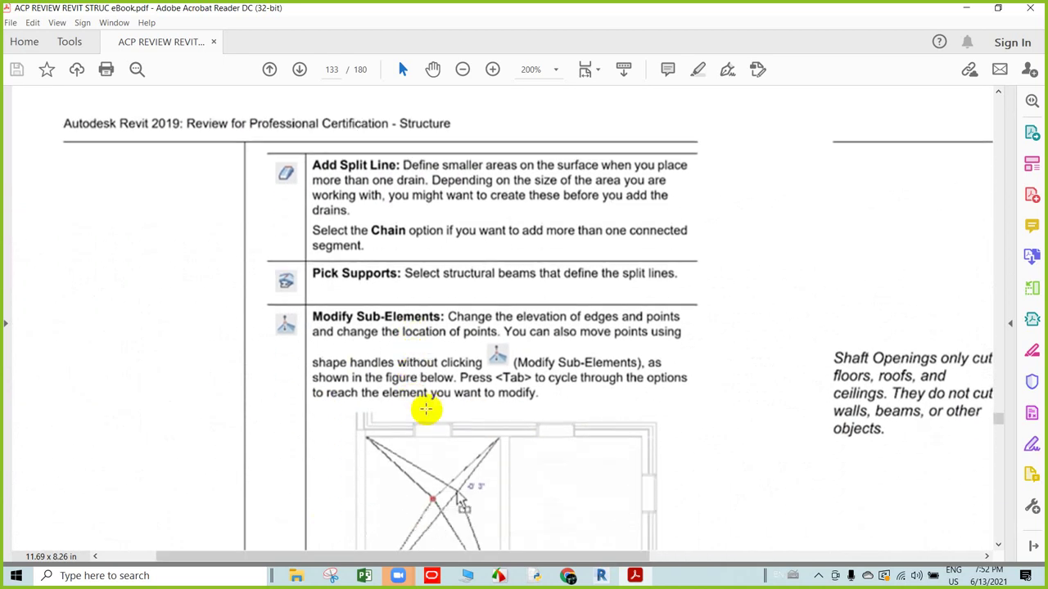
scroll(430, 397, "down", 1)
scroll(434, 404, "up", 2)
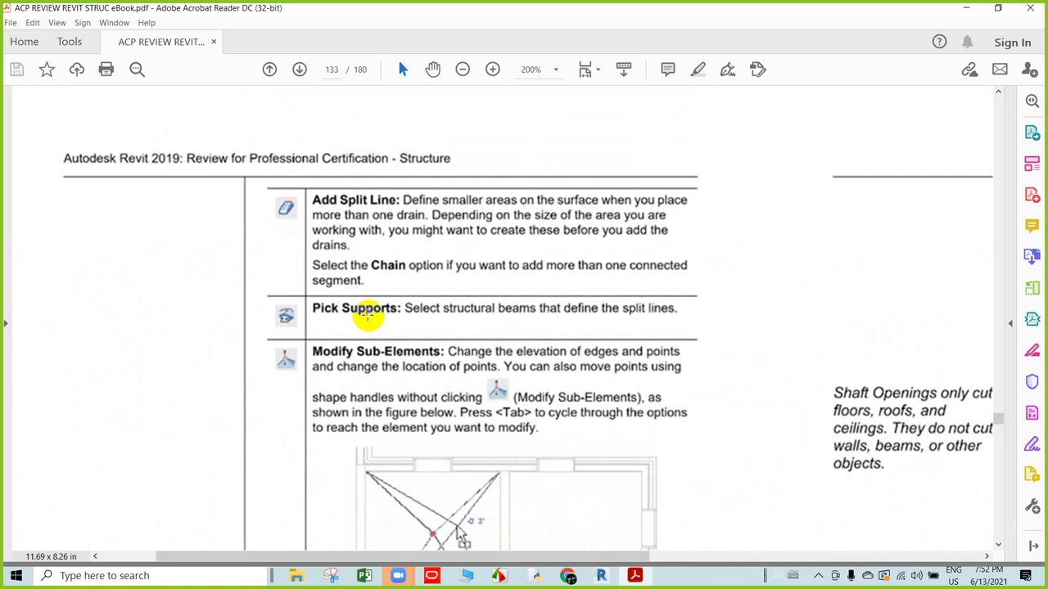
scroll(372, 318, "down", 1)
scroll(385, 344, "down", 1)
scroll(421, 422, "down", 1)
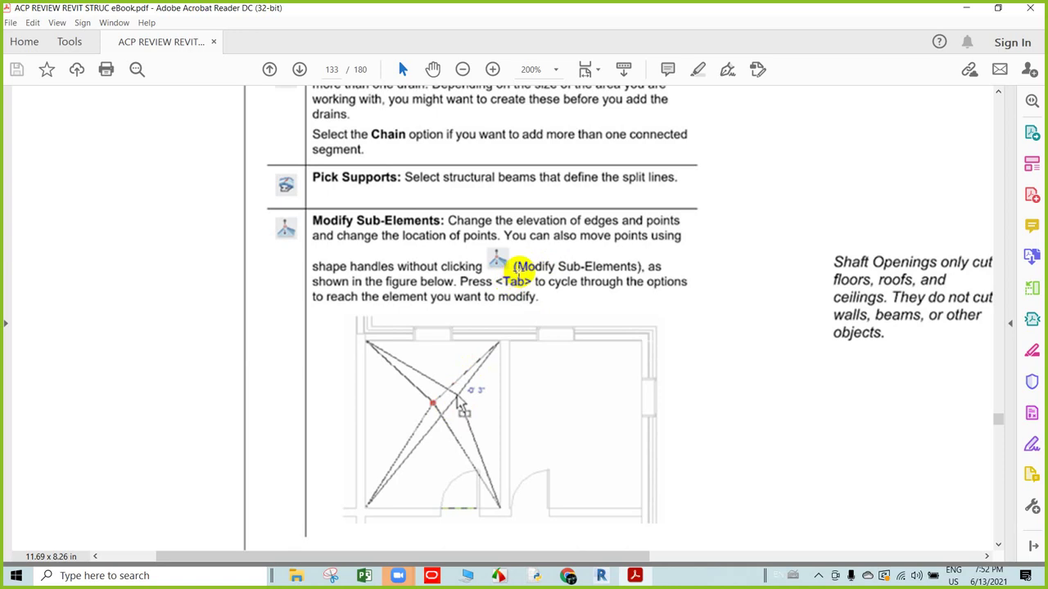
- Read past Modify Sub-Elements to Figure 3–174's constant versus variable thickness slabs
scroll(515, 295, "down", 1)
scroll(491, 335, "down", 2)
scroll(476, 372, "down", 2)
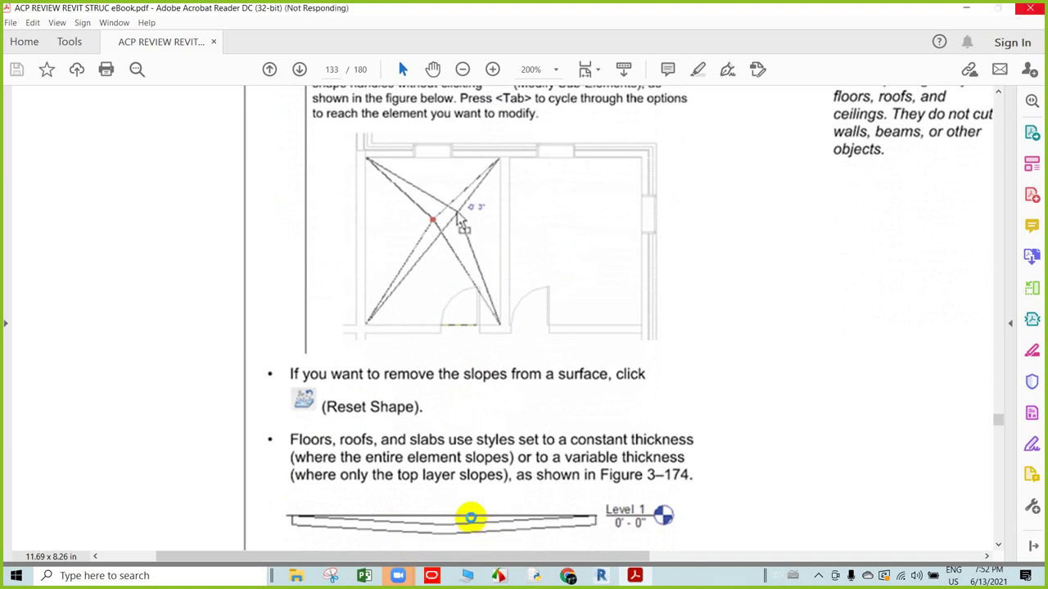
scroll(485, 449, "down", 1)
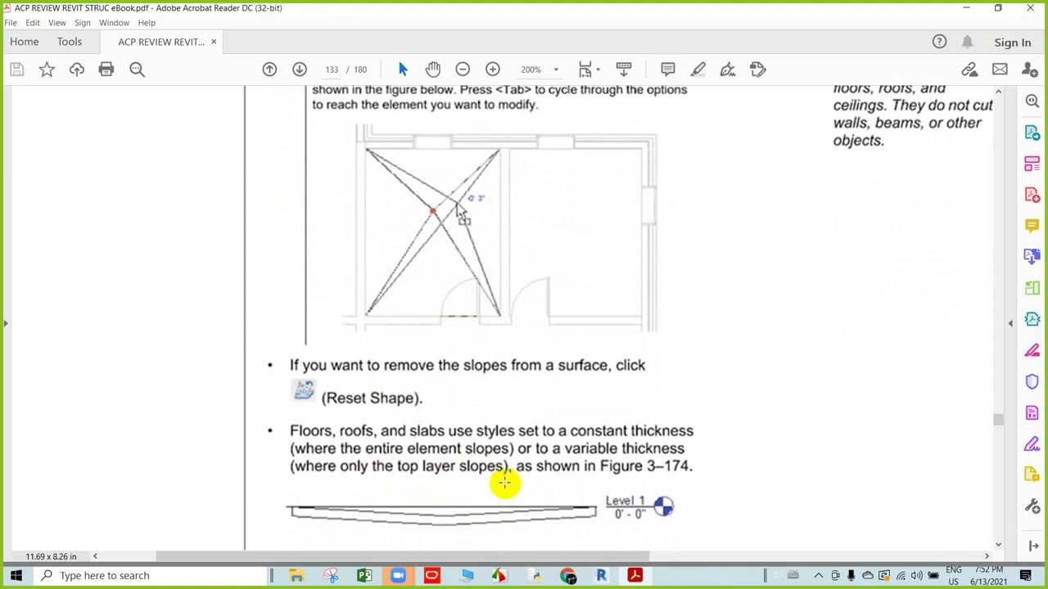
scroll(498, 483, "down", 1)
scroll(498, 483, "down", 1)
scroll(500, 463, "down", 1)
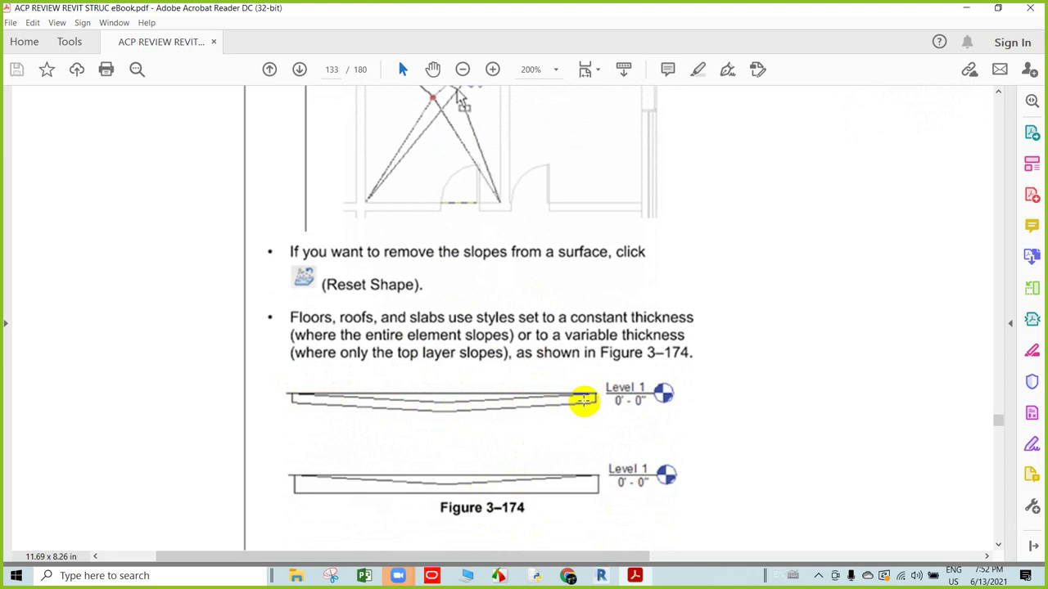
left_click(589, 398)
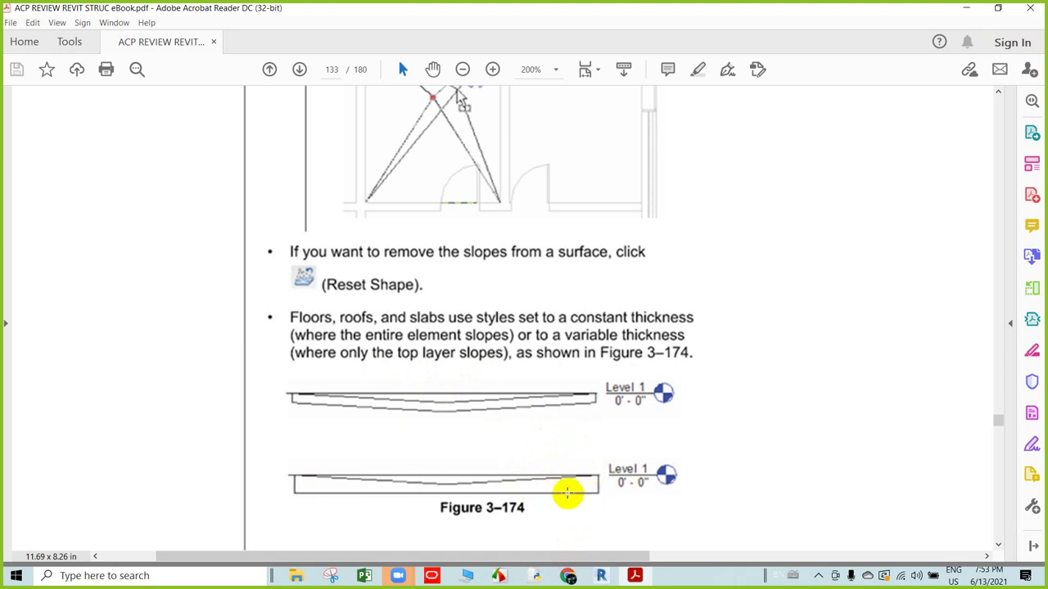
left_click(603, 489)
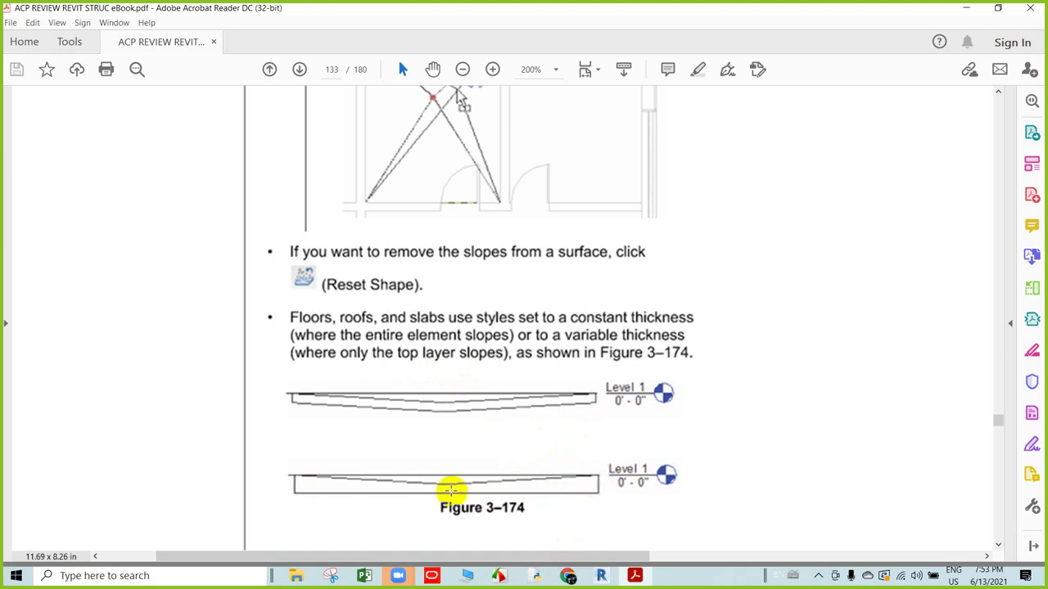
left_click(450, 490)
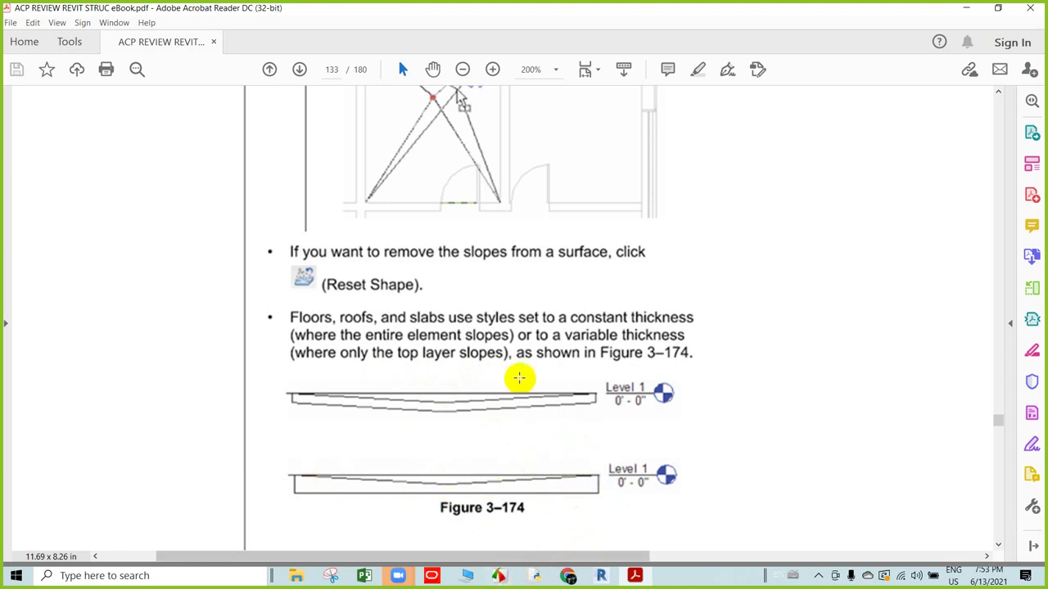
scroll(521, 376, "down", 1)
- Bring the right-hand page 133 back into view at the 3.16 heading and Figure 3–175
left_click_drag(491, 554, 824, 493)
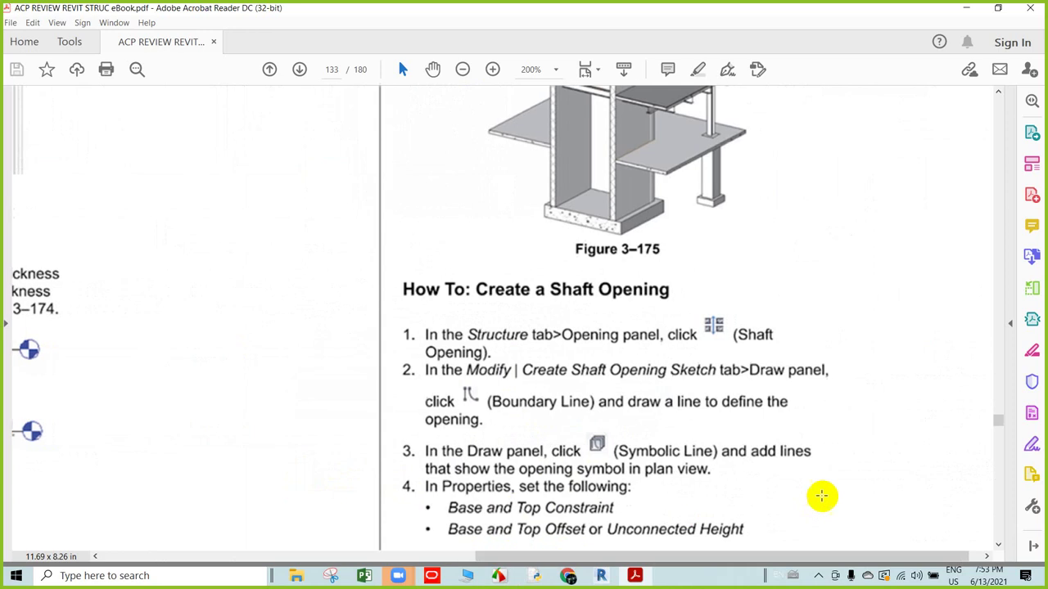
scroll(712, 368, "up", 1)
scroll(697, 381, "up", 2)
scroll(674, 421, "up", 2)
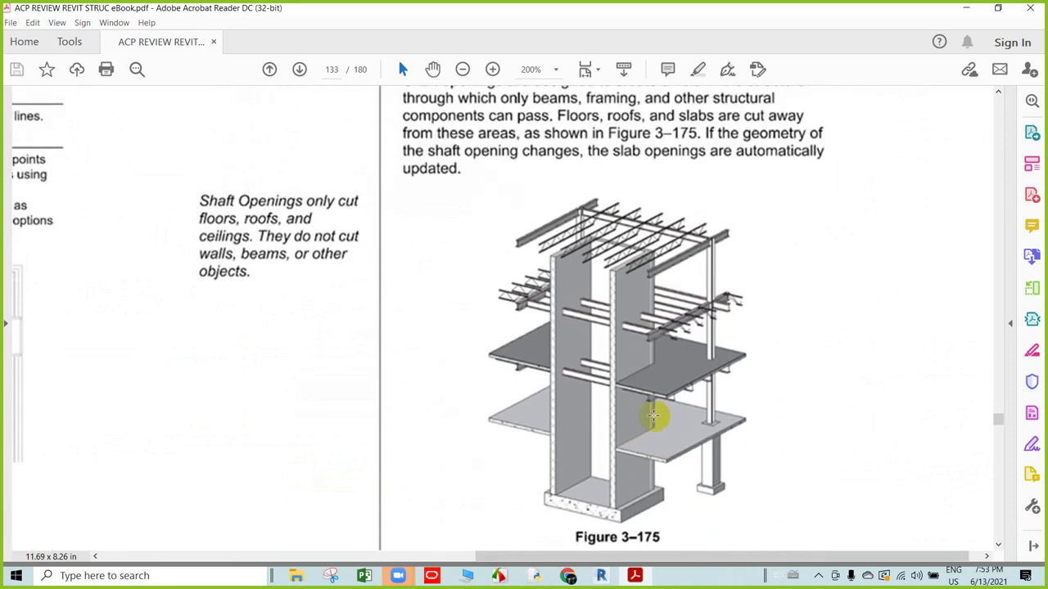
scroll(660, 414, "up", 2)
scroll(637, 401, "up", 1)
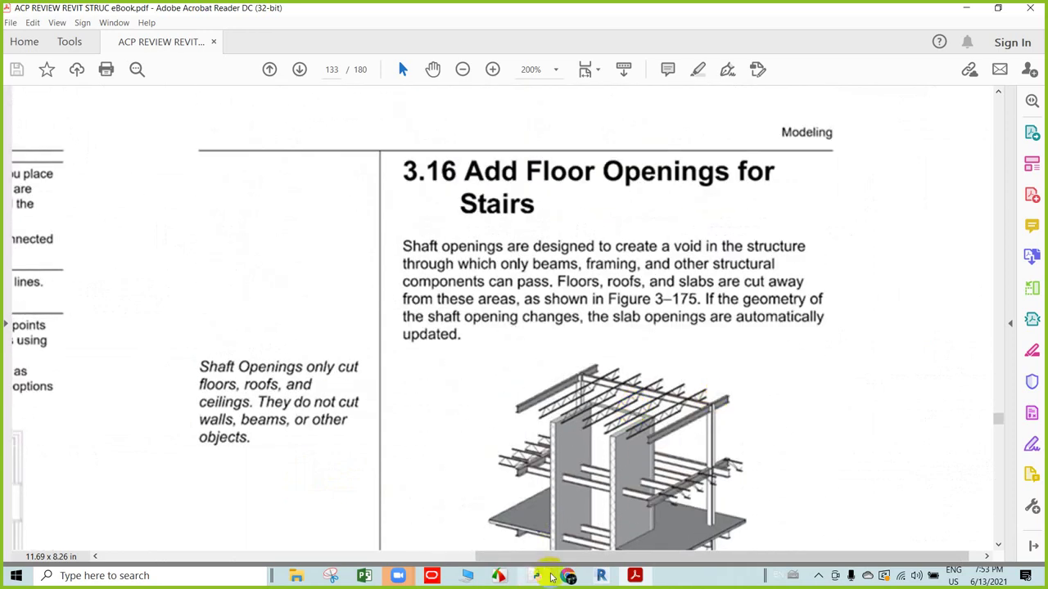
left_click_drag(569, 564, 585, 563)
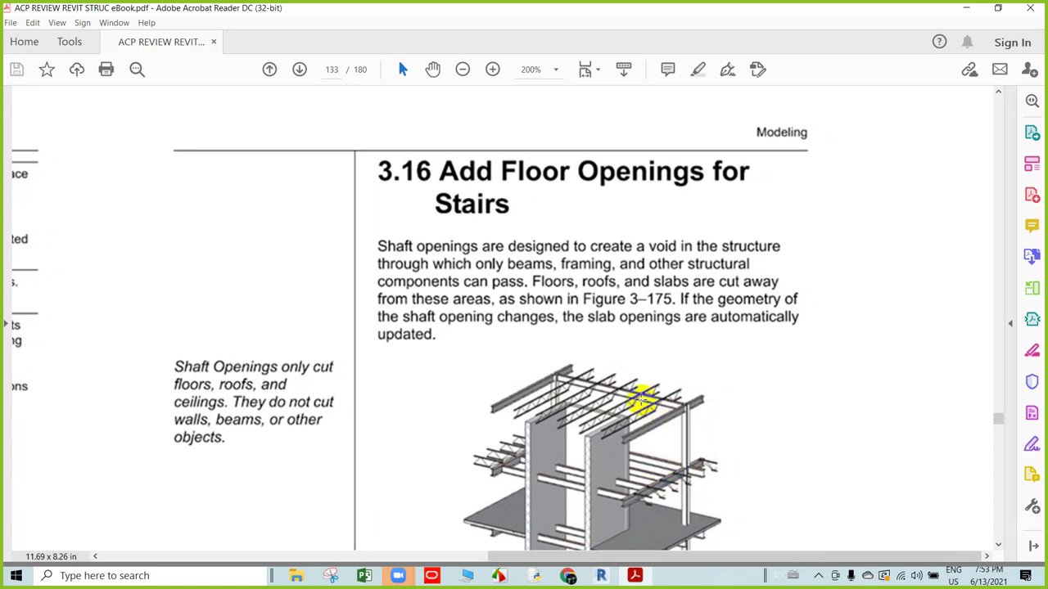
scroll(646, 397, "down", 1)
scroll(668, 430, "down", 1)
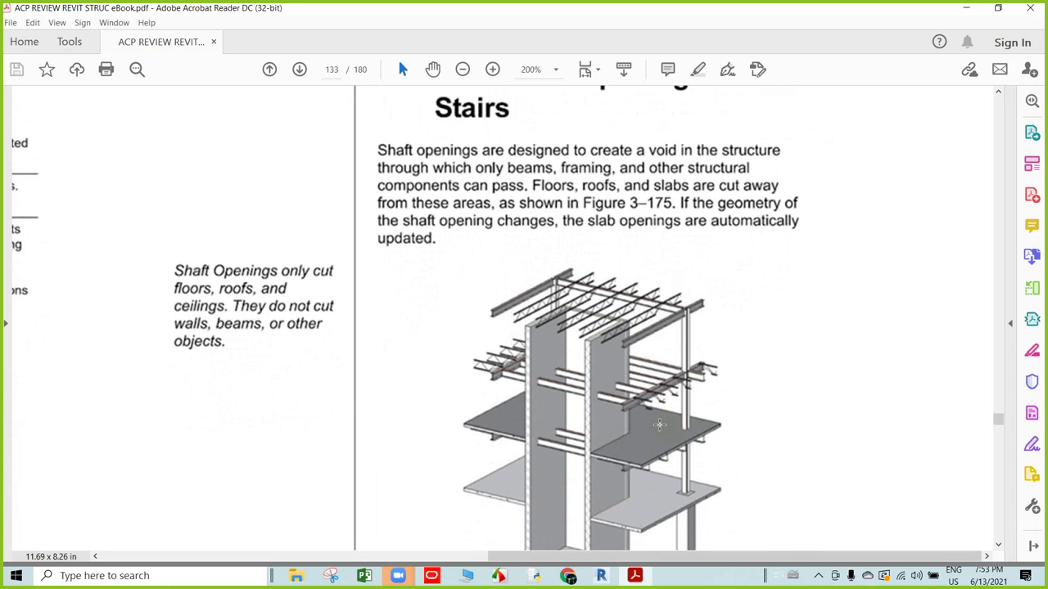
scroll(659, 419, "down", 1)
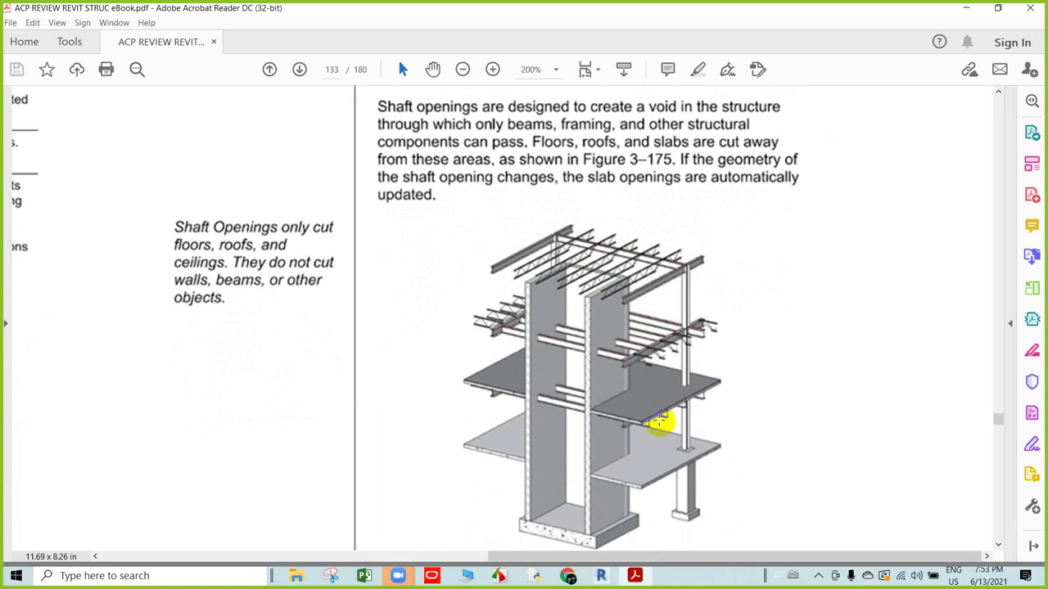
scroll(658, 419, "up", 1)
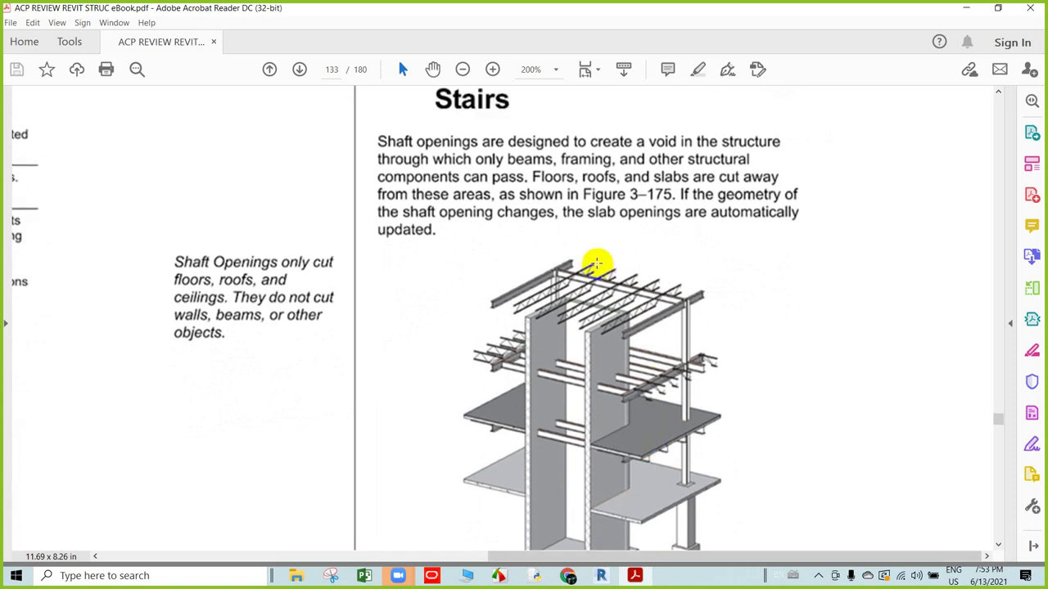
scroll(467, 369, "up", 1)
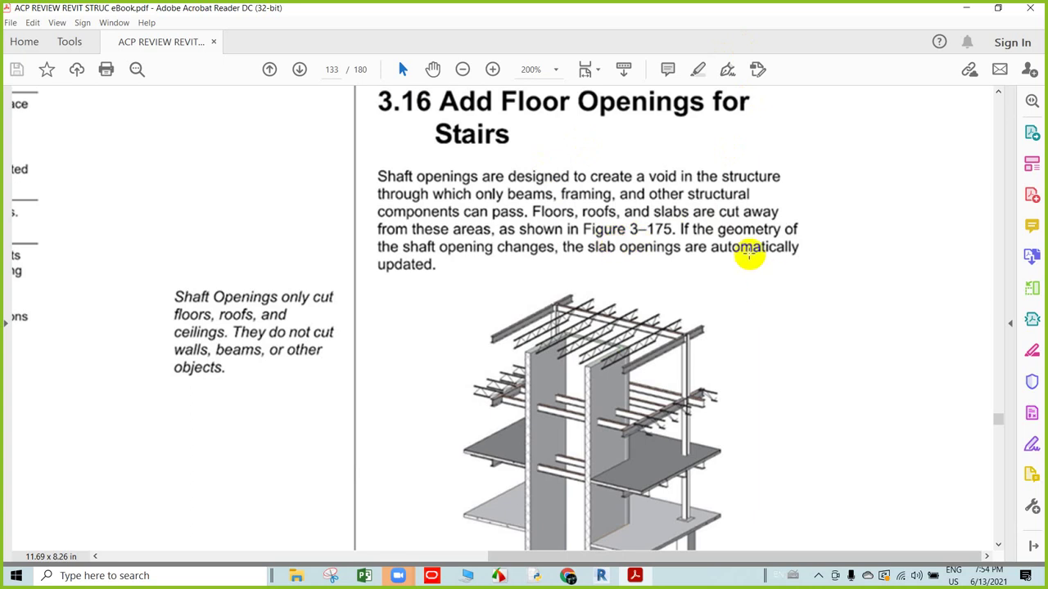
scroll(746, 253, "down", 1)
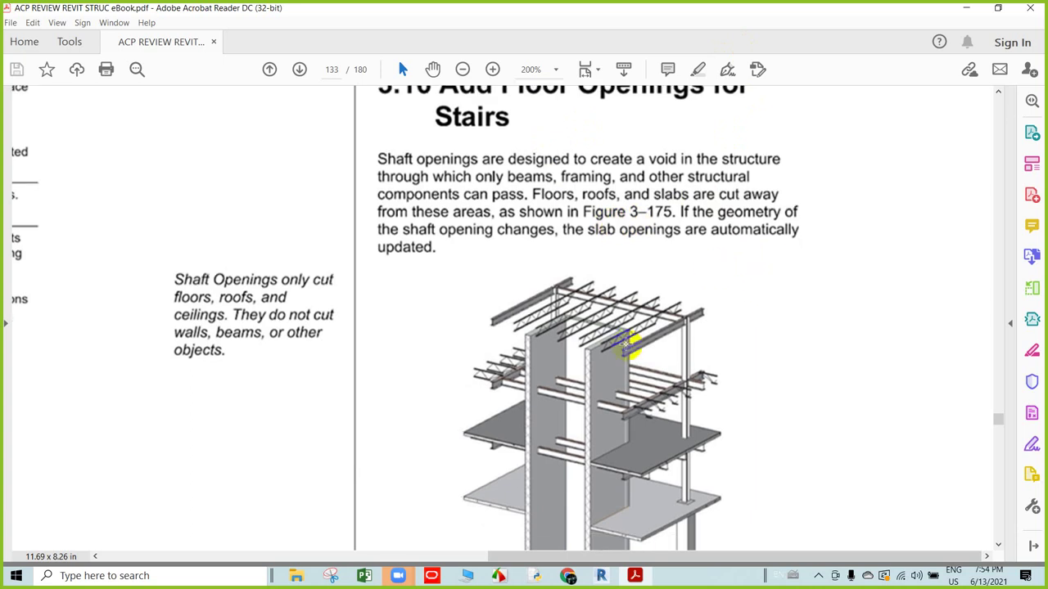
scroll(625, 344, "down", 1)
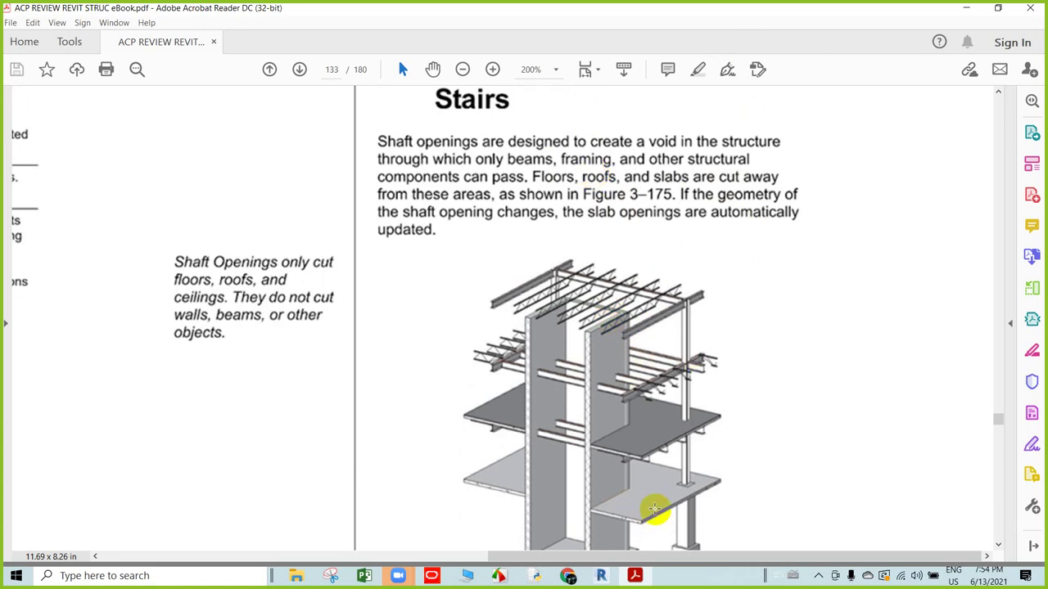
scroll(645, 488, "down", 1)
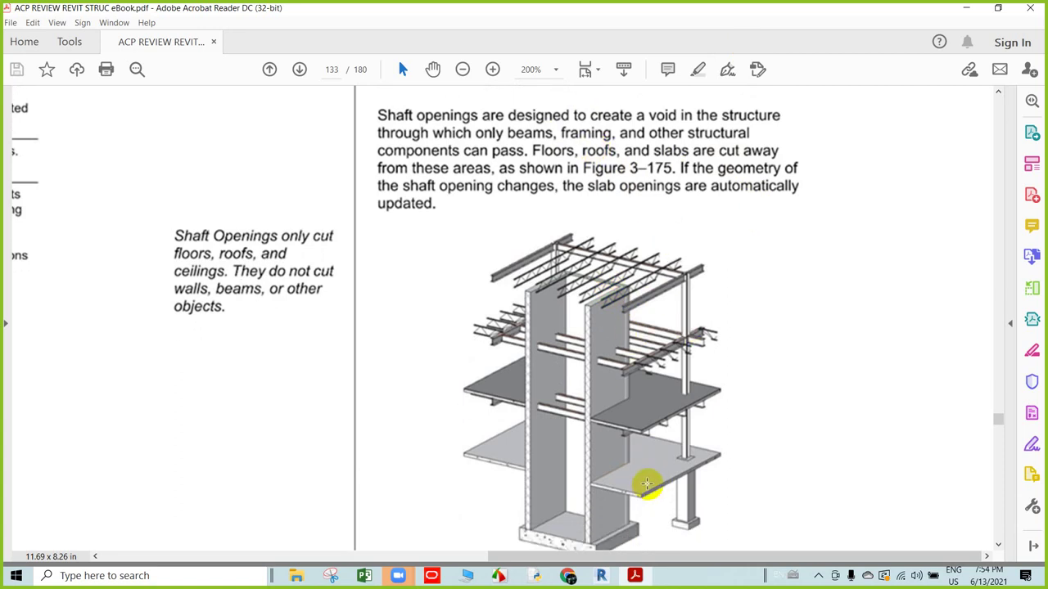
scroll(646, 483, "down", 1)
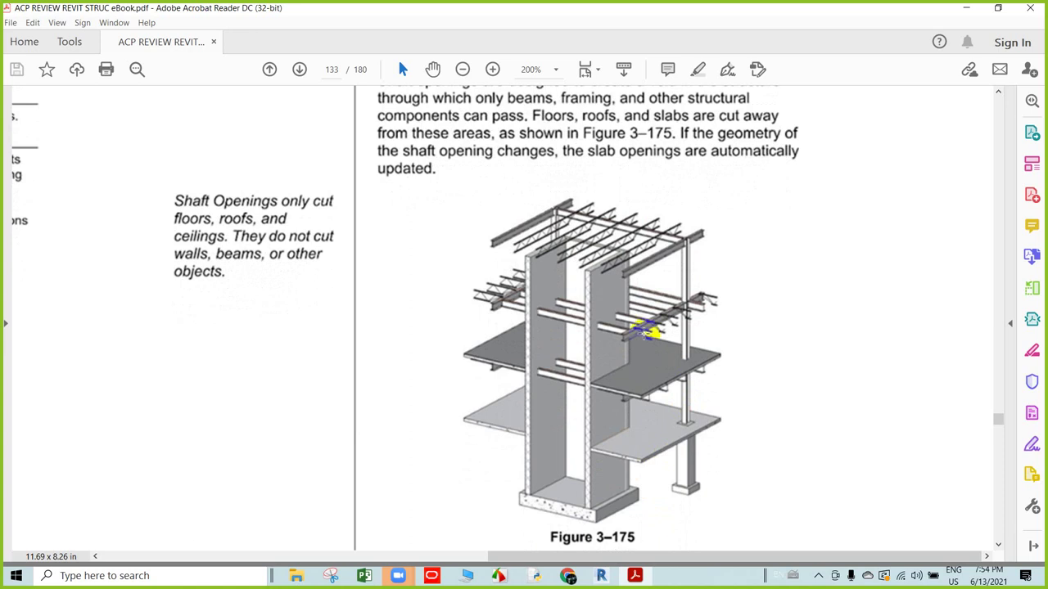
scroll(617, 350, "down", 1)
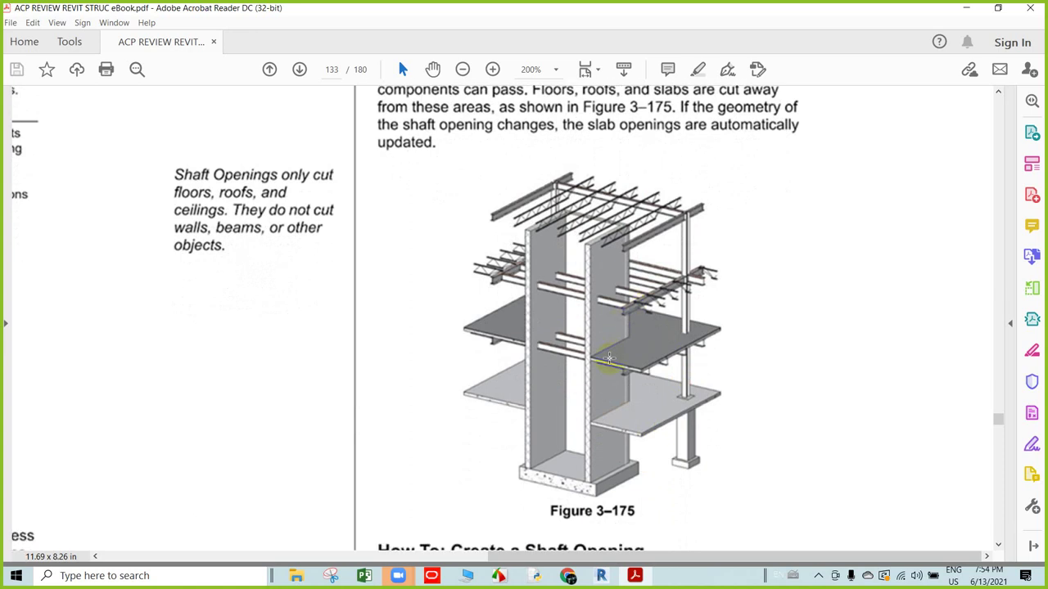
scroll(609, 358, "up", 1)
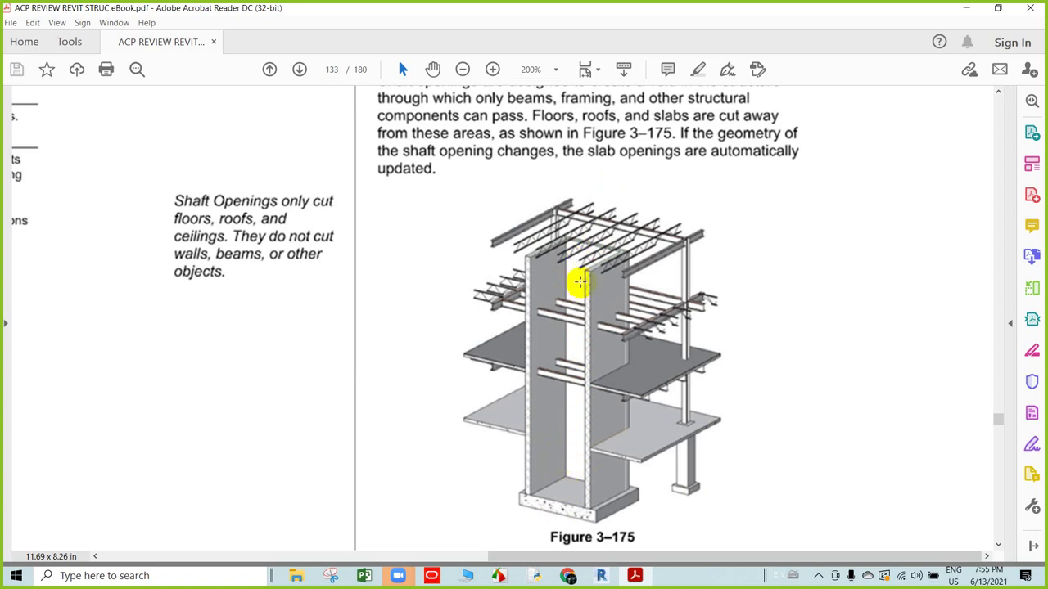
- Scroll page 133 down to show How To: Create a Shaft Opening steps 1–4 and the footer
scroll(581, 414, "down", 1)
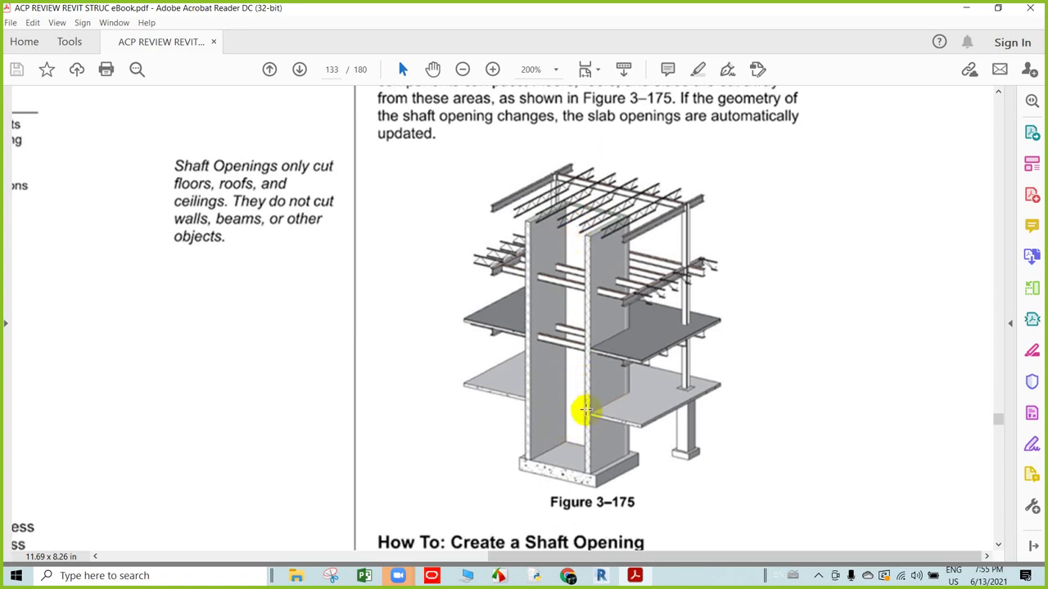
scroll(581, 401, "down", 1)
scroll(585, 384, "down", 1)
scroll(588, 376, "down", 1)
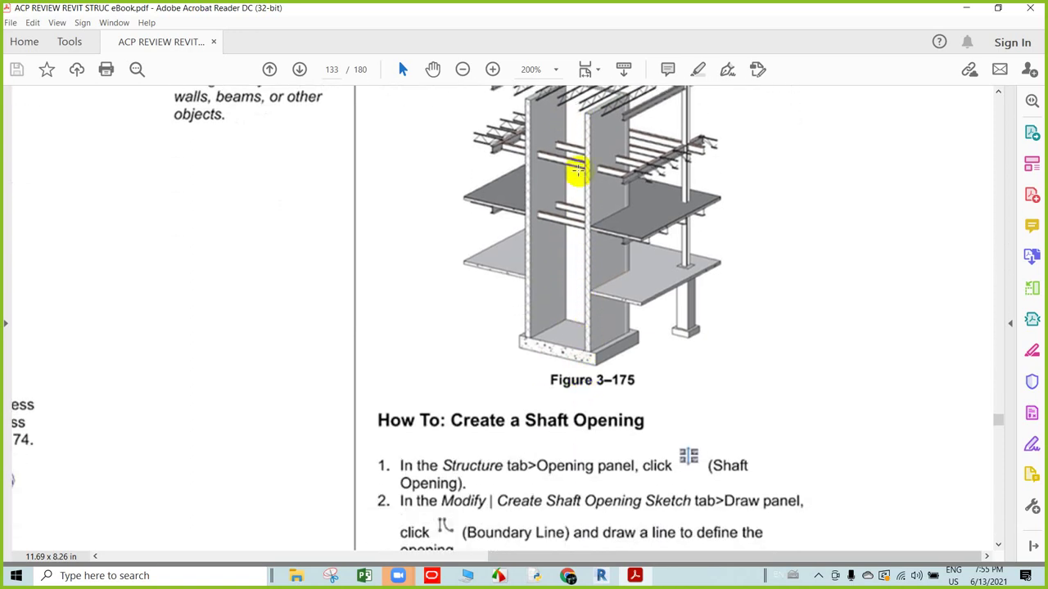
scroll(509, 360, "down", 1)
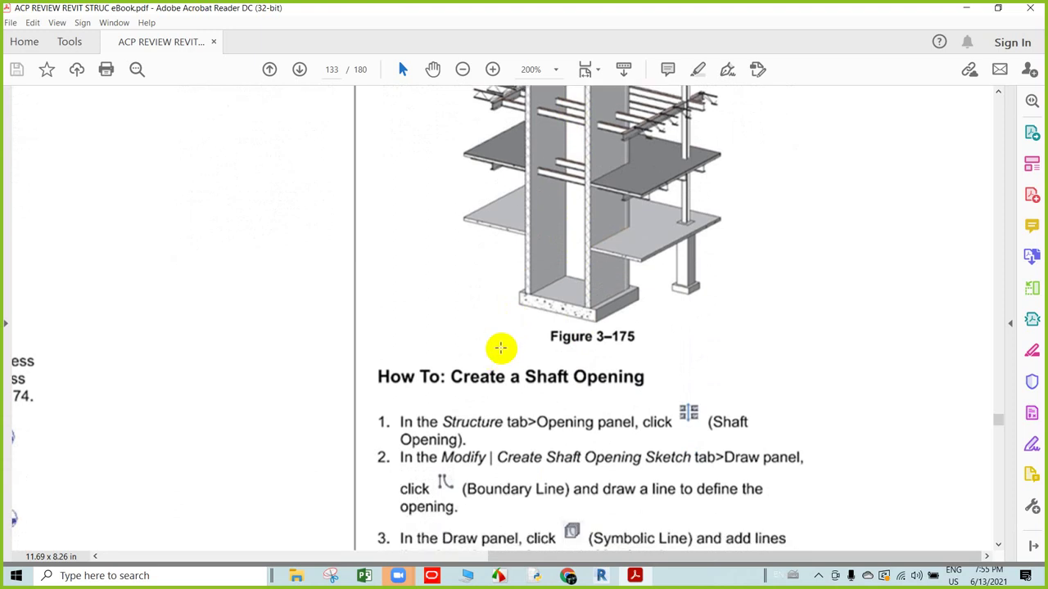
scroll(498, 351, "up", 1)
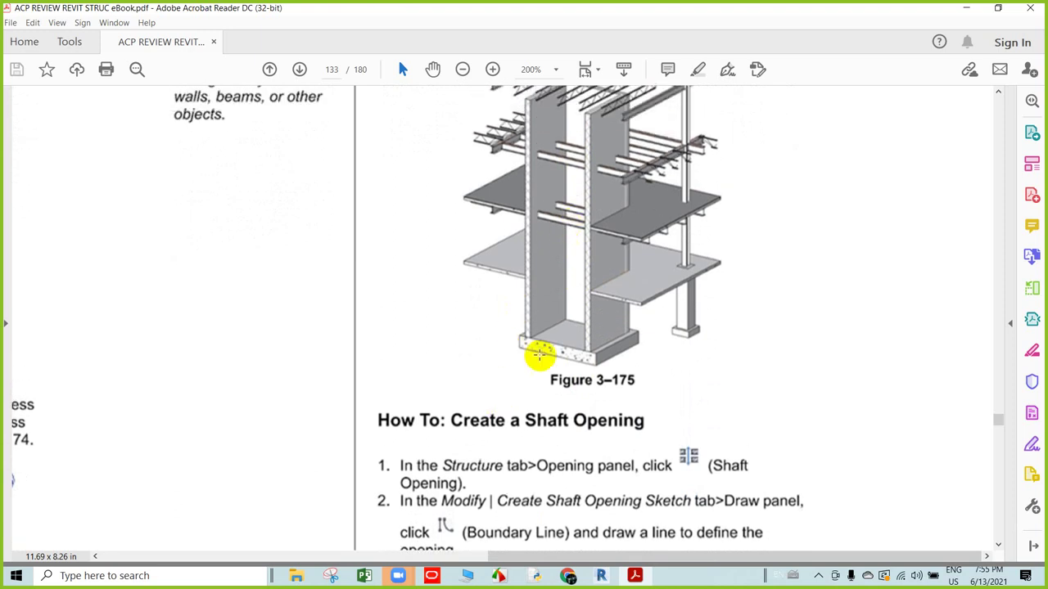
scroll(536, 364, "down", 1)
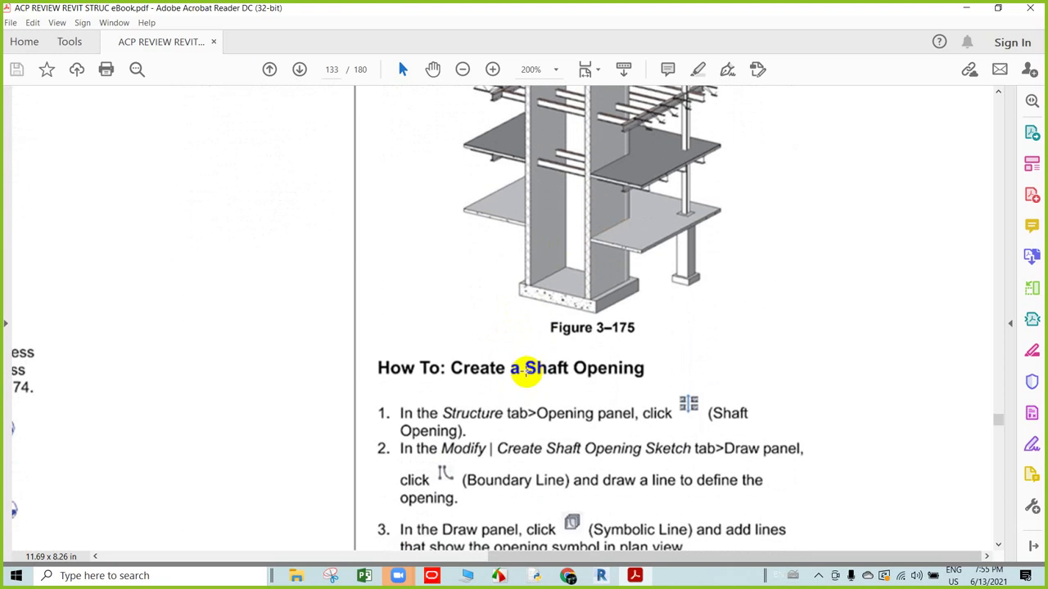
scroll(521, 370, "down", 1)
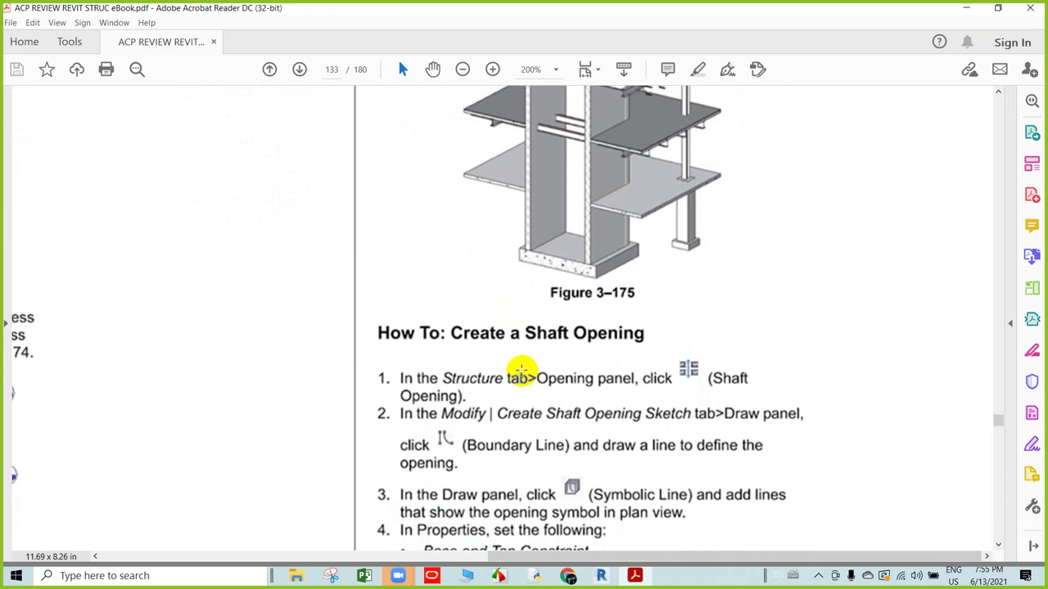
scroll(519, 369, "down", 1)
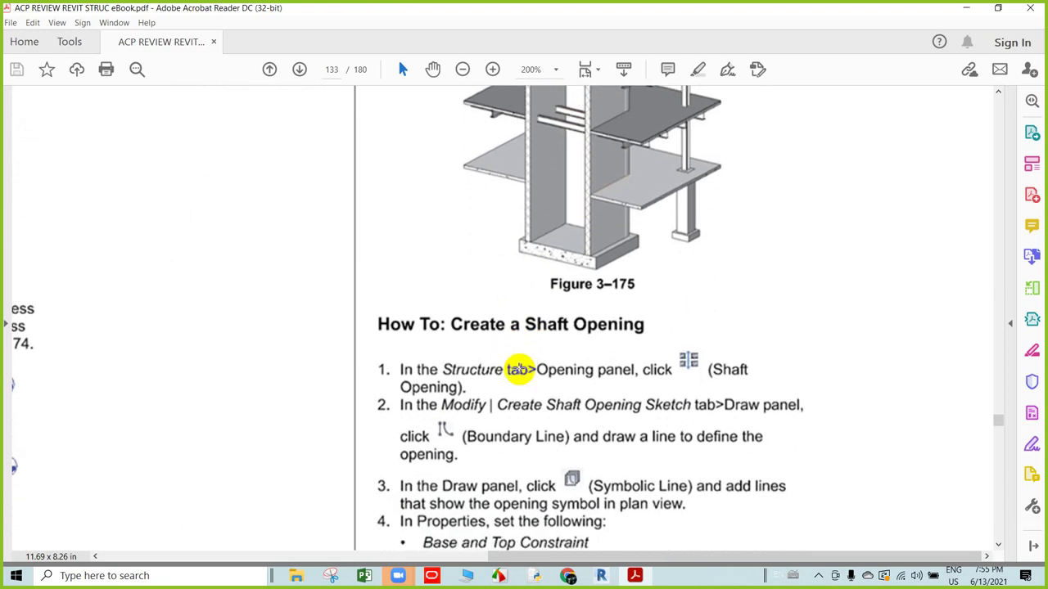
scroll(518, 368, "down", 1)
scroll(518, 367, "down", 1)
scroll(516, 364, "down", 1)
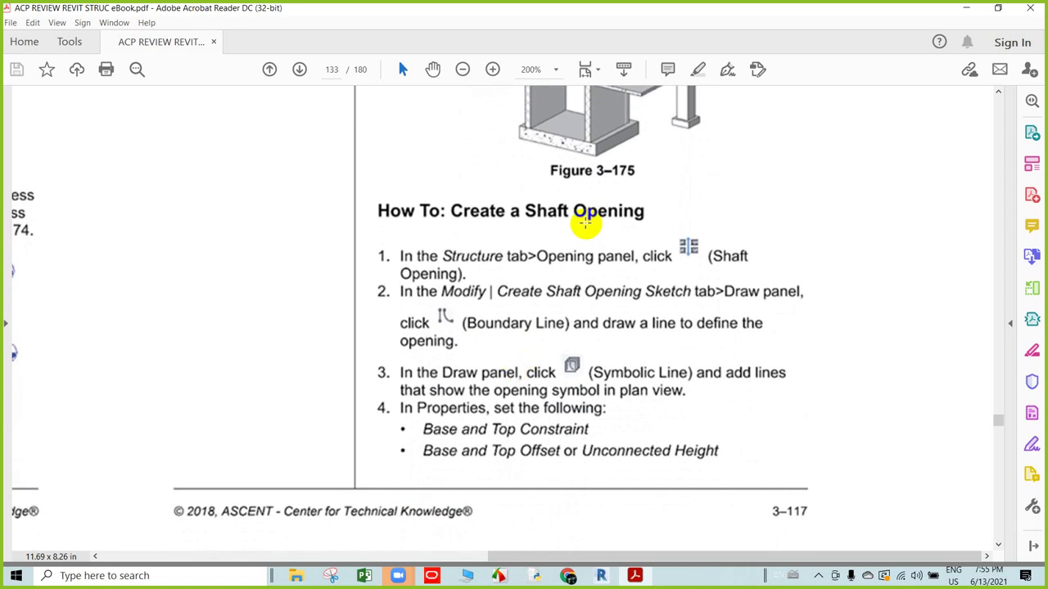
left_click(688, 255)
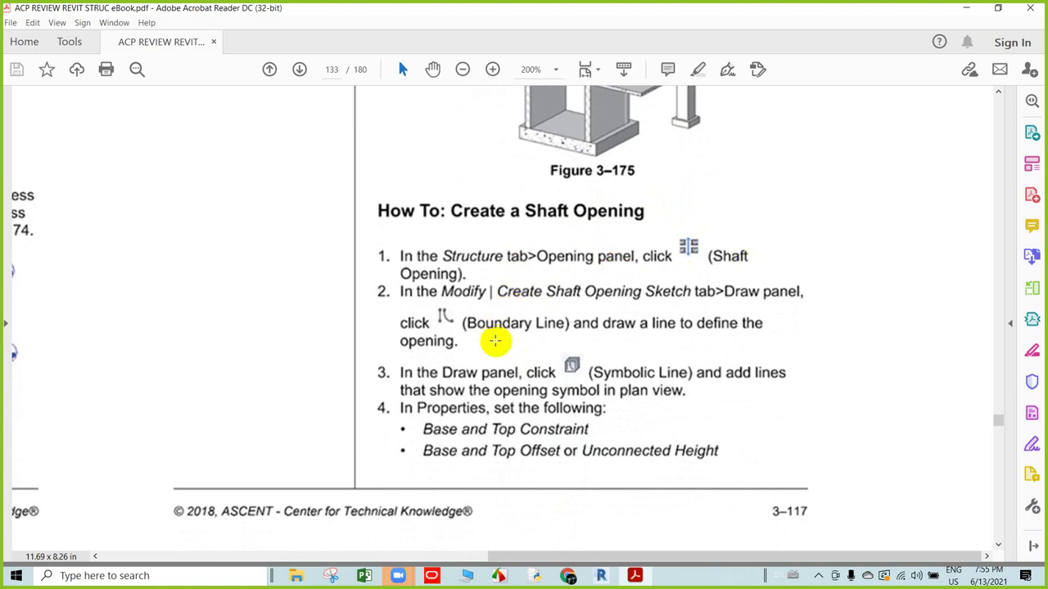
scroll(495, 340, "down", 1)
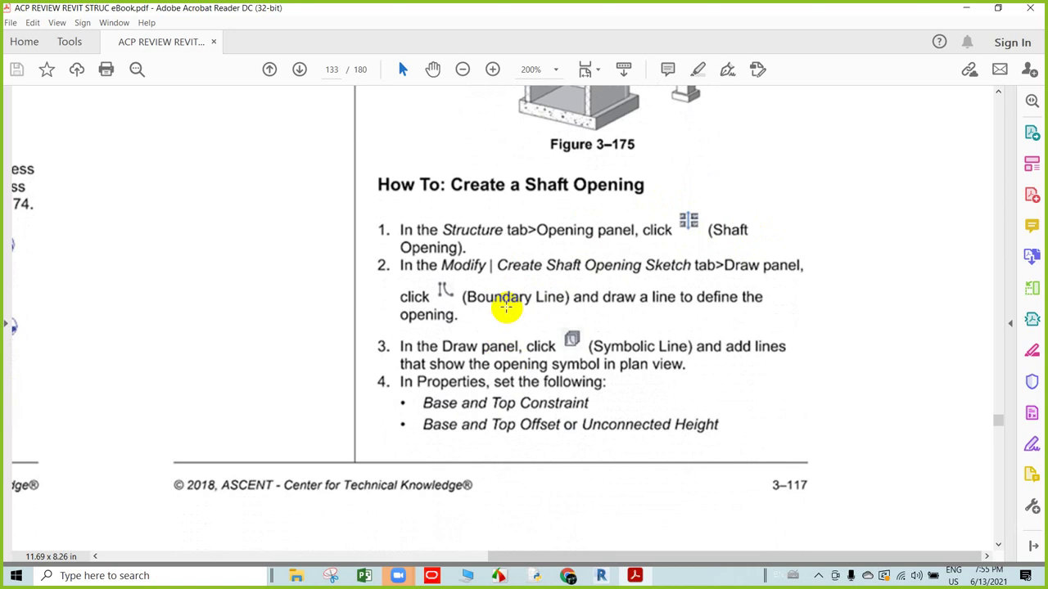
scroll(505, 307, "down", 1)
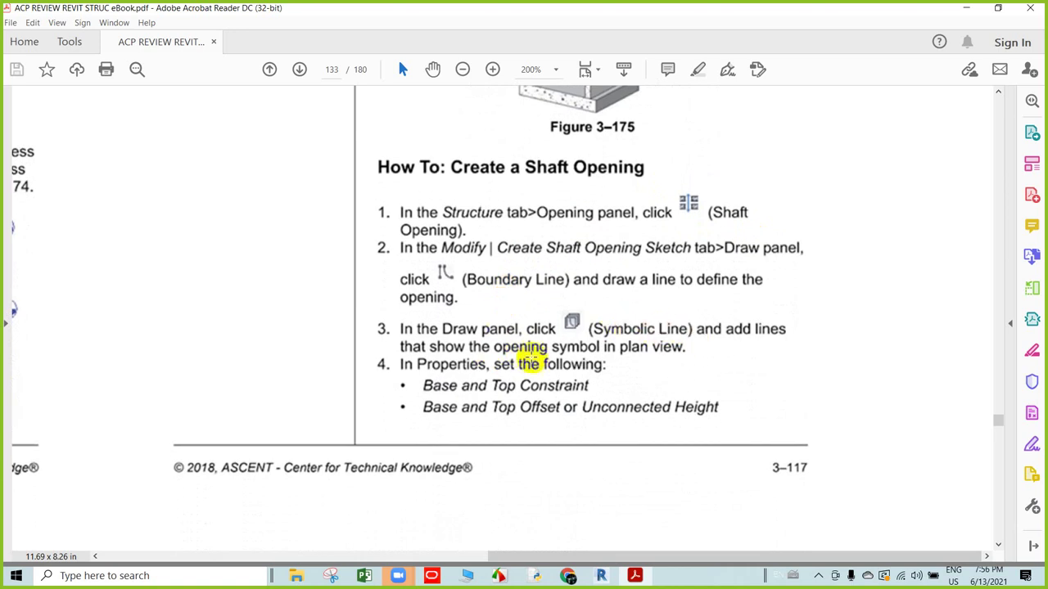
scroll(524, 358, "up", 1)
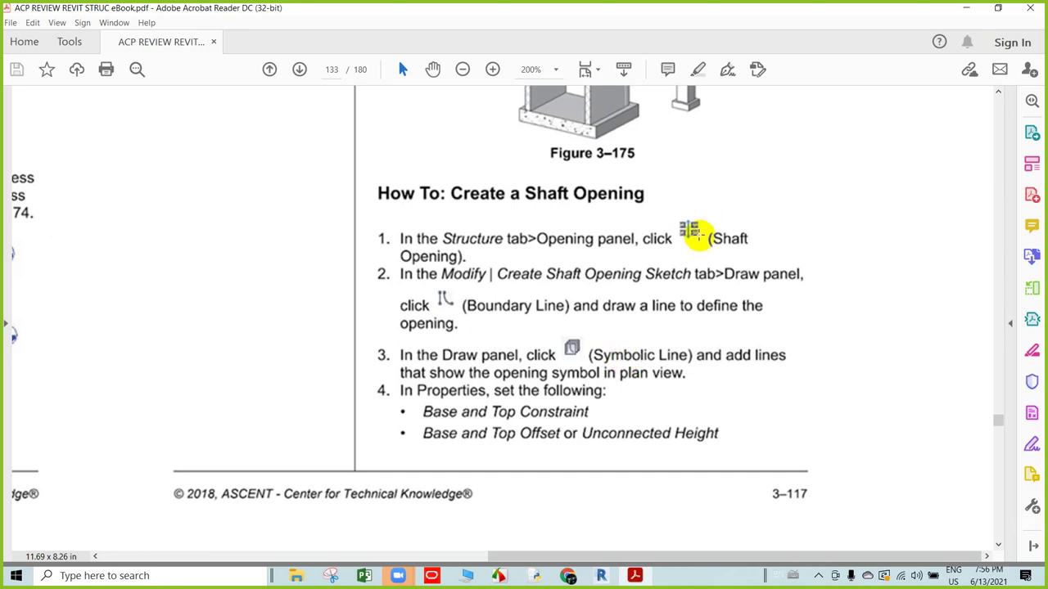
- Continue onto page 134's left-hand page showing step 5 and Figure 3–176 on flipping boundary lines
left_click(696, 235)
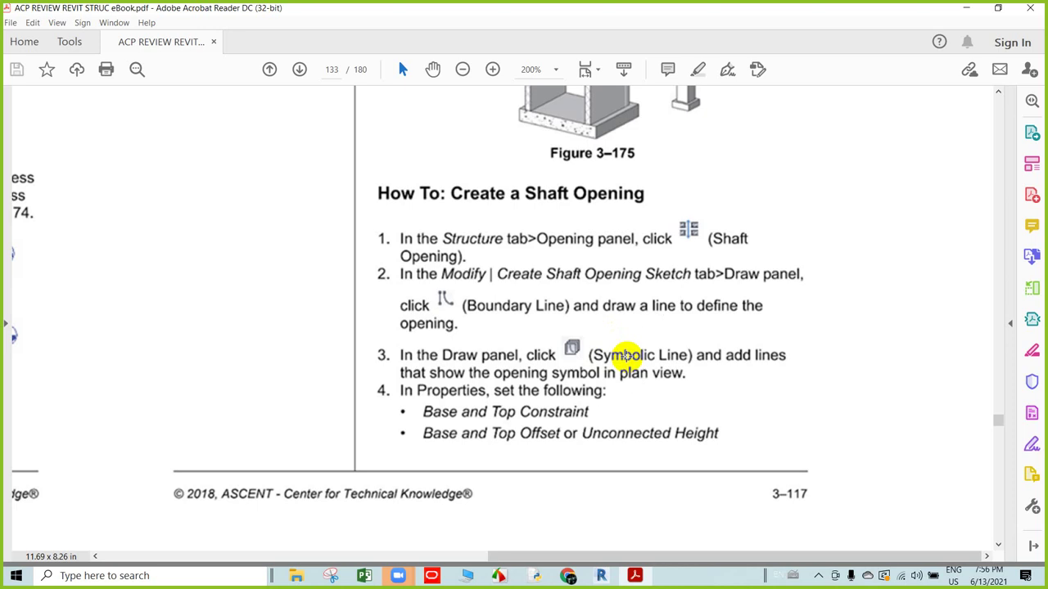
scroll(654, 397, "down", 1)
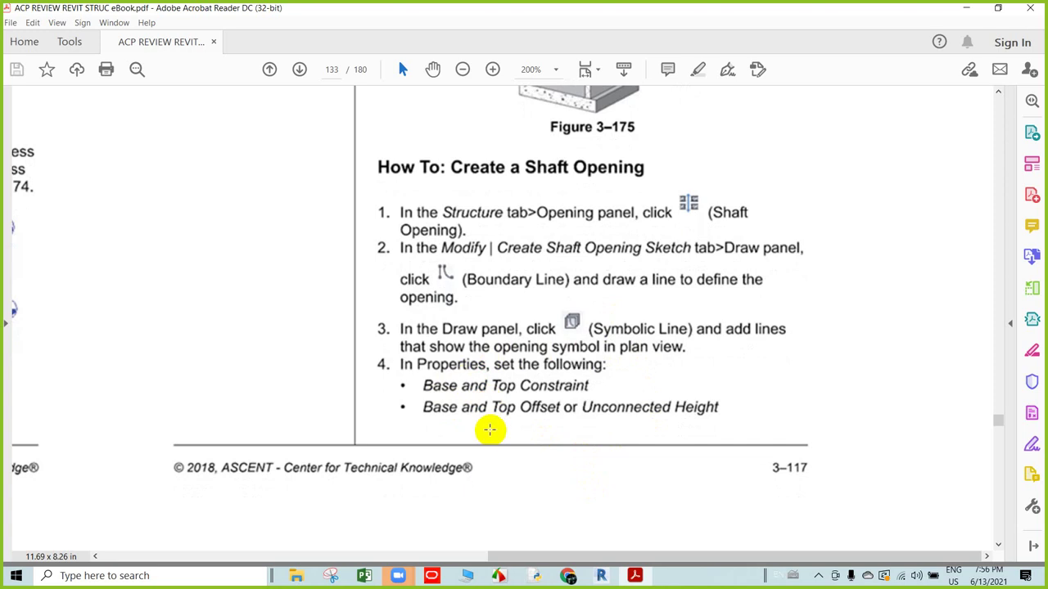
scroll(489, 430, "down", 1)
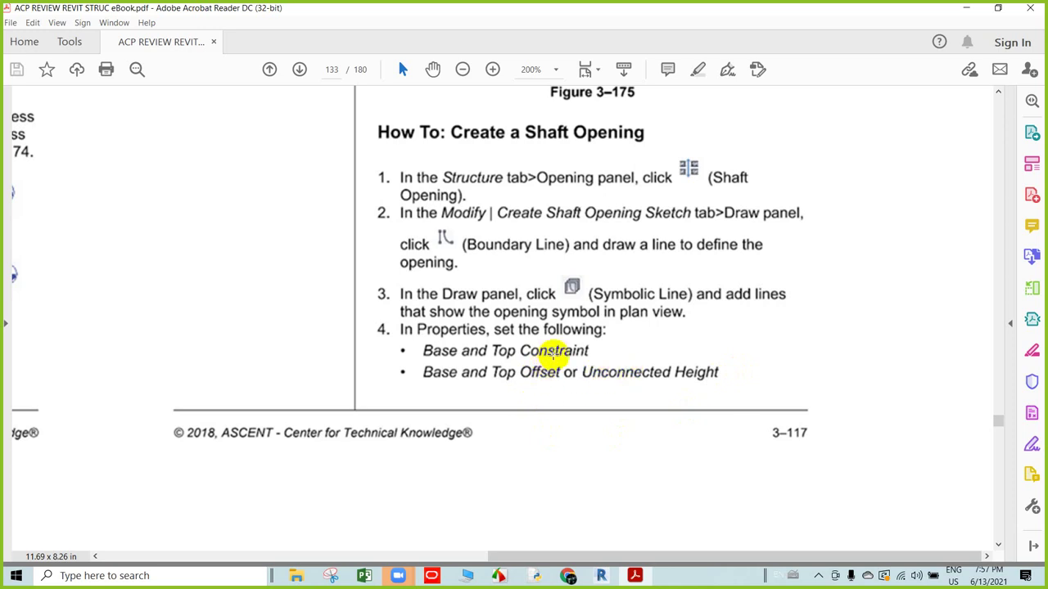
left_click(555, 380)
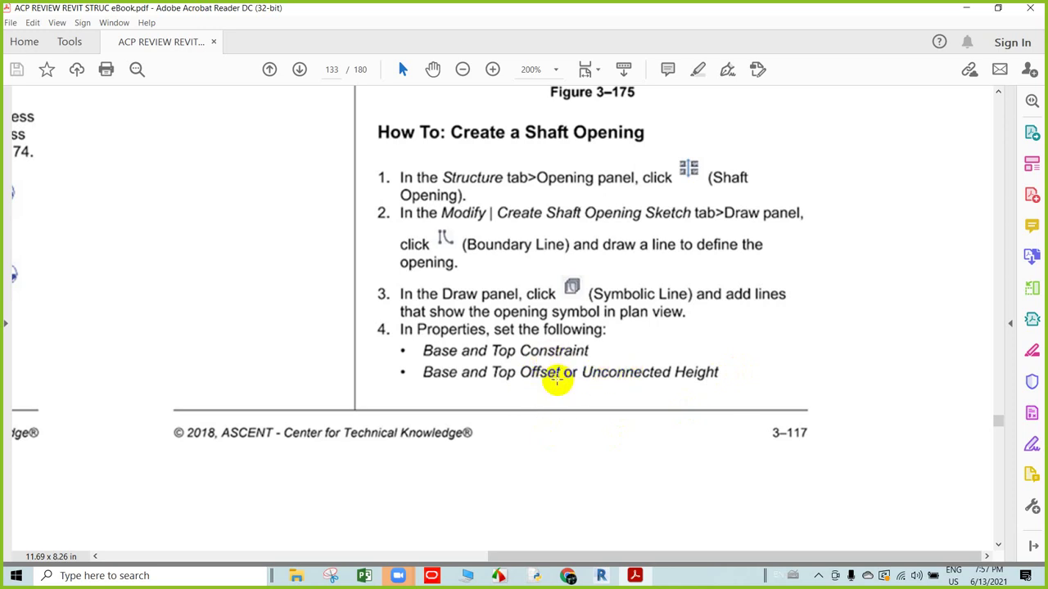
scroll(578, 414, "down", 1)
scroll(570, 418, "down", 1)
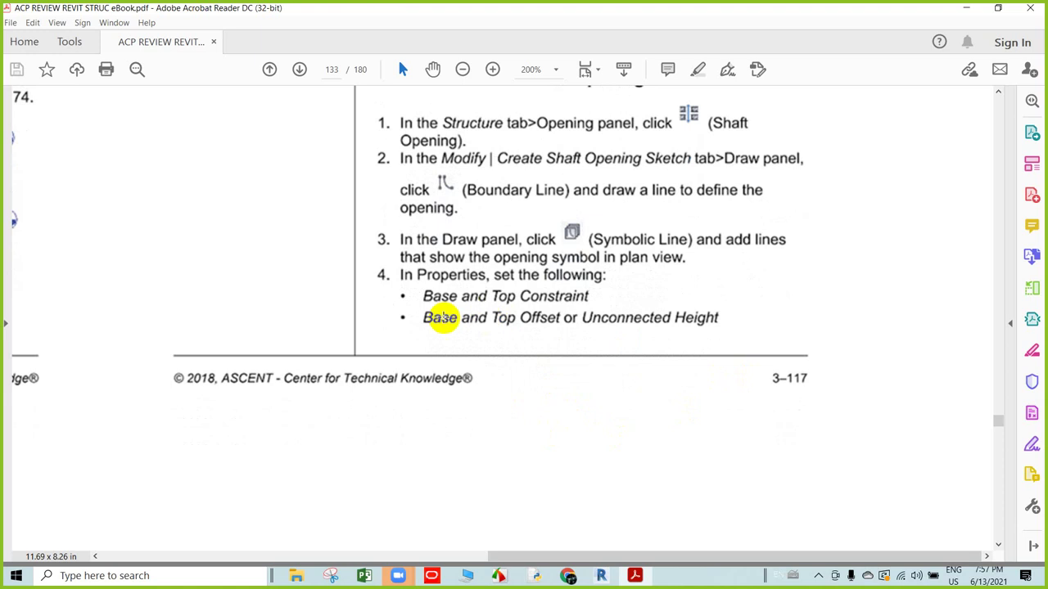
scroll(589, 448, "down", 2)
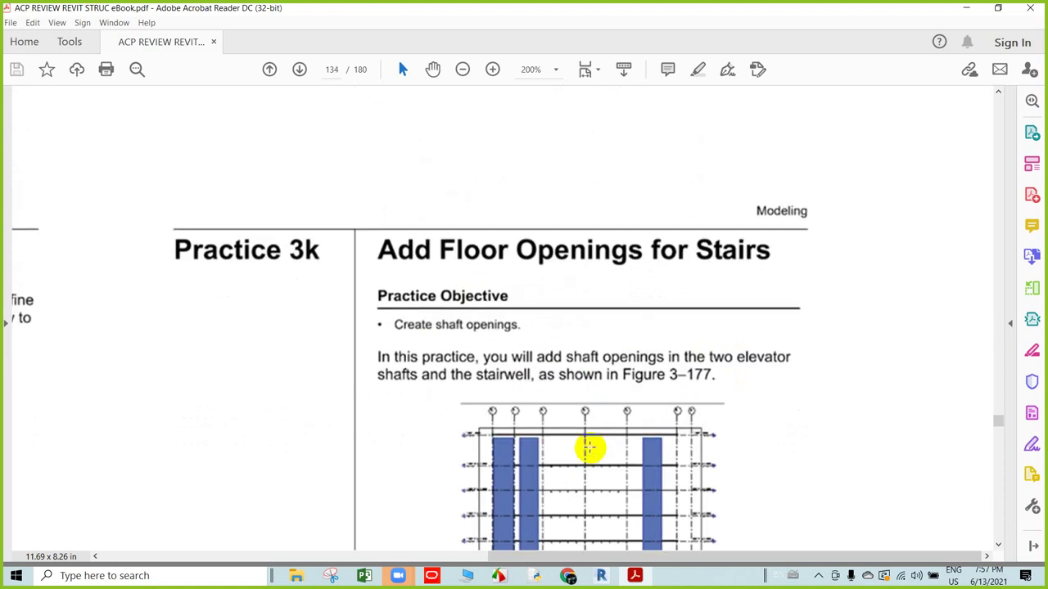
scroll(589, 447, "up", 2)
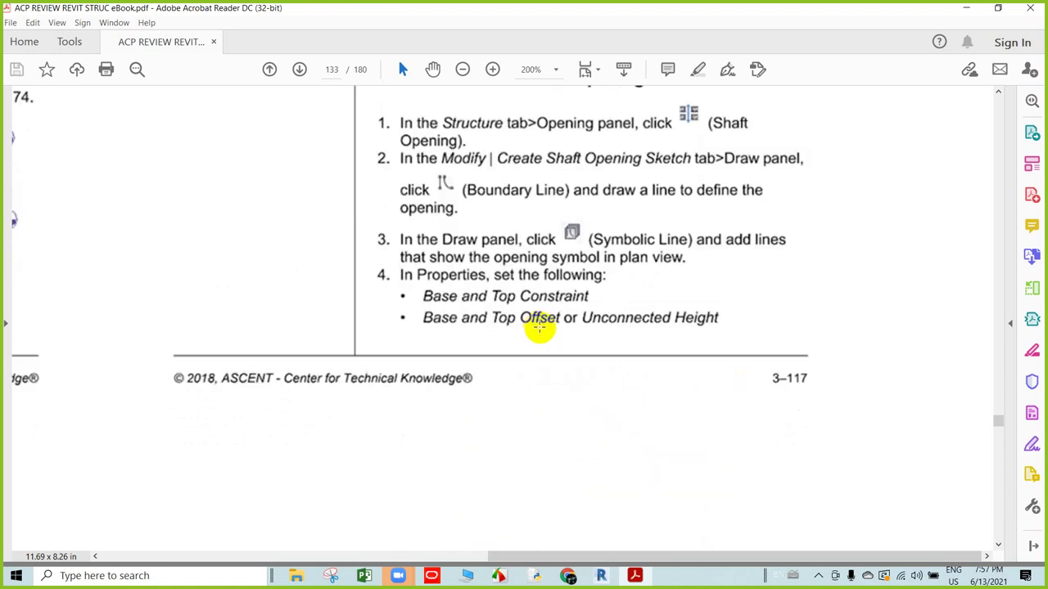
left_click_drag(556, 556, 276, 498)
- Read the notes under Figure 3–176 down to item 6 on shafts as separate elements
scroll(300, 456, "down", 3)
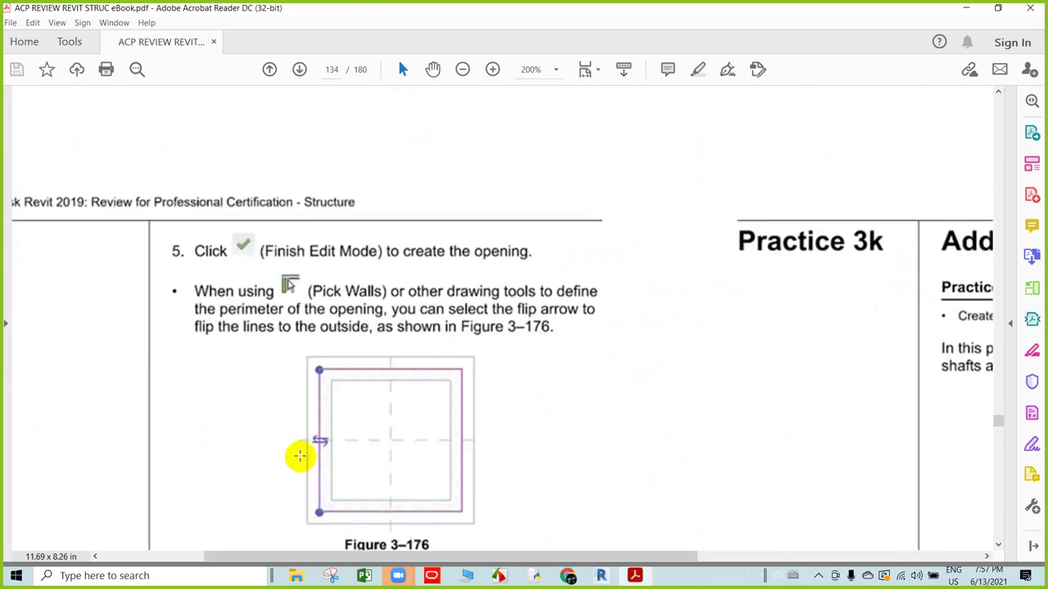
scroll(299, 456, "down", 1)
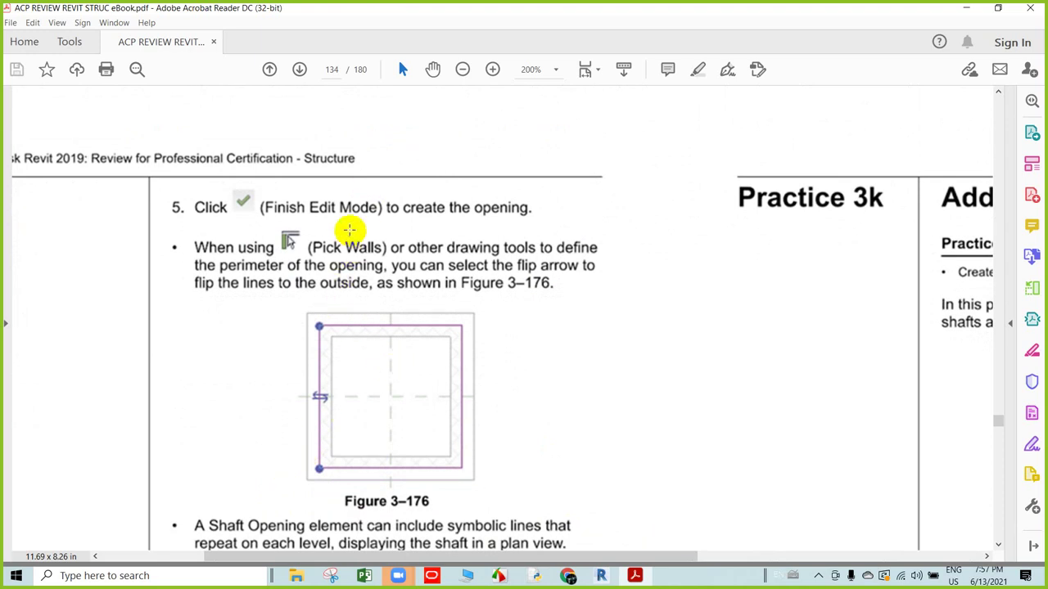
left_click(524, 210)
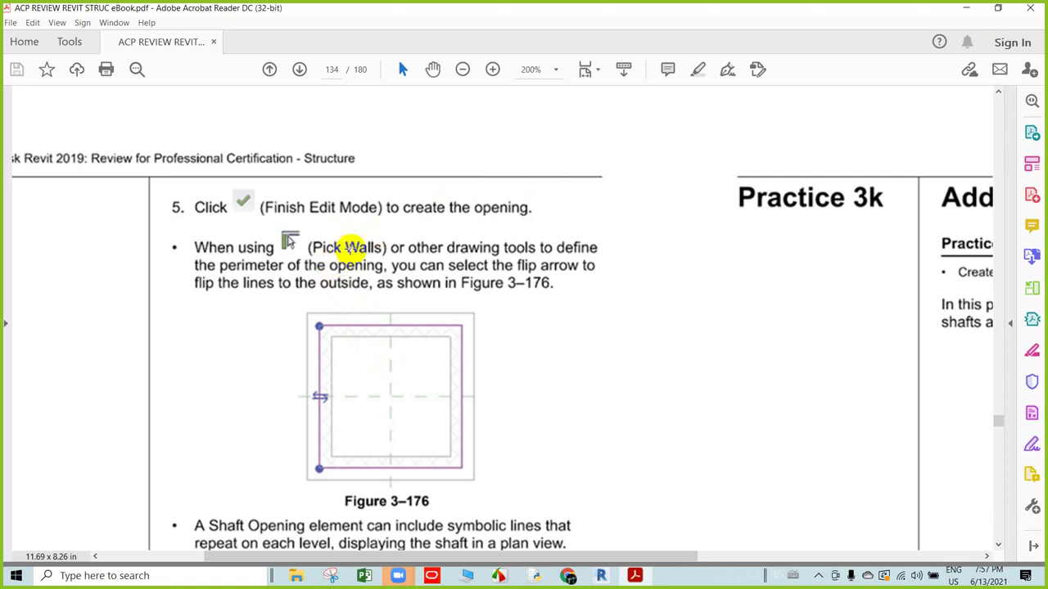
scroll(434, 387, "down", 1)
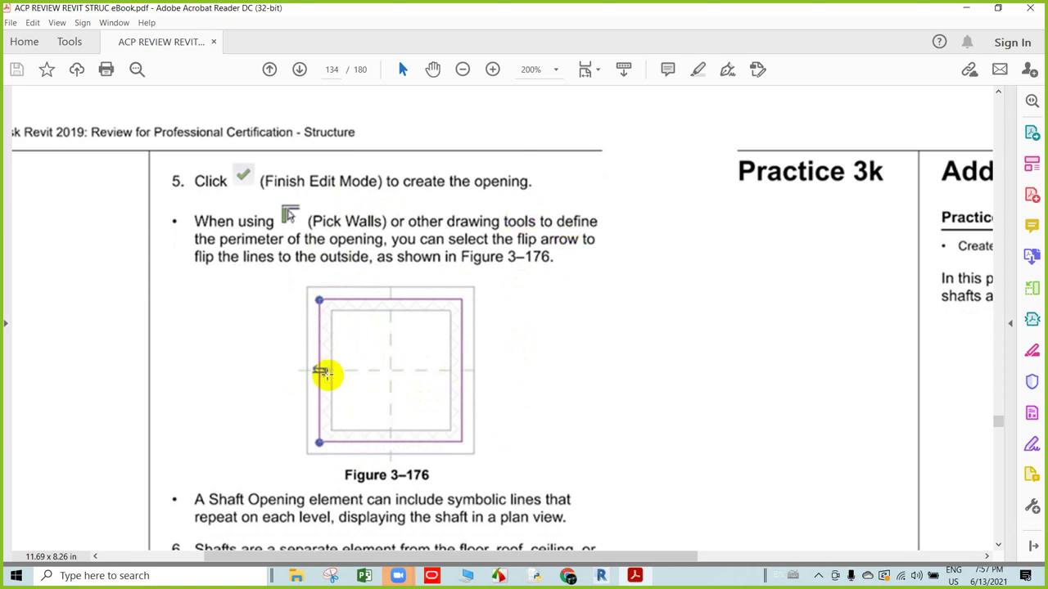
scroll(327, 368, "down", 1)
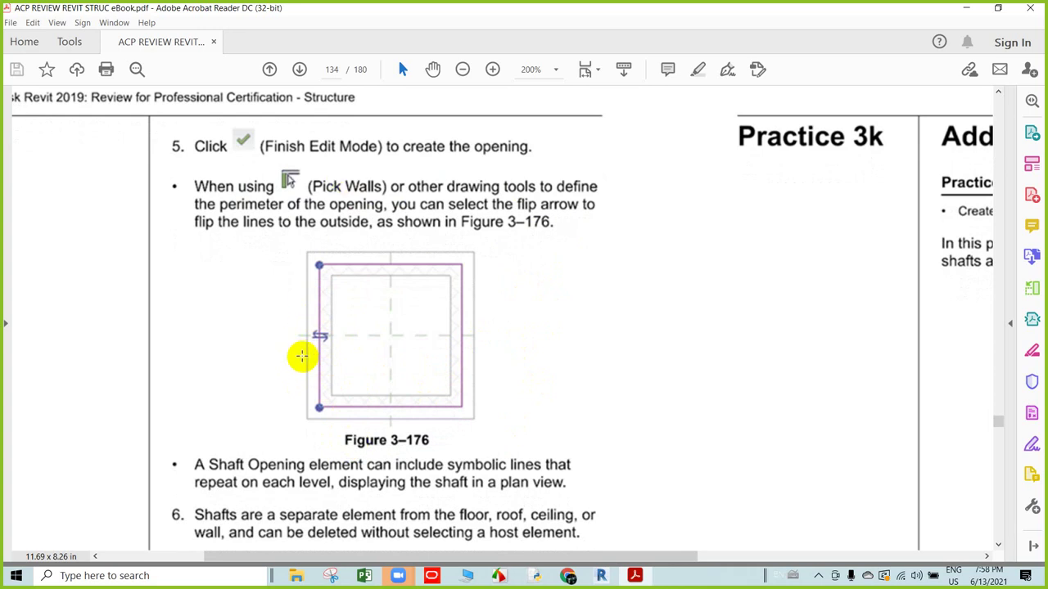
scroll(368, 335, "down", 1)
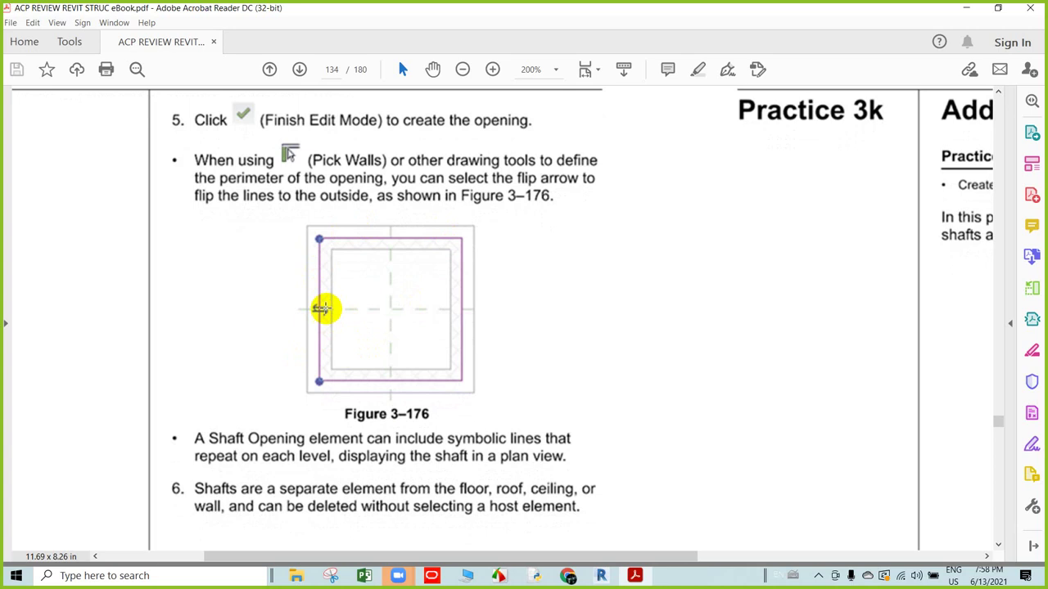
left_click(317, 312)
scroll(364, 360, "down", 2)
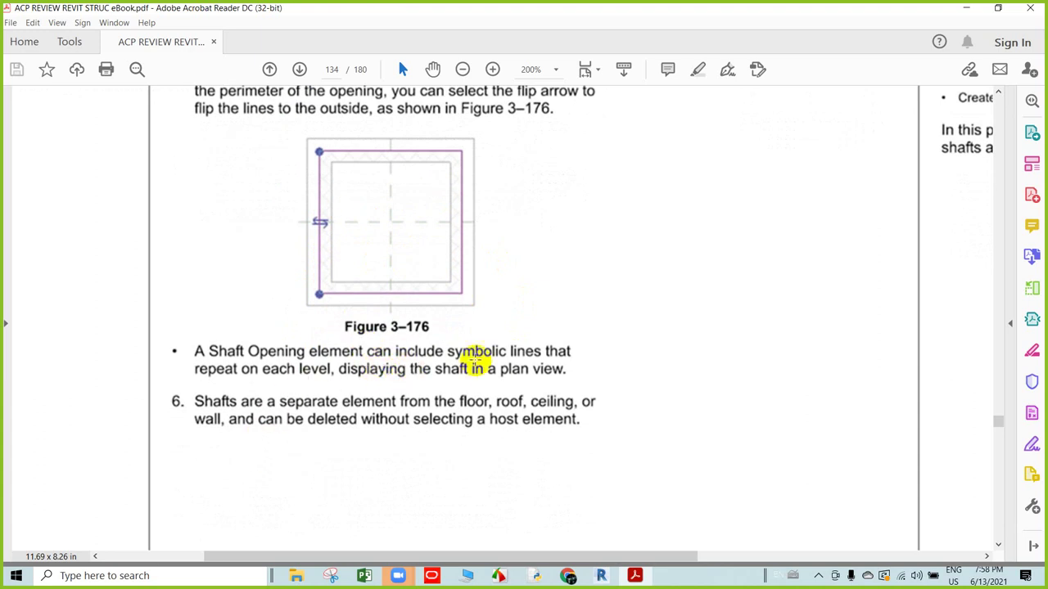
scroll(483, 399, "up", 1)
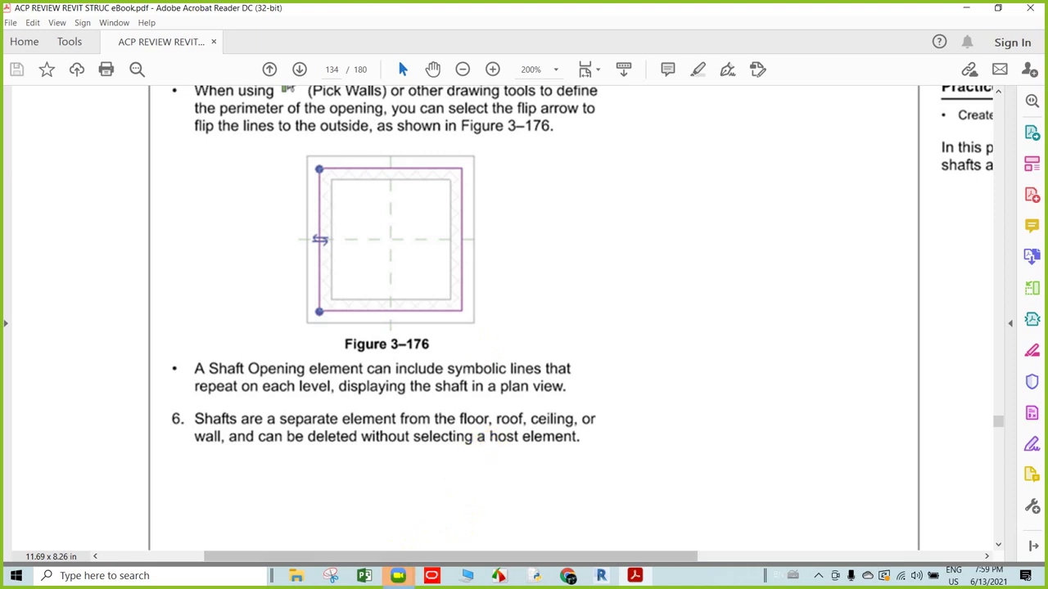
- Scroll to Practice 3k, Figure 3–177 and the Task 1 - Add shaft openings steps 1–3
left_click_drag(426, 557, 708, 524)
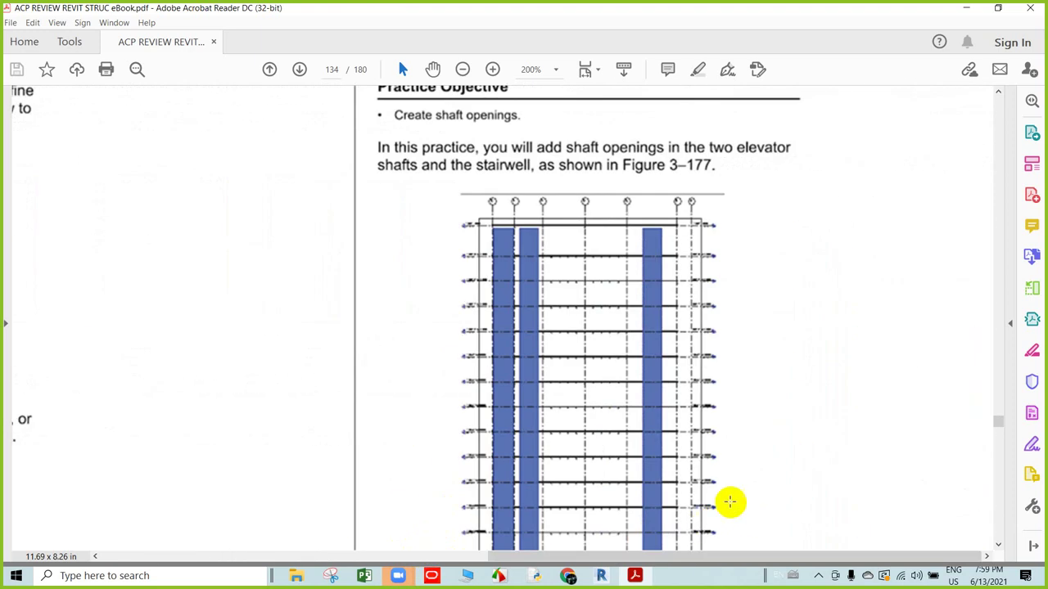
scroll(517, 391, "up", 1)
scroll(517, 391, "up", 2)
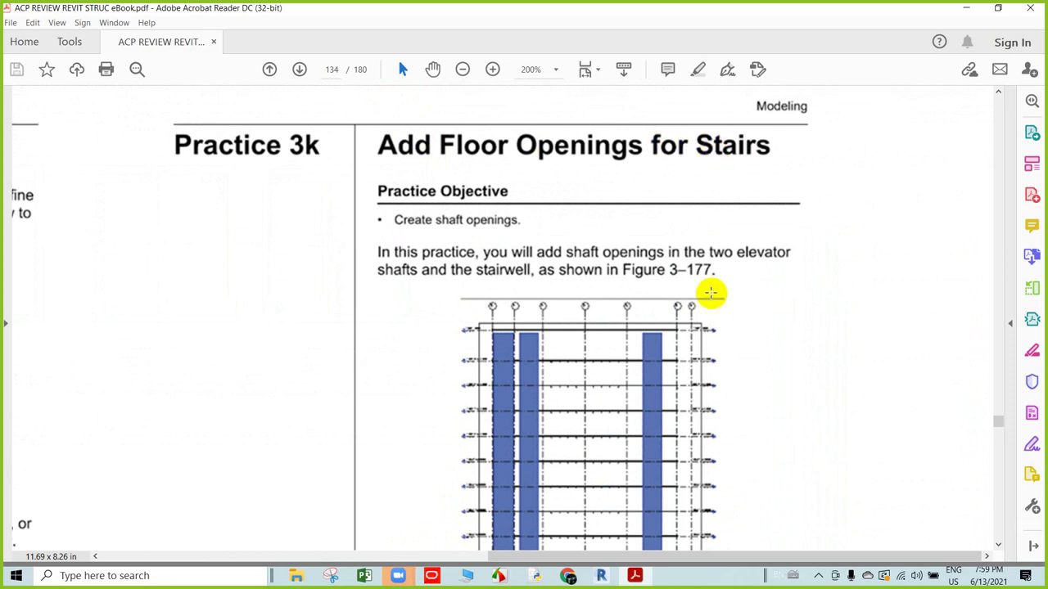
scroll(696, 295, "down", 1)
scroll(669, 318, "down", 1)
scroll(666, 320, "down", 1)
scroll(667, 321, "up", 1)
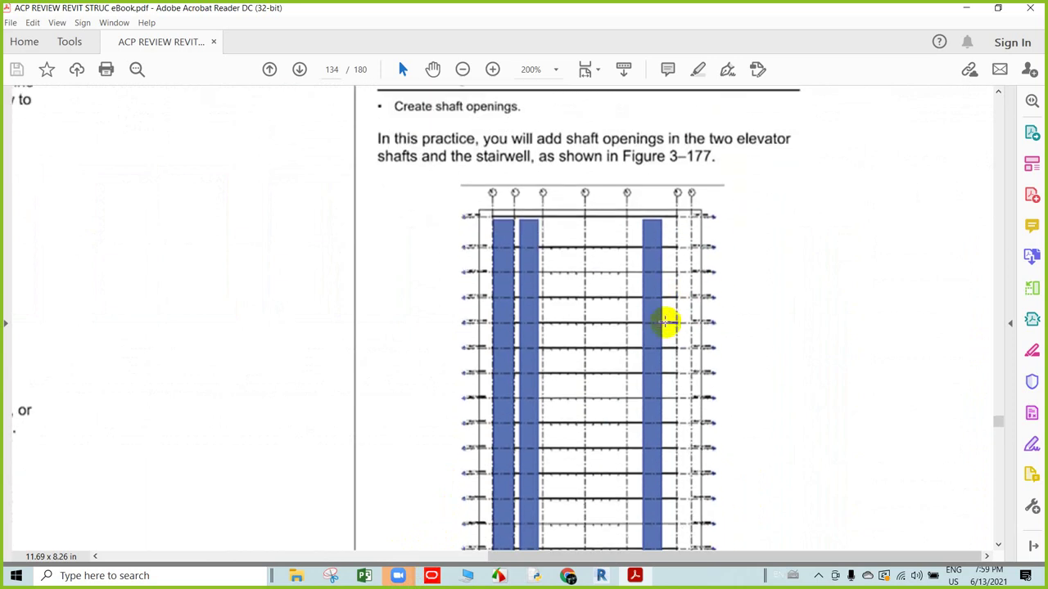
scroll(667, 321, "up", 1)
scroll(704, 374, "down", 1)
scroll(703, 374, "down", 1)
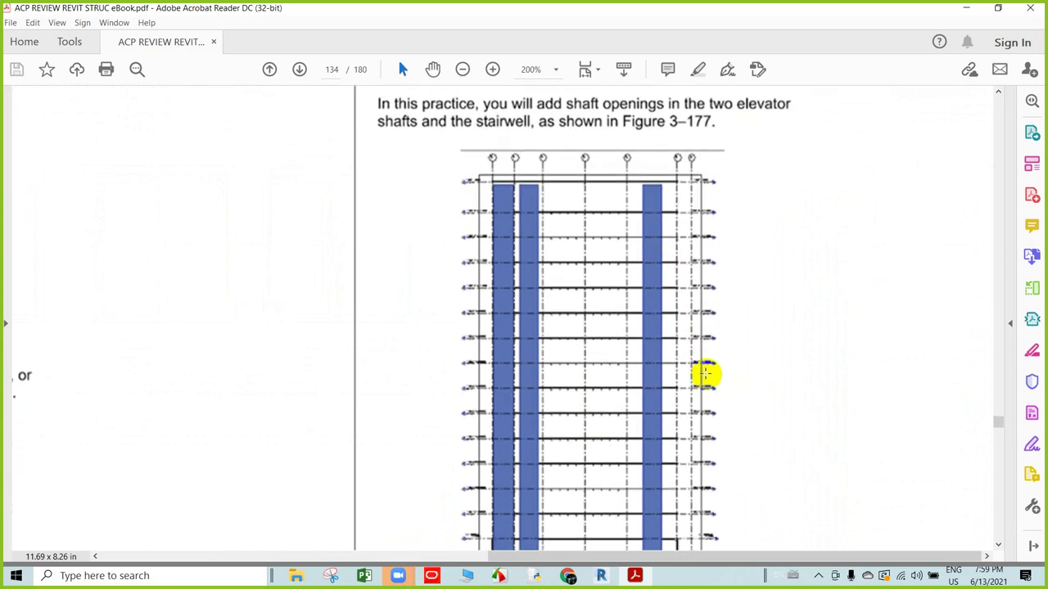
scroll(705, 374, "down", 1)
scroll(704, 374, "down", 1)
scroll(705, 374, "down", 1)
scroll(705, 374, "down", 2)
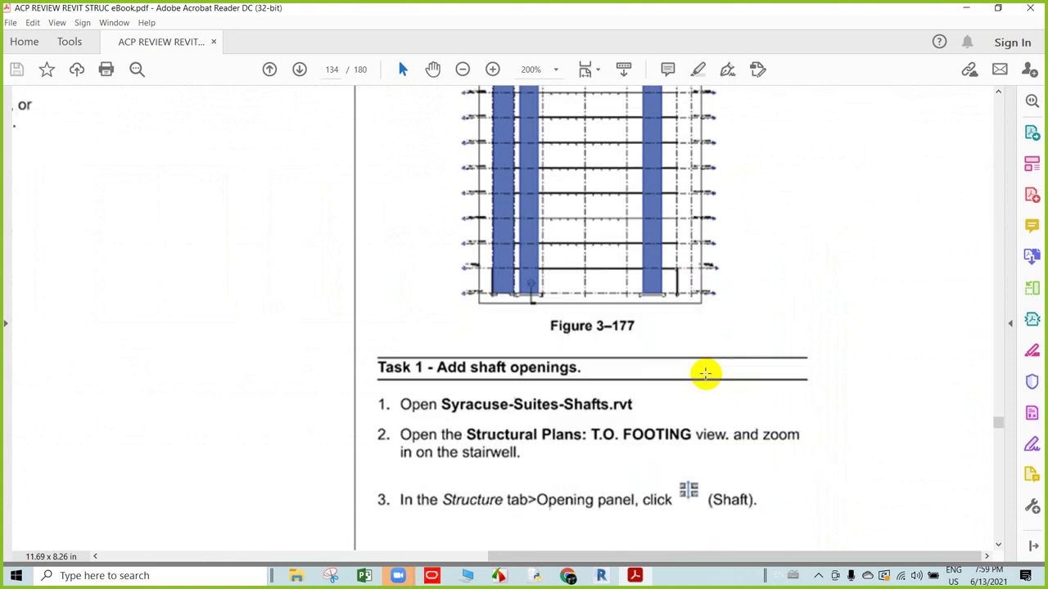
scroll(705, 374, "down", 1)
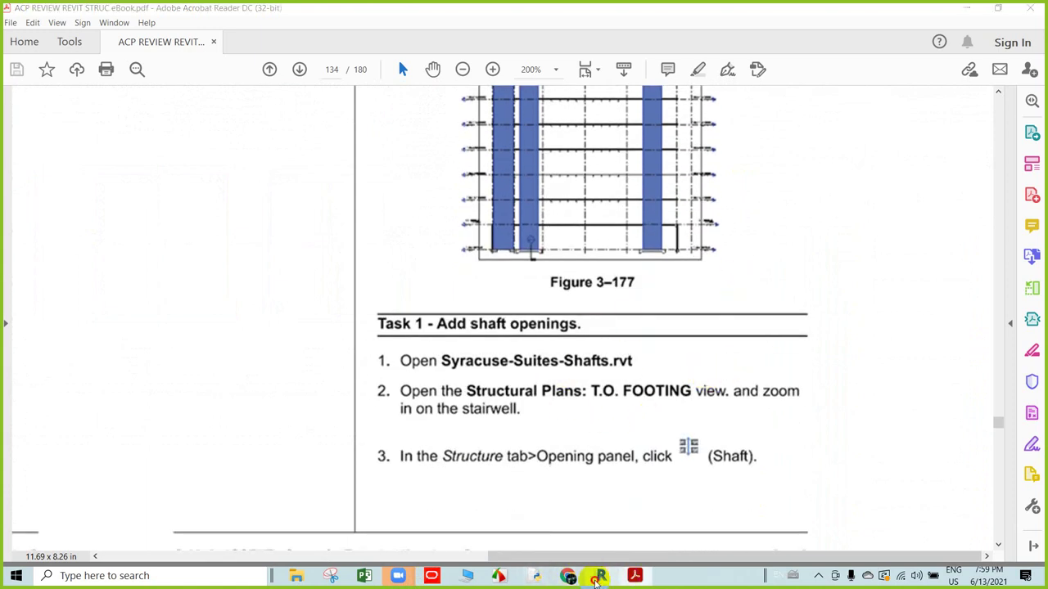
- Close the Syracuse-Suites-Trusses model without saving its changes
left_click(601, 576)
middle_click_drag(619, 289, 612, 290, "shift")
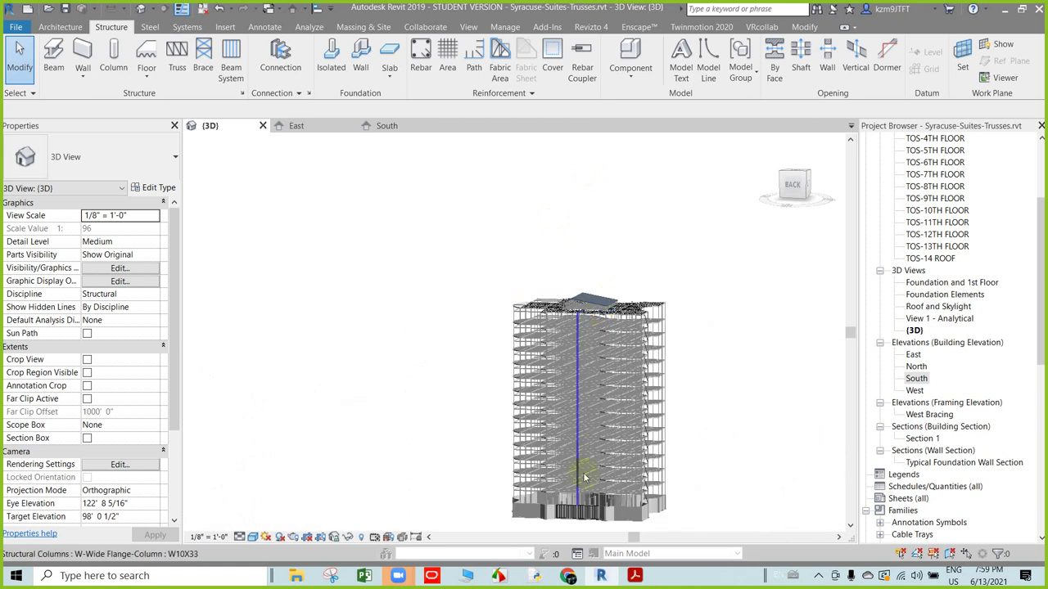
scroll(578, 513, "up", 3)
scroll(578, 514, "up", 2)
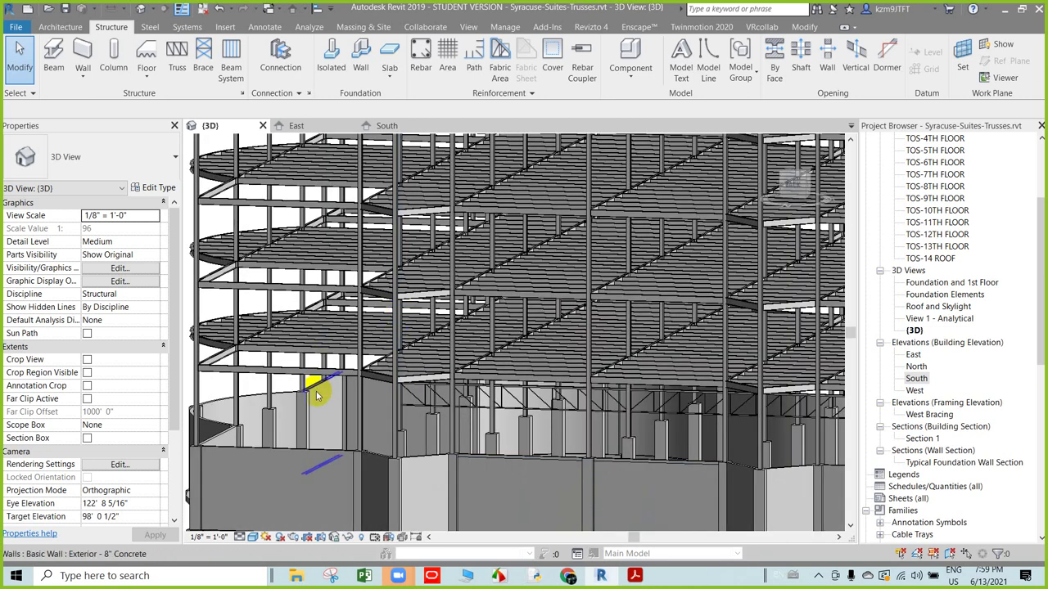
scroll(343, 383, "down", 5)
left_click(15, 27)
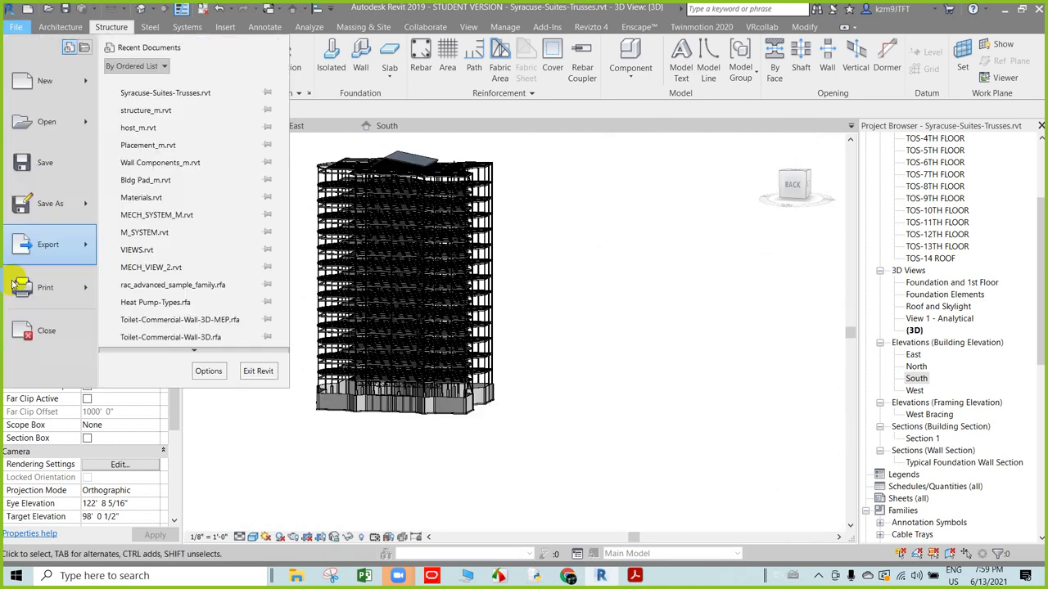
left_click(70, 335)
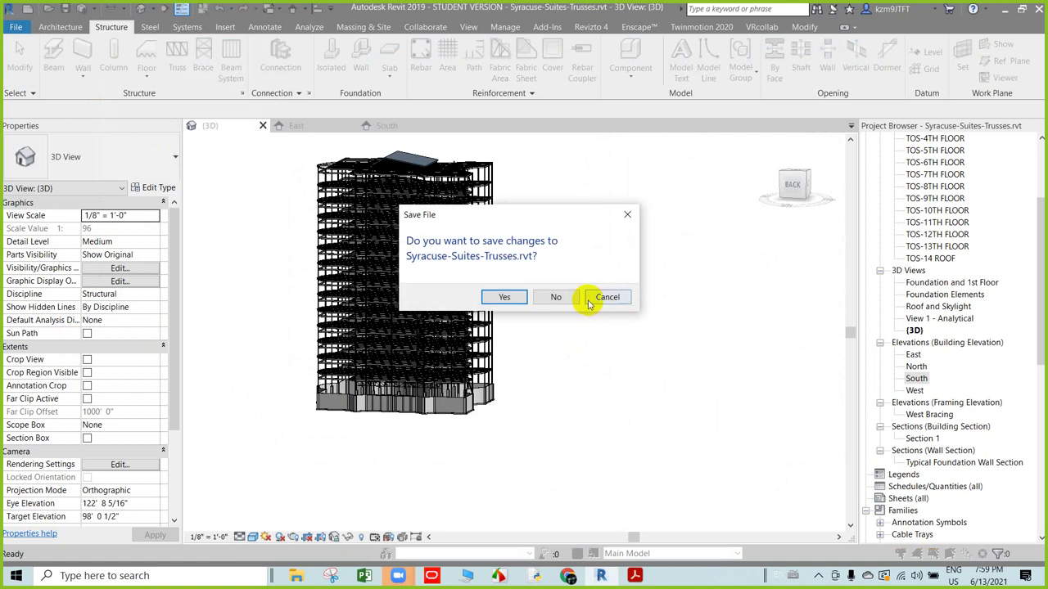
left_click(556, 296)
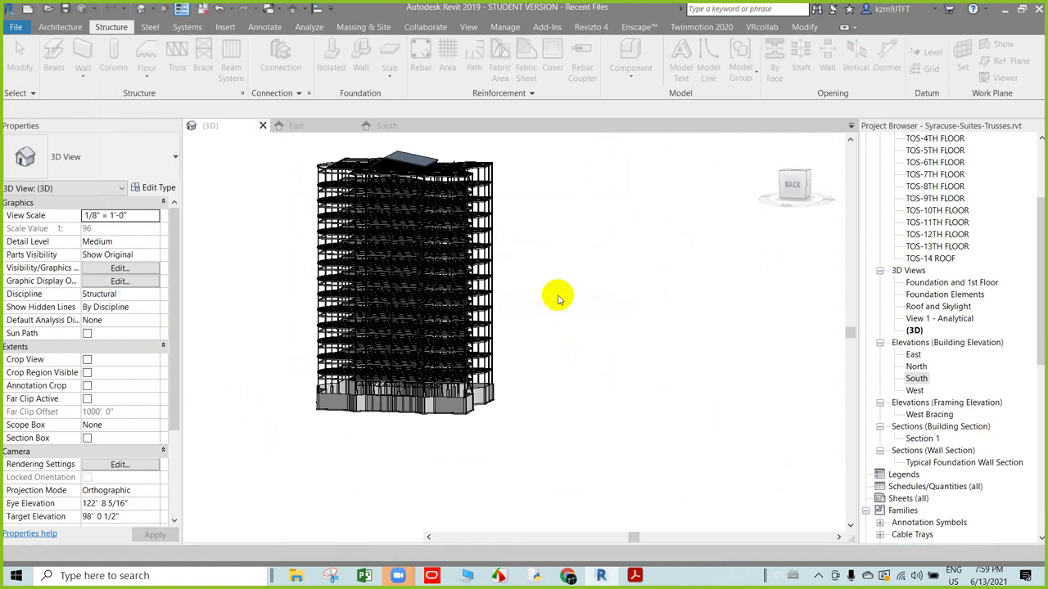
left_click(440, 262)
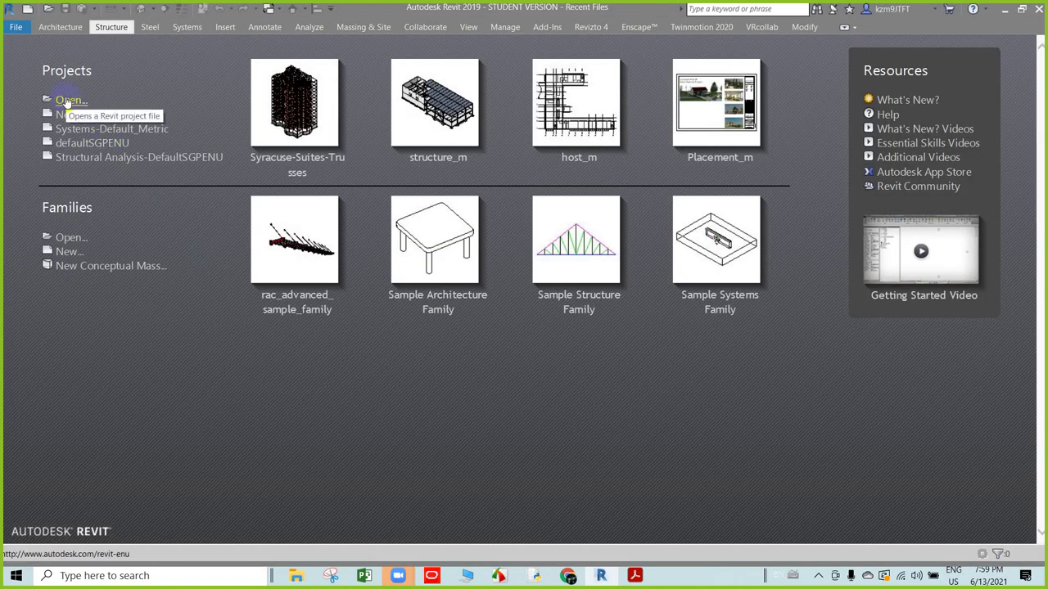
- Open Syracuse-Suites-Shafts.rvt from the Syracuse Suites practice files
left_click(65, 100)
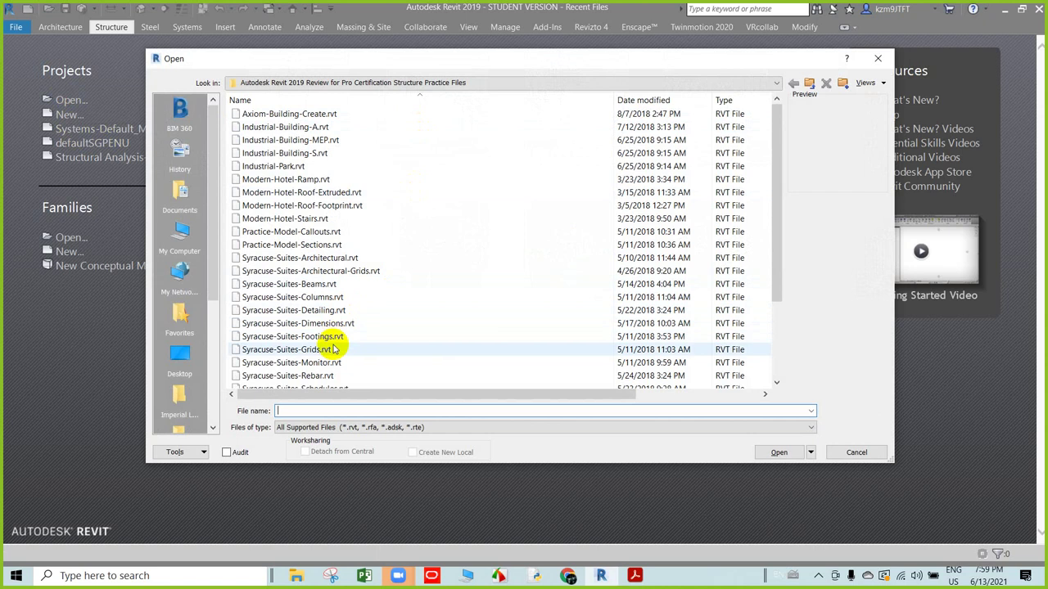
left_click(324, 350)
scroll(324, 349, "down", 3)
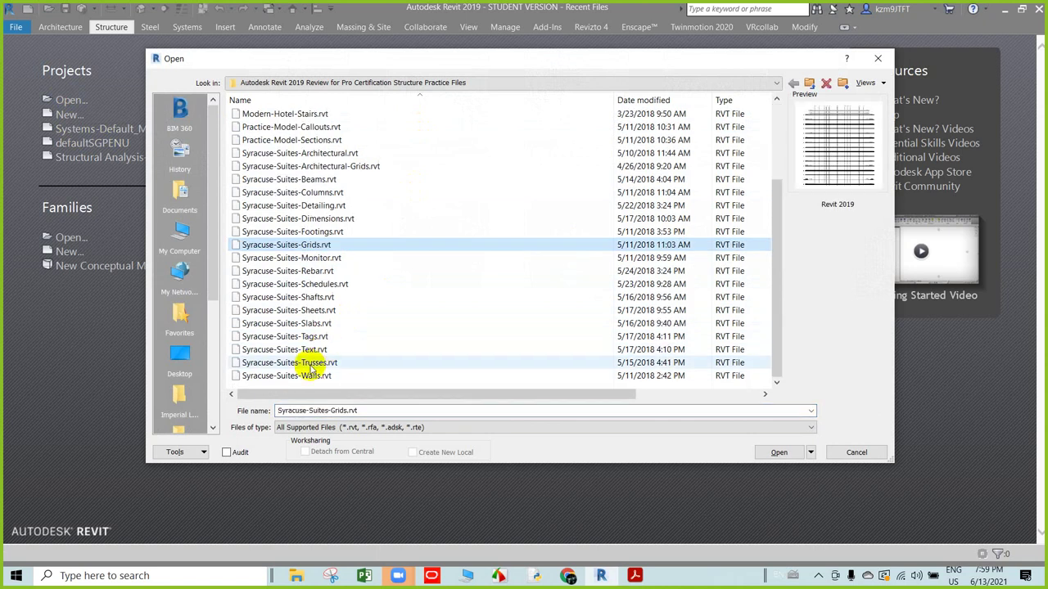
left_click(316, 298)
left_click(778, 455)
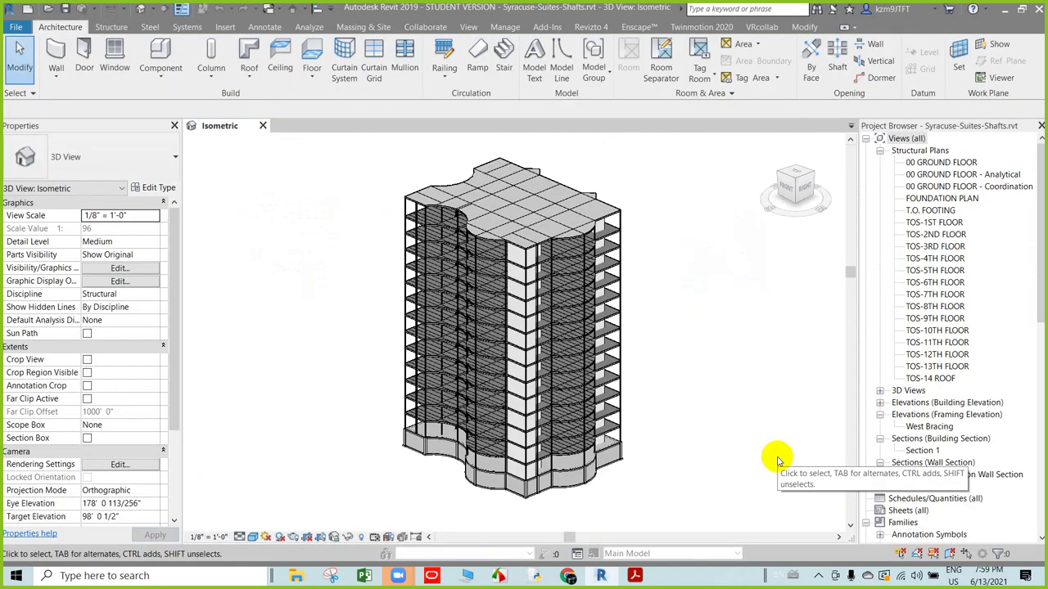
- Select the TOS-14 ROOF metal deck floor, zoom in, and activate Modify Sub Elements on it
scroll(491, 128, "up", 4)
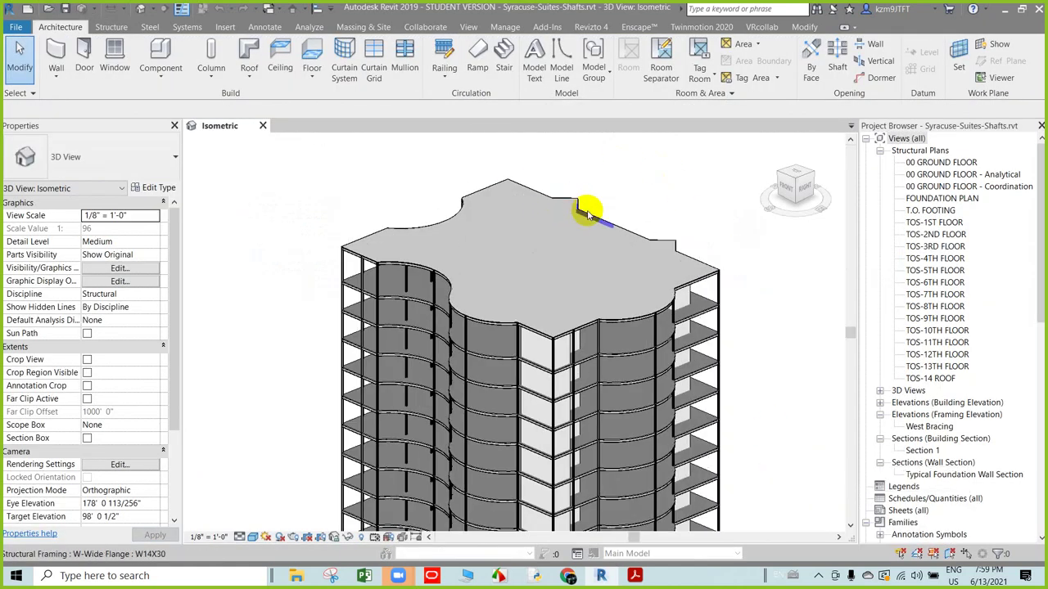
left_click(564, 196)
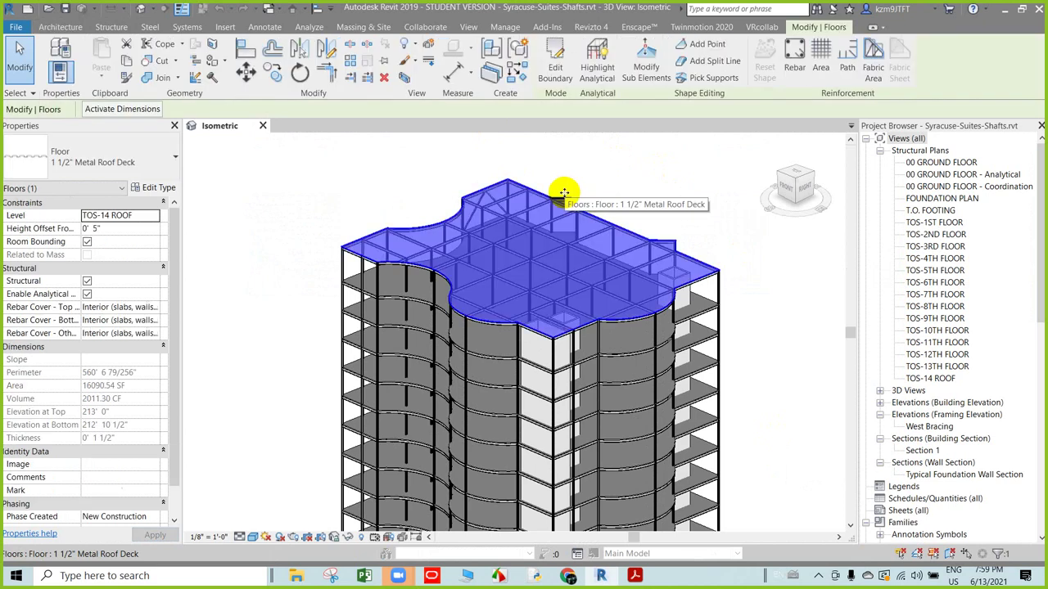
scroll(564, 193, "up", 3)
middle_click_drag(568, 187, 603, 173)
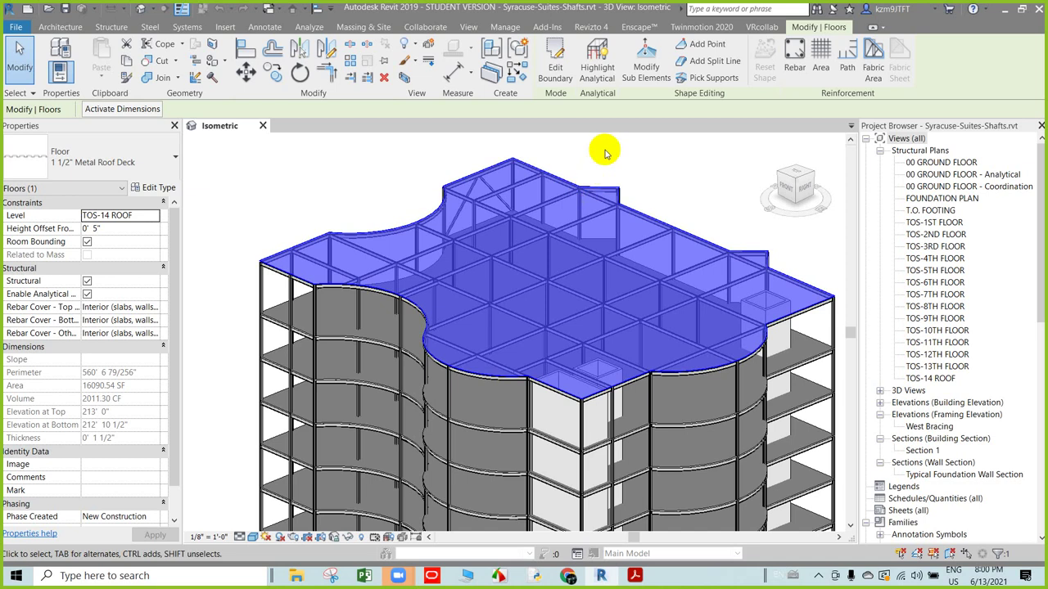
middle_click_drag(603, 150, 573, 157)
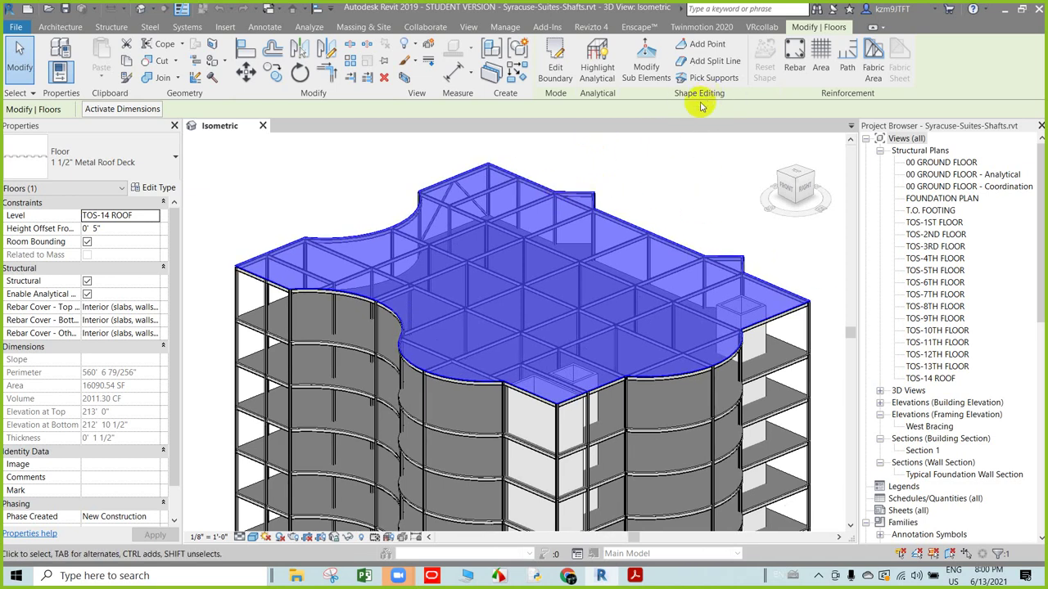
left_click(647, 65)
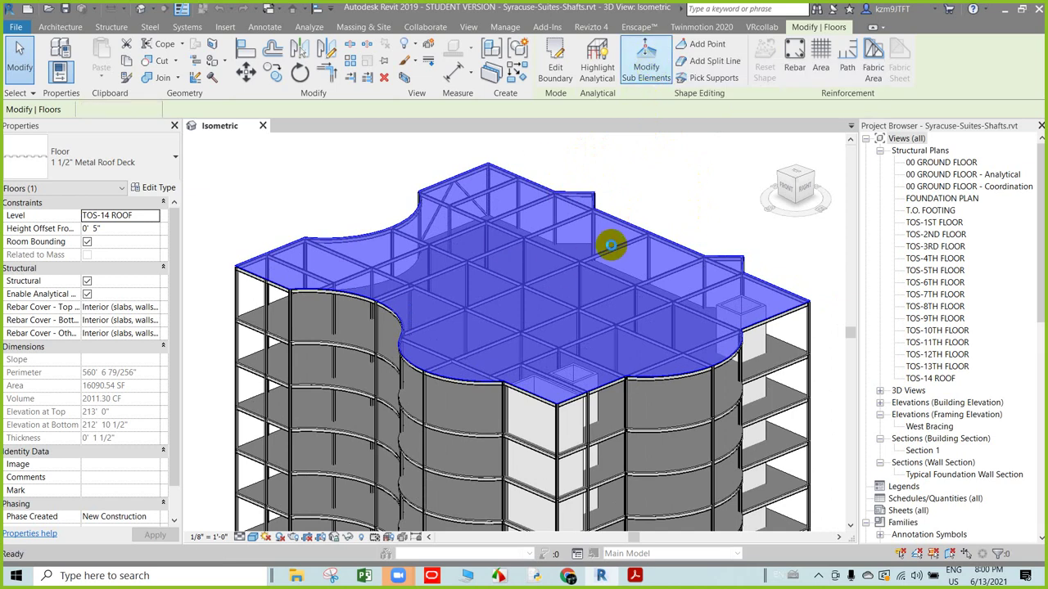
left_click(401, 197)
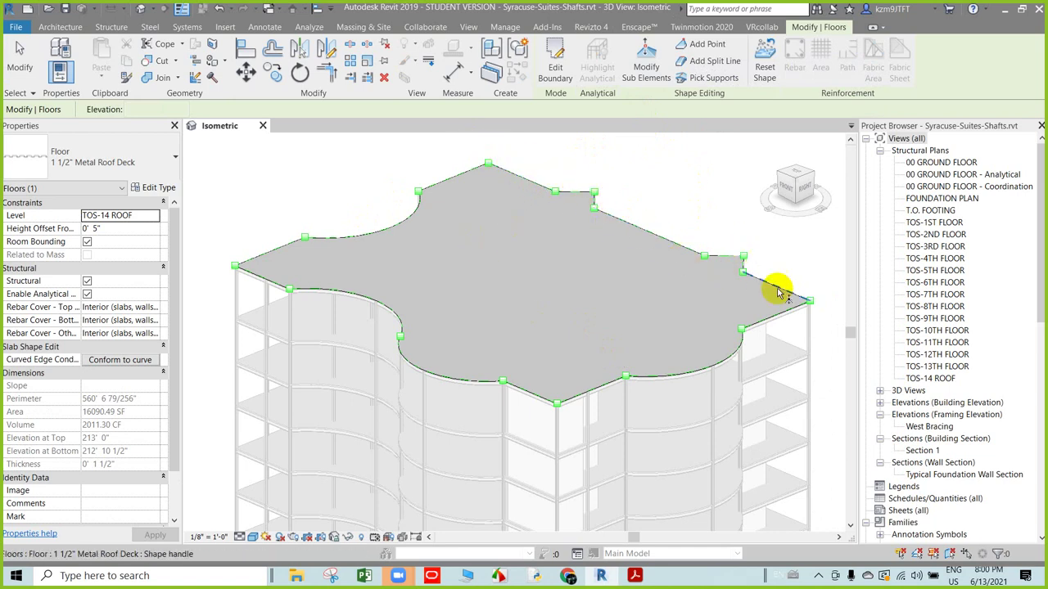
- Draw a split line on the TOS-14 ROOF deck from the left edge to the front curved edge
left_click(819, 308)
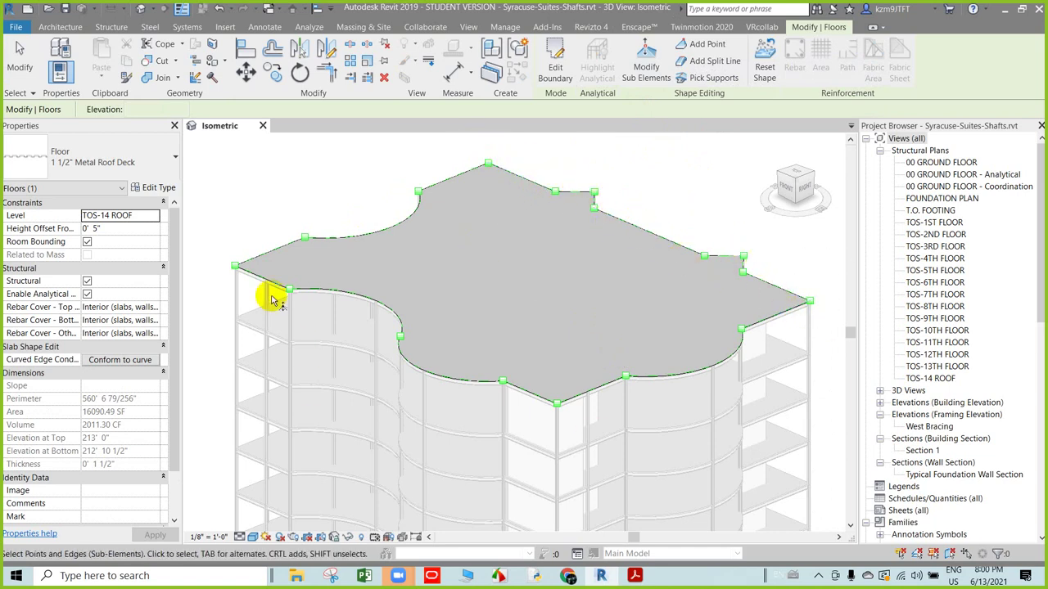
left_click(559, 407)
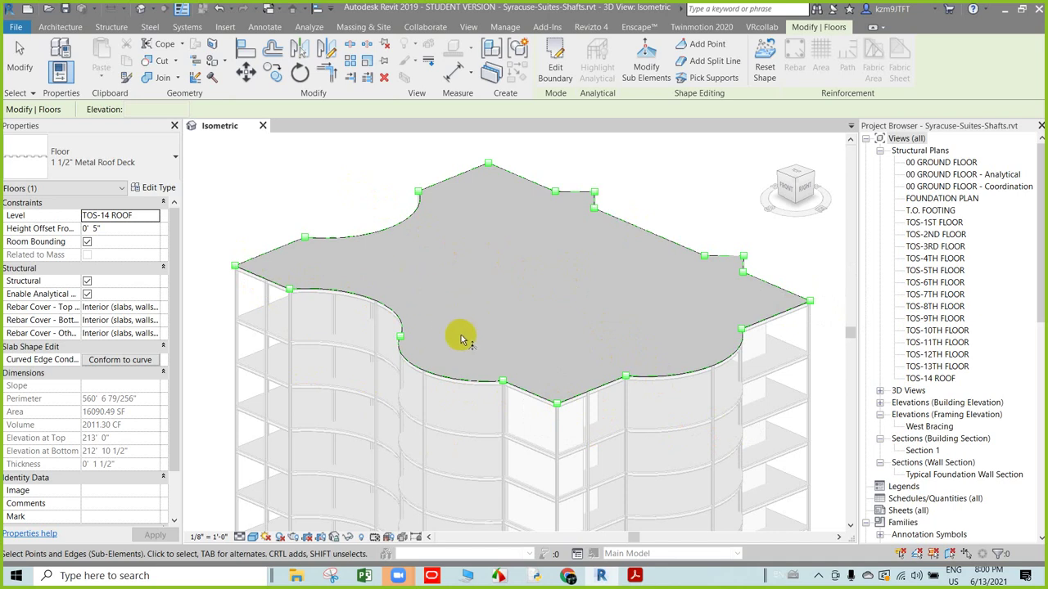
left_click(706, 64)
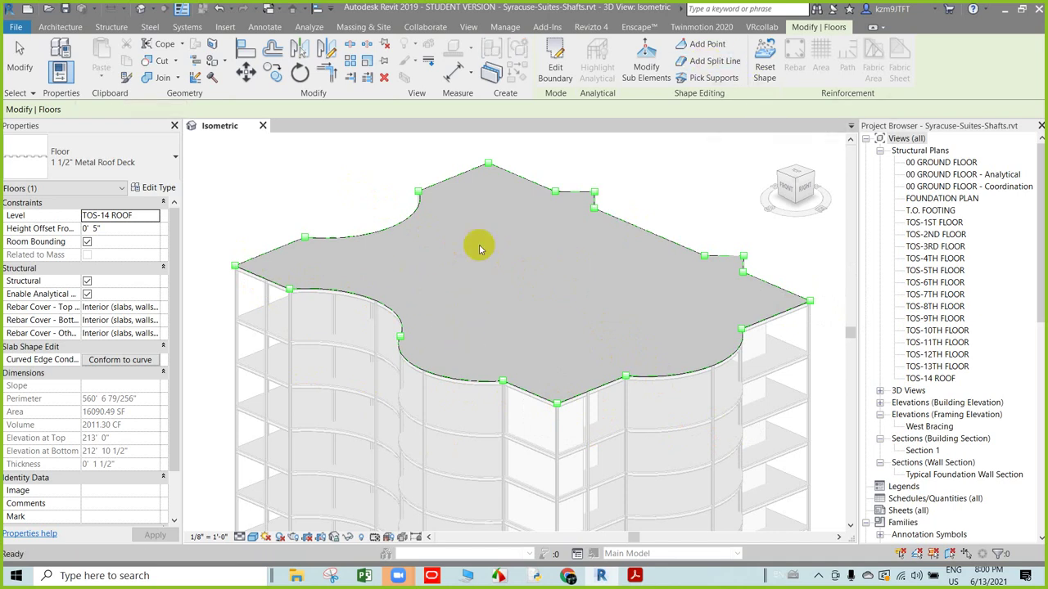
left_click(393, 225)
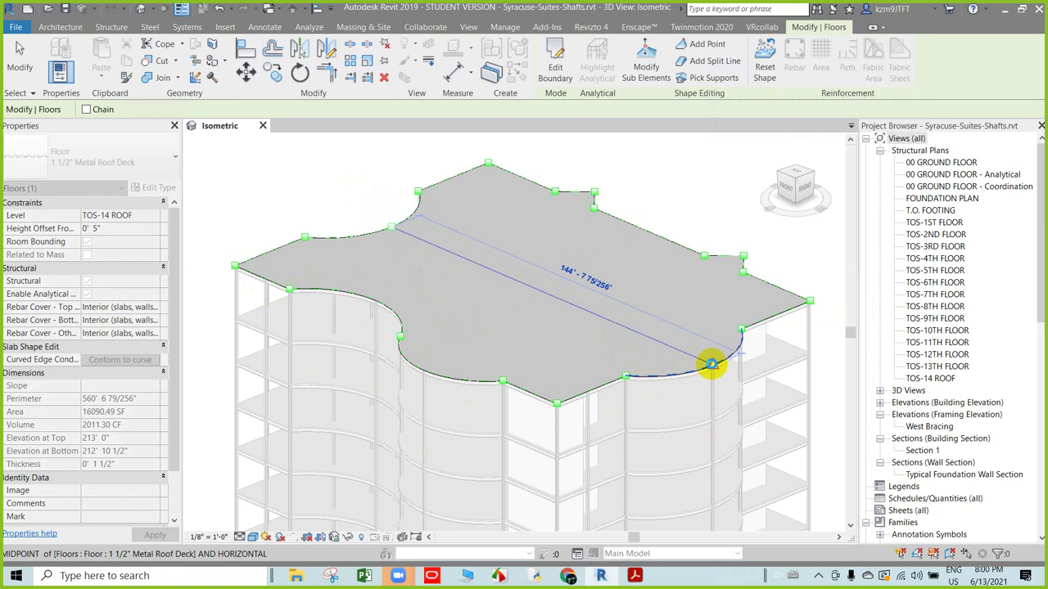
left_click(712, 364)
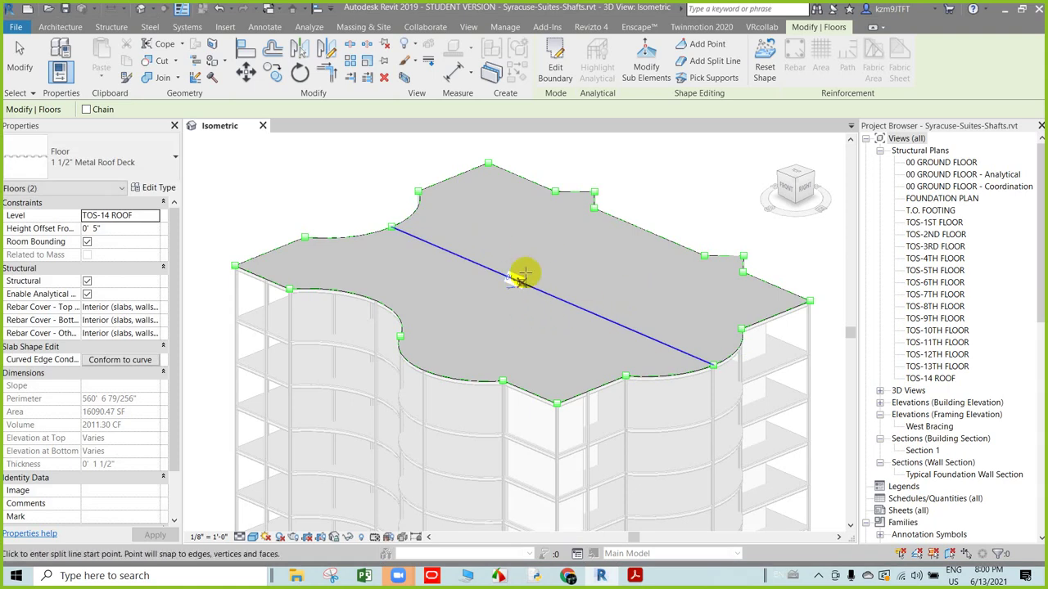
- Finish the split line and select its 0' 0" elevation value for editing
key("Escape")
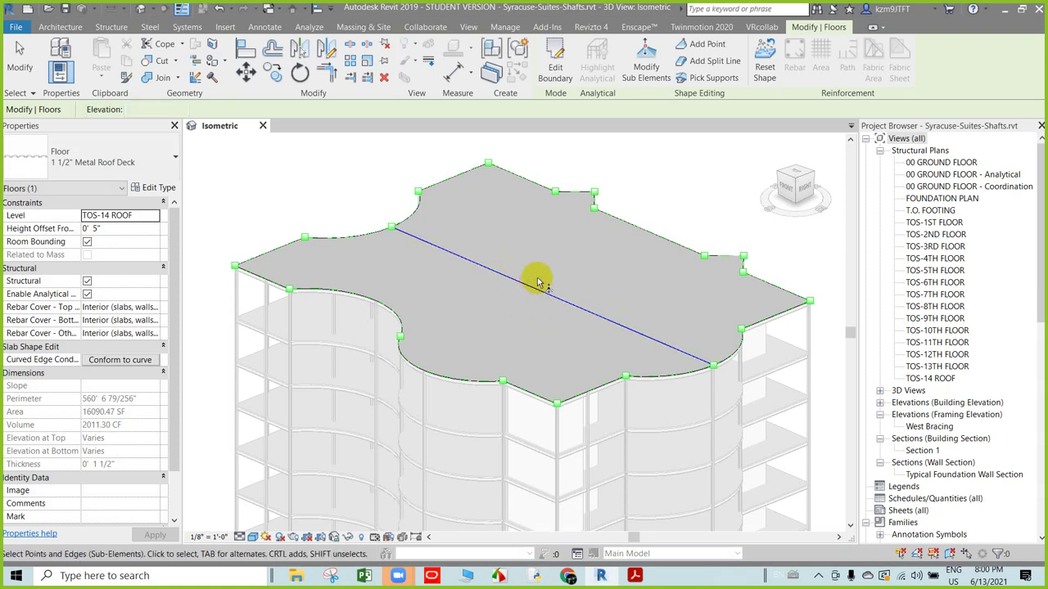
left_click(539, 292)
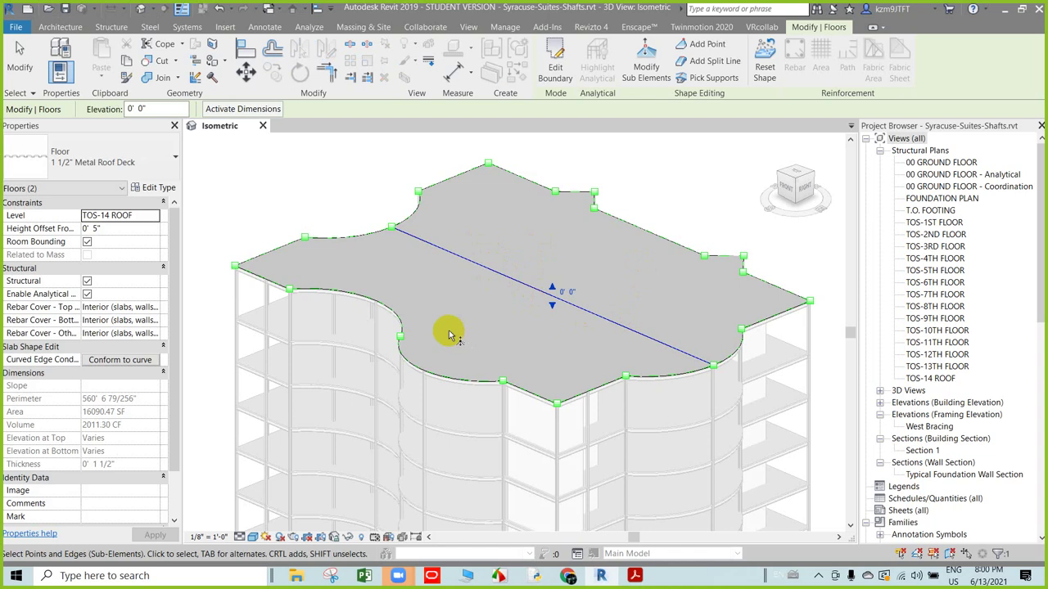
left_click(573, 293)
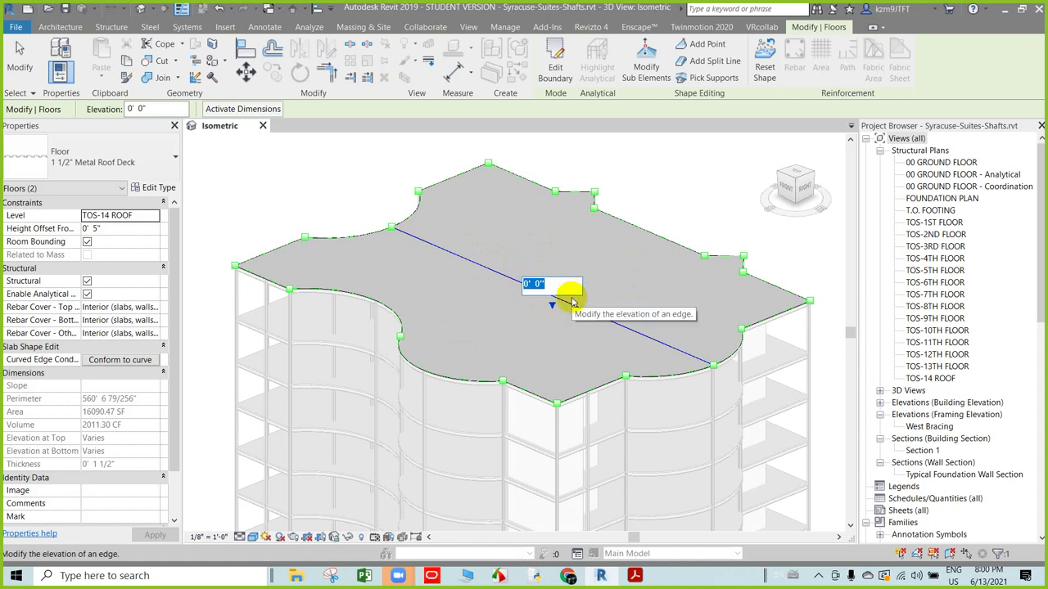
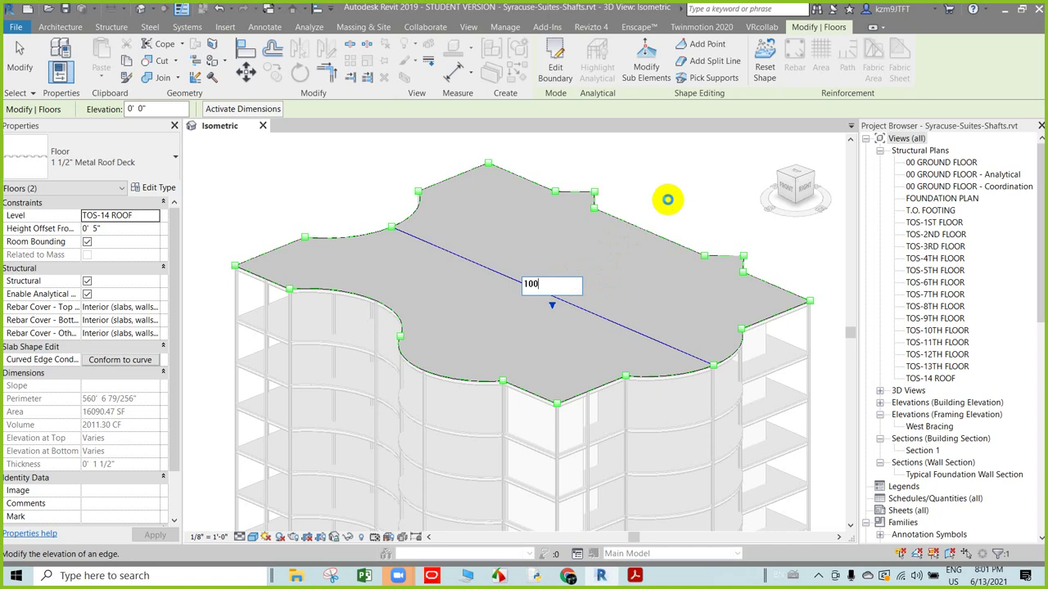
- Commit the 100' elevation on the roof edge and orbit to see the raised roof
key("Return")
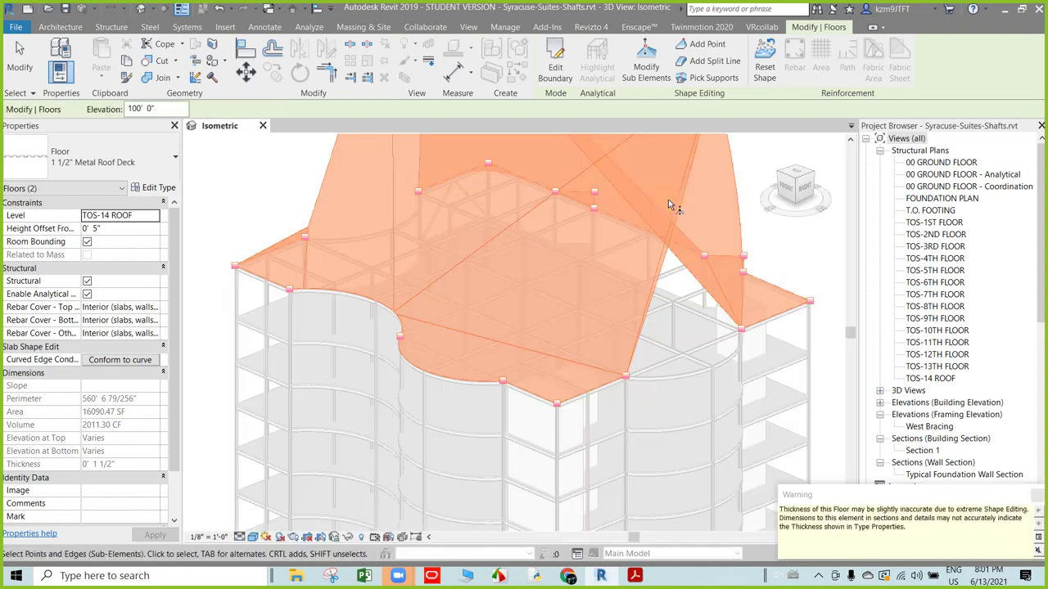
middle_click_drag(413, 352, 540, 350, "shift")
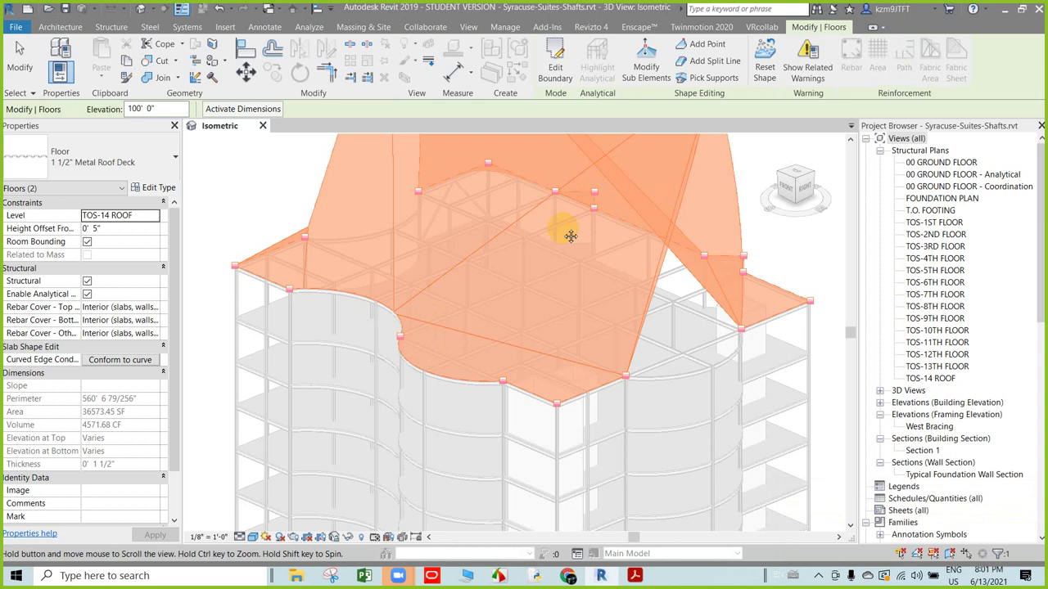
scroll(514, 205, "up", 2)
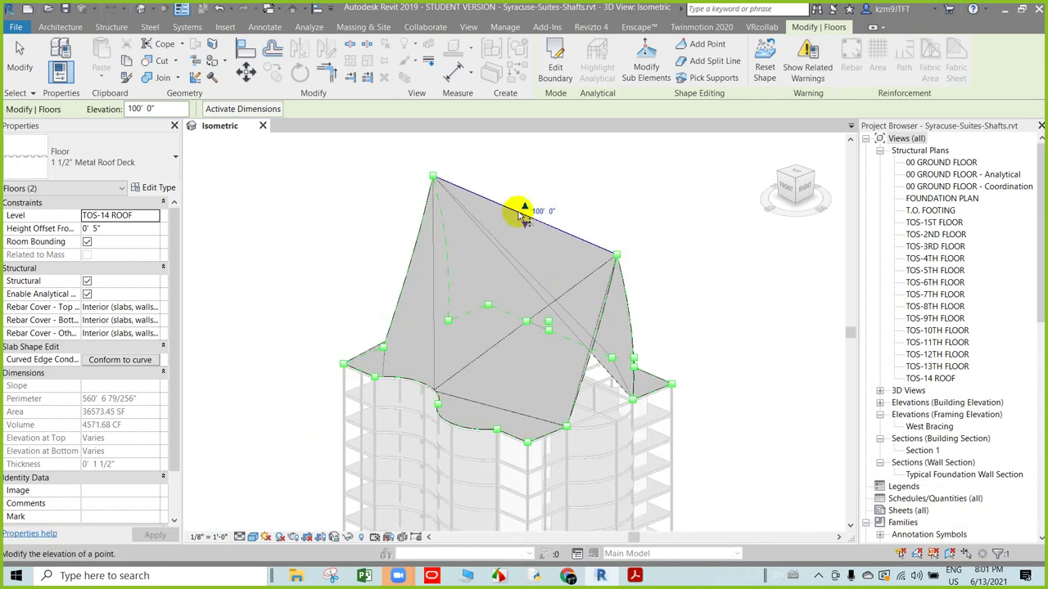
scroll(479, 224, "up", 3)
scroll(552, 234, "up", 3)
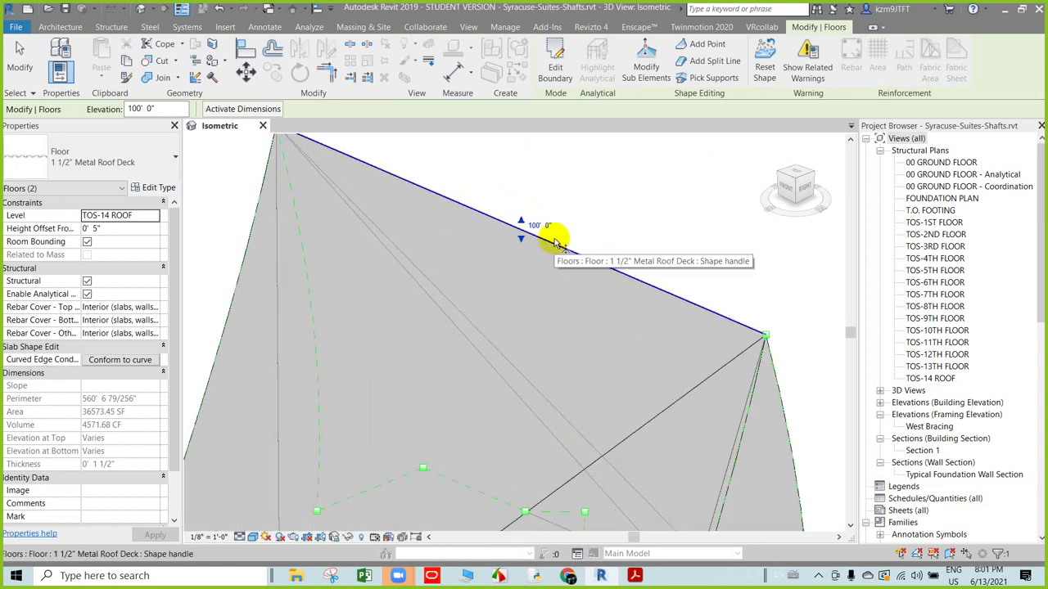
scroll(555, 233, "down", 2)
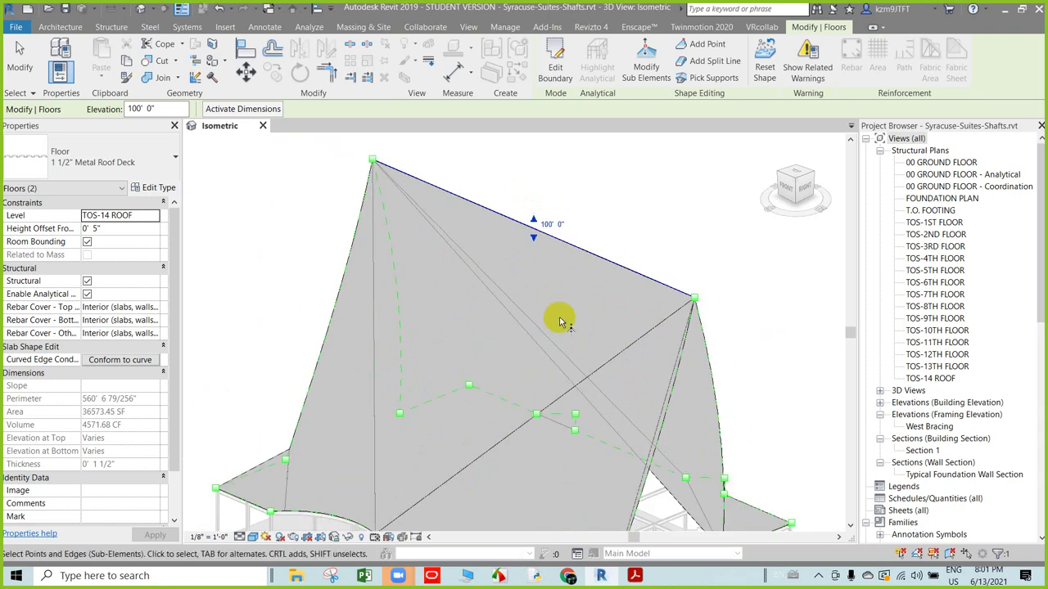
- Lower the raised TOS-14 ROOF edge to 1' 0" and exit shape editing
left_click(548, 222)
type("1")
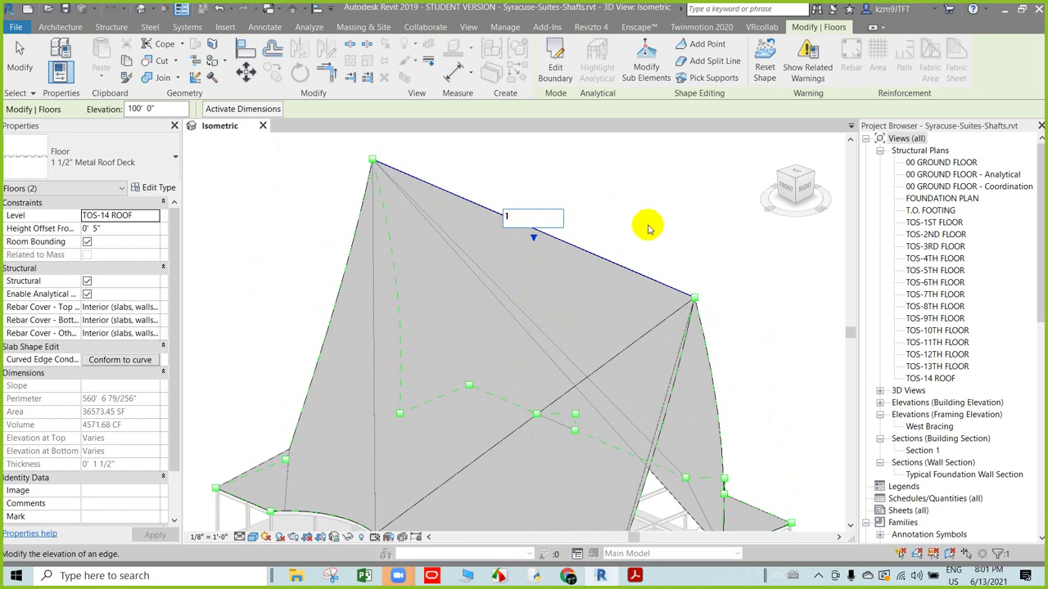
key("Return")
scroll(545, 445, "up", 2)
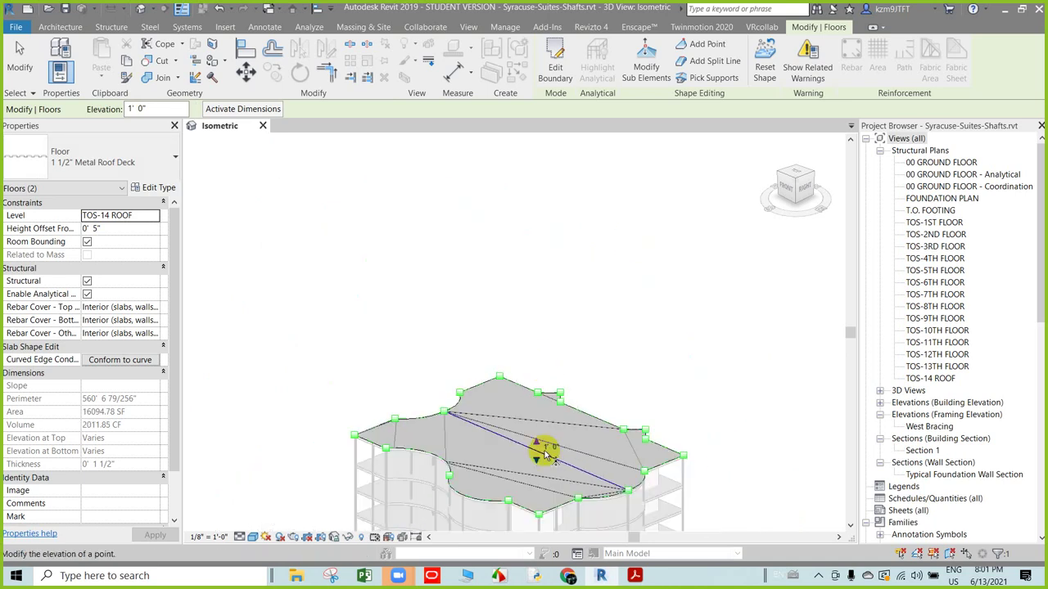
scroll(561, 339, "up", 2)
scroll(545, 350, "up", 2)
scroll(571, 393, "up", 2)
key("Escape")
key("Escape")
- Reframe the roof view and cancel an accidental Spot Coordinate from the Annotate tab
scroll(572, 393, "down", 2)
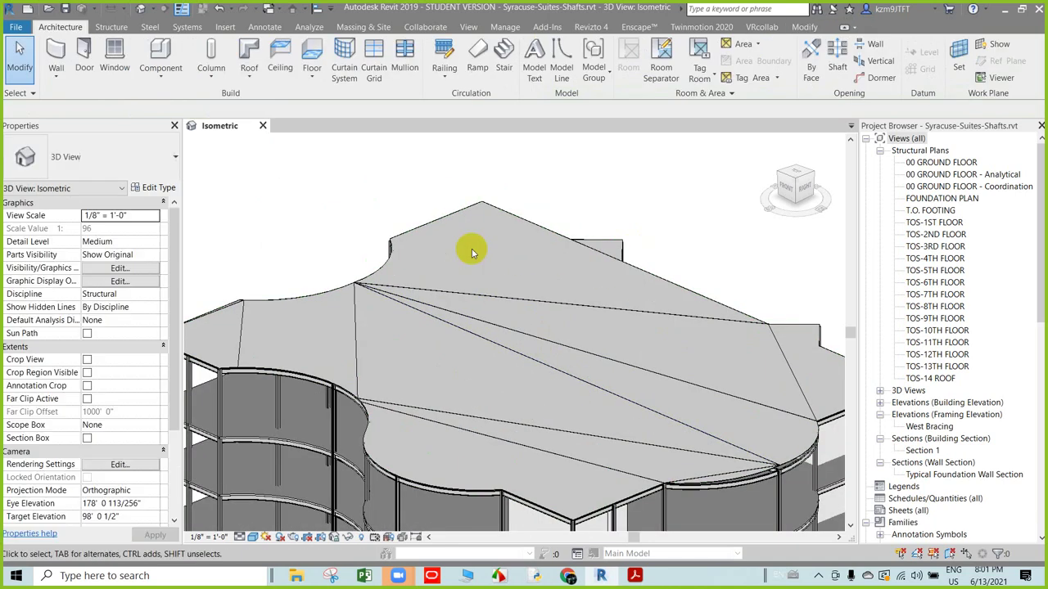
scroll(515, 412, "down", 1)
scroll(678, 439, "up", 2)
scroll(553, 332, "up", 2)
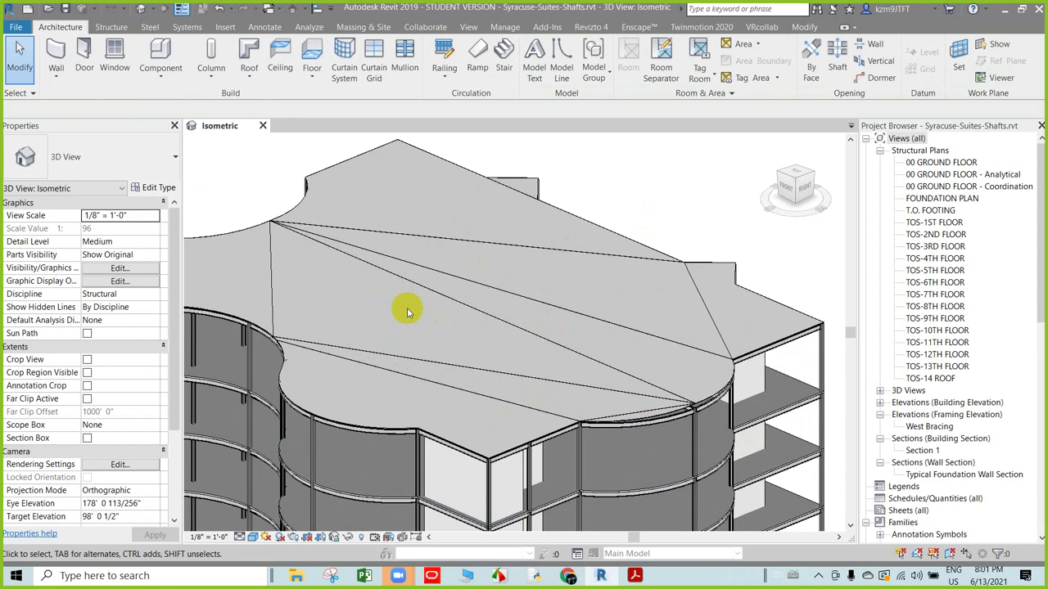
scroll(425, 295, "up", 1)
scroll(451, 270, "up", 1)
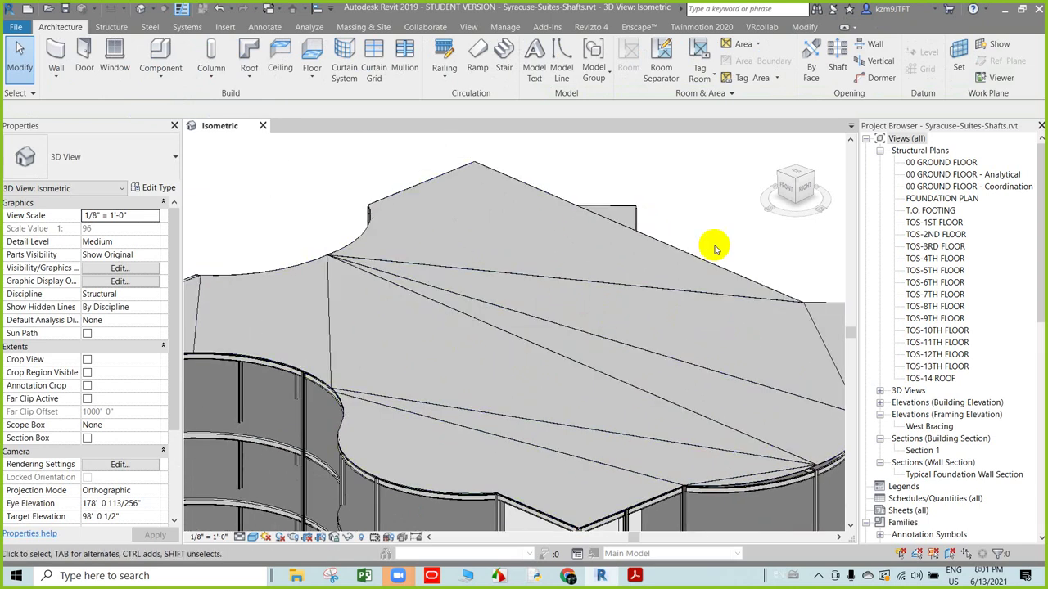
middle_click_drag(597, 227, 510, 257)
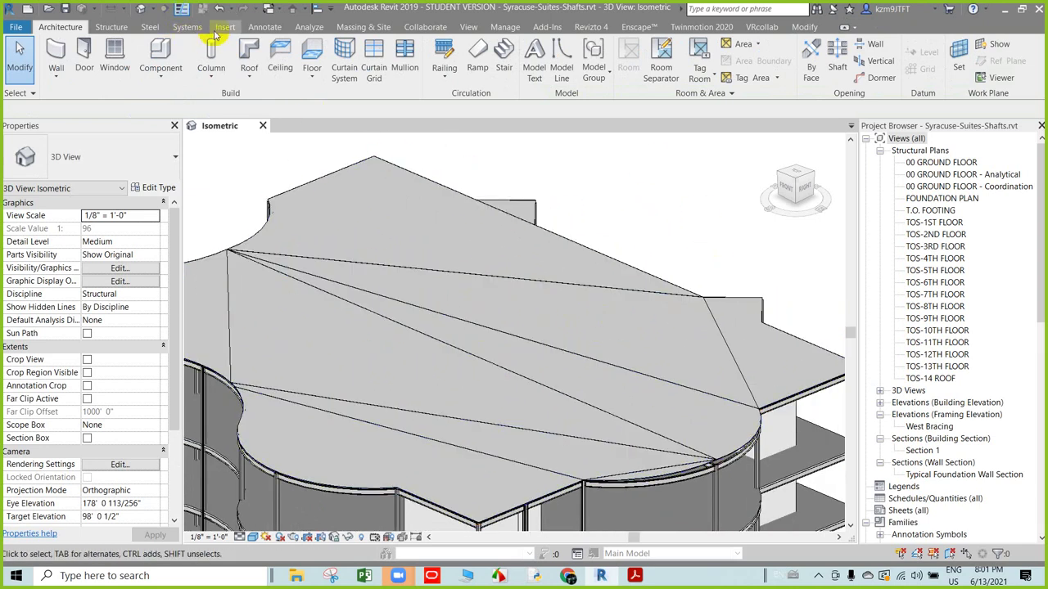
left_click(257, 29)
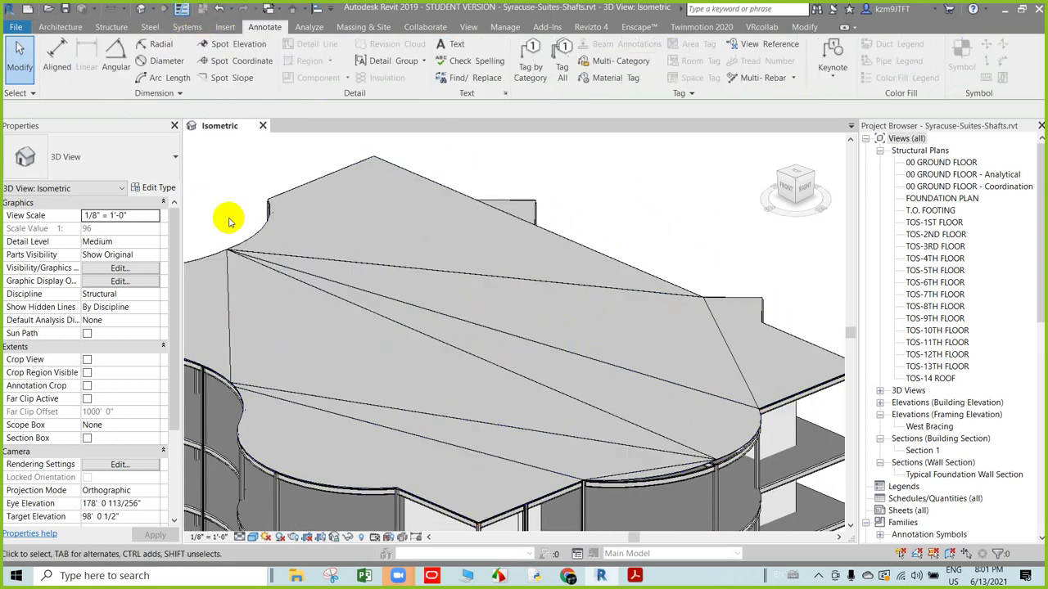
left_click(235, 60)
key("Escape")
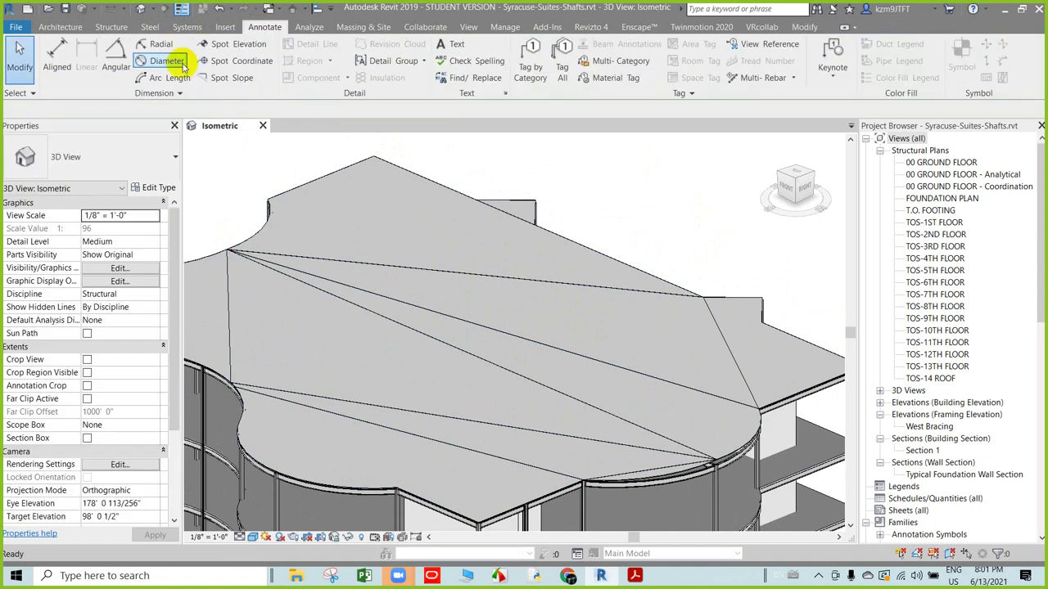
- Place spot slopes on the roof faces reading 0.63° and 1.31°
left_click(233, 77)
left_click(536, 317)
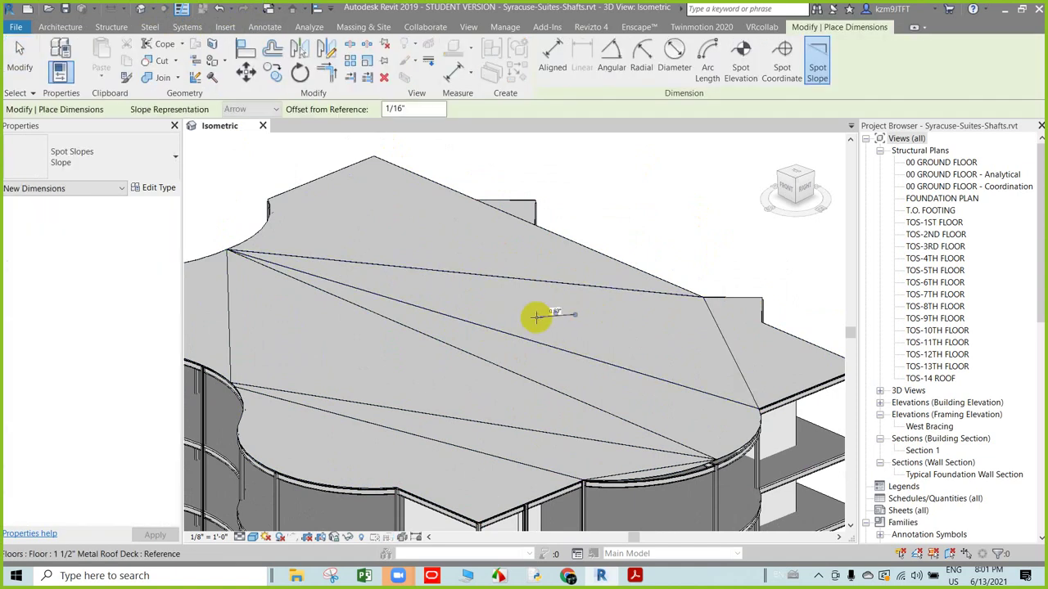
scroll(548, 315, "up", 5)
scroll(556, 328, "up", 3)
scroll(577, 286, "down", 5)
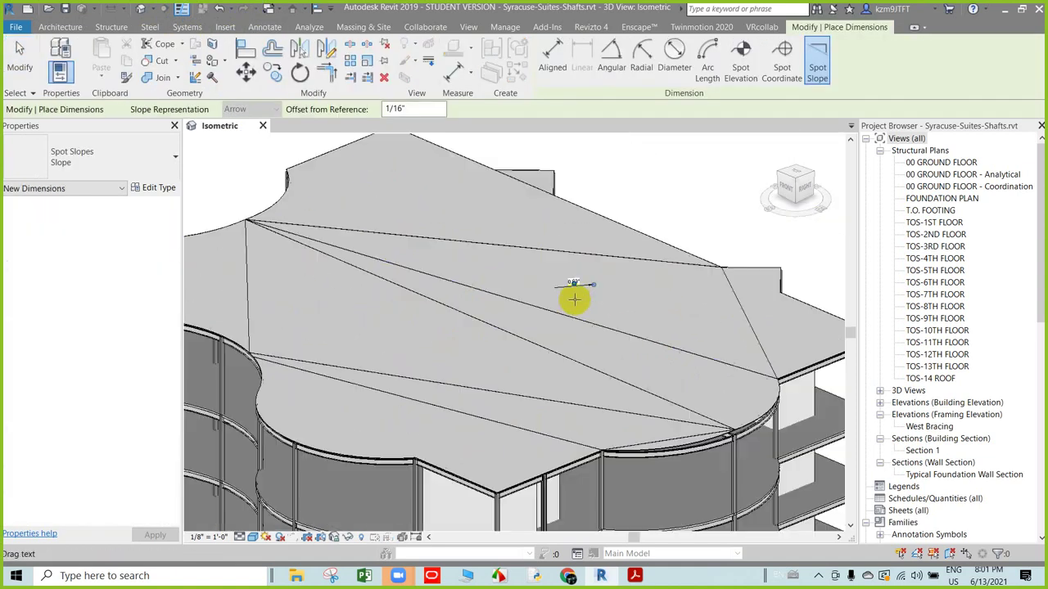
scroll(370, 332, "up", 4)
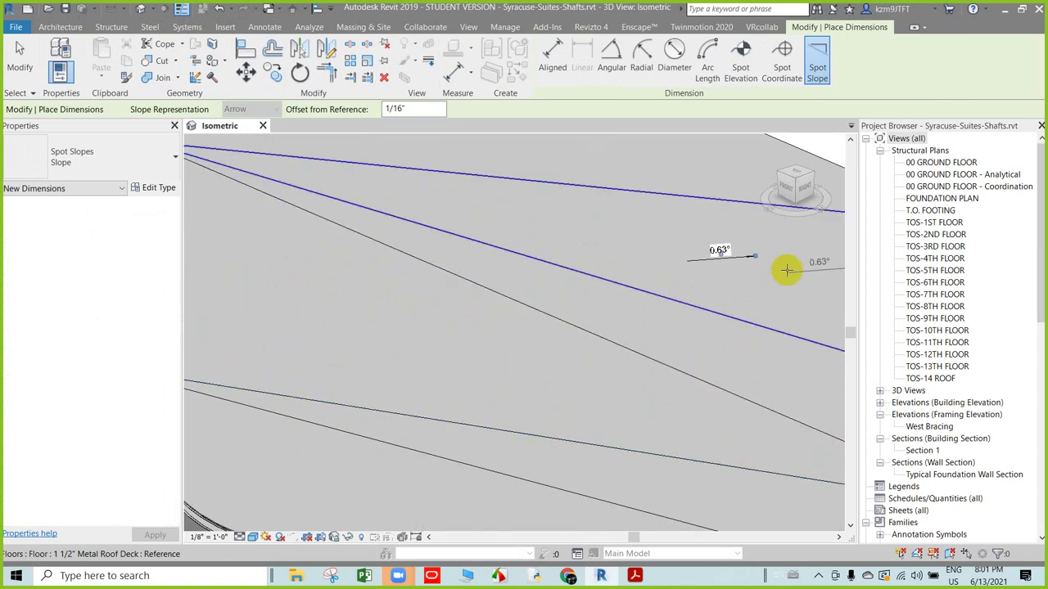
scroll(751, 257, "up", 5)
scroll(674, 264, "down", 3)
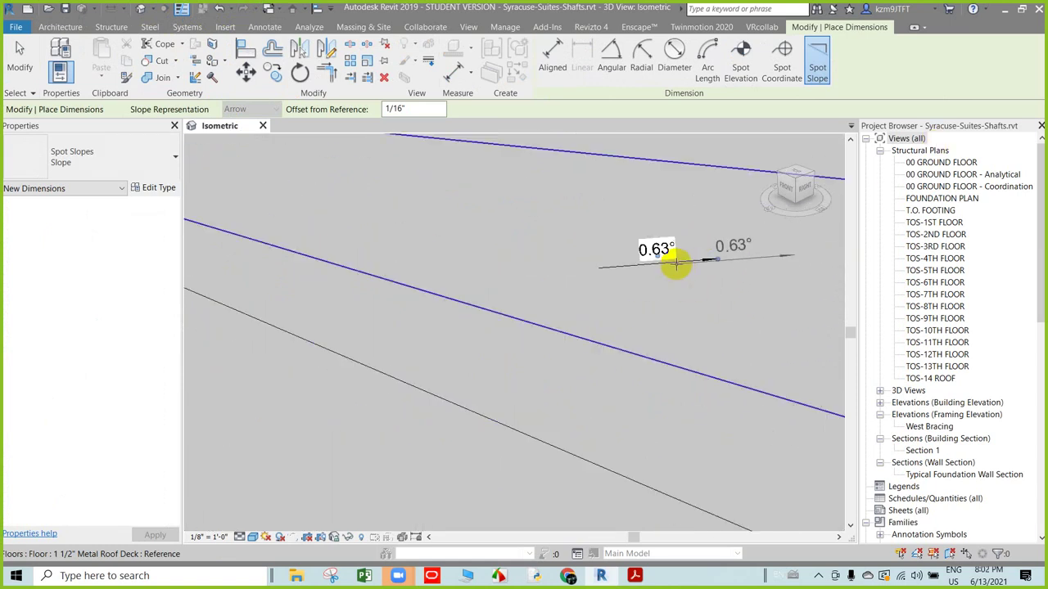
scroll(498, 322, "down", 3)
scroll(628, 262, "up", 4)
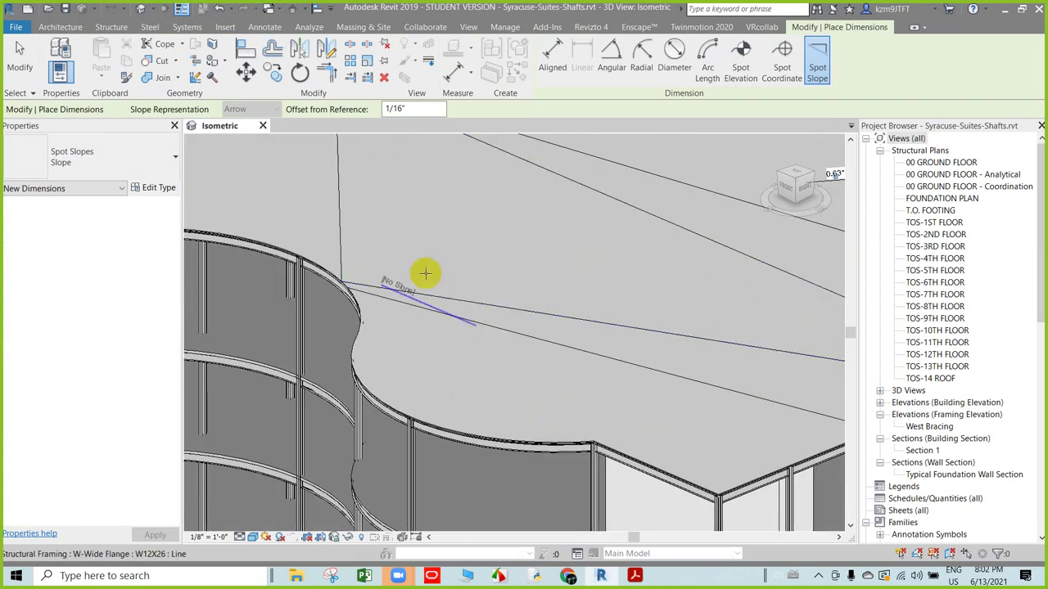
scroll(466, 204, "up", 3)
scroll(409, 211, "up", 2)
scroll(382, 217, "up", 3)
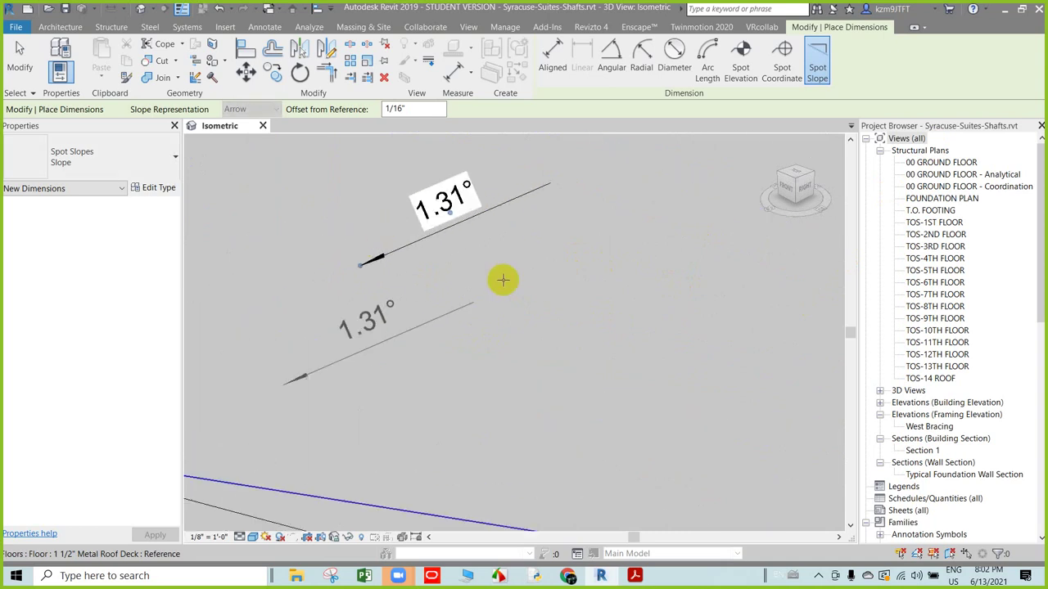
scroll(458, 296, "down", 1)
scroll(467, 327, "down", 2)
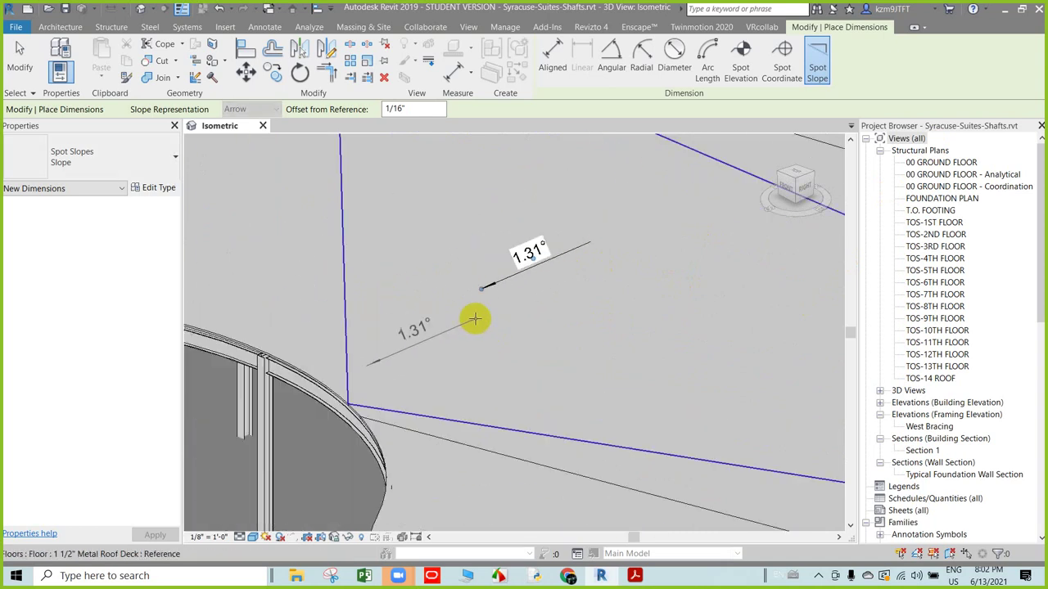
scroll(477, 311, "down", 3)
scroll(479, 306, "down", 3)
key("Escape")
key("Escape")
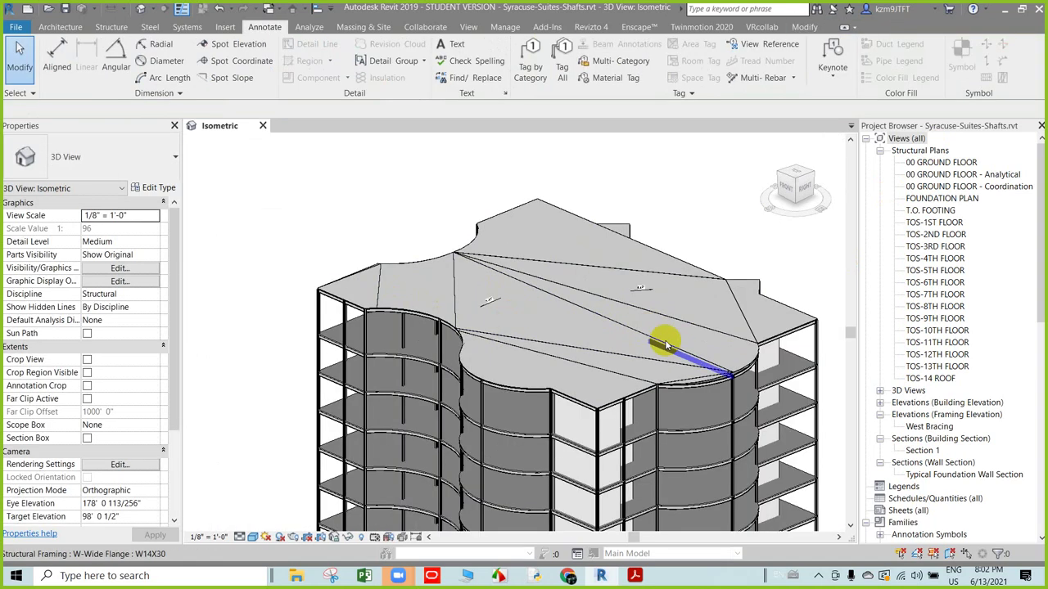
- Reset the TOS-14 ROOF floor to flat and delete the now-invalid spot slope dimensions
left_click(618, 303)
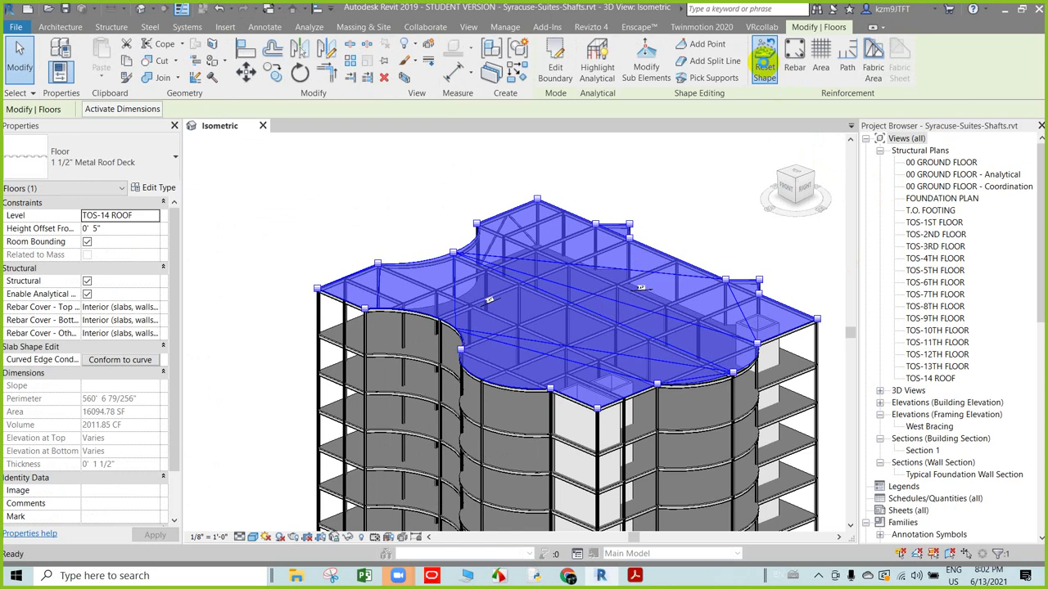
left_click(763, 60)
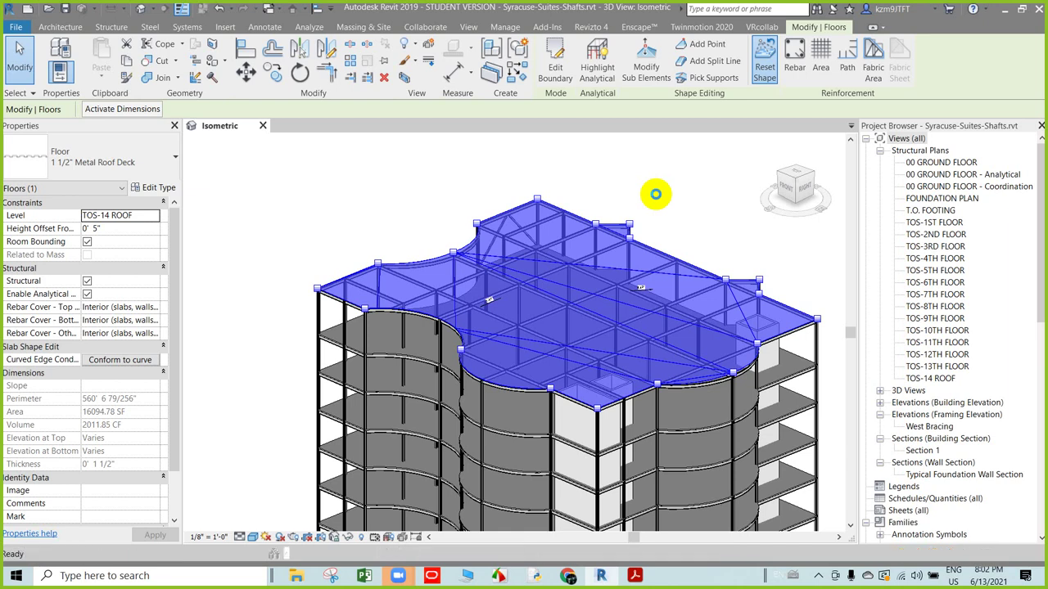
left_click(655, 194)
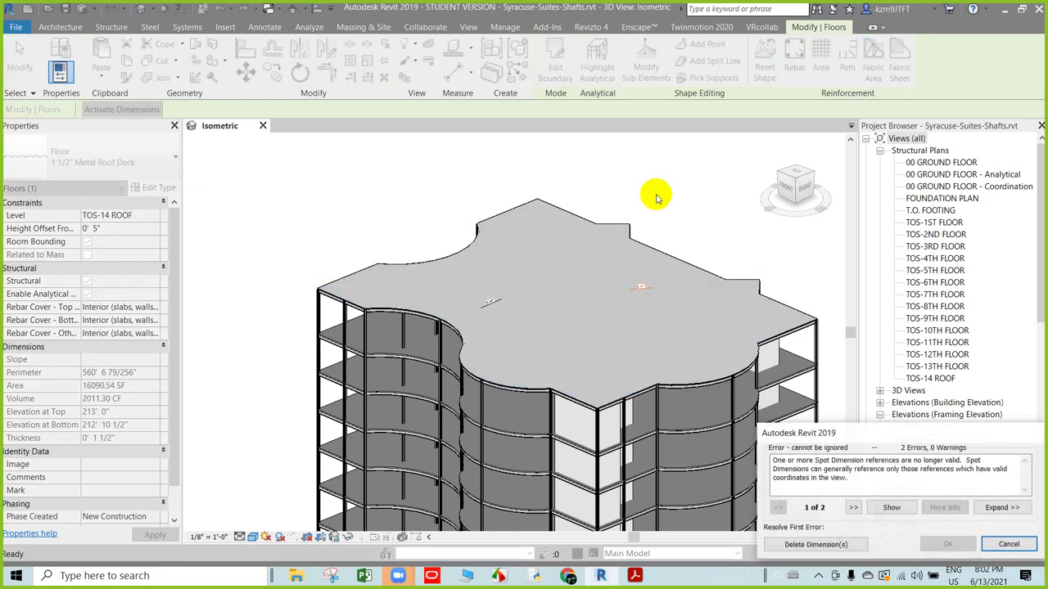
key("Return")
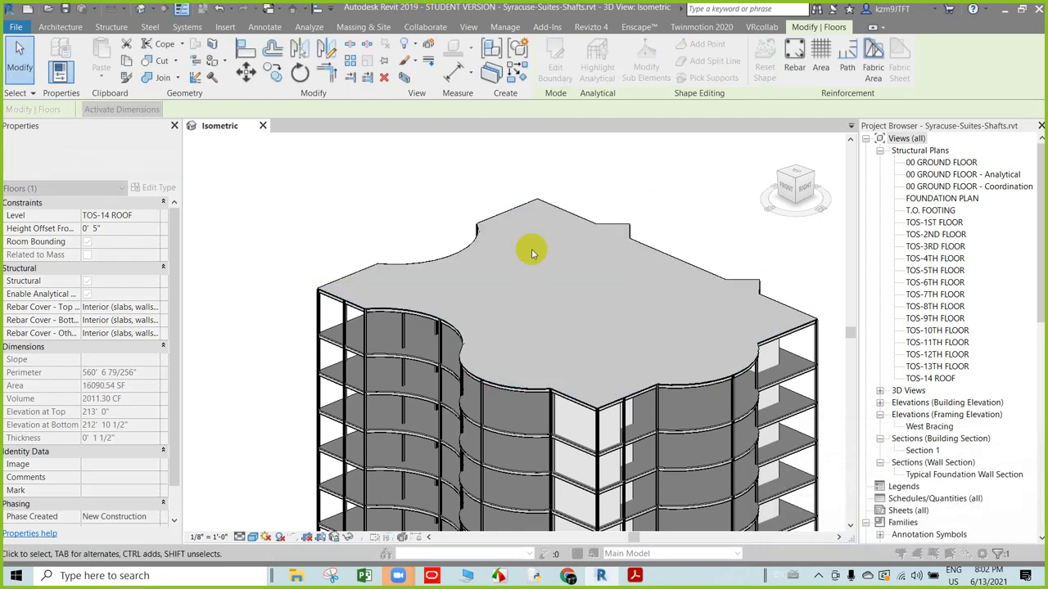
scroll(531, 297, "up", 2)
scroll(573, 264, "up", 1)
scroll(385, 285, "down", 3)
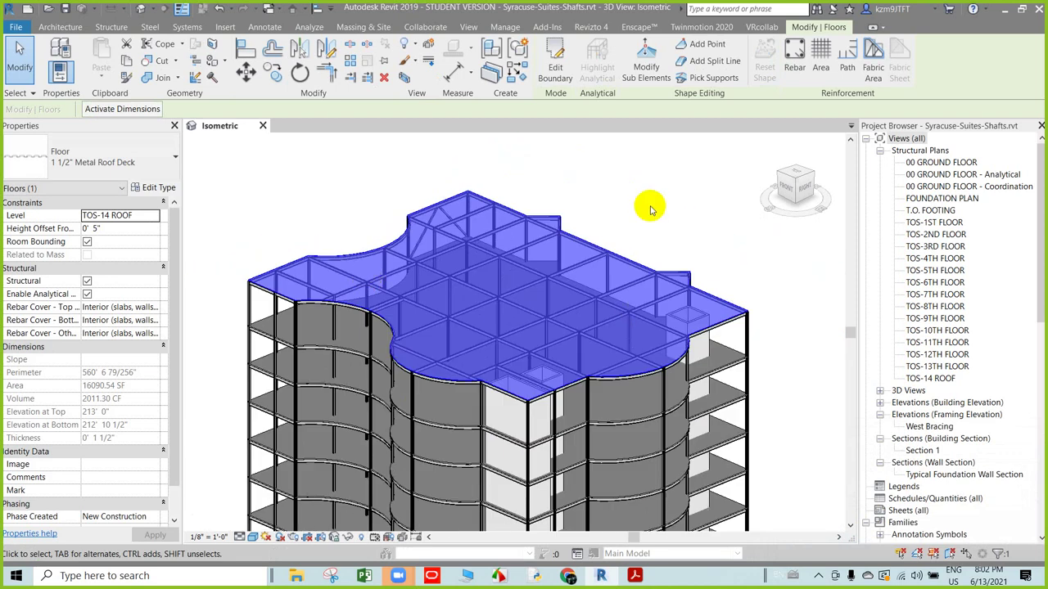
scroll(440, 281, "up", 2)
scroll(508, 311, "up", 2)
middle_click_drag(508, 311, 542, 339)
key("Escape")
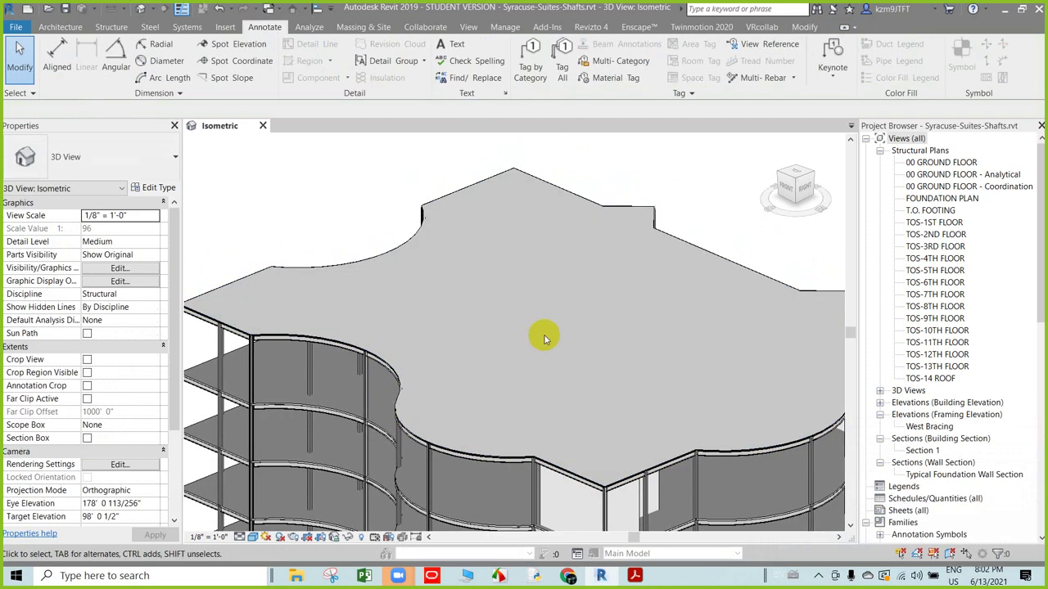
left_click(231, 78)
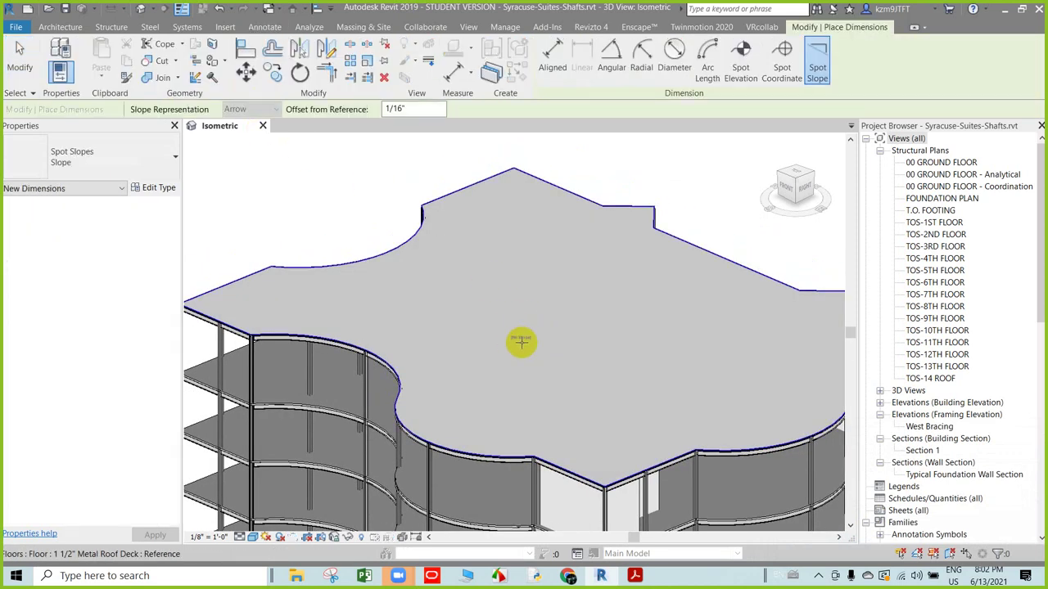
scroll(521, 342, "up", 4)
scroll(573, 285, "down", 3)
scroll(573, 286, "down", 1)
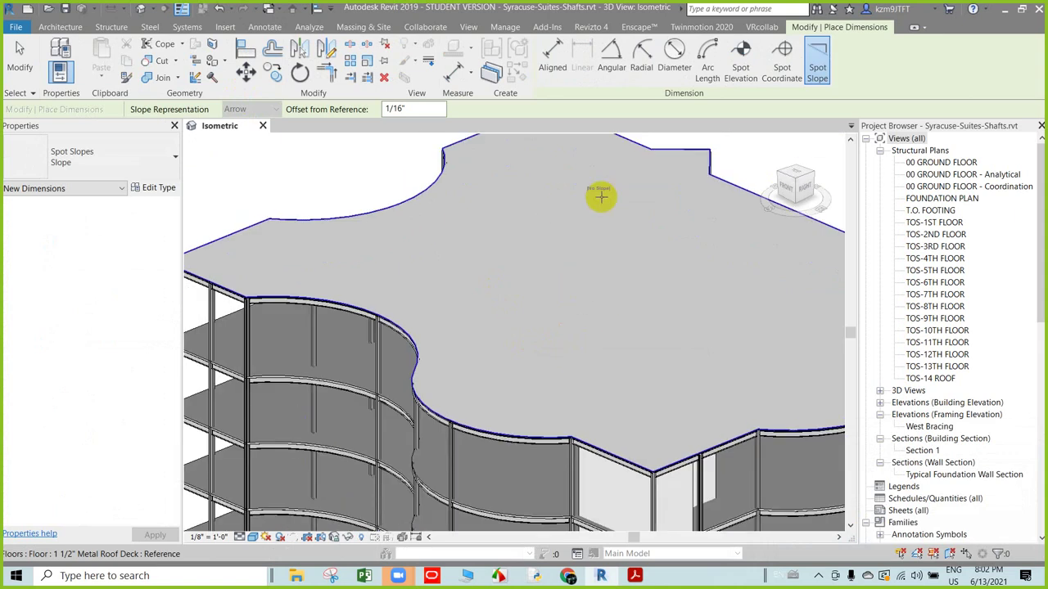
scroll(579, 295, "down", 1)
scroll(580, 294, "down", 1)
key("Escape")
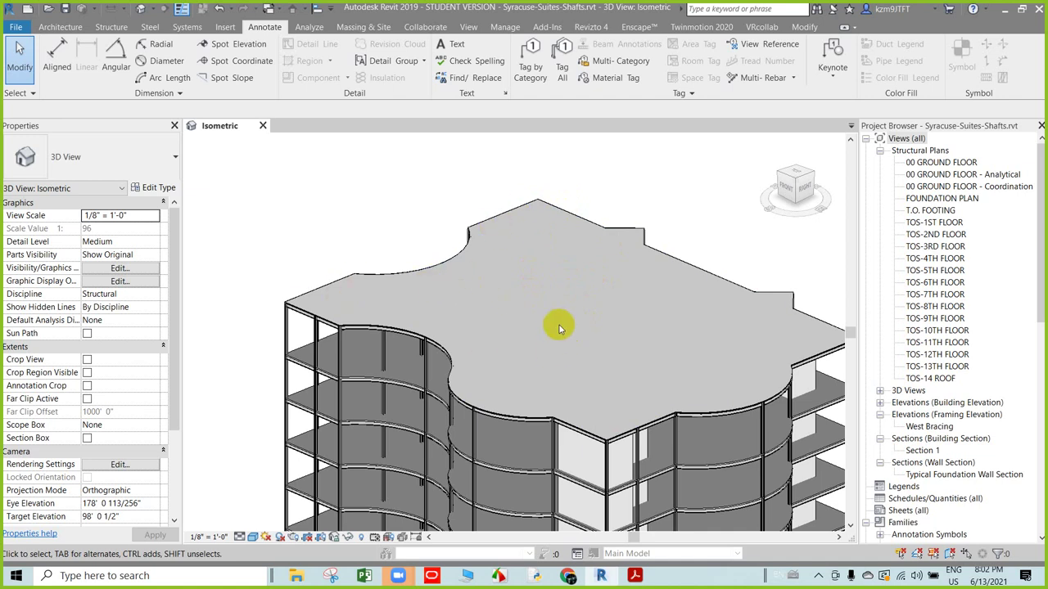
- Add a shape point at the centre of the TOS-14 ROOF slab
left_click(700, 277)
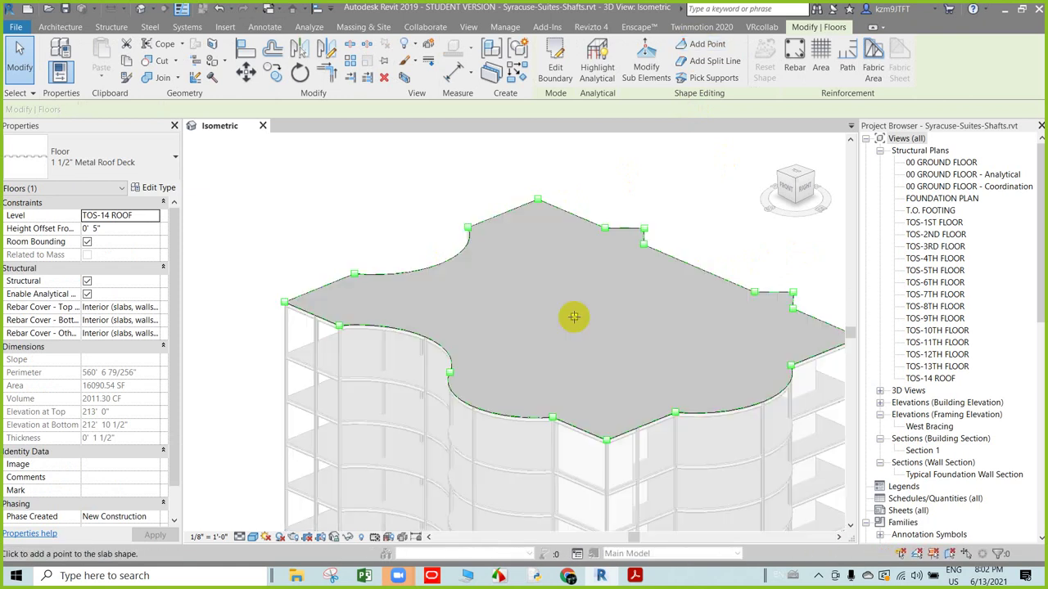
left_click(573, 317)
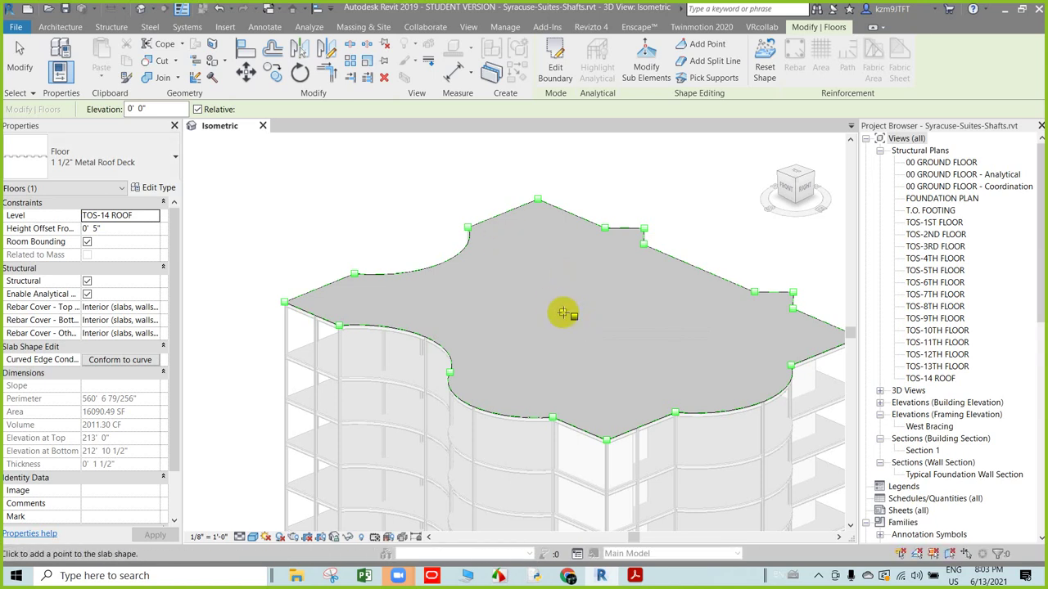
left_click(20, 62)
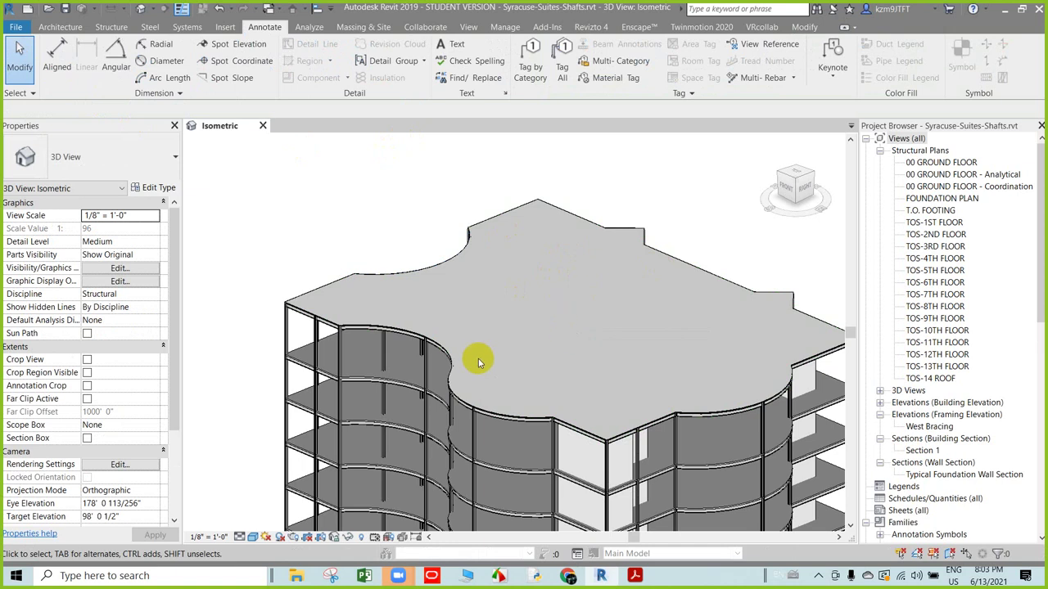
- Raise the roof's new centre point to 1' 0" and finish shape editing
left_click(464, 381)
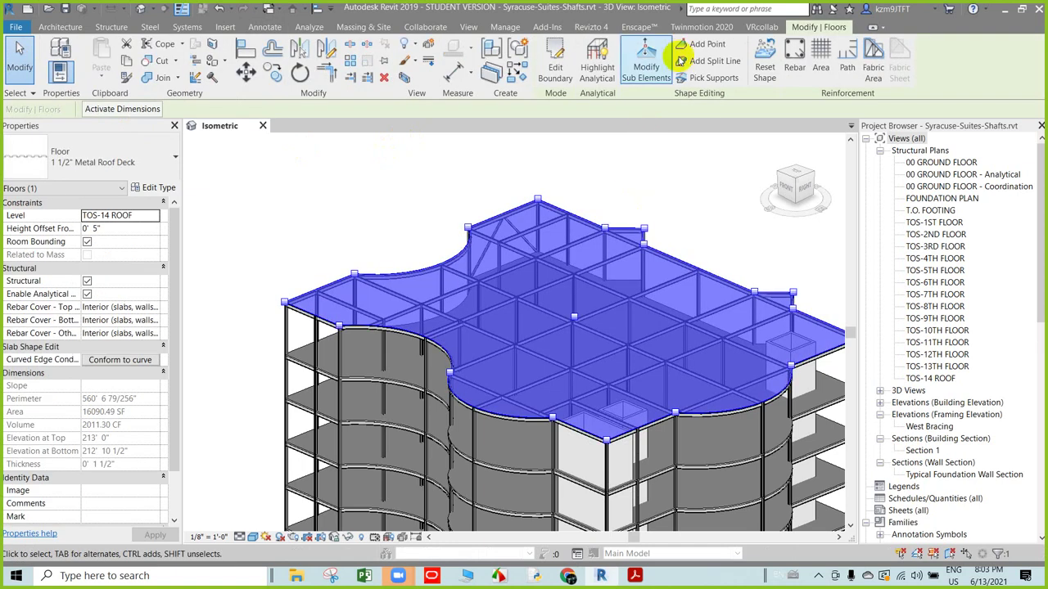
left_click(646, 63)
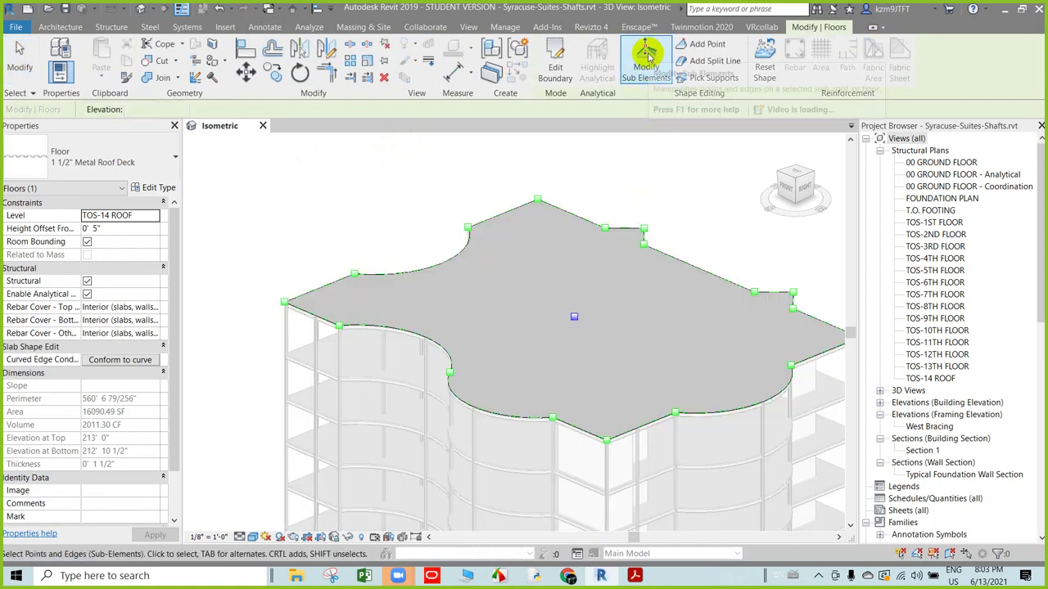
left_click(574, 316)
type("1' 0\"")
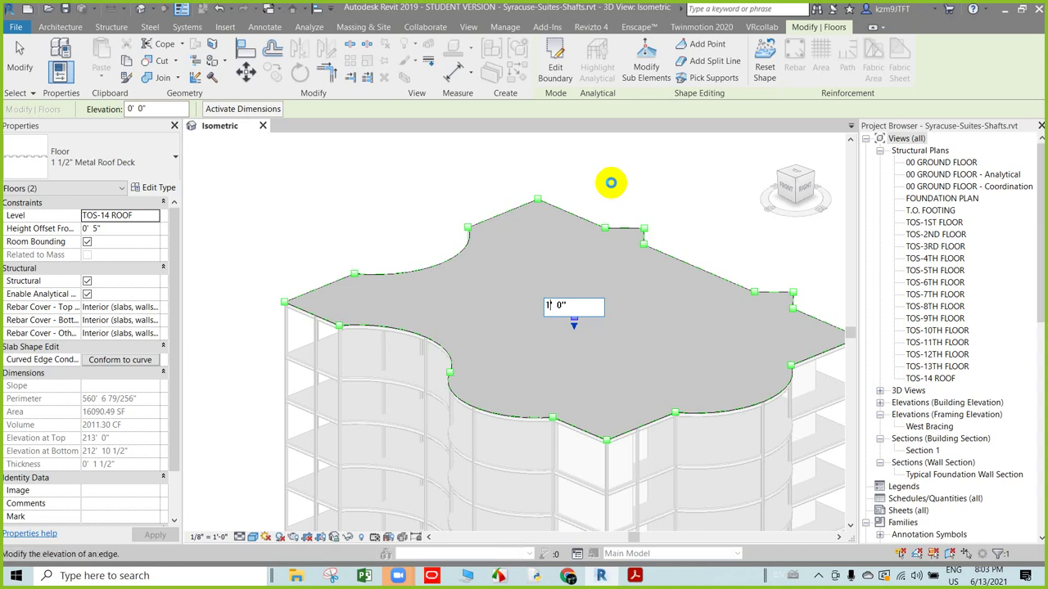
key("Return")
key("Return")
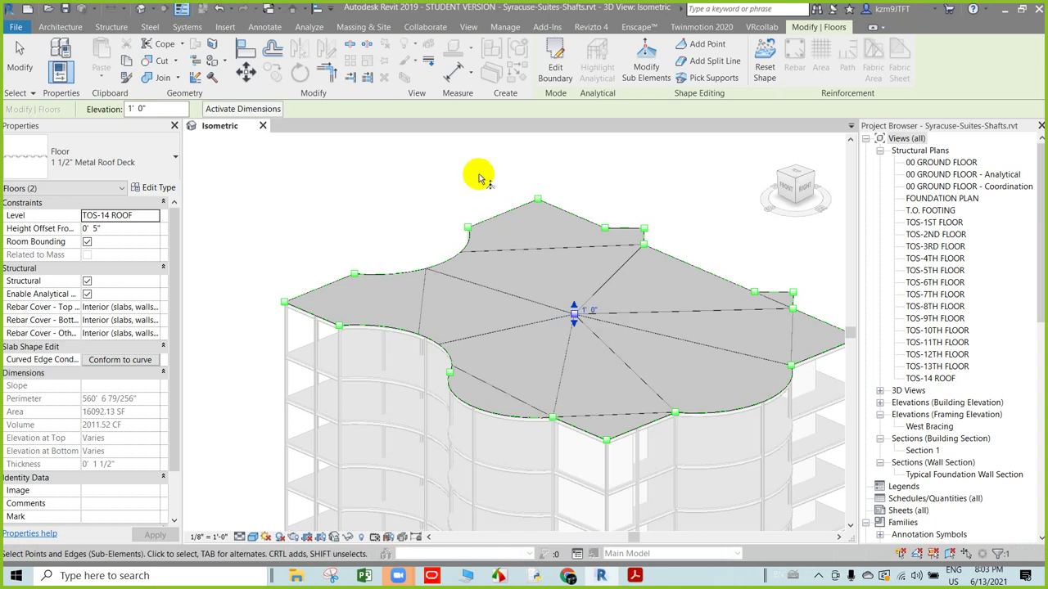
scroll(538, 311, "up", 1)
scroll(568, 226, "up", 3)
scroll(519, 218, "down", 2)
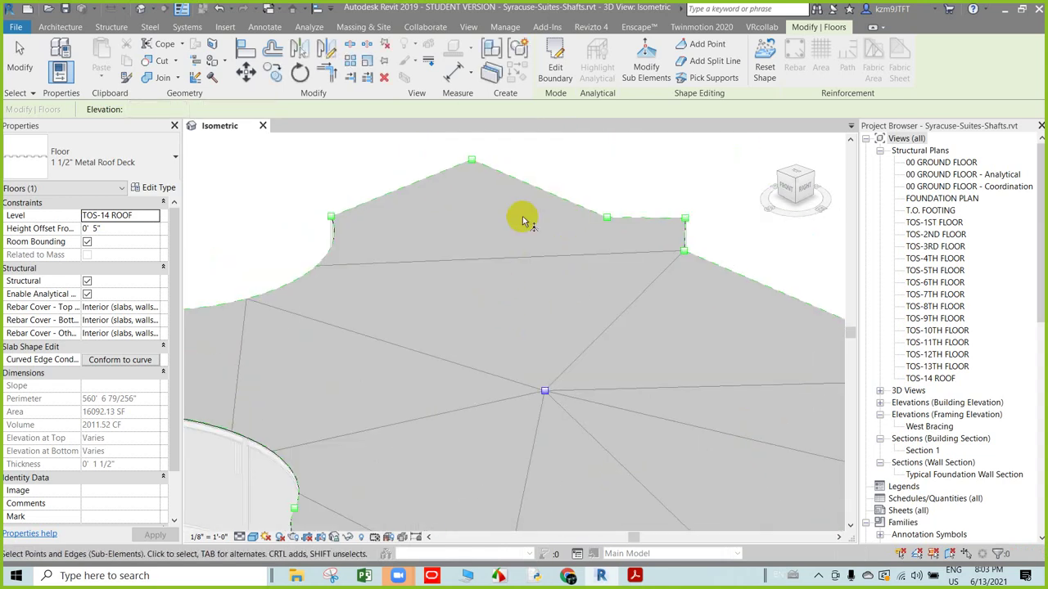
scroll(509, 248, "down", 1)
scroll(512, 286, "up", 1)
scroll(514, 325, "down", 1)
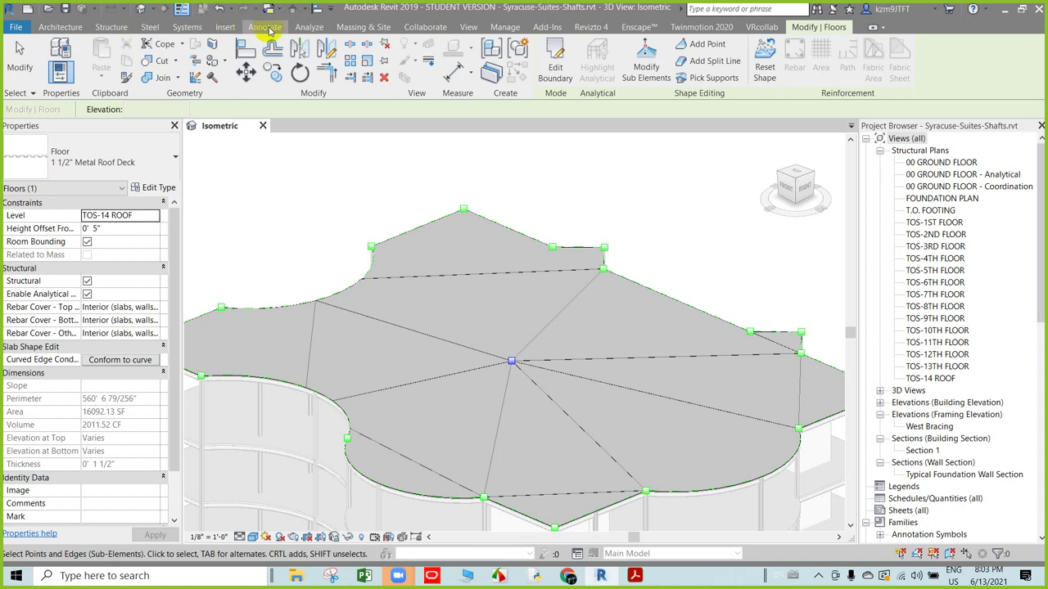
middle_click_drag(584, 183, 593, 215)
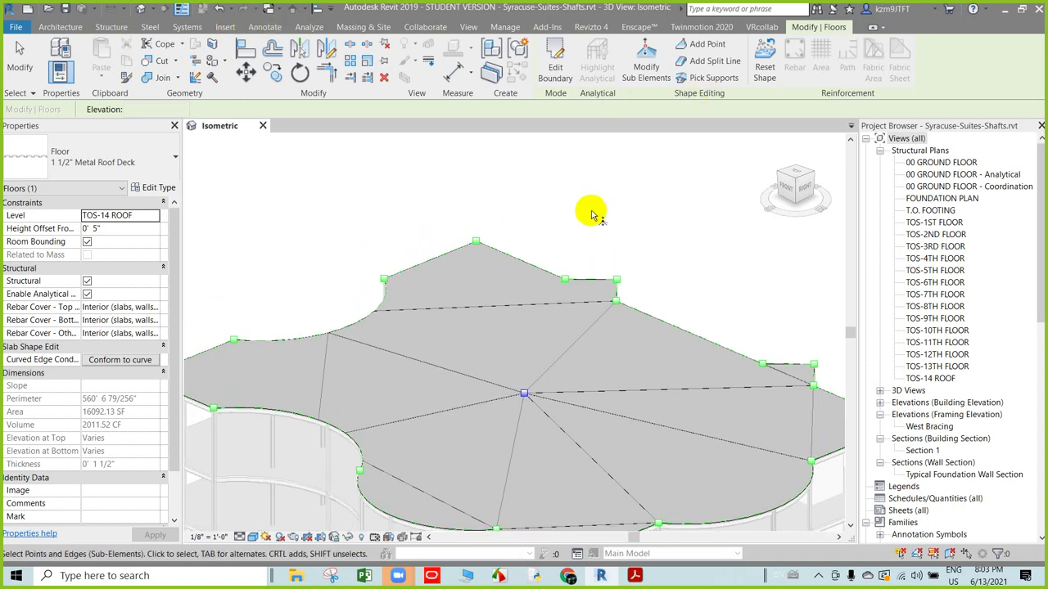
key("Escape")
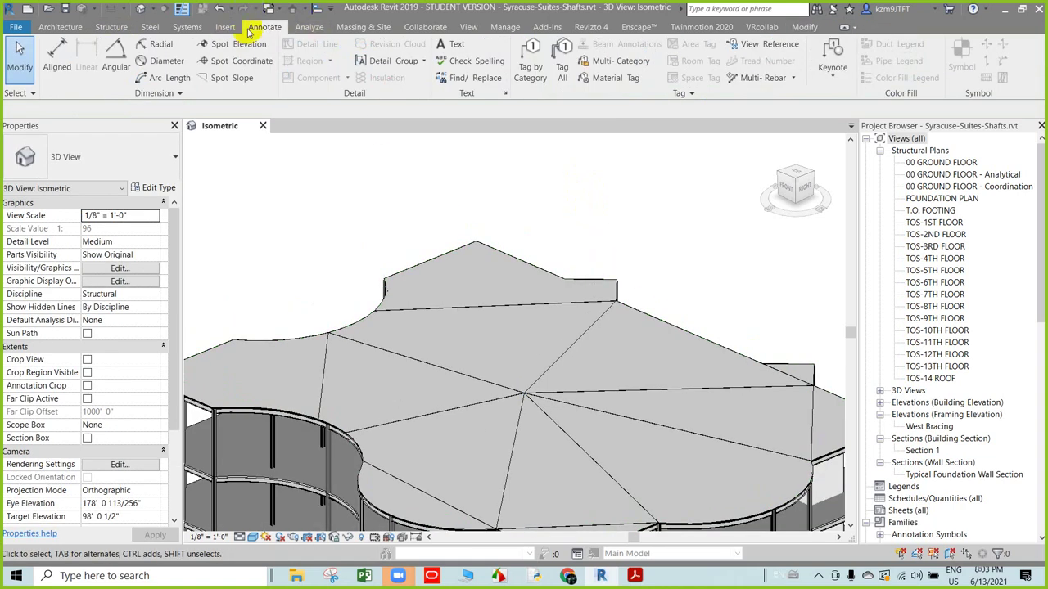
- Place a 1.07° spot slope on the roof facet beside the raised centre point
left_click(231, 77)
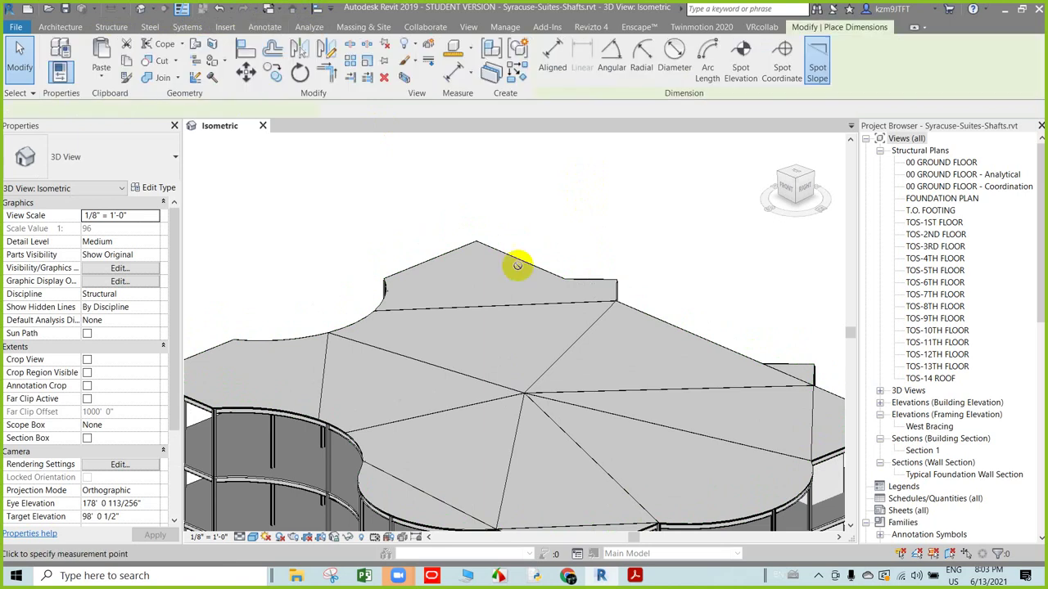
scroll(520, 360, "up", 3)
scroll(486, 352, "up", 2)
scroll(495, 355, "up", 1)
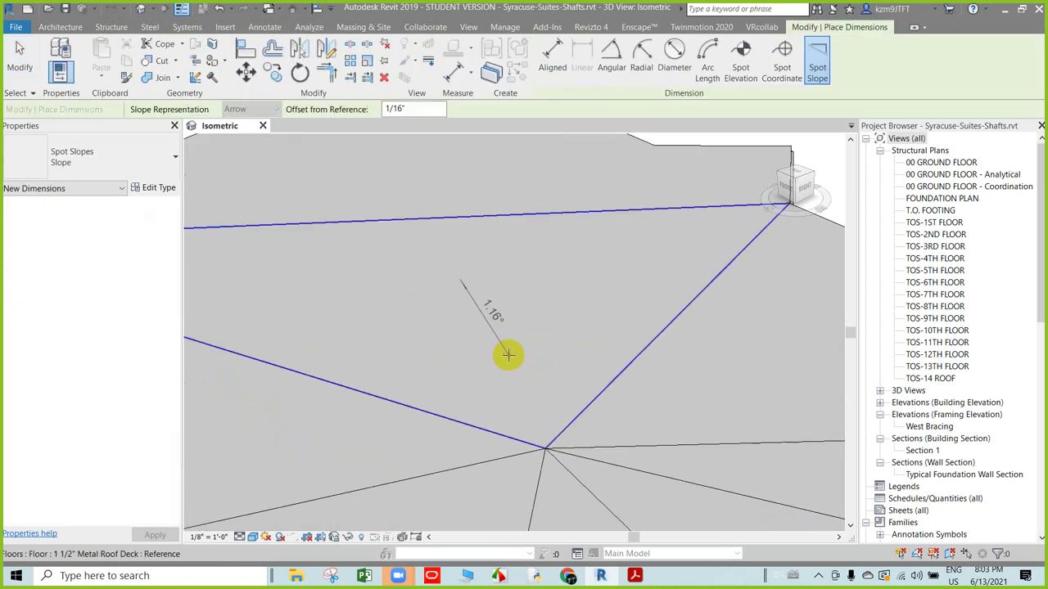
scroll(503, 355, "up", 2)
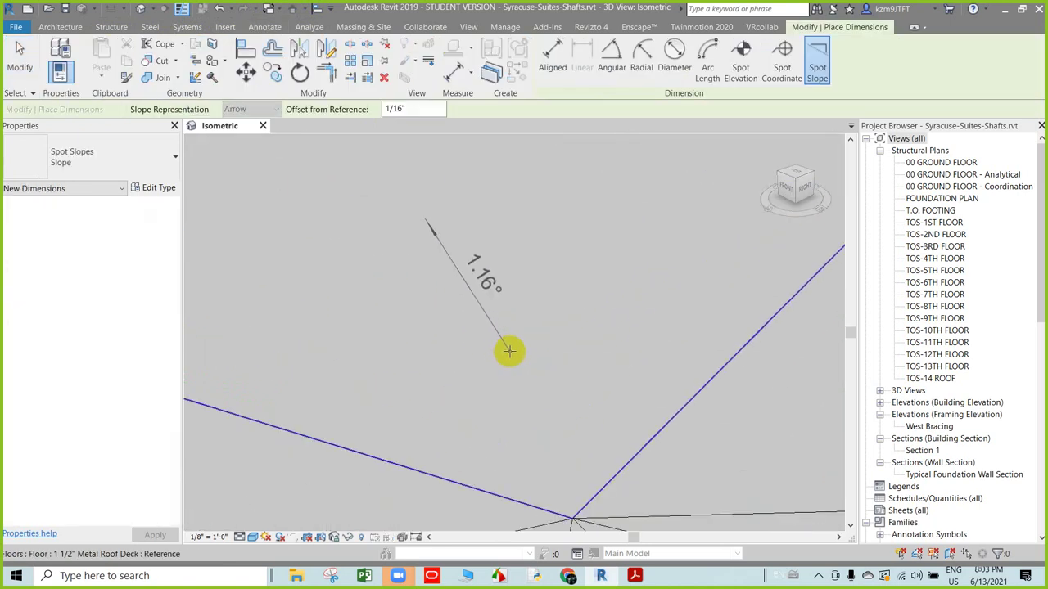
scroll(510, 352, "down", 3)
scroll(491, 450, "up", 1)
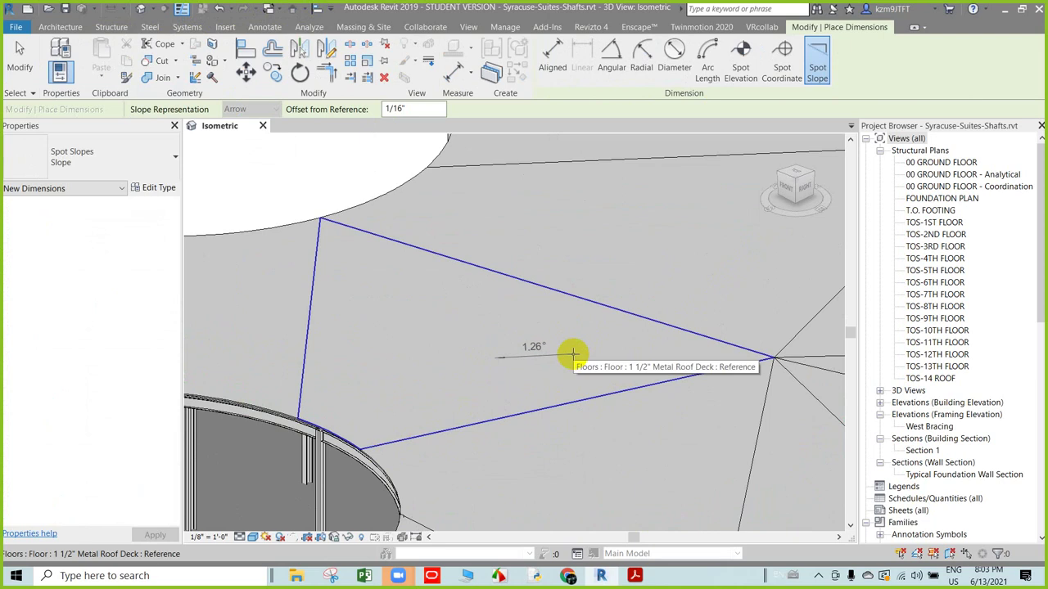
scroll(599, 390, "down", 3)
scroll(608, 382, "up", 2)
scroll(610, 385, "up", 1)
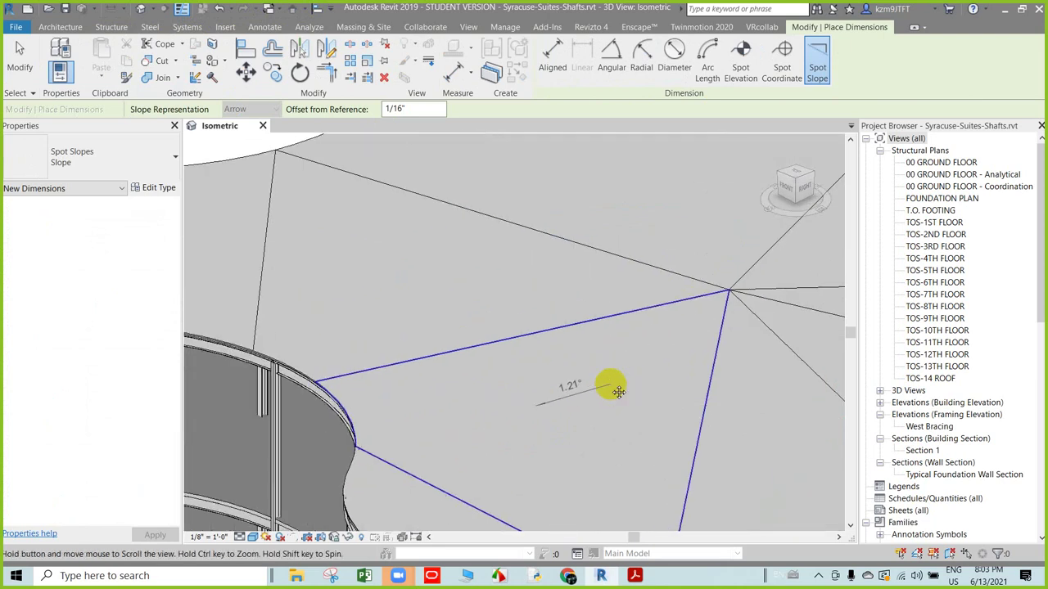
middle_click_drag(608, 382, 418, 278)
scroll(600, 321, "up", 2)
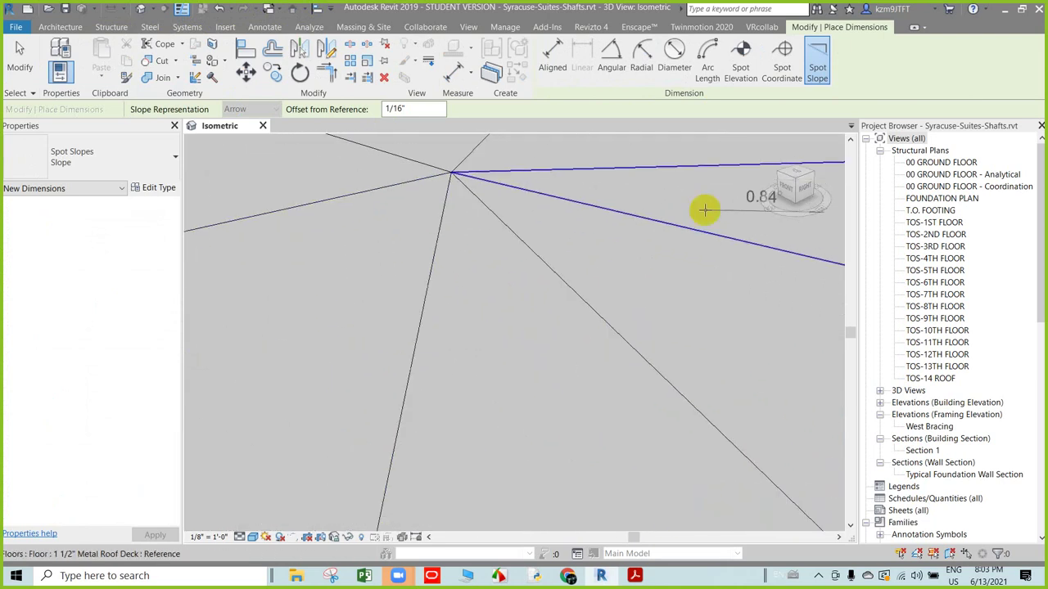
middle_click_drag(701, 211, 556, 346)
mouse_move(597, 272)
middle_mouse_down()
mouse_move(452, 297)
mouse_move(572, 345)
middle_mouse_up()
scroll(419, 310, "down", 1)
left_click(571, 345)
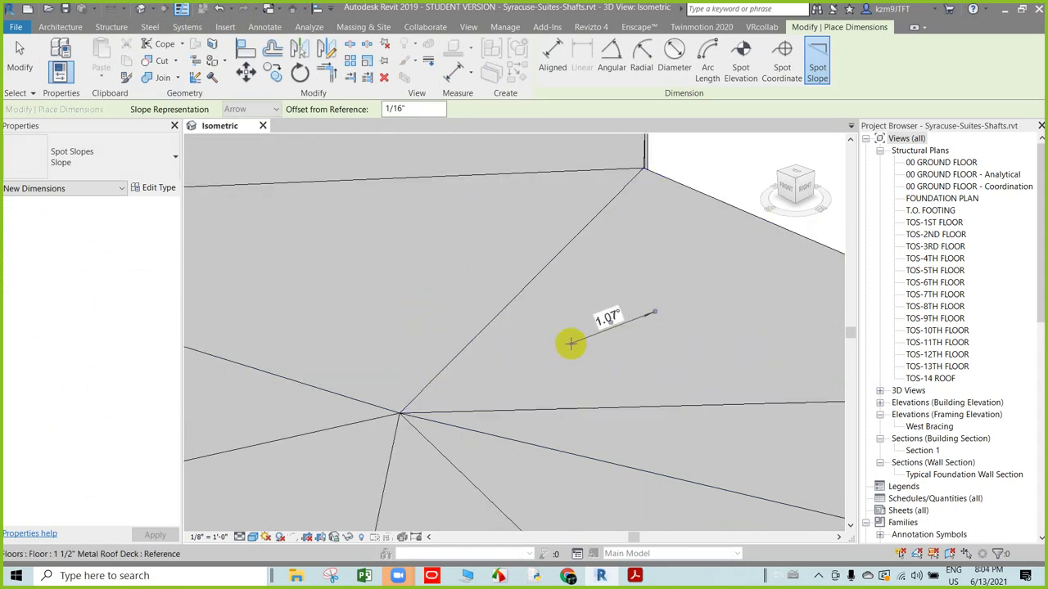
scroll(636, 363, "up", 2)
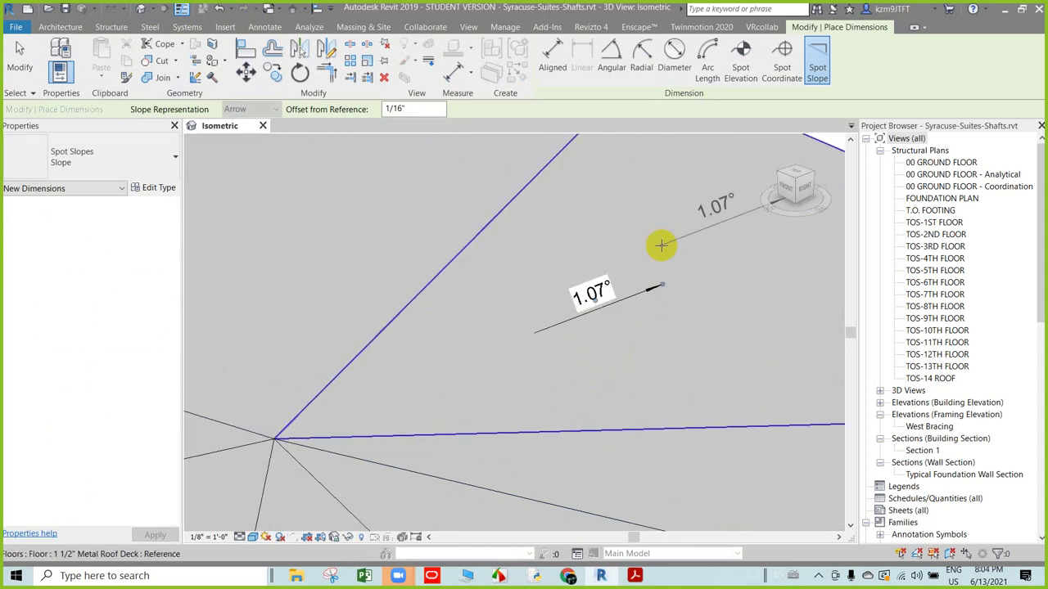
middle_click_drag(657, 271, 578, 353)
scroll(573, 303, "down", 2)
scroll(574, 303, "up", 1)
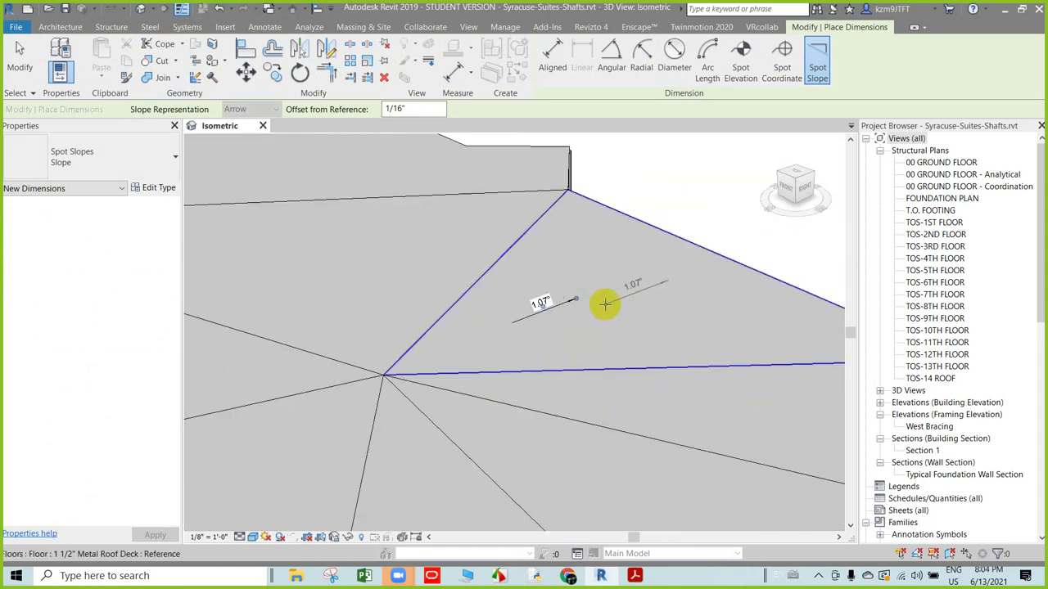
scroll(533, 335, "up", 1)
scroll(541, 346, "up", 1)
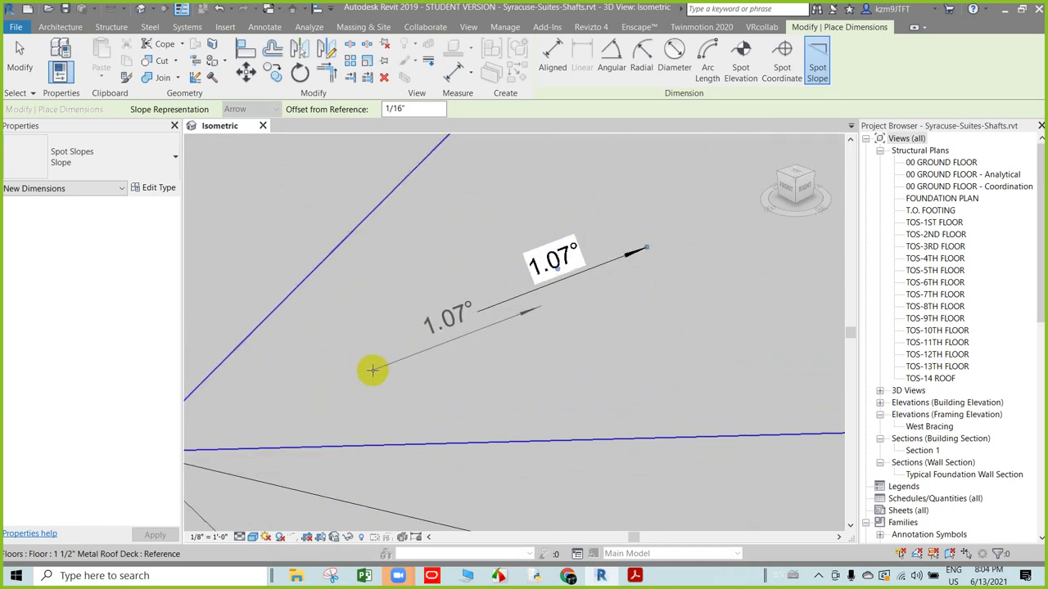
scroll(585, 340, "down", 1)
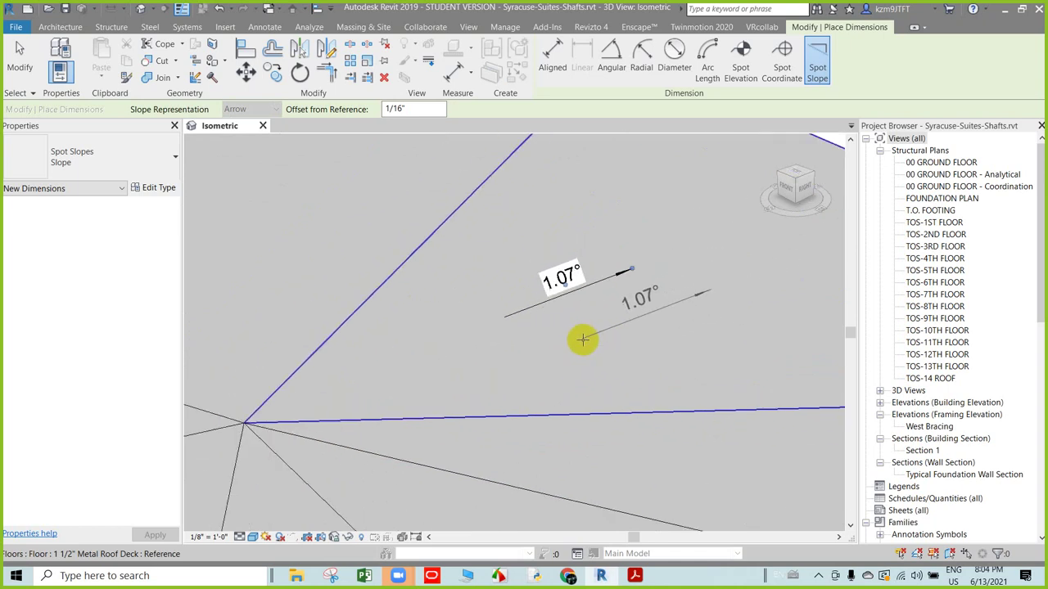
scroll(561, 282, "up", 1)
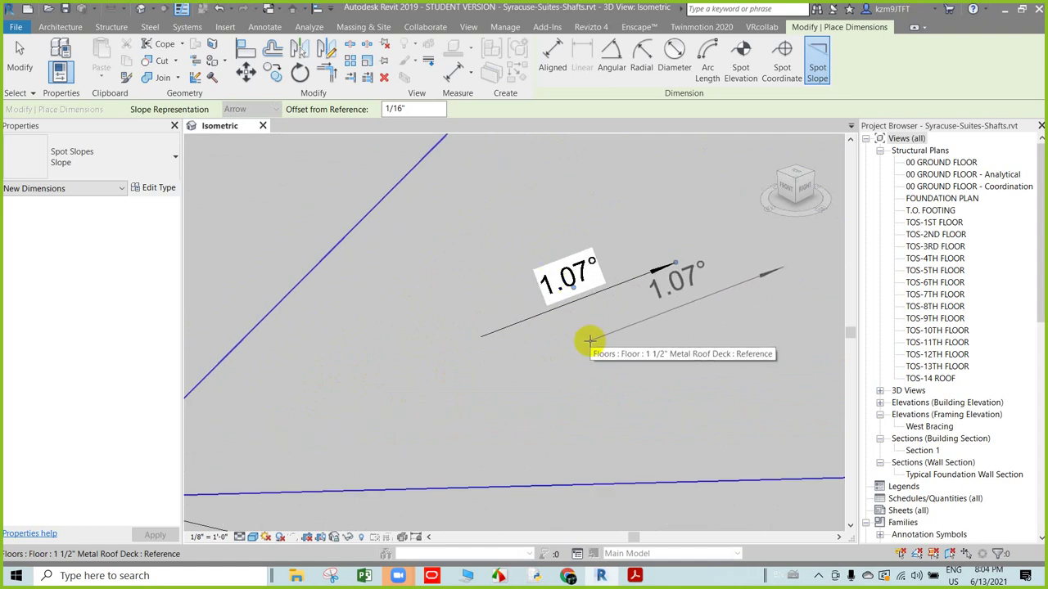
scroll(588, 312, "down", 2)
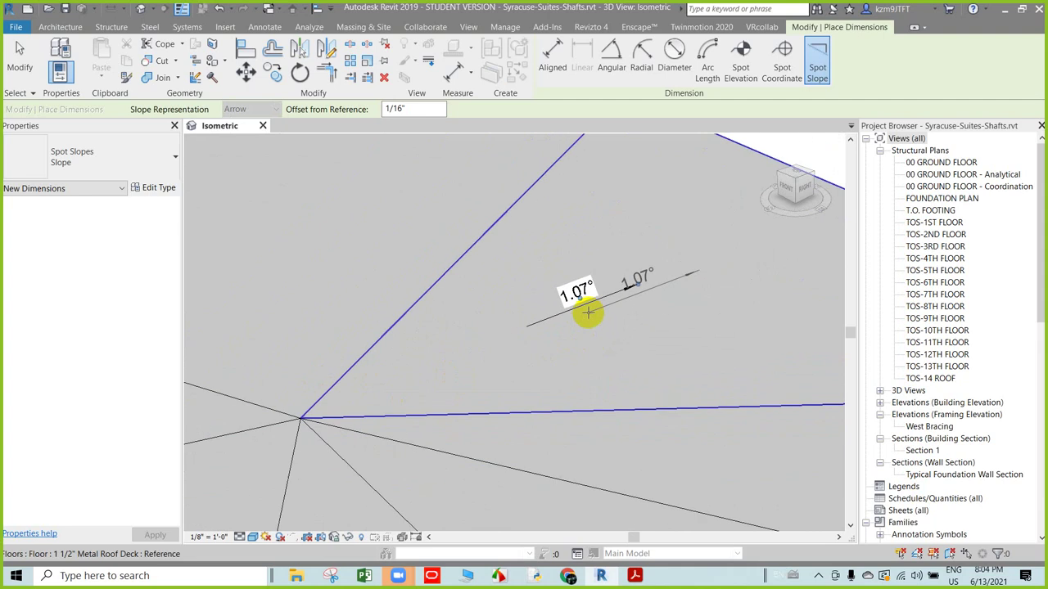
key("Escape")
key("Escape")
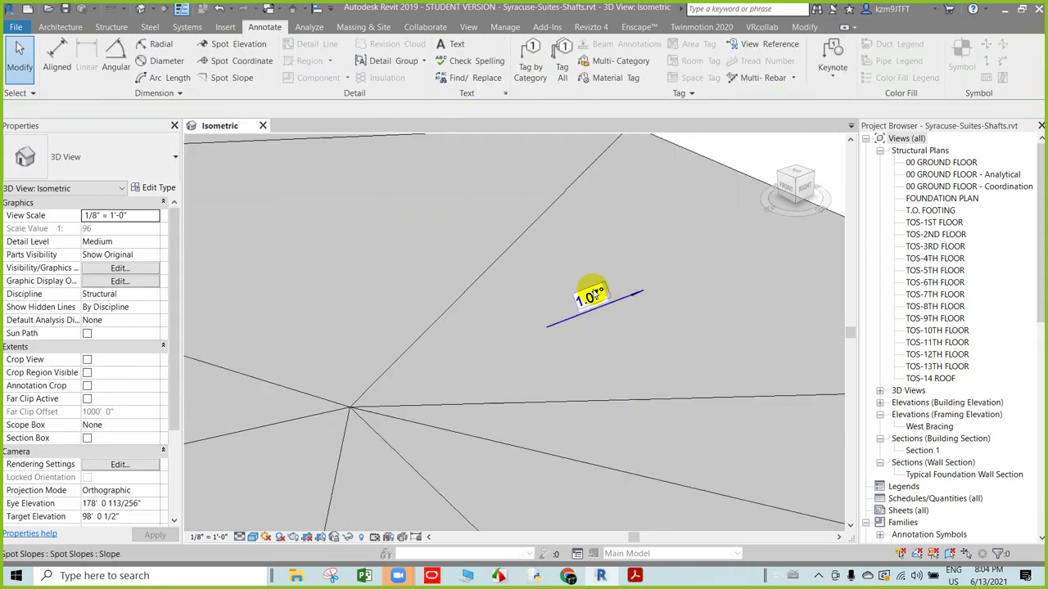
- Reselect the TOS-14 roof slab and start Add Point
scroll(606, 343, "up", 2)
scroll(651, 368, "up", 1)
scroll(651, 368, "up", 1)
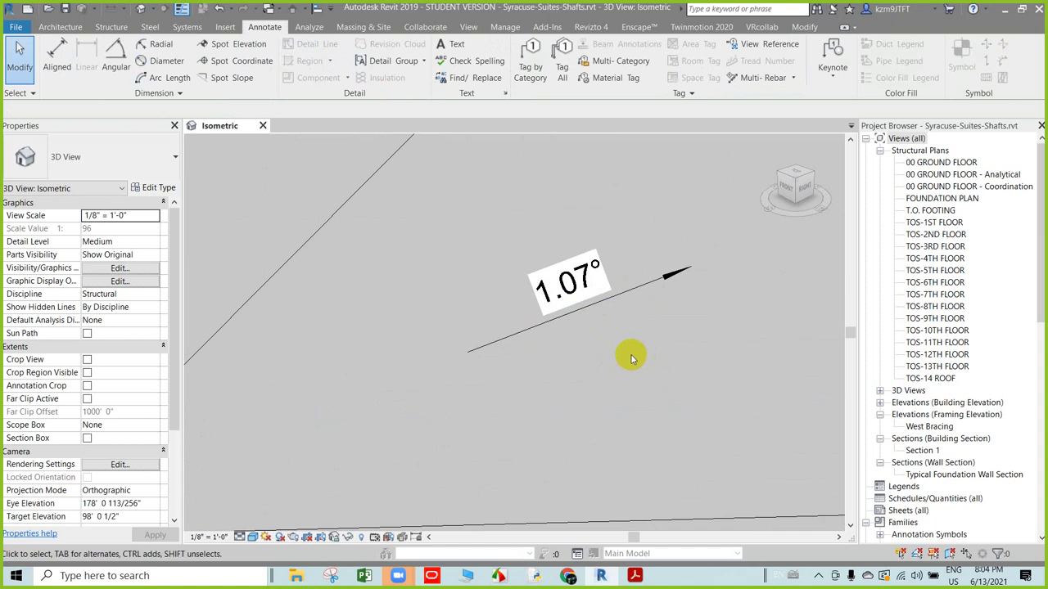
scroll(631, 357, "down", 1)
scroll(627, 355, "down", 1)
scroll(627, 353, "down", 1)
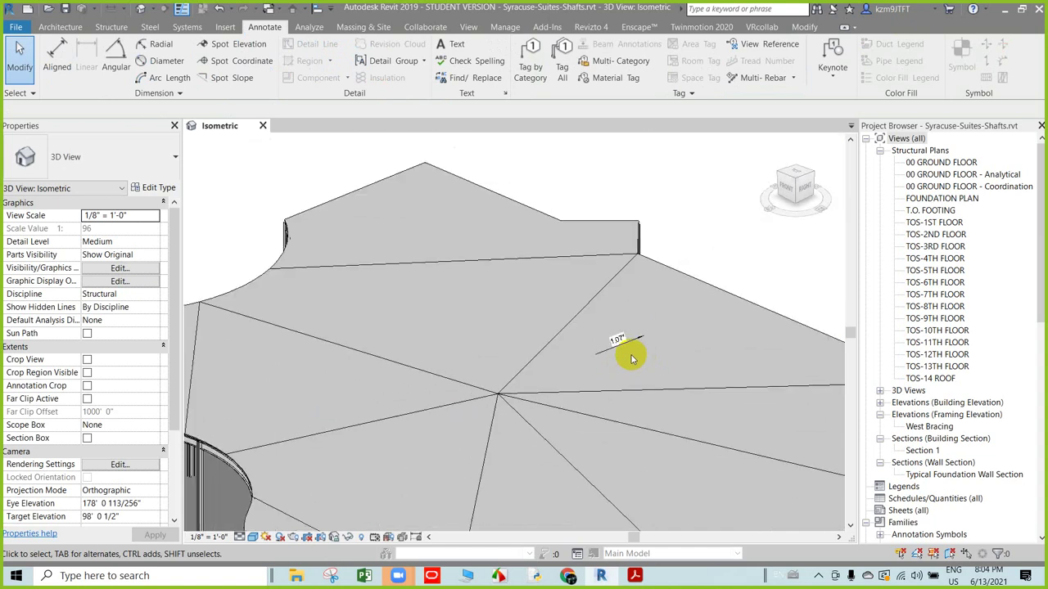
scroll(528, 190, "down", 2)
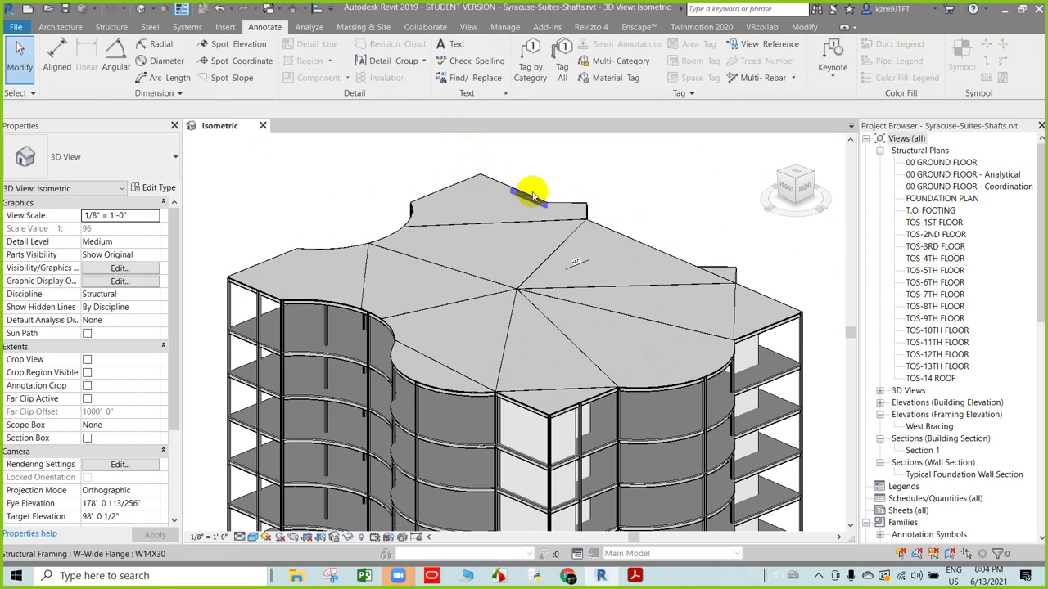
left_click(505, 189)
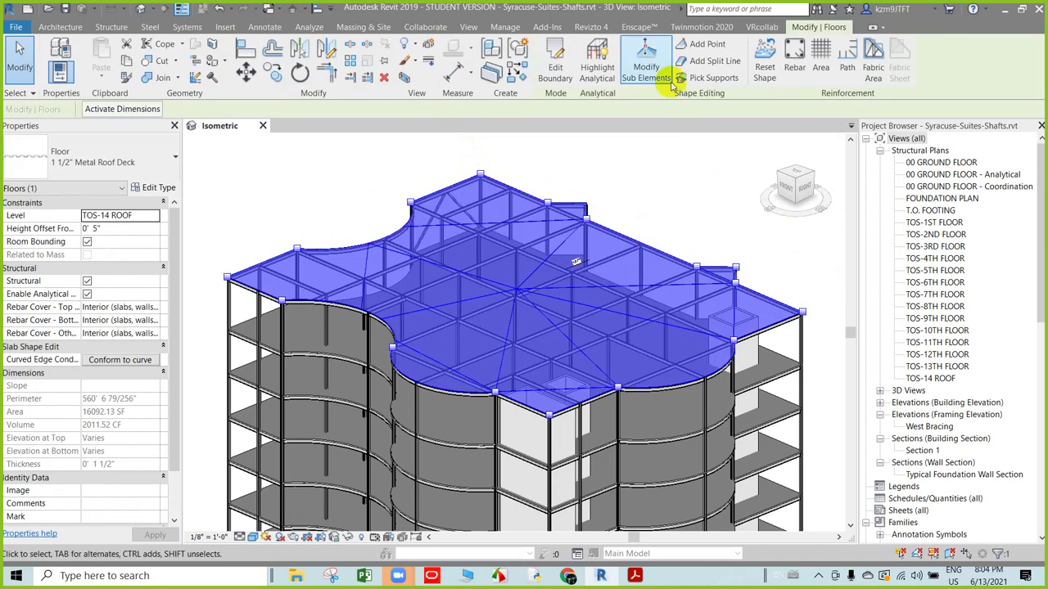
left_click(707, 48)
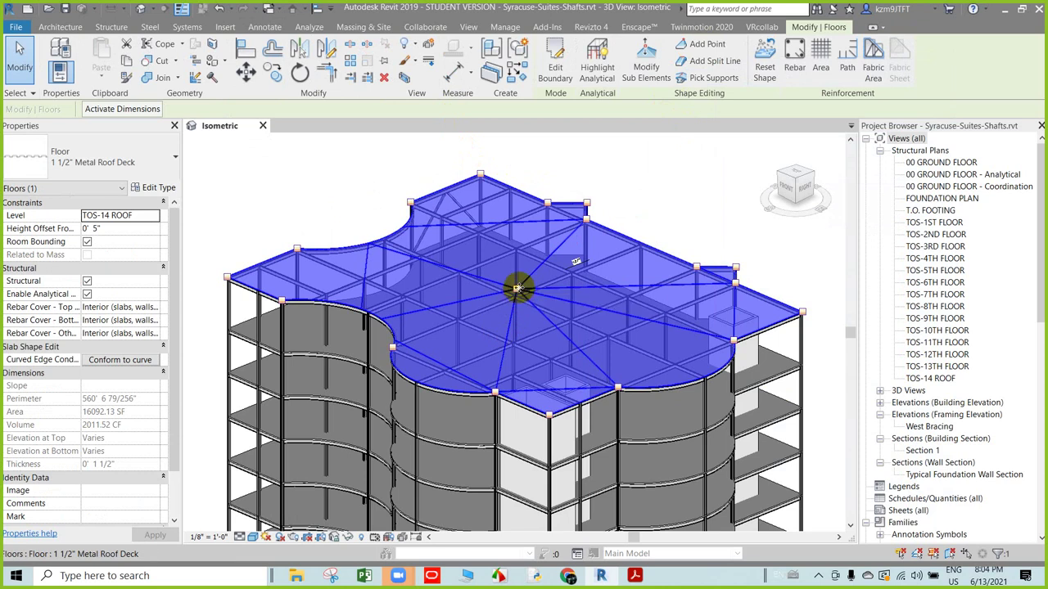
scroll(515, 289, "up", 2)
scroll(463, 257, "up", 2)
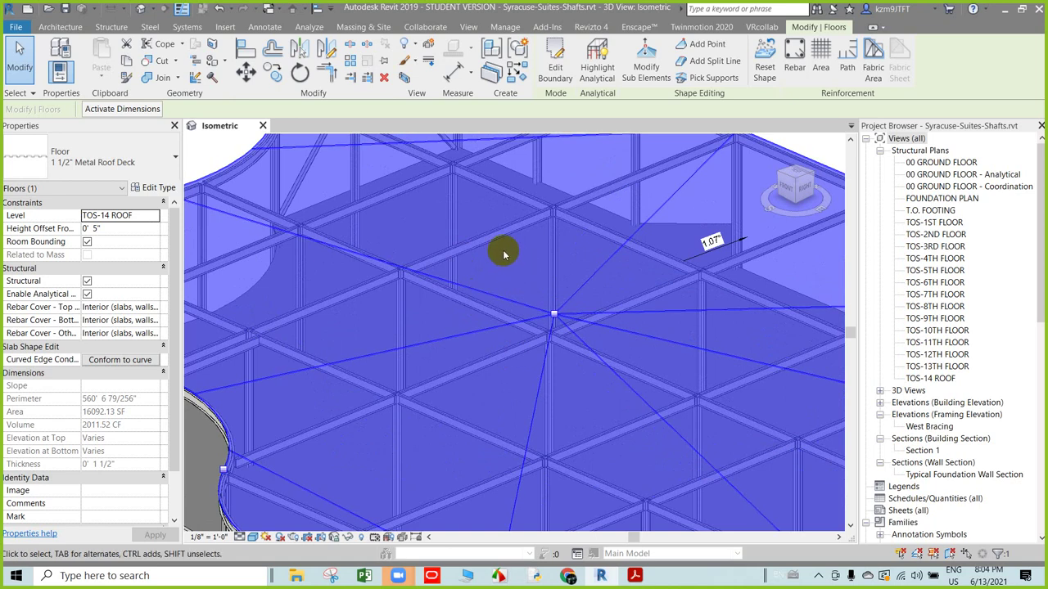
- Window-select the roof's central vertex and confirm its 1' 0" elevation unchanged
left_click(645, 67)
mouse_move(499, 250)
left_mouse_down()
mouse_move(576, 354)
mouse_move(639, 396)
left_mouse_up()
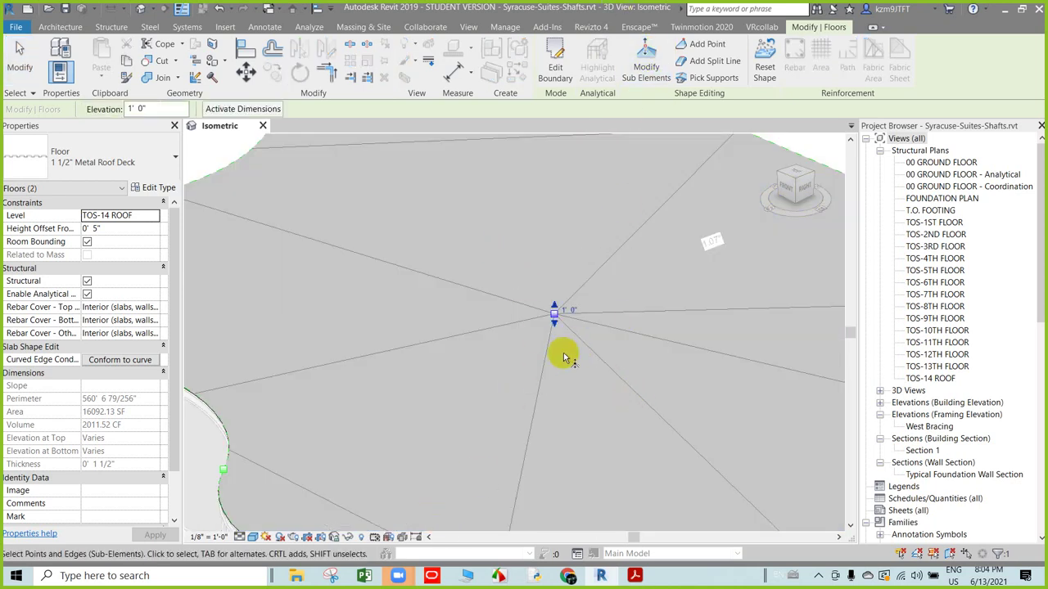
left_click(567, 306)
key("Return")
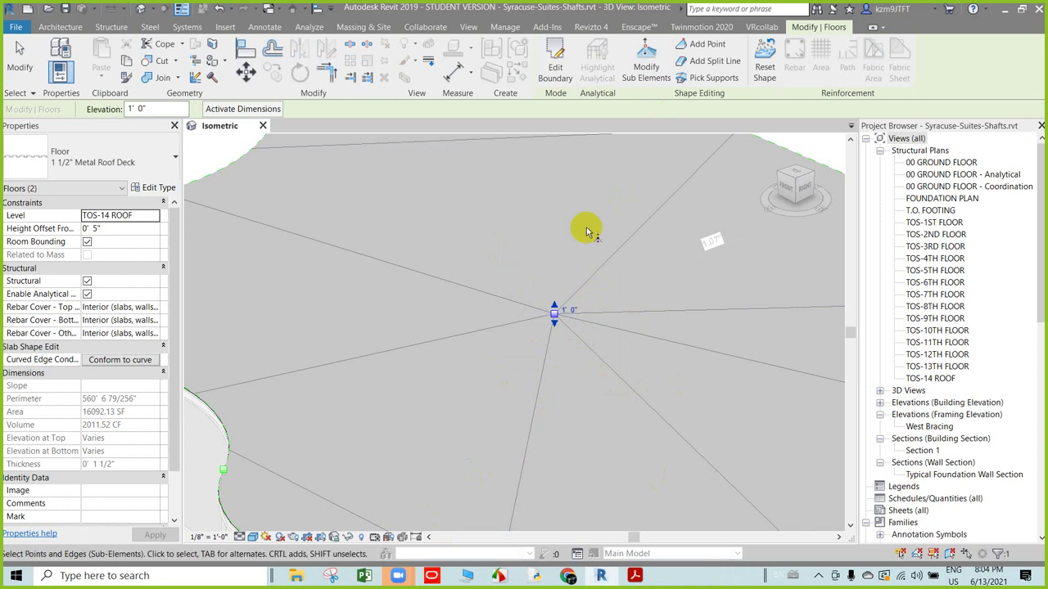
scroll(587, 465, "down", 3)
scroll(562, 480, "down", 2)
scroll(526, 415, "up", 2)
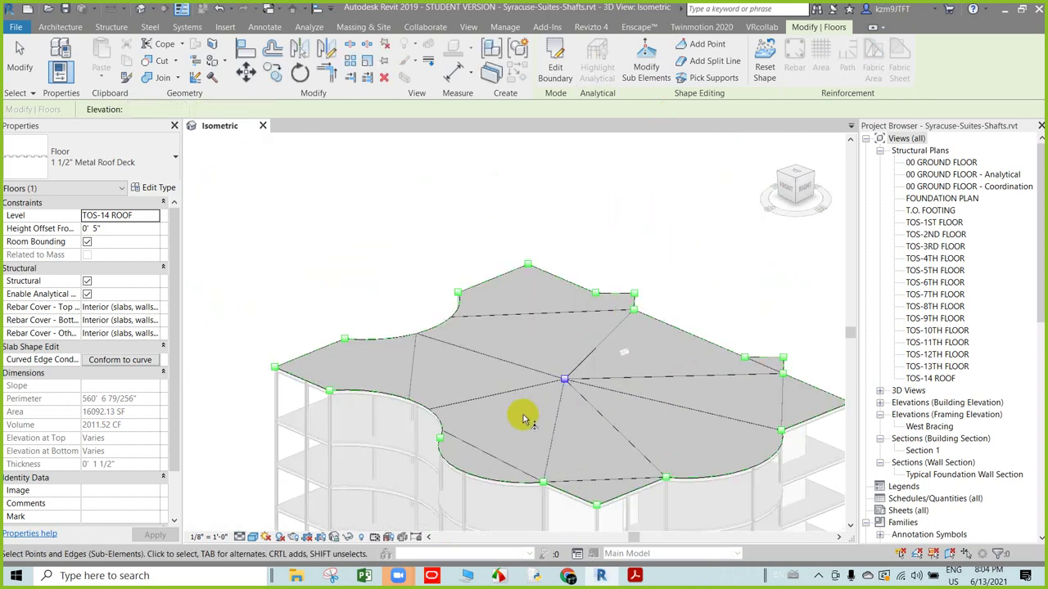
scroll(524, 415, "up", 3)
scroll(679, 319, "up", 2)
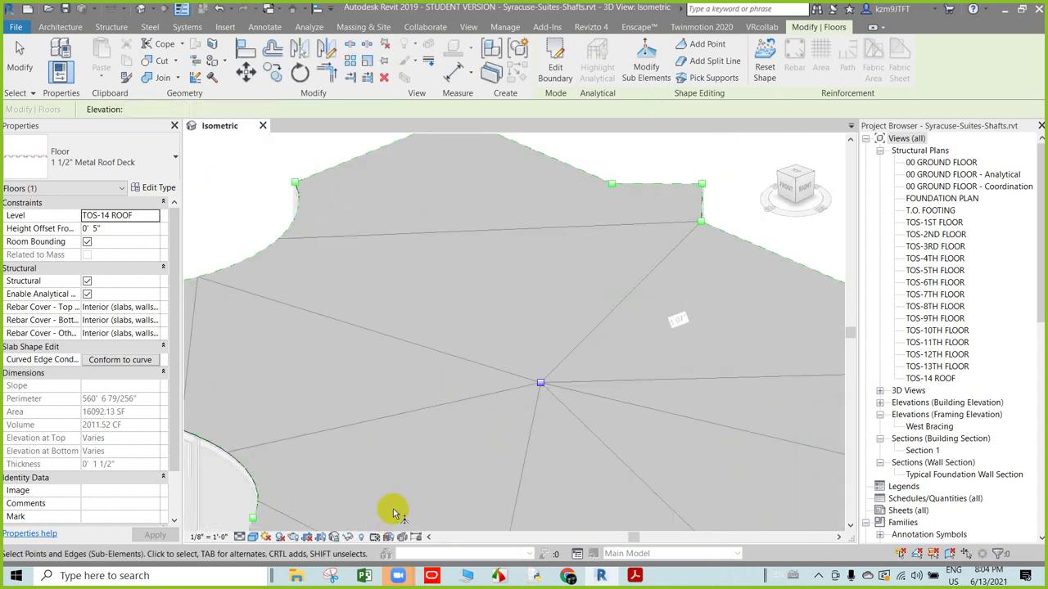
scroll(422, 414, "down", 2)
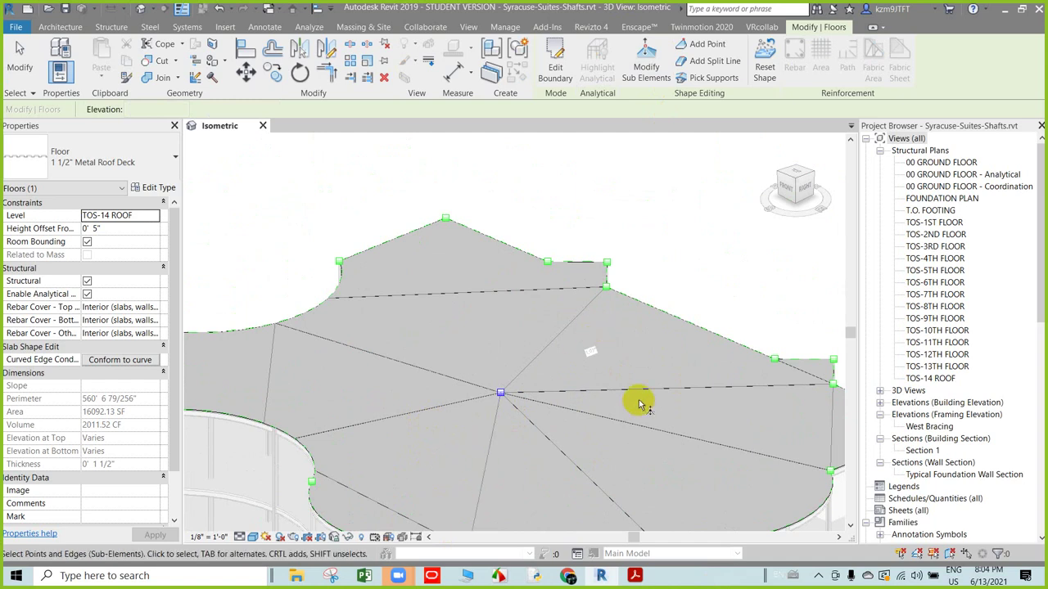
scroll(550, 395, "up", 2)
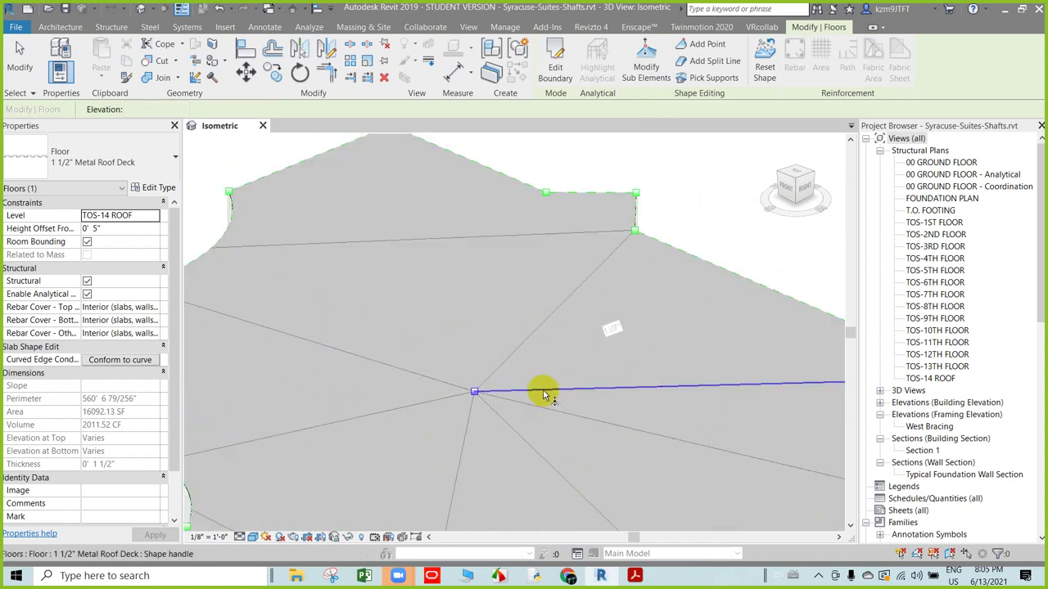
scroll(565, 330, "up", 2)
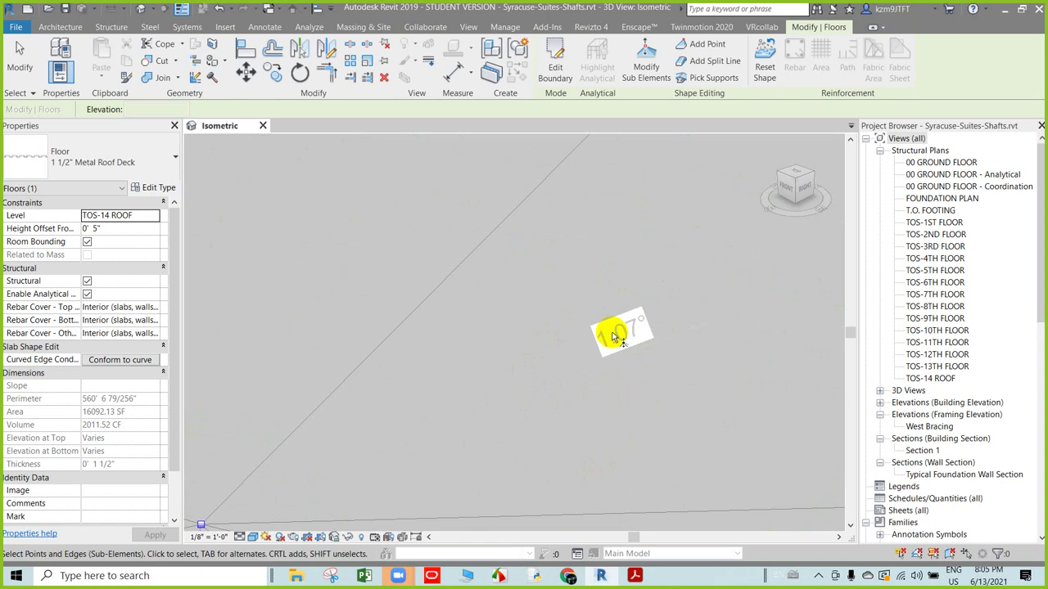
scroll(583, 370, "down", 2)
scroll(582, 364, "down", 2)
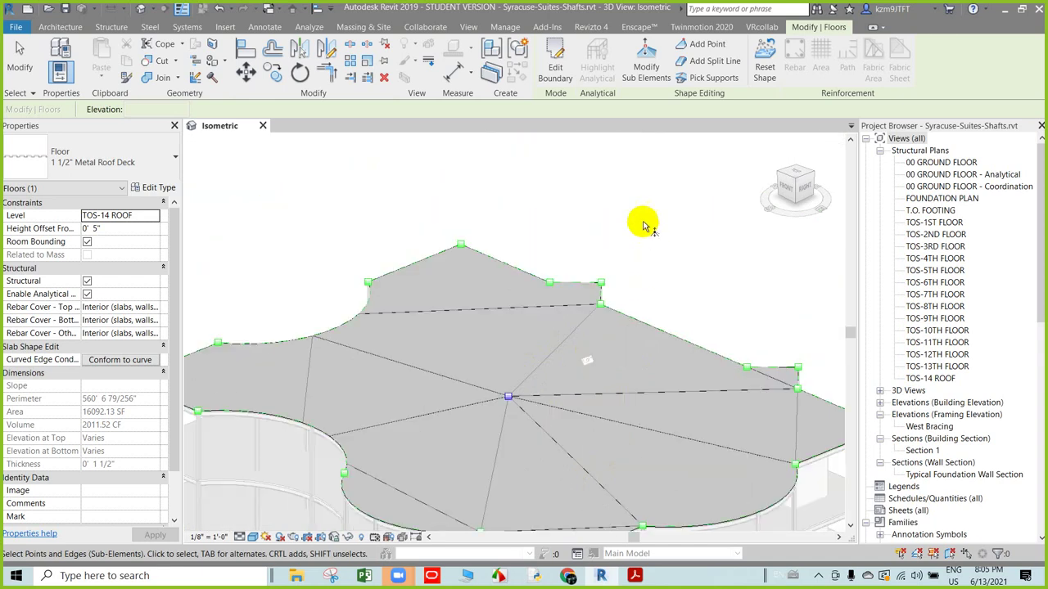
- Reset the roof slab to flat, delete the invalid spot slope, and deselect the slab
left_click(766, 67)
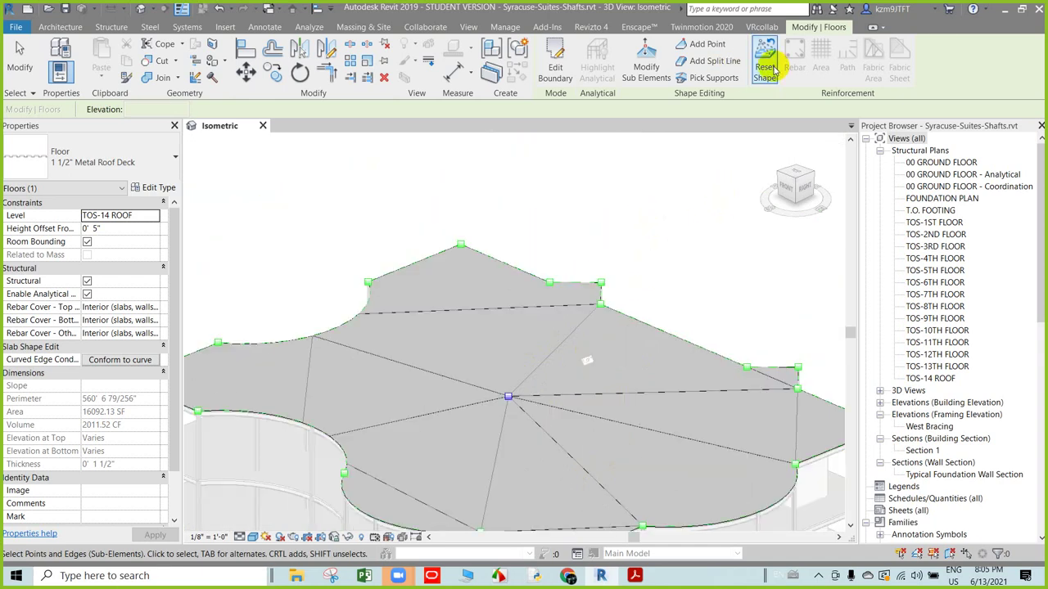
left_click(974, 579)
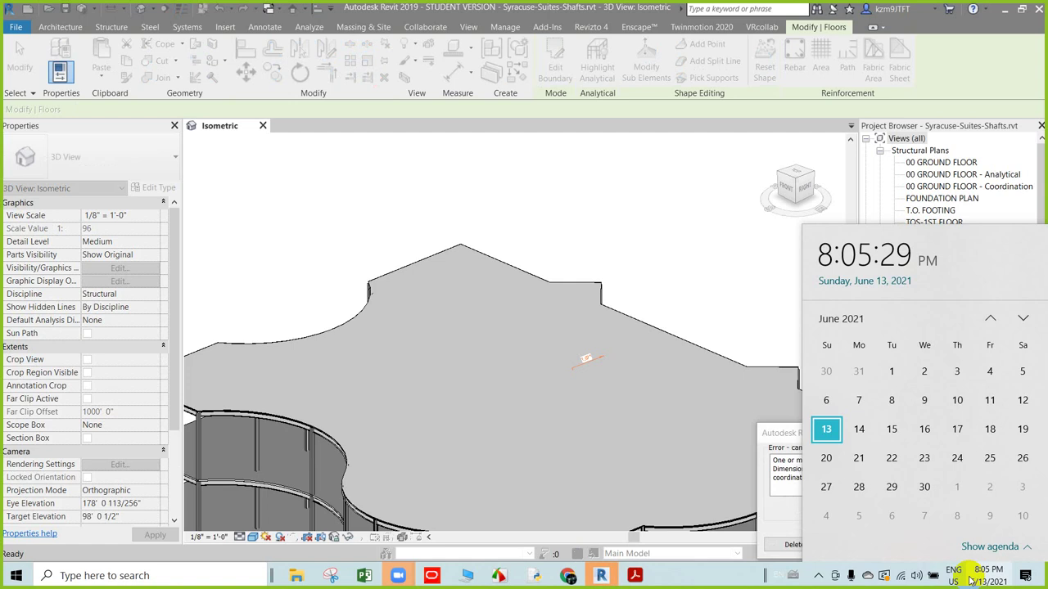
left_click(720, 242)
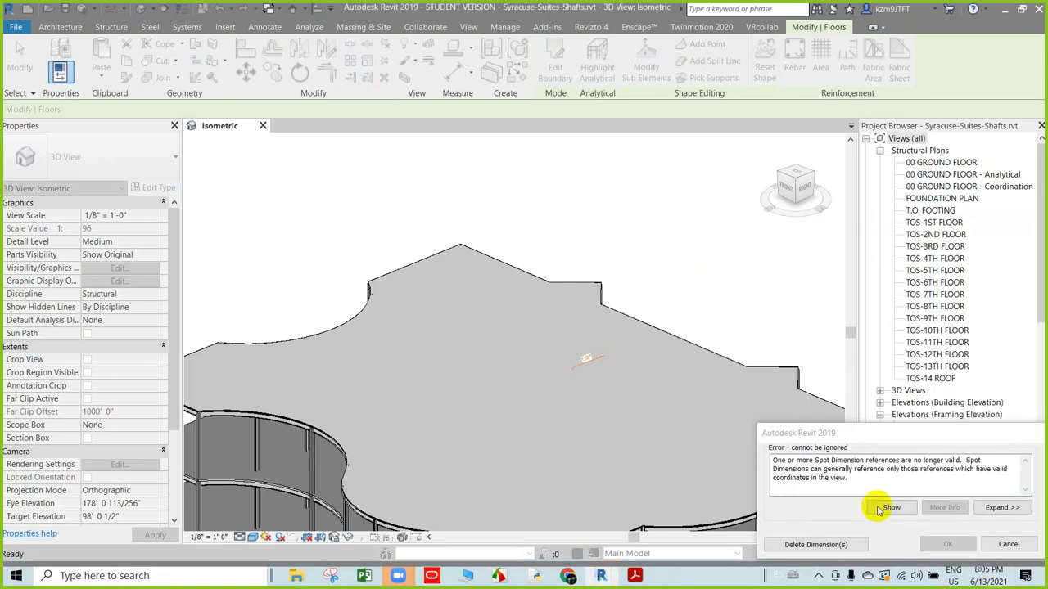
left_click(840, 545)
left_click(573, 398)
scroll(644, 246, "down", 2)
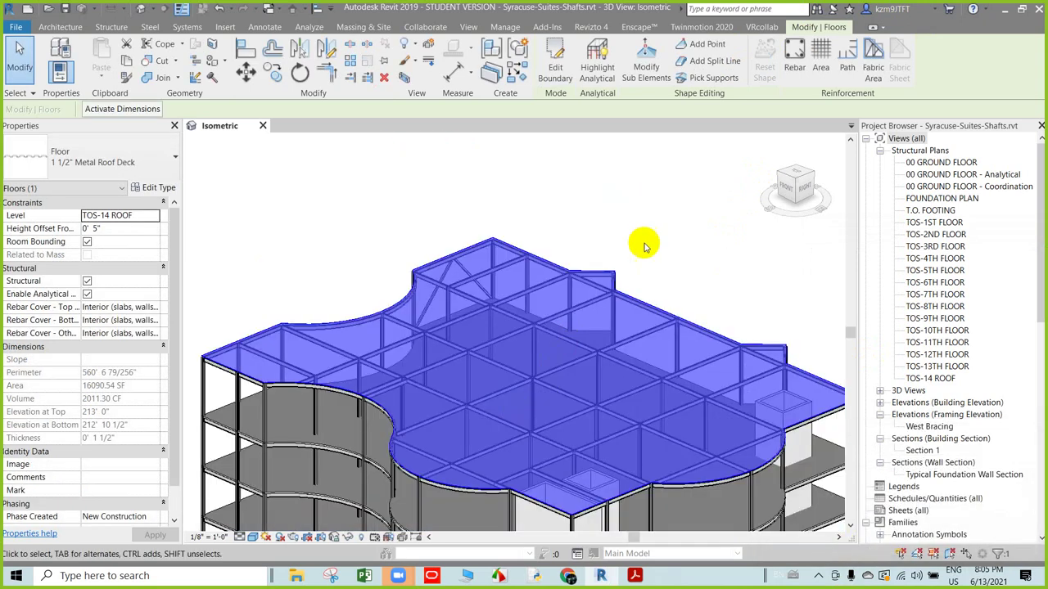
scroll(644, 246, "down", 2)
left_click(663, 225)
scroll(584, 390, "up", 3)
scroll(554, 374, "up", 1)
scroll(546, 384, "up", 1)
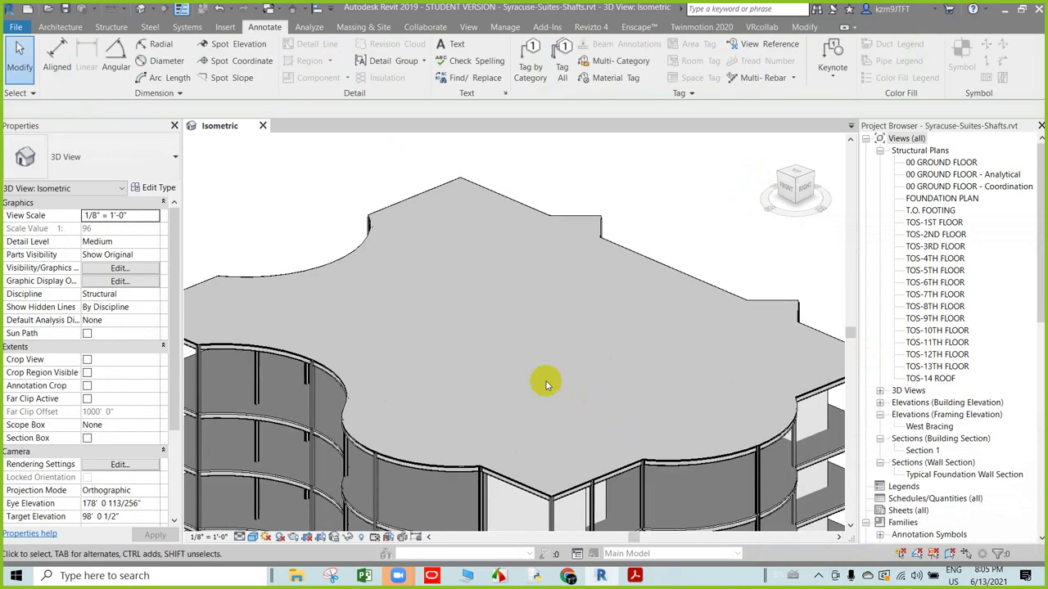
scroll(547, 385, "down", 3)
- Read 'Task 1 - Add shaft openings' on ebook page 134, then minimize Acrobat
left_click(635, 575)
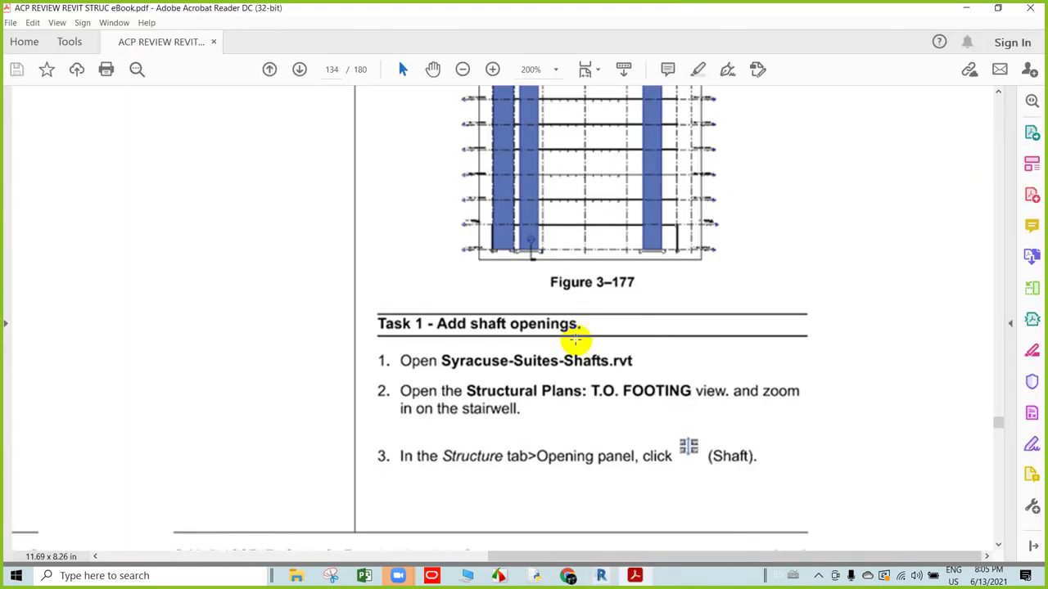
scroll(578, 366, "down", 1)
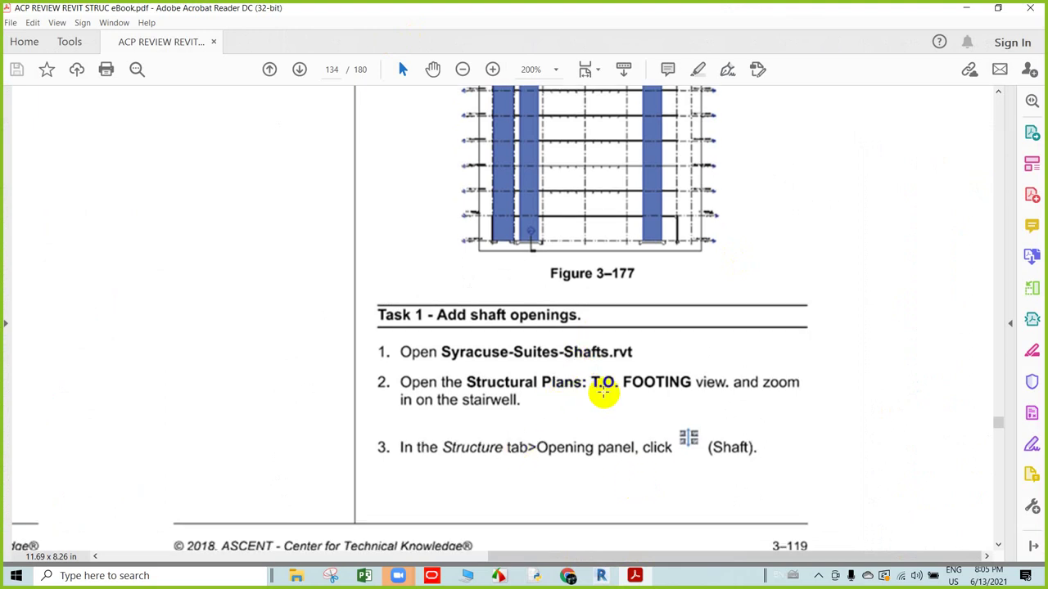
scroll(622, 389, "down", 1)
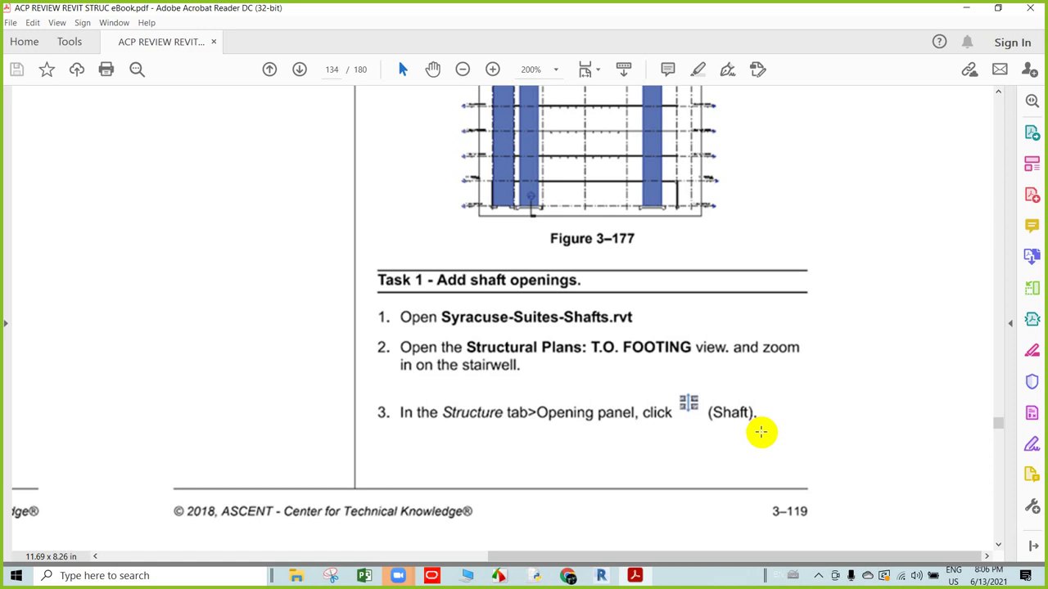
left_click(965, 7)
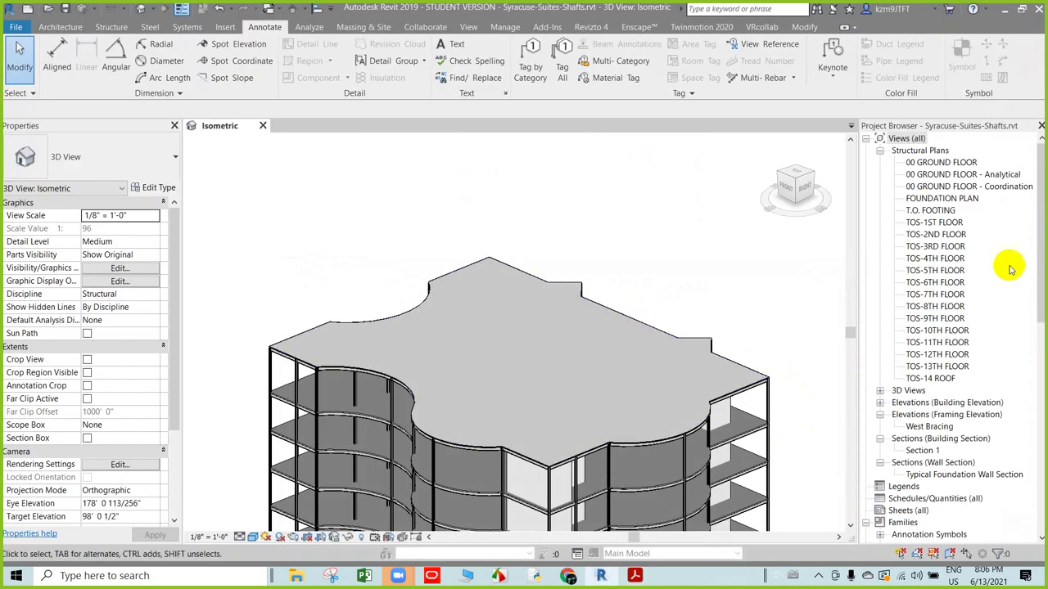
- Open the T.O. FOOTING structural plan and zoom in on the stairwell
double_click(931, 211)
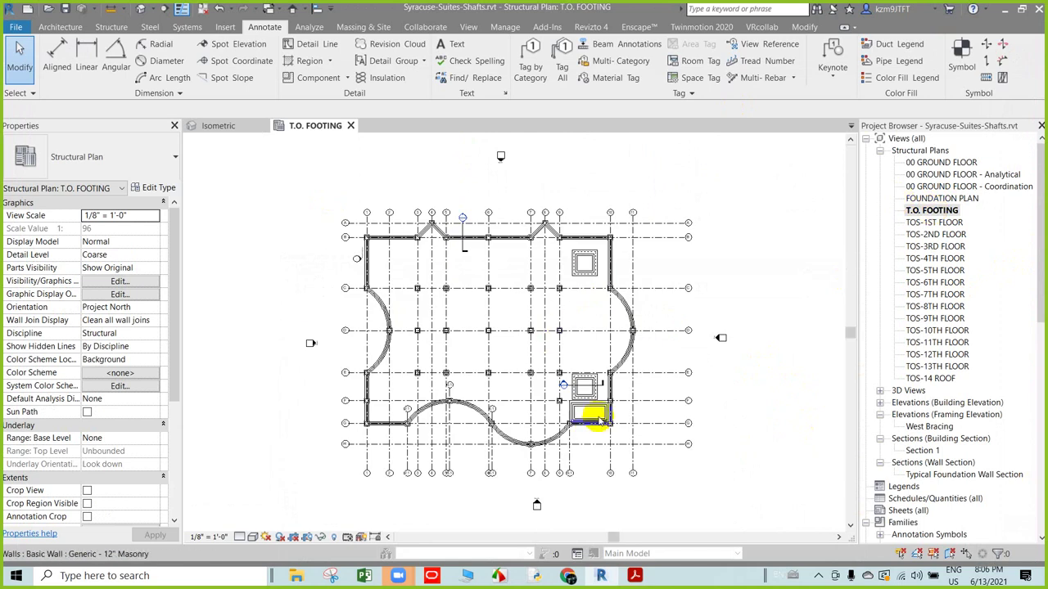
scroll(600, 407, "up", 5)
scroll(573, 421, "up", 3)
scroll(507, 292, "down", 3)
scroll(507, 293, "down", 3)
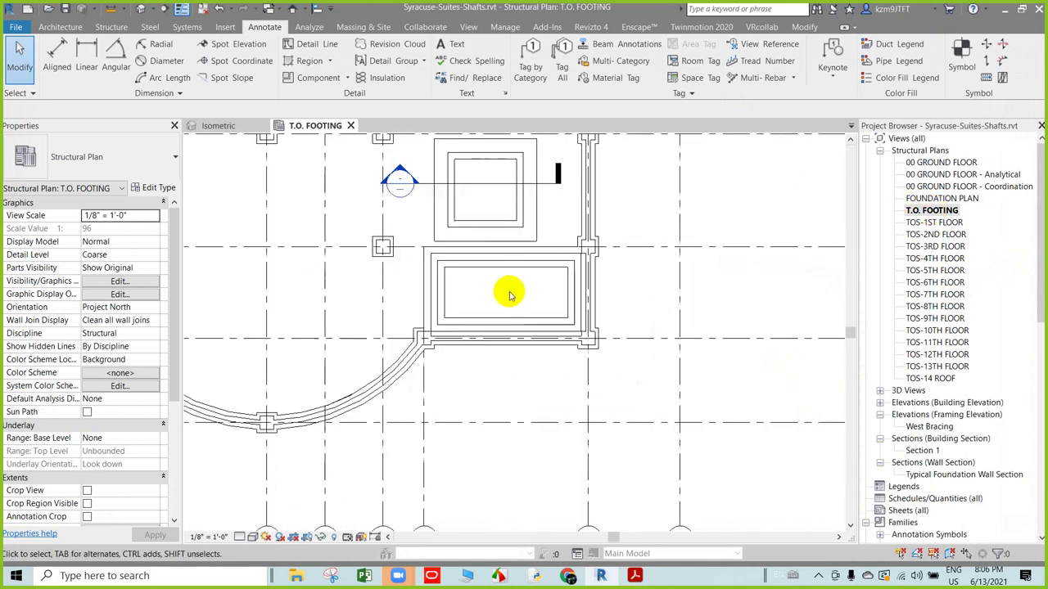
scroll(503, 300, "down", 3)
scroll(503, 300, "down", 1)
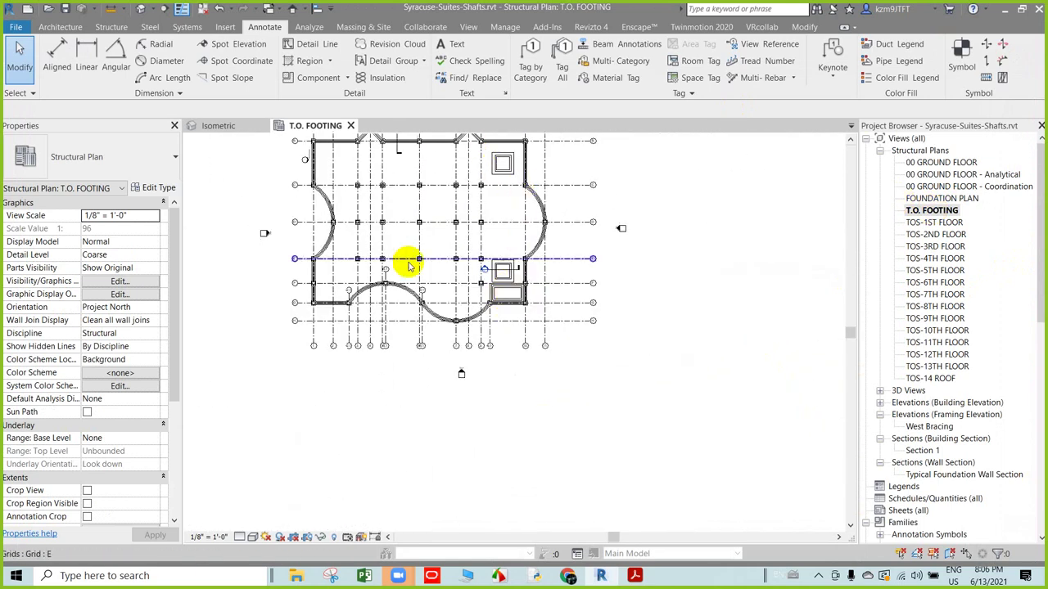
- Close the isometric 3D view and return to the ebook in Acrobat
scroll(502, 267, "up", 2)
scroll(517, 310, "up", 3)
scroll(517, 310, "up", 3)
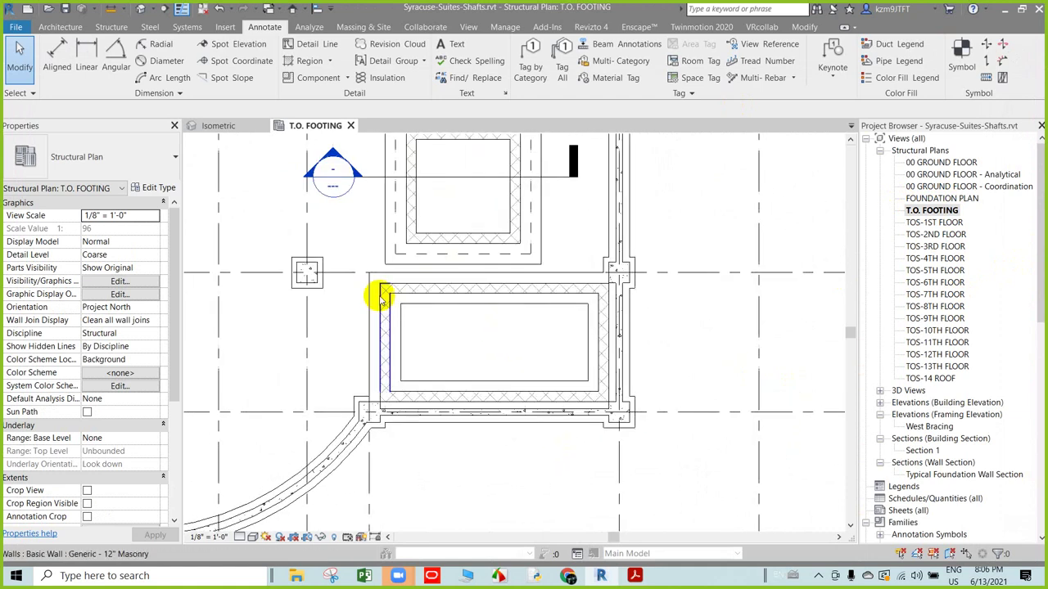
left_click(262, 126)
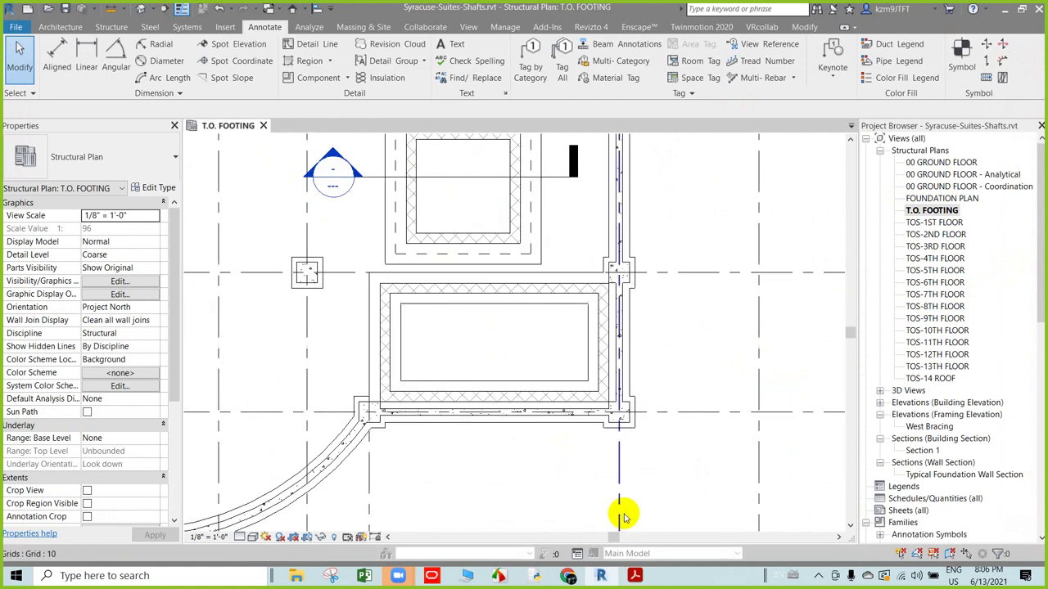
left_click(634, 575)
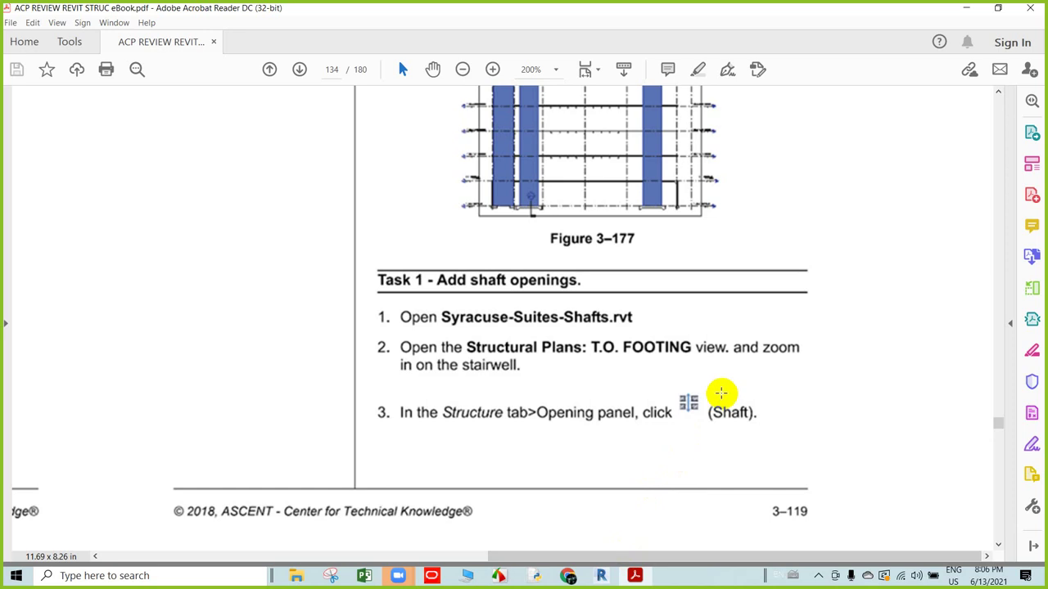
- Read page 135's steps 4–5 on picking stairwell walls, then minimize Acrobat Reader
scroll(716, 401, "down", 1)
scroll(685, 449, "down", 1)
scroll(680, 453, "down", 2)
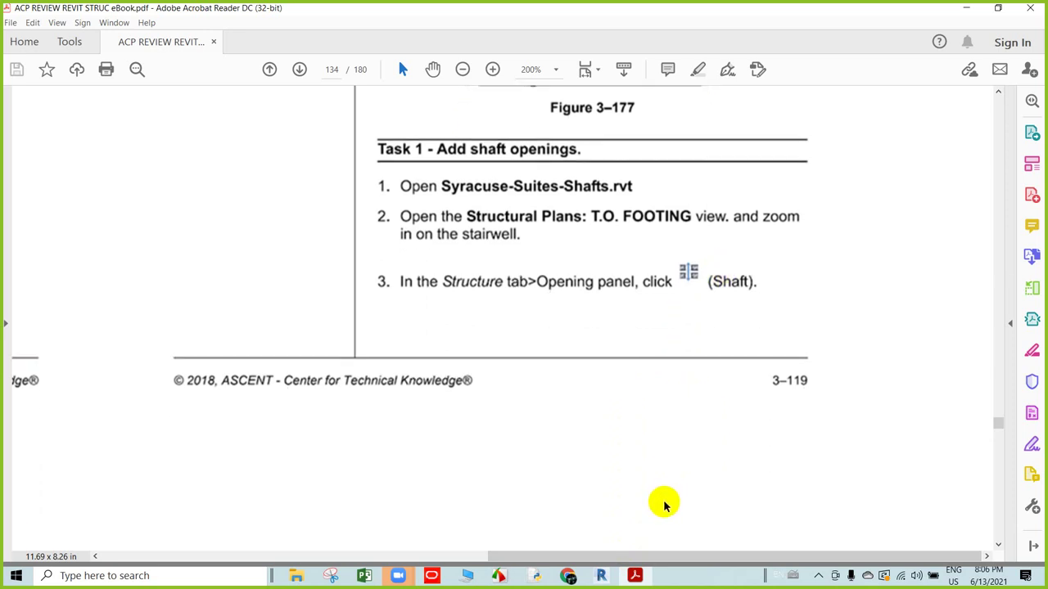
scroll(663, 500, "down", 5)
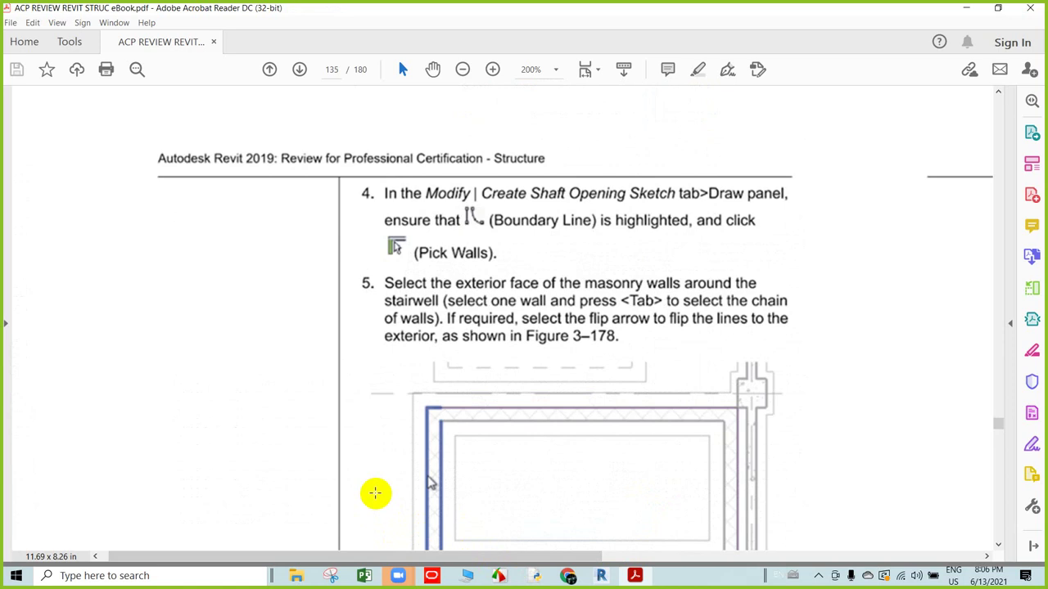
scroll(375, 491, "down", 2)
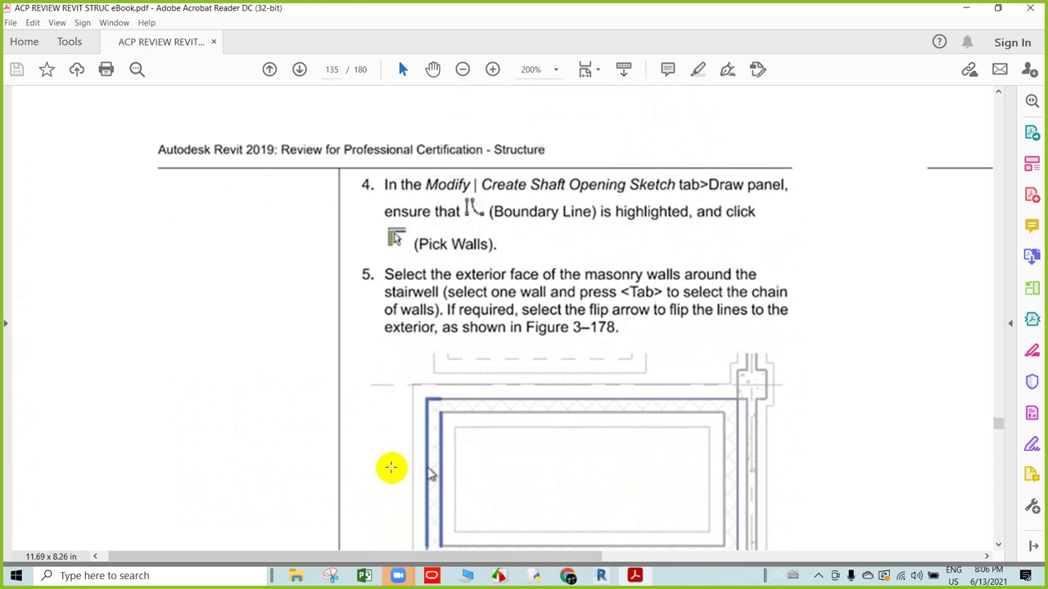
scroll(385, 479, "up", 1)
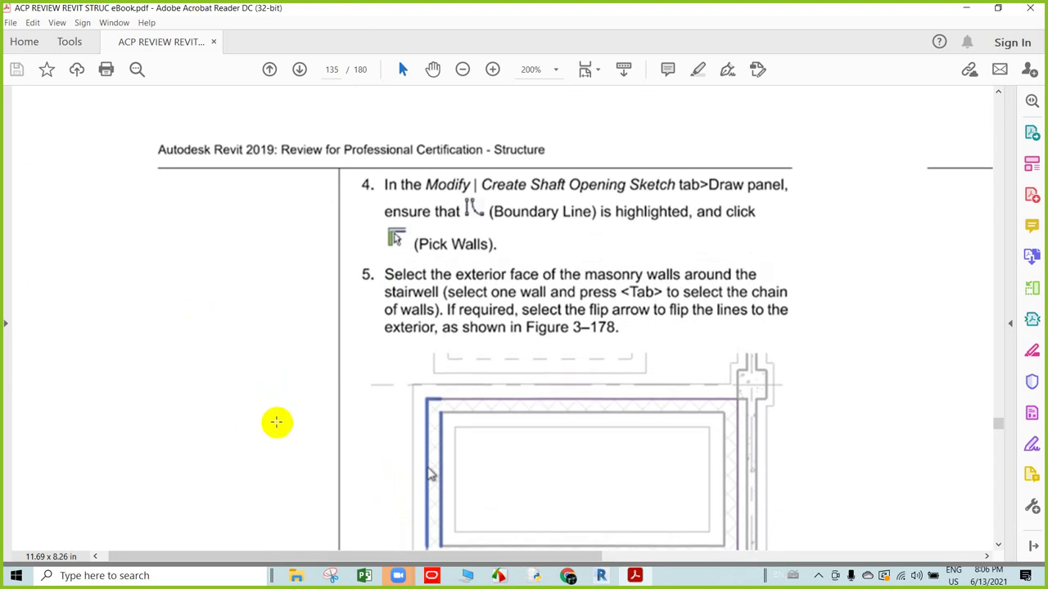
scroll(606, 409, "down", 1)
scroll(552, 435, "up", 1)
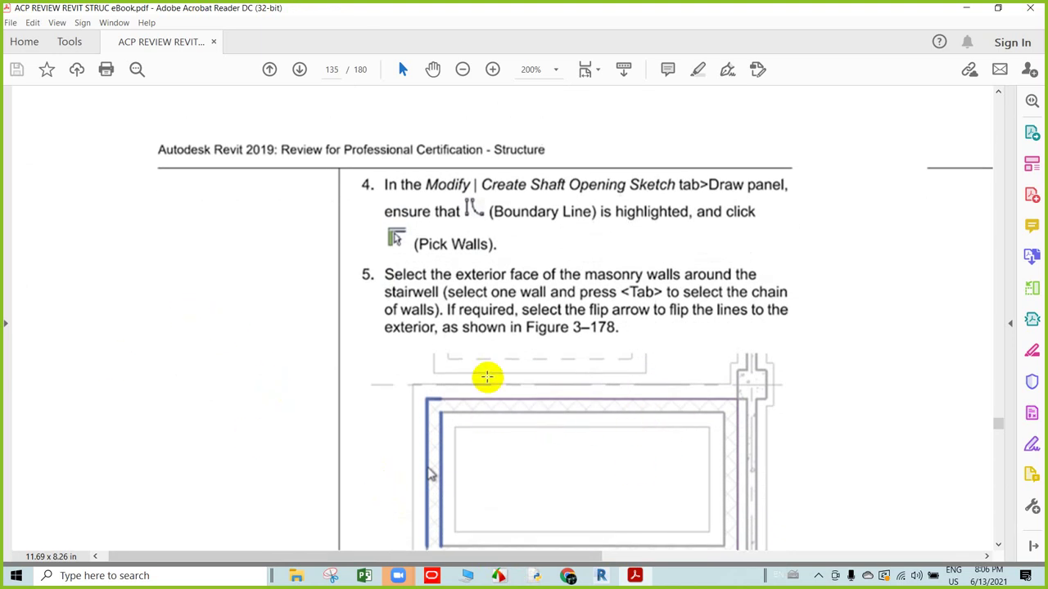
mouse_move(589, 557)
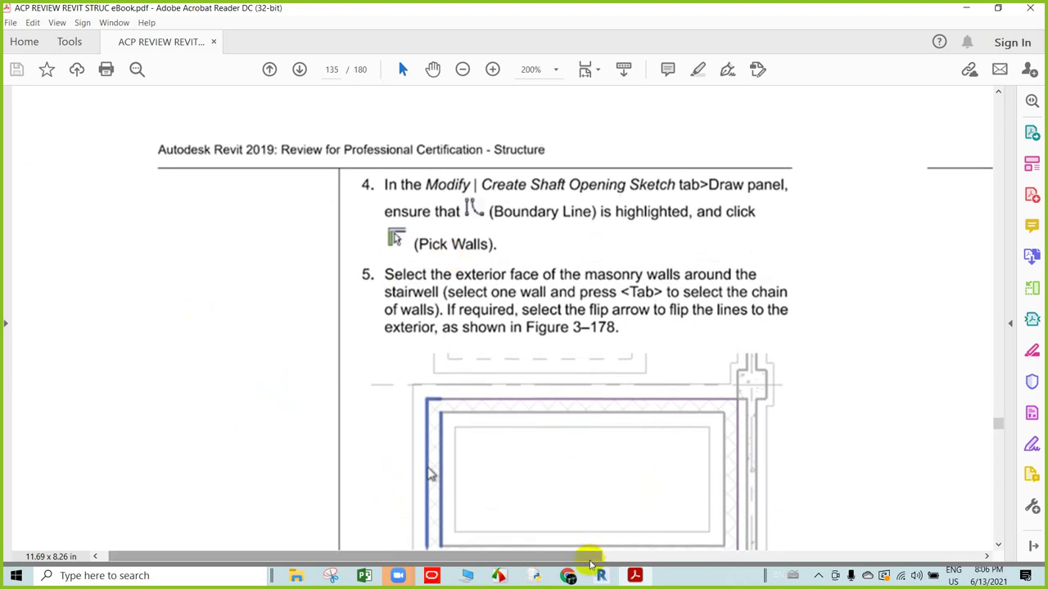
left_click_drag(585, 557, 628, 534)
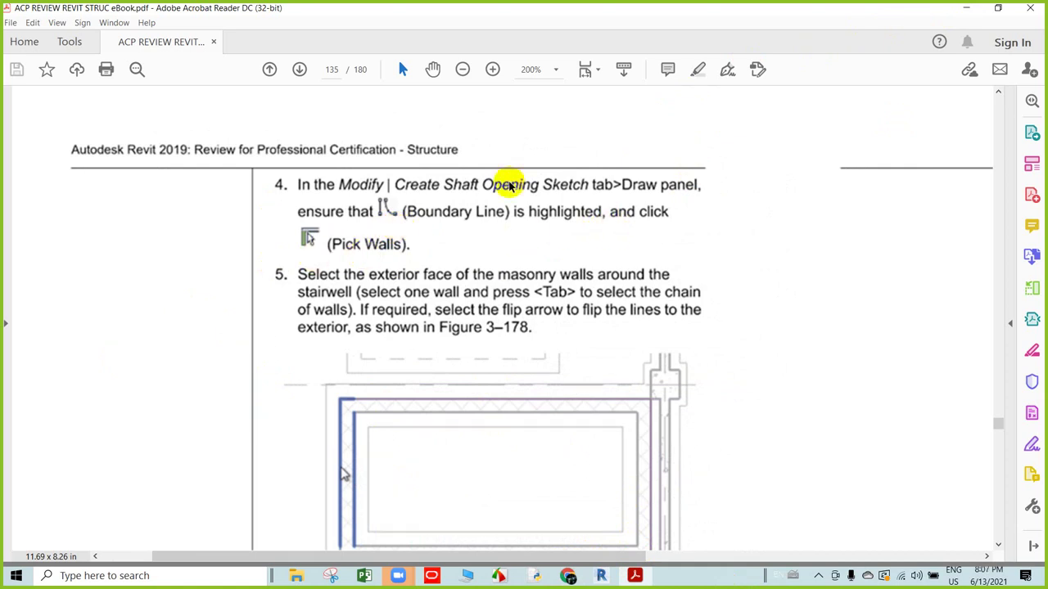
scroll(602, 418, "down", 1)
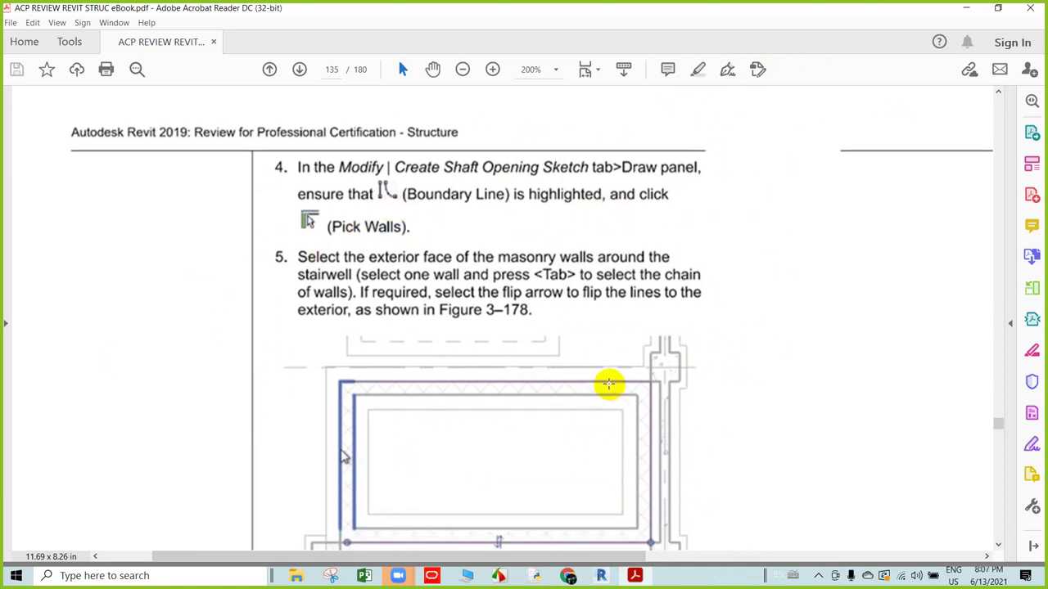
left_click(966, 9)
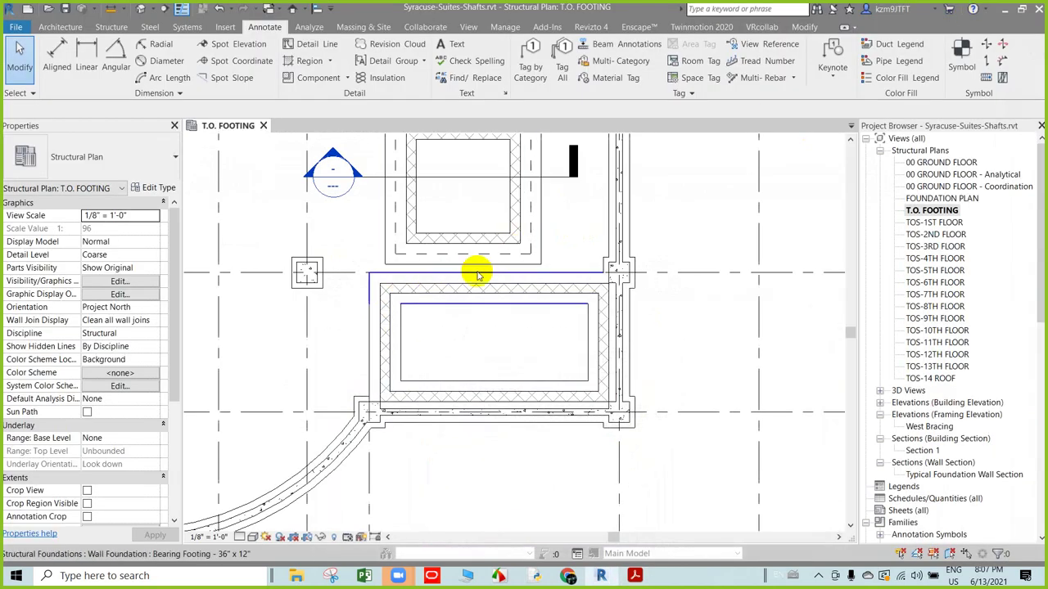
- Inspect a stairwell wall's base and top levels, then move from Architecture to the Structure tab
left_click(603, 292)
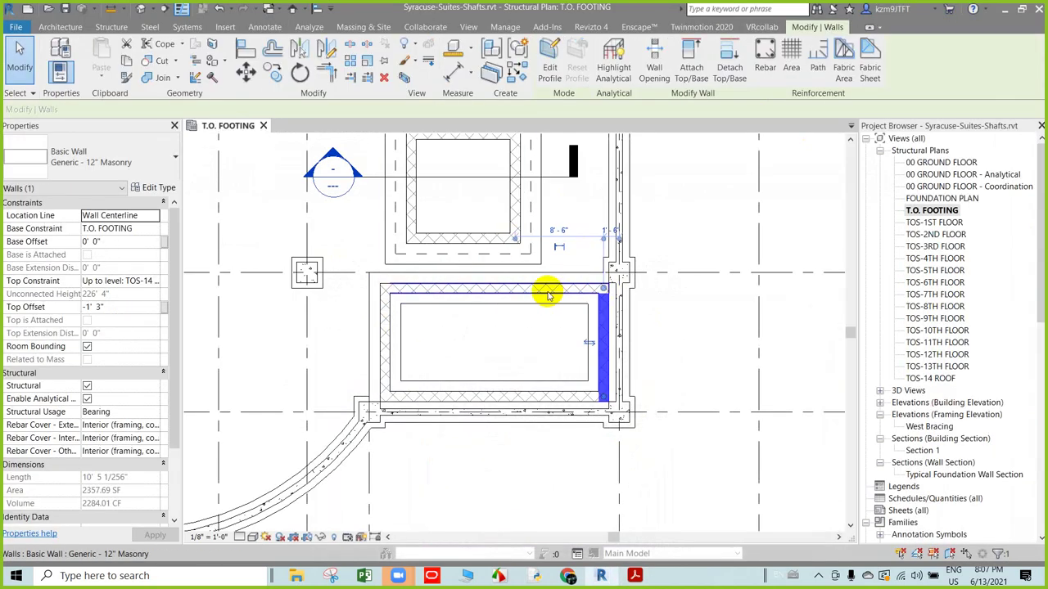
left_click(696, 335)
scroll(556, 334, "up", 1)
scroll(557, 333, "up", 1)
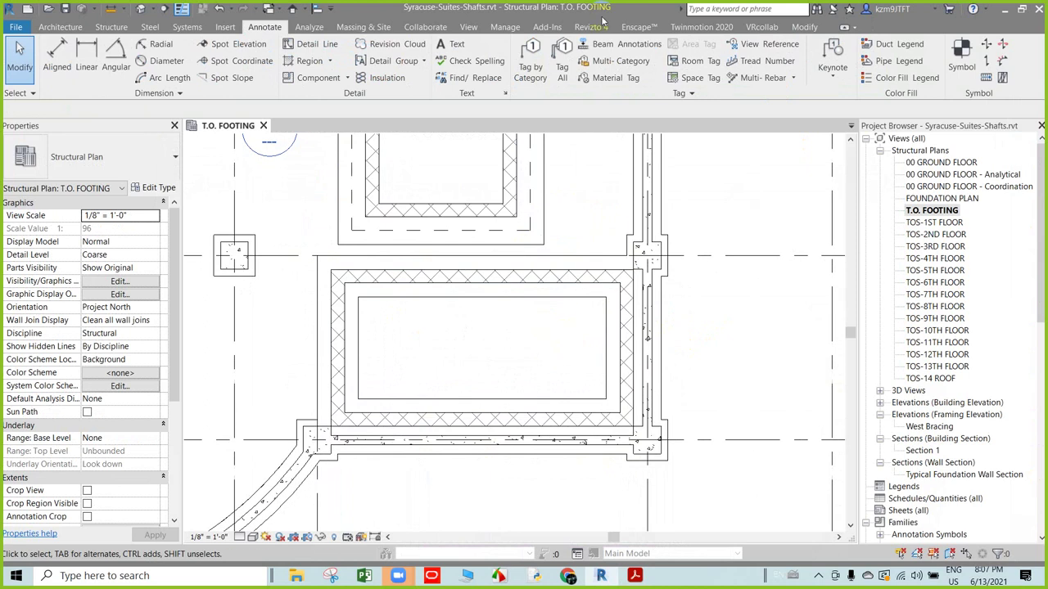
left_click(62, 27)
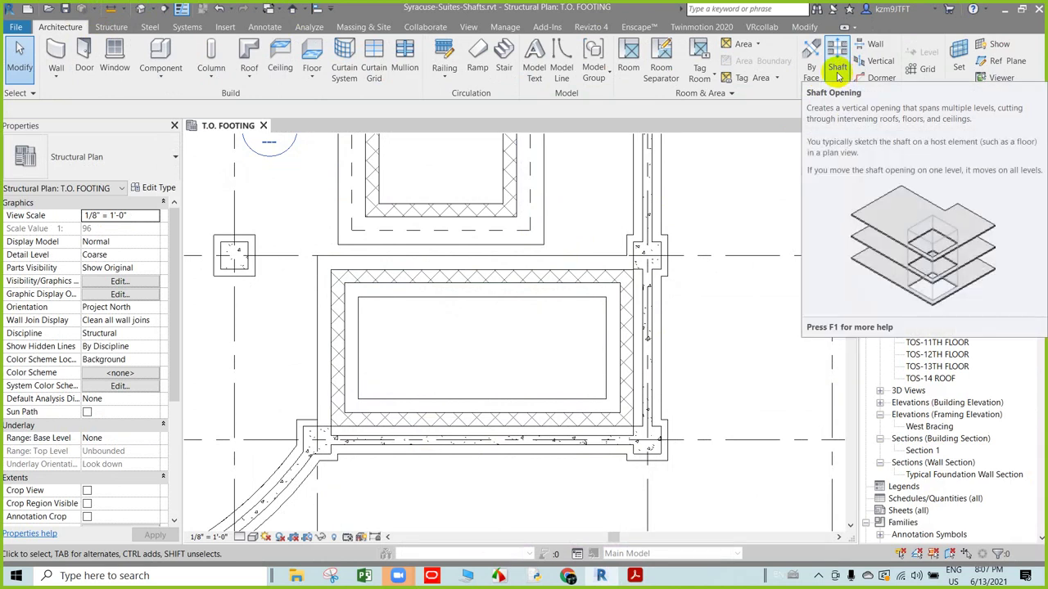
mouse_move(836, 65)
left_click(111, 27)
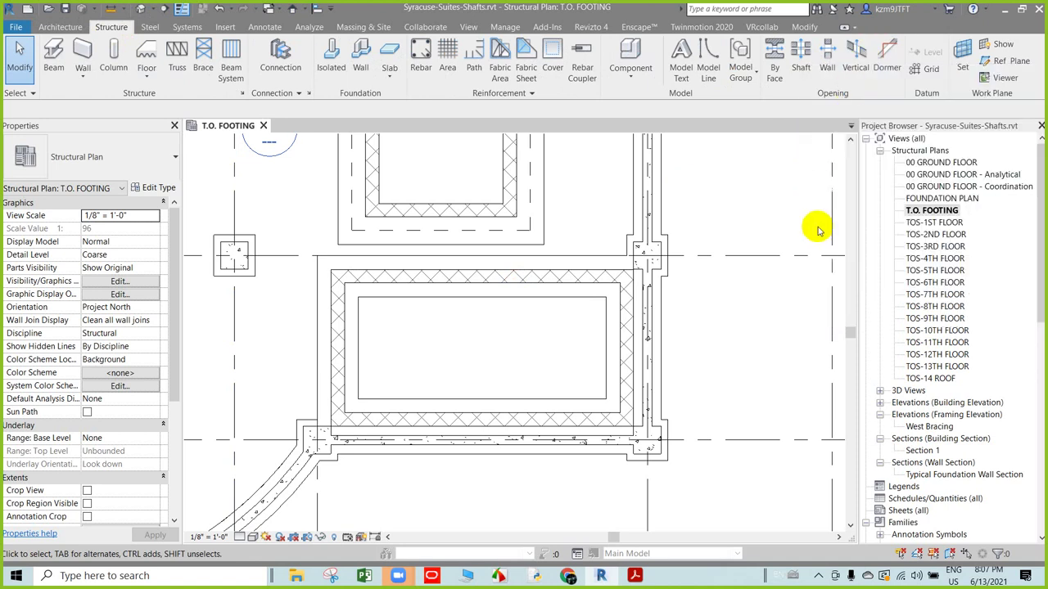
- Start a shaft opening sketch on T.O. FOOTING, centre the stairwell, and choose Pick Walls
left_click(800, 62)
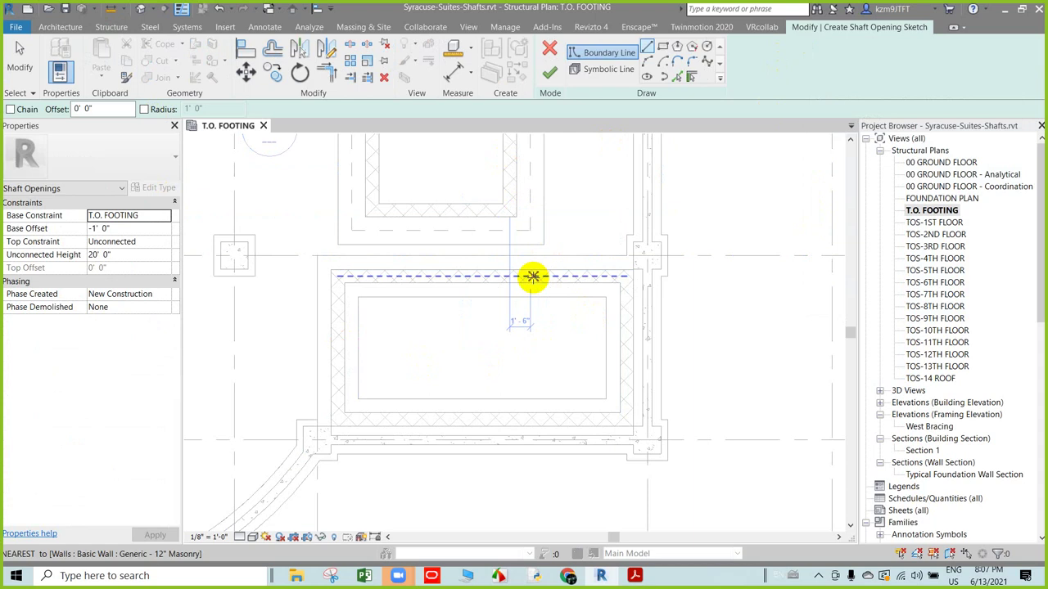
middle_click_drag(589, 344, 597, 302)
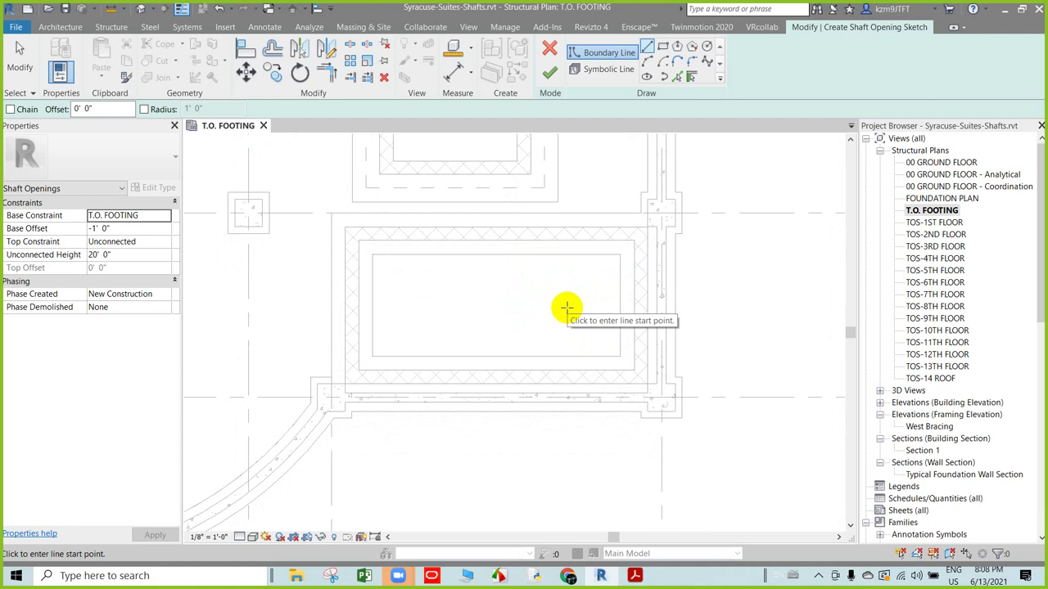
scroll(567, 308, "up", 1)
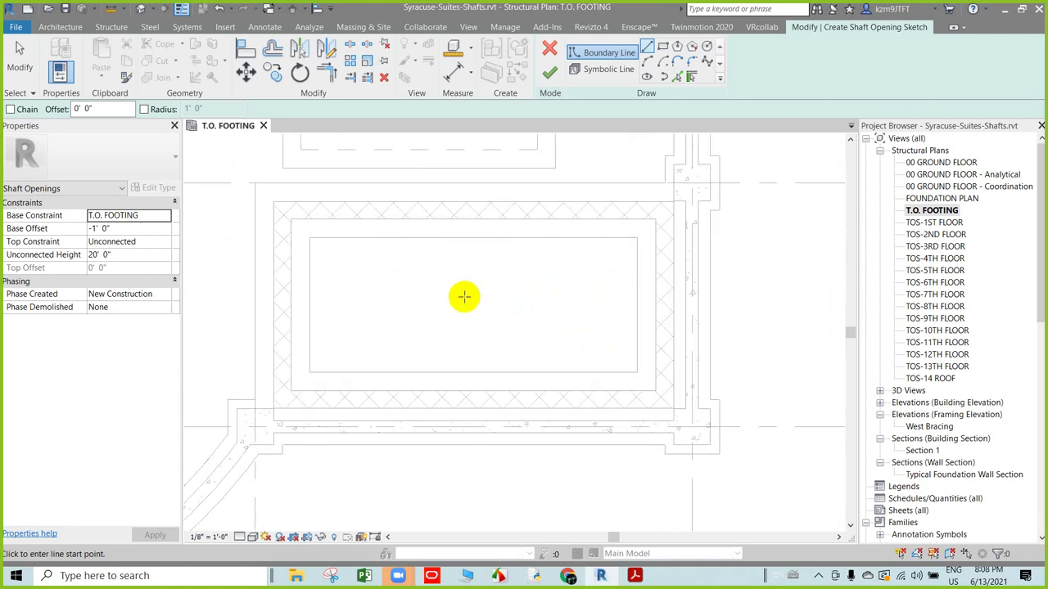
scroll(463, 297, "up", 1)
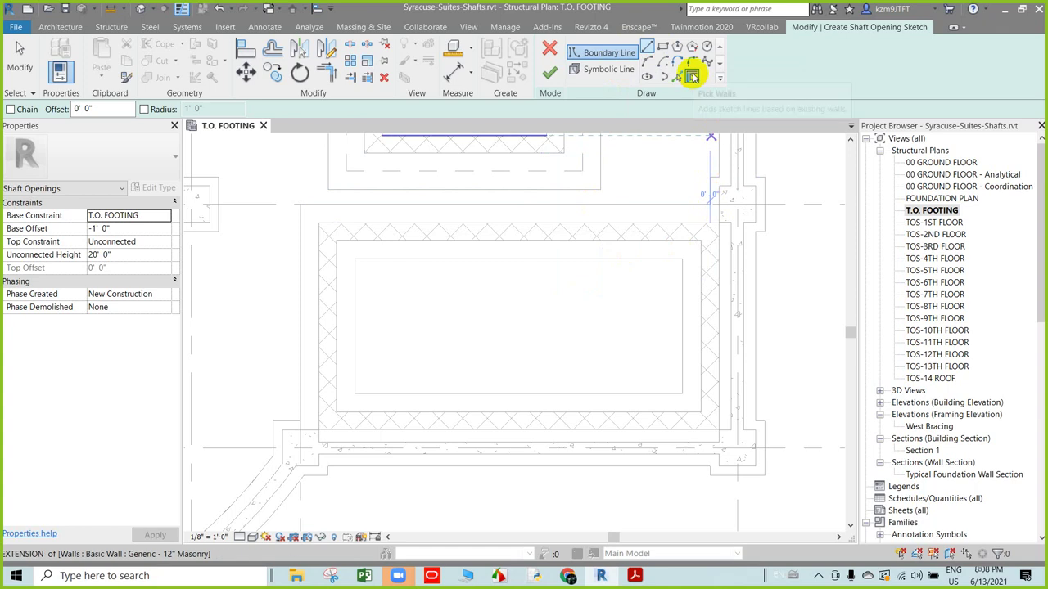
left_click(691, 76)
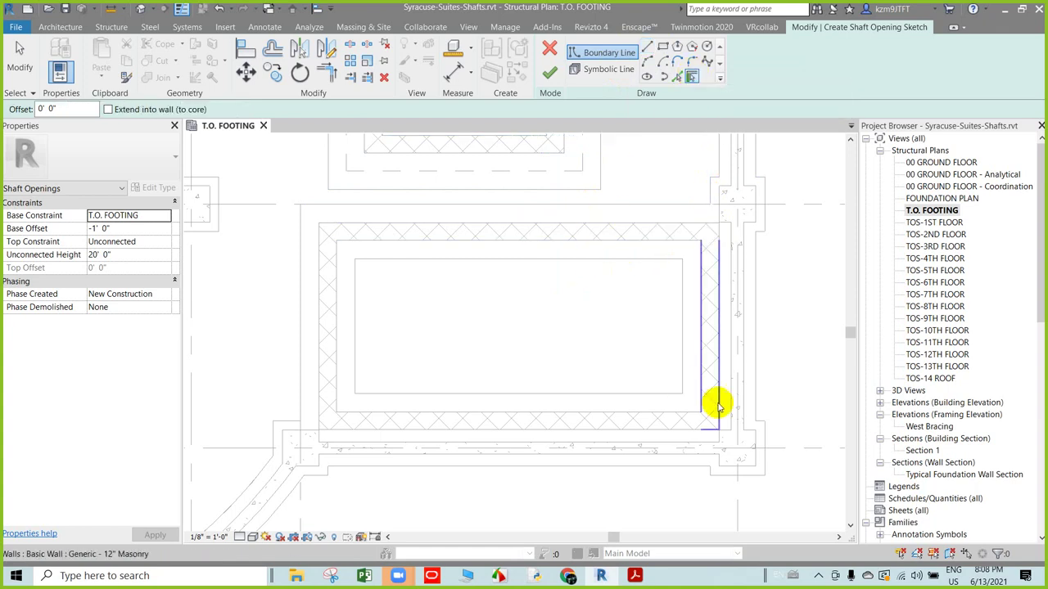
- Review Figure 3–178's stairwell boundary in the ebook, then minimize Acrobat Reader
left_click(636, 577)
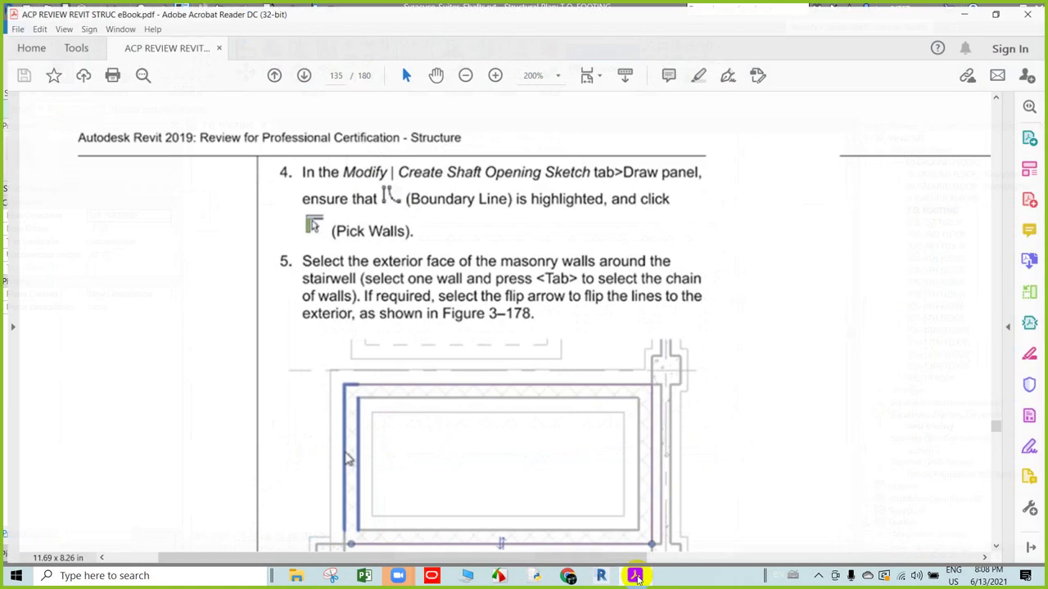
scroll(491, 225, "down", 2)
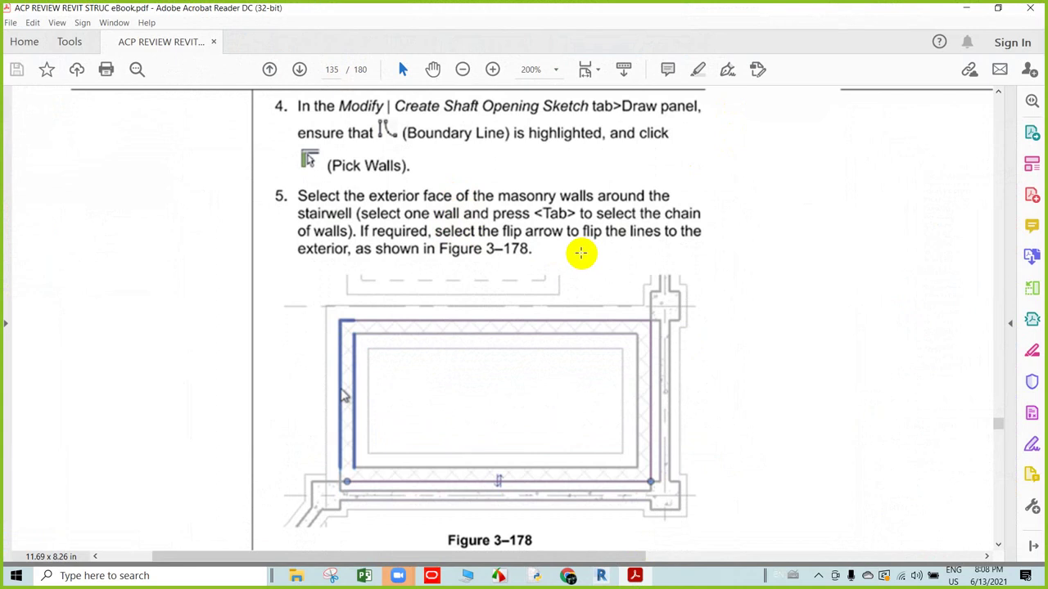
scroll(581, 252, "down", 1)
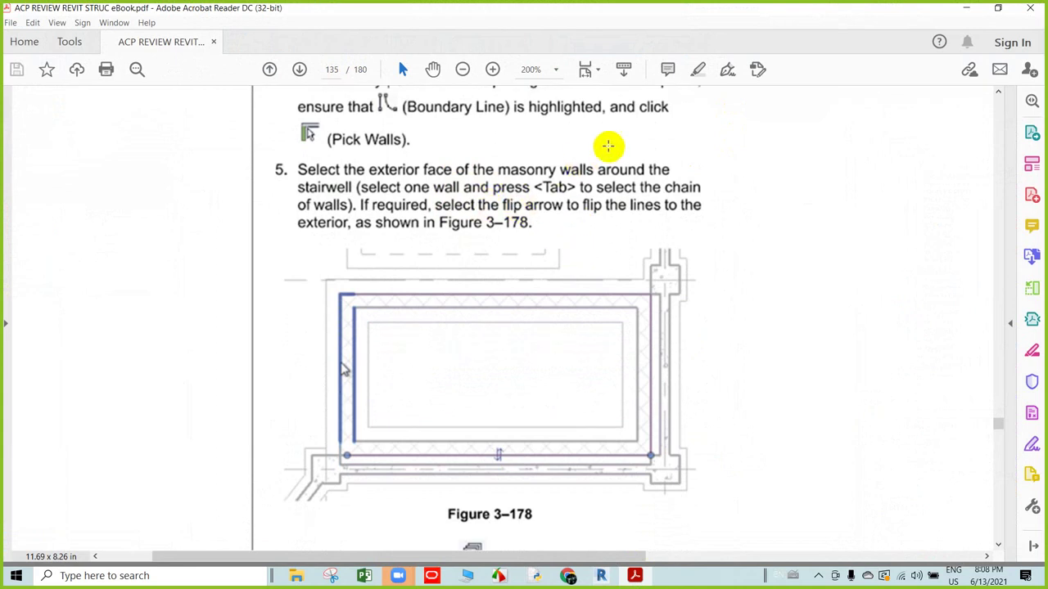
left_click(966, 8)
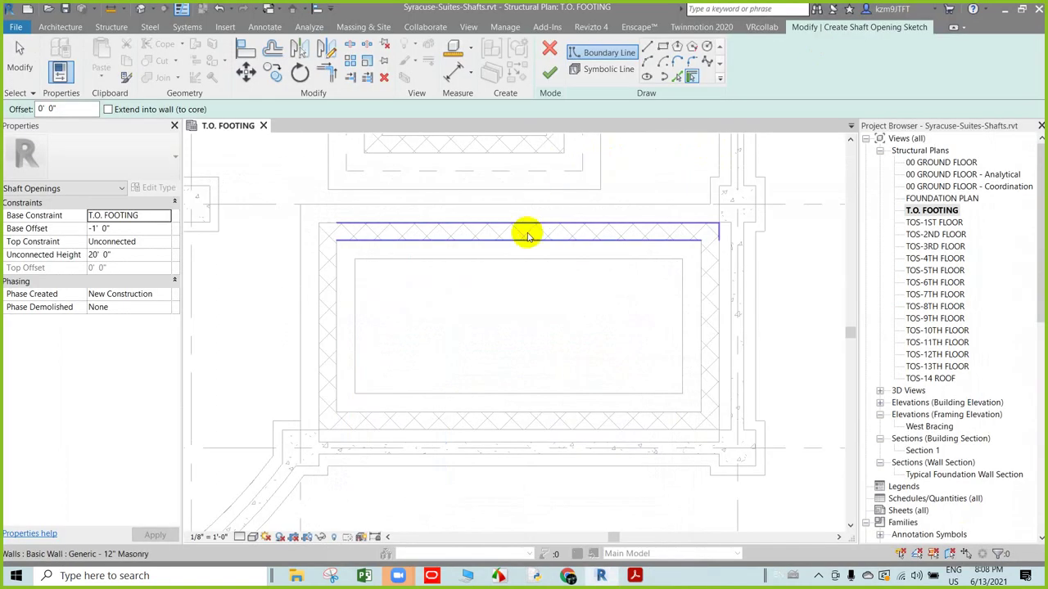
- Pick the top, left, bottom and right stairwell walls' exterior faces to close the boundary rectangle
left_click(532, 224)
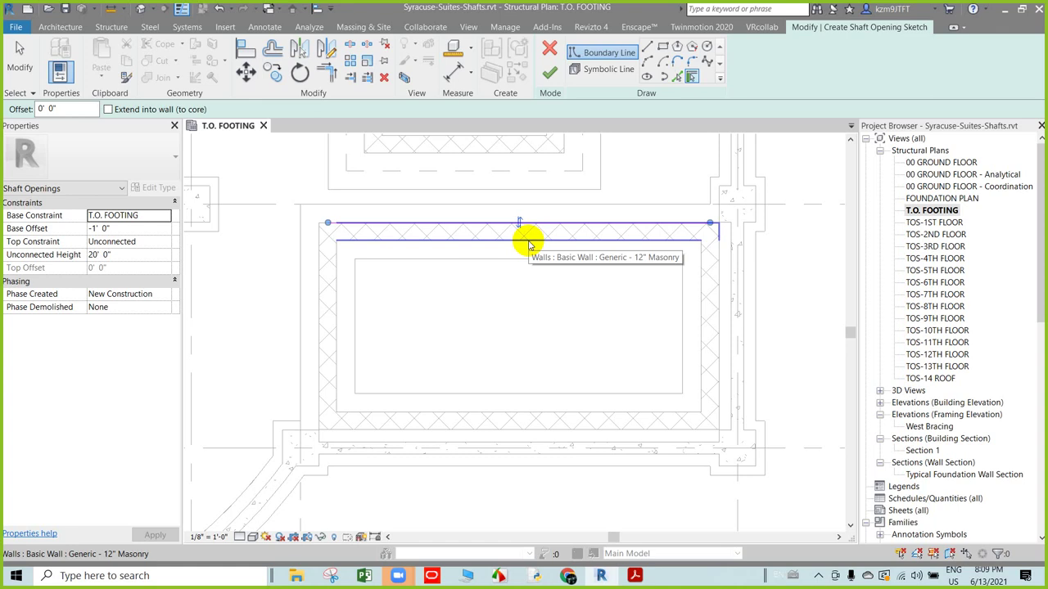
left_click(318, 247)
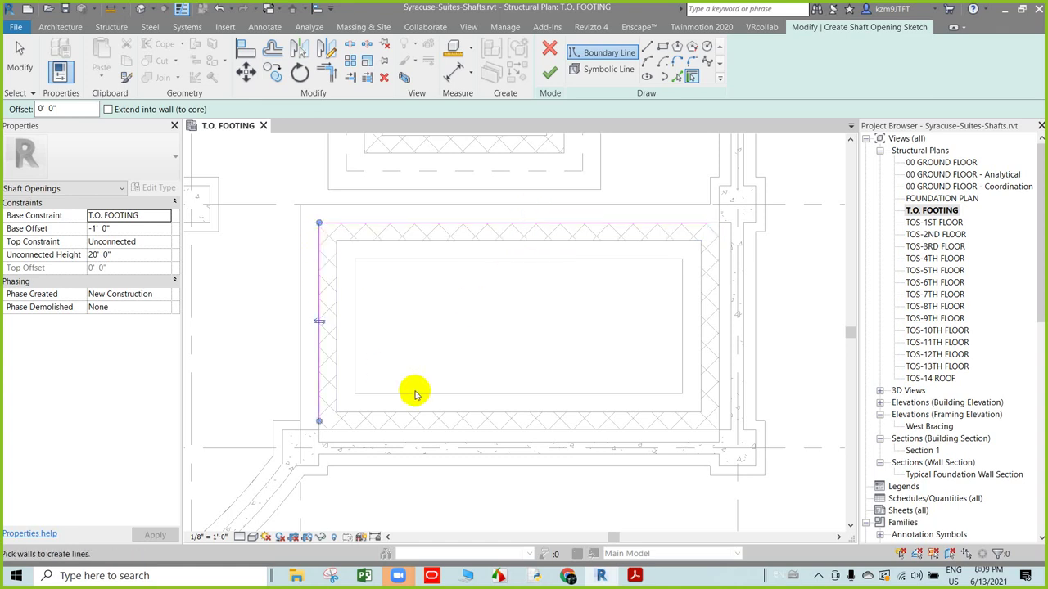
left_click(449, 439)
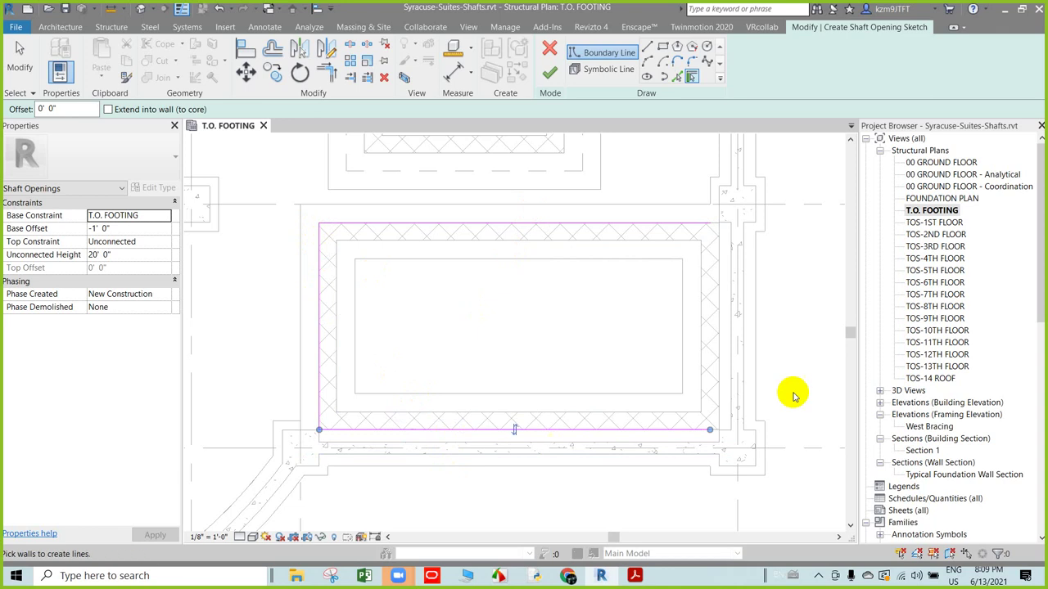
left_click(728, 340)
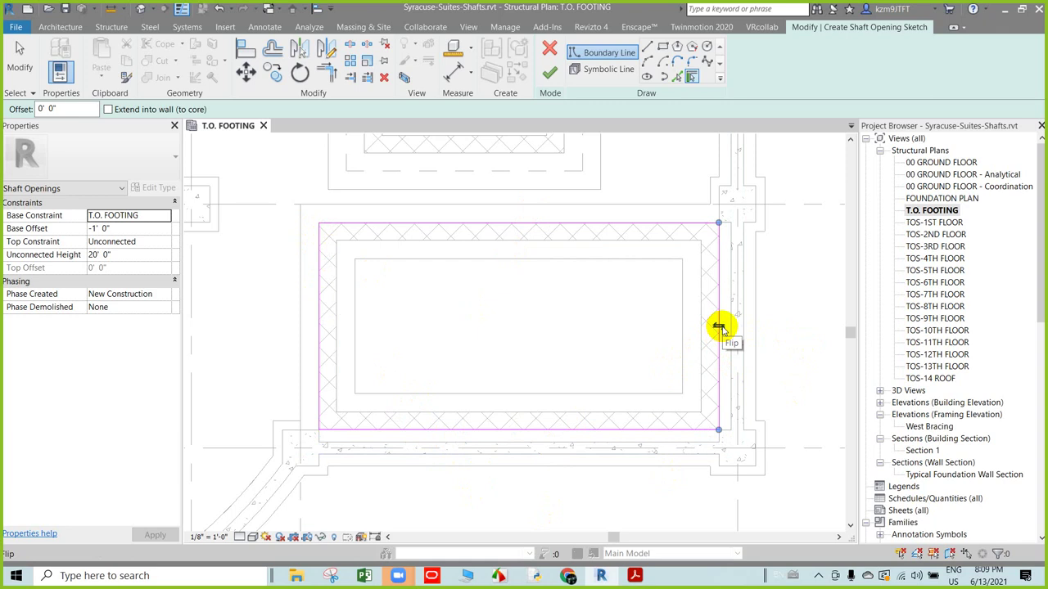
- Read steps 6–7 and Figure 3–179 on drawing a symbolic-line X, then minimize Acrobat Reader
left_click(634, 577)
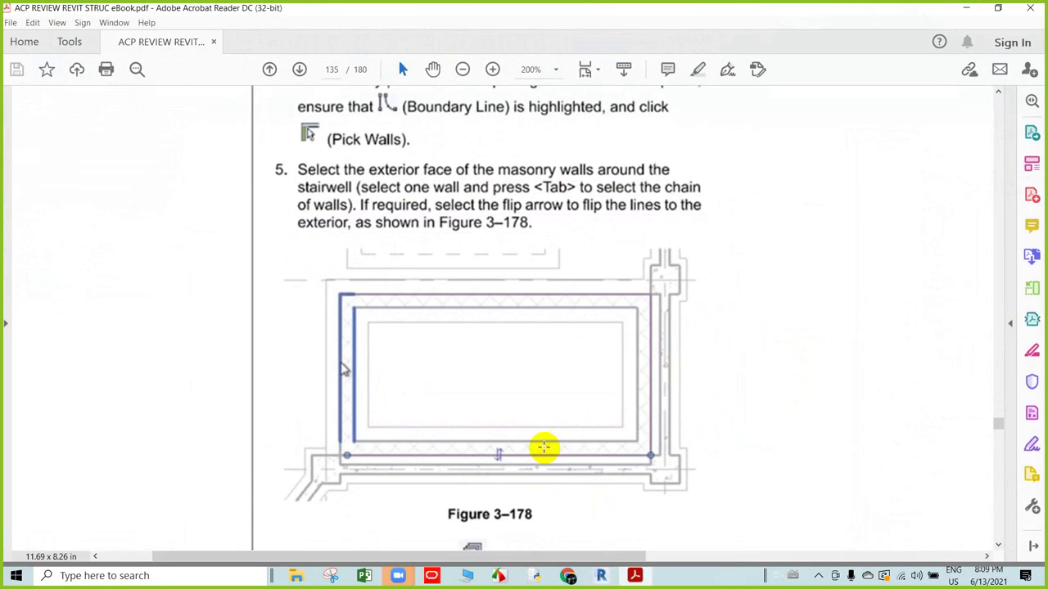
scroll(475, 425, "down", 3)
scroll(469, 421, "down", 2)
scroll(468, 417, "down", 2)
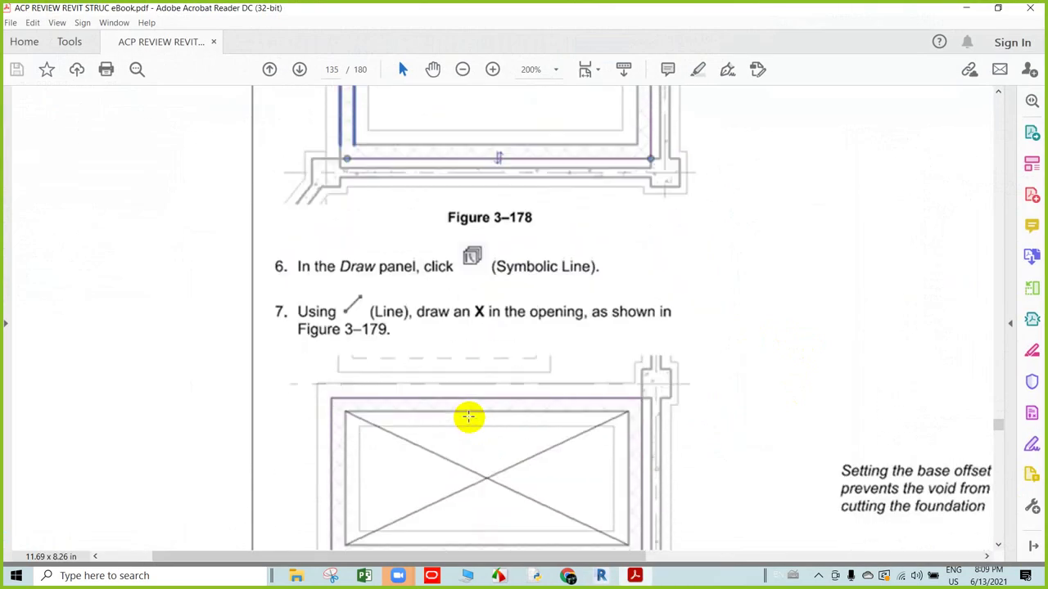
scroll(466, 411, "down", 1)
scroll(464, 391, "down", 1)
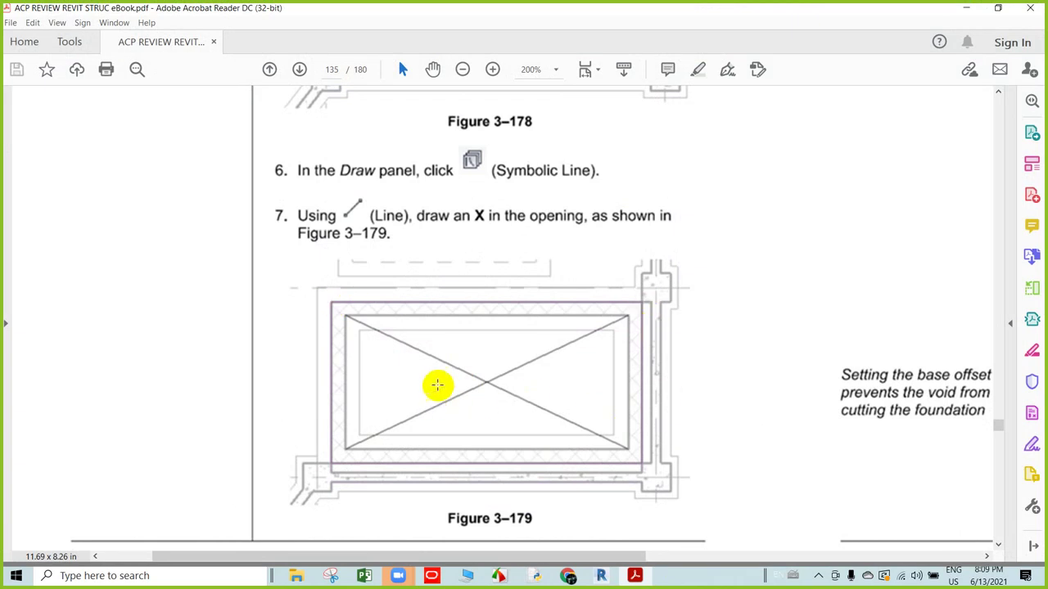
scroll(435, 331, "down", 1)
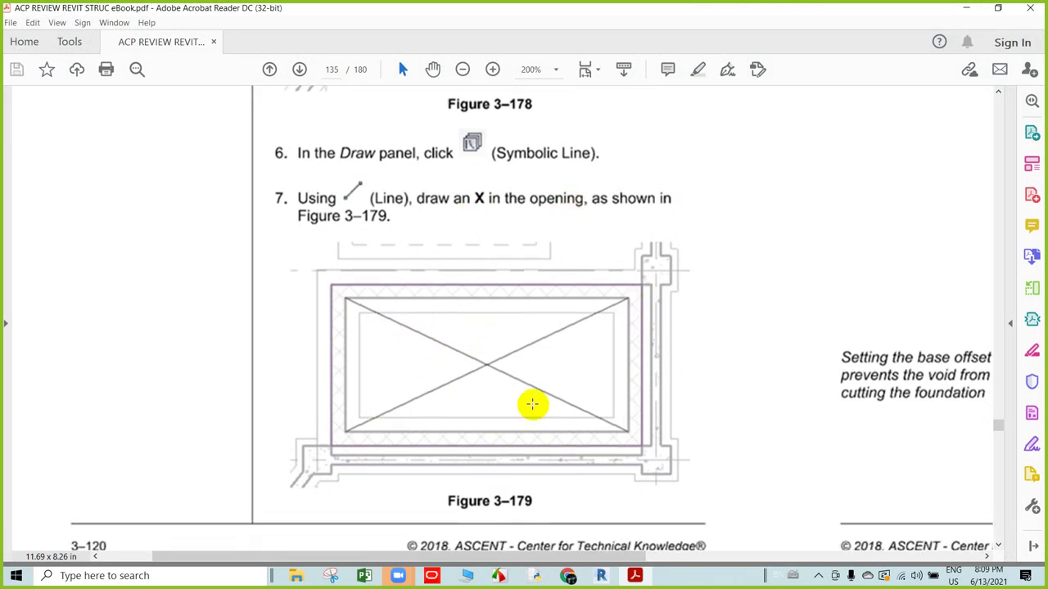
scroll(533, 402, "down", 1)
scroll(522, 402, "down", 1)
scroll(521, 396, "up", 1)
scroll(522, 397, "up", 3)
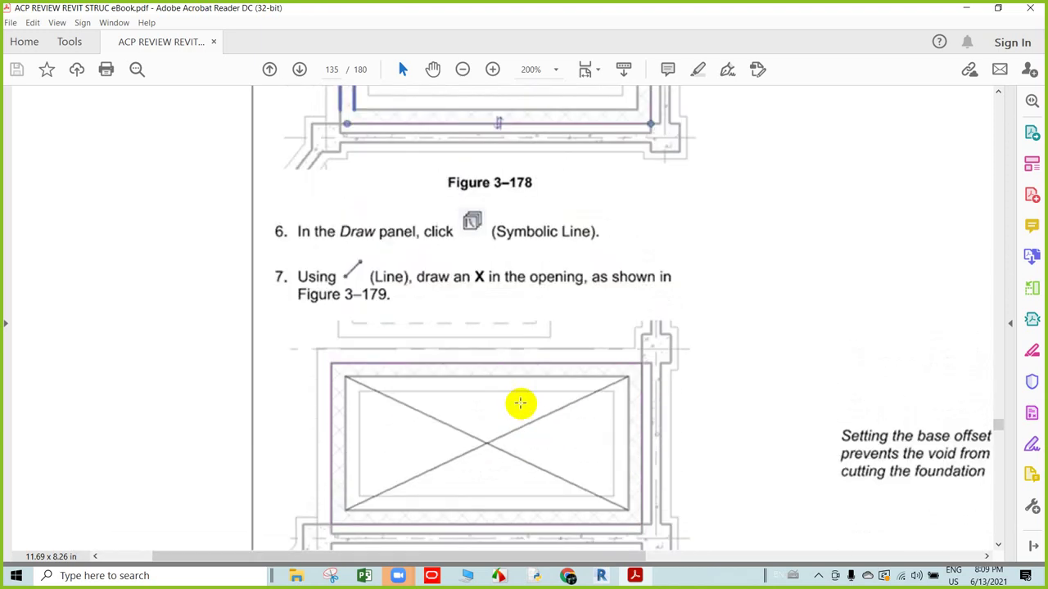
left_click(966, 7)
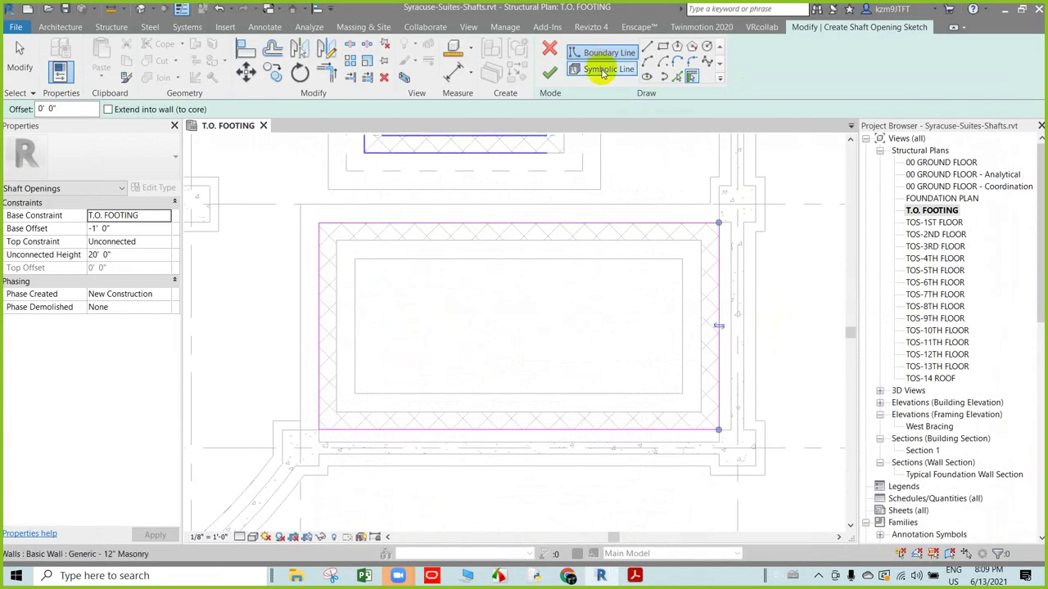
- Draw two corner-to-corner symbolic lines forming an X across the shaft opening sketch
left_click(603, 69)
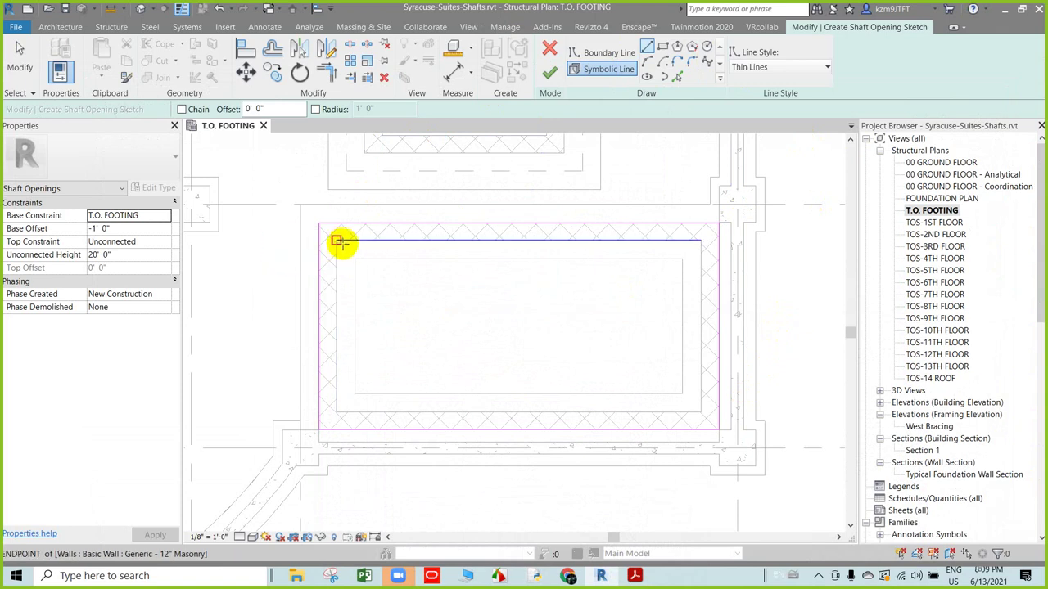
left_click(337, 242)
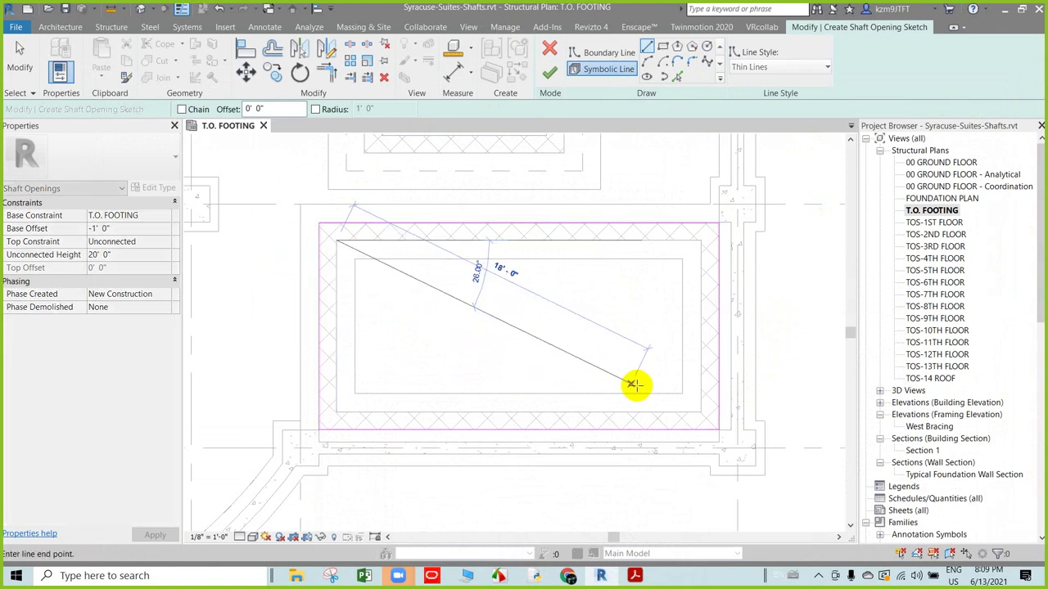
left_click(701, 412)
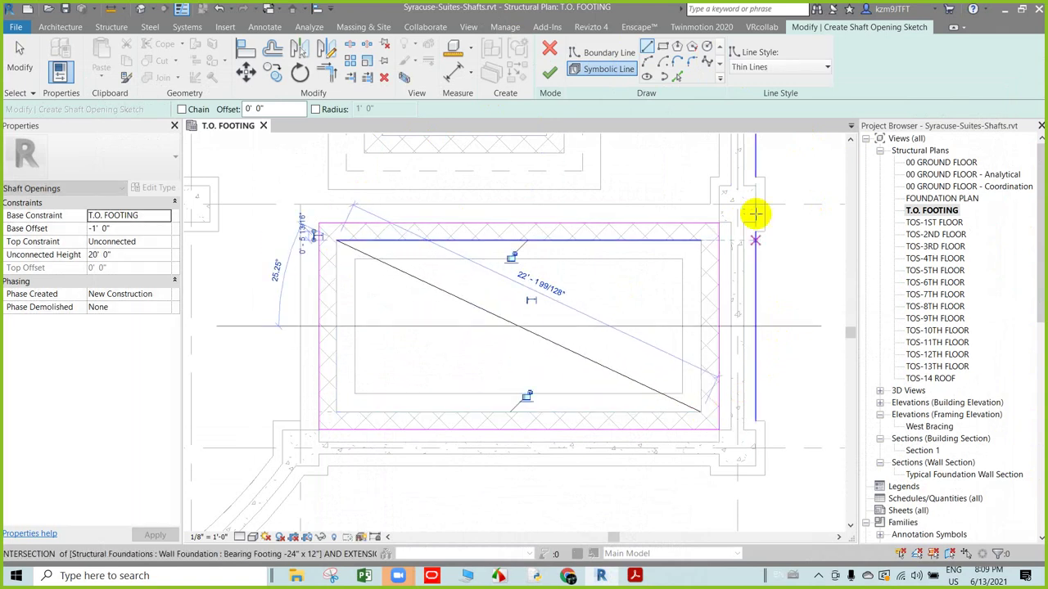
left_click(698, 241)
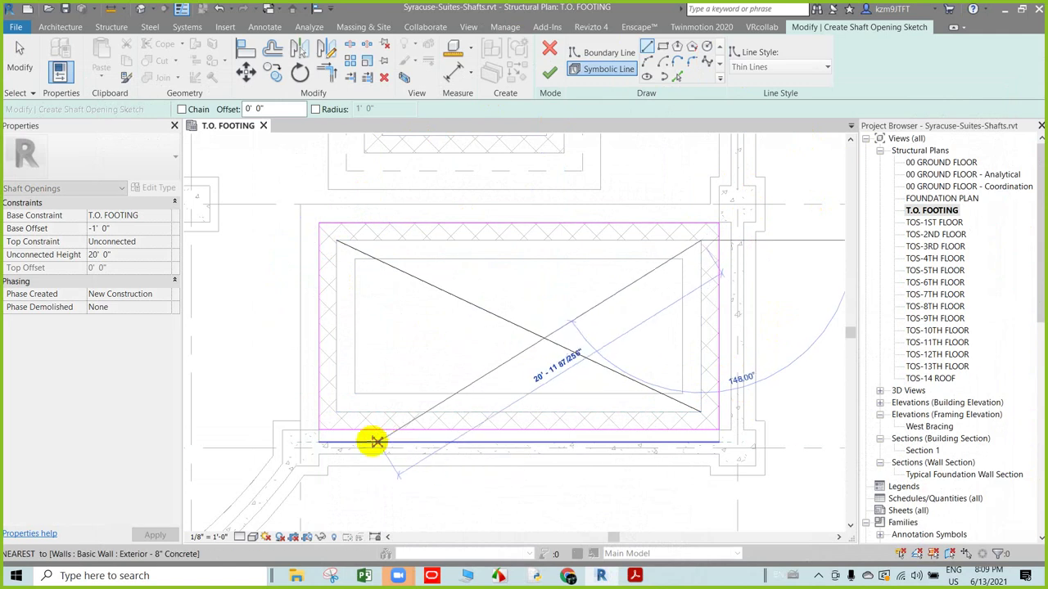
left_click(337, 411)
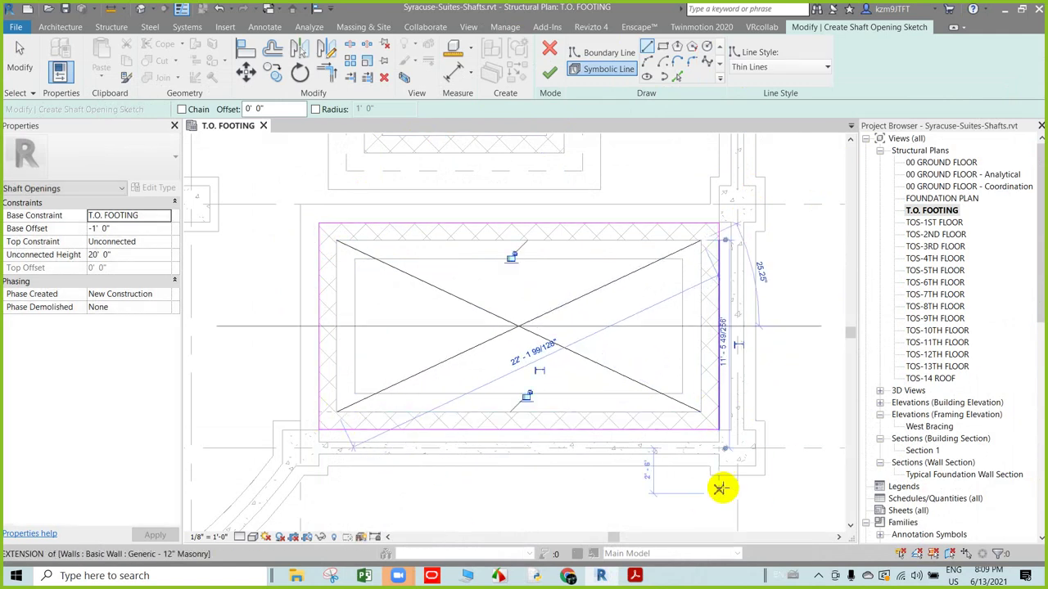
left_click(720, 240)
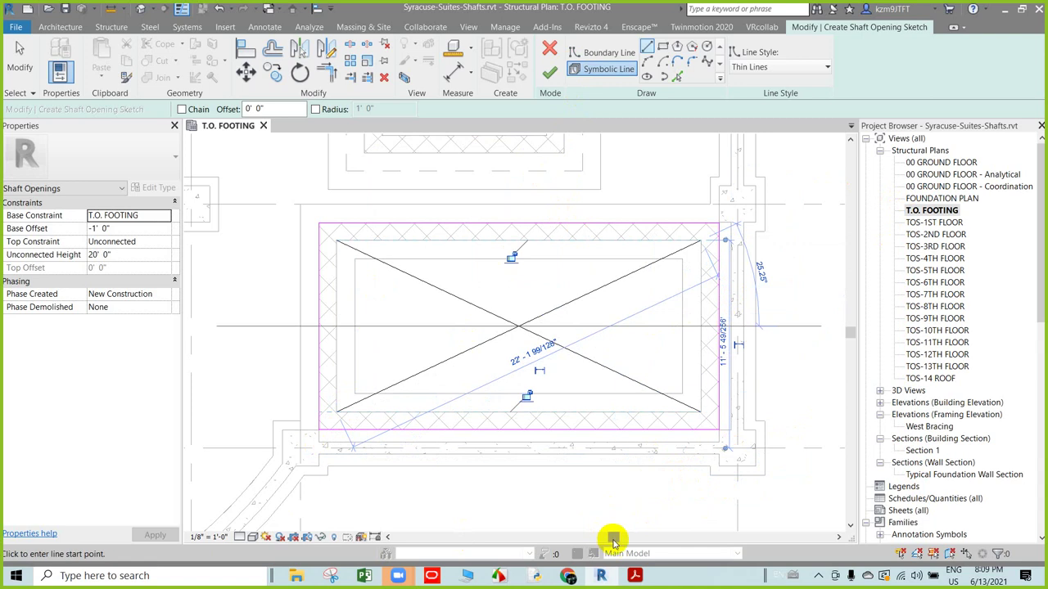
left_click(634, 575)
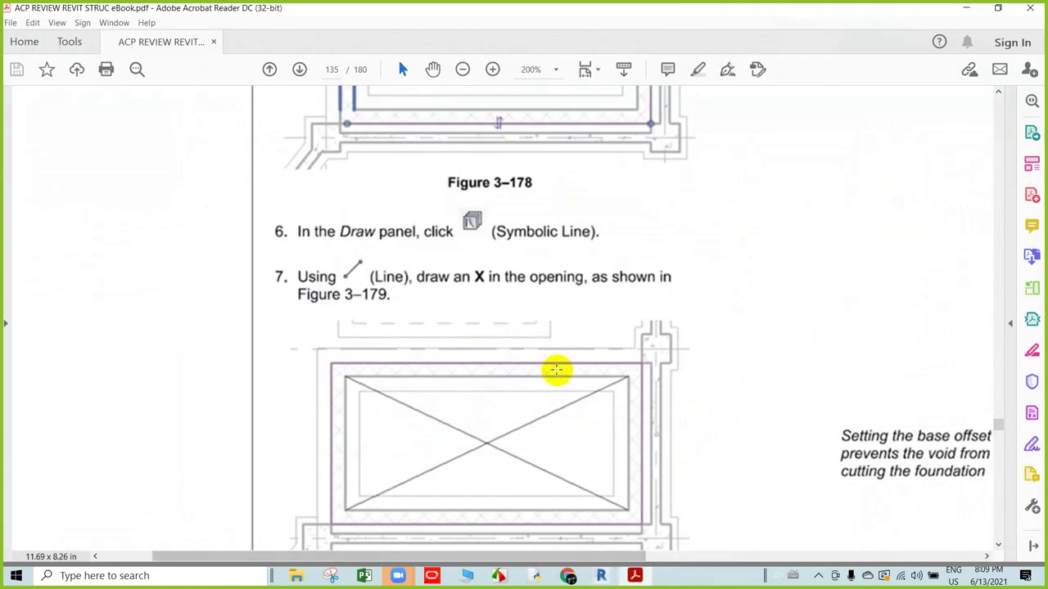
- Scroll the PDF from Figure 3–179 through Figure 3–180 to steps 8–10 and Task 2
scroll(555, 375, "up", 1)
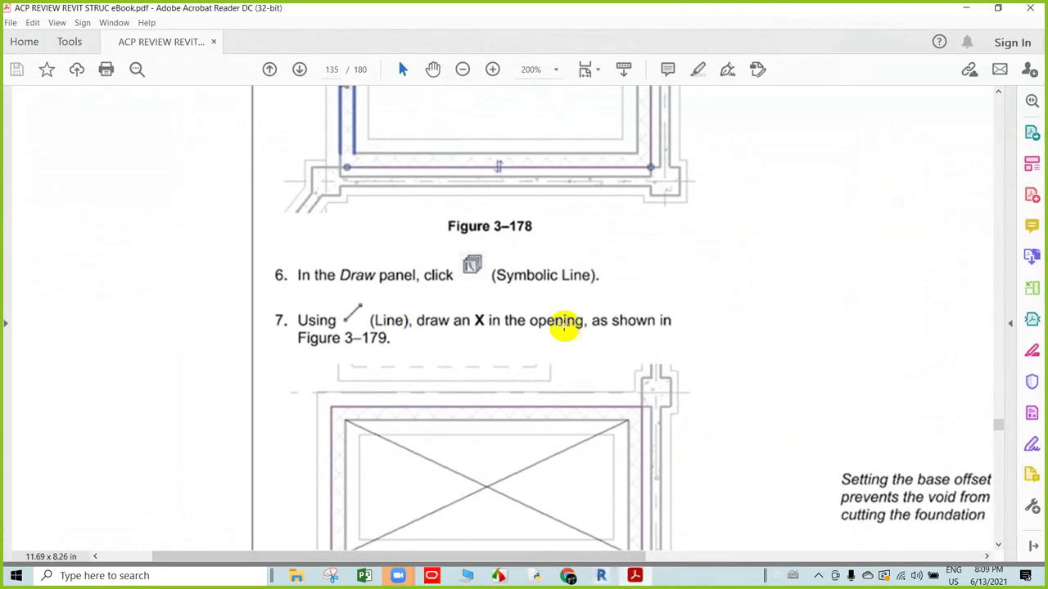
scroll(617, 342, "down", 1)
scroll(620, 340, "down", 1)
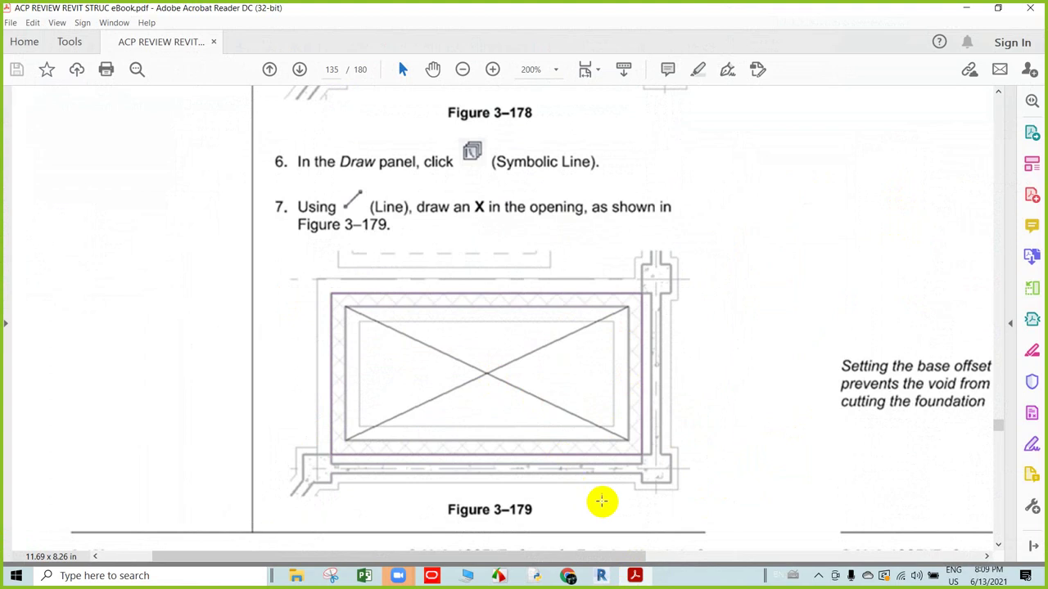
left_click_drag(619, 557, 884, 557)
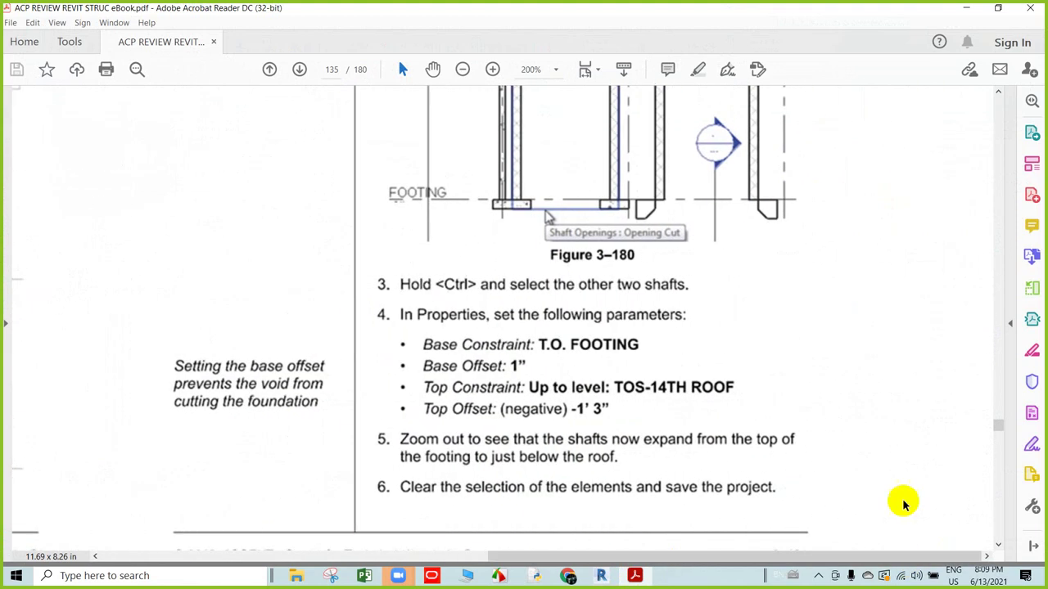
scroll(902, 500, "up", 1)
scroll(788, 388, "up", 3)
scroll(768, 382, "up", 1)
scroll(715, 369, "up", 2)
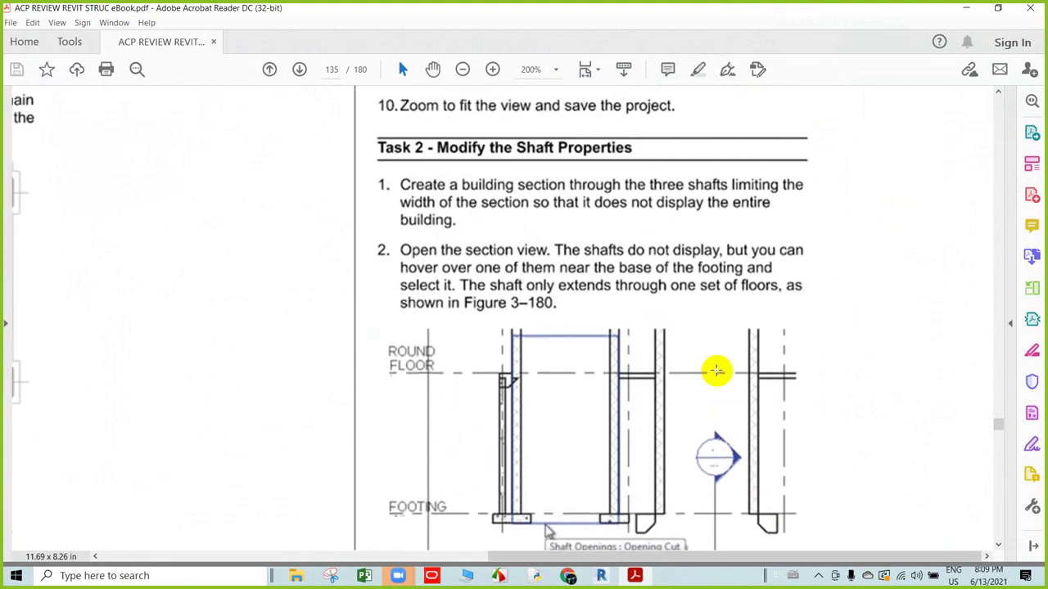
scroll(717, 369, "up", 1)
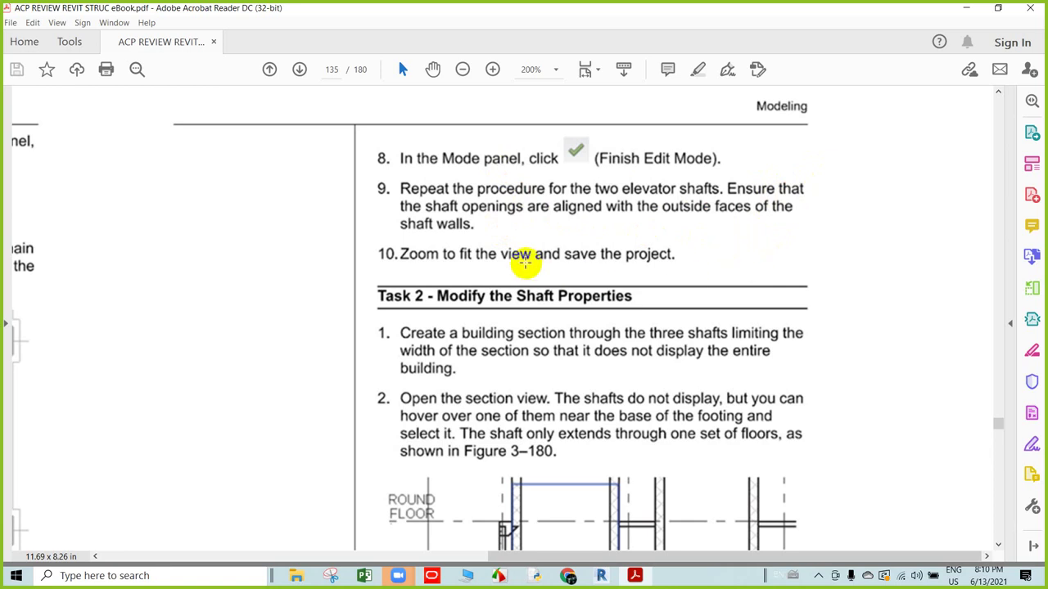
- Finish the shaft opening sketch with Finish Edit Mode, then bring the ebook back
left_click(964, 9)
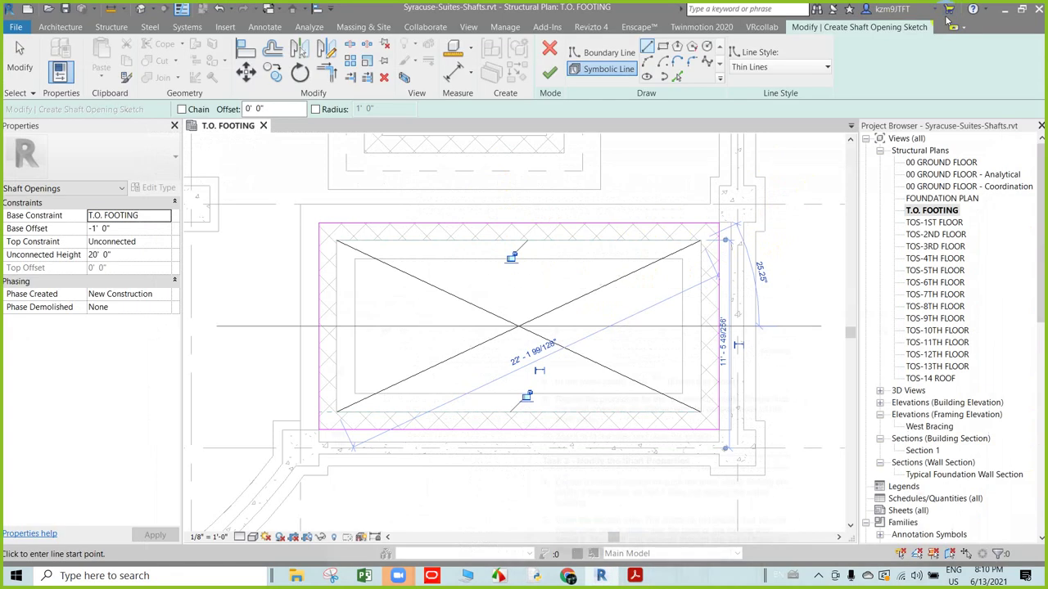
left_click(548, 74)
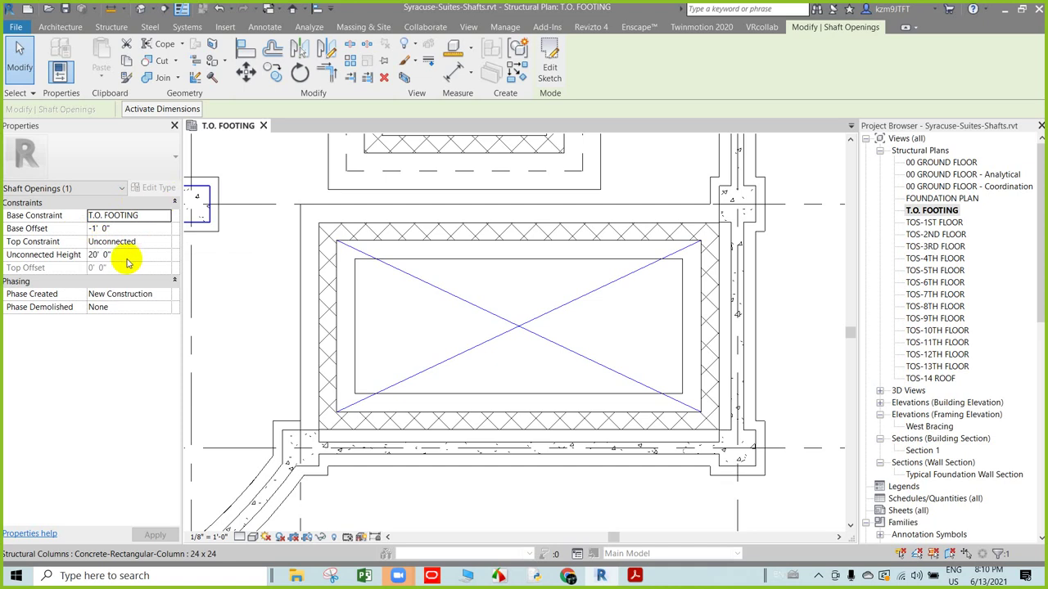
left_click(634, 576)
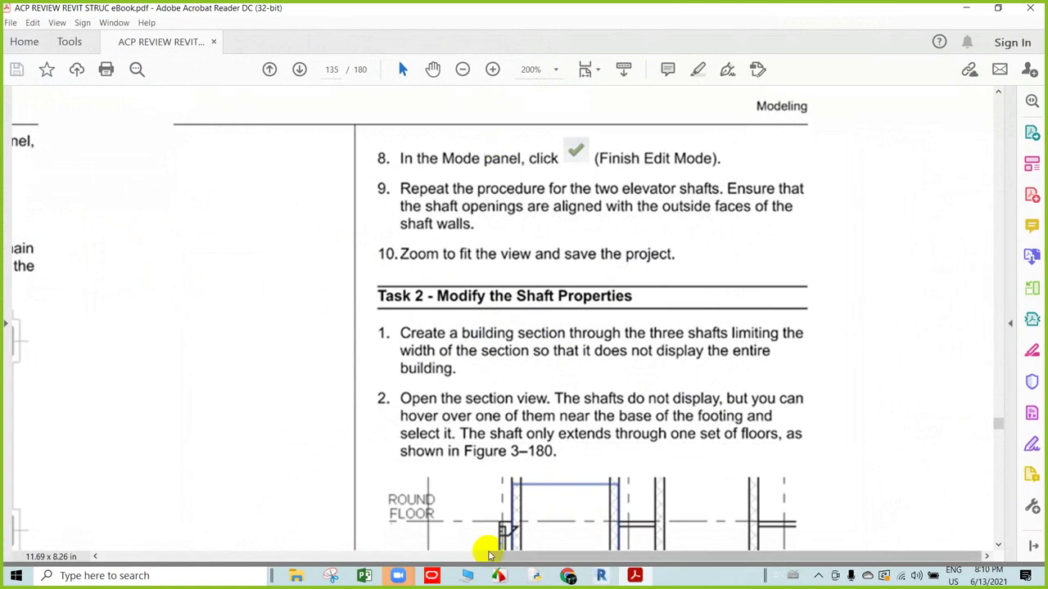
mouse_move(488, 554)
left_mouse_down()
mouse_move(217, 524)
mouse_move(163, 505)
left_mouse_up()
scroll(311, 358, "up", 3)
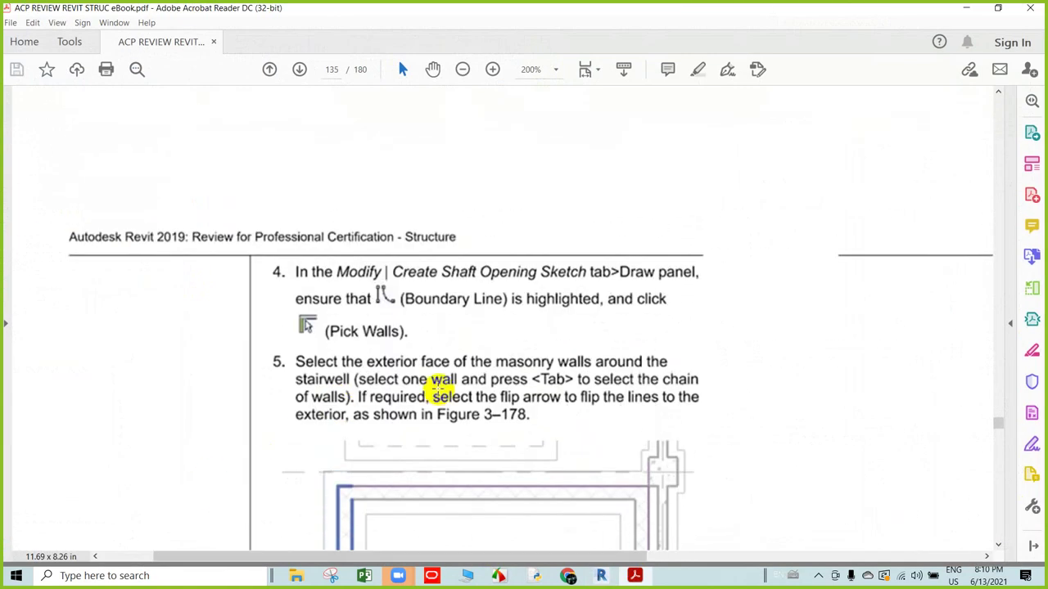
scroll(458, 397, "up", 3)
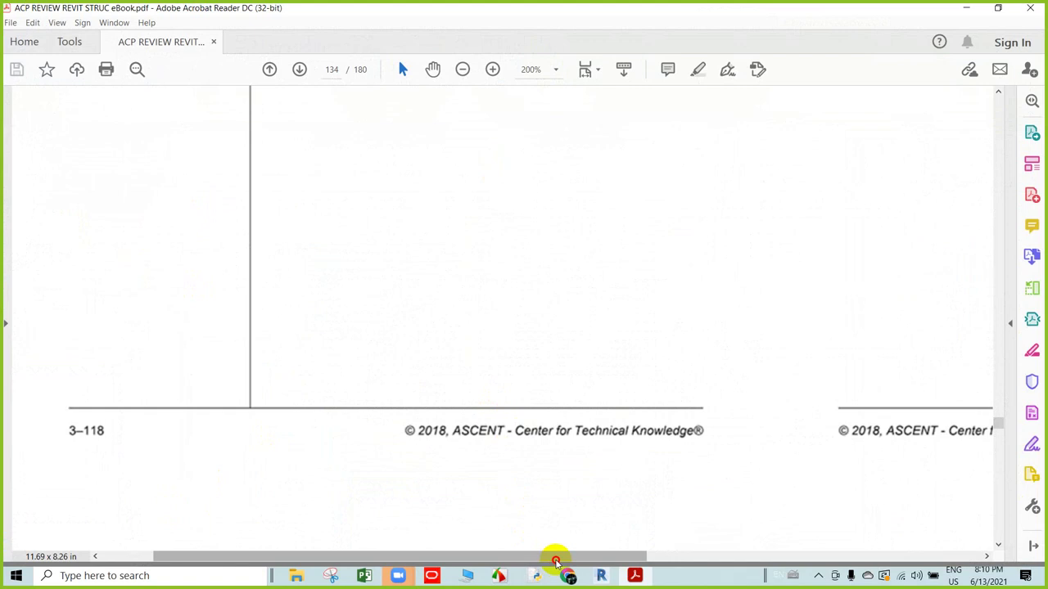
- Reread the Task 1 and Task 2 shaft instructions on ebook pages 134–135, then minimize Acrobat
left_click_drag(619, 554, 920, 514)
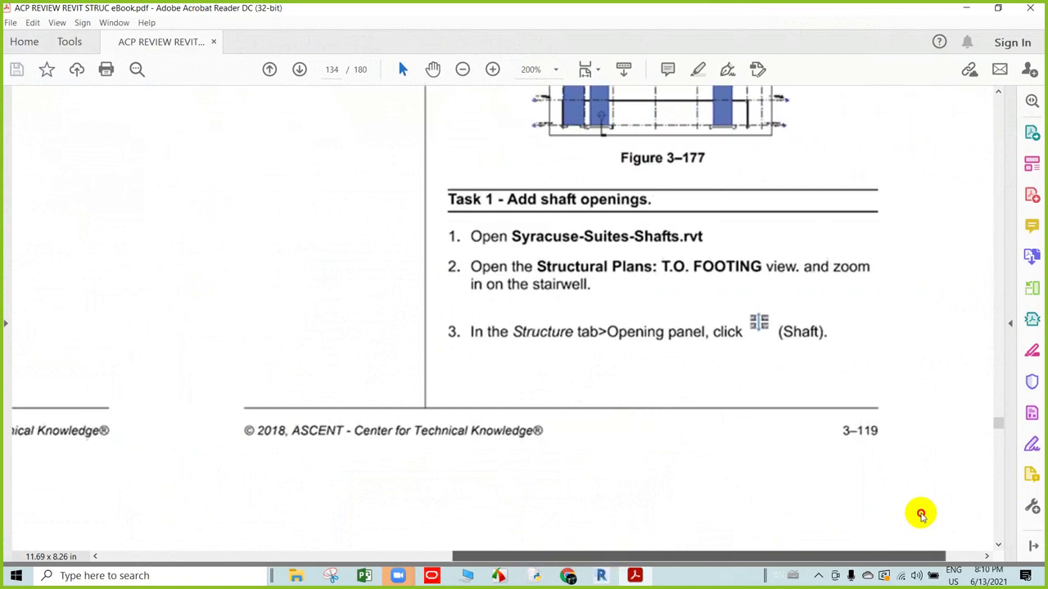
scroll(762, 435, "down", 1)
scroll(745, 420, "down", 4)
scroll(696, 483, "down", 1)
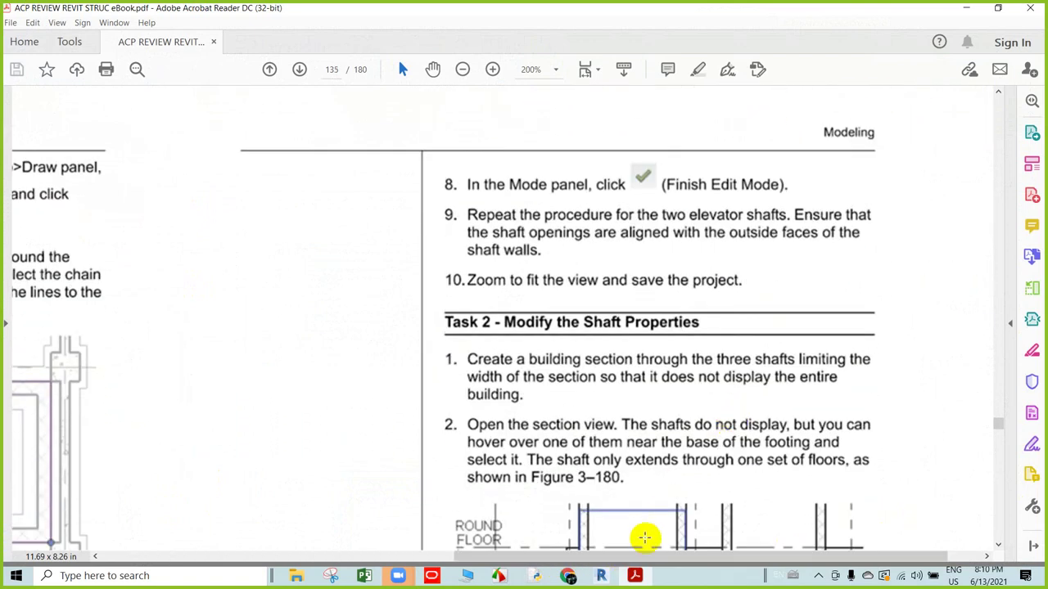
left_click_drag(573, 557, 368, 508)
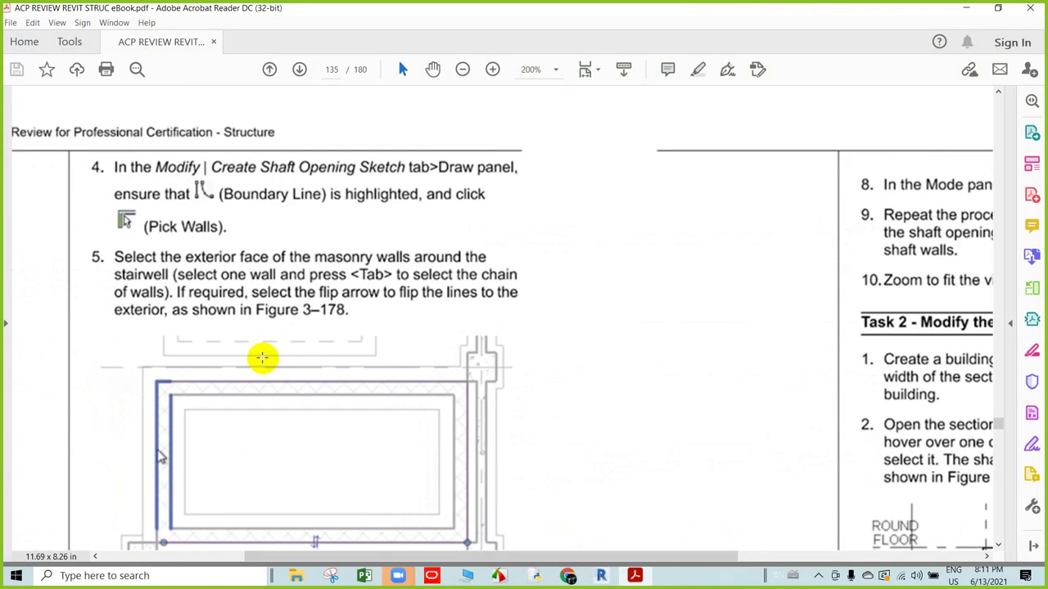
scroll(262, 358, "down", 2)
scroll(293, 486, "down", 2)
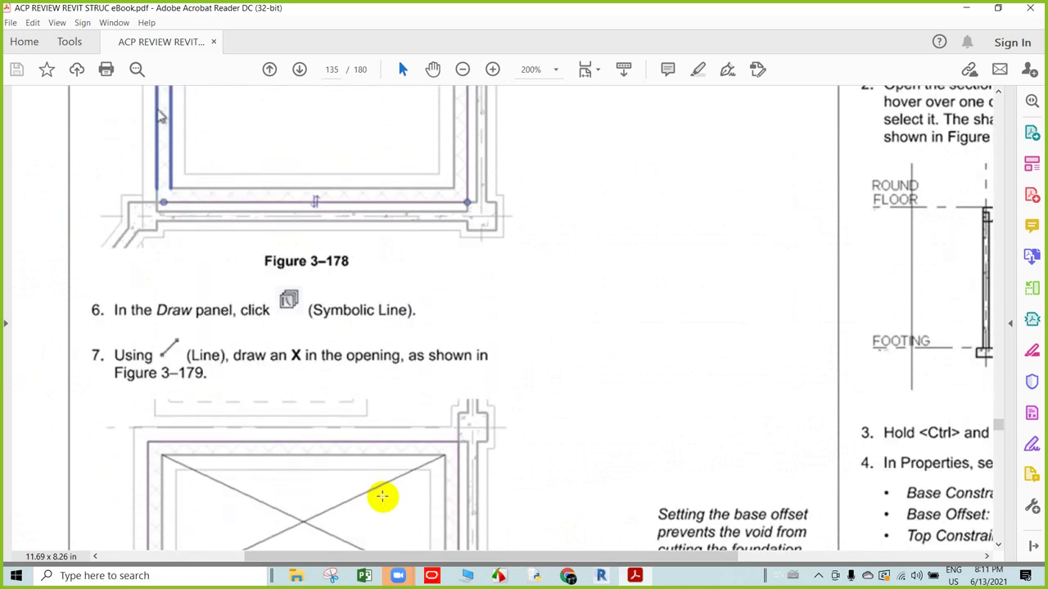
scroll(384, 499, "down", 2)
scroll(428, 535, "down", 1)
scroll(445, 554, "down", 1)
left_click_drag(445, 557, 700, 556)
scroll(564, 461, "up", 1)
scroll(535, 447, "up", 1)
scroll(524, 441, "up", 1)
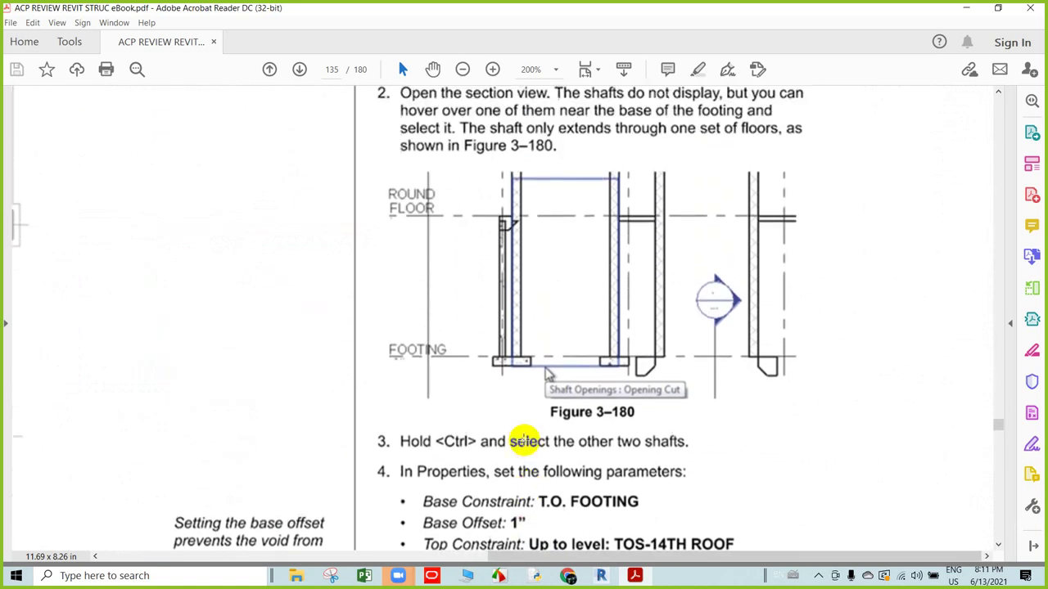
scroll(509, 442, "up", 1)
scroll(497, 442, "up", 1)
scroll(496, 440, "up", 1)
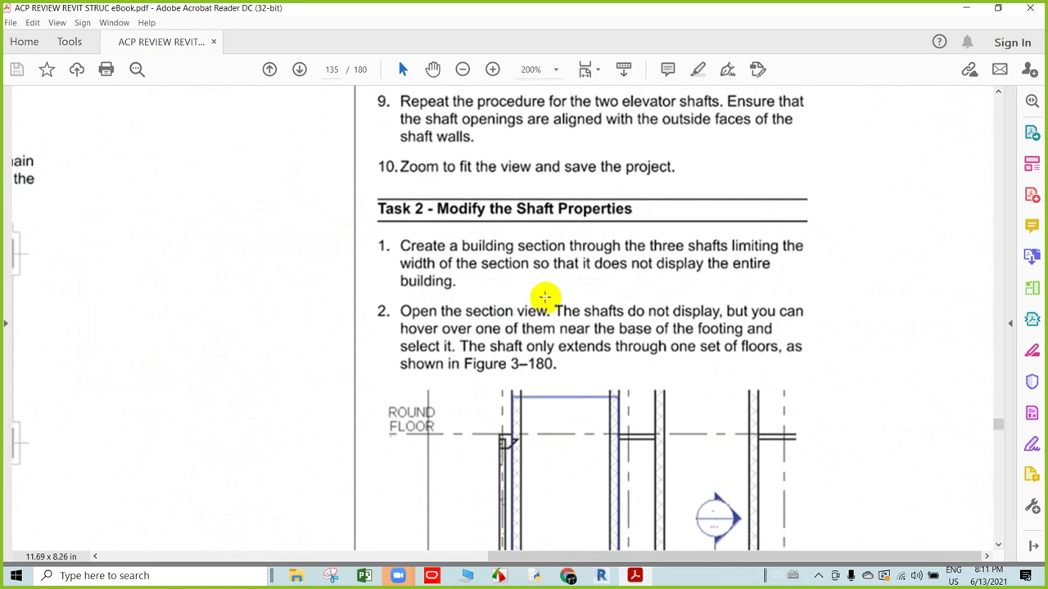
scroll(522, 307, "down", 1)
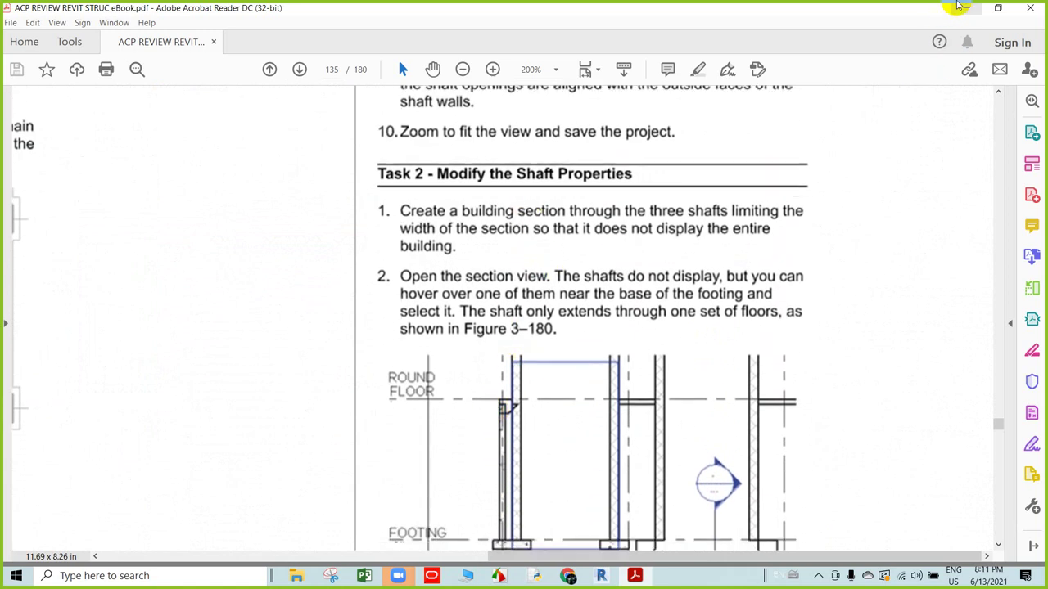
left_click(960, 6)
- Start a Structure shaft opening and pick the top, left, bottom and right walls as its boundary
scroll(421, 257, "down", 2)
scroll(459, 246, "down", 2)
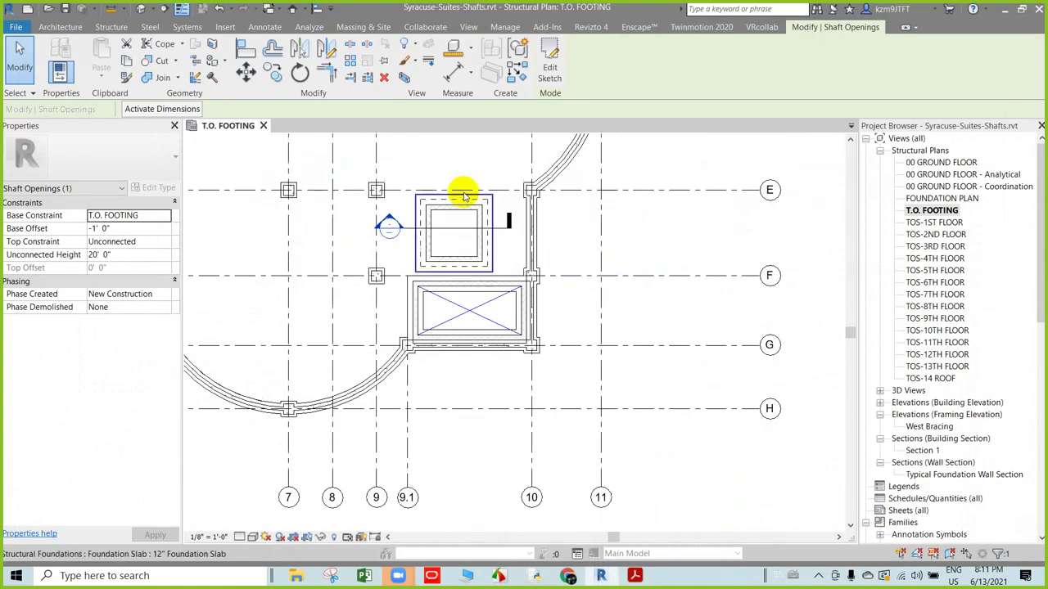
scroll(463, 197, "up", 1)
scroll(428, 280, "up", 2)
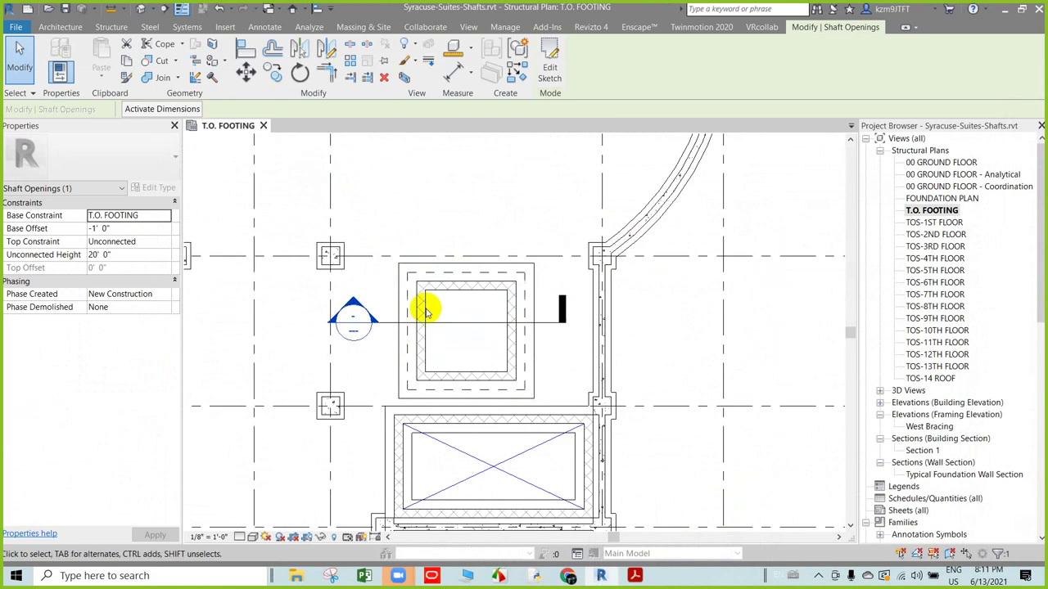
scroll(474, 349, "up", 2)
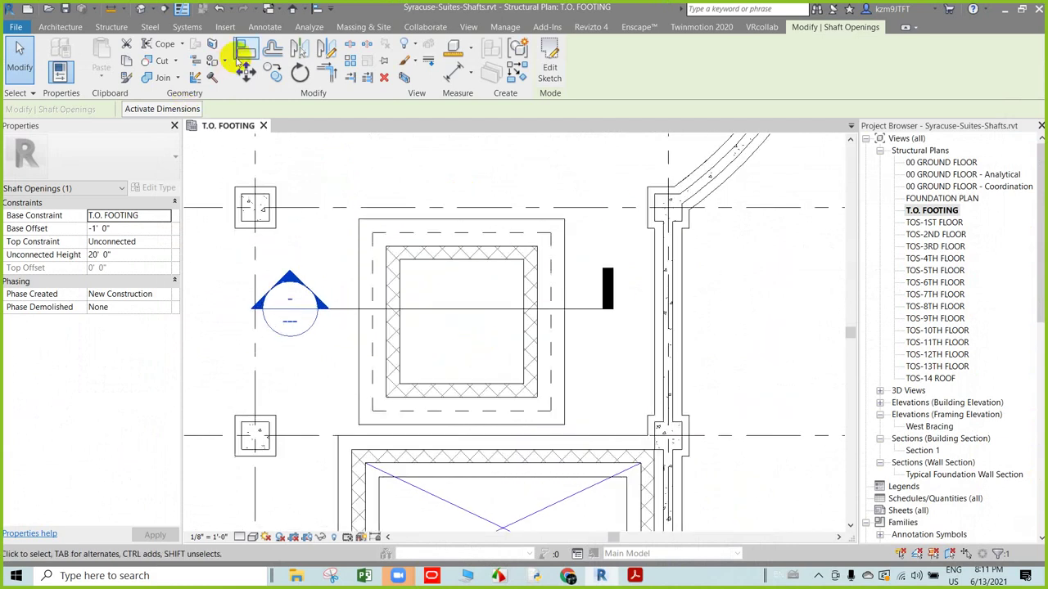
left_click(112, 28)
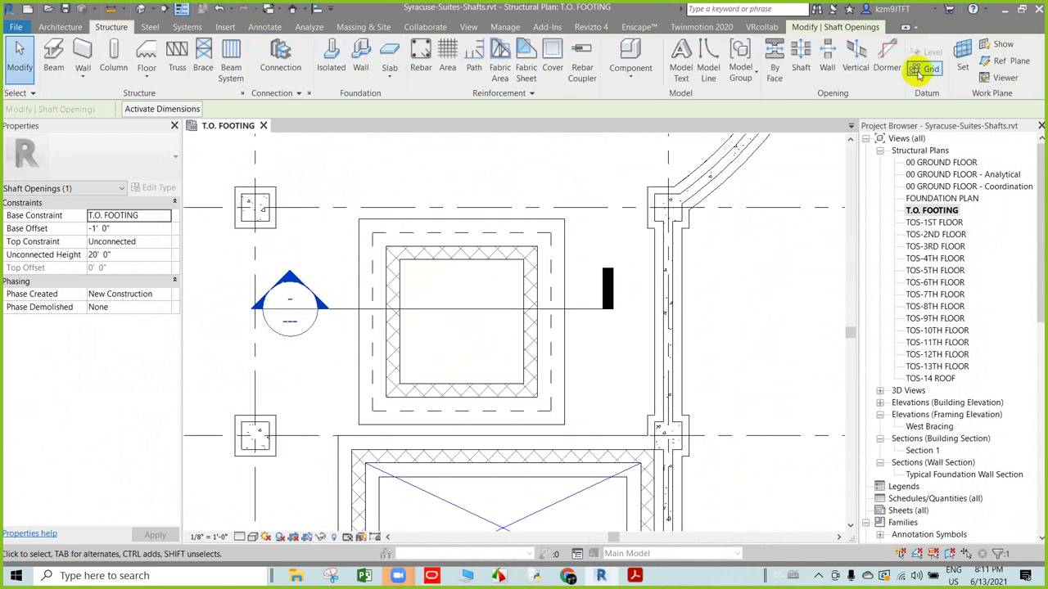
left_click(798, 58)
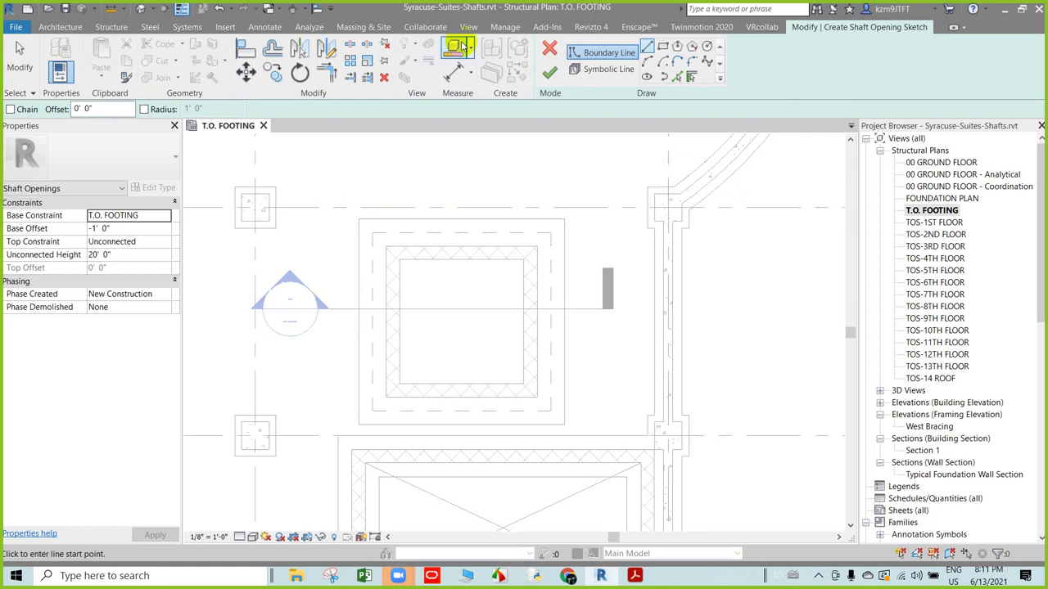
left_click(691, 76)
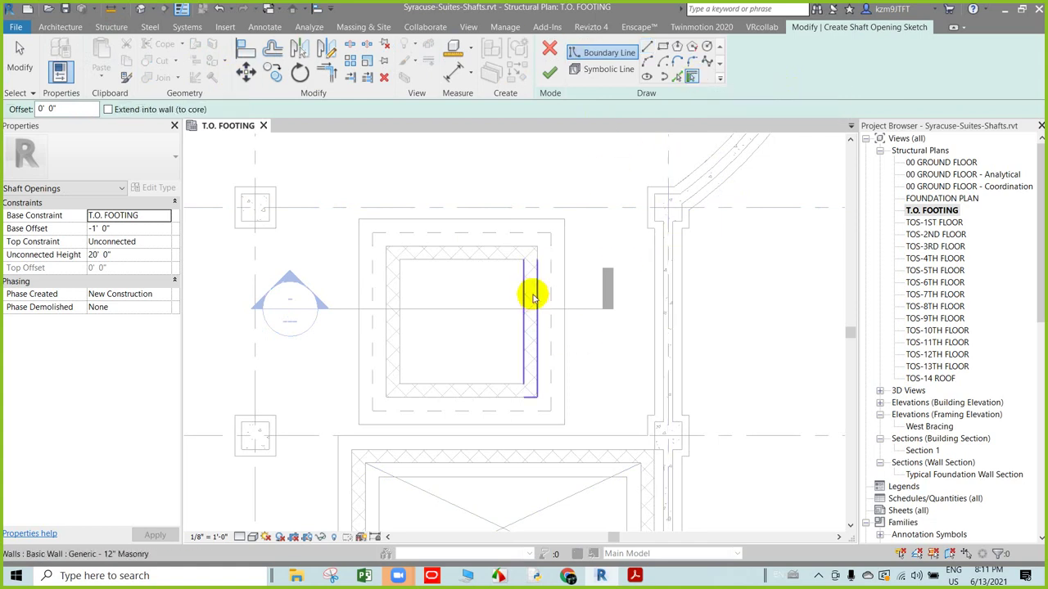
left_click(509, 245)
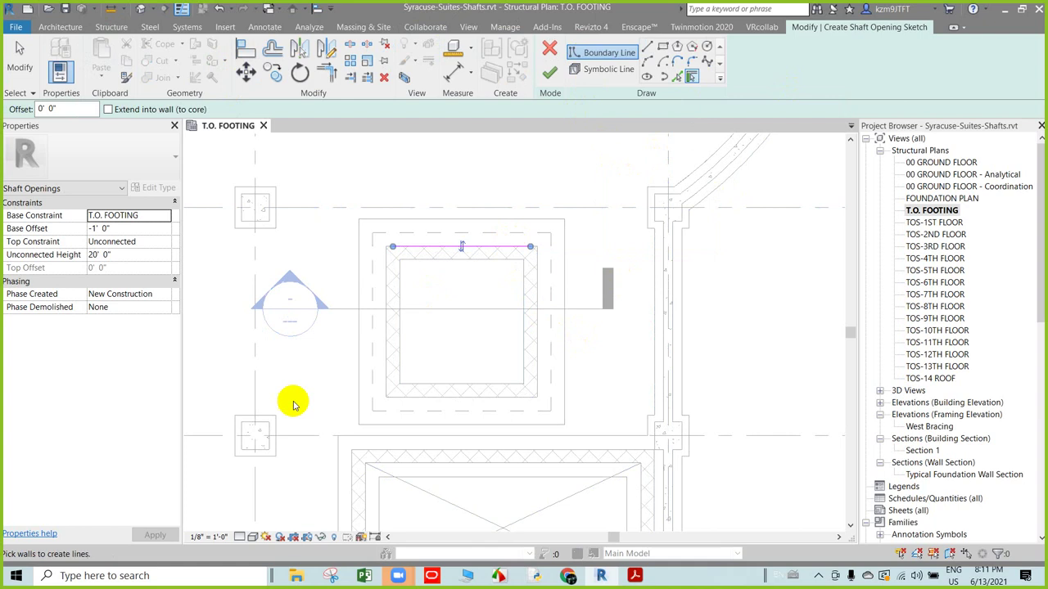
left_click(386, 281)
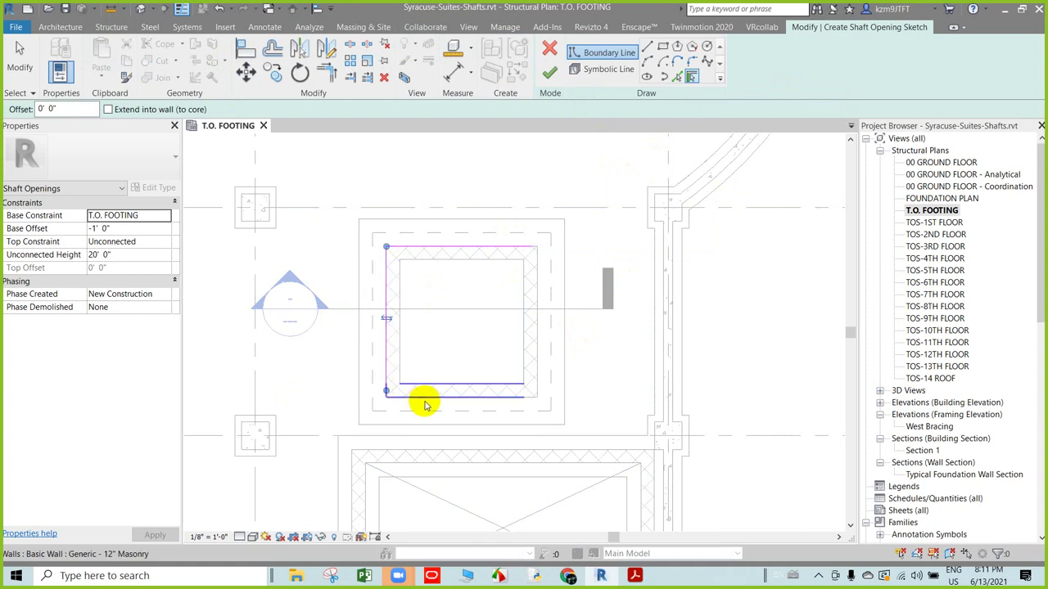
left_click(424, 404)
left_click(539, 361)
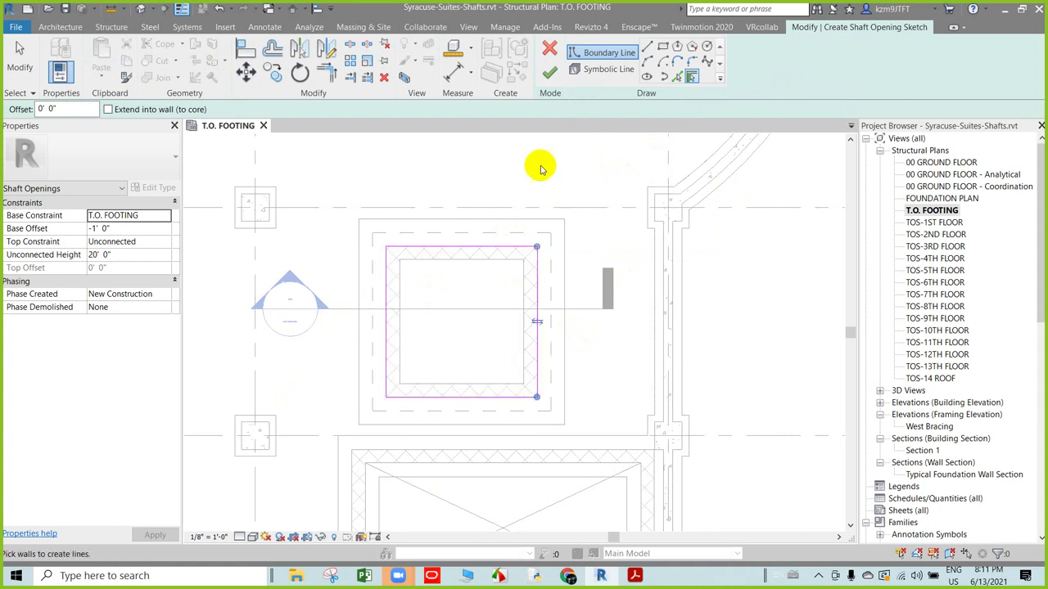
- Draw a corner-to-corner symbolic-line X inside the boundary and finish the shaft opening
left_click(607, 69)
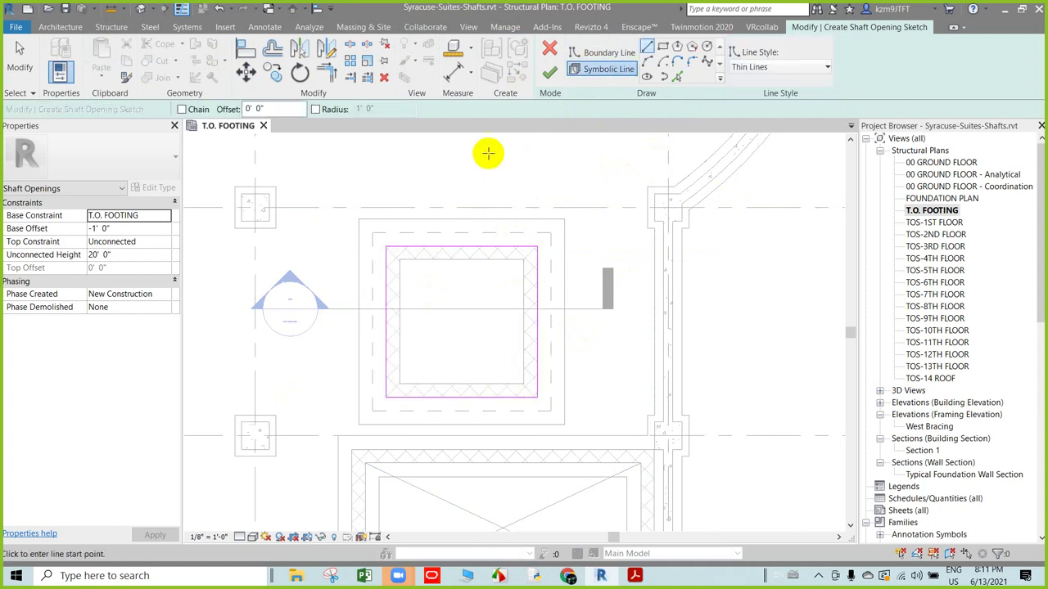
left_click(399, 260)
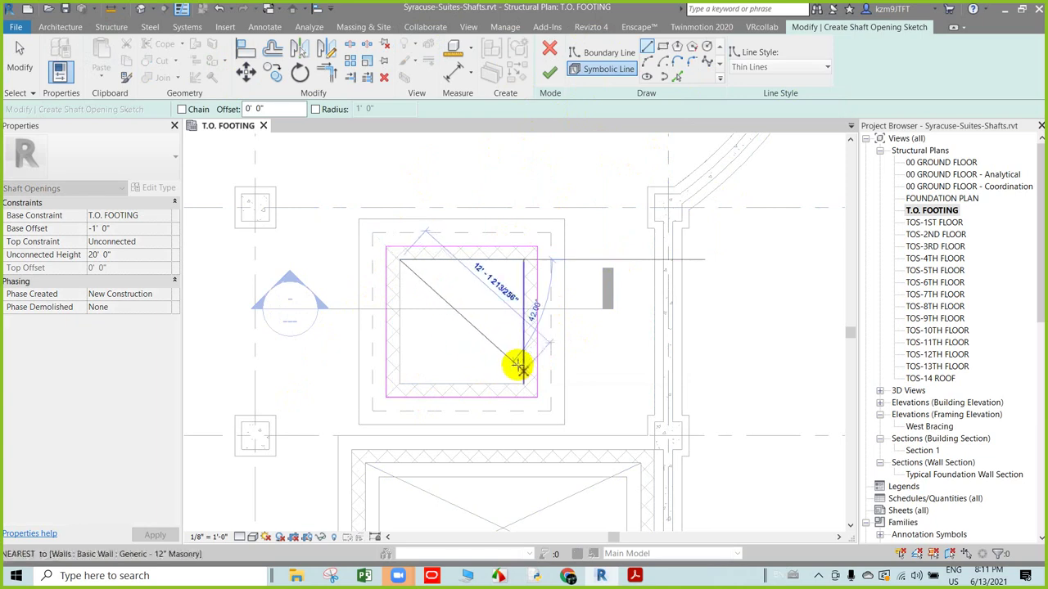
left_click(524, 383)
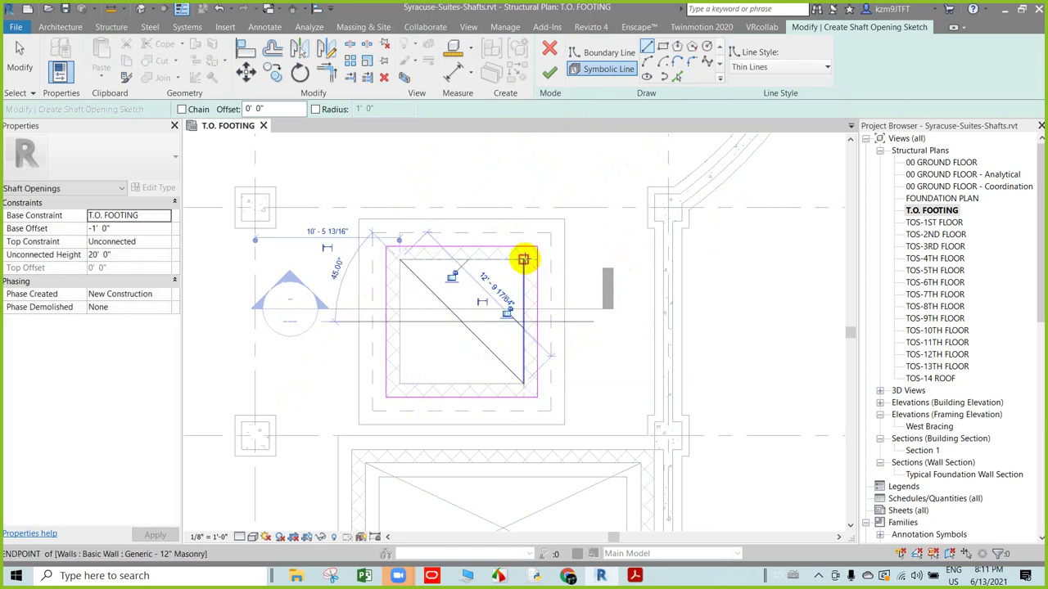
left_click(524, 258)
left_click(401, 382)
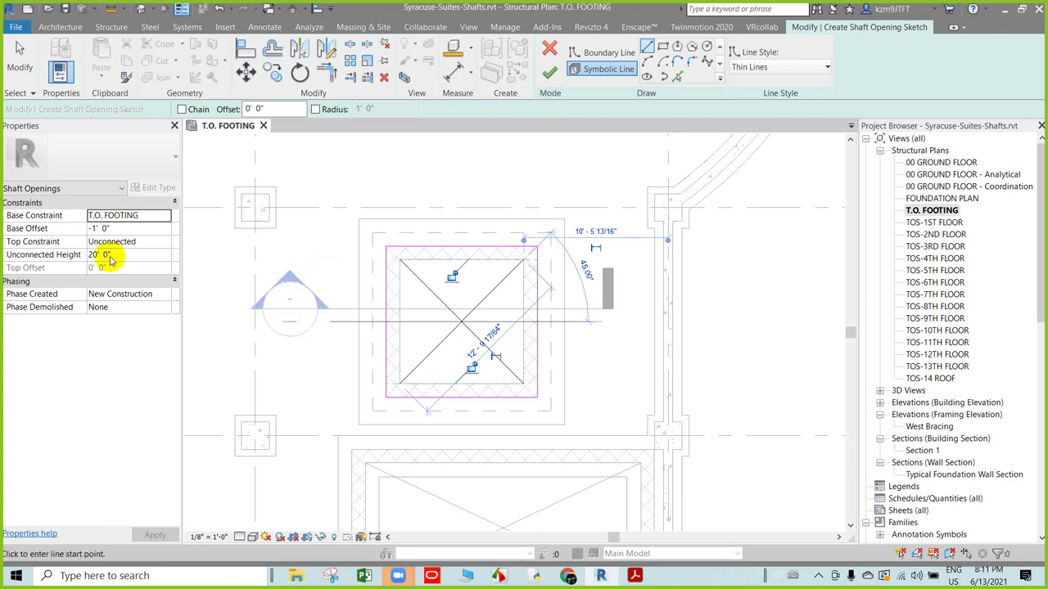
left_click(549, 72)
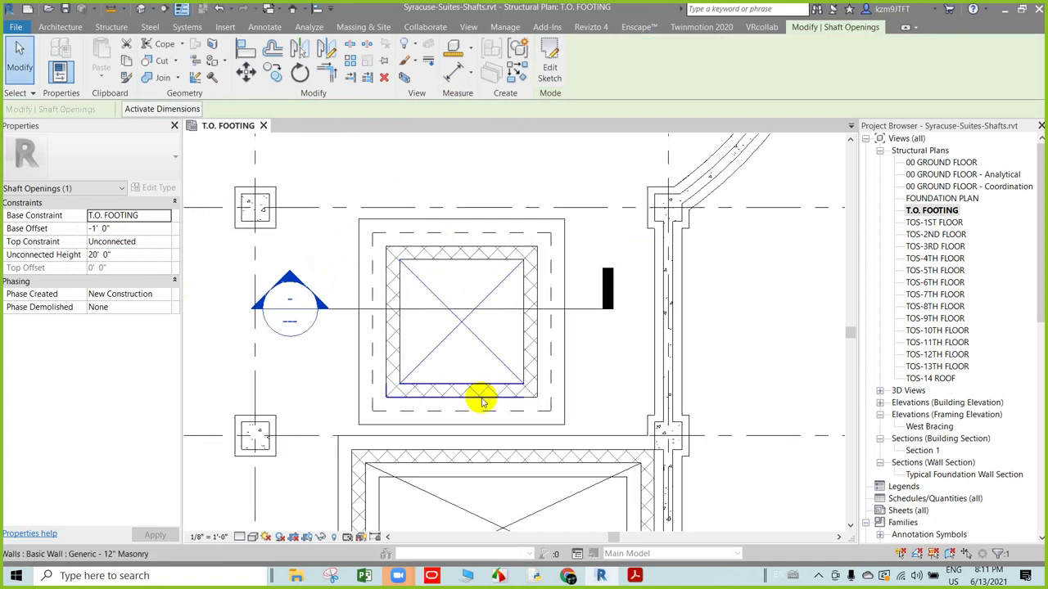
- Start another shaft opening bounded by the four inner walls of the second shaft
scroll(499, 343, "down", 3)
scroll(515, 245, "down", 1)
scroll(531, 154, "up", 2)
scroll(503, 474, "up", 2)
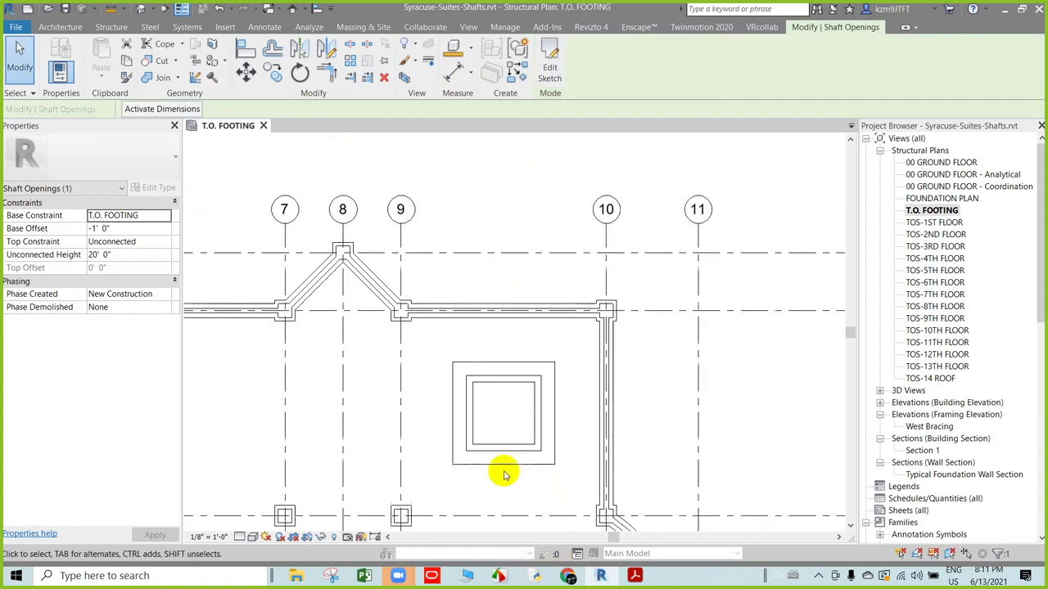
left_click(111, 27)
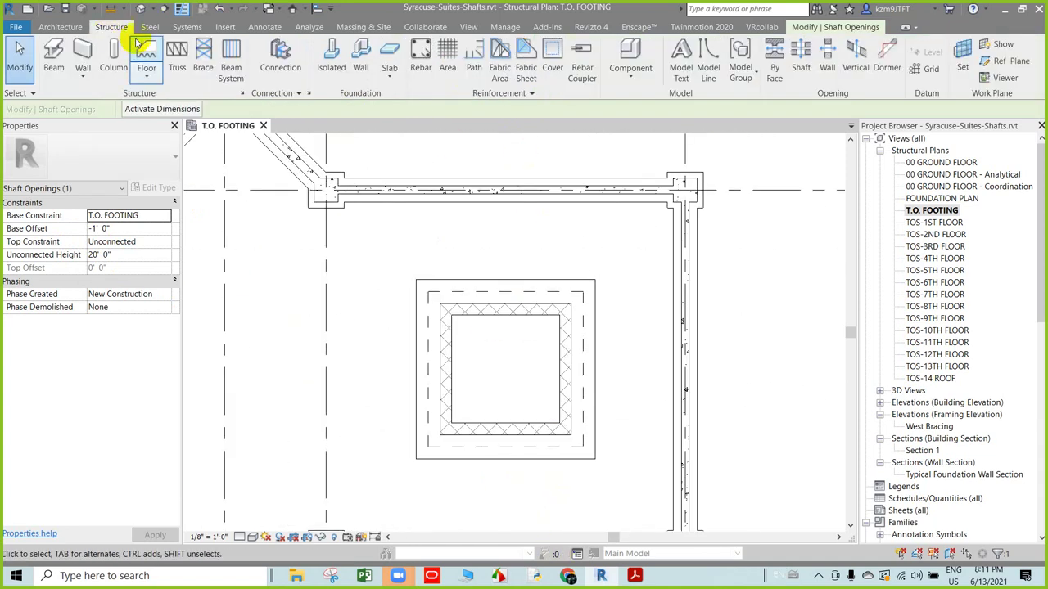
left_click(800, 54)
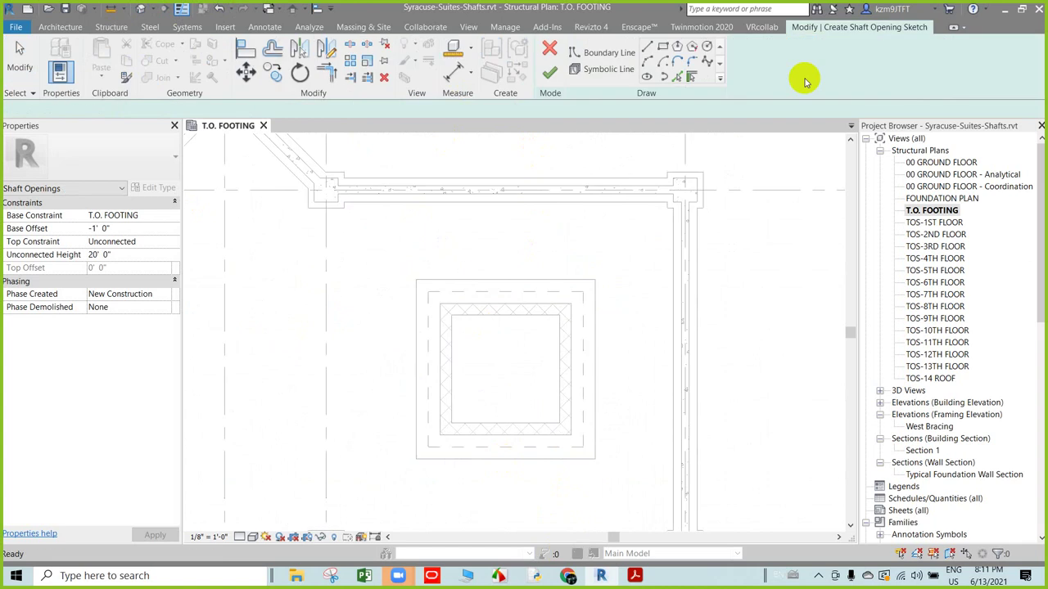
left_click(691, 76)
left_click(501, 304)
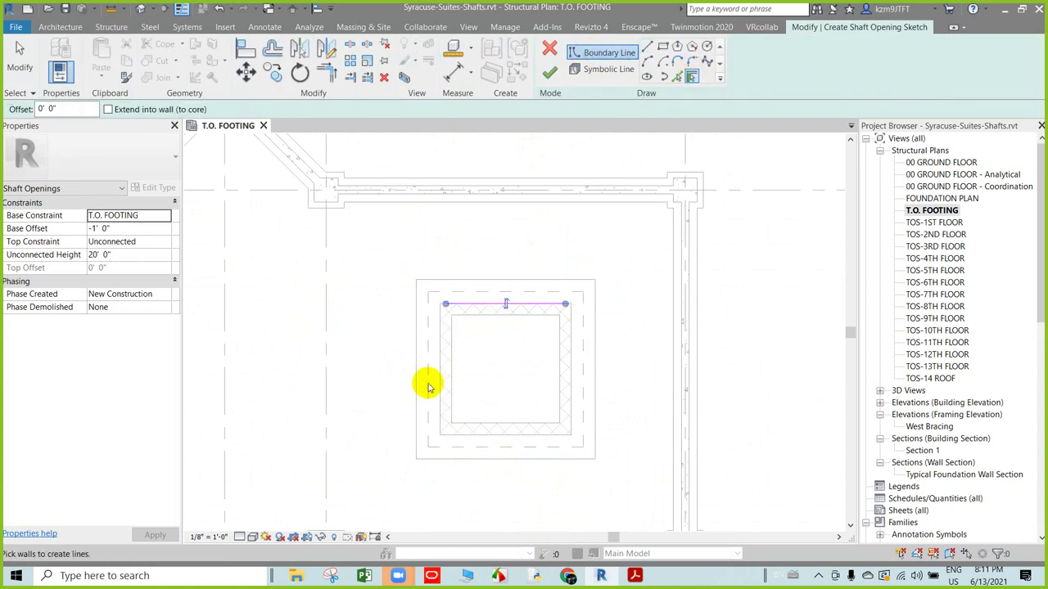
left_click(436, 373)
left_click(489, 438)
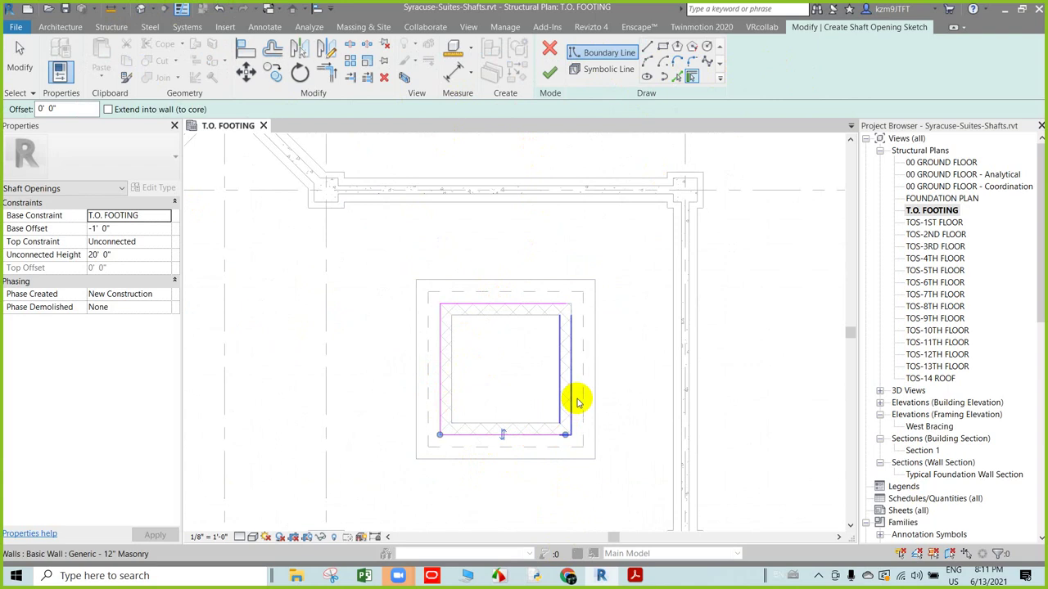
left_click(579, 402)
- Draw two corner-to-corner symbolic-line diagonals forming an X inside the new boundary
left_click(629, 72)
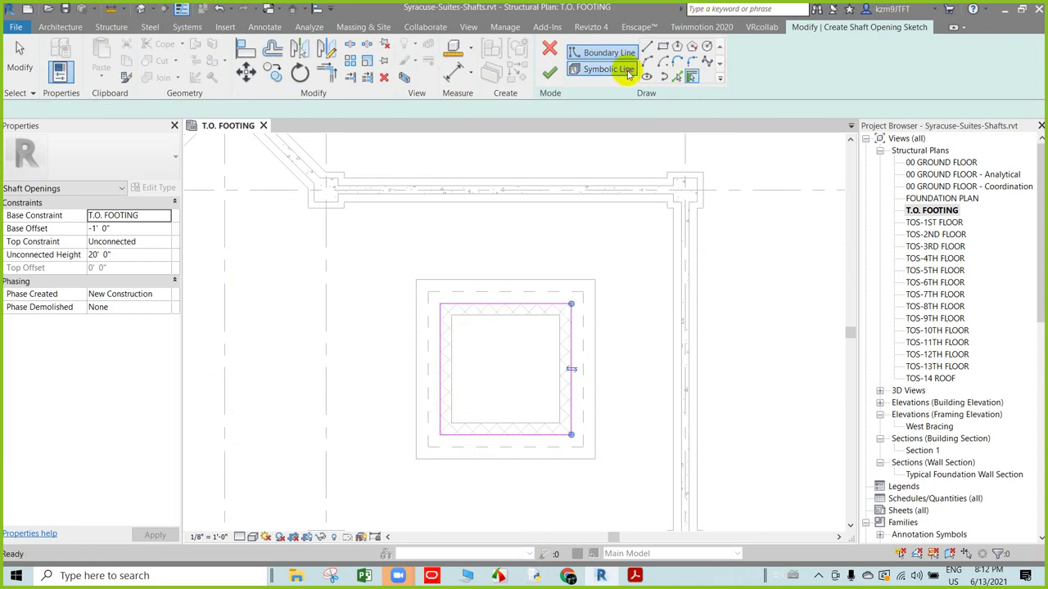
left_click(451, 315)
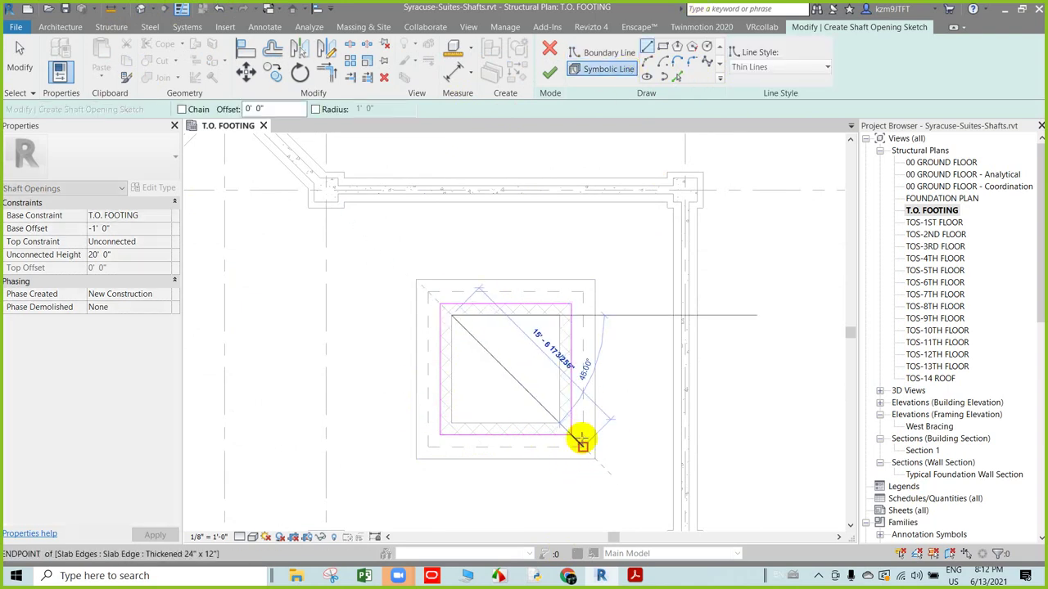
left_click(562, 422)
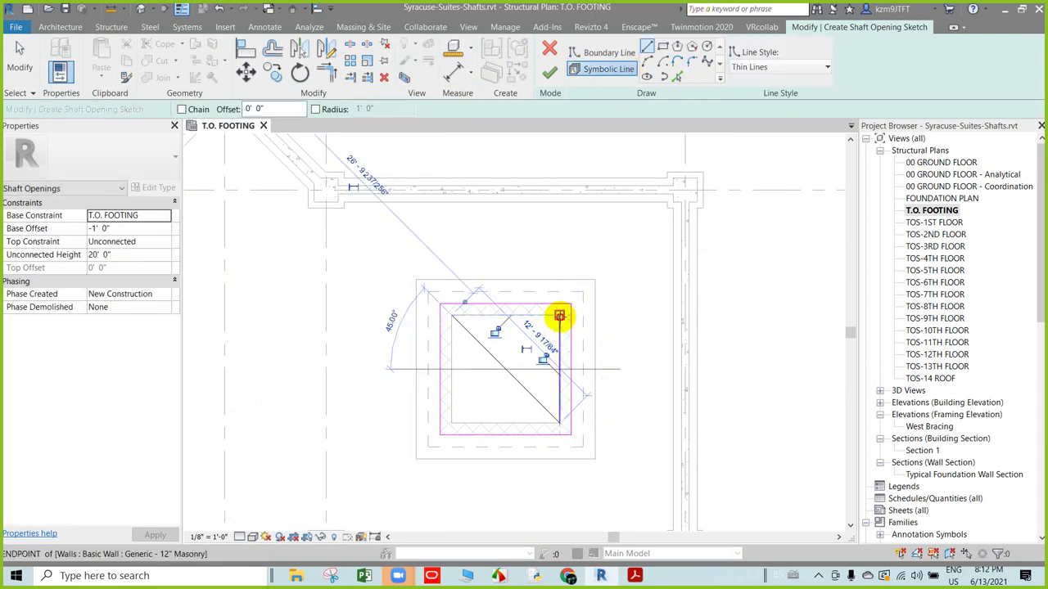
left_click(570, 315)
left_click(456, 422)
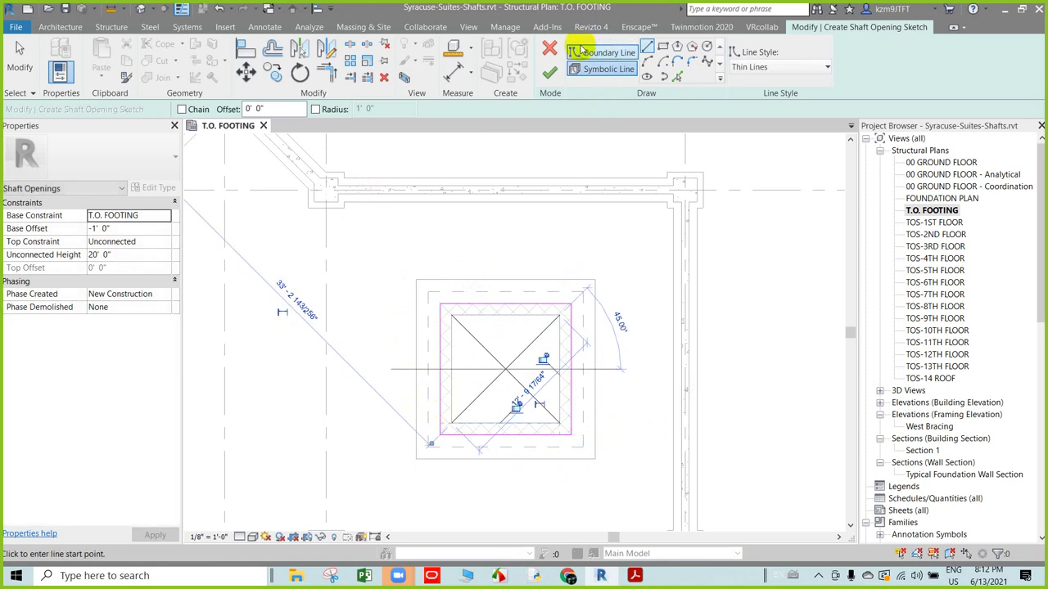
key("Escape")
key("Escape")
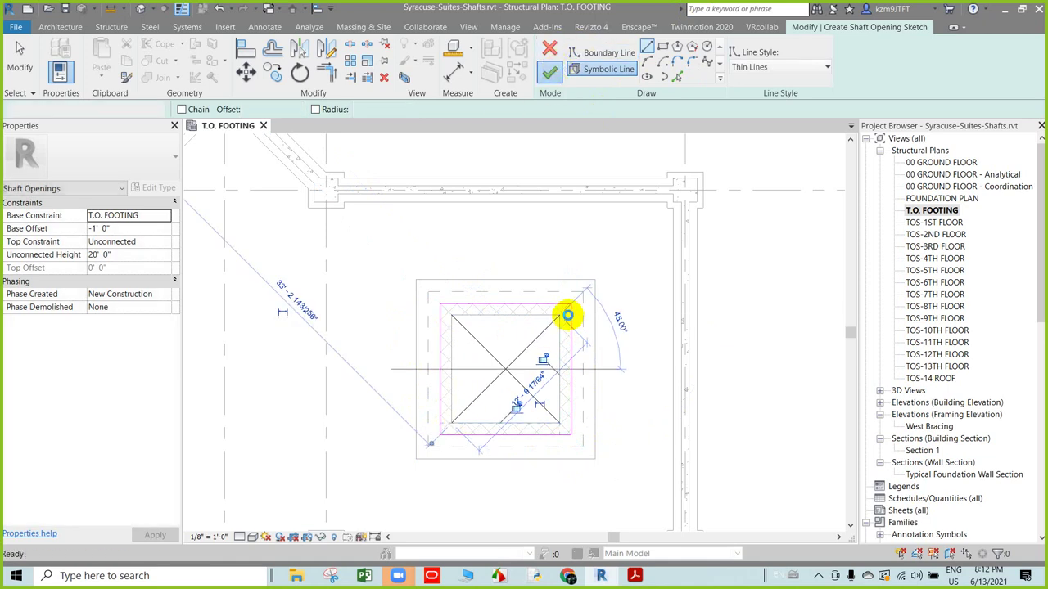
- Bring the Acrobat eBook back to the front to read Task 2
scroll(556, 311, "down", 2)
scroll(553, 368, "down", 3)
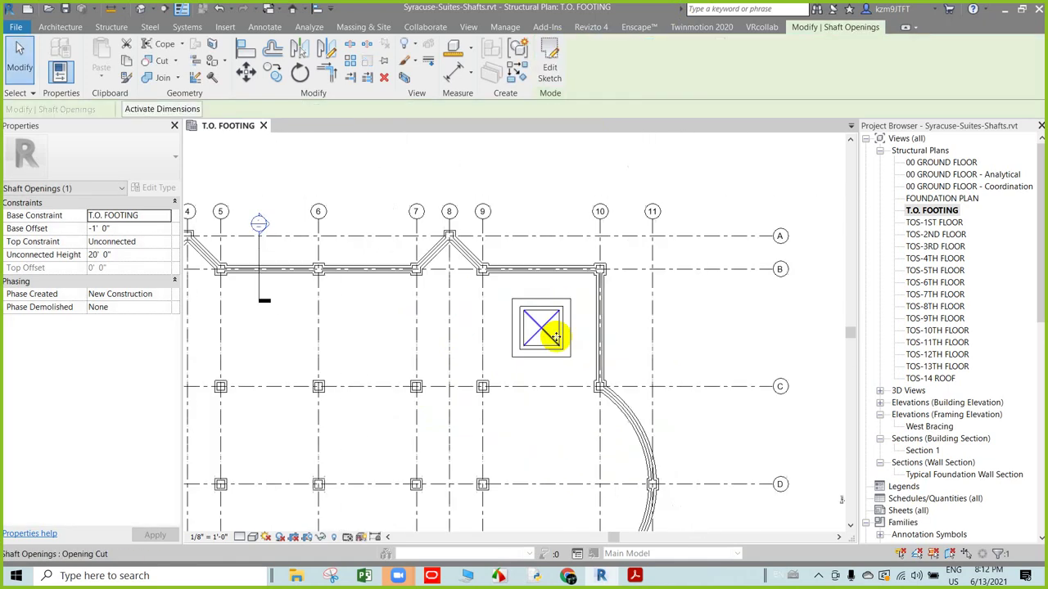
scroll(554, 418, "down", 2)
scroll(577, 344, "up", 2)
scroll(562, 379, "up", 2)
scroll(544, 238, "up", 1)
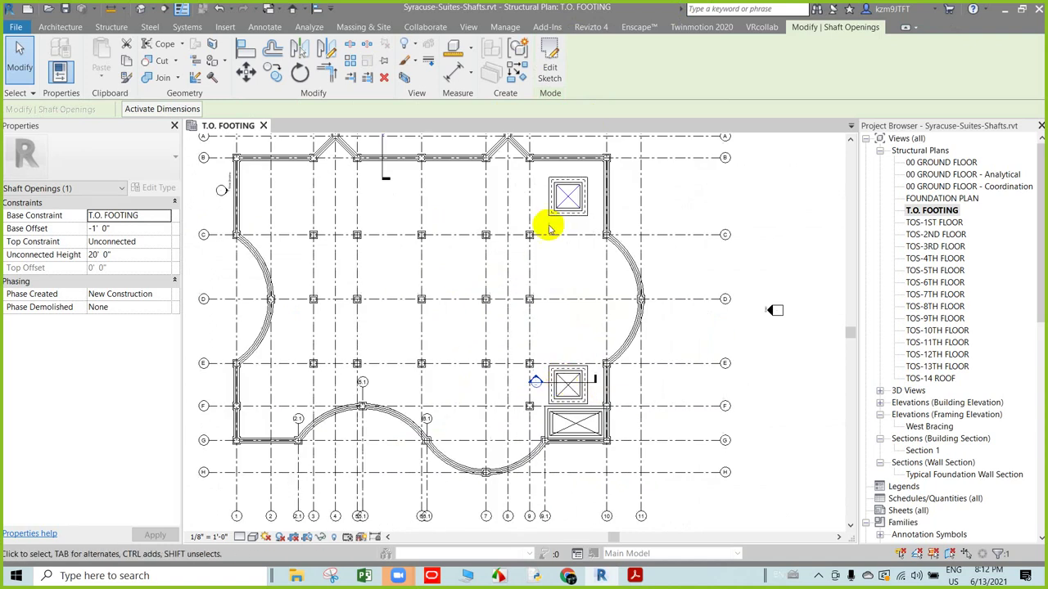
scroll(543, 227, "up", 2)
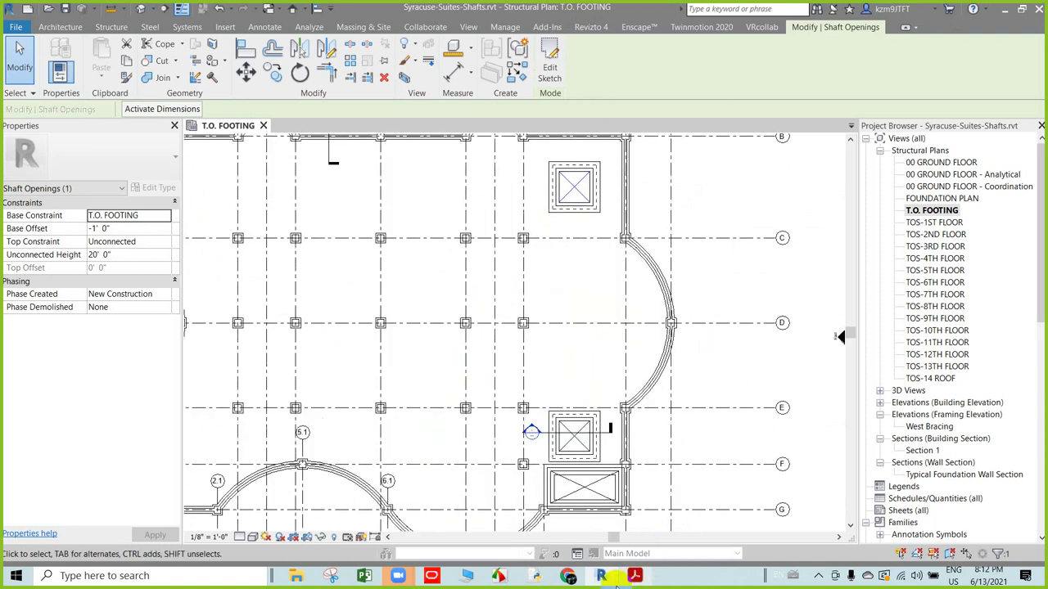
left_click(635, 577)
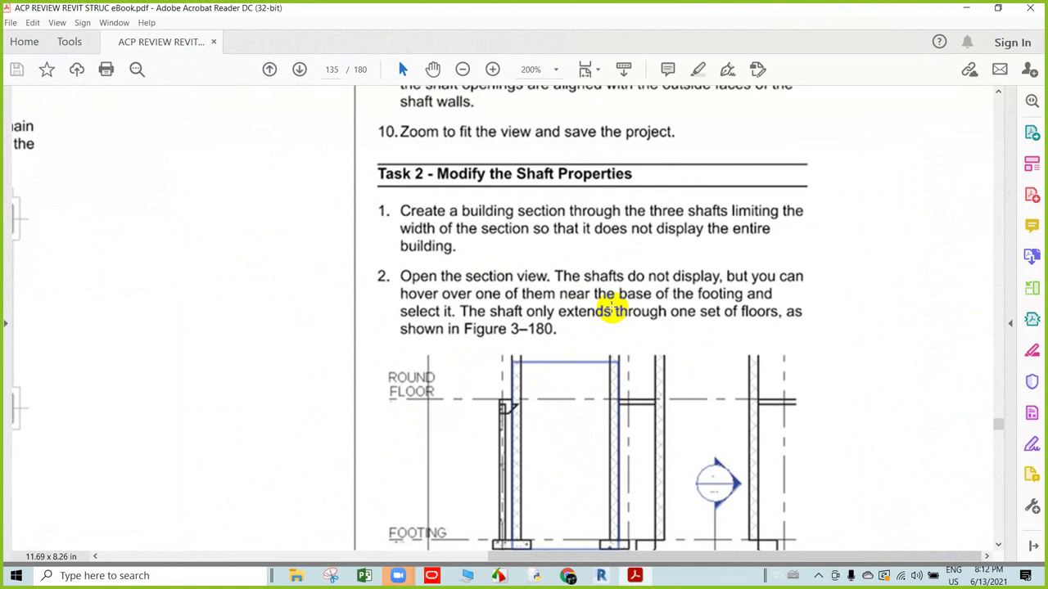
scroll(553, 205, "down", 2)
scroll(523, 327, "down", 1)
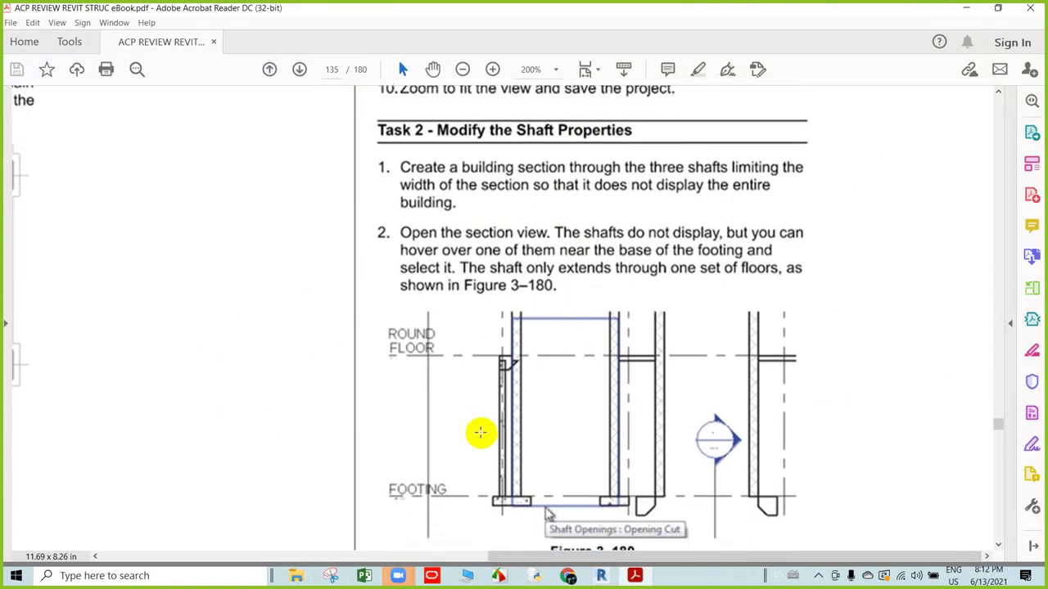
scroll(481, 433, "down", 1)
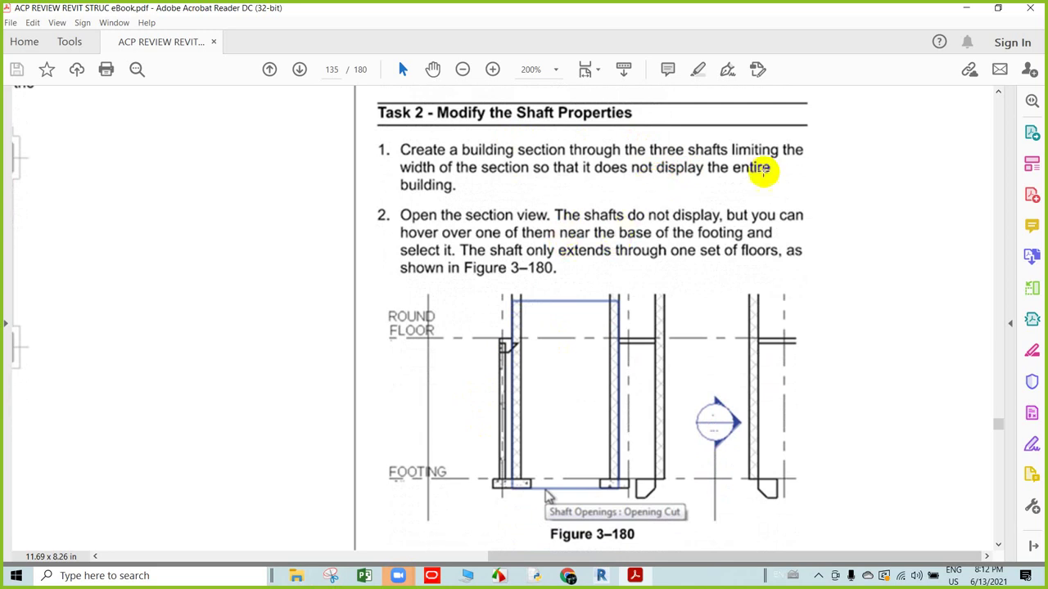
scroll(735, 396, "down", 1)
scroll(738, 390, "down", 1)
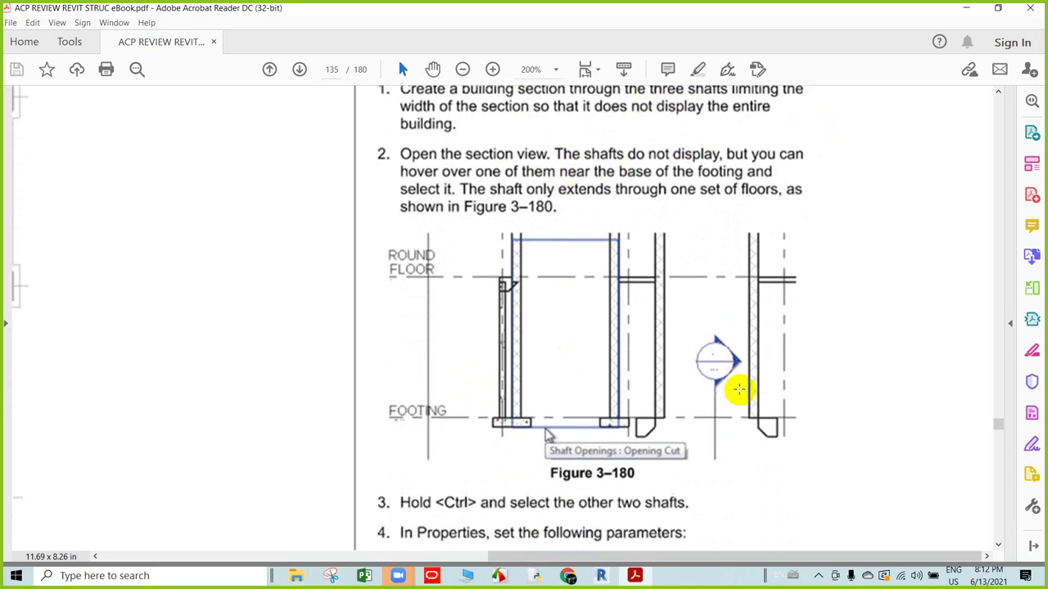
scroll(737, 391, "up", 1)
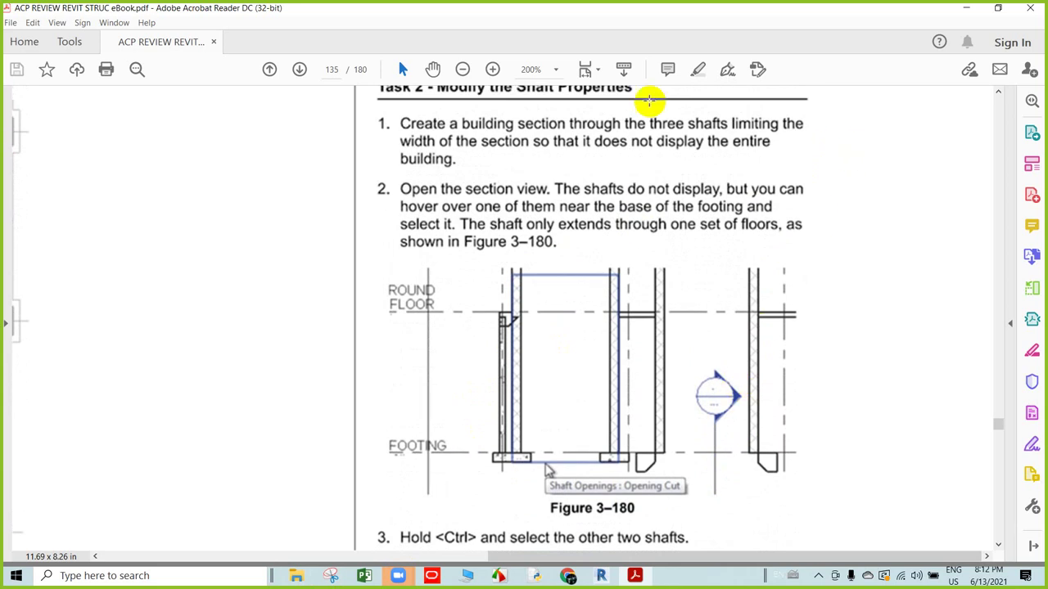
scroll(627, 381, "down", 1)
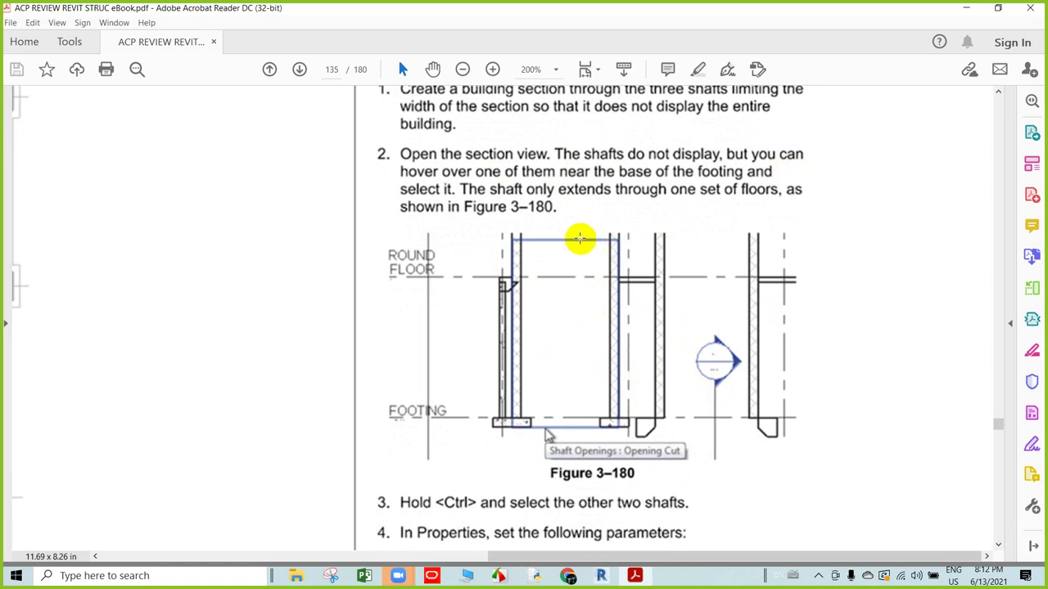
scroll(565, 320, "down", 1)
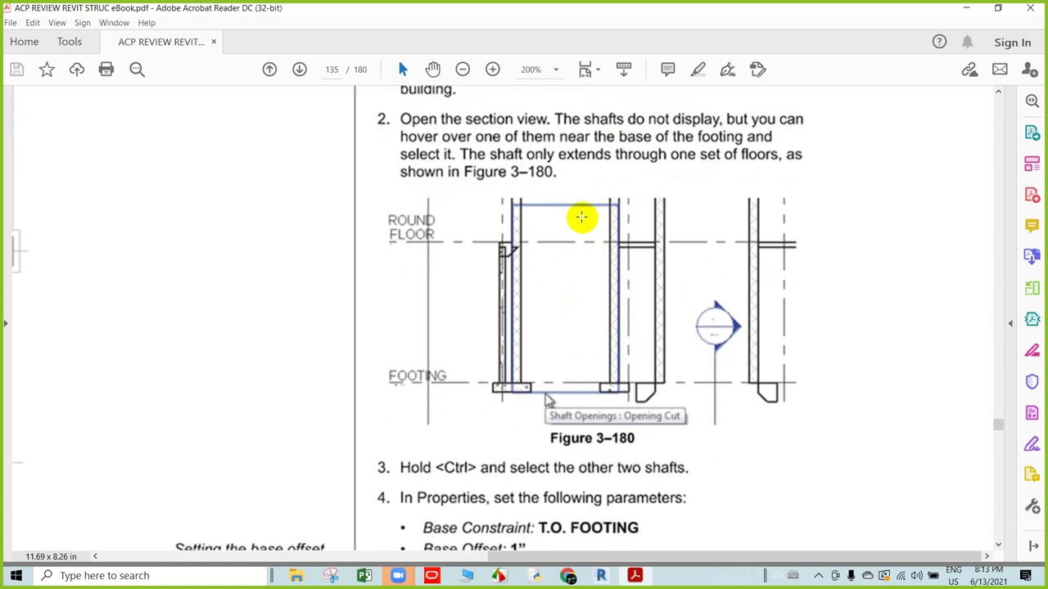
scroll(669, 432, "down", 1)
scroll(664, 428, "down", 1)
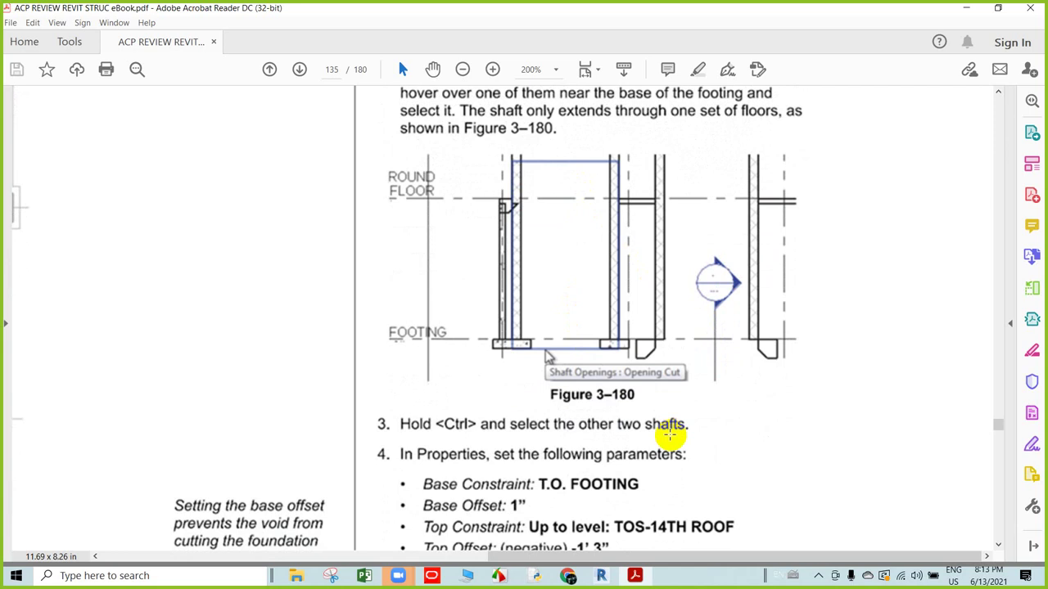
scroll(667, 433, "down", 1)
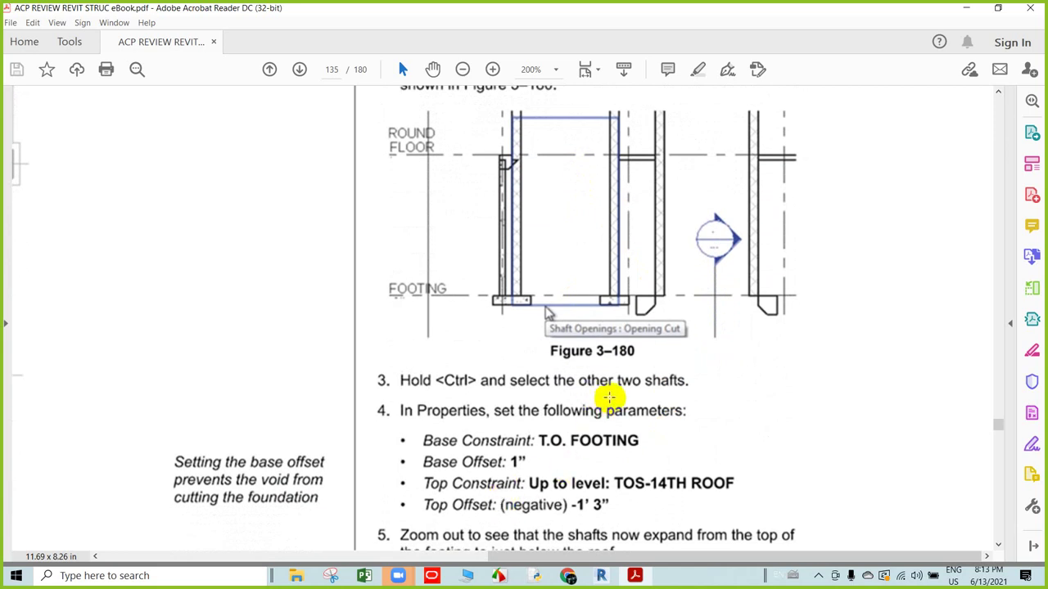
scroll(610, 403, "down", 1)
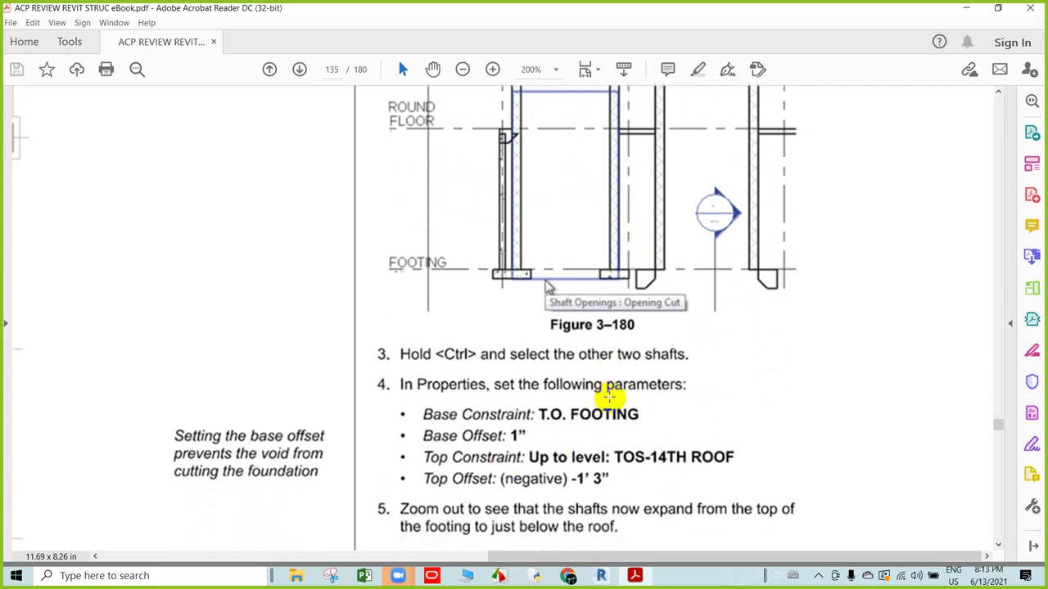
scroll(530, 419, "down", 1)
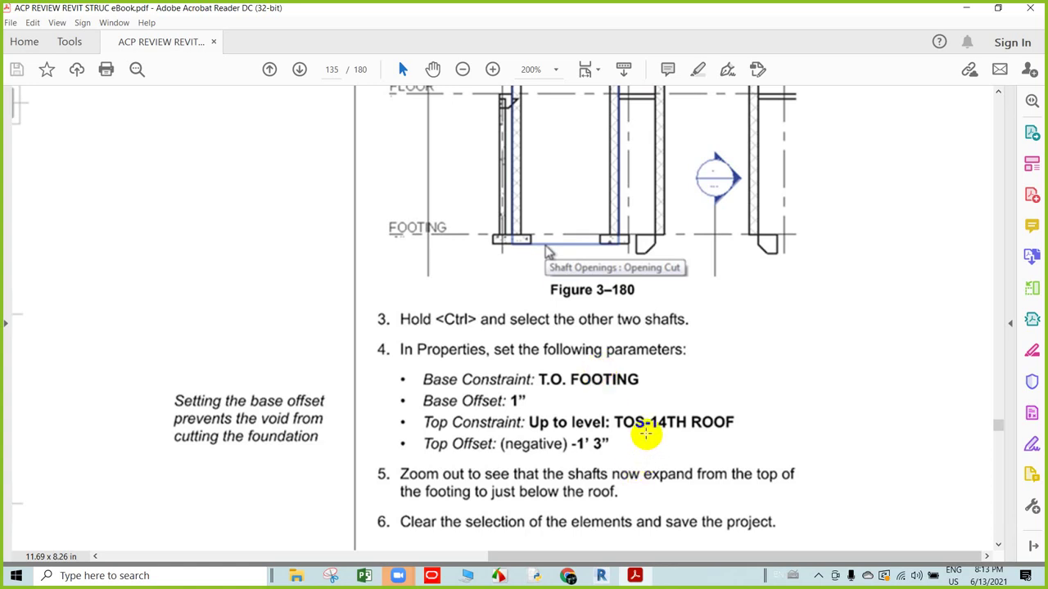
scroll(714, 422, "down", 1)
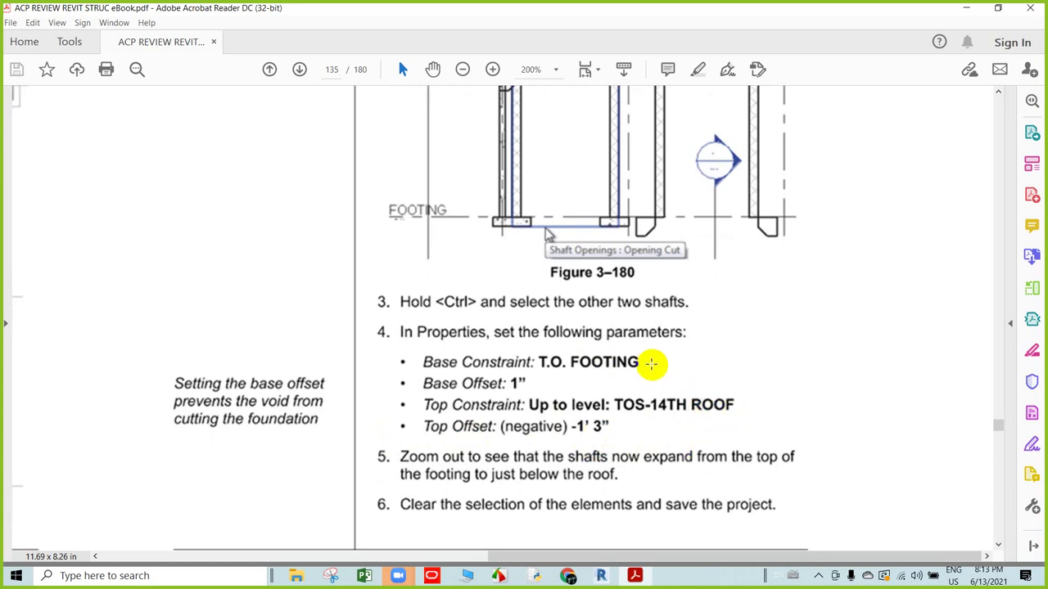
scroll(651, 363, "down", 1)
scroll(660, 409, "down", 1)
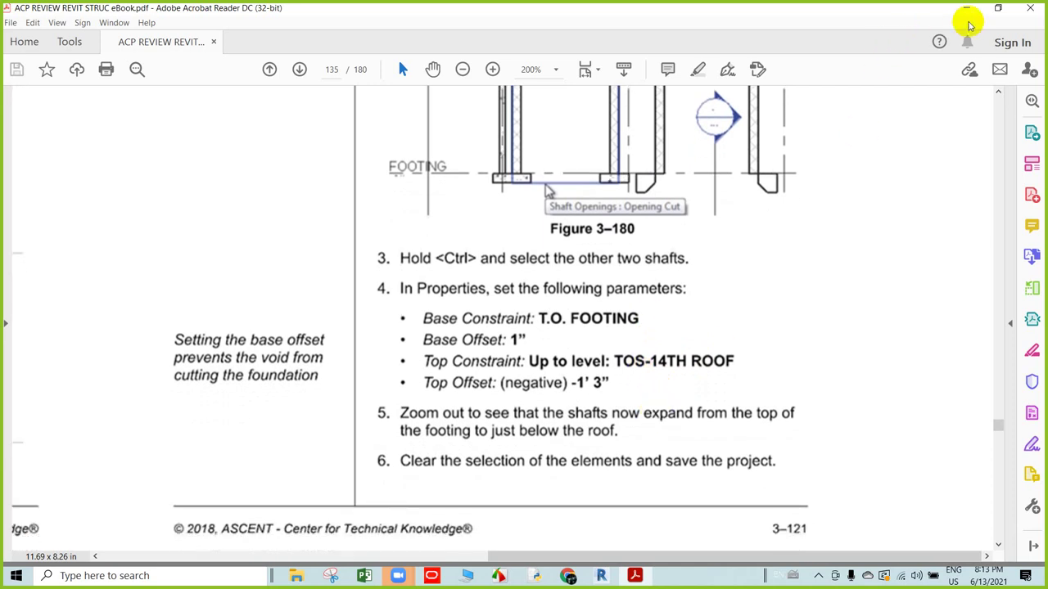
- Minimize the ebook and return to Revit's T.O. FOOTING plan near the shafts
left_click(966, 8)
scroll(689, 206, "down", 1)
scroll(689, 206, "down", 1)
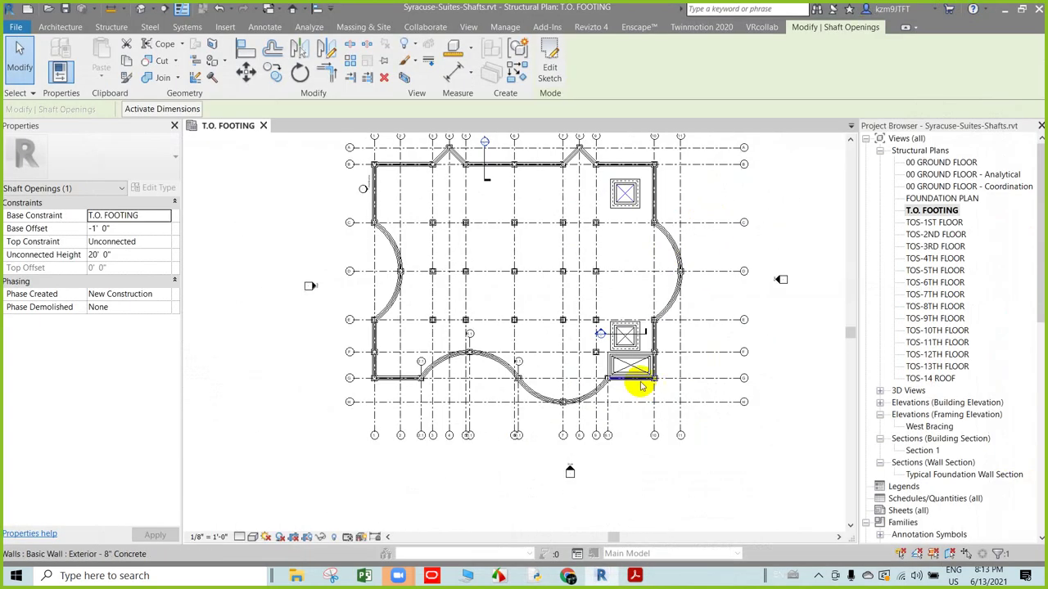
scroll(633, 379, "down", 1)
scroll(570, 395, "up", 3)
scroll(584, 386, "up", 1)
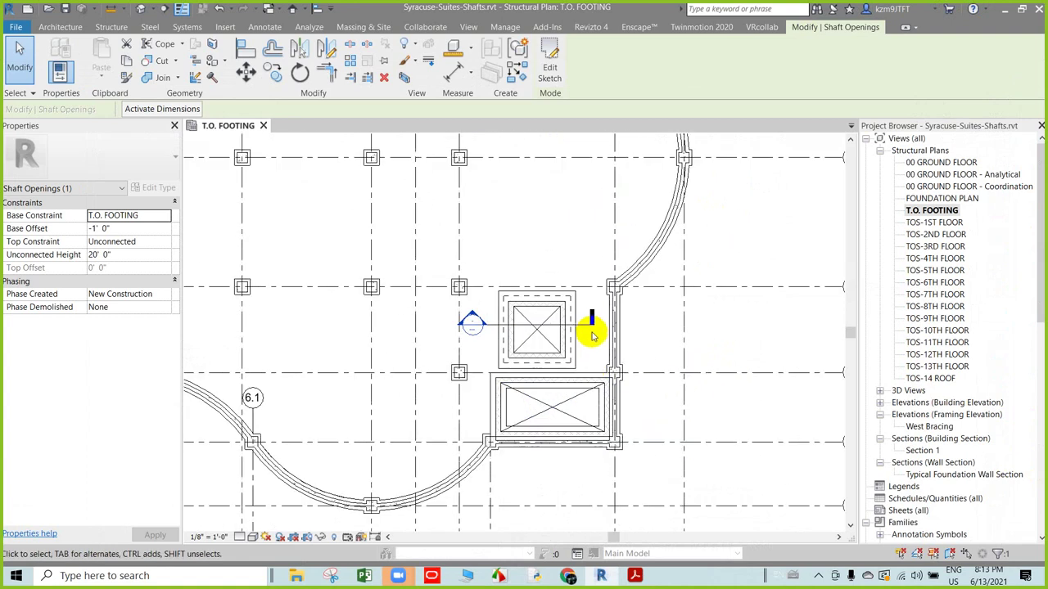
- Rotate the Section 1 line 90° so it runs vertically through the shafts
left_click(591, 326)
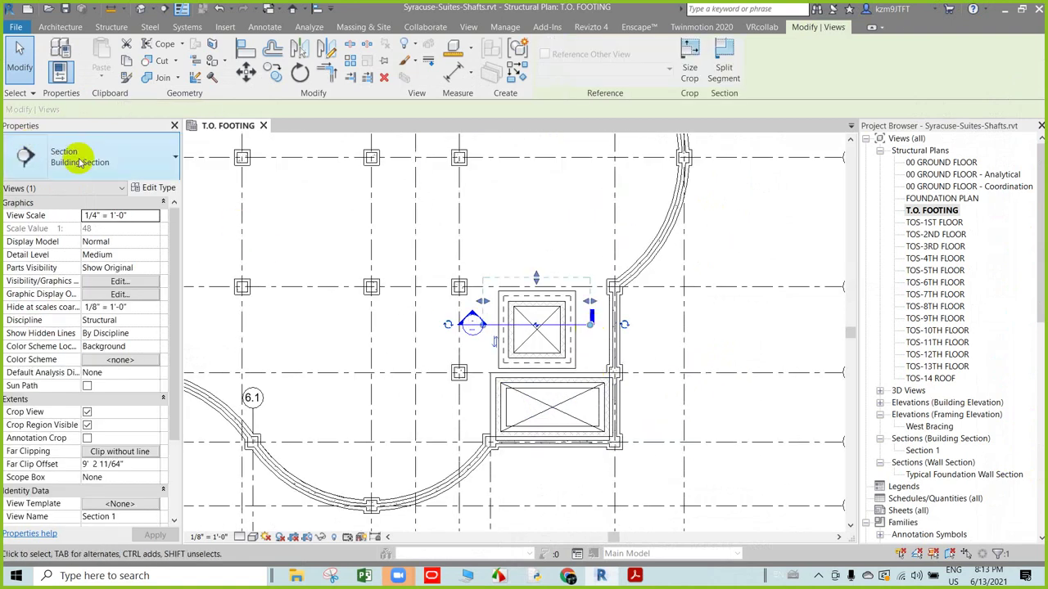
left_click(299, 72)
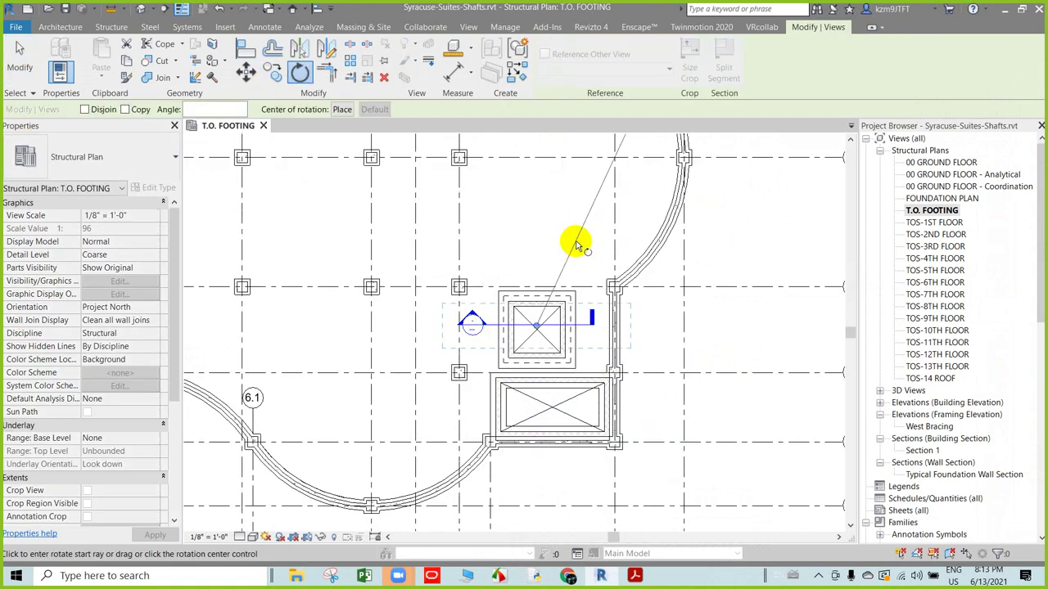
left_click(534, 223)
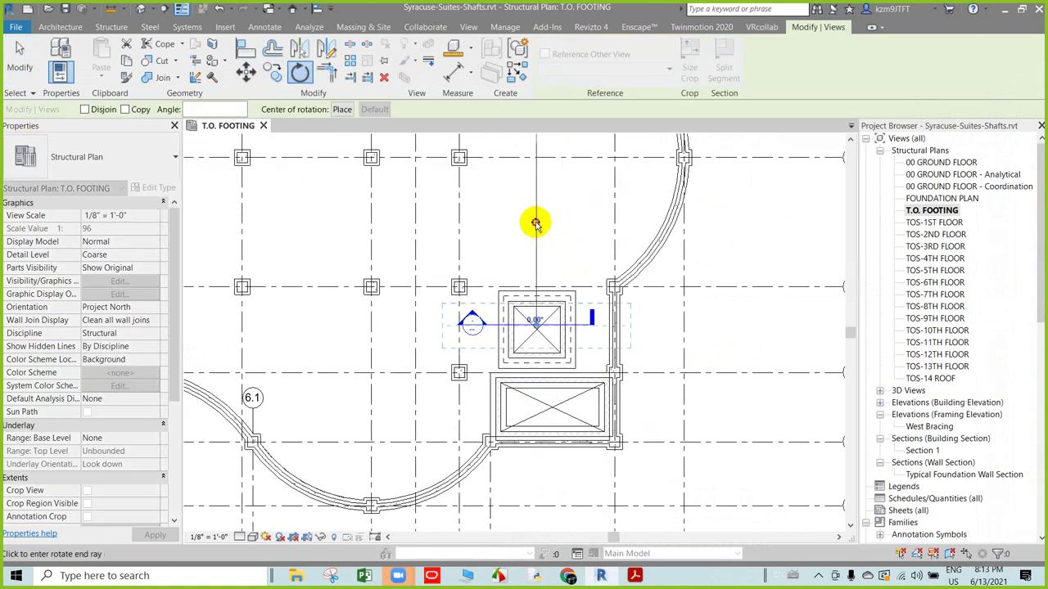
left_click(741, 324)
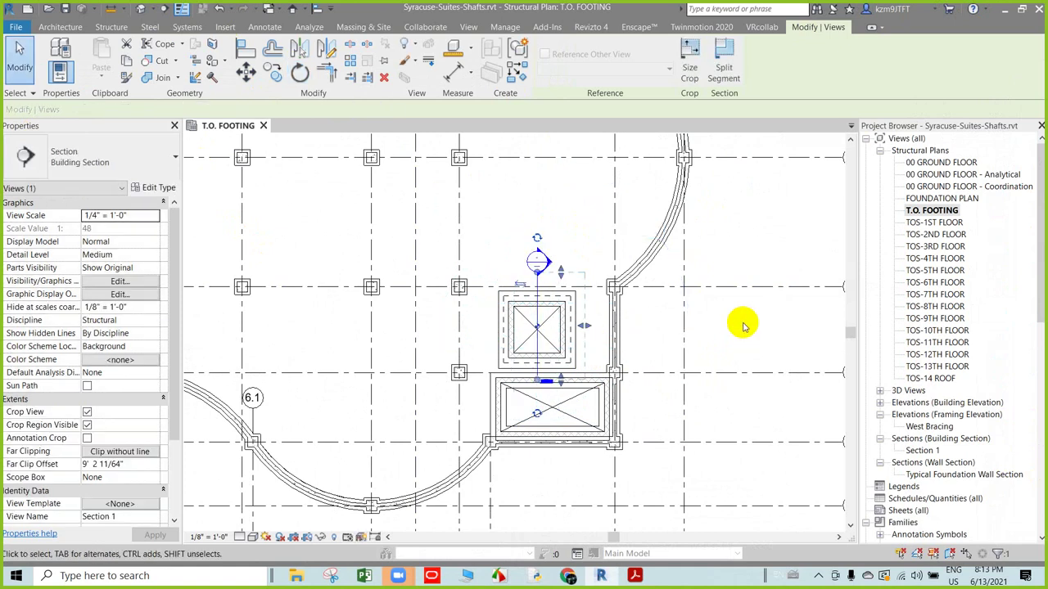
- Extend the section line down past the lower shaft opening
left_click_drag(536, 382, 537, 458)
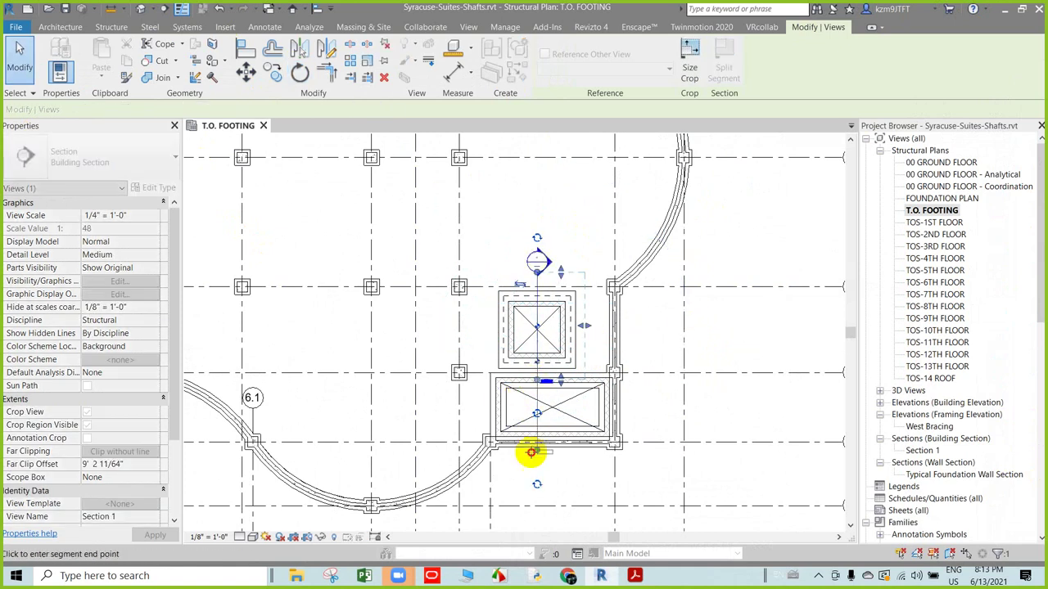
left_click_drag(568, 367, 554, 455)
scroll(554, 455, "down", 3)
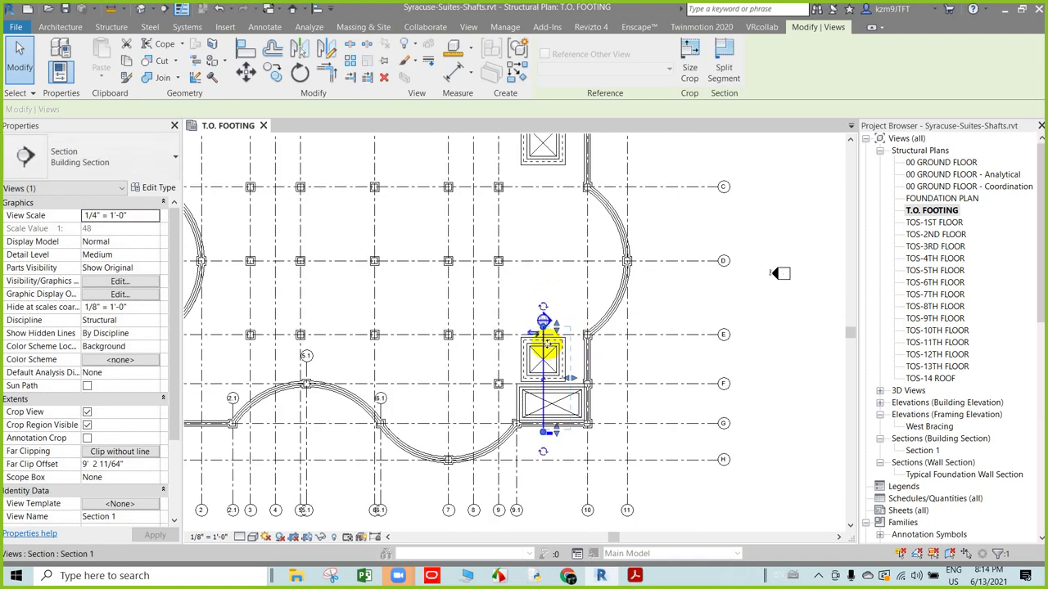
right_click(569, 372)
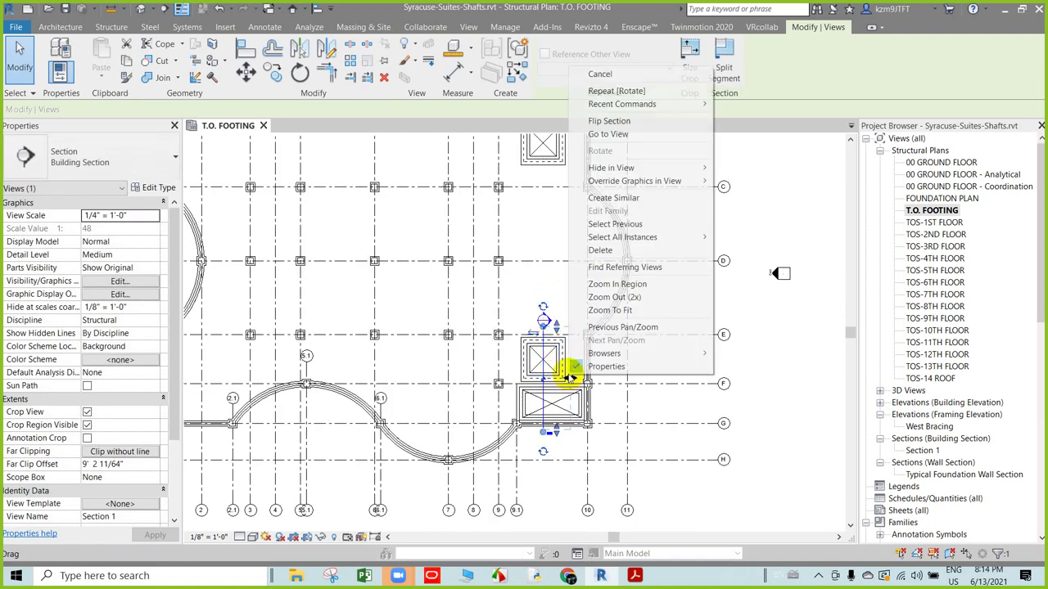
- Open the Section 1 view and raise the top of its crop region
left_click(617, 137)
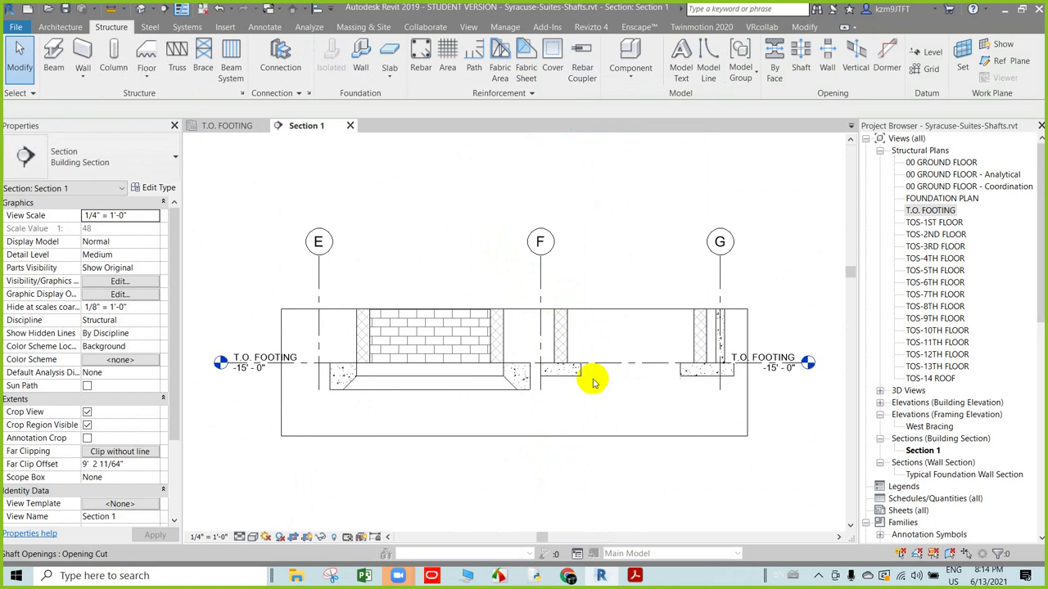
scroll(462, 431, "up", 1)
scroll(462, 432, "down", 2)
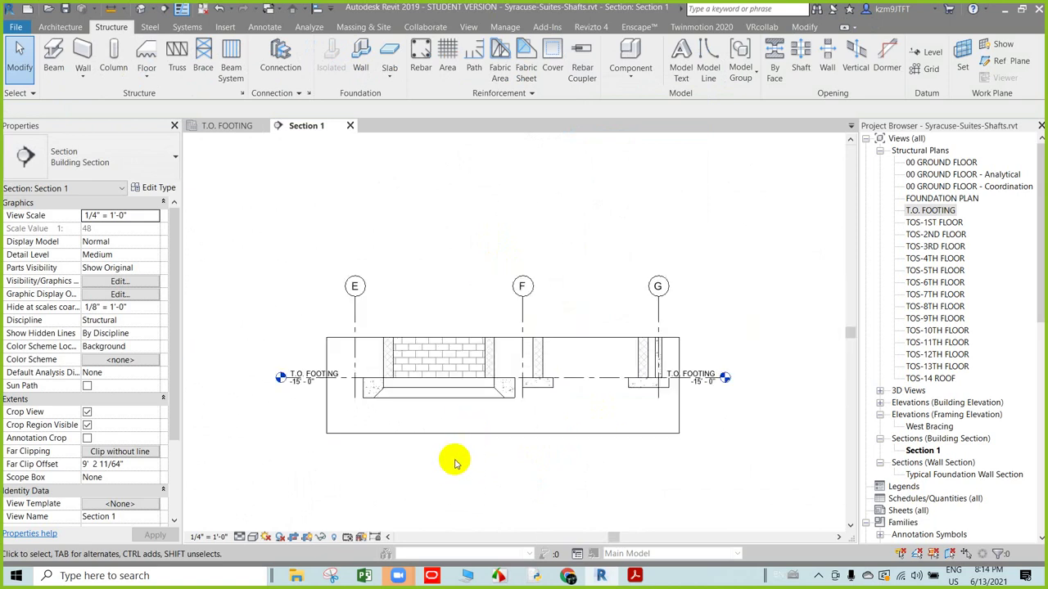
left_click(473, 433)
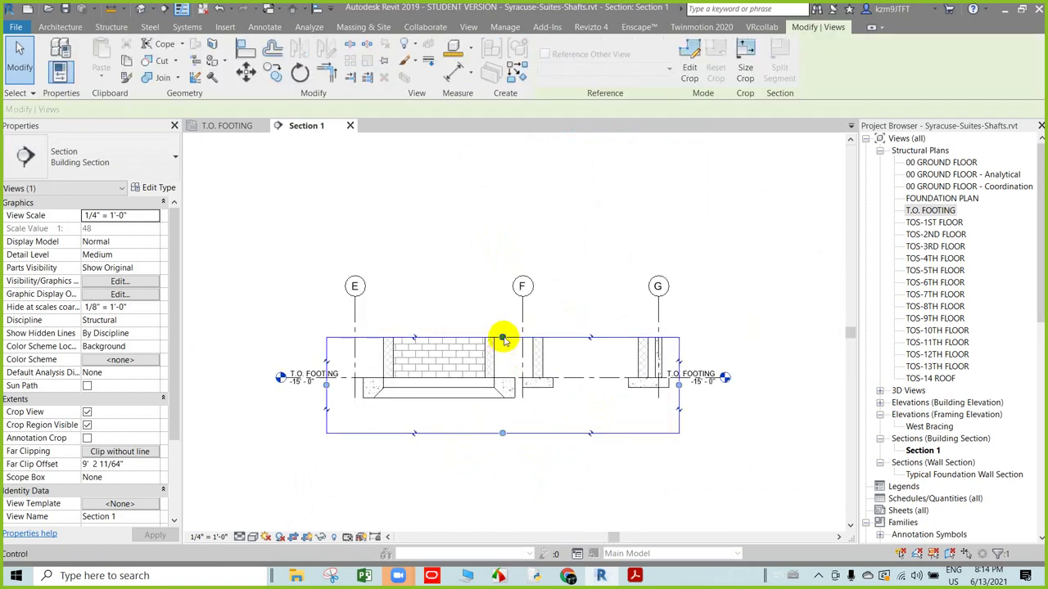
left_click_drag(501, 337, 502, 145)
scroll(517, 421, "down", 1)
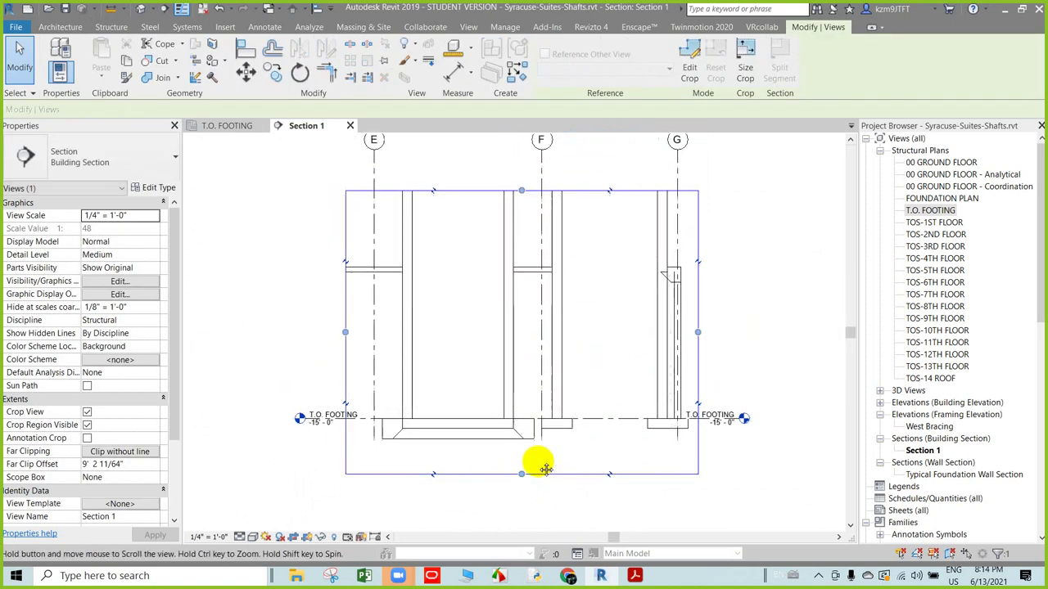
left_click(602, 452)
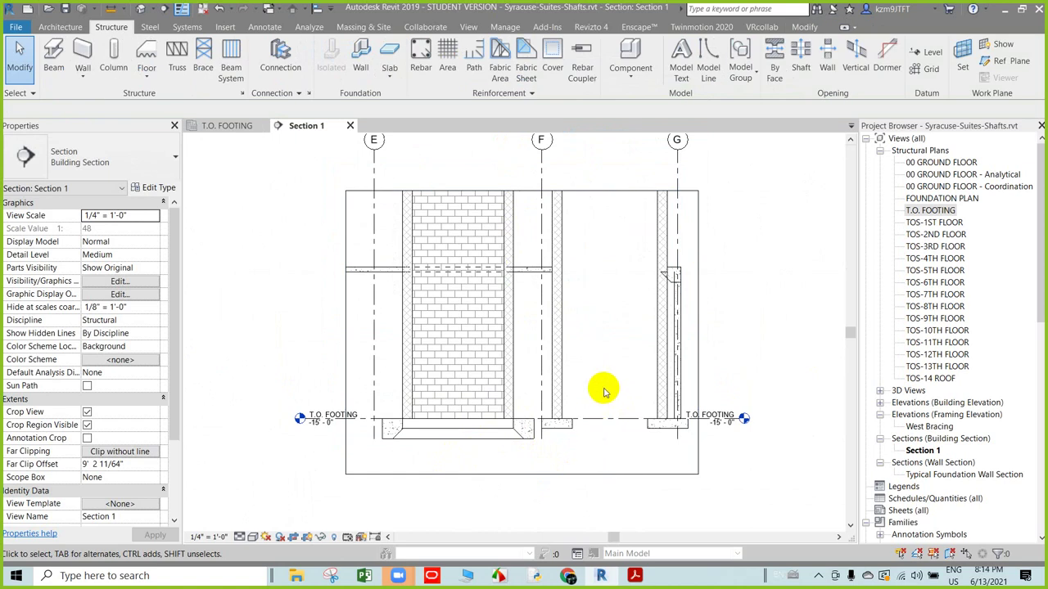
scroll(445, 410, "up", 2)
scroll(451, 401, "up", 1)
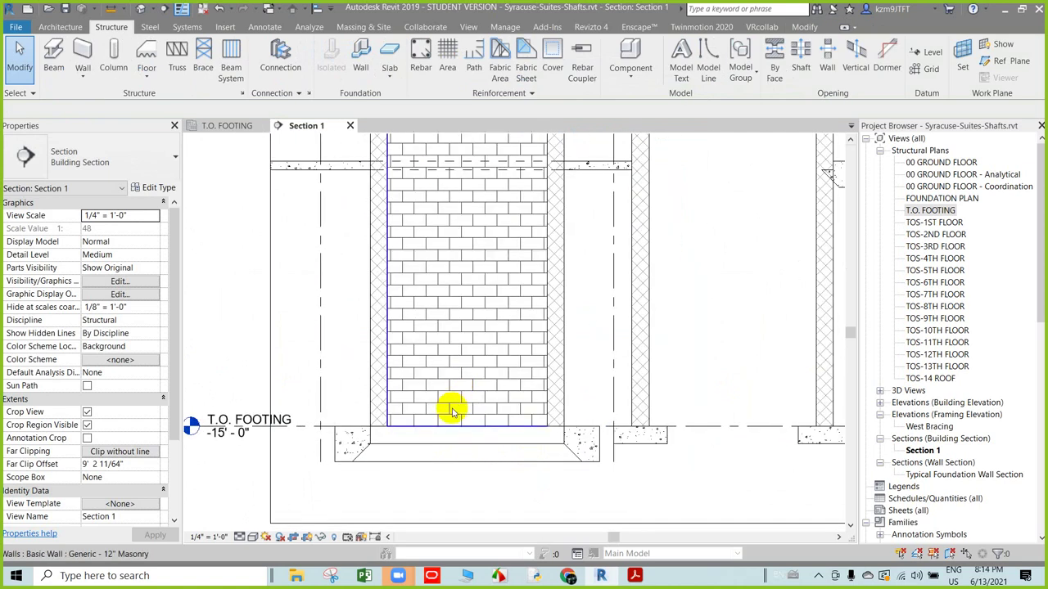
- Check the brick wall, then raise the crop top further to show TOS-1ST FLOOR
left_click(451, 418)
scroll(446, 415, "down", 2)
scroll(446, 415, "down", 2)
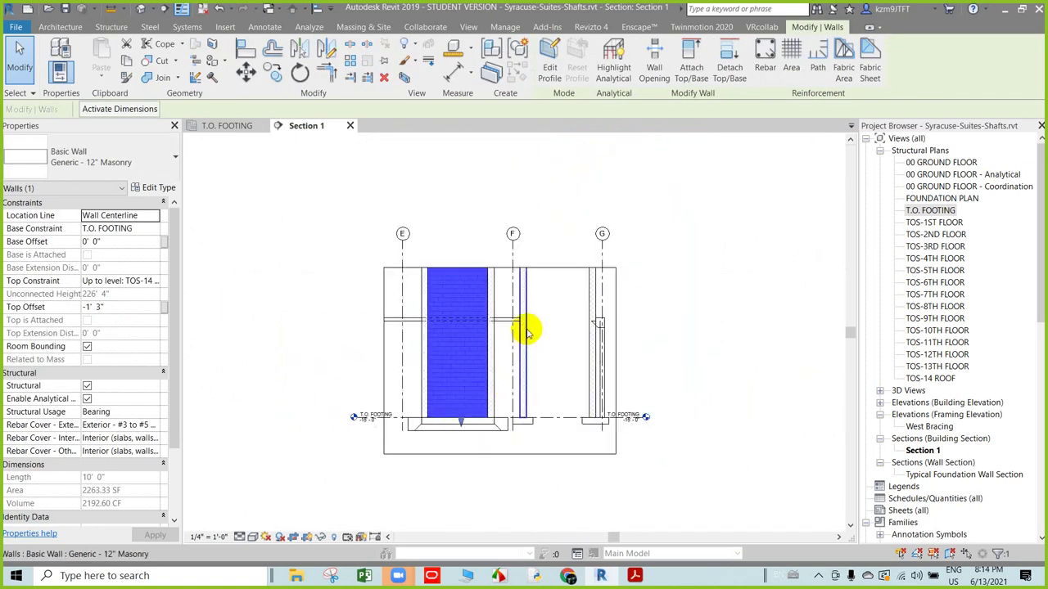
left_click(547, 268)
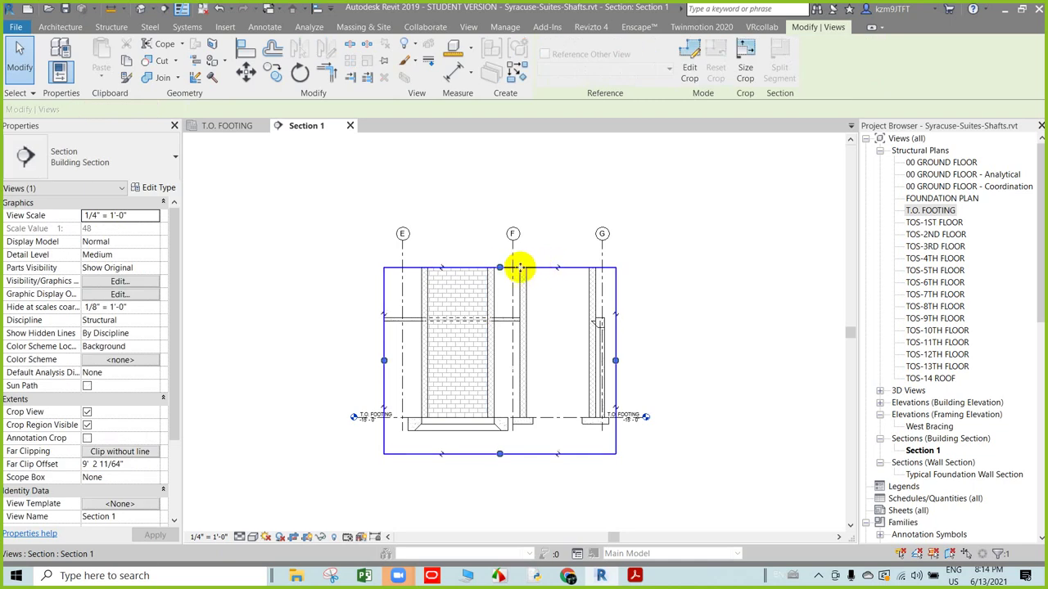
left_click_drag(499, 267, 500, 215)
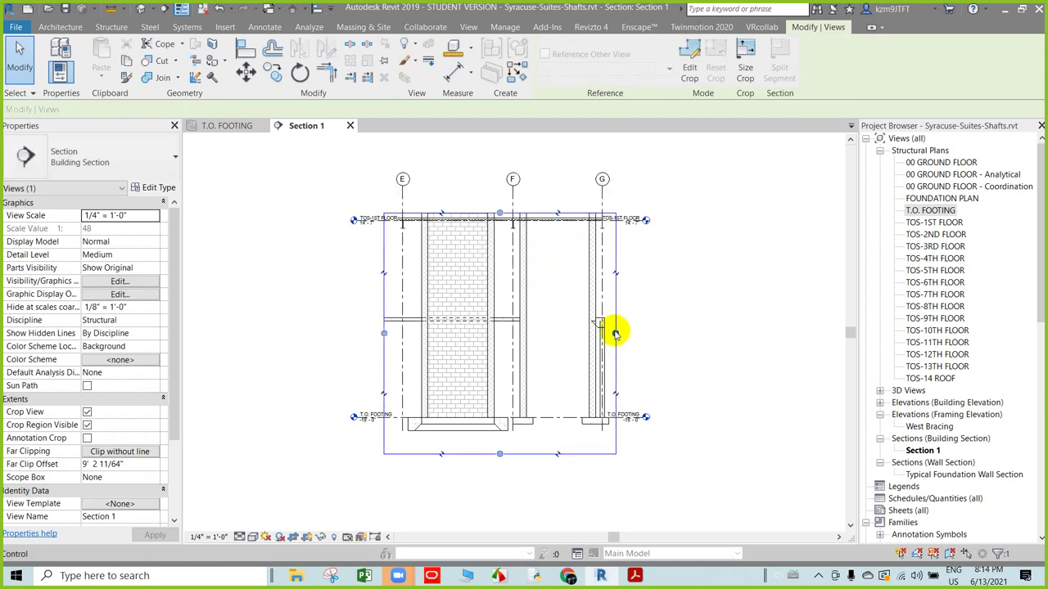
scroll(540, 434, "up", 2)
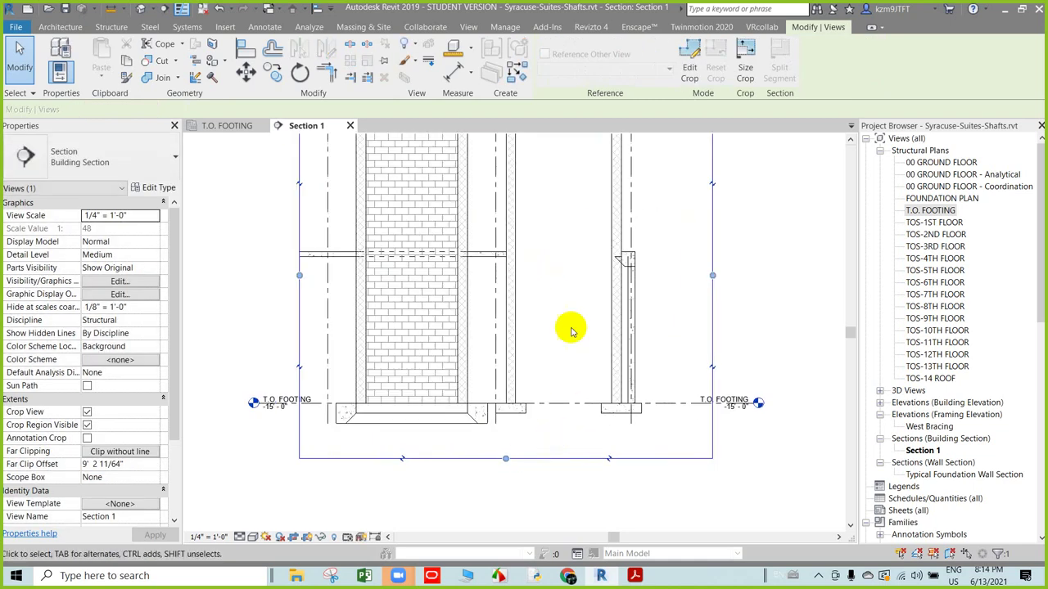
- Move the shaft opening sideways so it sits over the brick wall
left_click(564, 413)
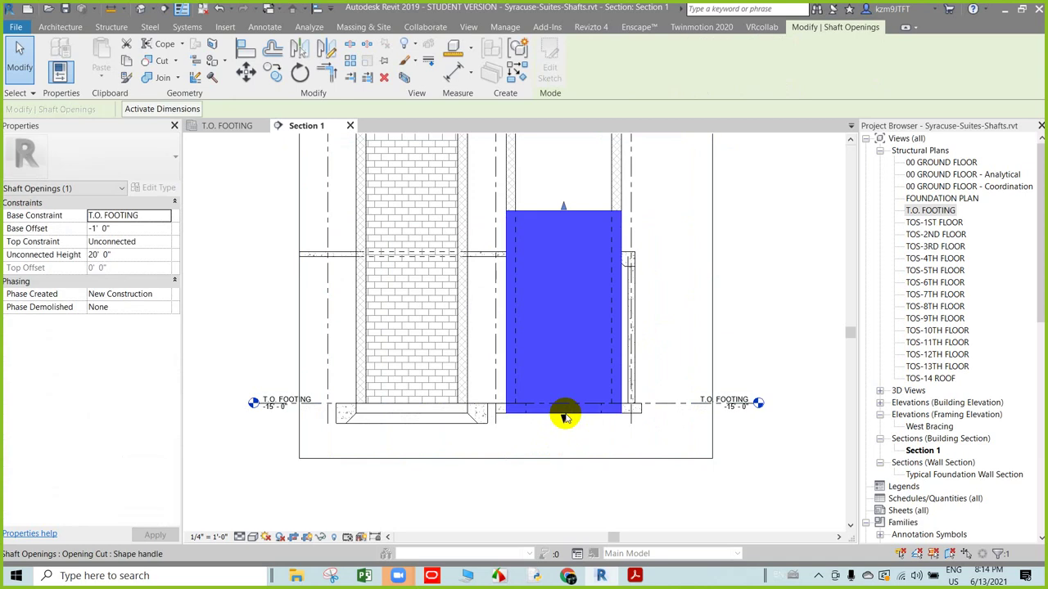
left_click_drag(564, 417, 411, 413)
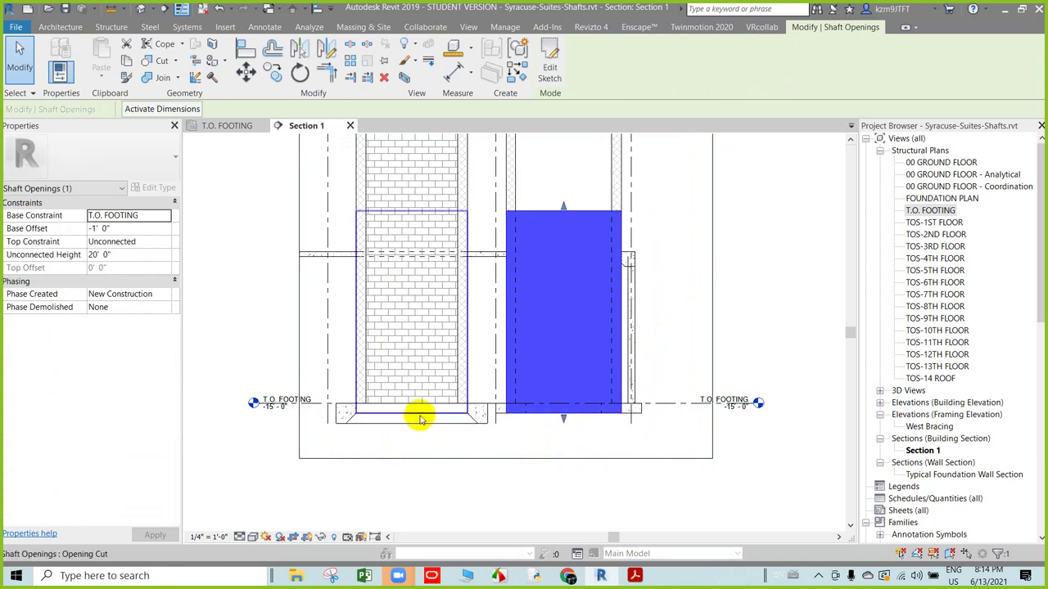
scroll(411, 413, "up", 2)
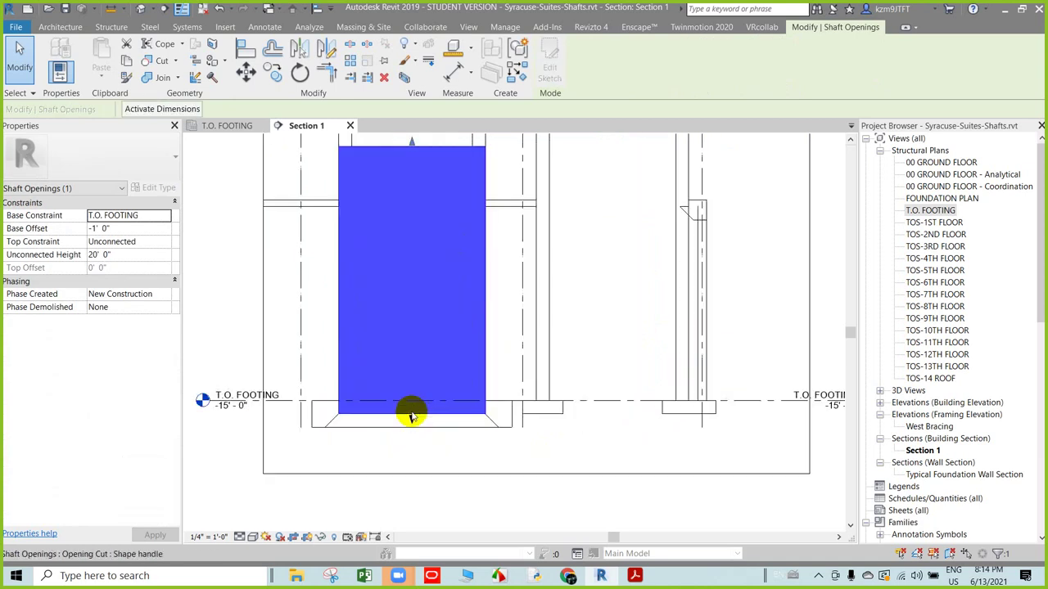
scroll(409, 450, "up", 1)
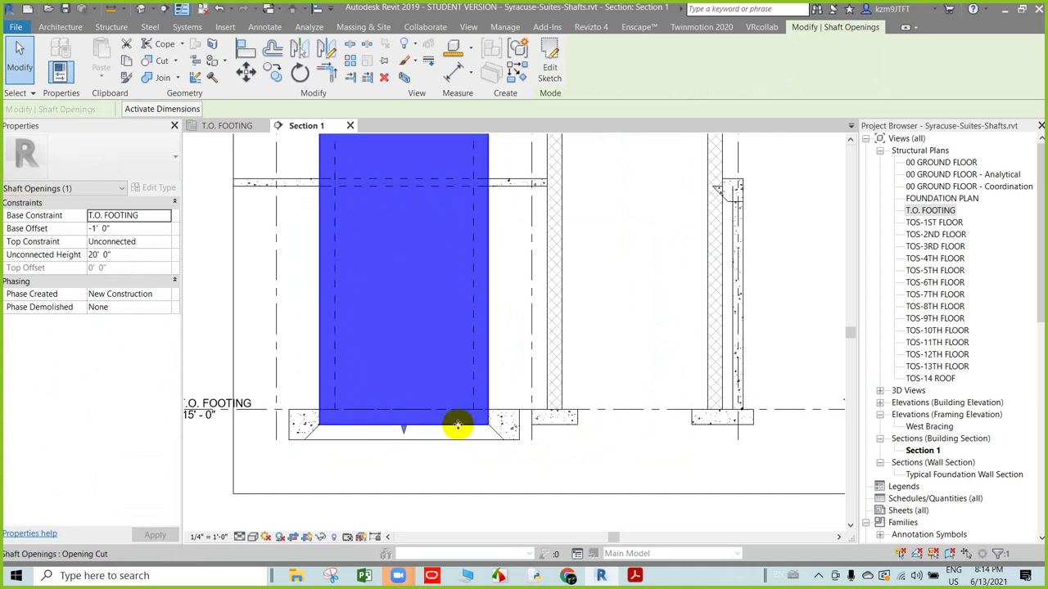
scroll(444, 423, "down", 3)
scroll(450, 417, "down", 2)
- Widen the section's crop region to both sides to show both shaft openings
left_click(532, 384)
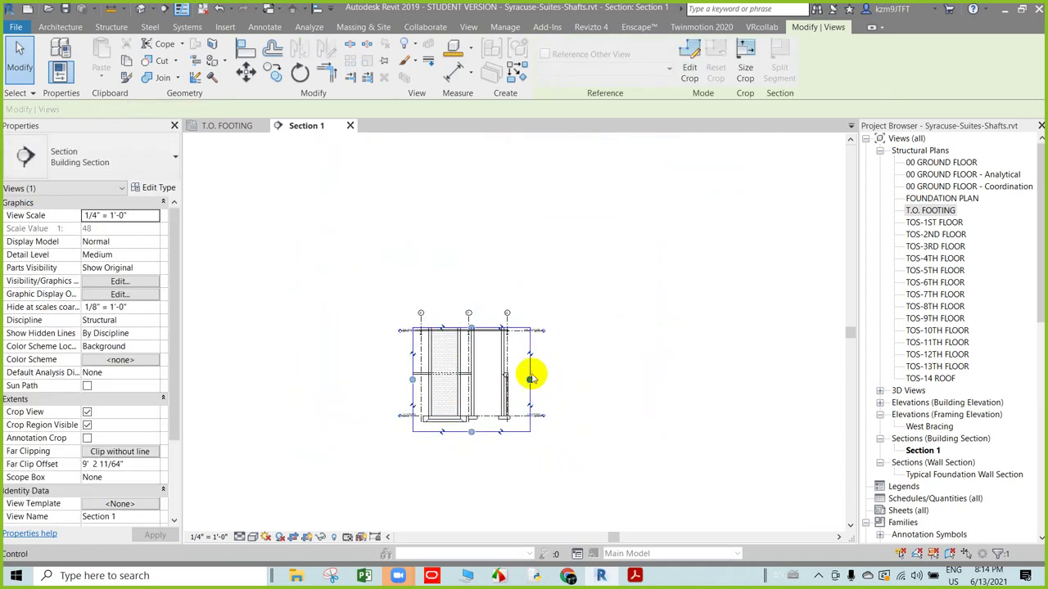
left_click_drag(532, 378, 786, 381)
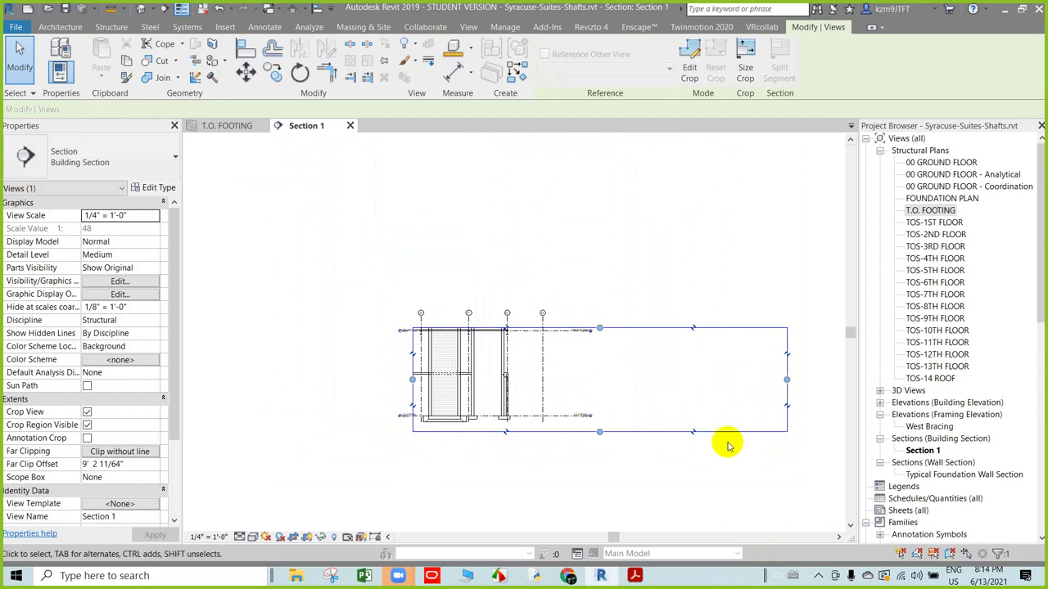
left_click_drag(786, 379, 571, 379)
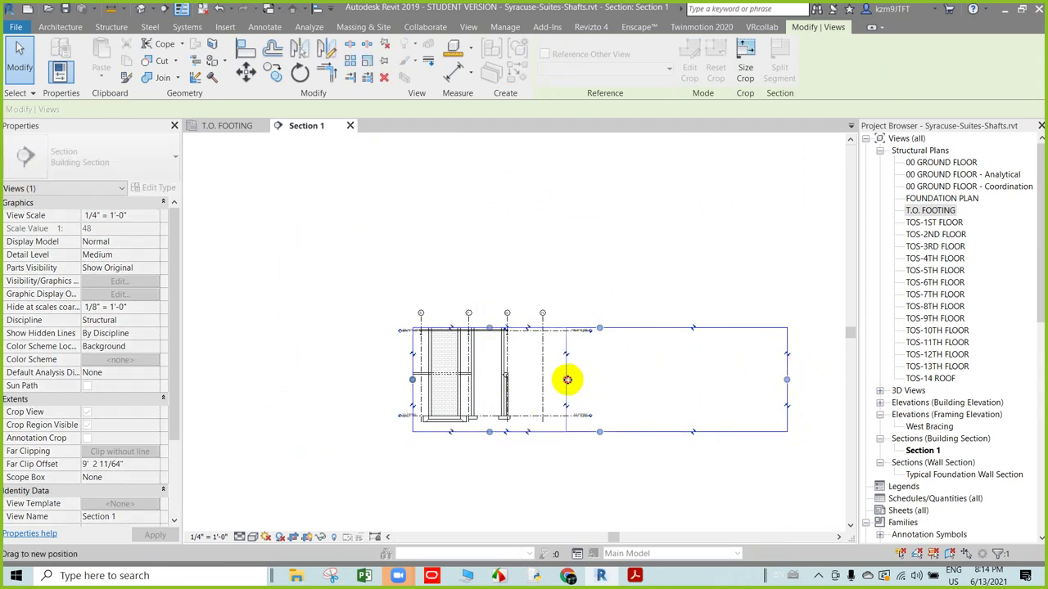
left_click_drag(412, 379, 214, 379)
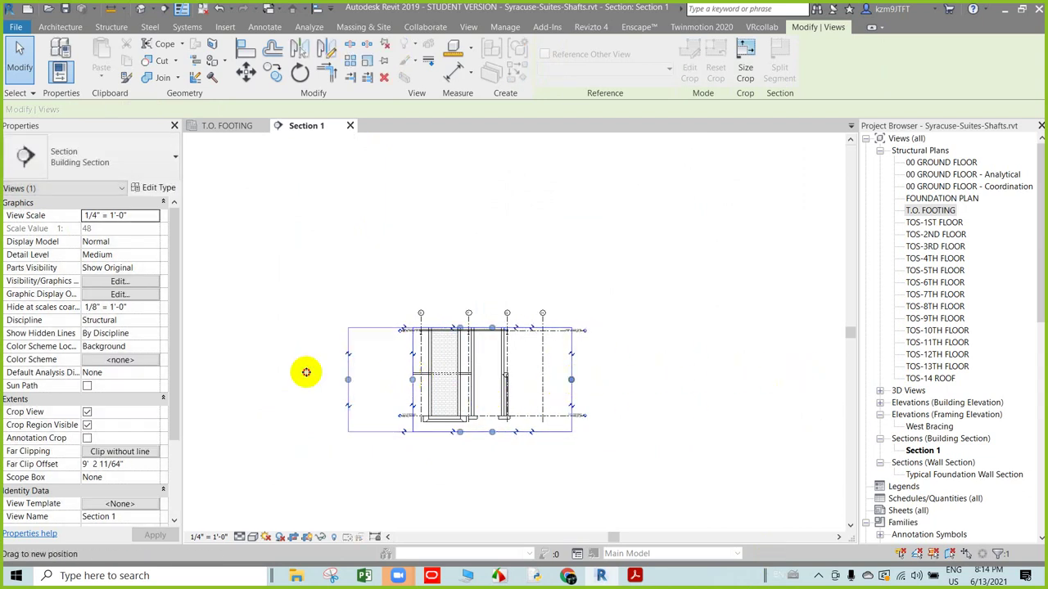
middle_click_drag(291, 449, 396, 442)
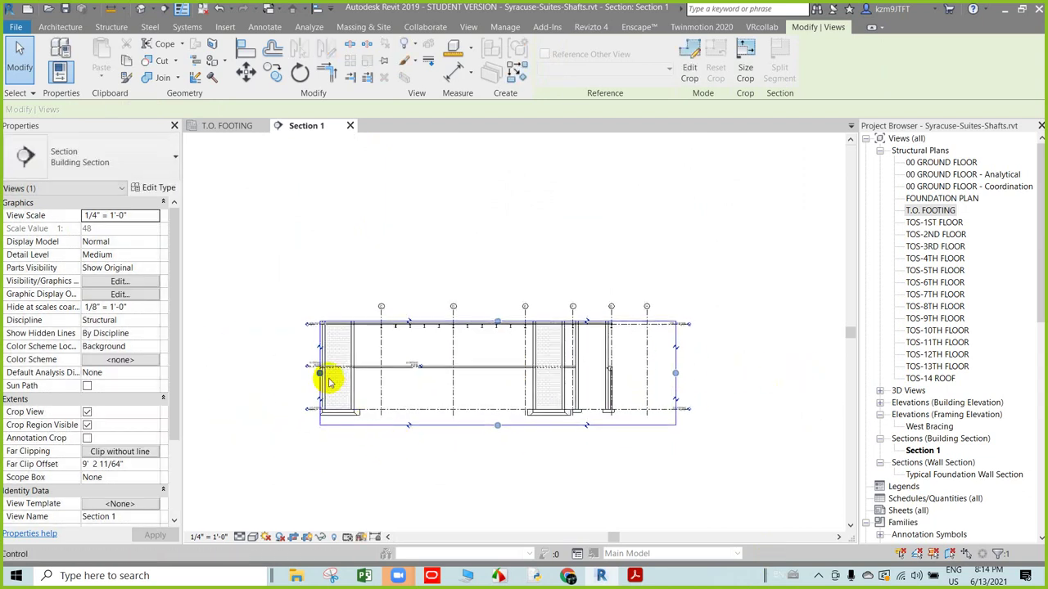
left_click_drag(316, 372, 243, 368)
- Select all three shaft openings together in the section view
left_click(336, 470)
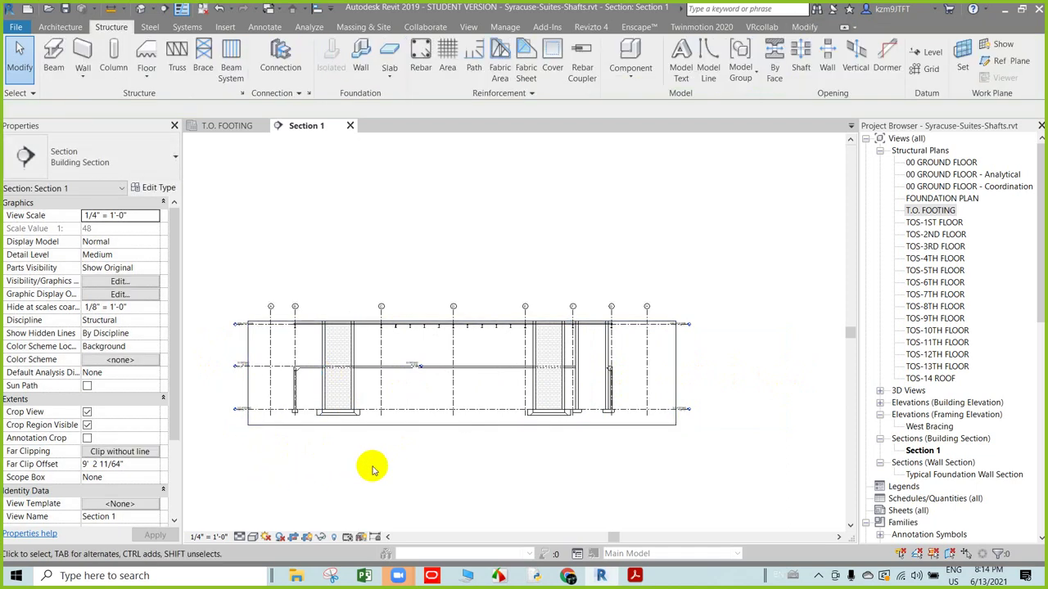
scroll(459, 430, "up", 2)
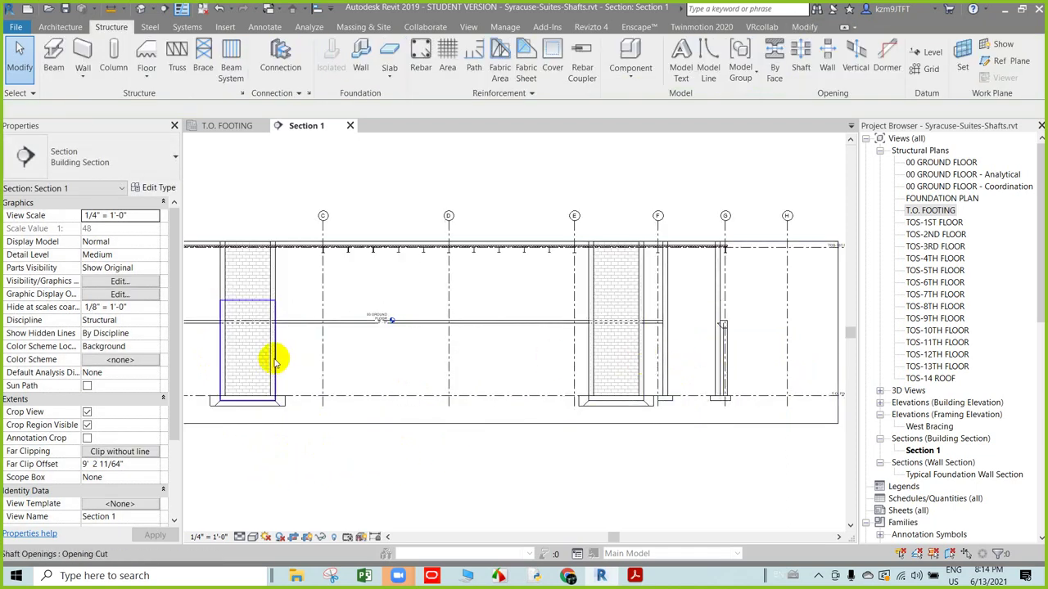
scroll(293, 375, "down", 1)
scroll(303, 368, "up", 1)
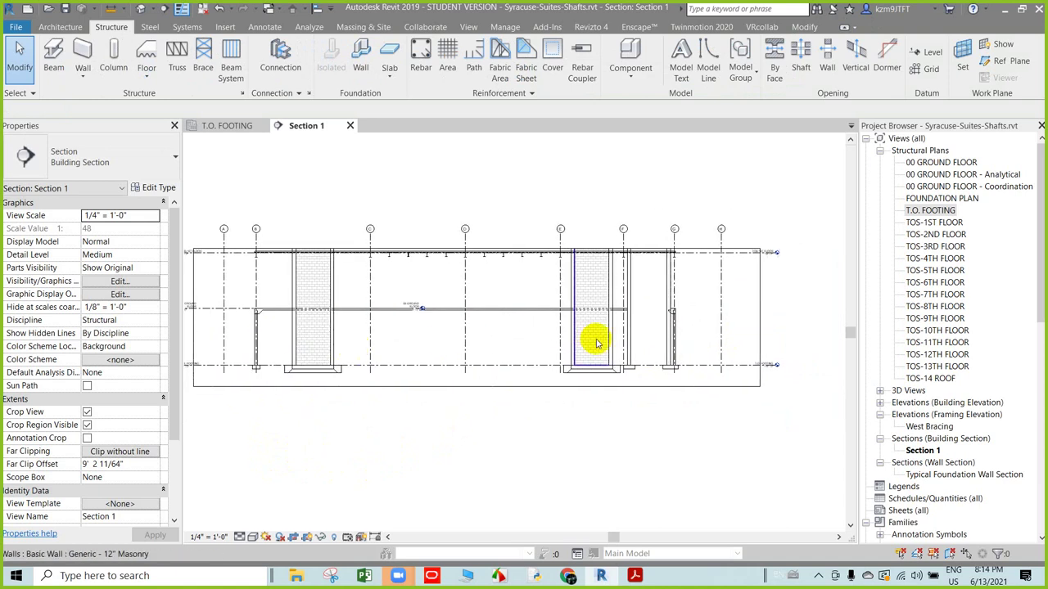
scroll(596, 344, "up", 1)
scroll(577, 335, "down", 1)
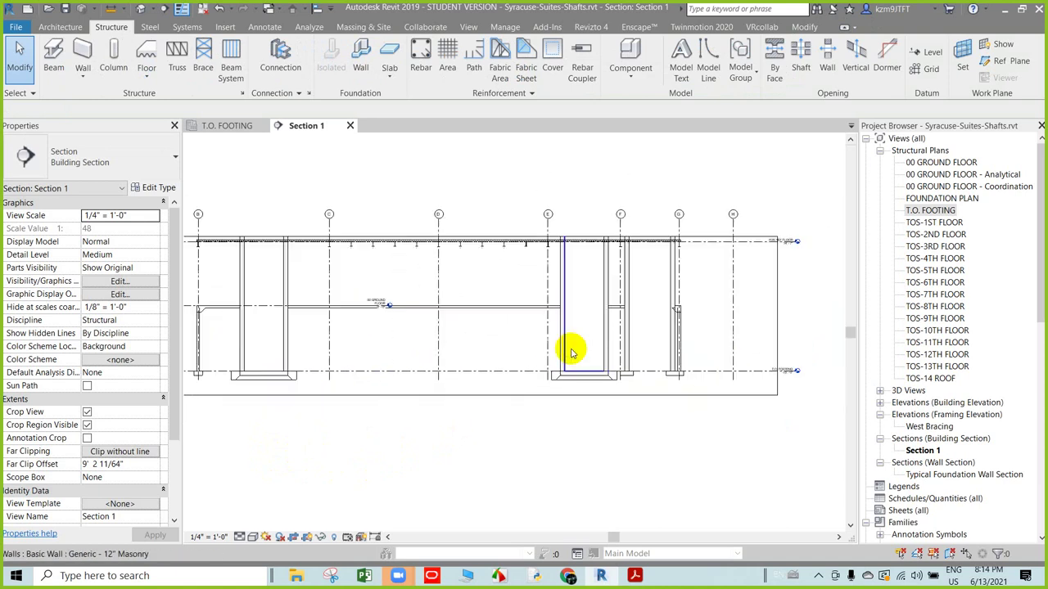
scroll(632, 351, "down", 1)
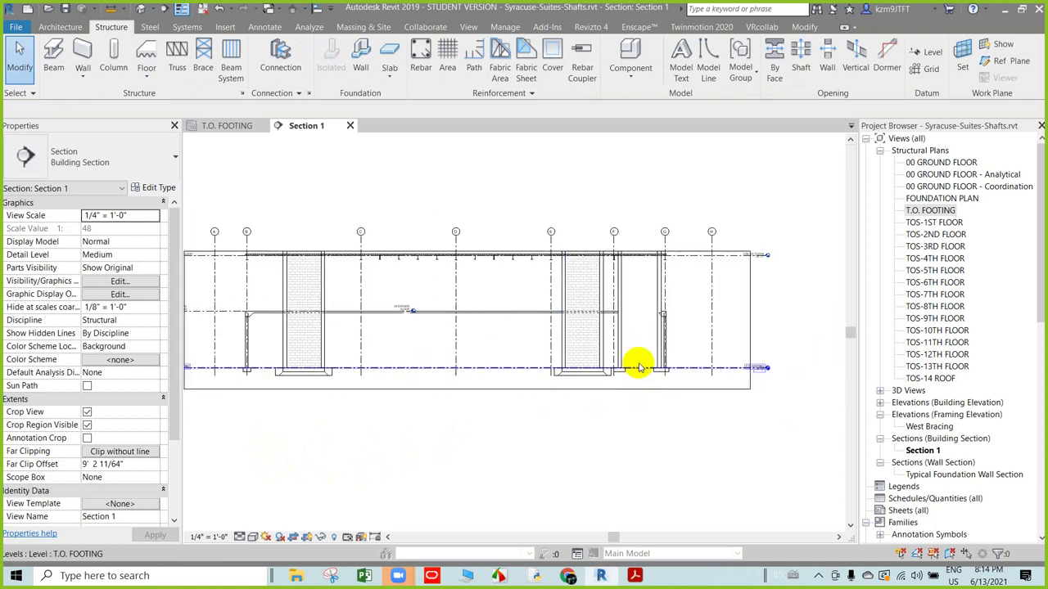
left_click(640, 374)
scroll(650, 374, "up", 3)
scroll(807, 358, "up", 2)
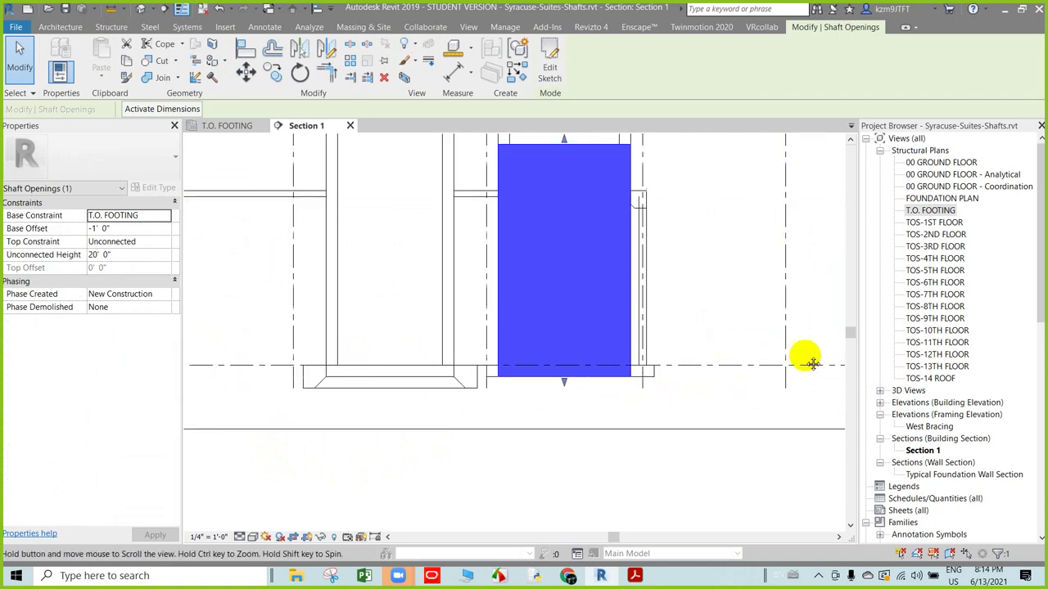
middle_click_drag(807, 357, 671, 358)
middle_click_drag(316, 398, 600, 411)
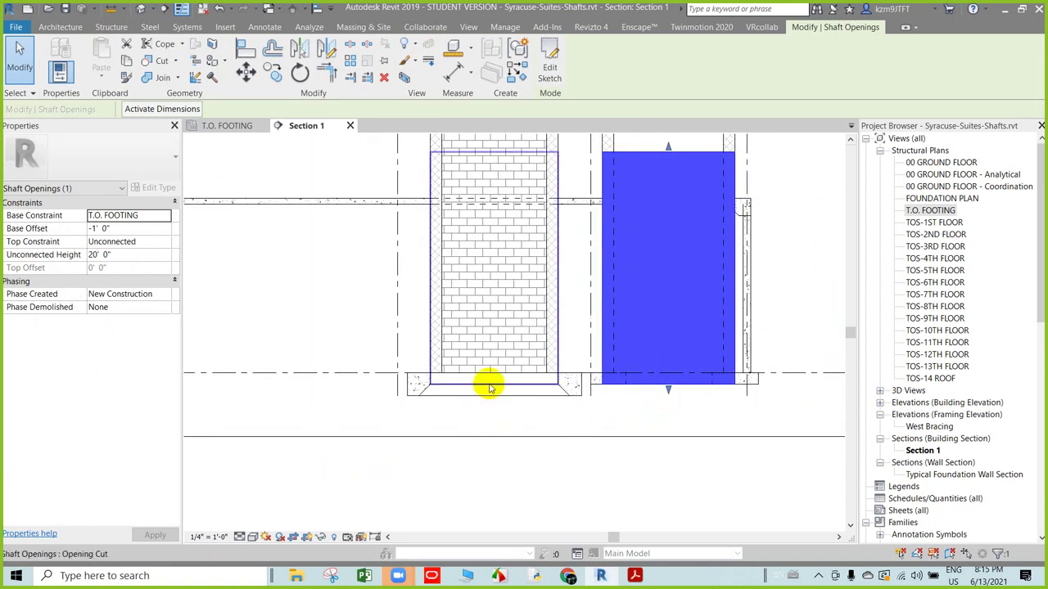
left_click(486, 383, "ctrl")
scroll(367, 397, "down", 2)
scroll(354, 389, "down", 1)
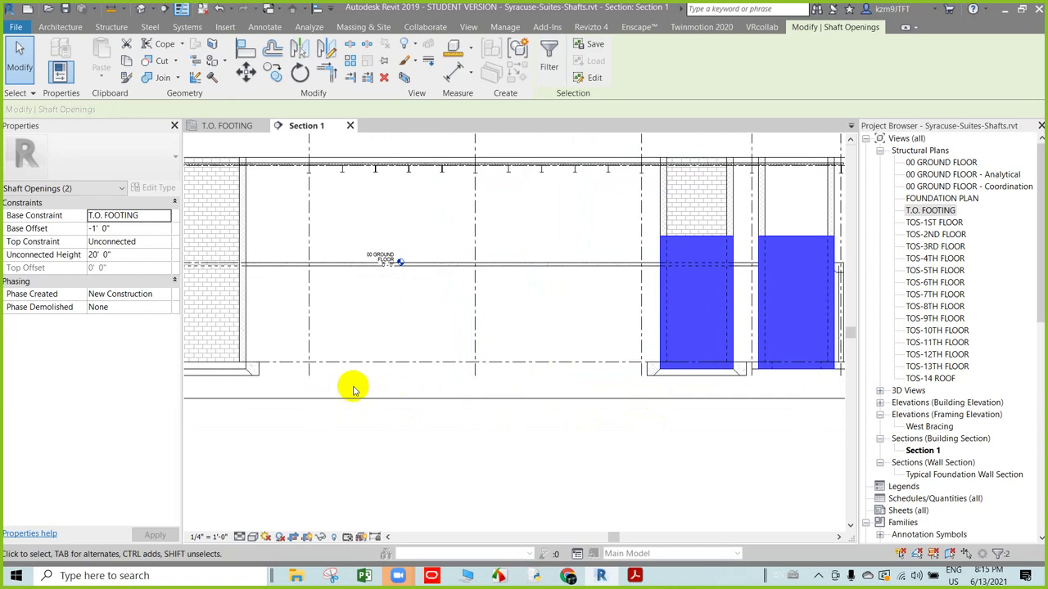
middle_click_drag(289, 362, 444, 367)
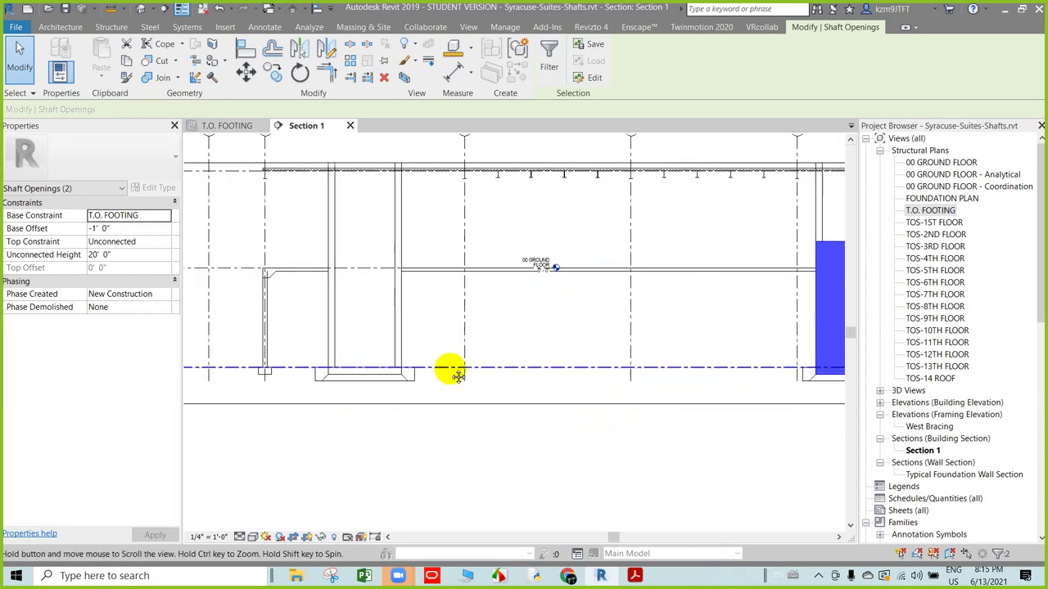
left_click(363, 372, "ctrl")
scroll(311, 352, "down", 2)
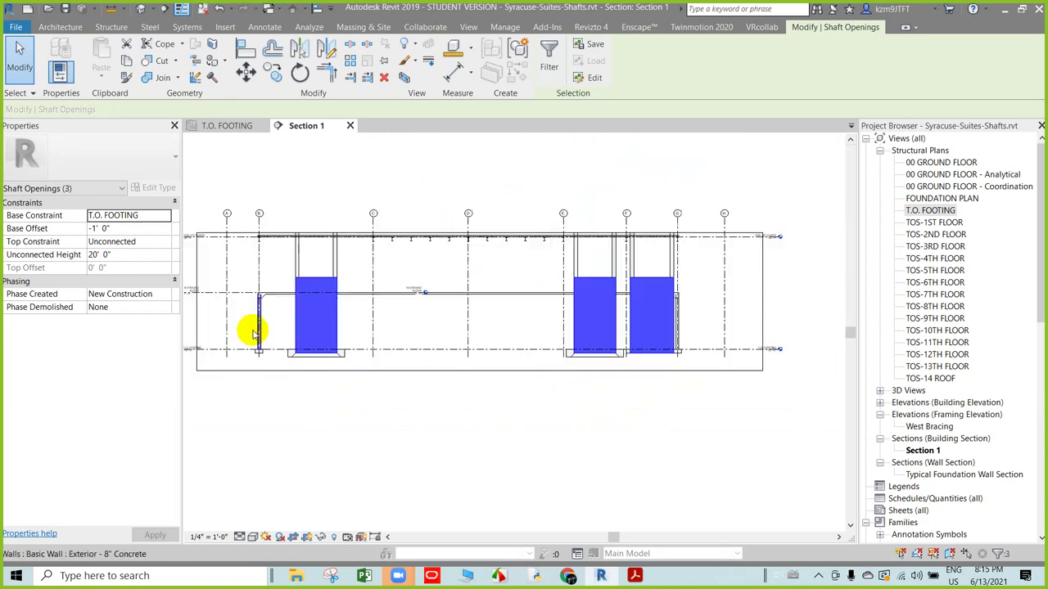
- Set the shafts' Base Offset 1' 0", Top Constraint TOS-14 ROOF, Top Offset -1' 3"
left_click(120, 230)
type("1")
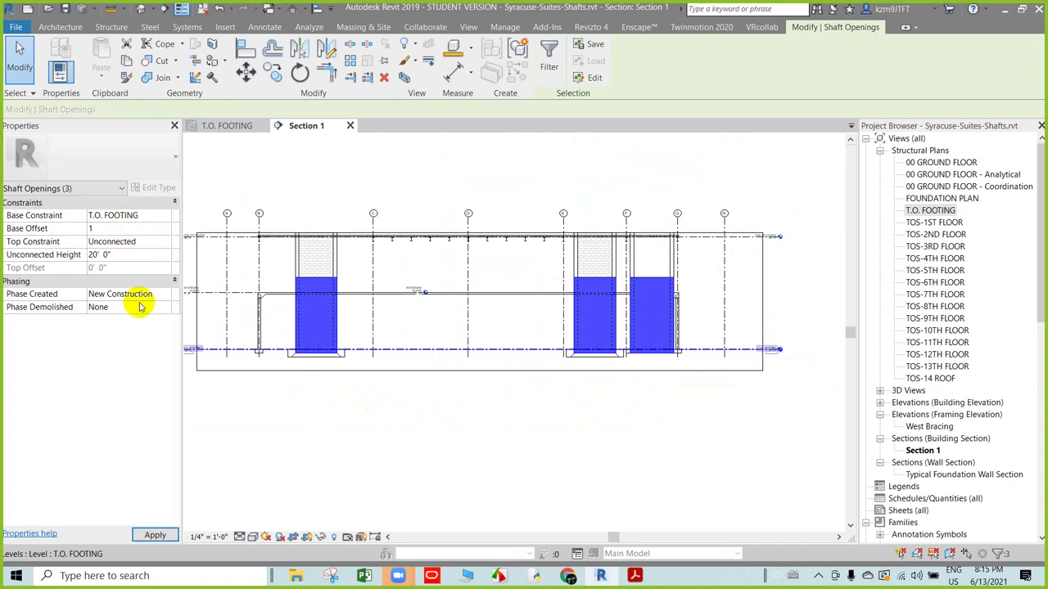
left_click(151, 243)
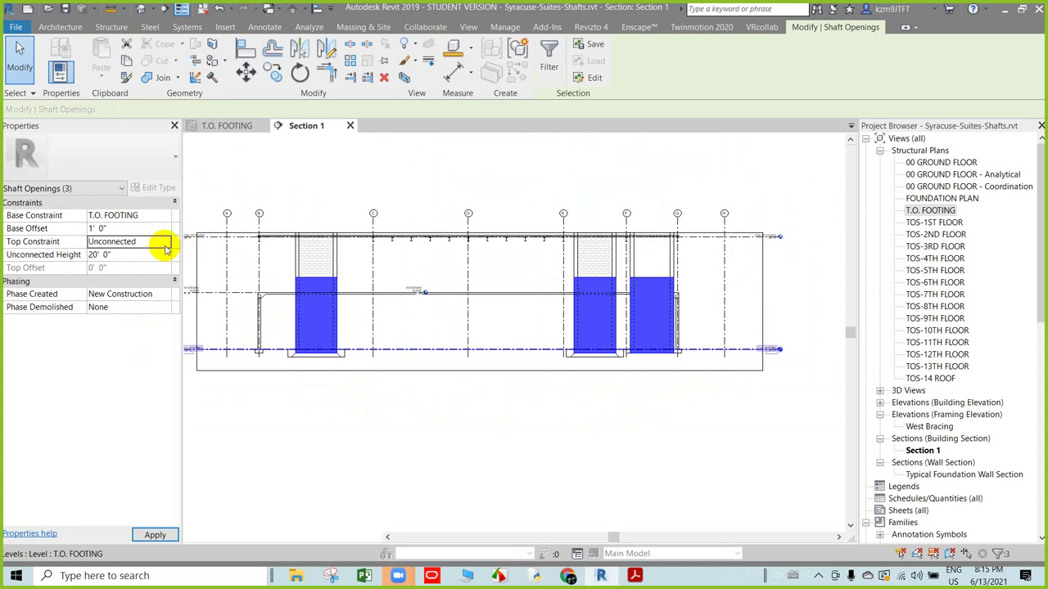
left_click(165, 244)
scroll(157, 284, "down", 3)
scroll(157, 284, "up", 3)
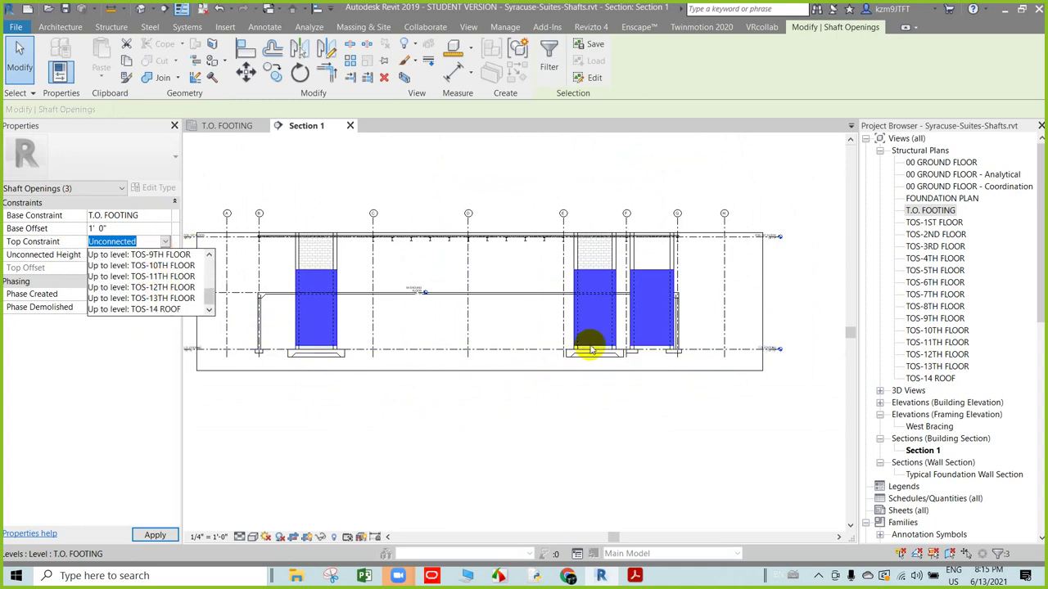
scroll(684, 358, "up", 1)
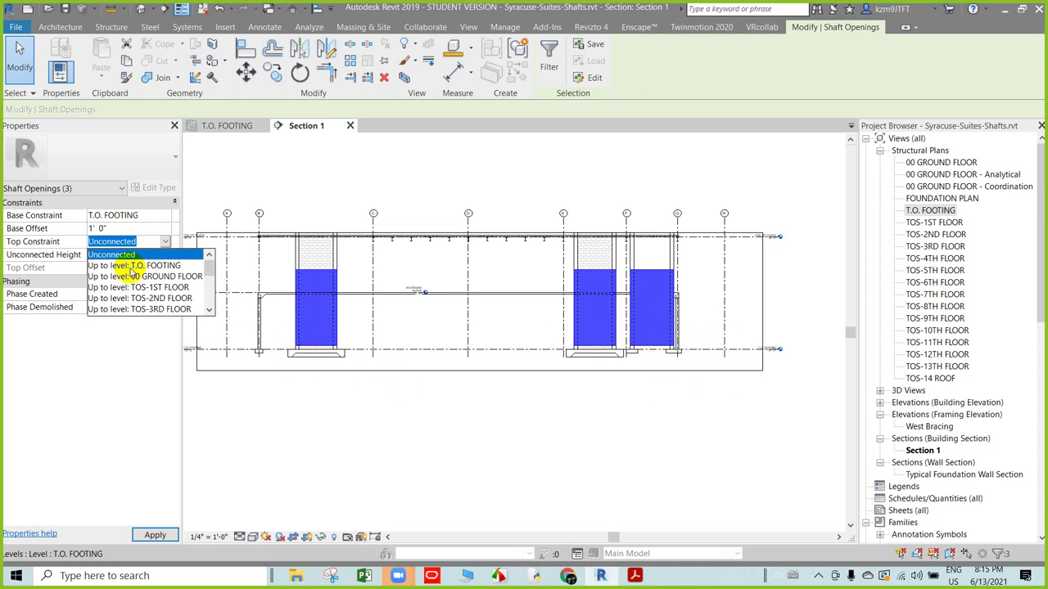
scroll(135, 278, "down", 4)
left_click(172, 309)
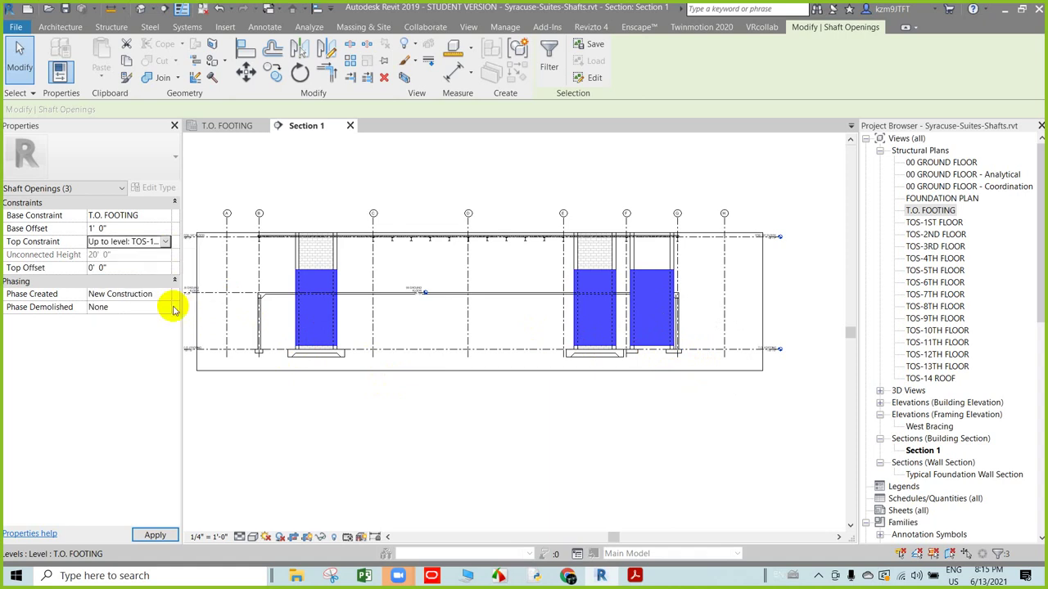
left_click(123, 269)
type("-1 3")
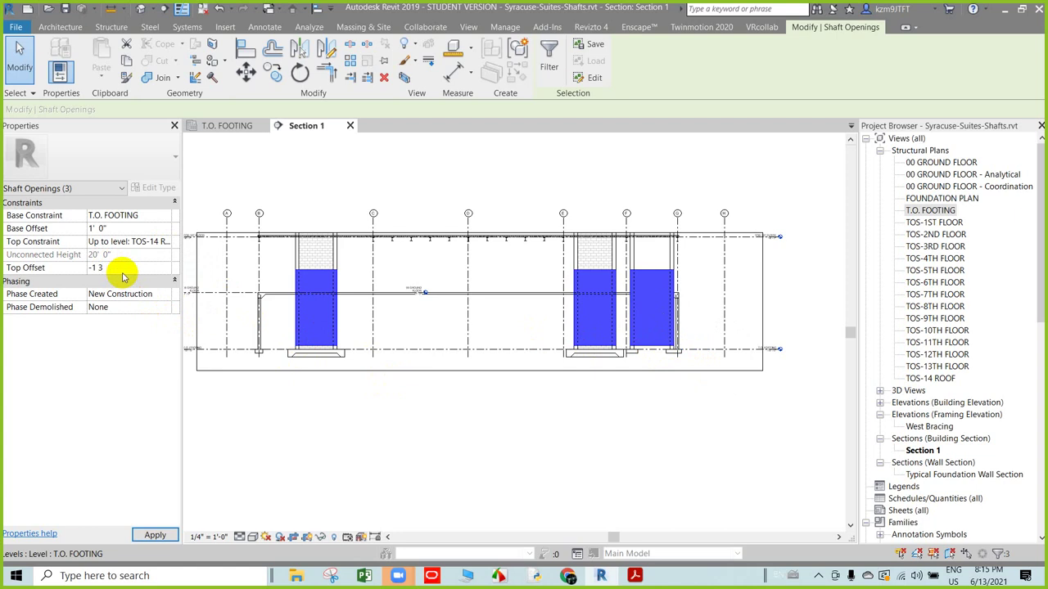
key("Return")
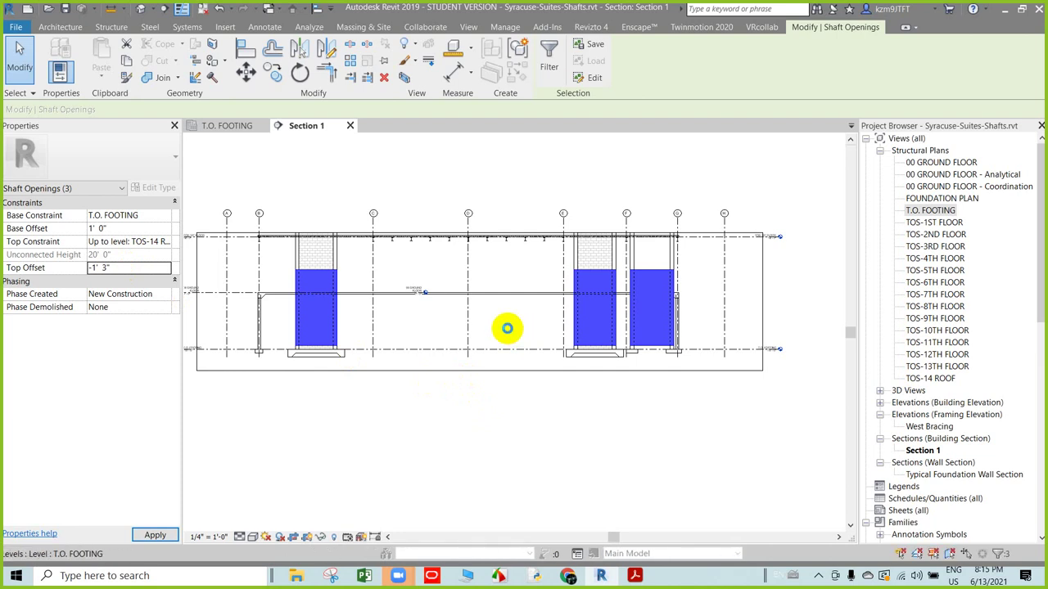
- Select Section 1's crop region and drag its top edge above the roof
left_click(508, 328)
left_click(483, 370)
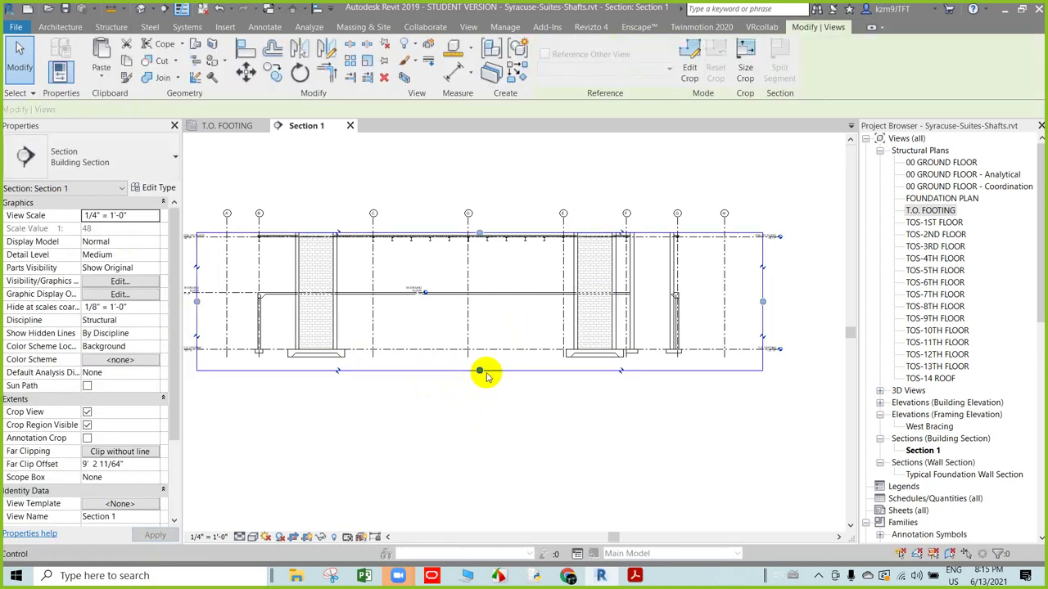
scroll(487, 360, "down", 2)
left_click_drag(482, 287, 473, 158)
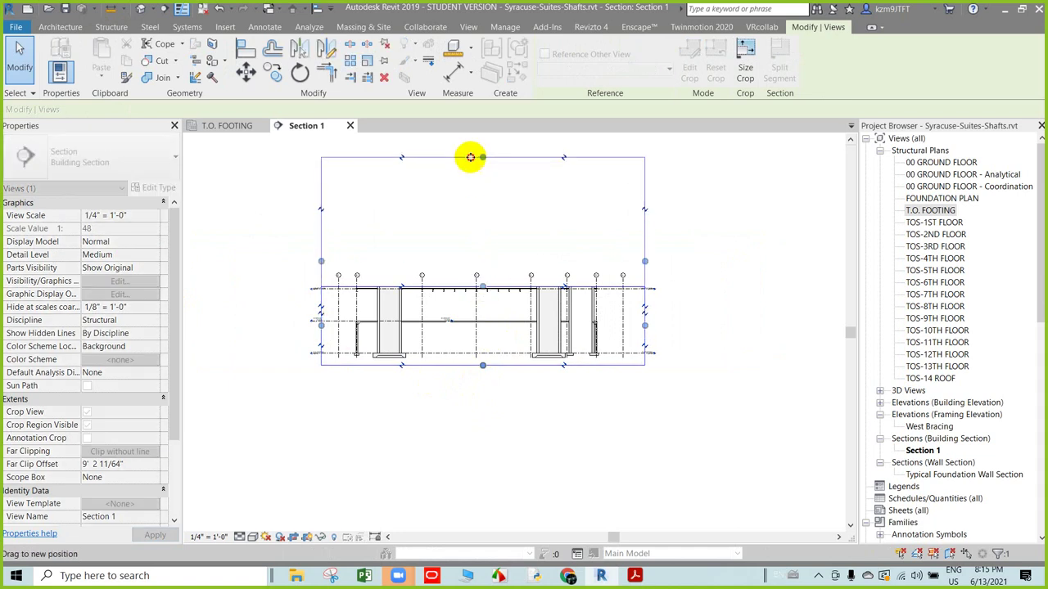
scroll(475, 164, "down", 1)
middle_click_drag(475, 164, 491, 355)
left_click_drag(491, 355, 491, 241)
- Zoom in and select the masonry wall to check where its top ends
scroll(486, 308, "up", 1)
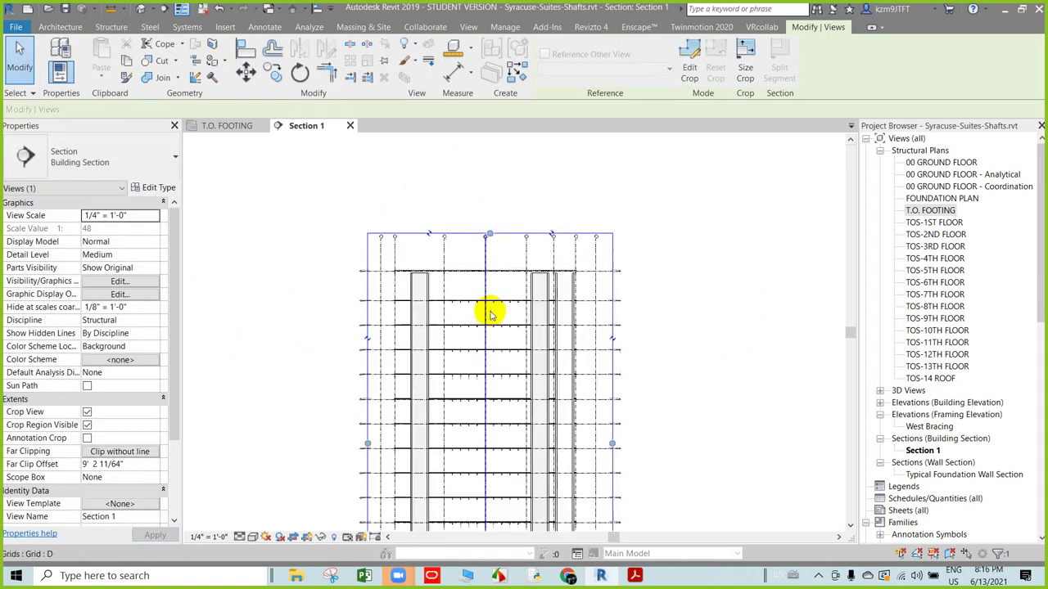
scroll(397, 263, "up", 2)
scroll(283, 274, "up", 2)
scroll(216, 271, "up", 2)
scroll(333, 264, "up", 2)
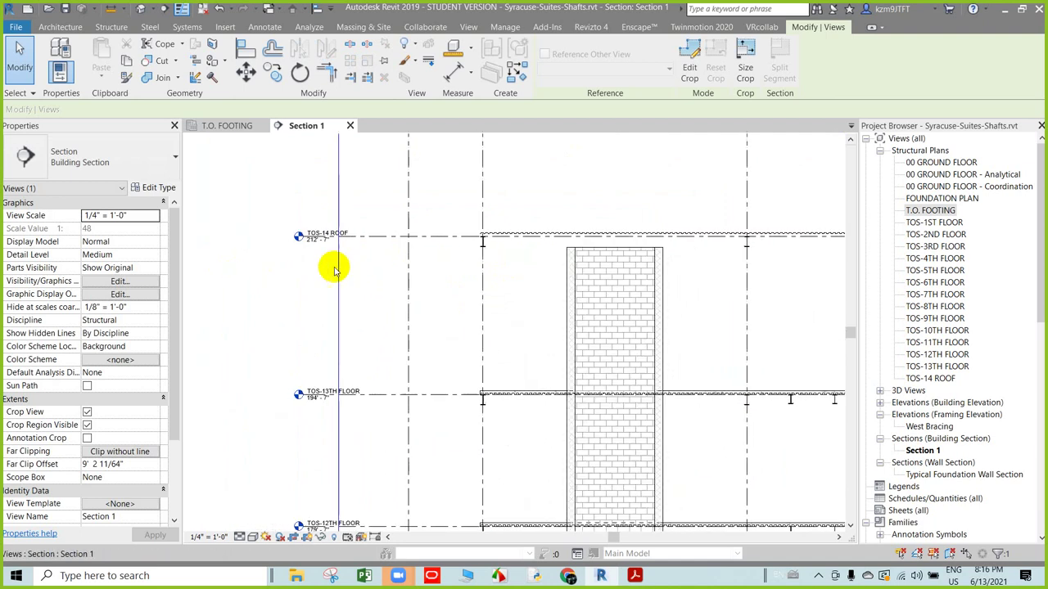
scroll(328, 243, "up", 1)
scroll(292, 296, "down", 3)
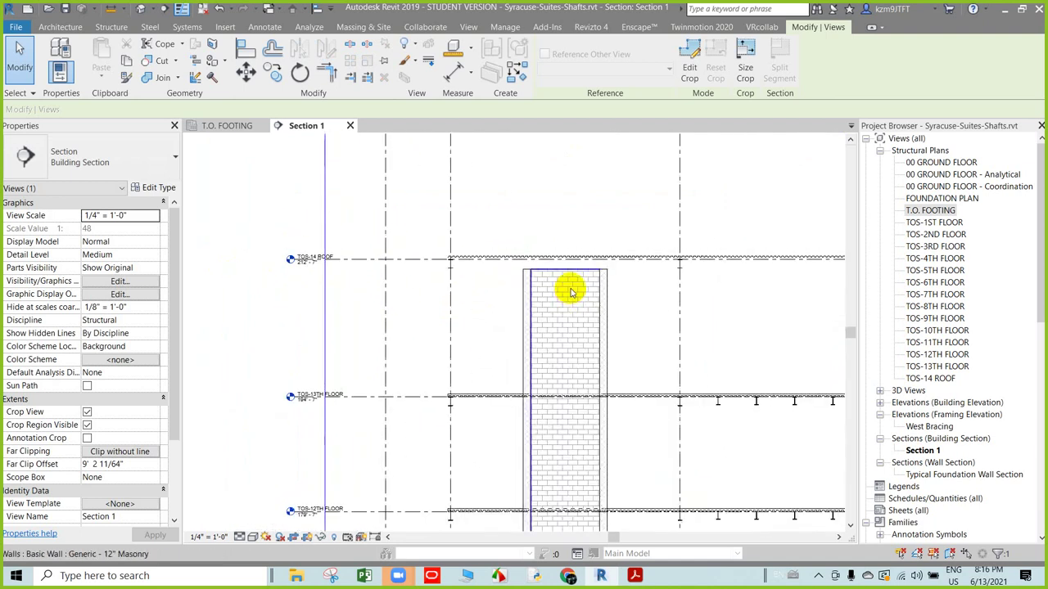
left_click(565, 293)
scroll(606, 291, "up", 2)
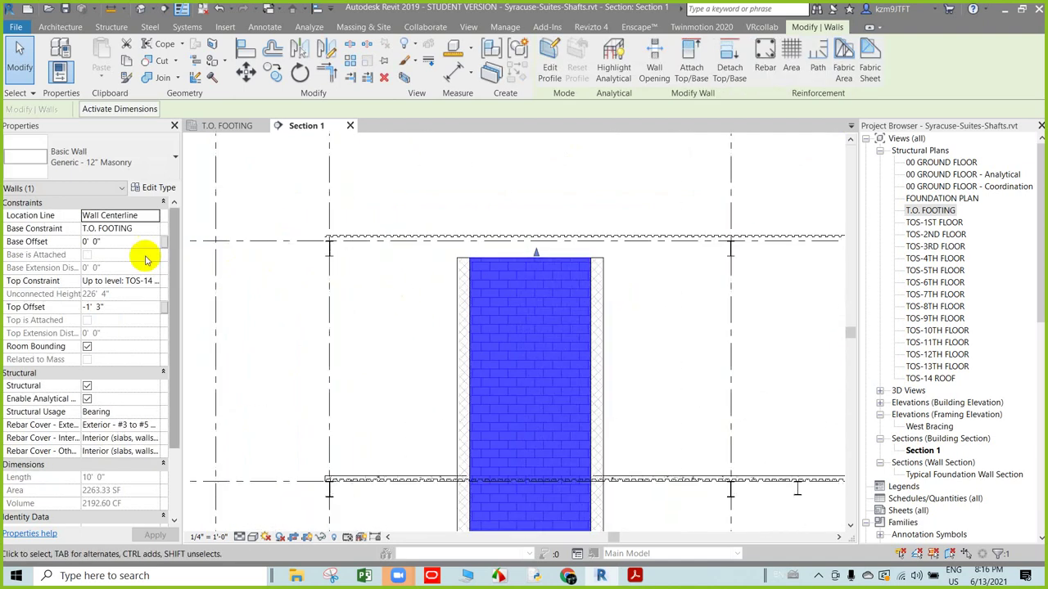
scroll(467, 257, "down", 2)
scroll(234, 257, "down", 1)
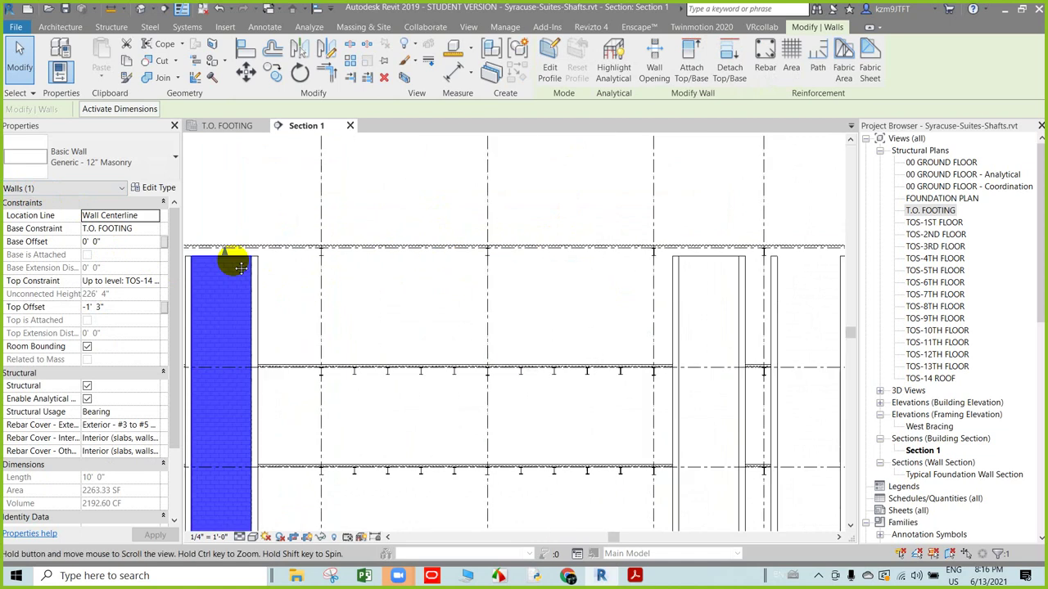
- Check that the shaft between grids F and G stops 1'-3" below TOS-14 ROOF
middle_click_drag(552, 259, 335, 257)
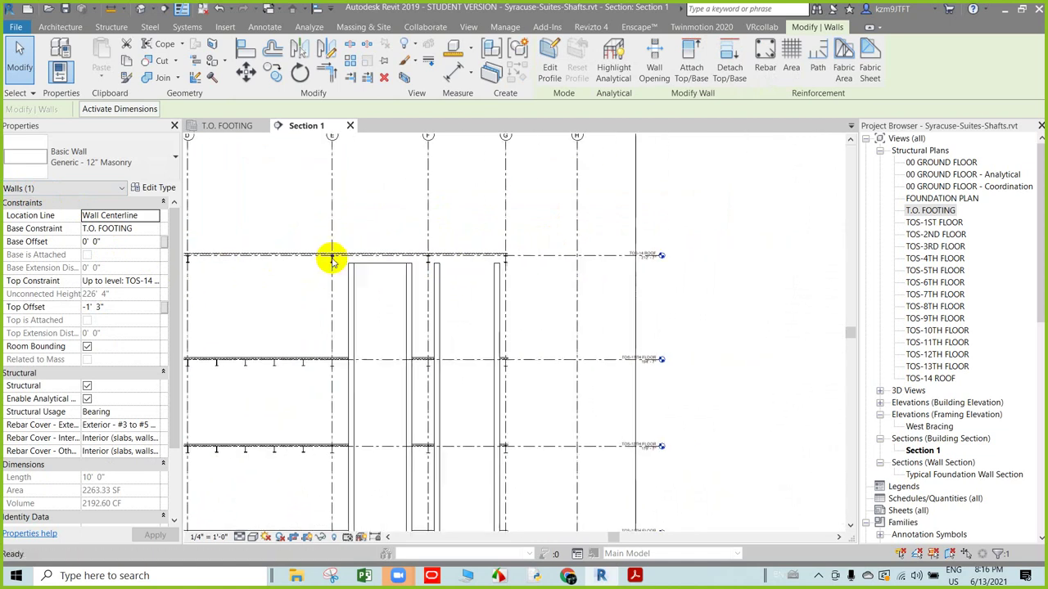
left_click(467, 266)
scroll(467, 264, "up", 1)
scroll(412, 264, "up", 1)
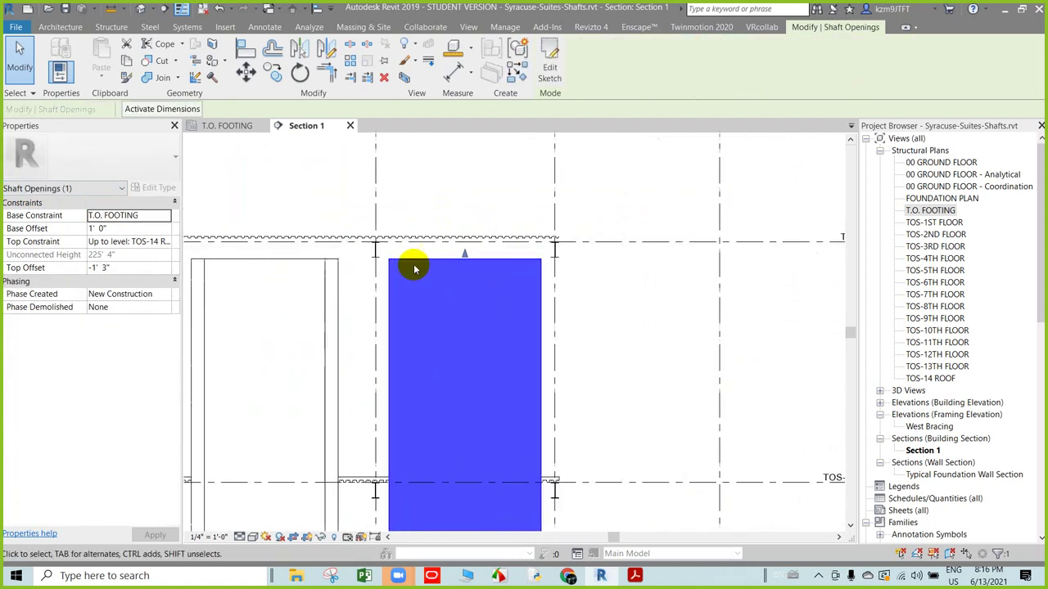
scroll(592, 264, "down", 1)
middle_click_drag(592, 264, 554, 269)
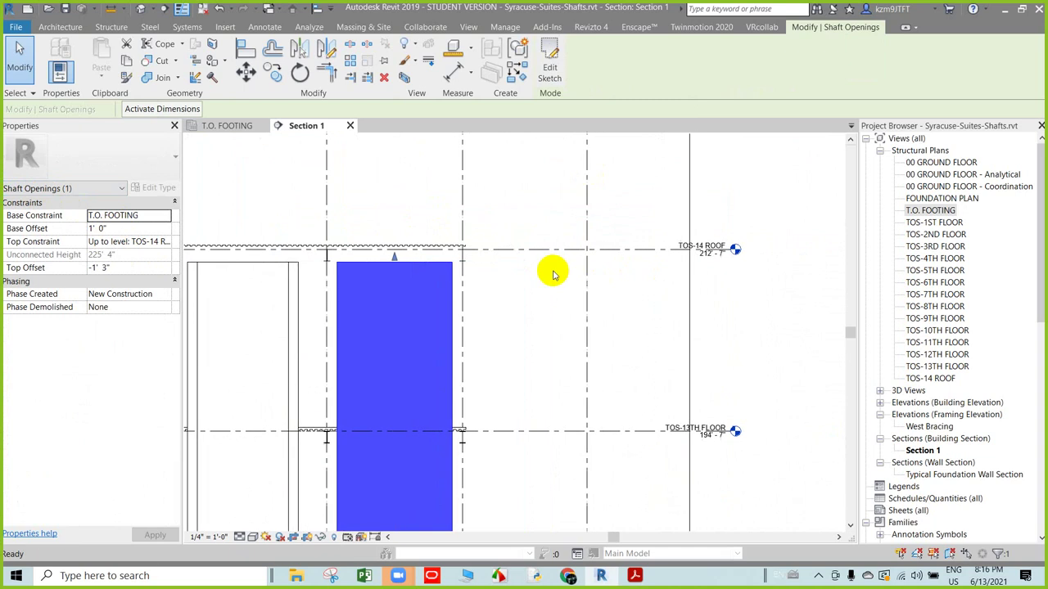
scroll(606, 254, "up", 2)
scroll(309, 256, "up", 1)
scroll(319, 262, "up", 1)
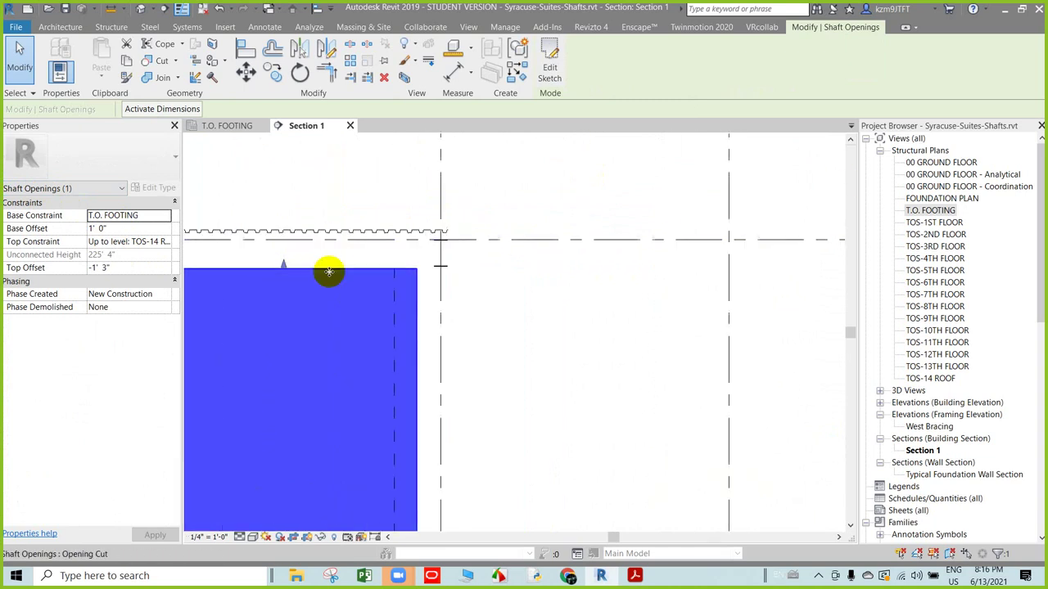
scroll(428, 279, "down", 1)
scroll(425, 295, "down", 2)
mouse_move(421, 311)
middle_mouse_down()
mouse_move(456, 292)
mouse_move(454, 229)
middle_mouse_up()
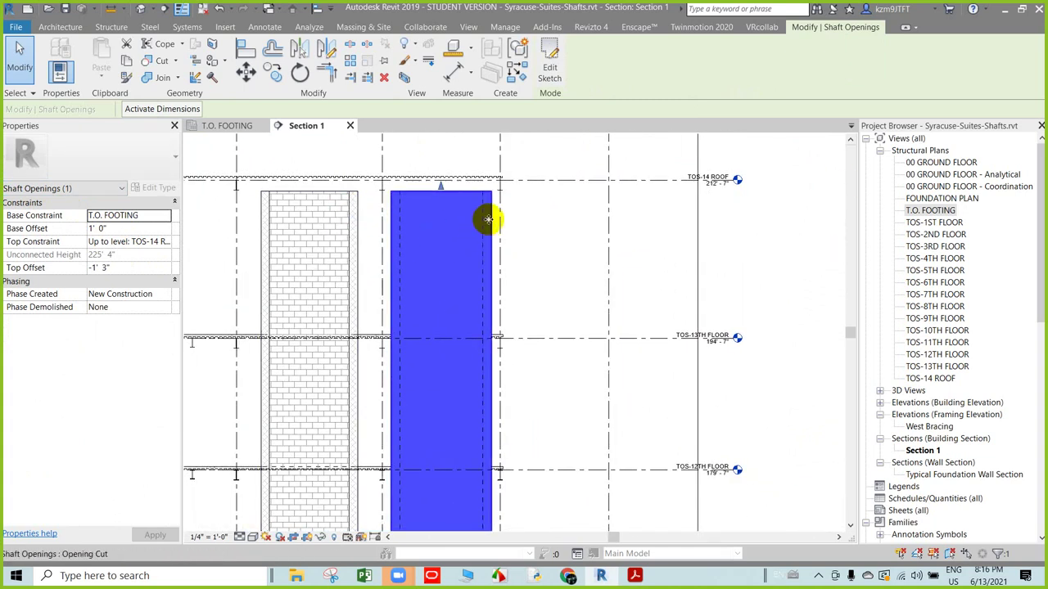
left_click(578, 277)
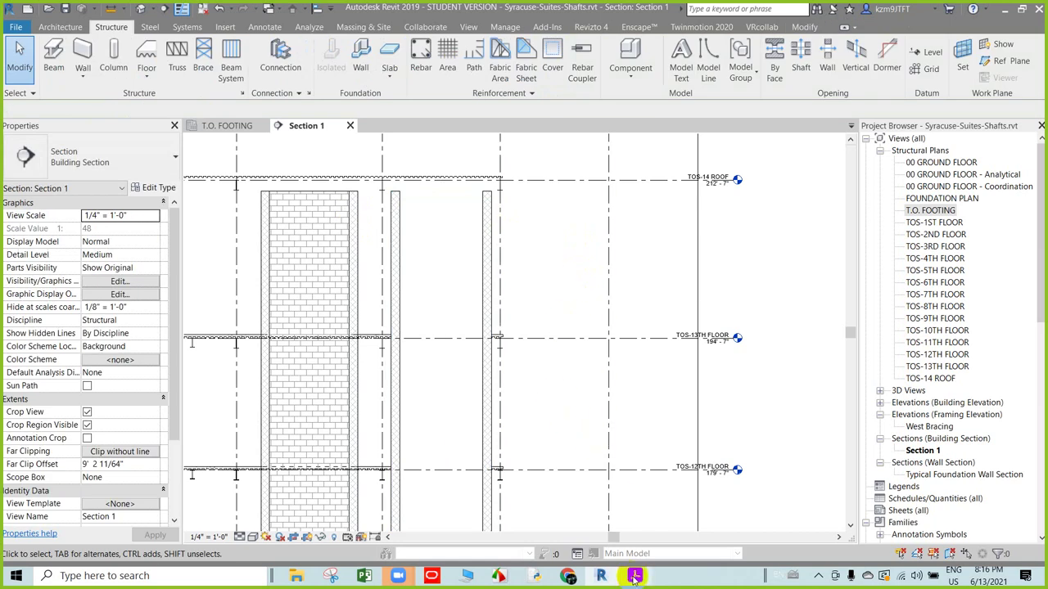
- In the ebook, scroll past Figure 3–179 to page 136, section 3.17 Create and Modify Stairs
left_click(634, 575)
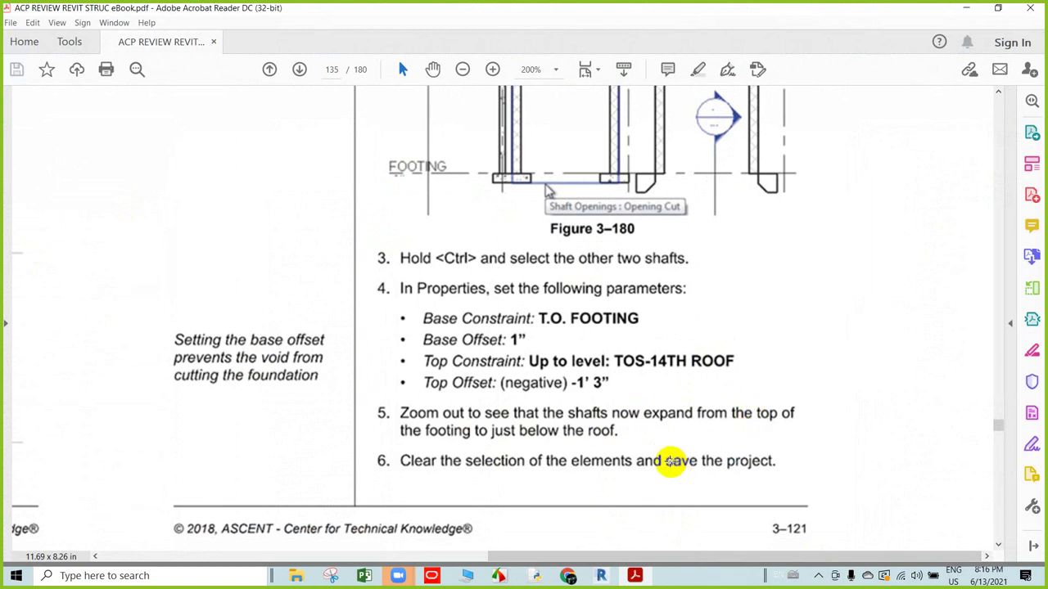
scroll(677, 461, "down", 1)
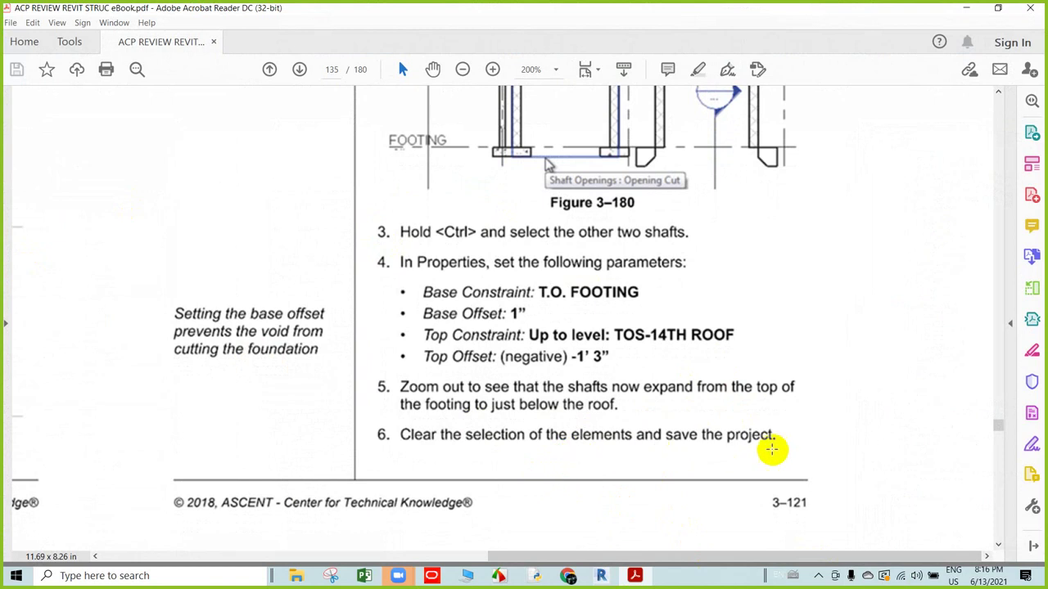
mouse_move(725, 555)
left_mouse_down()
mouse_move(551, 516)
mouse_move(385, 456)
left_mouse_up()
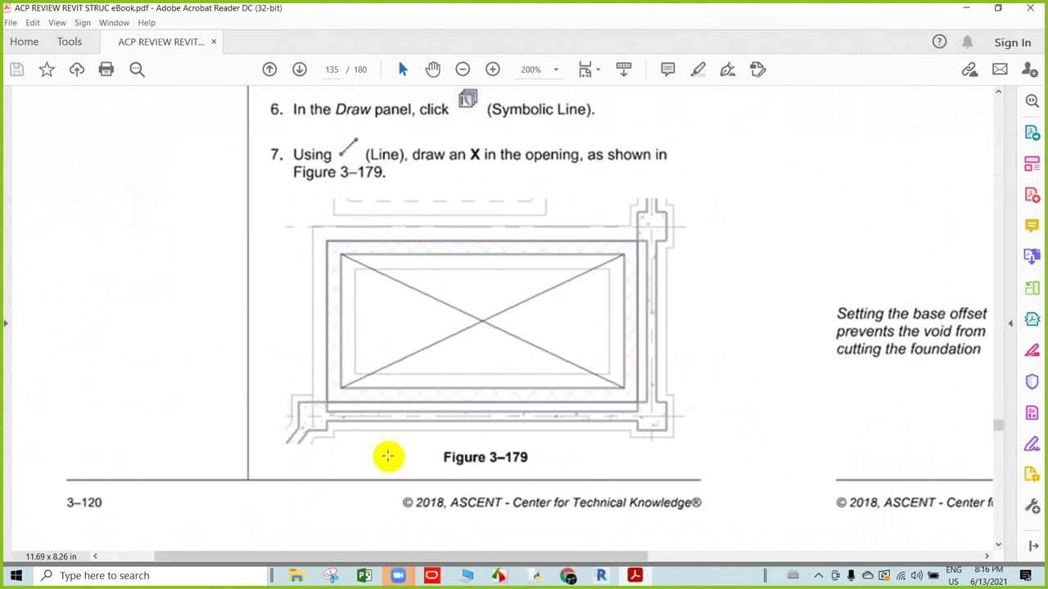
scroll(402, 409, "down", 4)
scroll(405, 409, "down", 10)
scroll(407, 408, "down", 3)
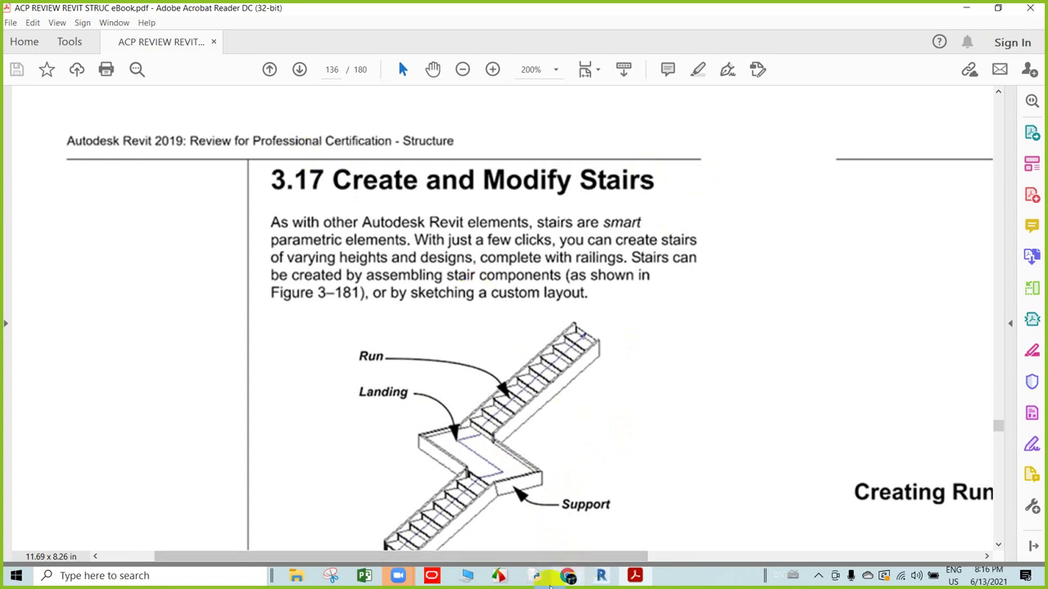
- Scroll through stair pages 136–138 to the Full-Step Spiral Run steps
mouse_move(568, 557)
left_mouse_down()
mouse_move(631, 557)
mouse_move(592, 557)
left_mouse_up()
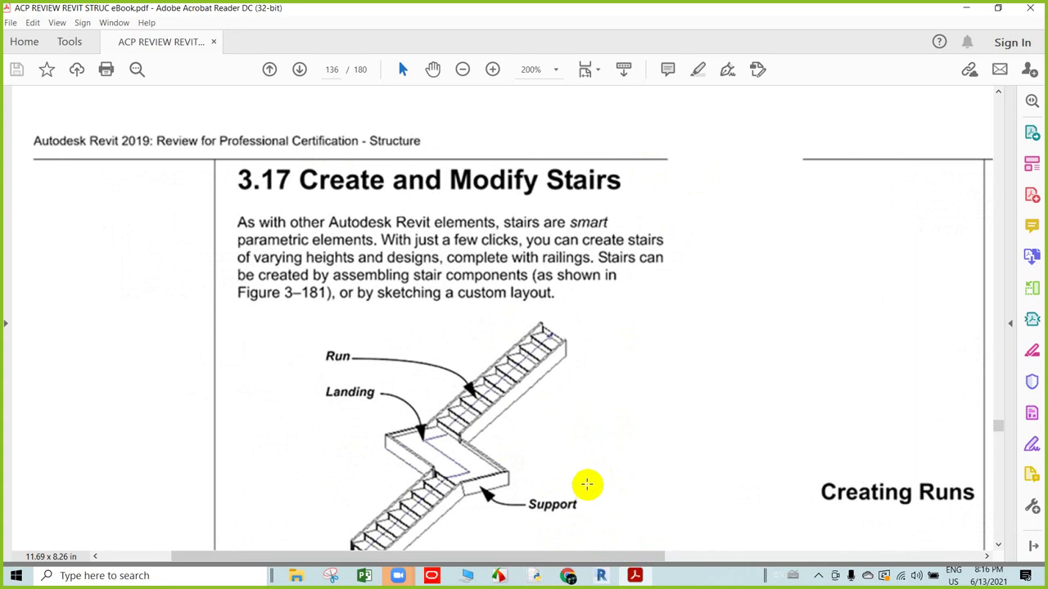
scroll(587, 484, "down", 2)
scroll(583, 474, "down", 3)
scroll(582, 459, "down", 2)
scroll(575, 466, "down", 2)
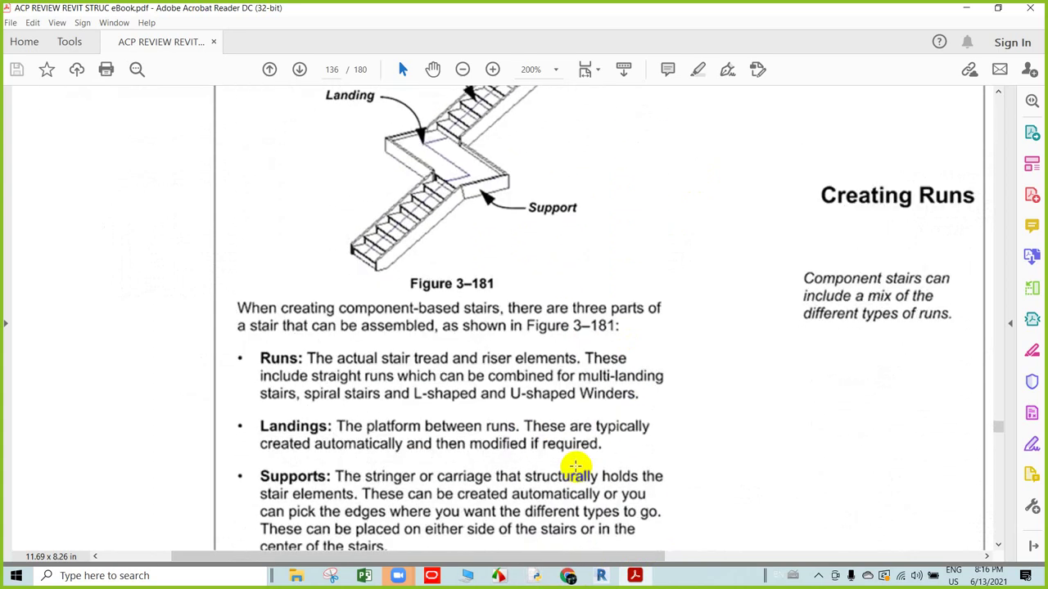
scroll(575, 466, "down", 3)
scroll(596, 461, "down", 2)
scroll(595, 456, "down", 1)
scroll(613, 519, "down", 4)
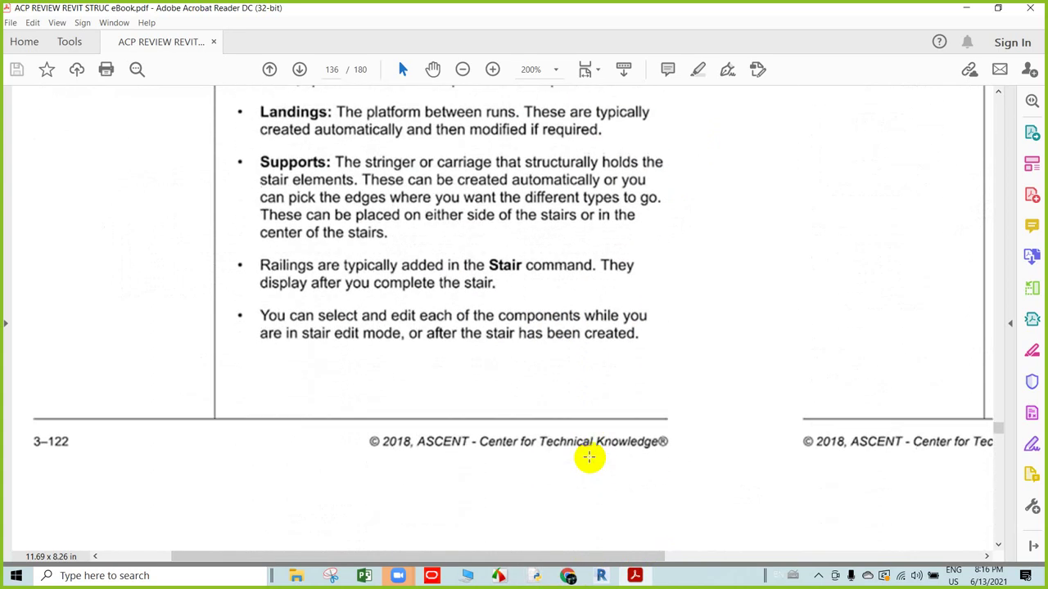
scroll(588, 458, "down", 5)
scroll(581, 463, "down", 3)
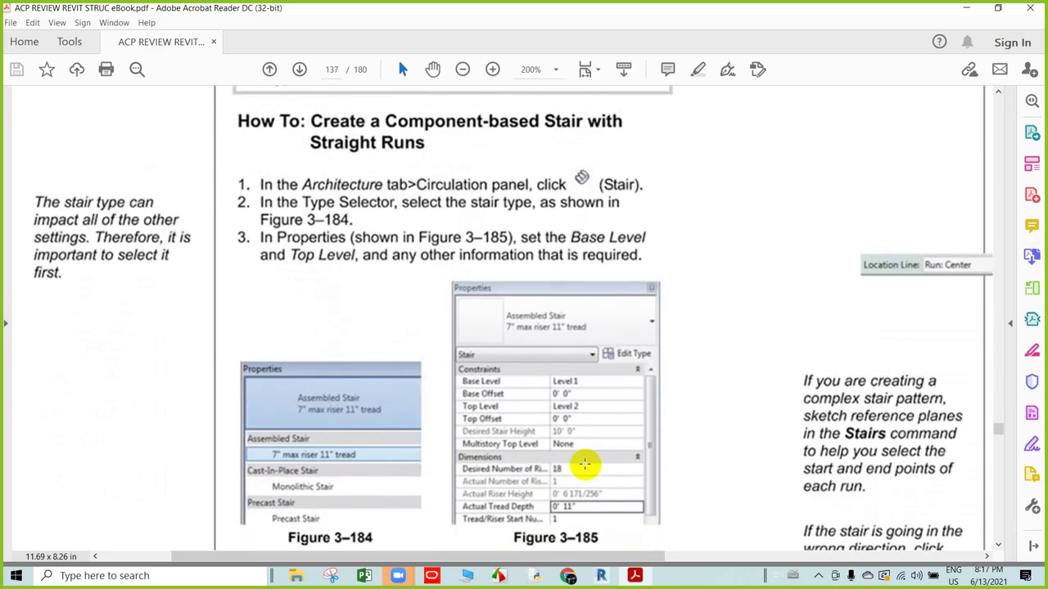
scroll(584, 464, "down", 1)
scroll(650, 465, "down", 2)
scroll(647, 459, "down", 2)
scroll(613, 397, "down", 2)
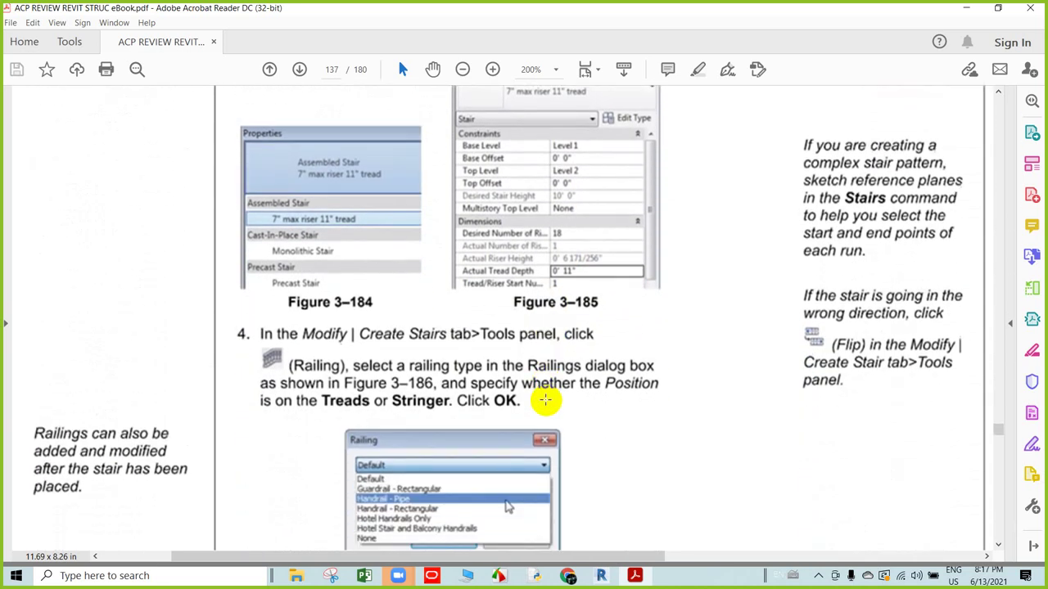
scroll(480, 402, "down", 3)
scroll(545, 401, "down", 2)
scroll(545, 401, "down", 1)
scroll(548, 401, "down", 6)
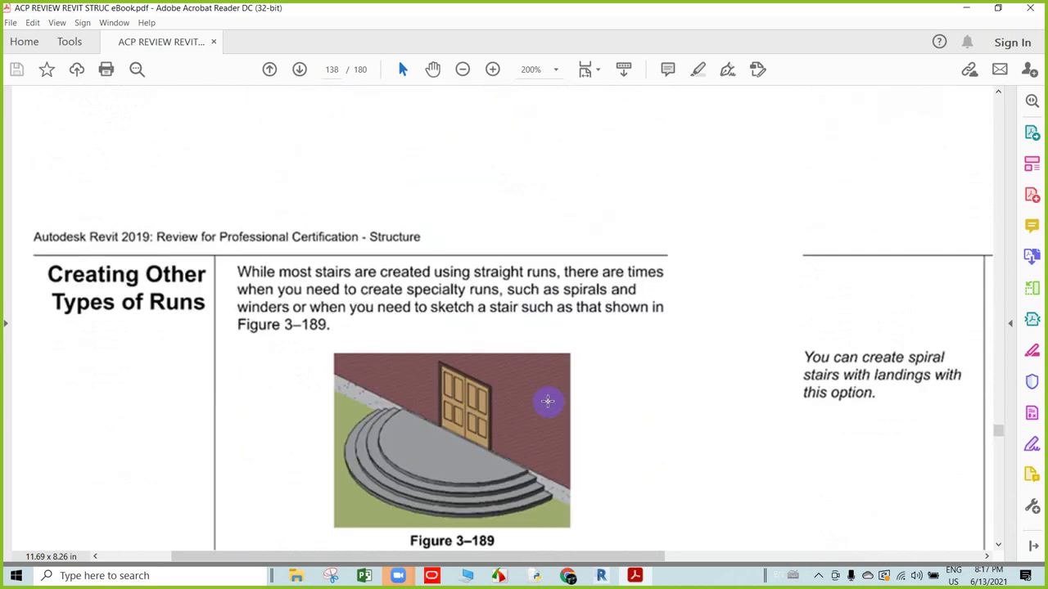
scroll(547, 401, "down", 2)
scroll(481, 440, "down", 2)
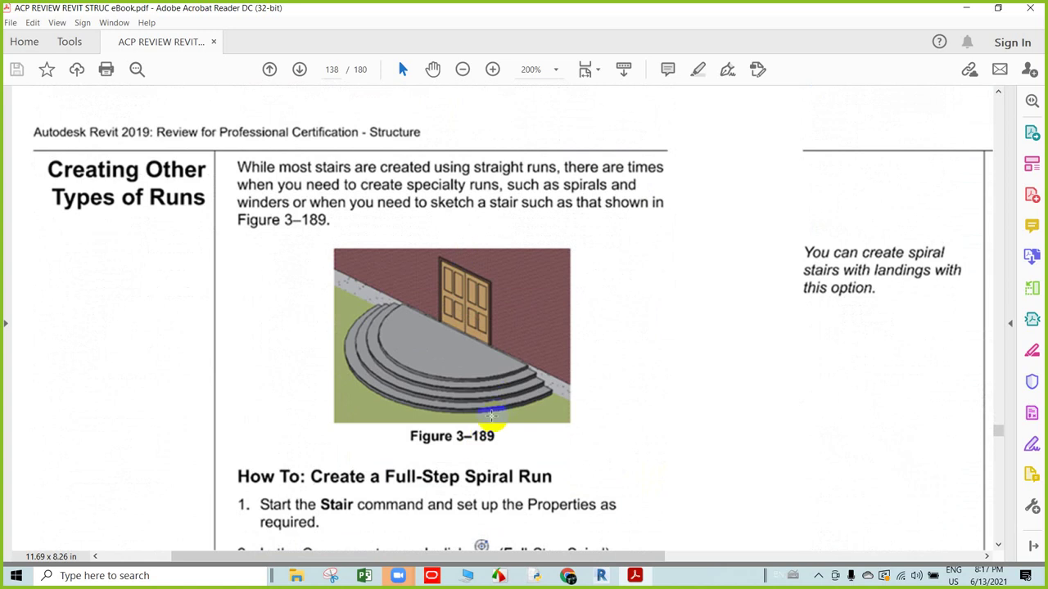
scroll(491, 416, "down", 3)
scroll(503, 405, "down", 1)
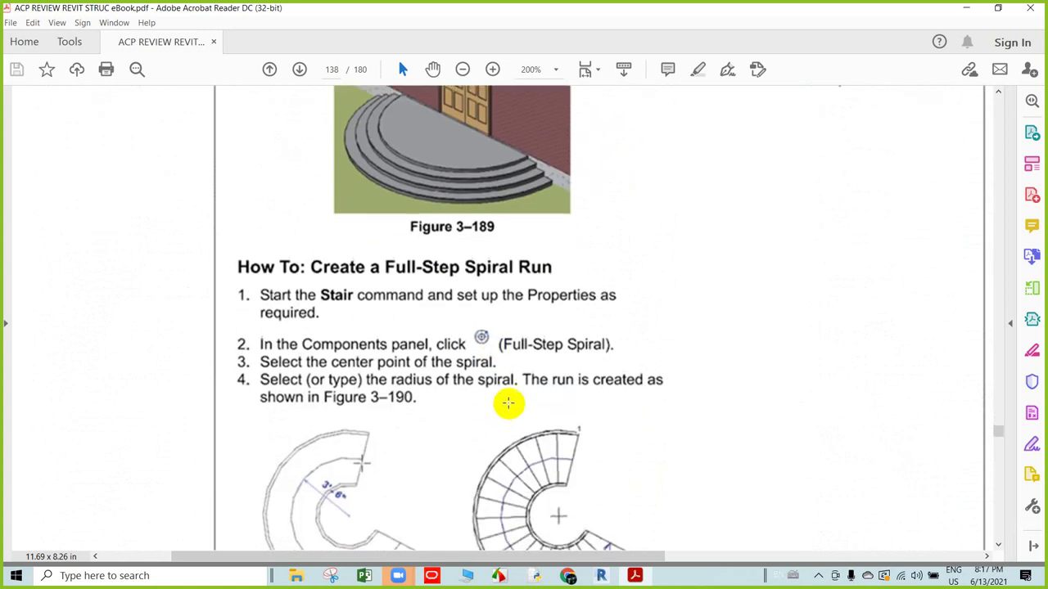
- Set the page display to Fit One Full Page
left_click(557, 69)
left_click(587, 70)
left_click(587, 70)
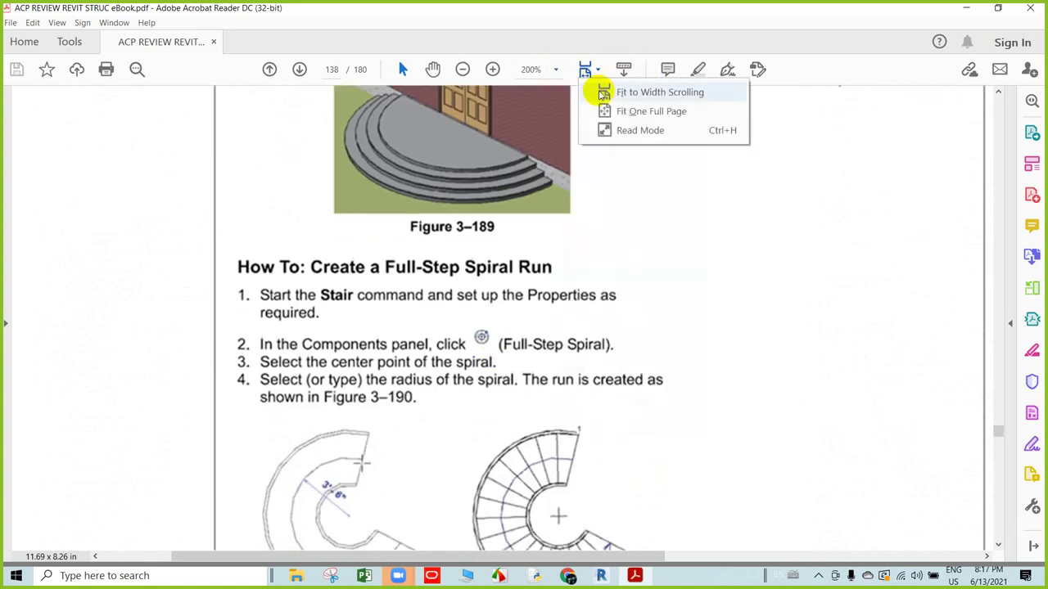
left_click(645, 113)
- Scroll through the two-page spreads from page 139 to page 147
scroll(545, 328, "down", 1)
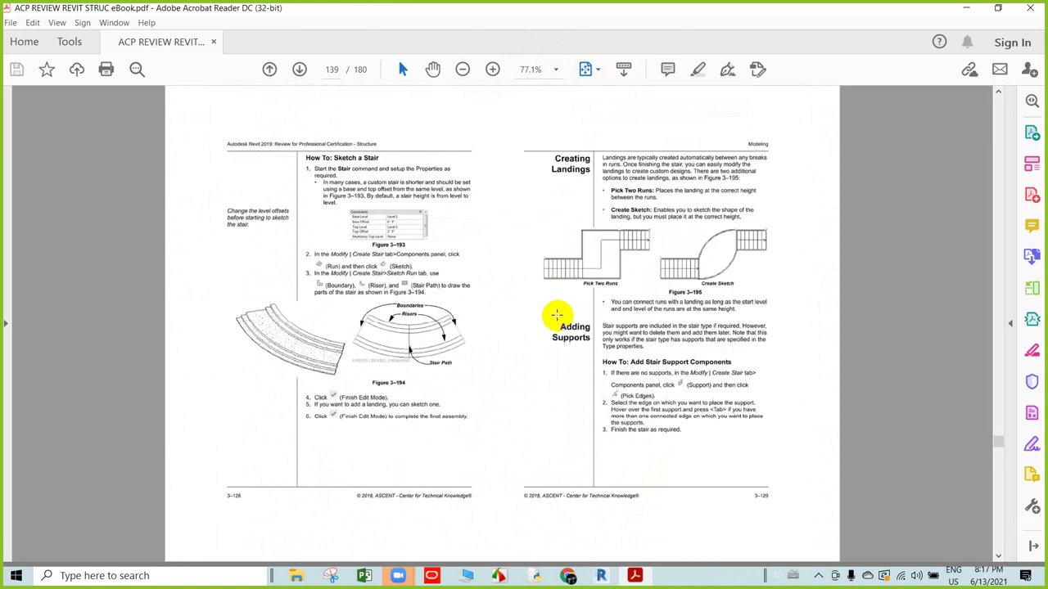
scroll(562, 311, "down", 1)
scroll(559, 311, "down", 1)
scroll(558, 311, "down", 1)
scroll(559, 311, "down", 1)
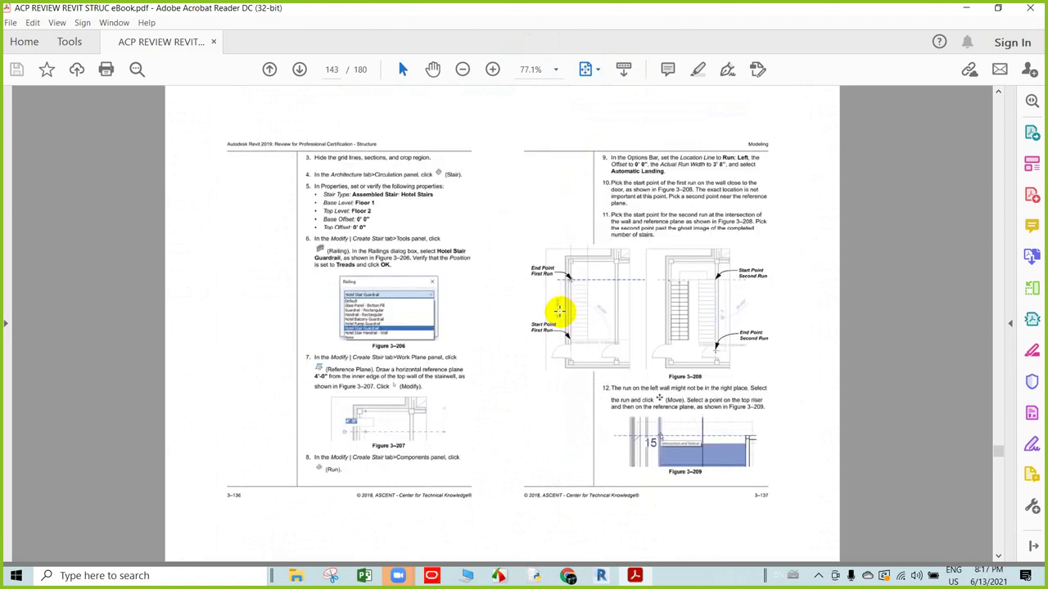
scroll(559, 311, "up", 1)
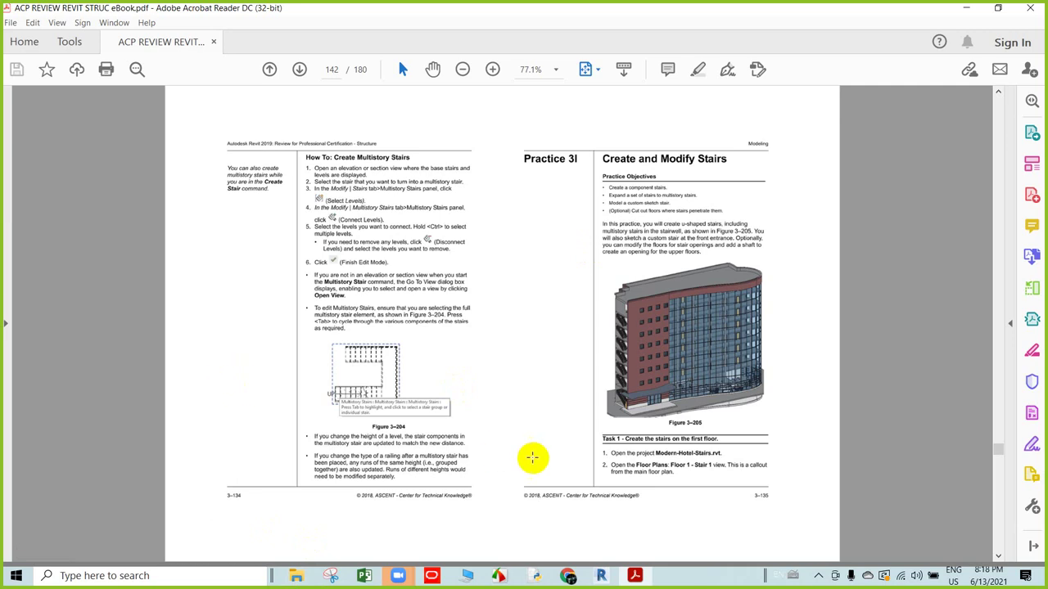
scroll(561, 421, "down", 1)
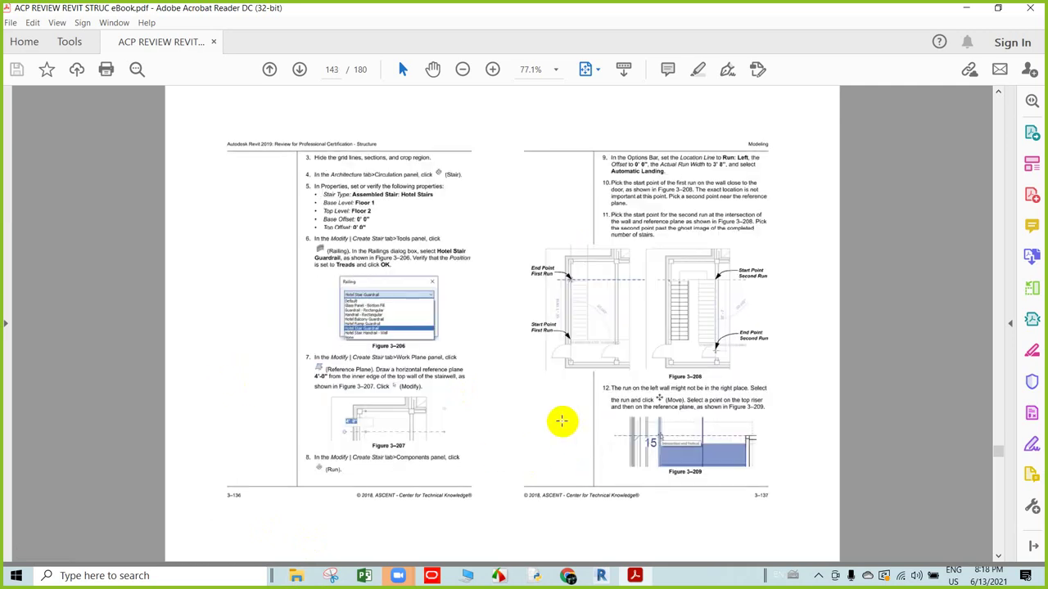
scroll(561, 421, "up", 1)
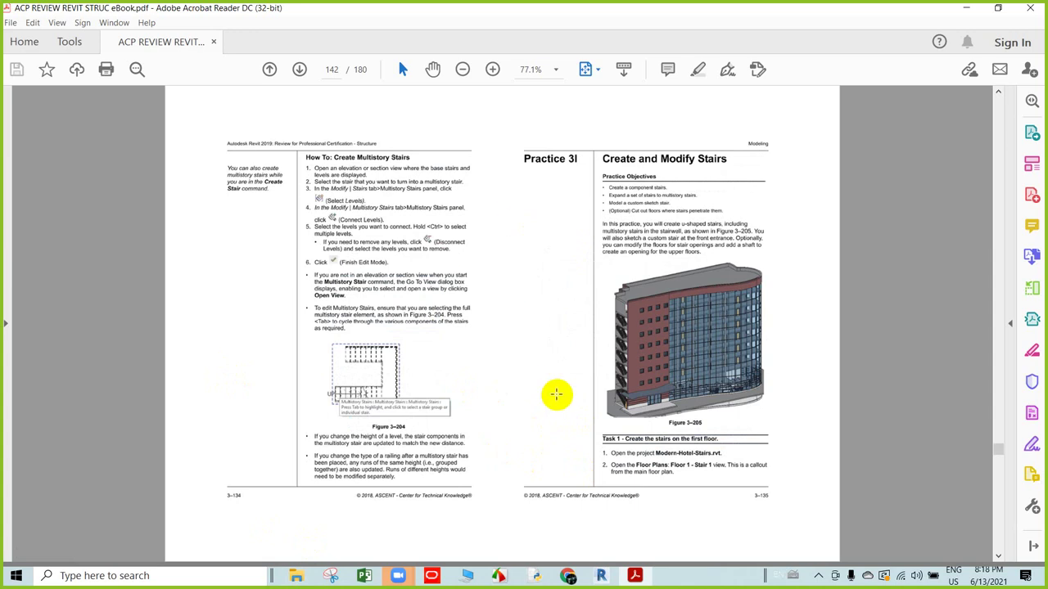
scroll(556, 394, "down", 2)
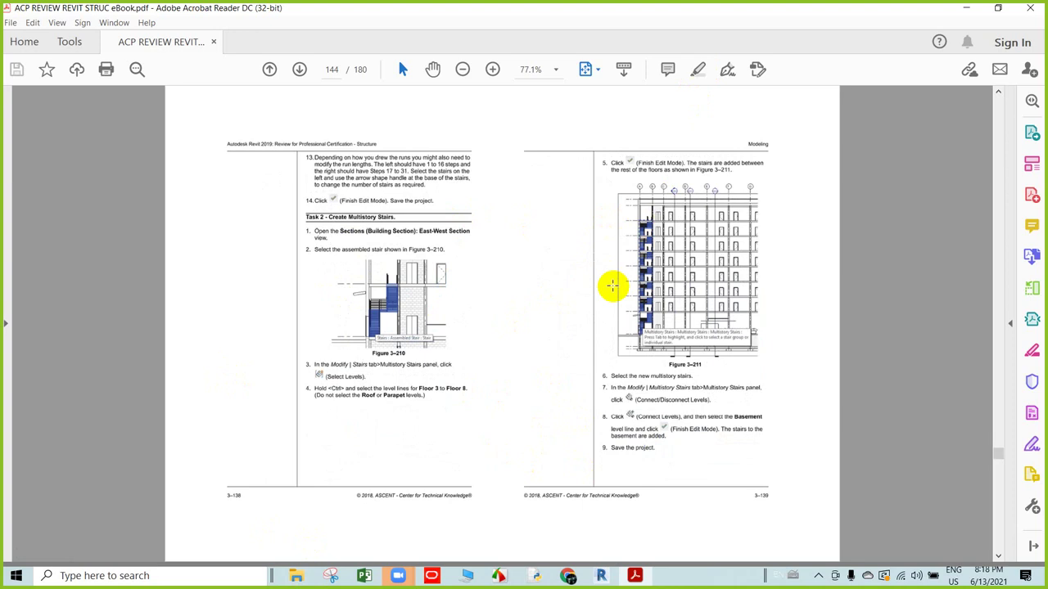
scroll(891, 503, "down", 1)
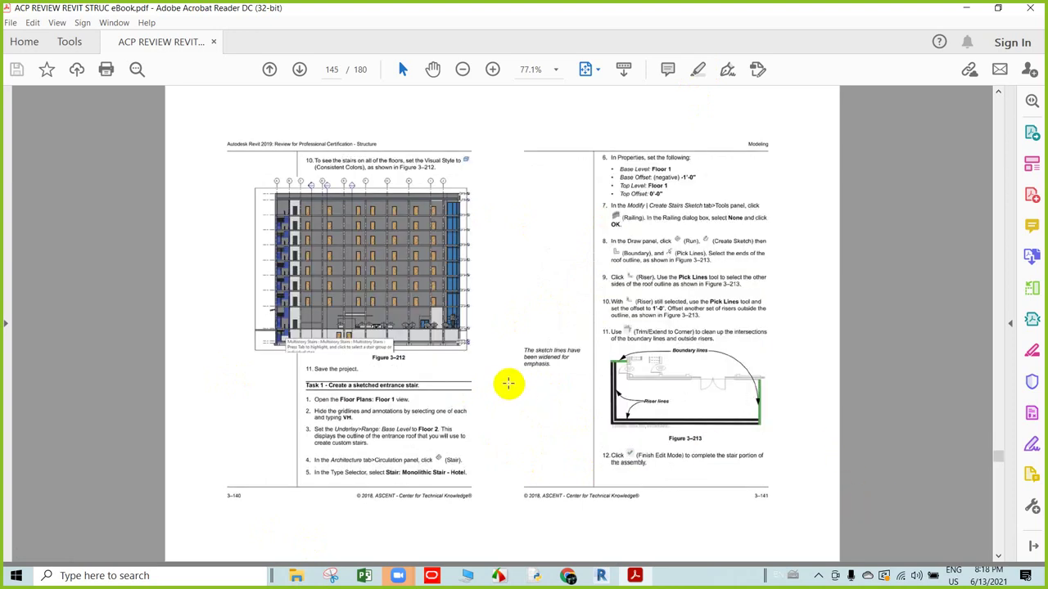
scroll(507, 384, "down", 2)
scroll(508, 383, "up", 1)
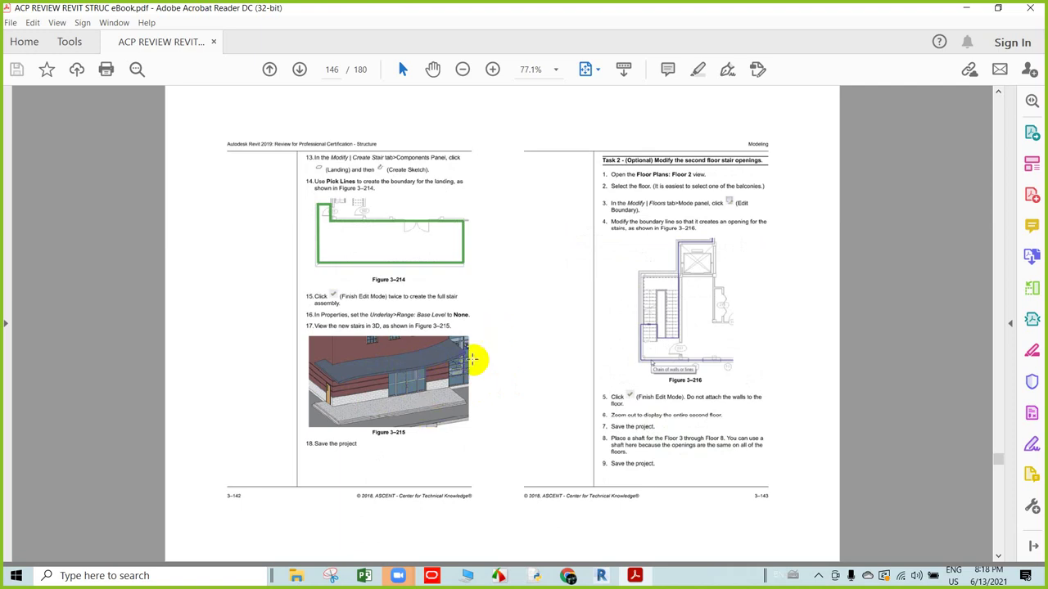
scroll(528, 347, "down", 2)
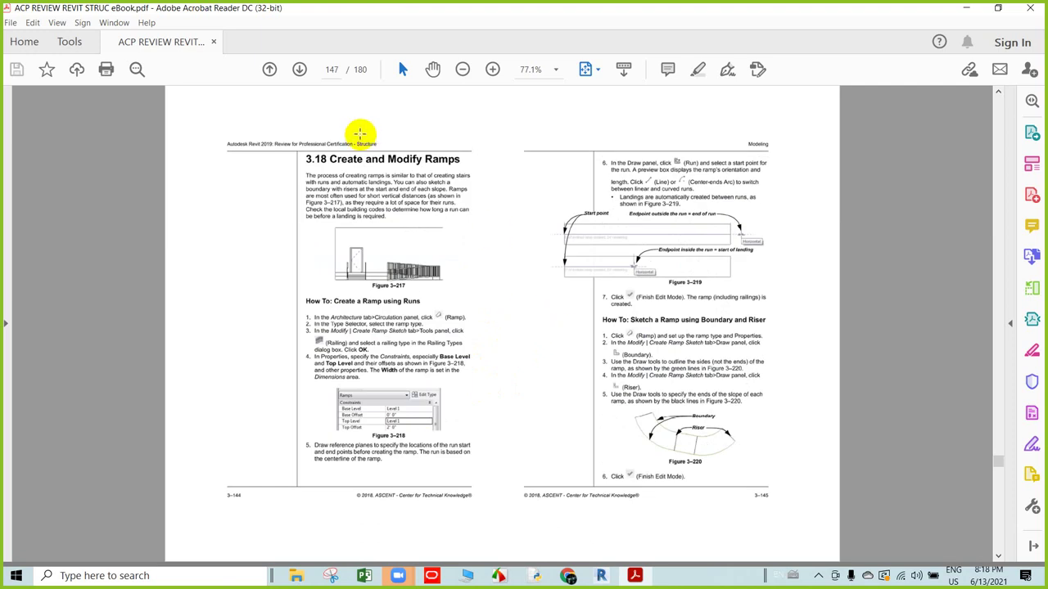
- Zoom the ramps pages from 77.1% to 150%
scroll(378, 152, "up", 1, "ctrl")
scroll(389, 156, "up", 1, "ctrl")
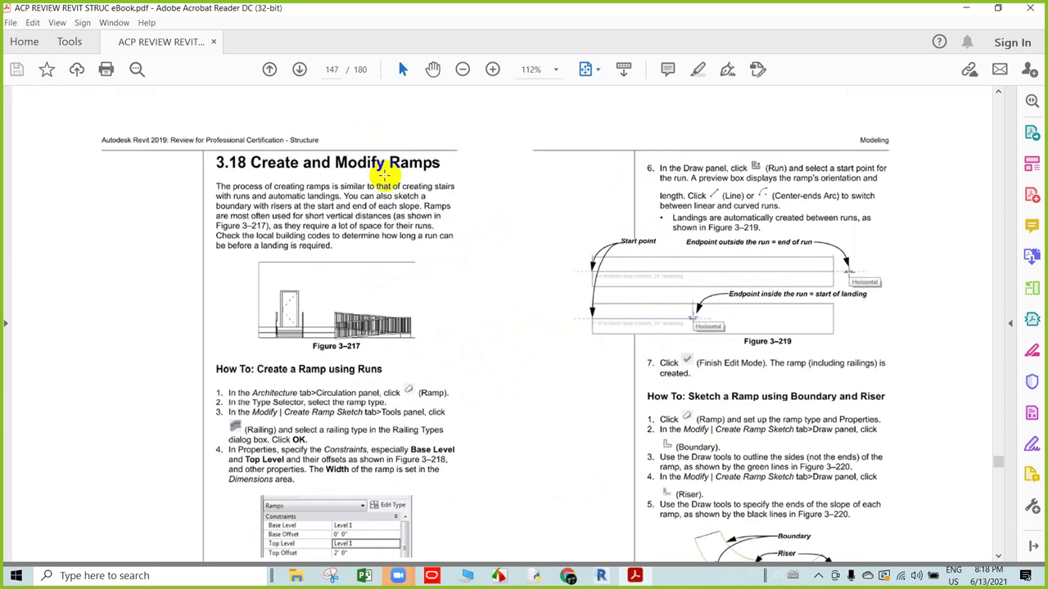
scroll(385, 180, "up", 1, "ctrl")
scroll(394, 235, "up", 1, "ctrl")
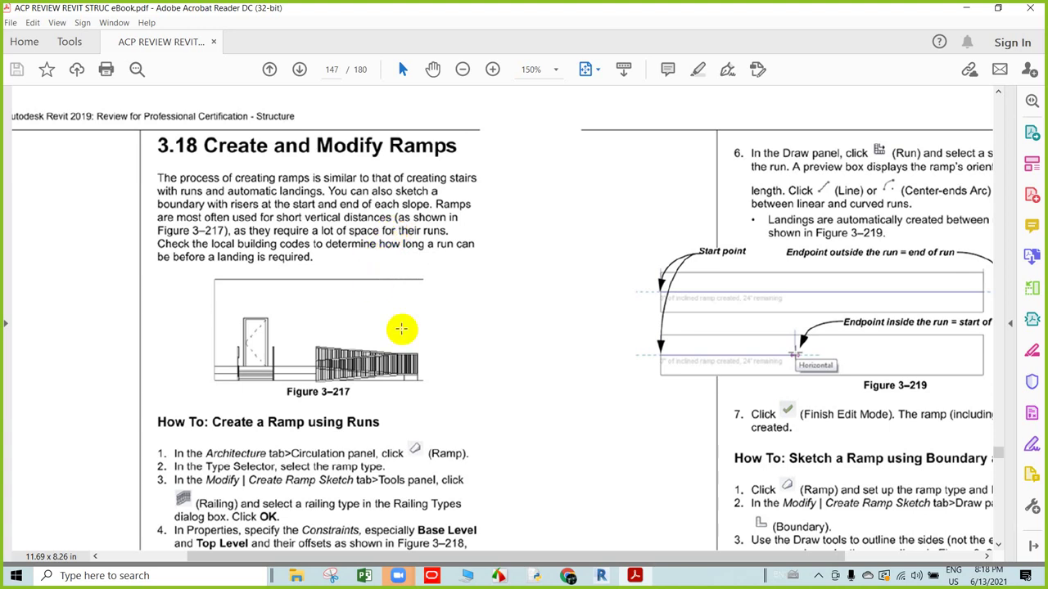
scroll(401, 329, "up", 1)
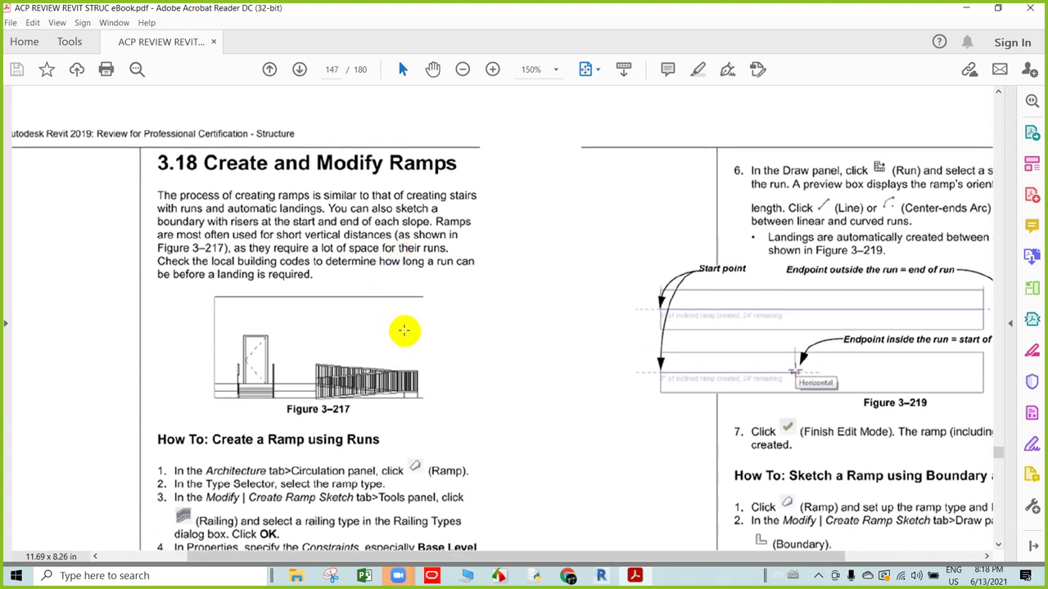
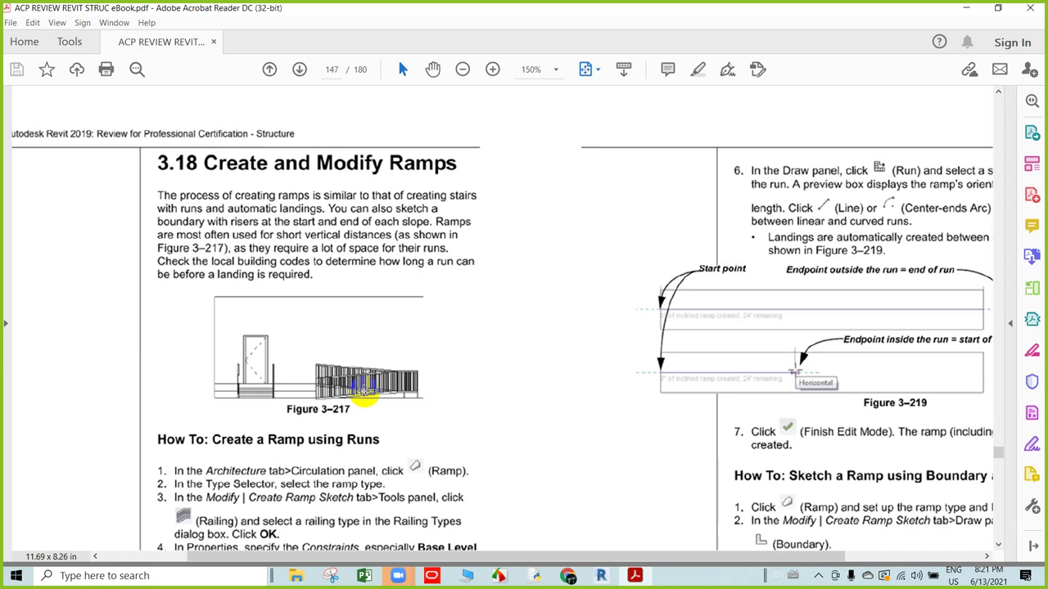
- Scroll the ACP Revit eBook to page 147's 'How To: Sketch a Ramp using Boundary and Riser' with Figure 3–220
scroll(430, 440, "down", 1)
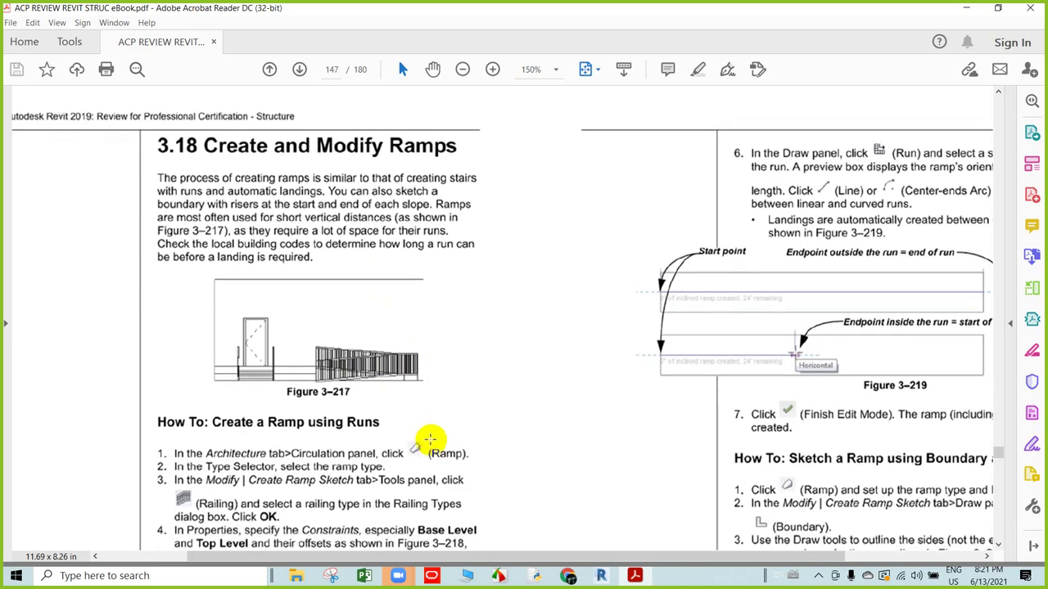
scroll(429, 439, "down", 1)
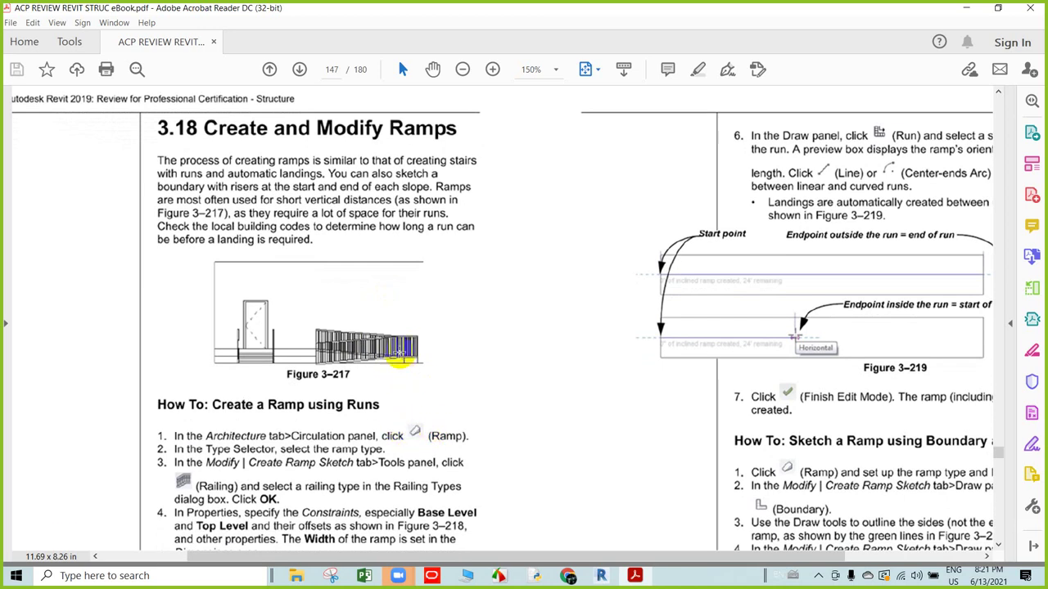
scroll(391, 403, "down", 1)
scroll(384, 401, "down", 2)
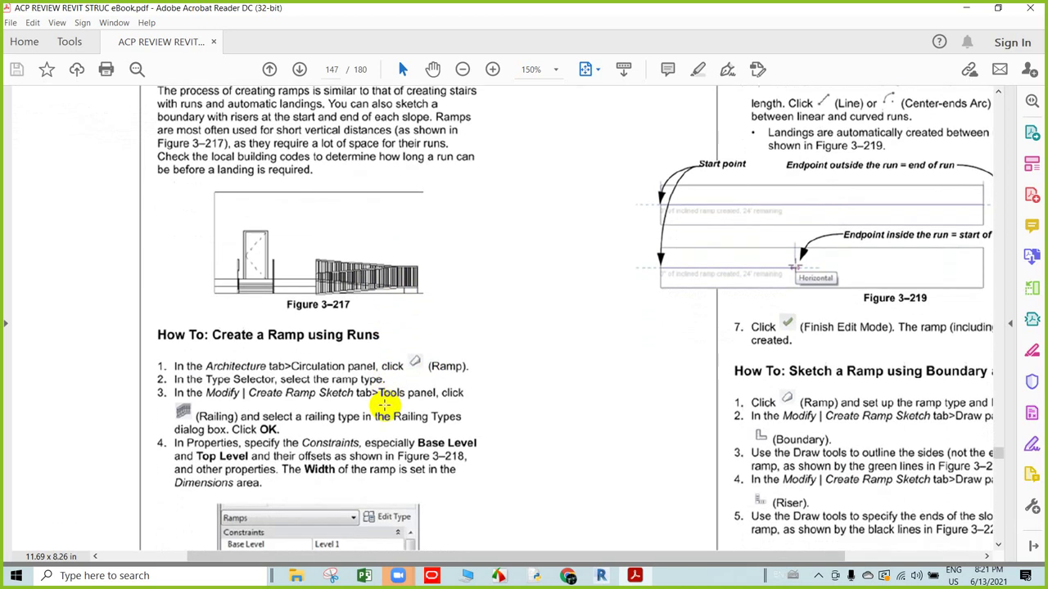
scroll(383, 403, "down", 1)
scroll(383, 404, "down", 3)
scroll(383, 404, "down", 1)
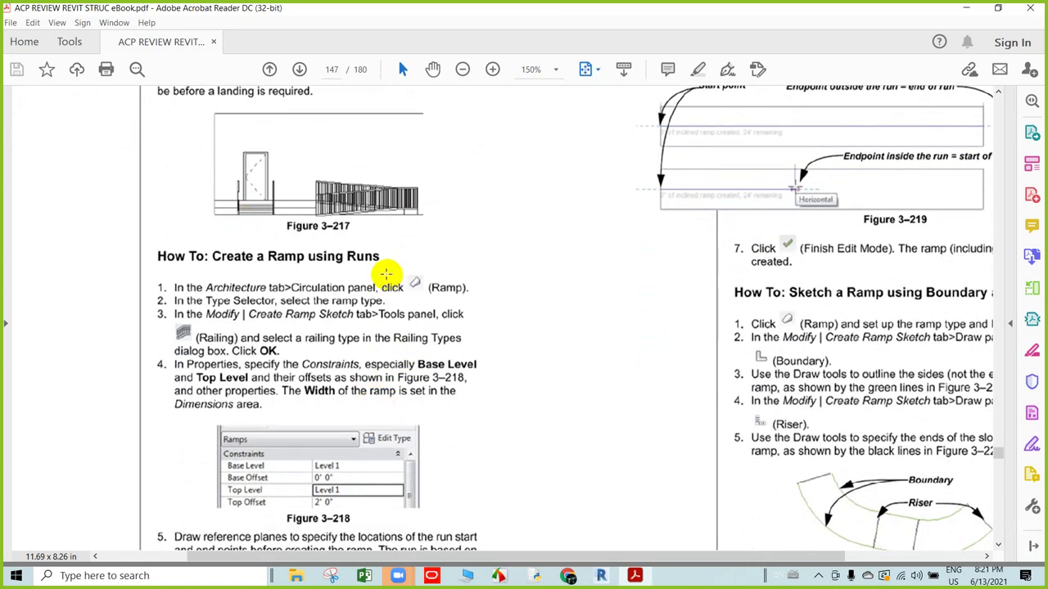
scroll(246, 340, "down", 1)
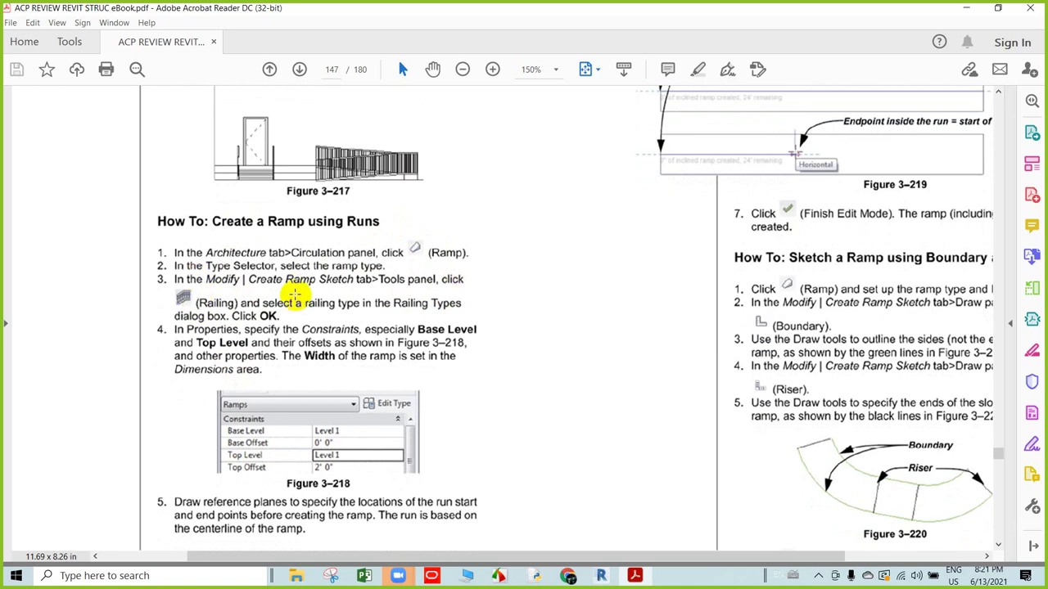
scroll(286, 299, "down", 1)
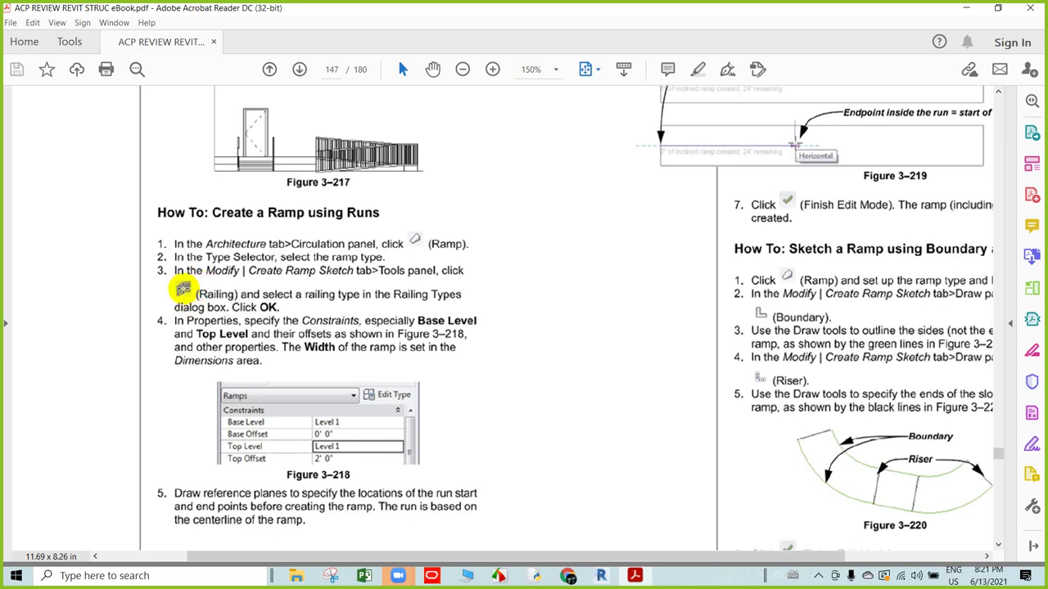
scroll(206, 296, "down", 1)
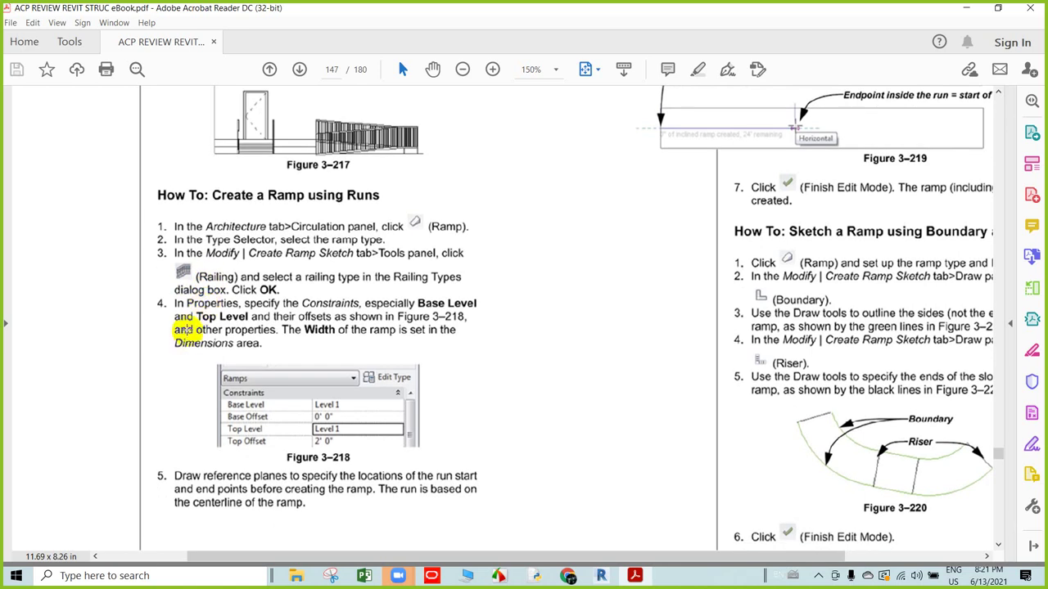
scroll(205, 253, "down", 1)
scroll(203, 278, "down", 1)
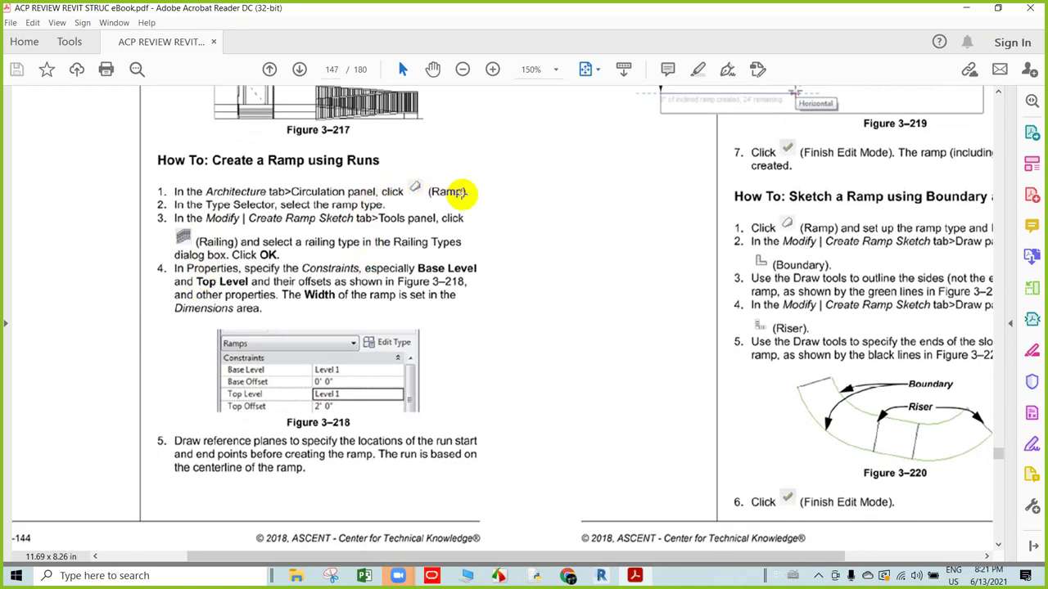
scroll(188, 279, "down", 1)
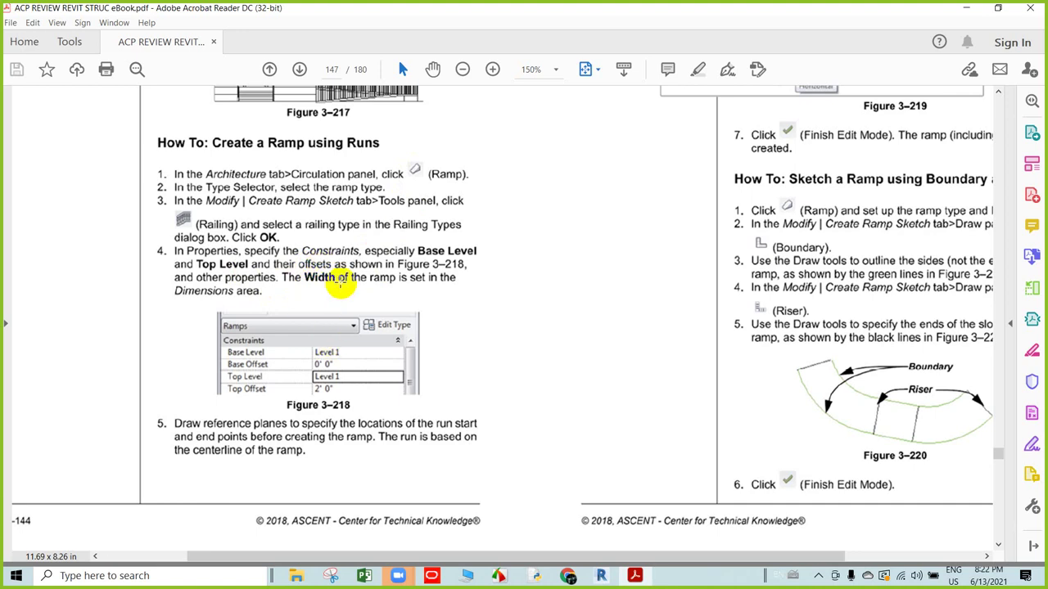
scroll(327, 294, "down", 1)
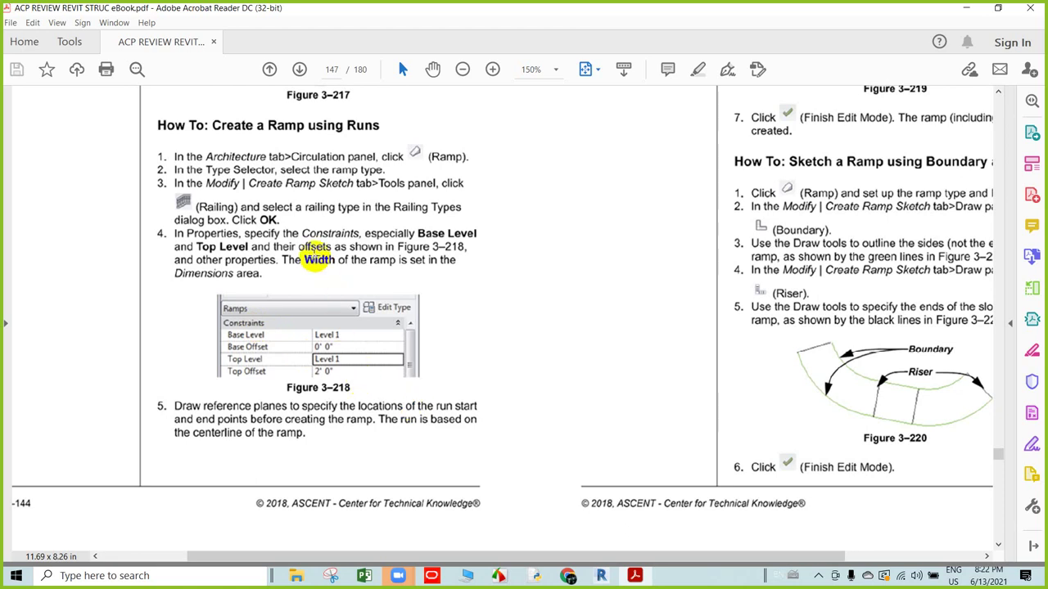
scroll(315, 266, "down", 1)
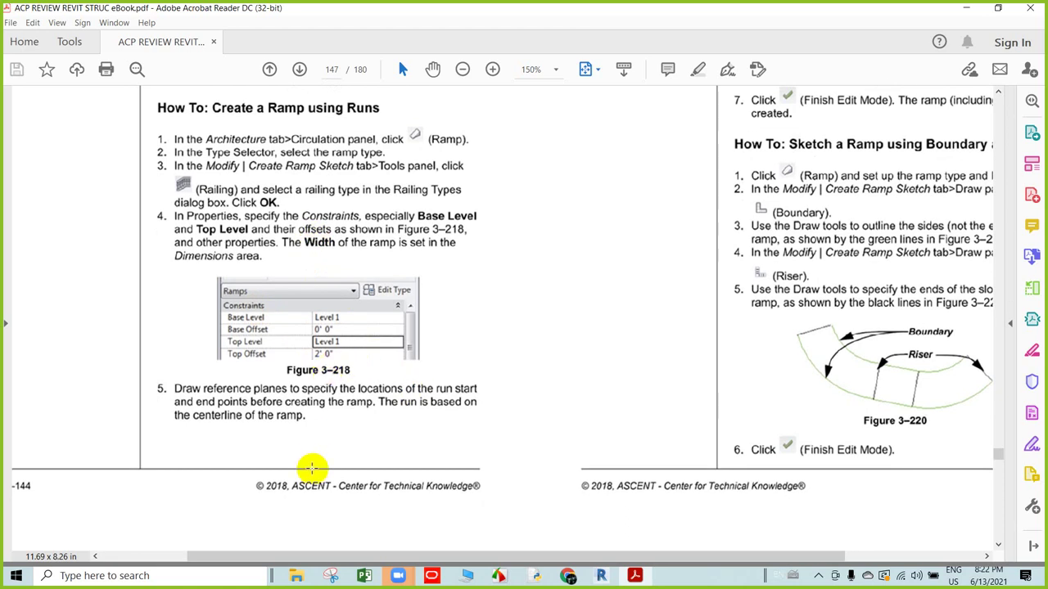
scroll(303, 472, "down", 2)
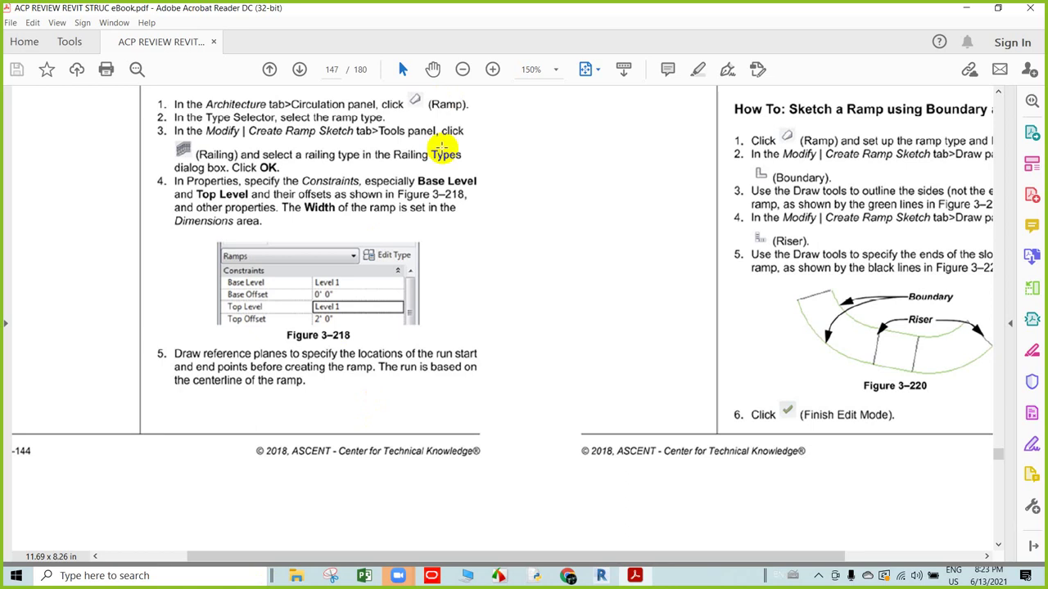
scroll(638, 341, "up", 1)
scroll(639, 340, "up", 1)
scroll(631, 339, "up", 1)
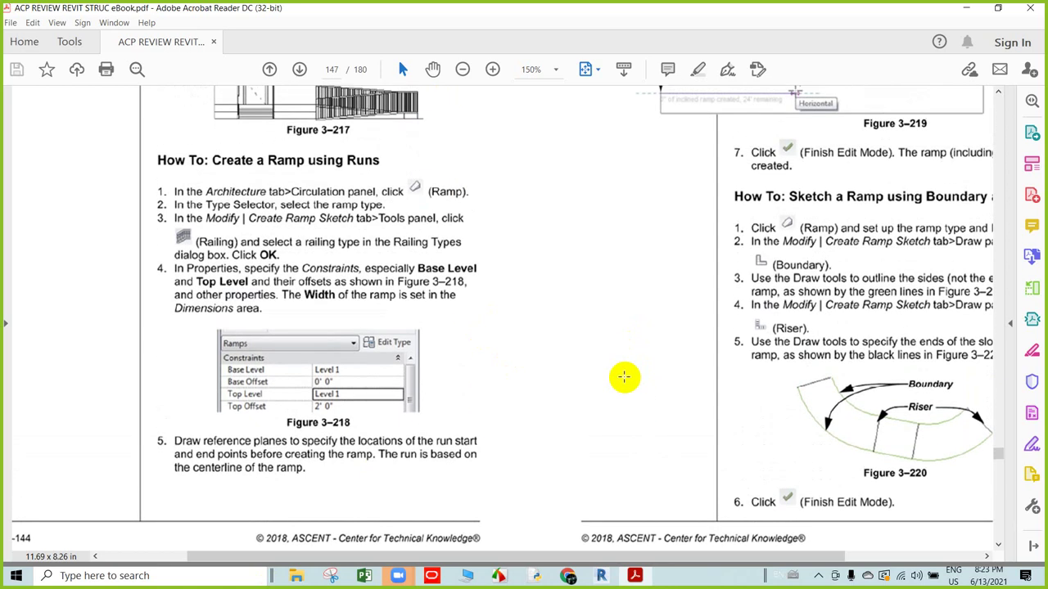
scroll(622, 377, "up", 2)
scroll(606, 393, "up", 3)
scroll(605, 398, "up", 1)
scroll(603, 398, "up", 4)
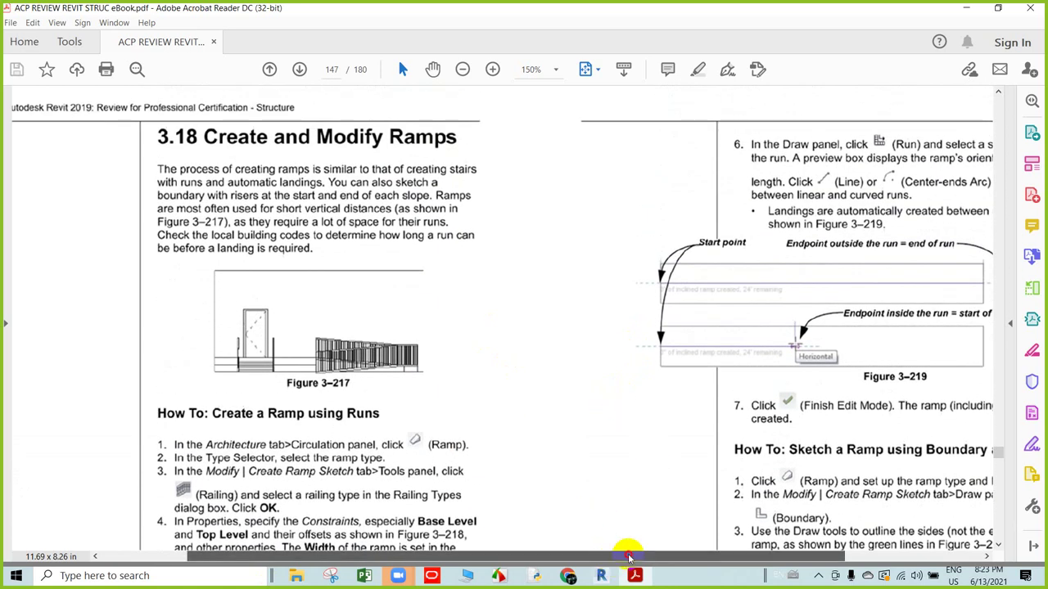
left_click_drag(627, 556, 878, 556)
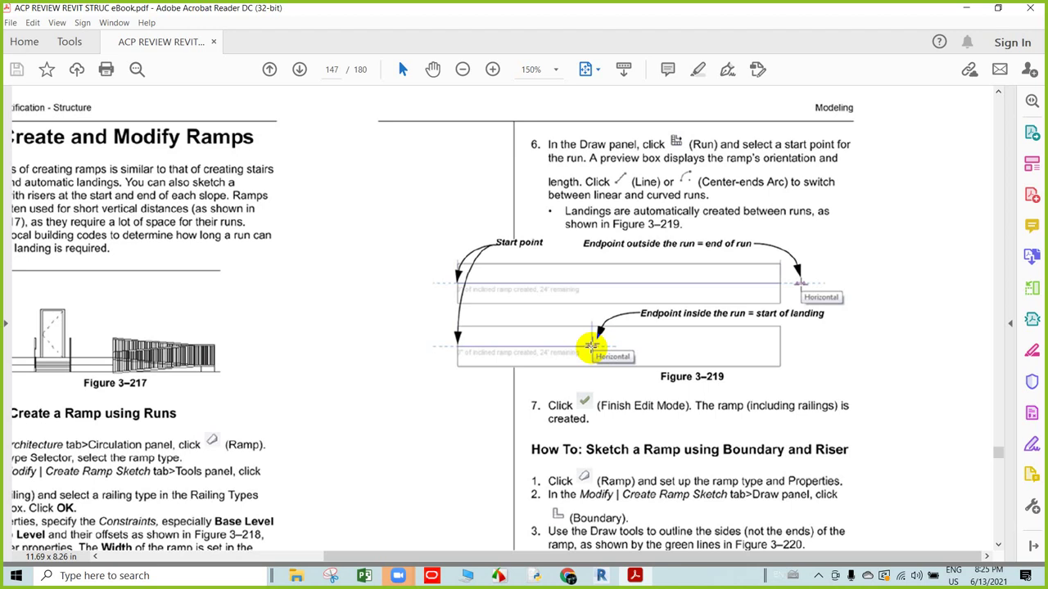
scroll(655, 442, "down", 3)
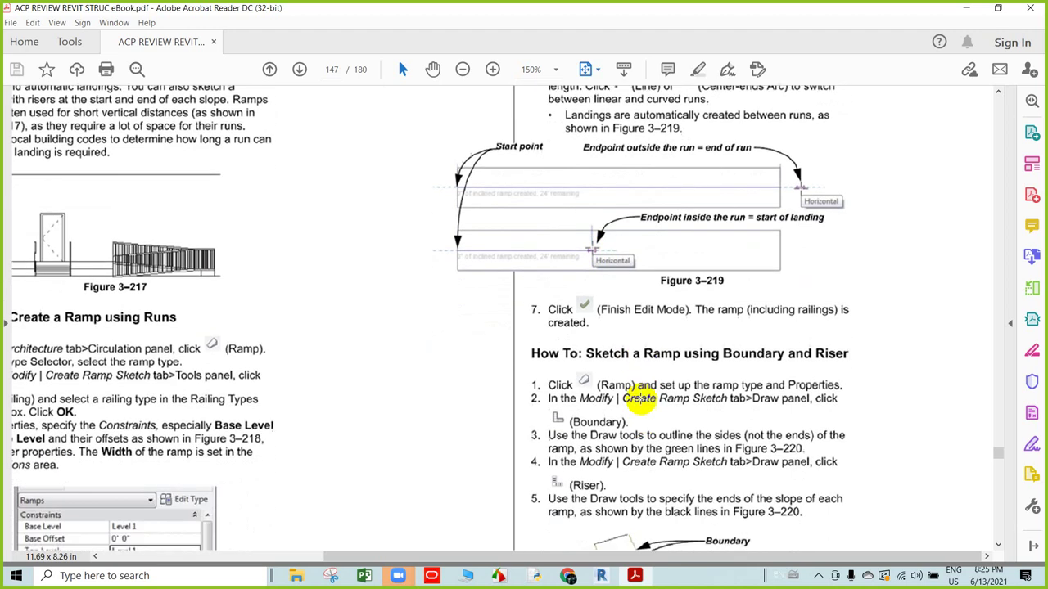
scroll(663, 342, "down", 2)
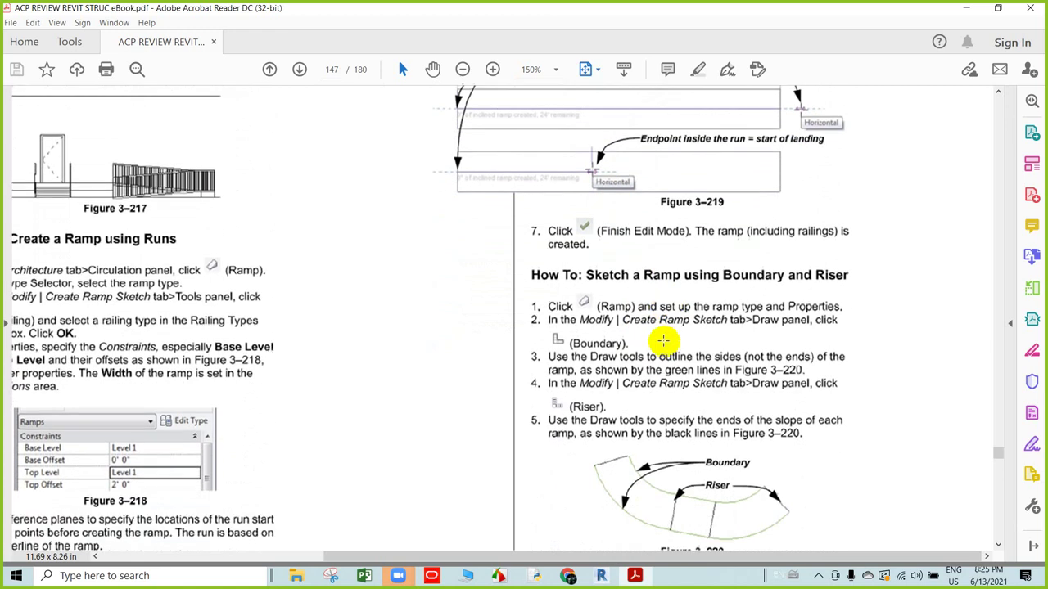
scroll(663, 342, "down", 1)
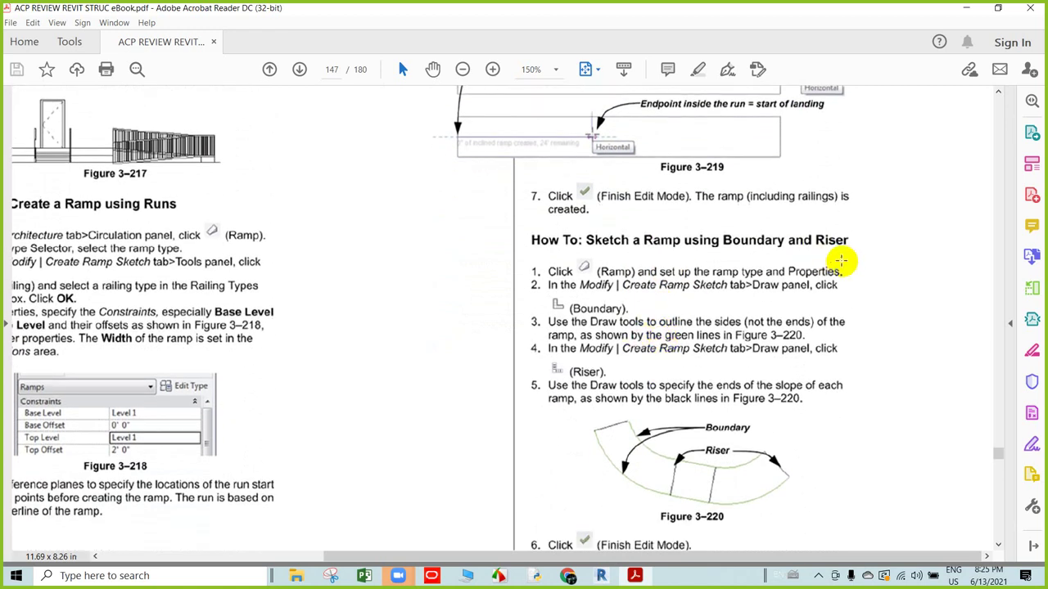
scroll(762, 372, "up", 1)
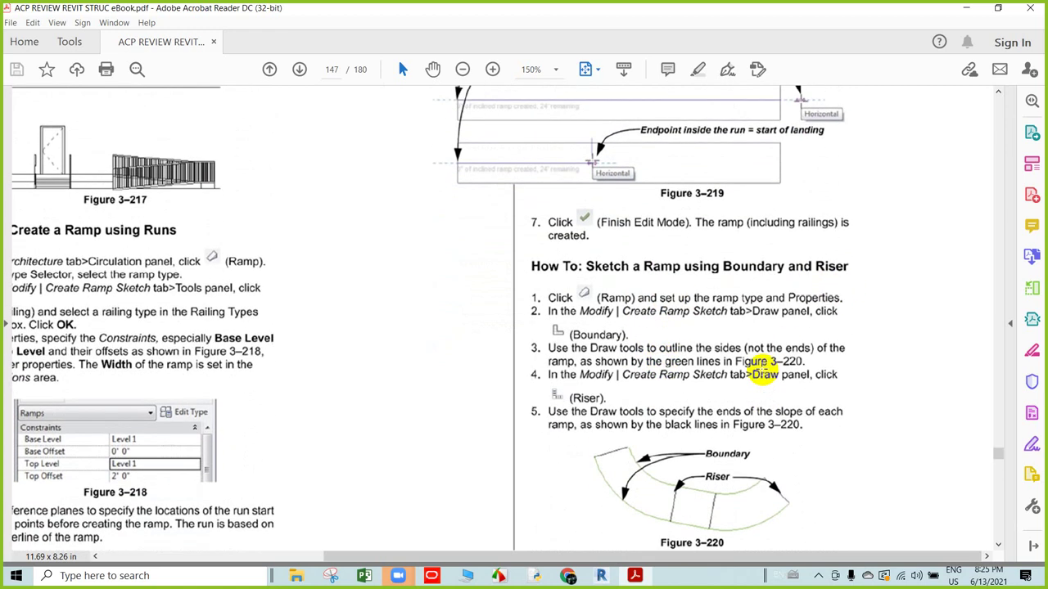
scroll(763, 372, "up", 1)
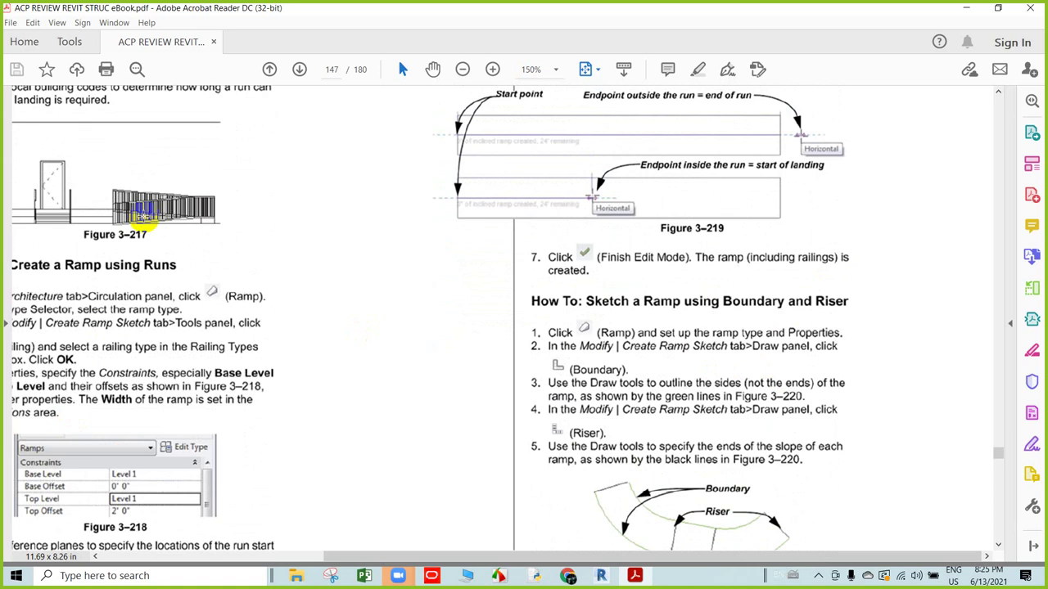
scroll(147, 278, "up", 1)
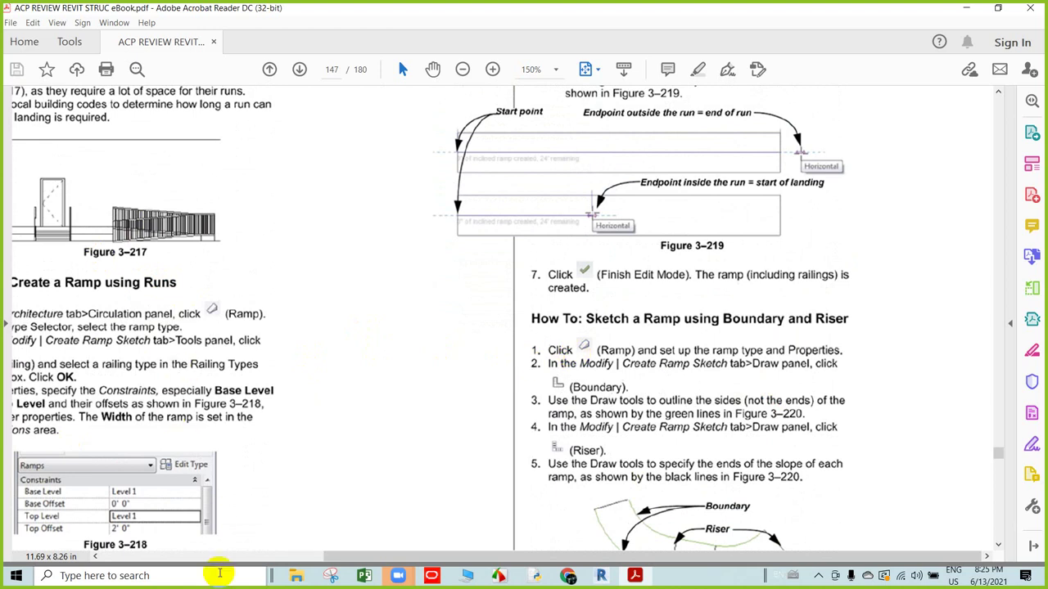
scroll(790, 250, "up", 1)
scroll(645, 340, "up", 3)
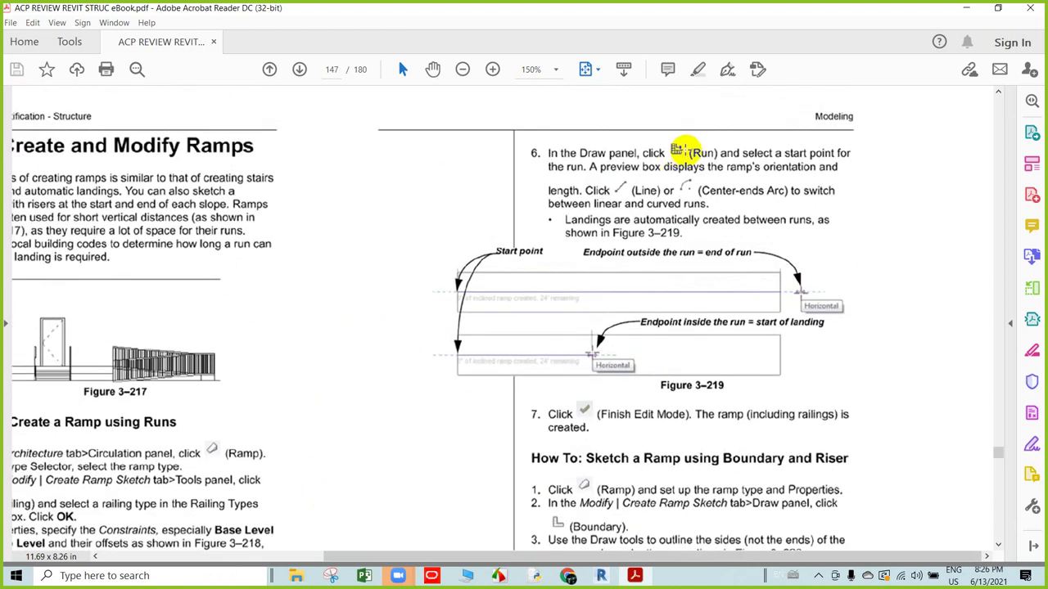
left_click(685, 151)
scroll(617, 315, "down", 2)
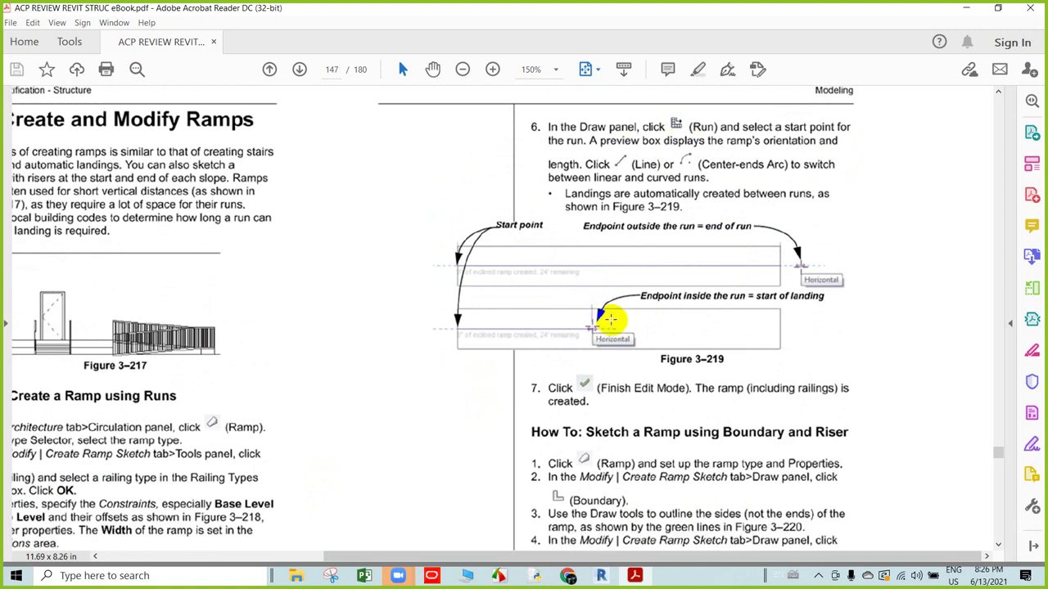
scroll(617, 311, "down", 2)
scroll(610, 319, "down", 2)
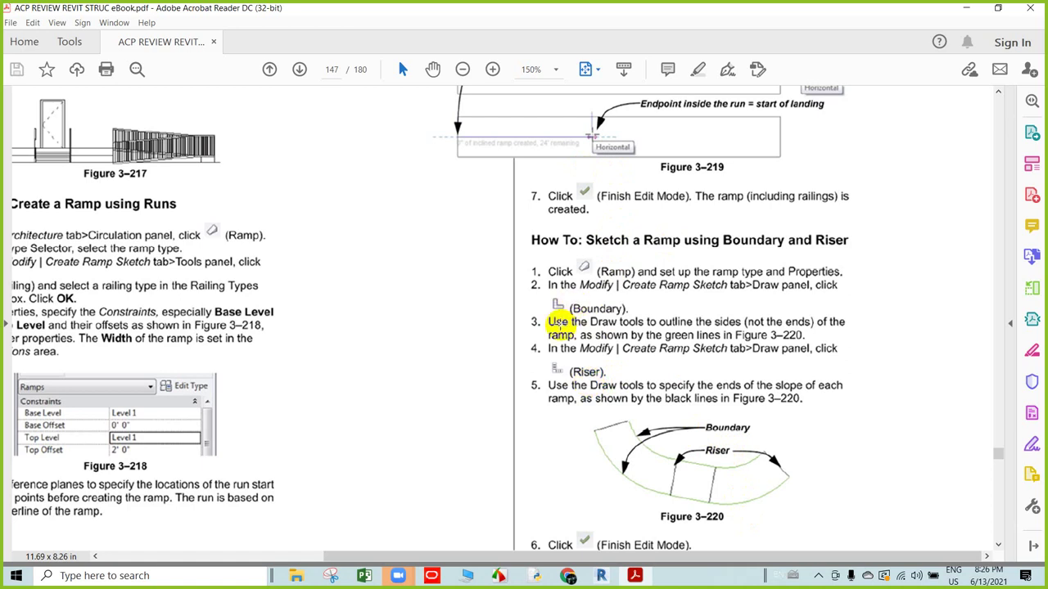
scroll(573, 370, "down", 3)
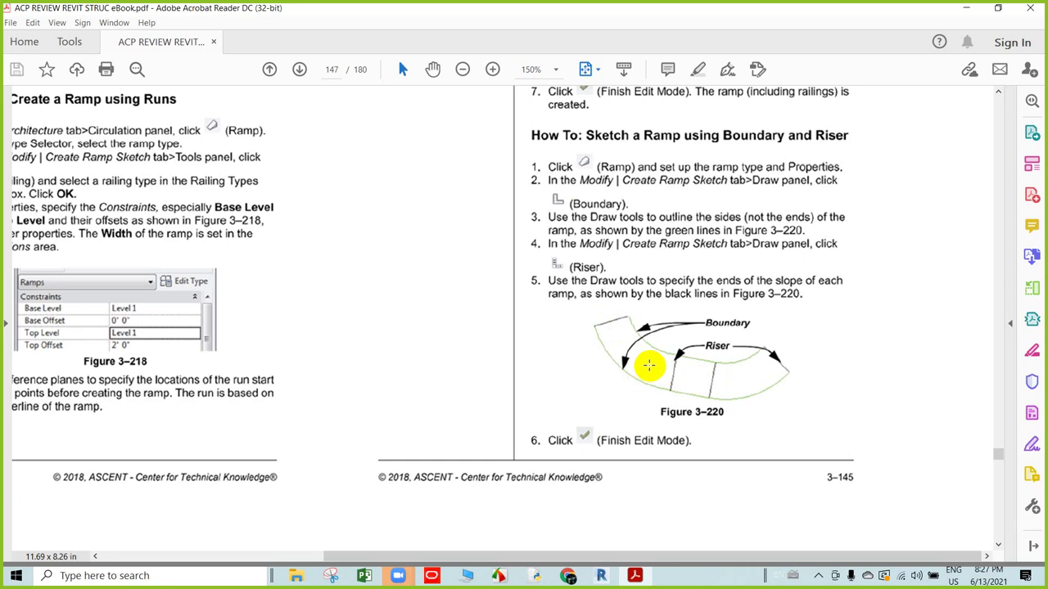
- Minimize Acrobat Reader so Revit's Section 1 view of Syracuse-Suites-Shafts is showing
scroll(627, 423, "down", 1)
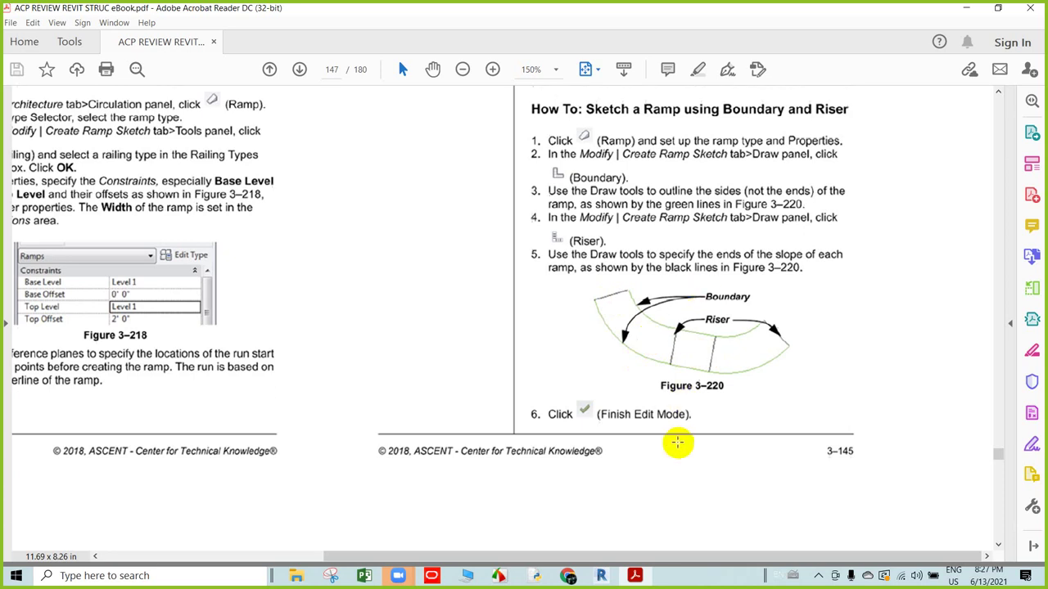
scroll(673, 442, "down", 5)
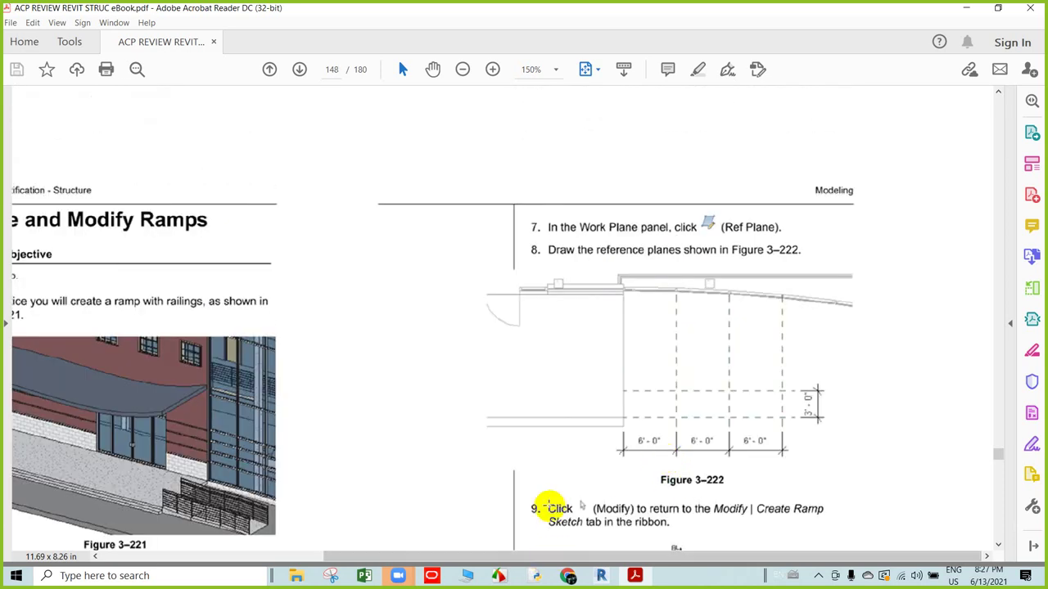
scroll(540, 507, "down", 1)
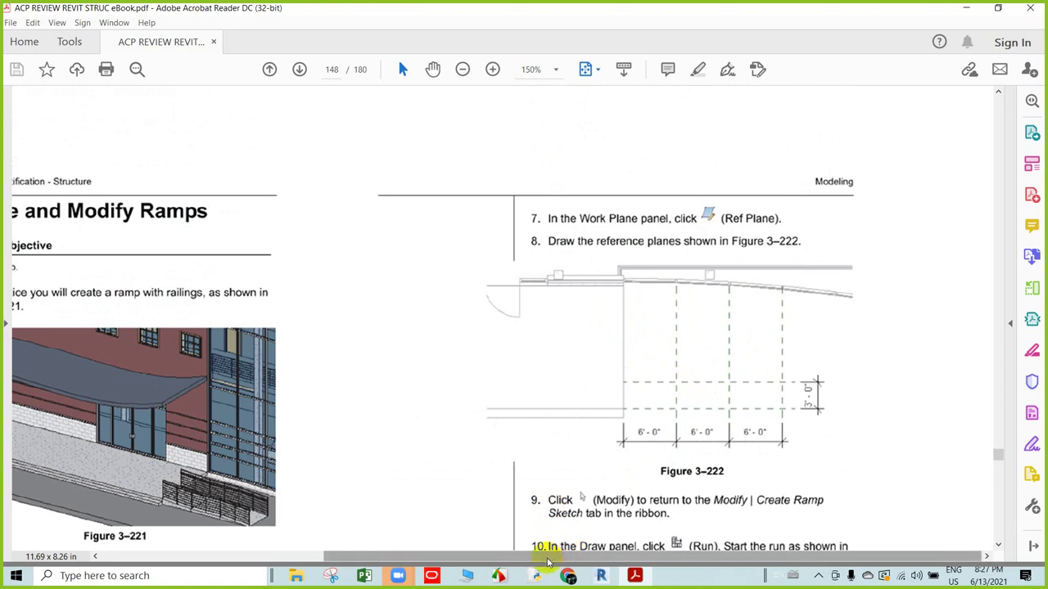
left_click_drag(550, 557, 407, 528)
scroll(299, 476, "down", 1)
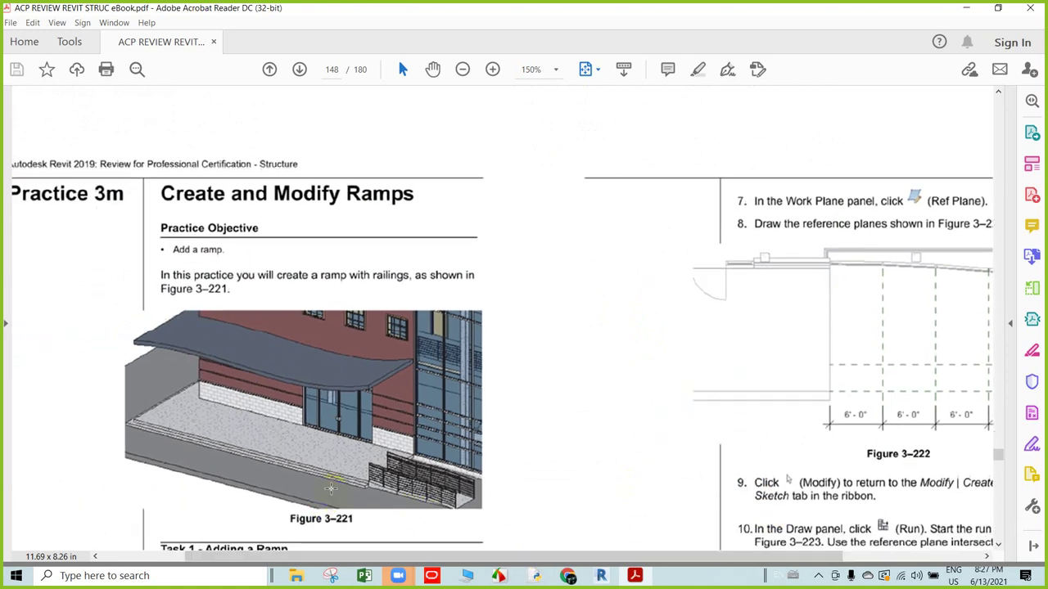
scroll(299, 479, "down", 2)
scroll(299, 483, "down", 2)
scroll(299, 483, "down", 2)
scroll(299, 483, "down", 1)
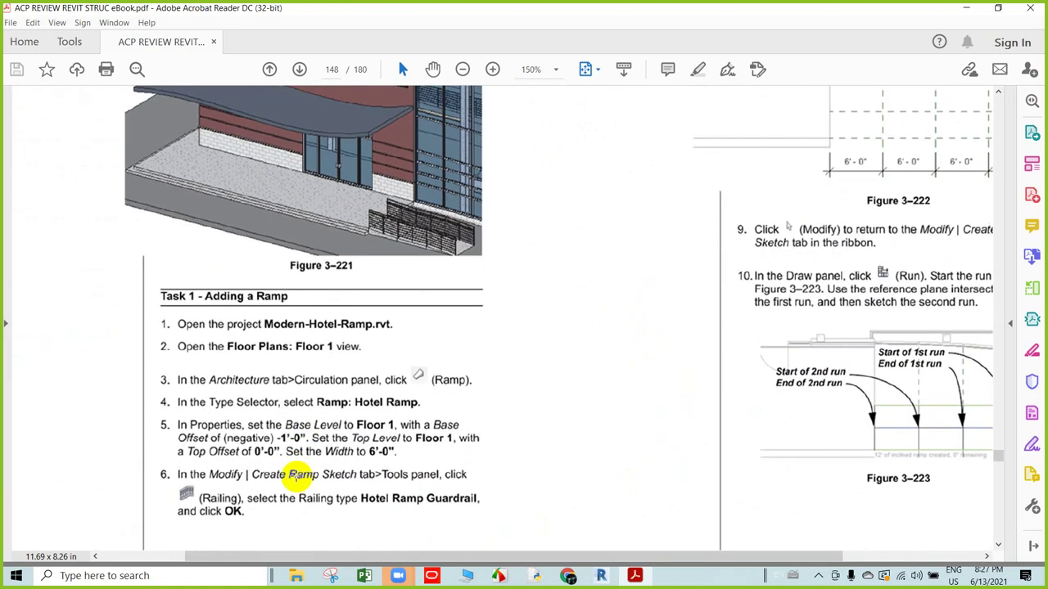
left_click(966, 7)
scroll(368, 270, "down", 3)
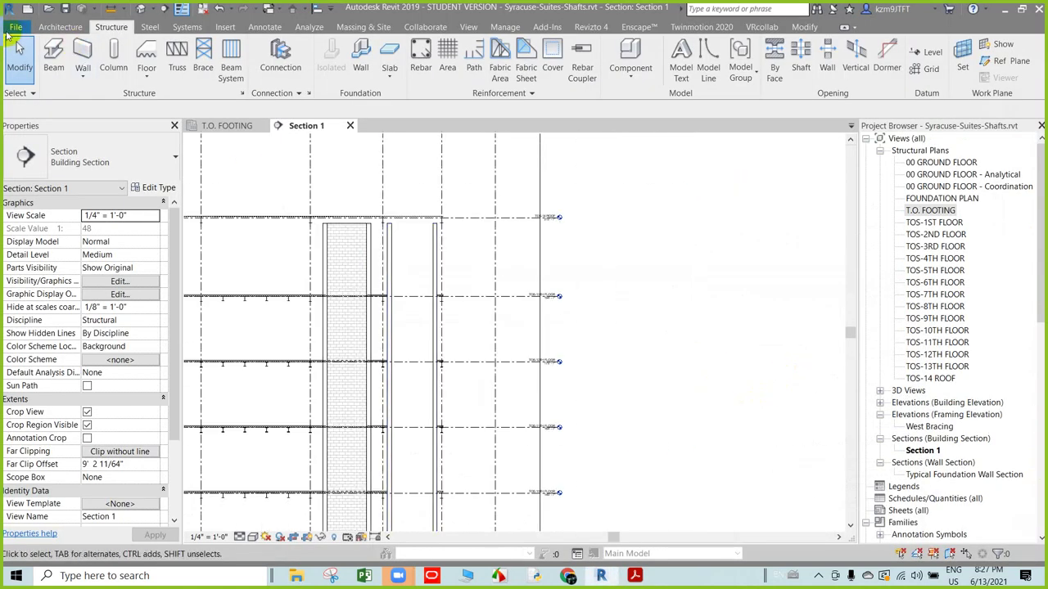
- Close the Syracuse-Suites-Shafts project without saving changes
left_click(16, 26)
left_click(49, 334)
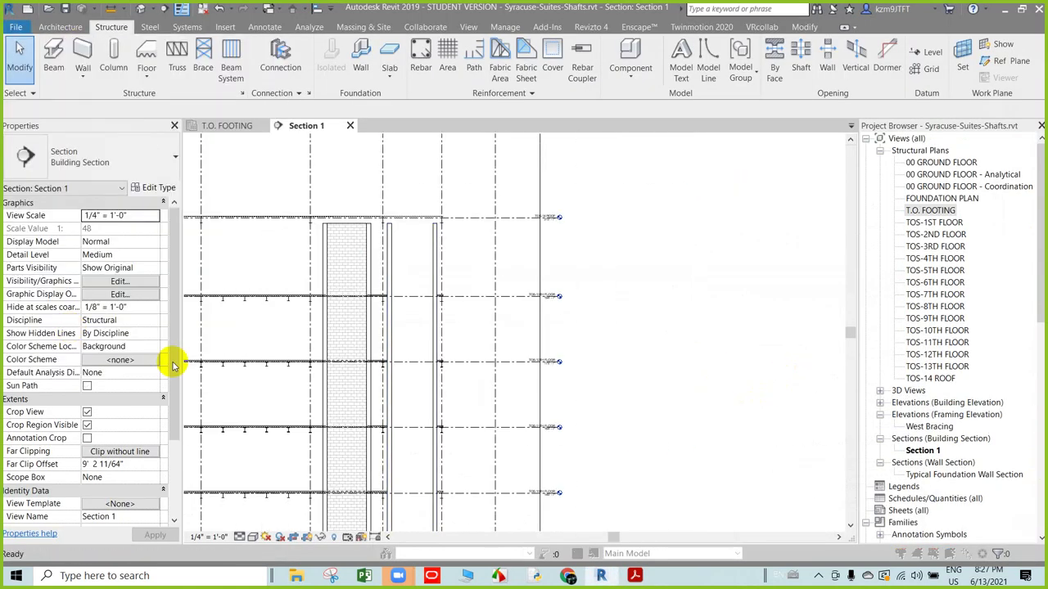
left_click(557, 298)
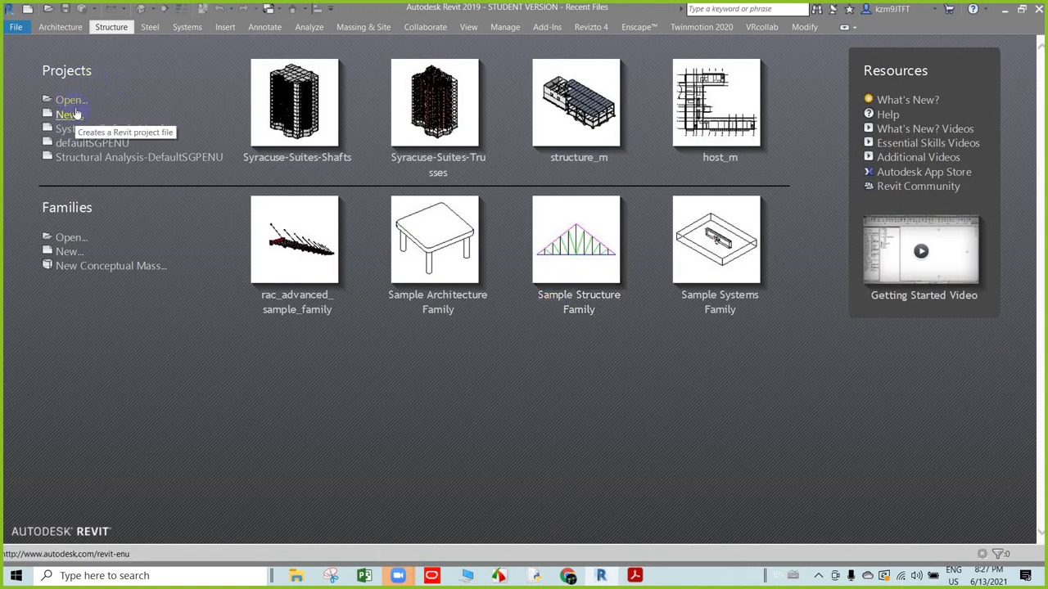
- Open Modern-Hotel-Ramp.rvt from the Open dialog
left_click(74, 102)
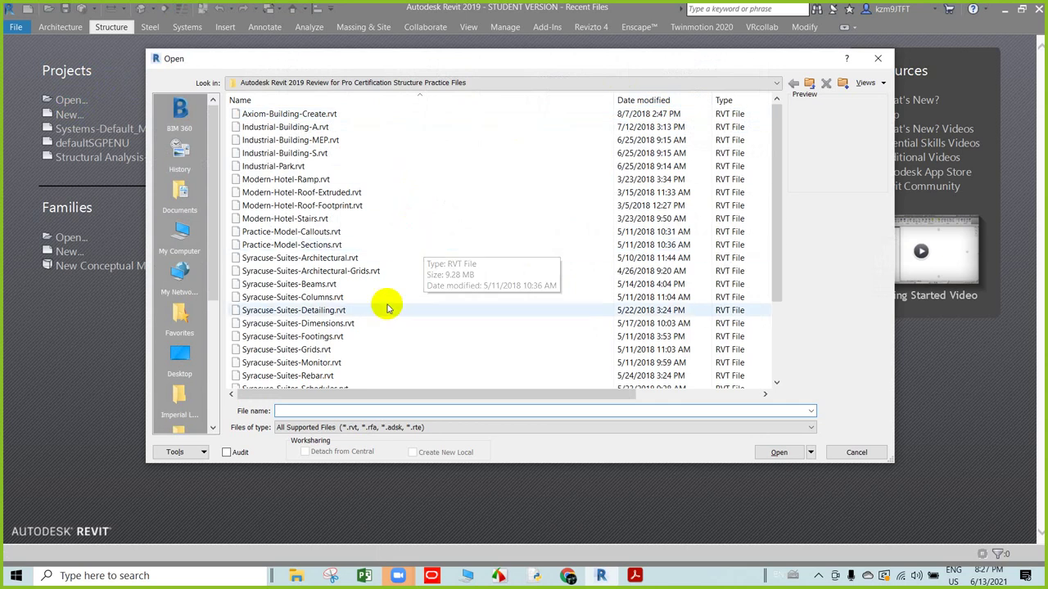
left_click(334, 310)
scroll(335, 304, "down", 3)
scroll(303, 315, "up", 3)
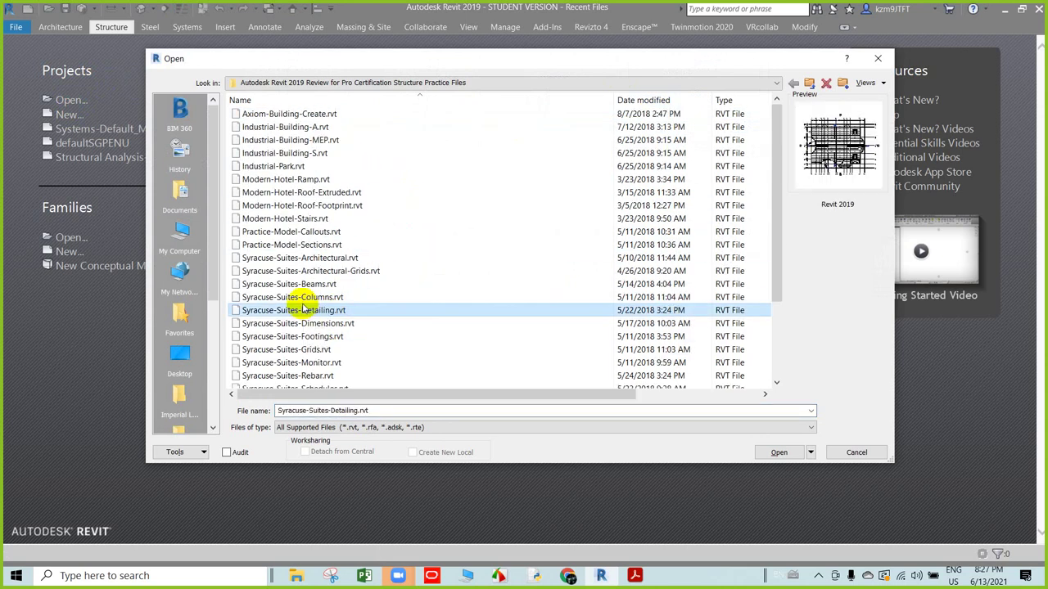
left_click(332, 179)
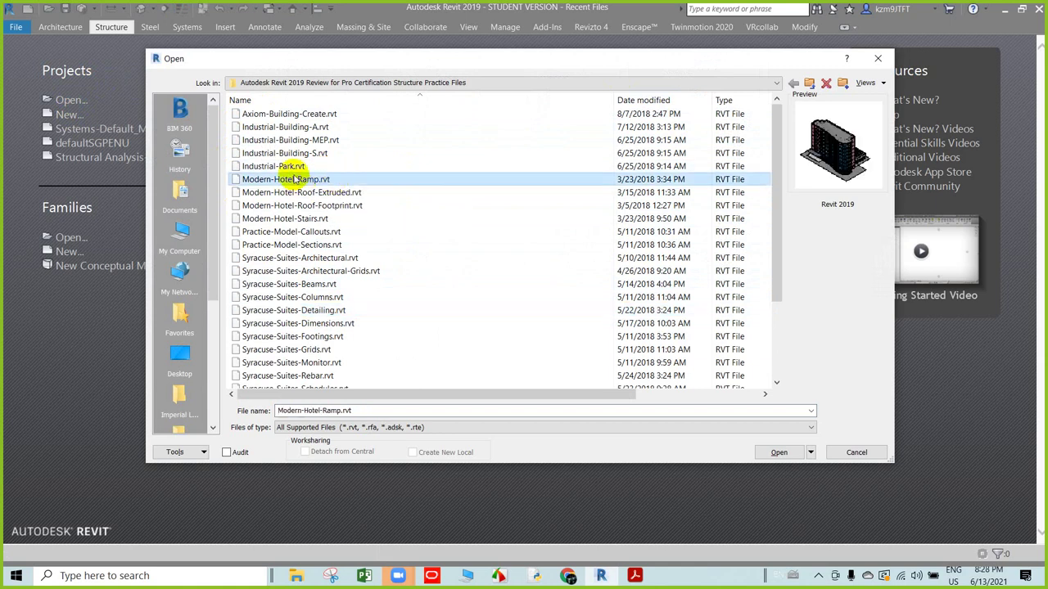
left_click(779, 452)
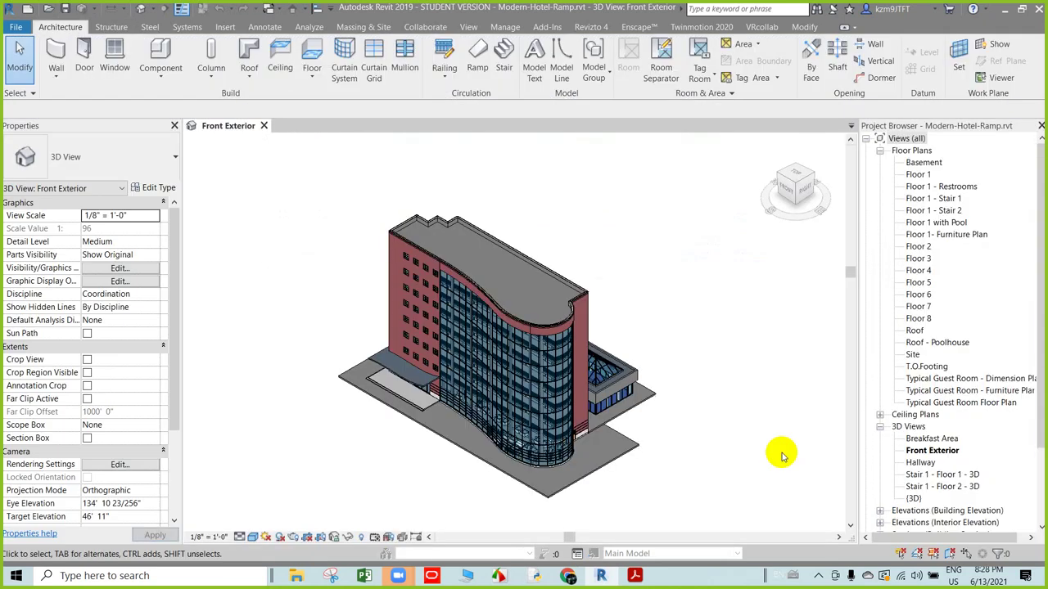
- Zoom into the hotel's Front Exterior 3D view, then bring up the eBook's 'Task 1 - Adding a Ramp' page
scroll(605, 442, "up", 3)
scroll(600, 443, "up", 2)
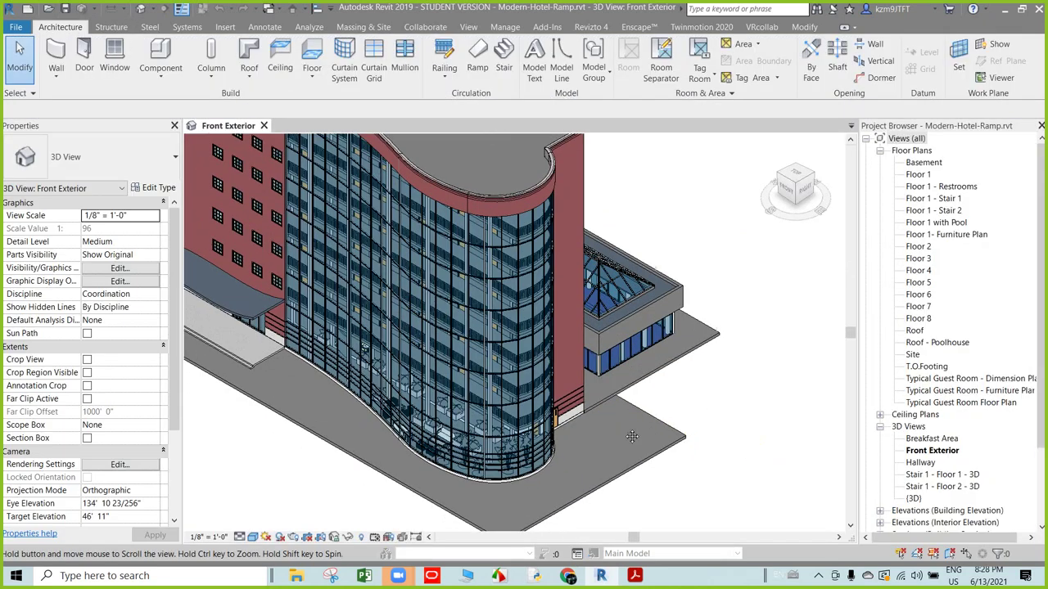
left_click(634, 575)
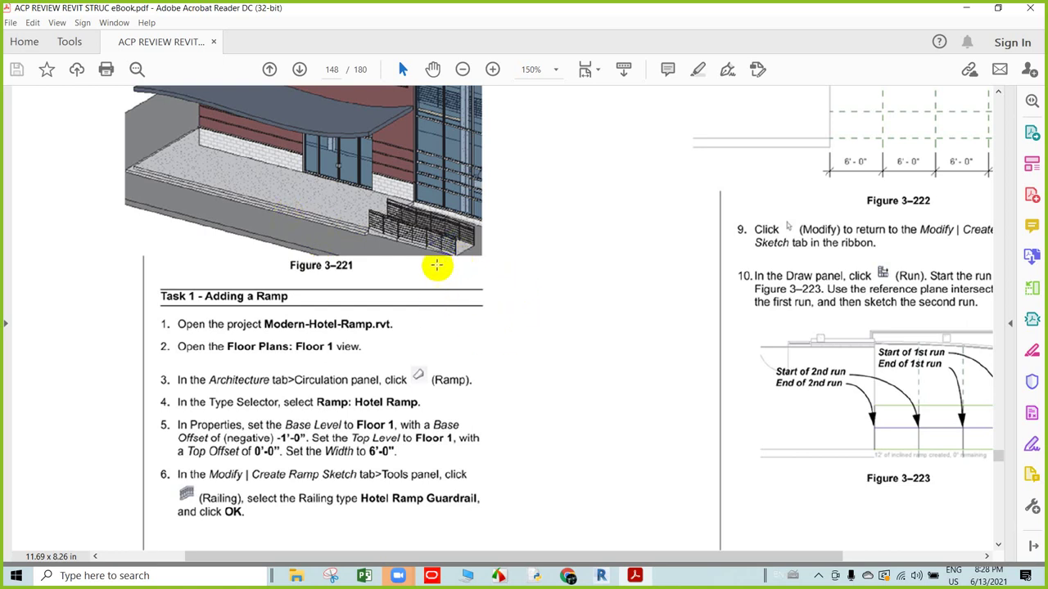
- Minimize the eBook and open the Modern-Hotel-Ramp Floor 1 floor plan
left_click(338, 191)
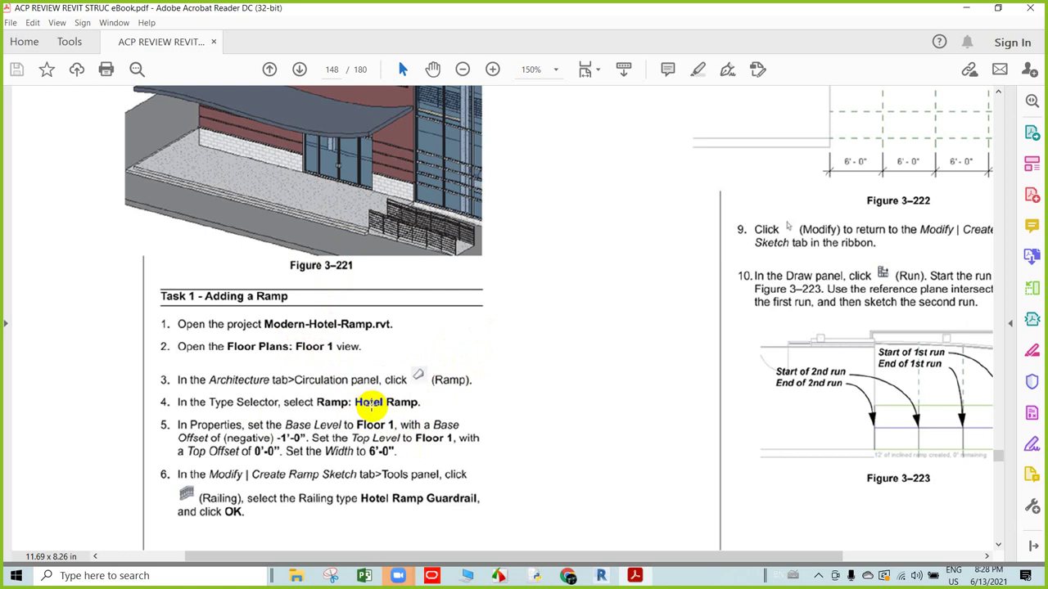
left_click(962, 8)
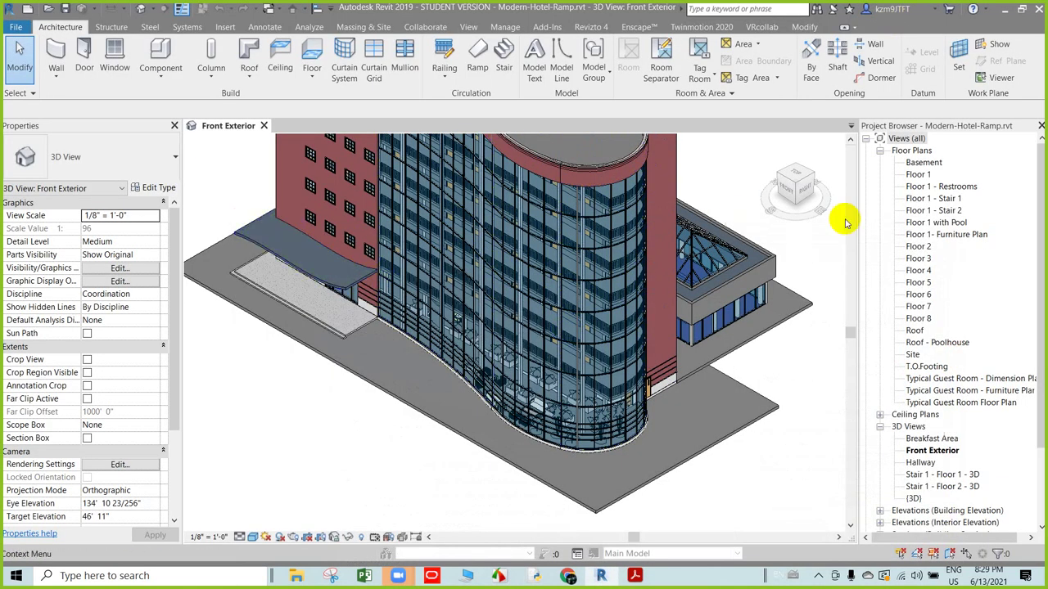
double_click(917, 174)
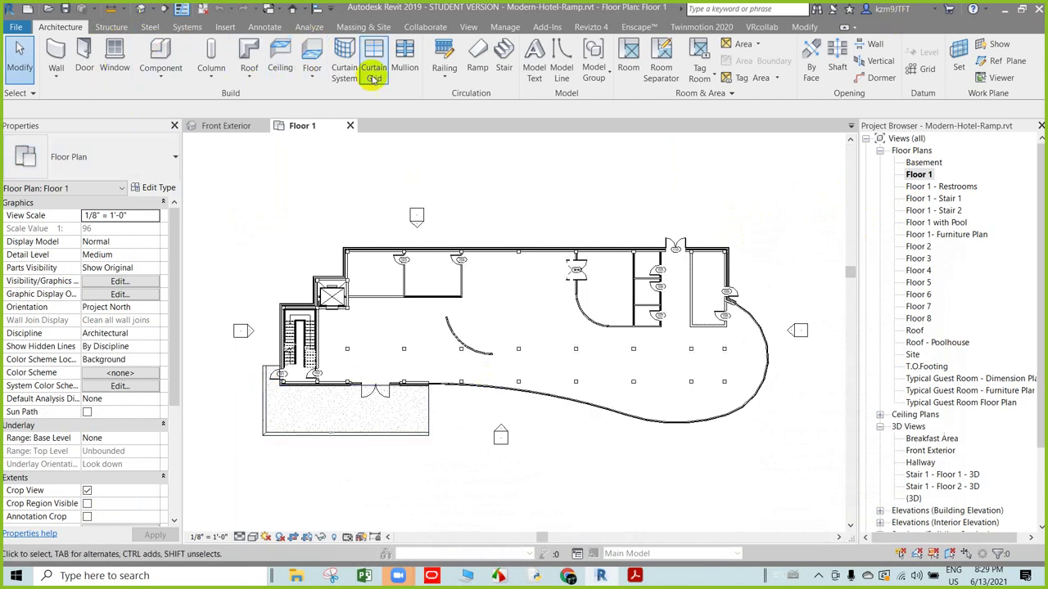
- Start a Hotel Ramp type ramp, then switch back to the eBook's Task 1 steps
left_click(477, 70)
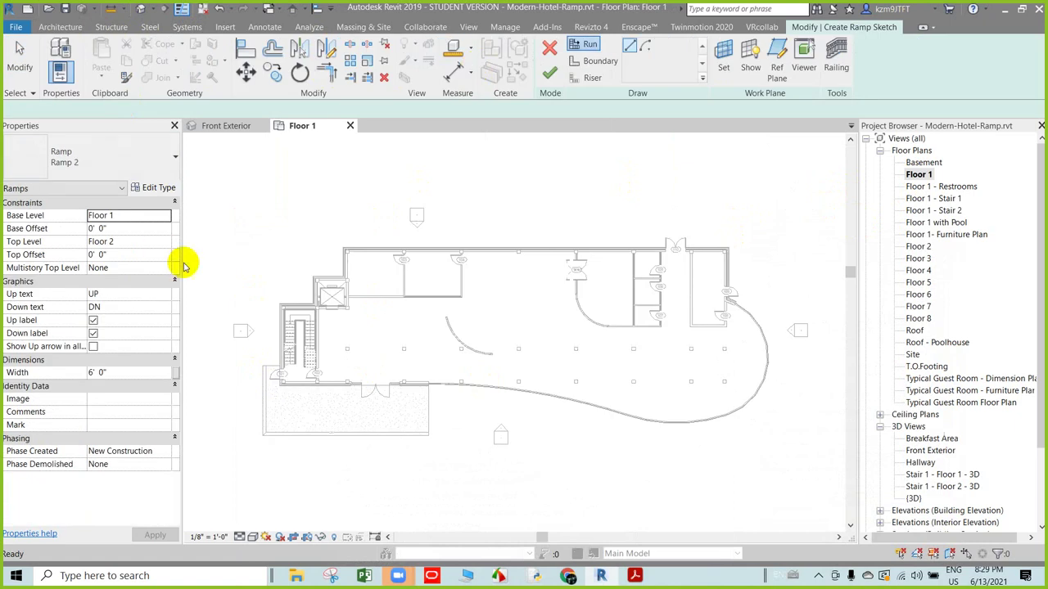
left_click(94, 140)
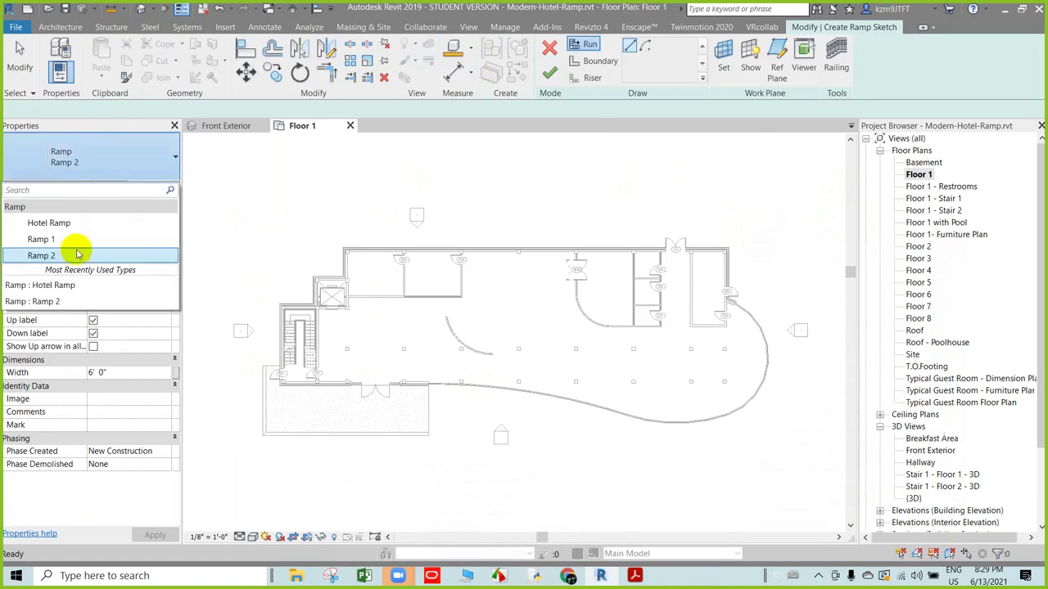
left_click(75, 221)
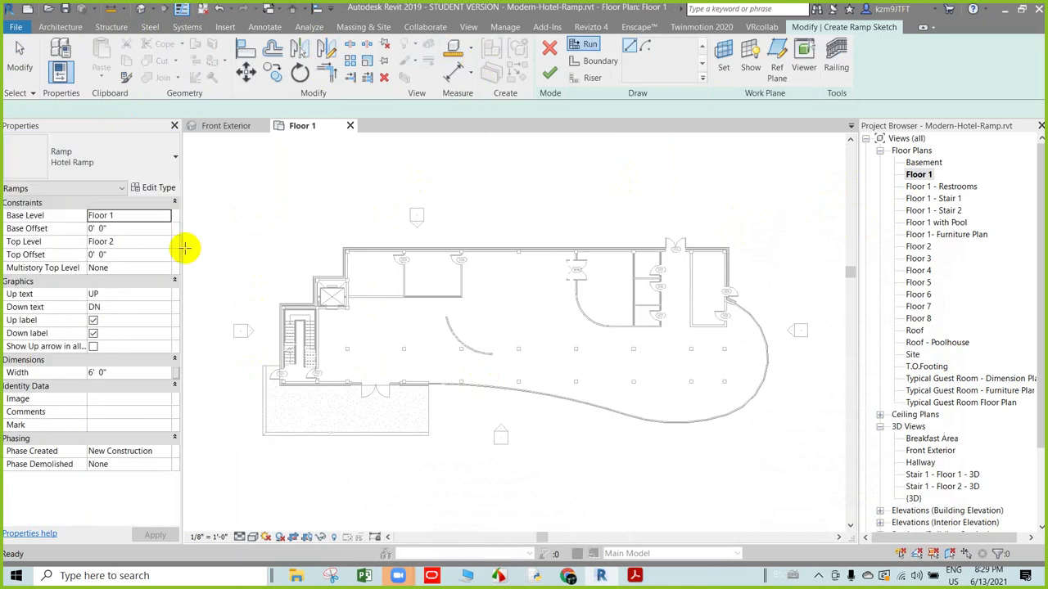
left_click(634, 576)
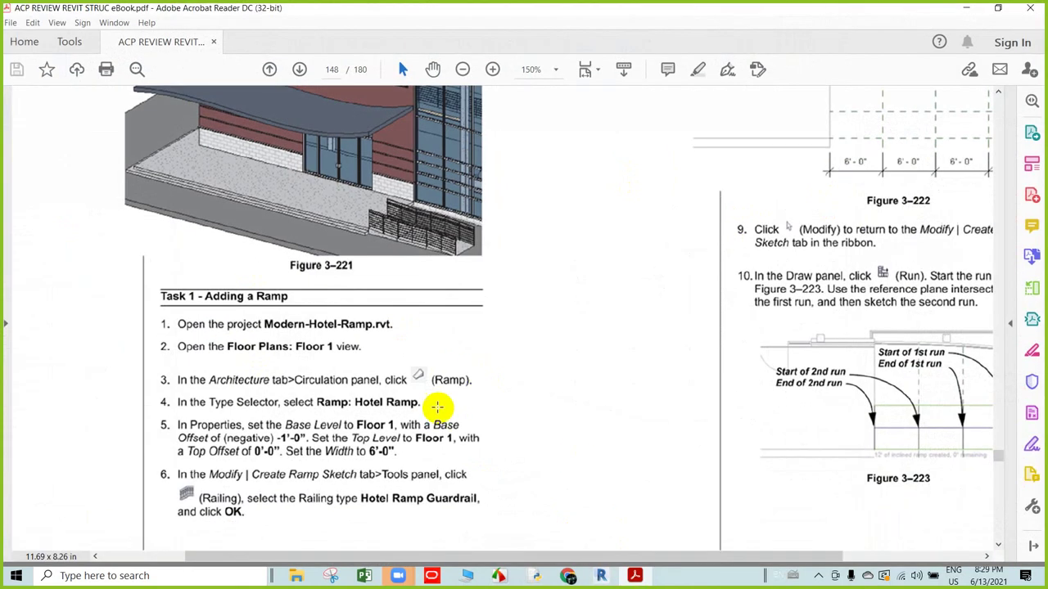
- Read the ramp property steps, then minimize the eBook to return to the ramp sketch
scroll(430, 413, "down", 1)
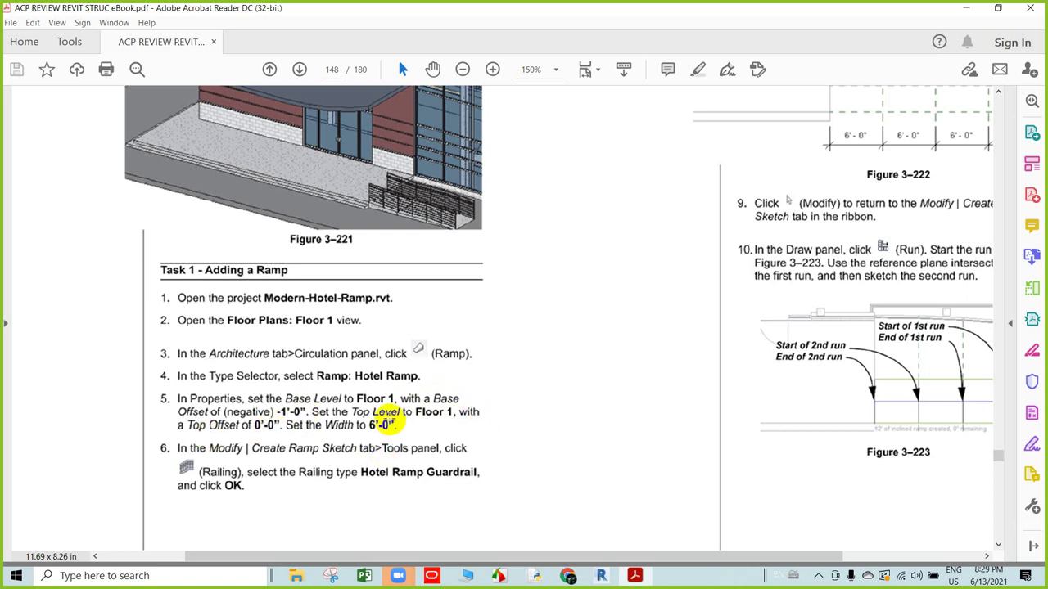
left_click(967, 8)
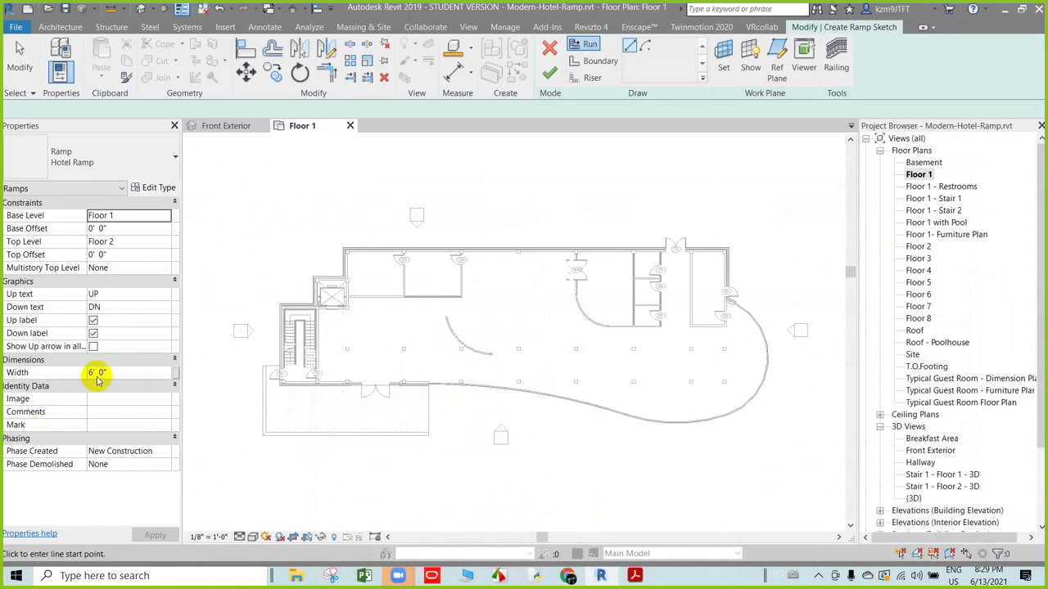
- Give the Hotel Ramp Base Offset -1' 0" and Top Level Floor 1, confirming Width 6' 0"
left_click(98, 228)
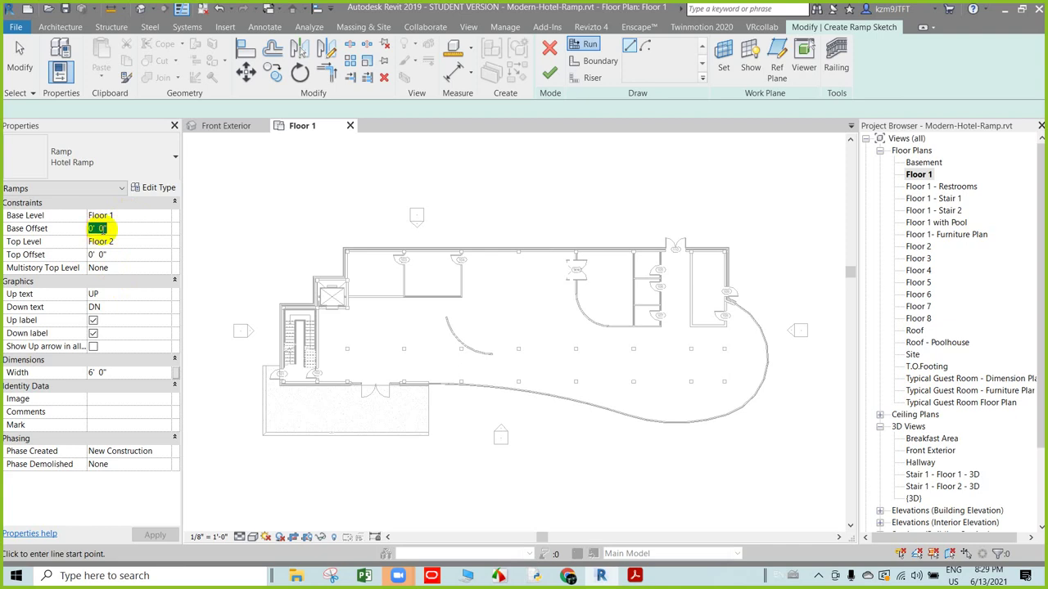
left_click_drag(105, 229, 83, 230)
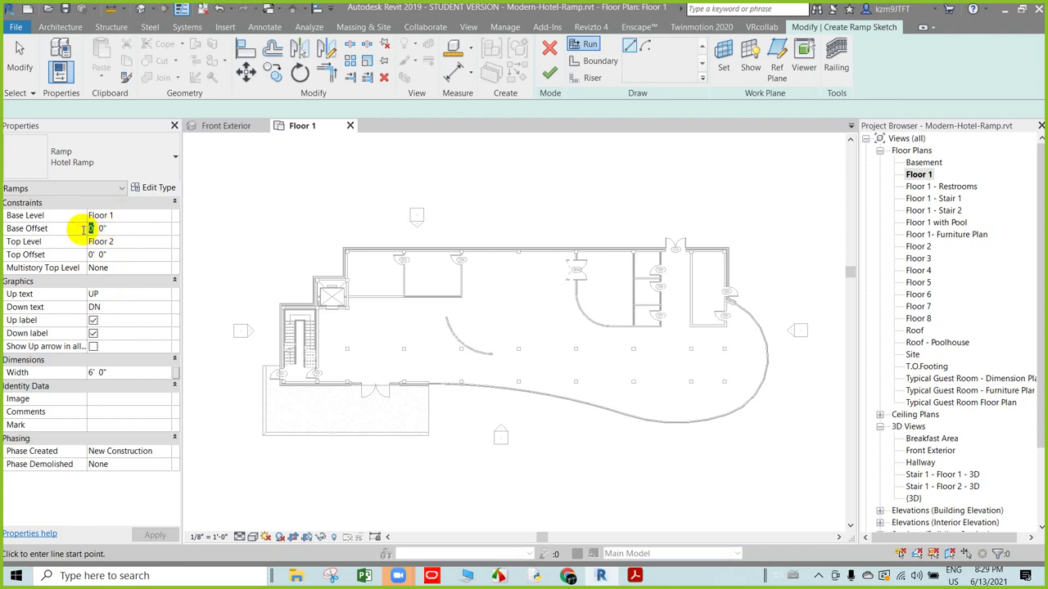
type("1")
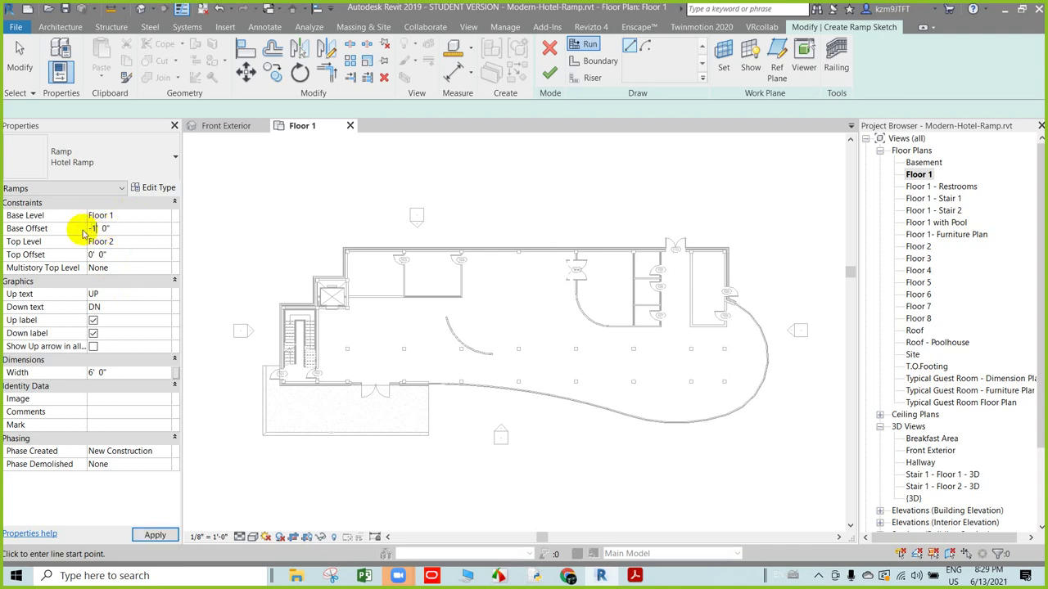
left_click(159, 242)
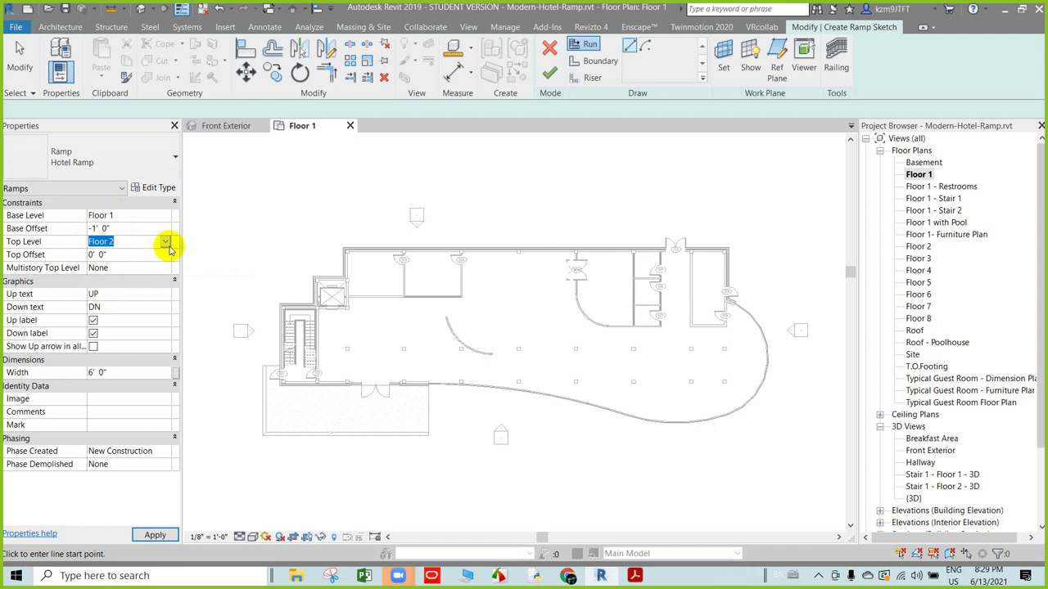
left_click(165, 242)
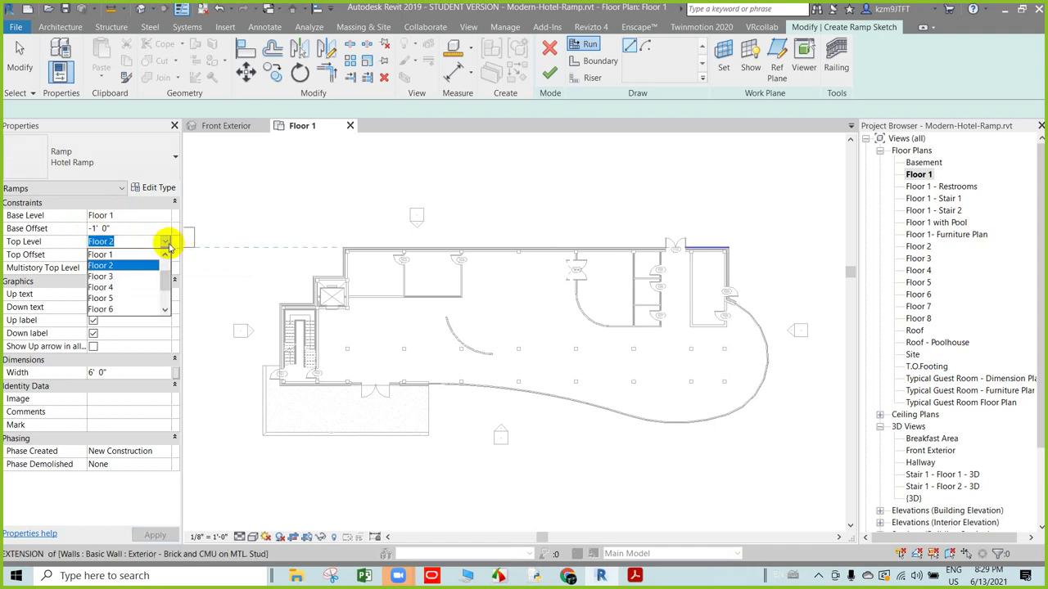
left_click(112, 255)
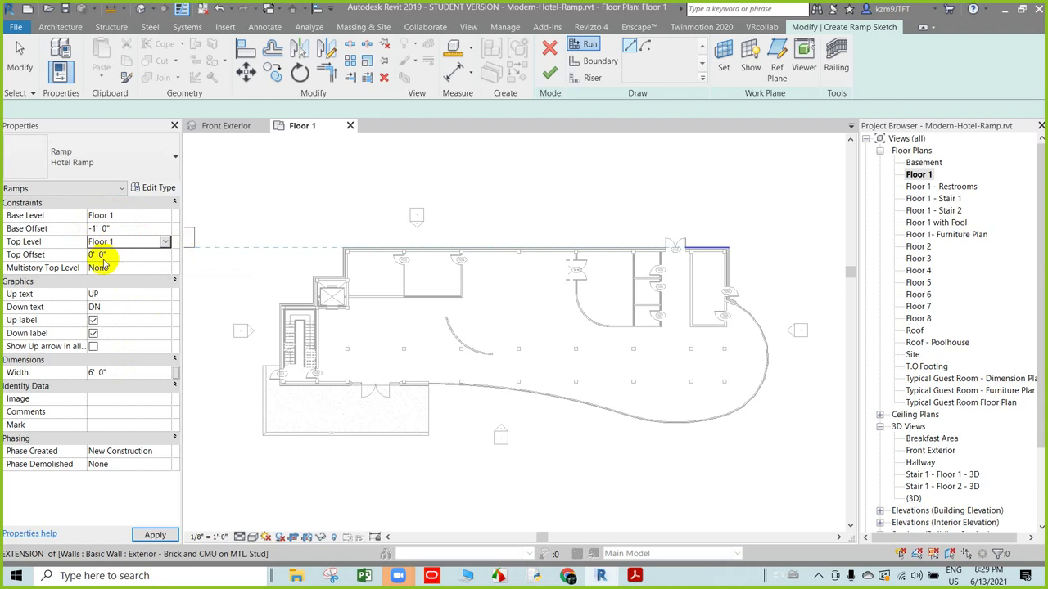
left_click(15, 373)
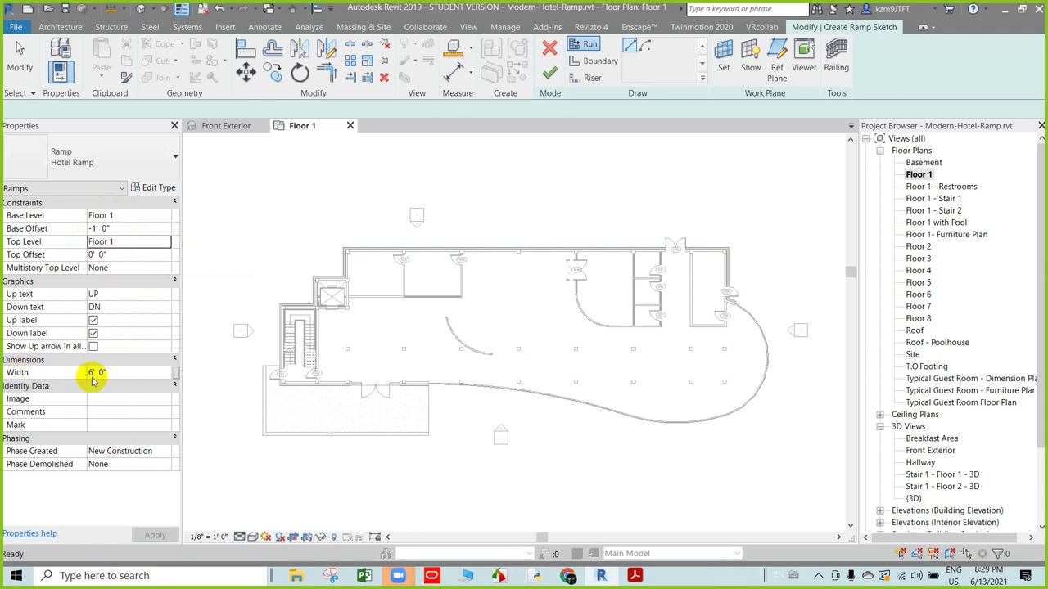
left_click(91, 375)
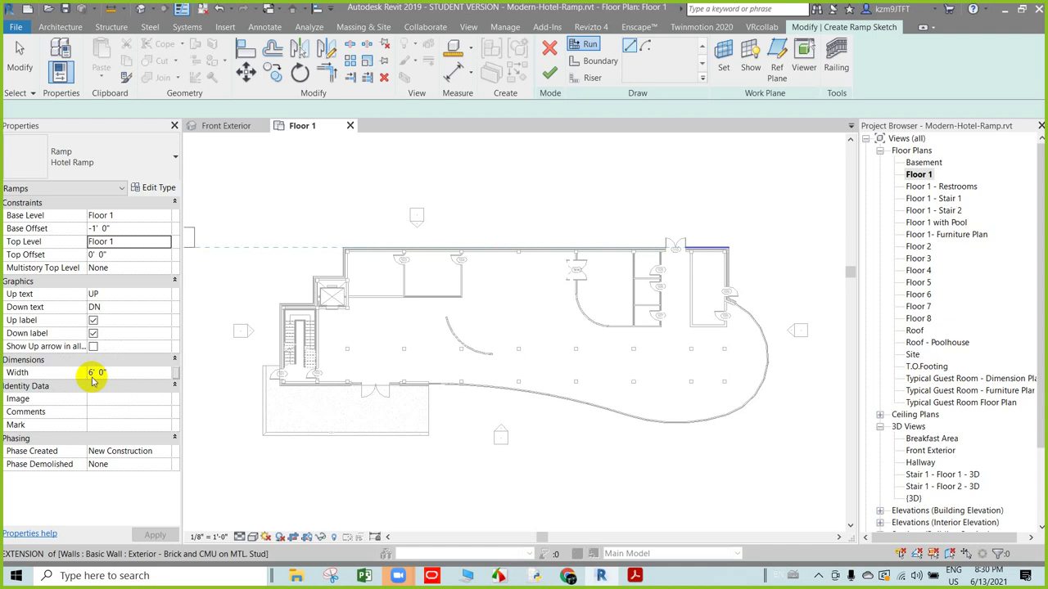
left_click(635, 576)
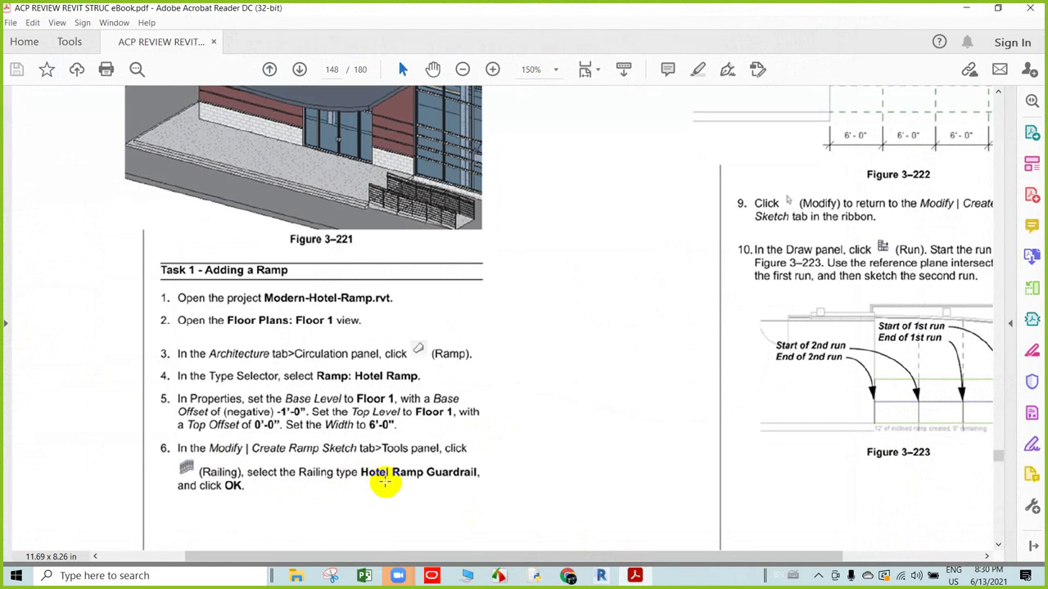
- Pick Hotel Ramp Guardrail as the ramp's railing type in the Railing dialog and confirm
left_click(967, 7)
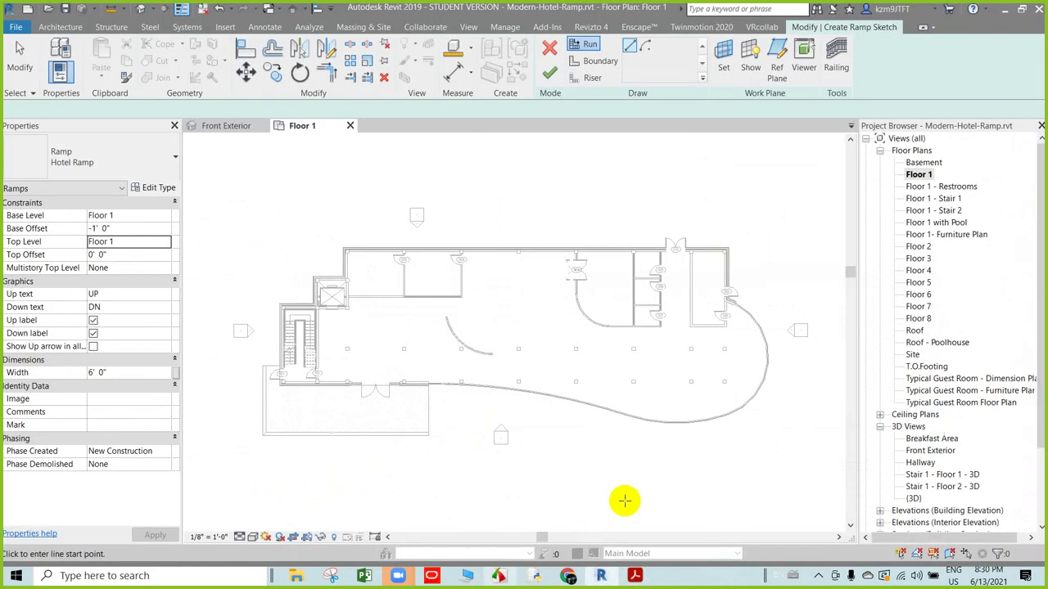
left_click(836, 69)
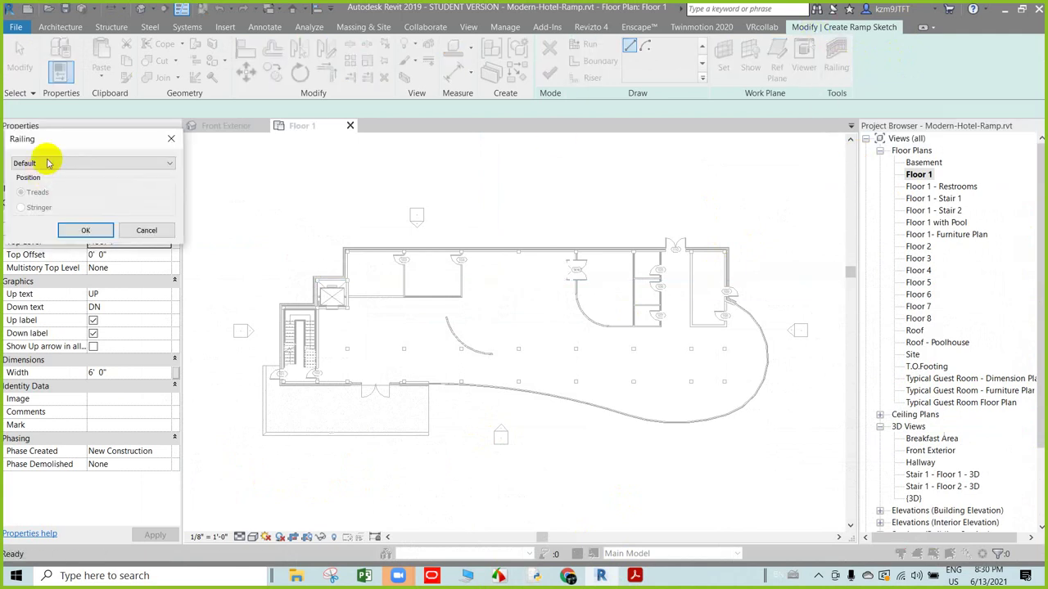
left_click_drag(74, 136, 475, 93)
left_click(476, 100)
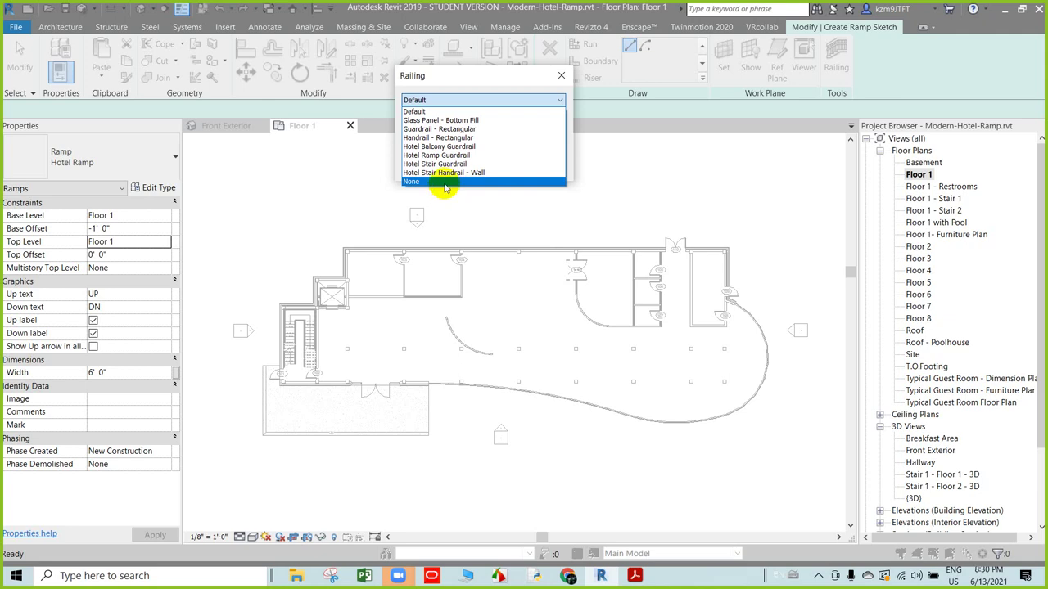
left_click(634, 576)
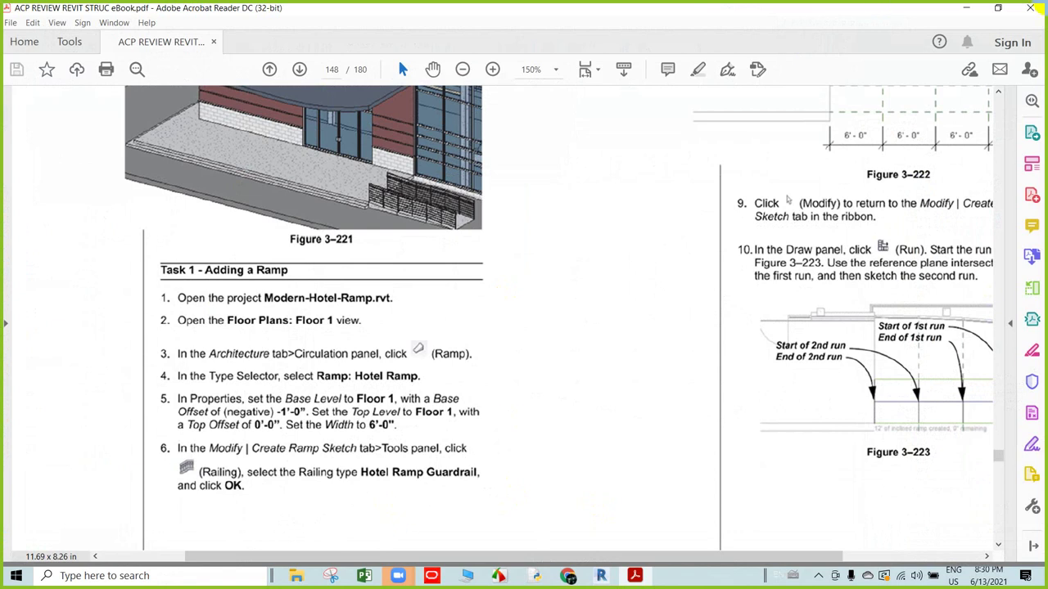
left_click(967, 10)
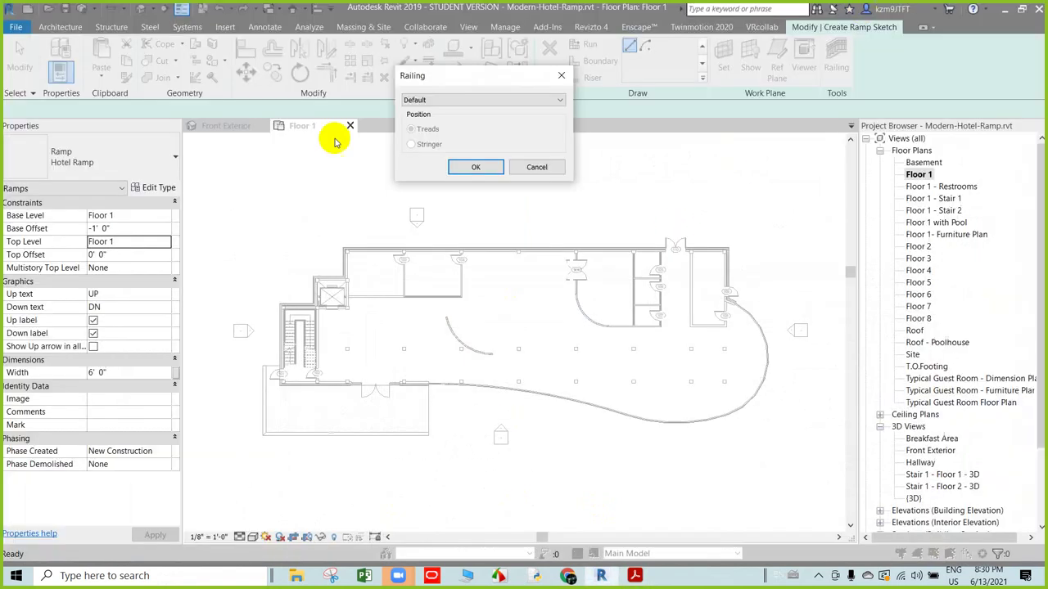
left_click(477, 99)
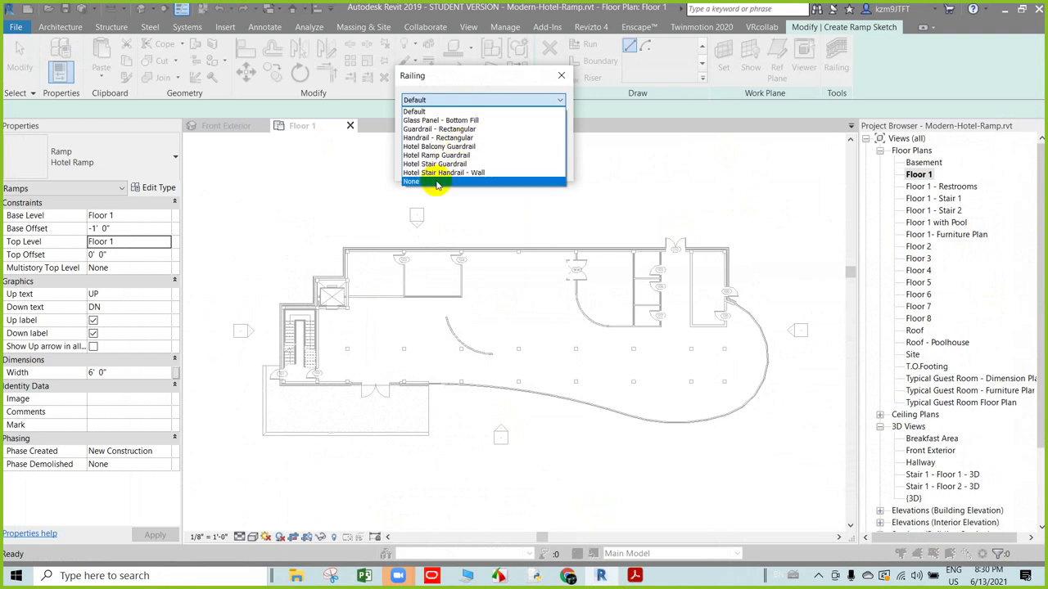
left_click(446, 156)
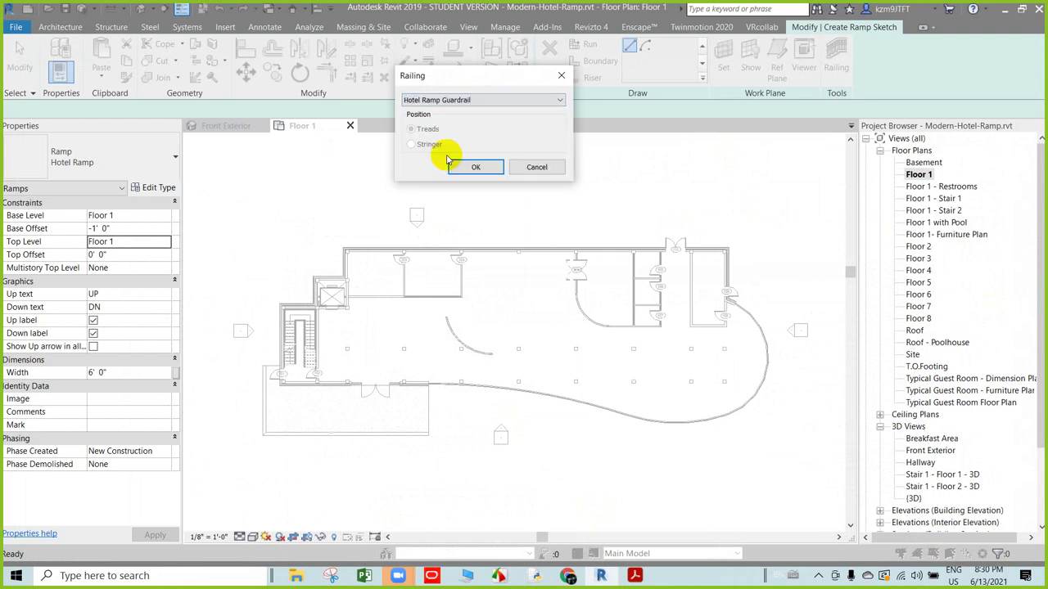
left_click(462, 166)
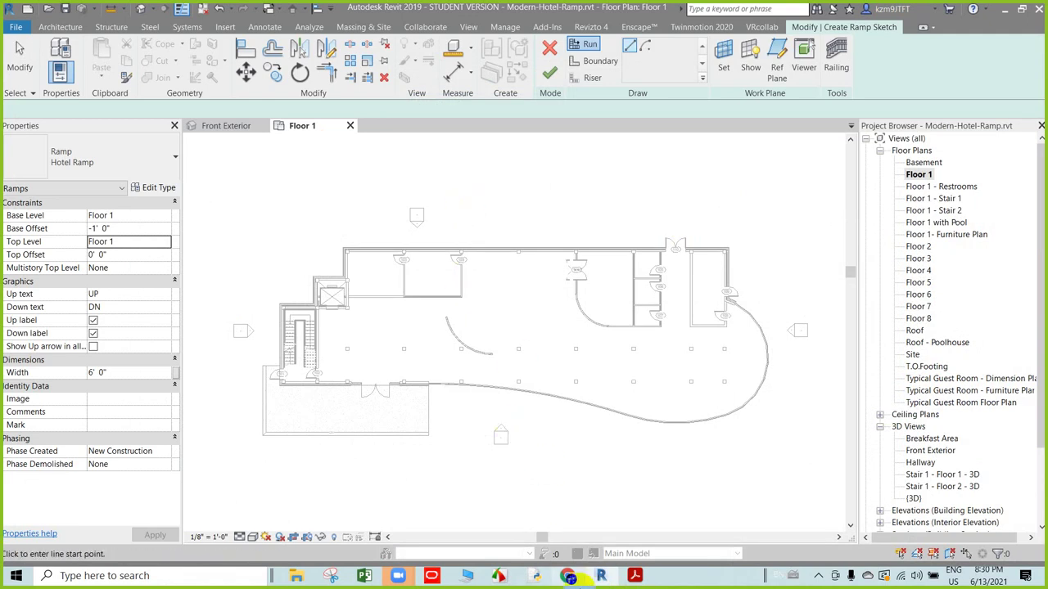
mouse_move(634, 575)
left_click(610, 530)
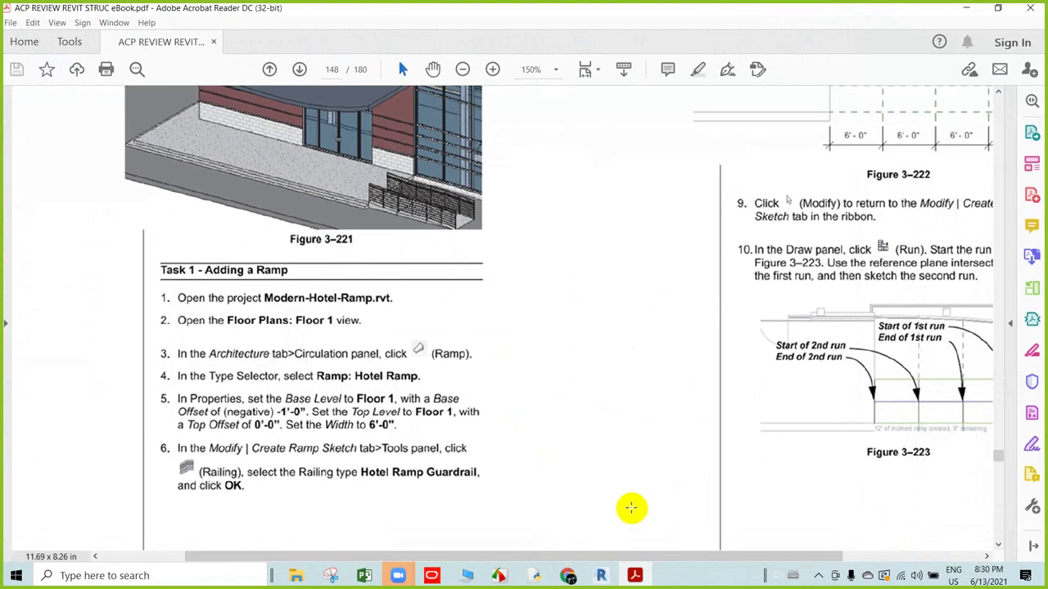
scroll(626, 516, "down", 1)
scroll(647, 524, "up", 2)
scroll(671, 524, "up", 2)
scroll(679, 521, "up", 1)
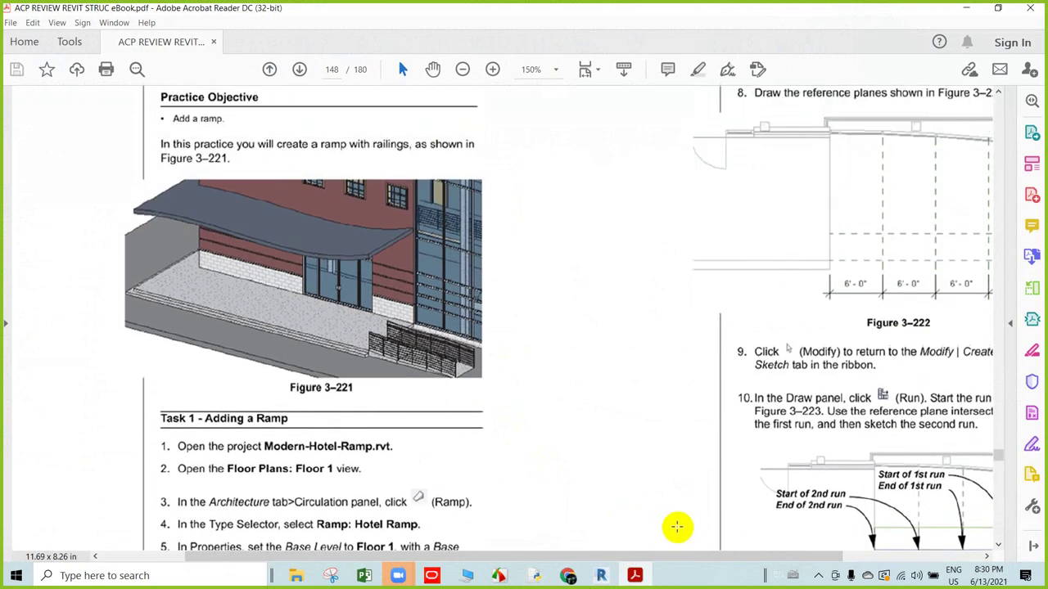
scroll(675, 526, "up", 2)
left_click_drag(678, 561, 815, 560)
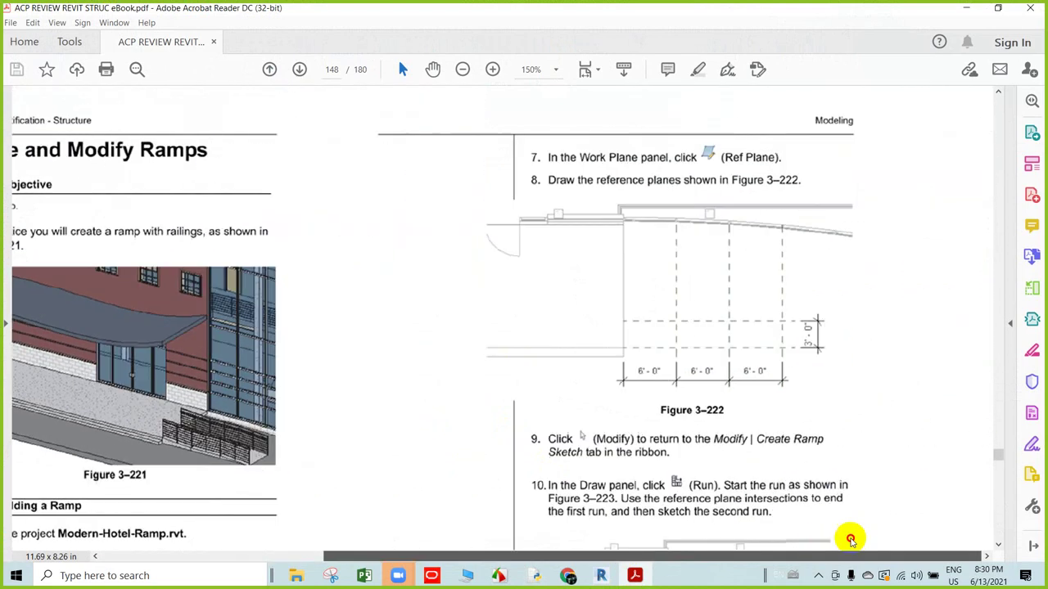
scroll(639, 402, "up", 1)
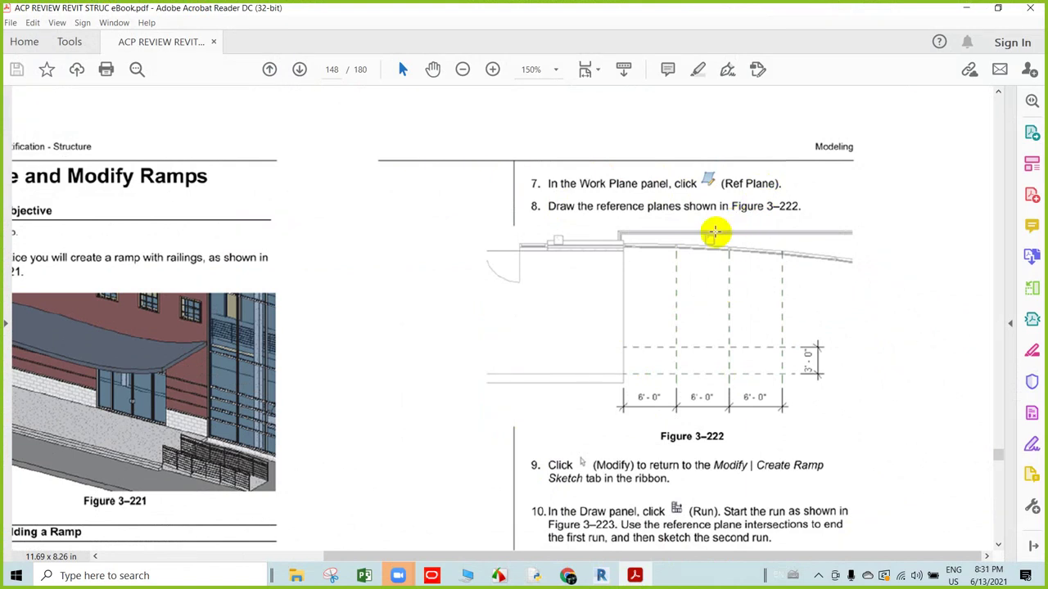
scroll(704, 238, "down", 1)
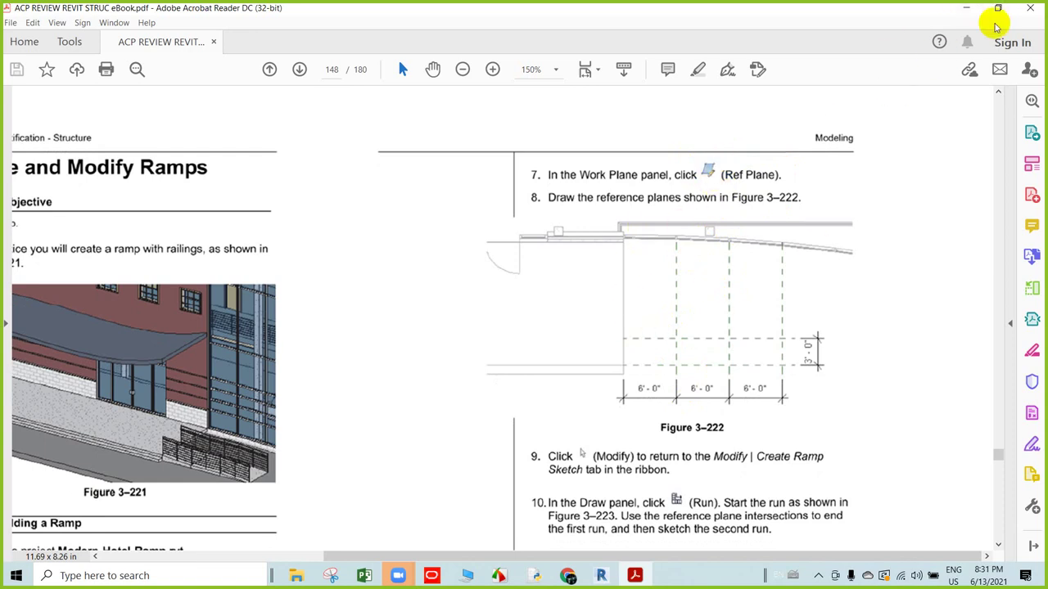
left_click(964, 10)
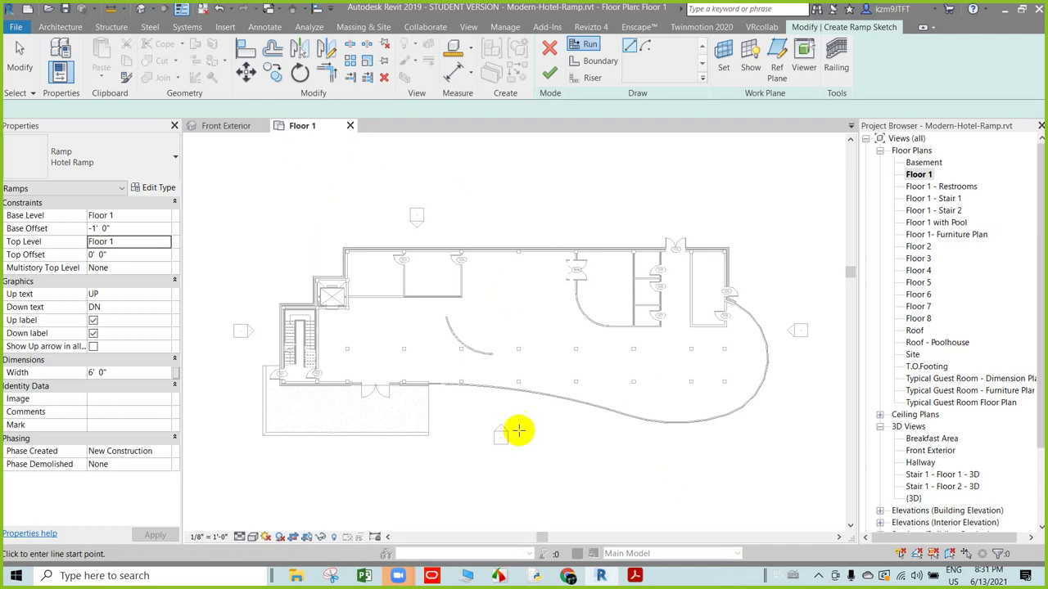
- Frame the ramp area on the Floor 1 plan and launch the Ref Plane tool
scroll(457, 456, "up", 1)
mouse_move(457, 455)
middle_mouse_down()
mouse_move(502, 422)
mouse_move(507, 496)
middle_mouse_up()
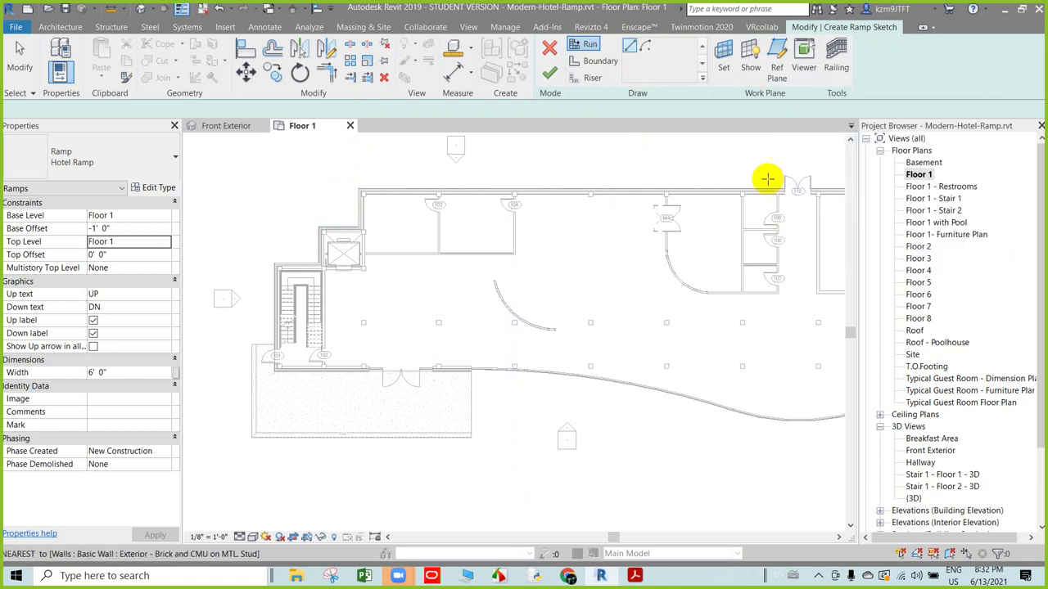
left_click(774, 59)
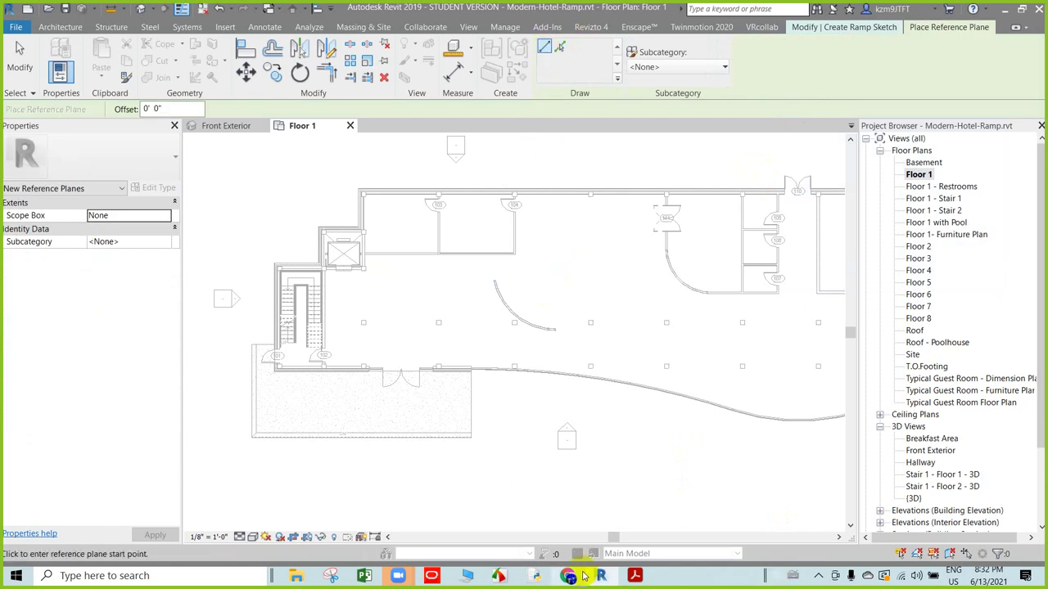
- Check the tutorial, frame the hatched area by the curved wall, and reconfirm the Hotel Ramp Guardrail railing
left_click(634, 575)
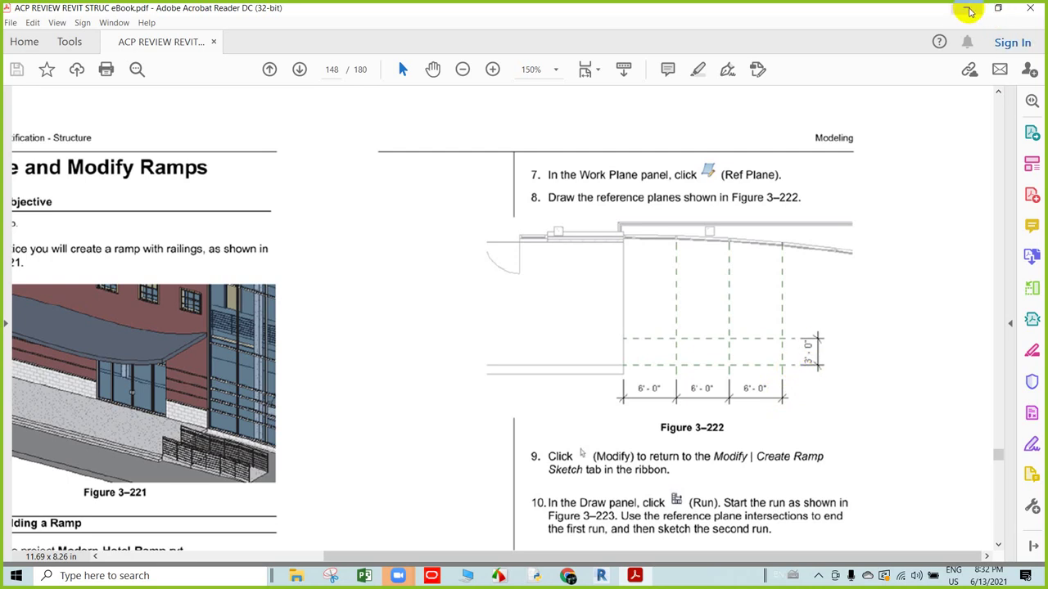
left_click(967, 13)
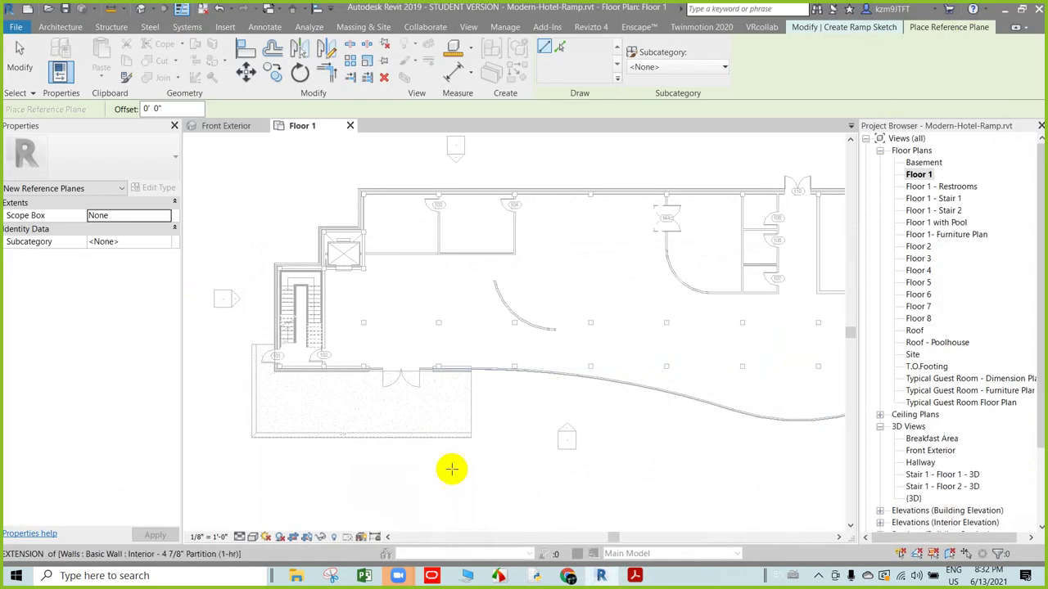
scroll(487, 433, "up", 3)
scroll(416, 514, "up", 3)
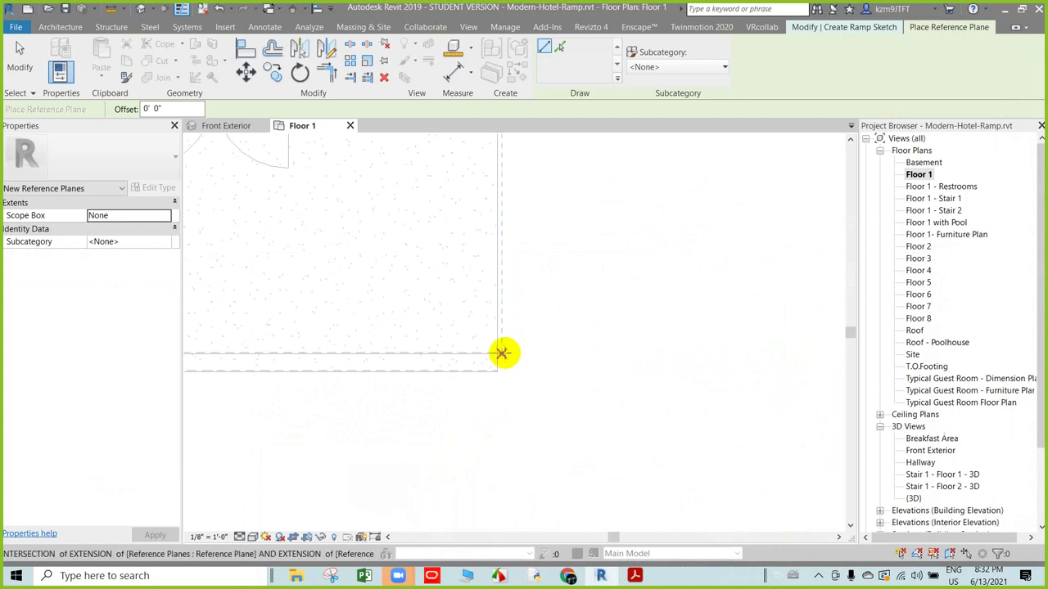
scroll(824, 351, "down", 2)
mouse_move(697, 353)
middle_mouse_down()
mouse_move(434, 351)
mouse_move(608, 358)
middle_mouse_up()
scroll(474, 350, "up", 2)
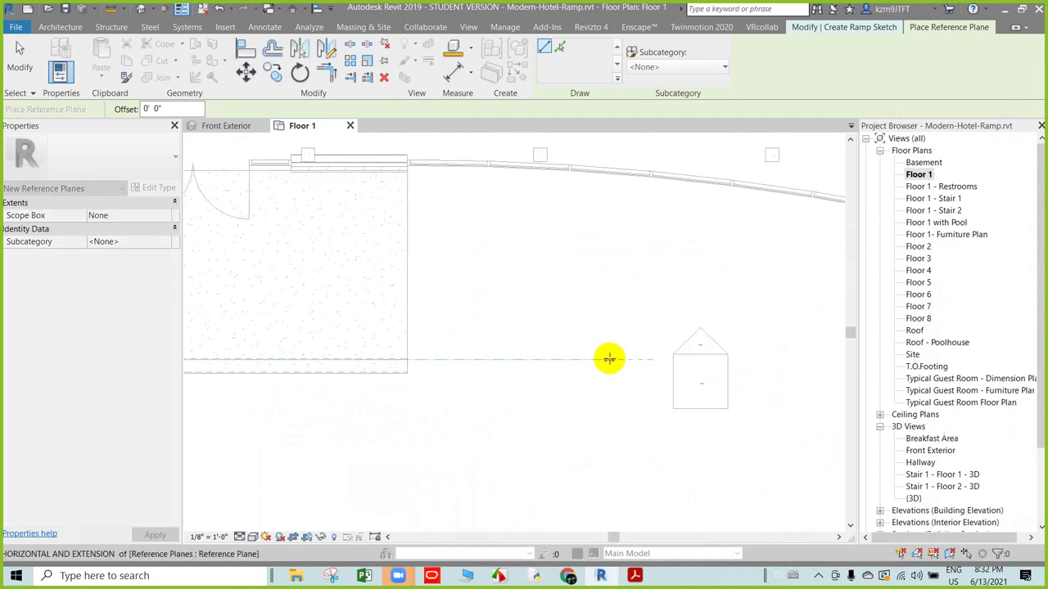
left_click(409, 358)
key("Escape")
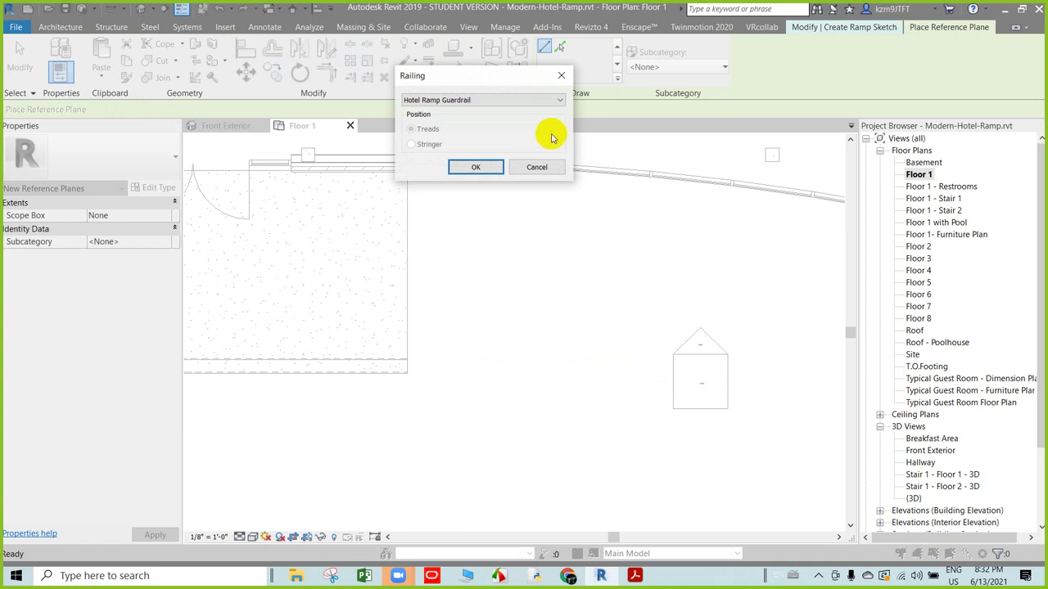
left_click(490, 167)
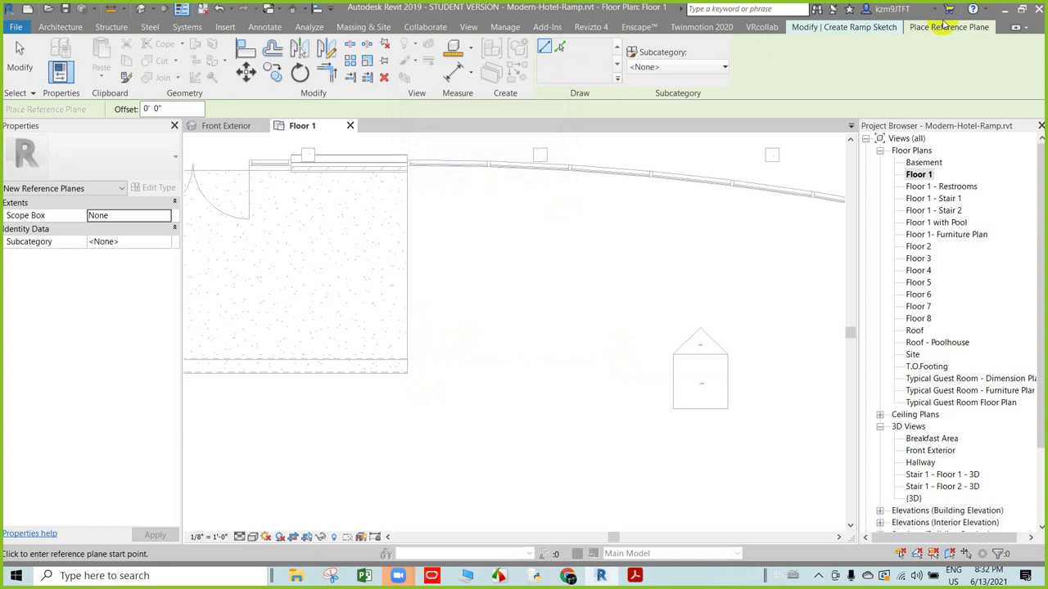
- Draw two horizontal reference planes 3'-0" apart, starting from the hatched area's corner
left_click(407, 357)
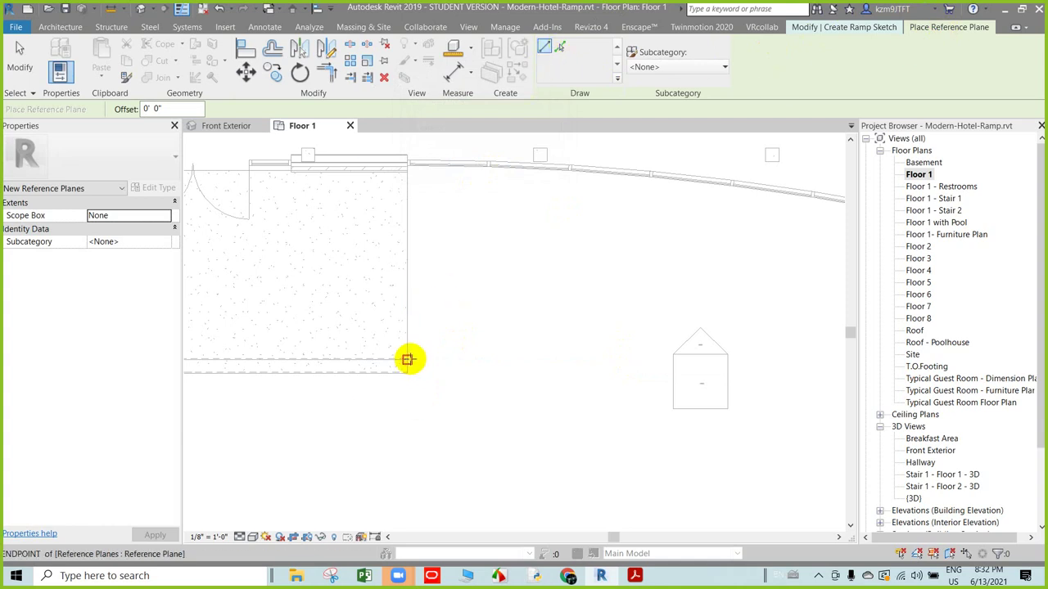
left_click(409, 358)
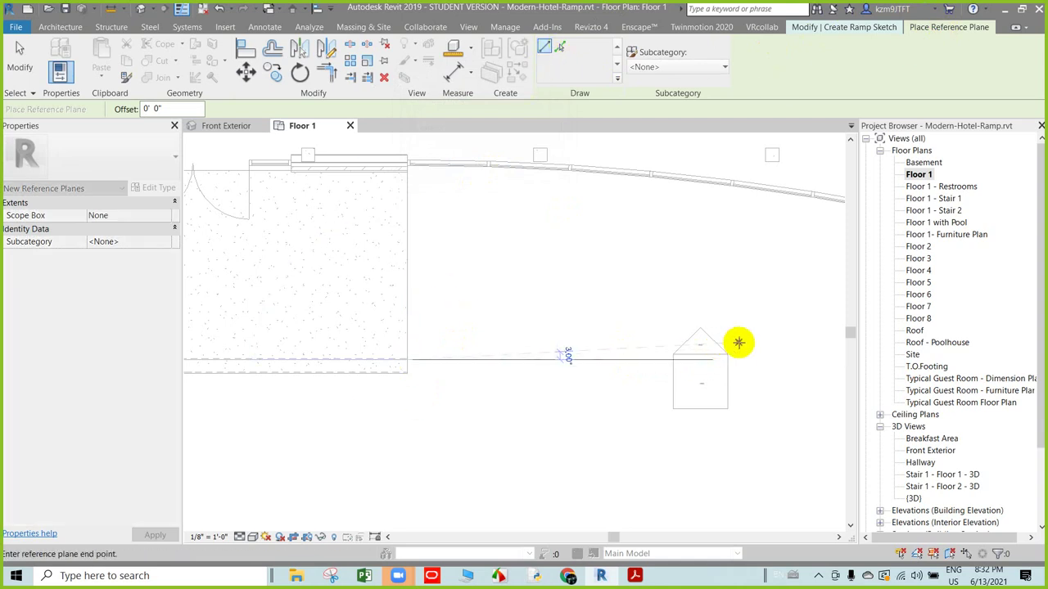
left_click(776, 359)
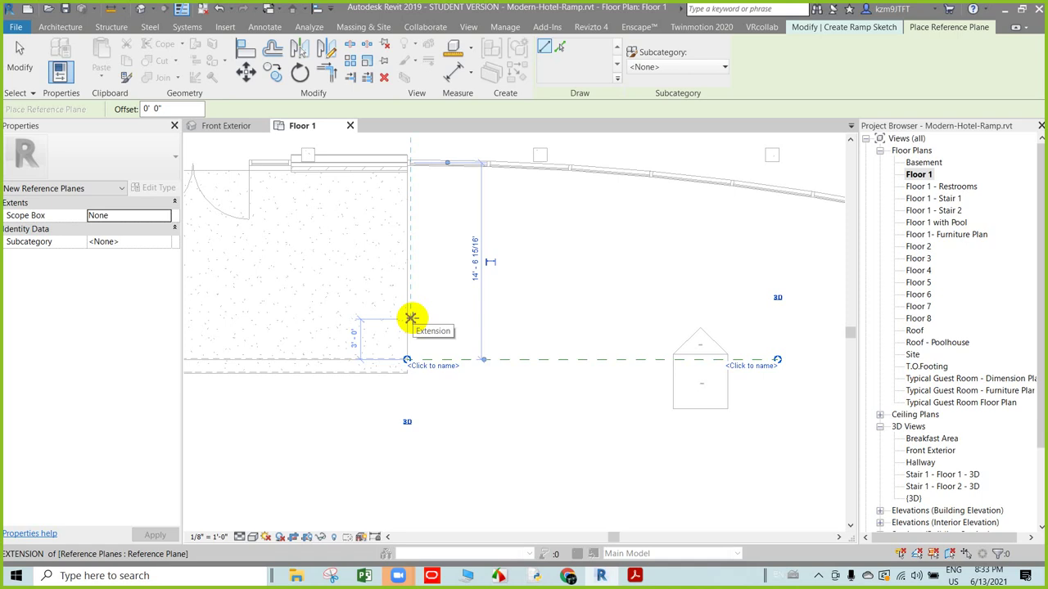
left_click(410, 318)
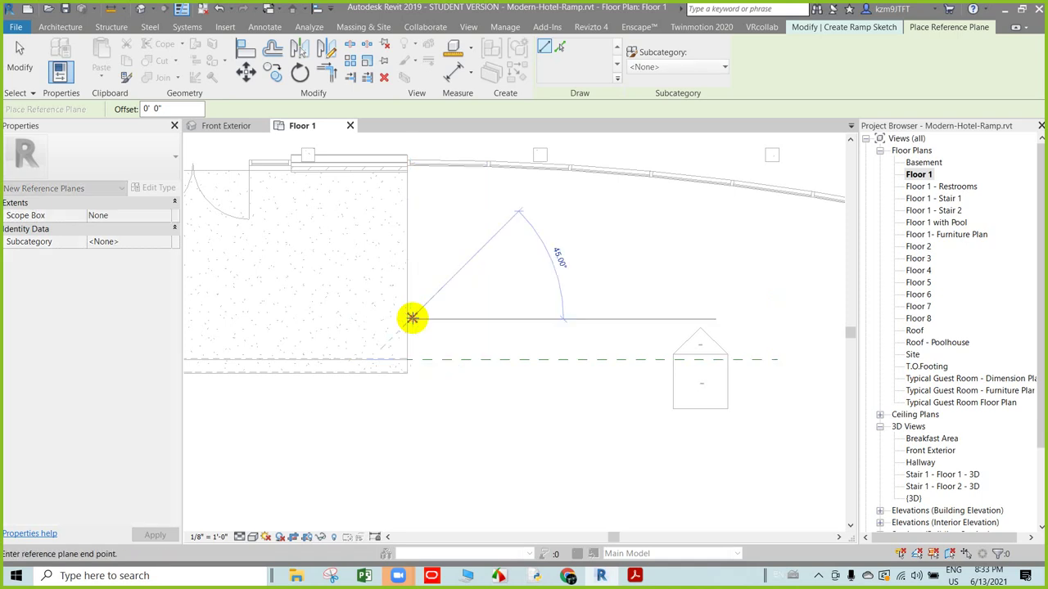
left_click(777, 317)
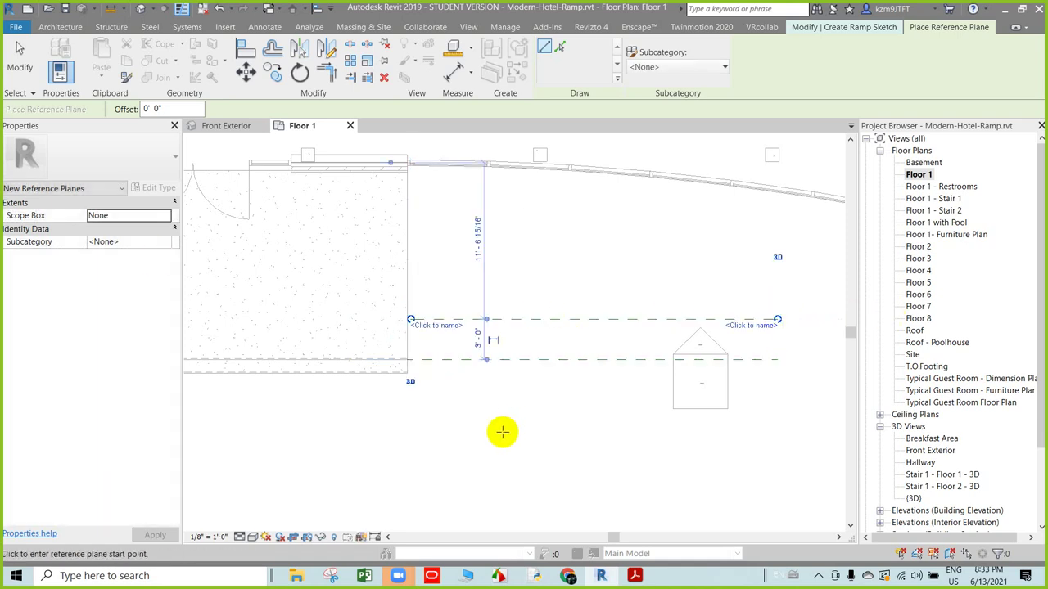
left_click(635, 577)
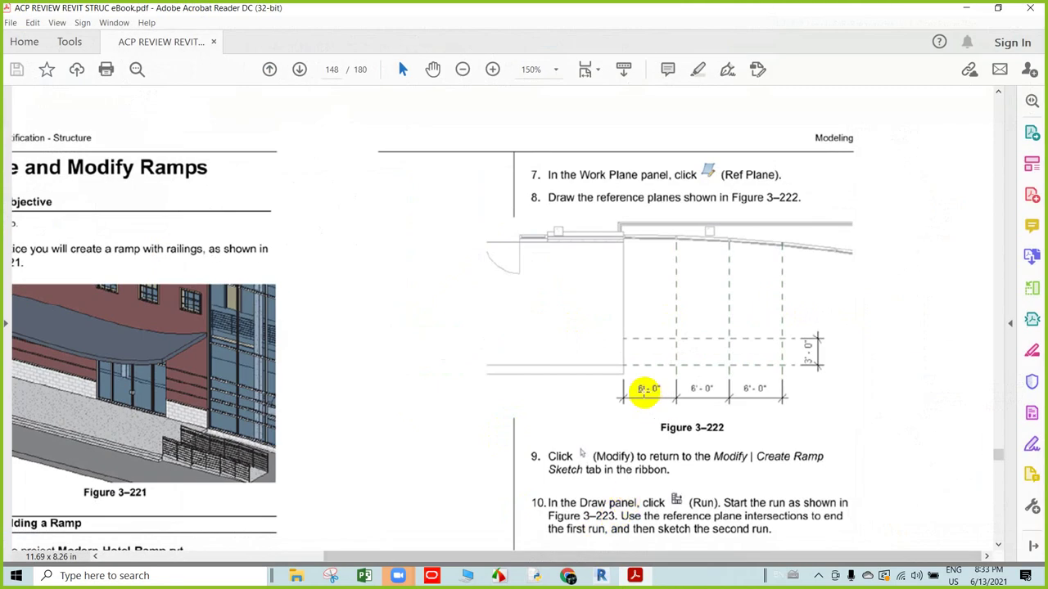
left_click(966, 8)
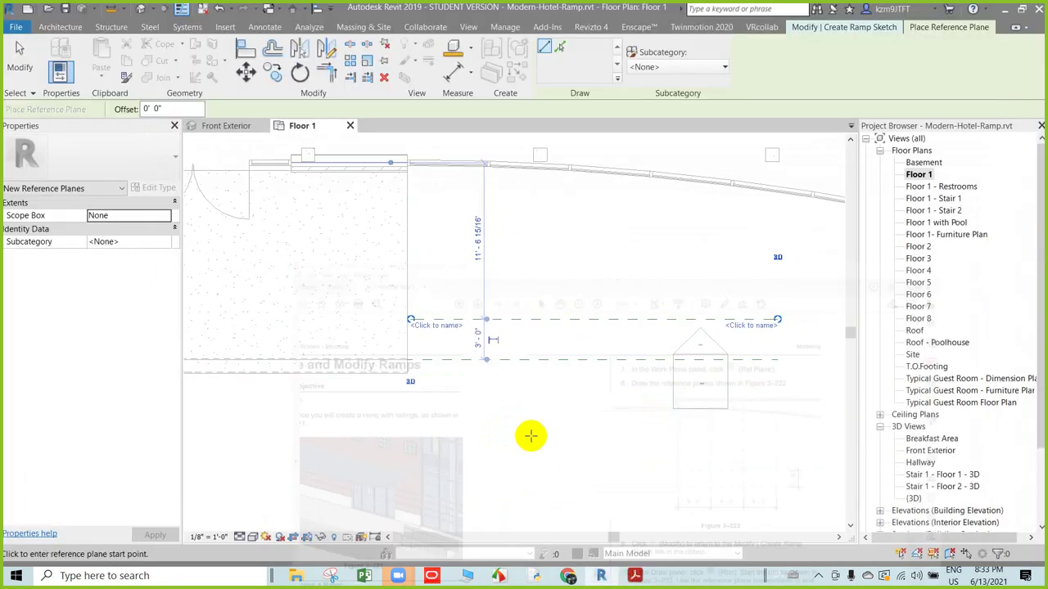
- Draw three vertical reference planes crossing the two horizontal ones
left_click(486, 381)
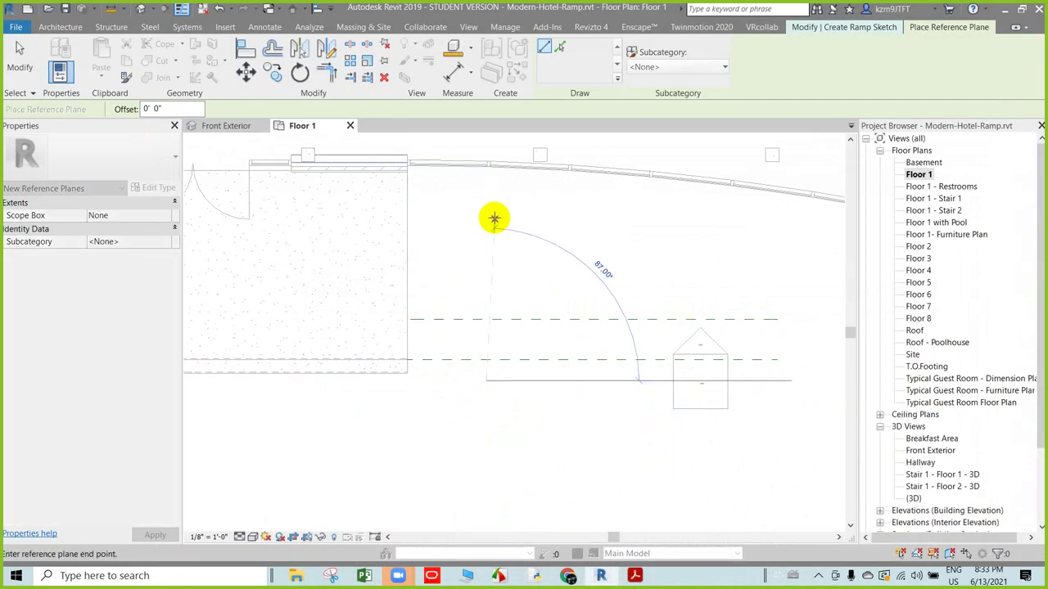
left_click(487, 182)
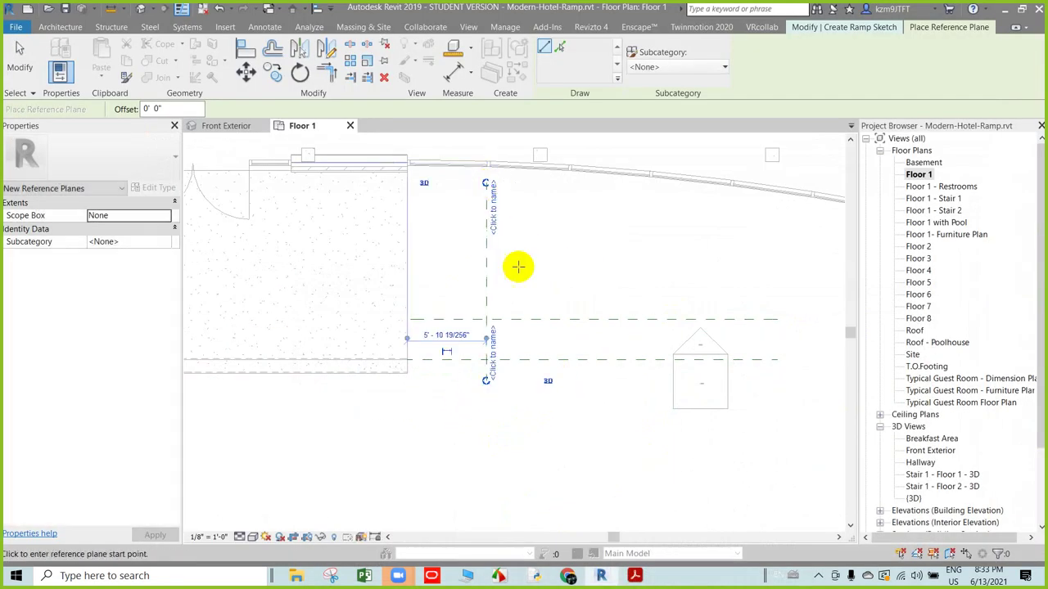
left_click(571, 381)
left_click(573, 181)
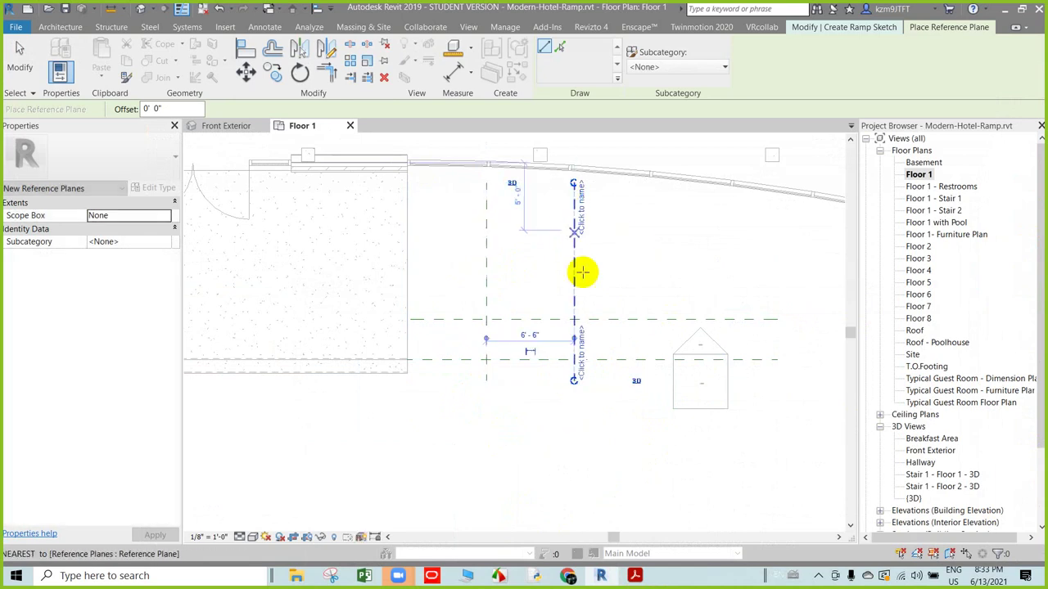
left_click(650, 381)
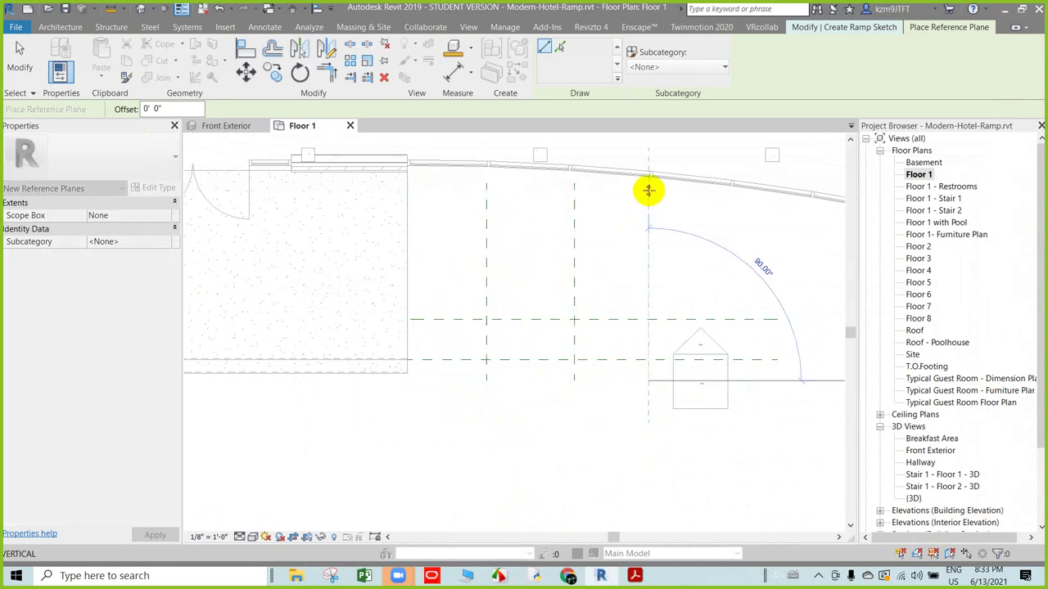
left_click(647, 190)
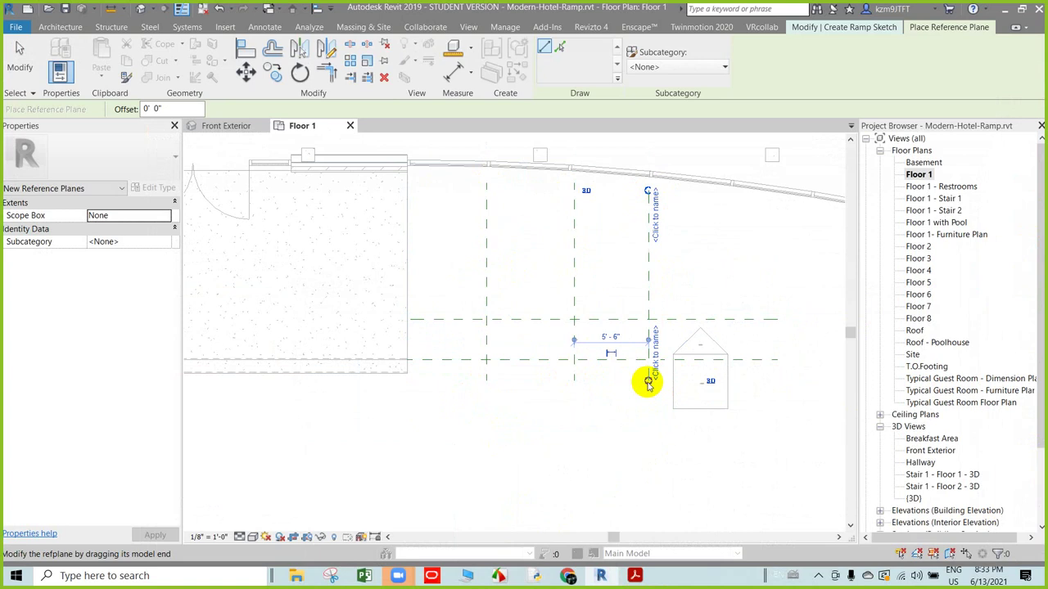
key("Escape")
key("Escape")
- Place an aligned dimension string across the three vertical reference planes
key("i")
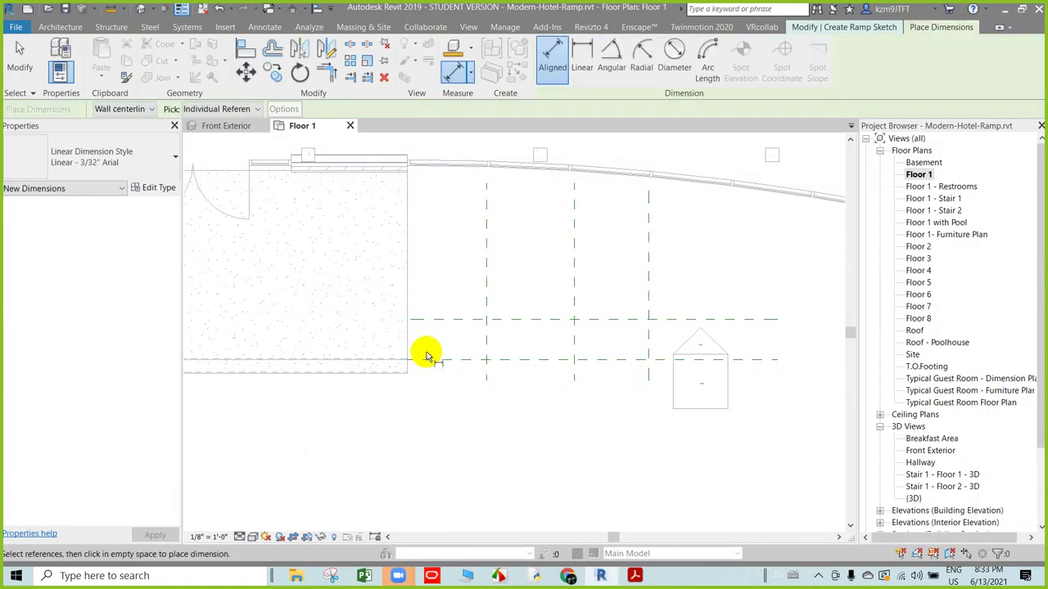
left_click(486, 335)
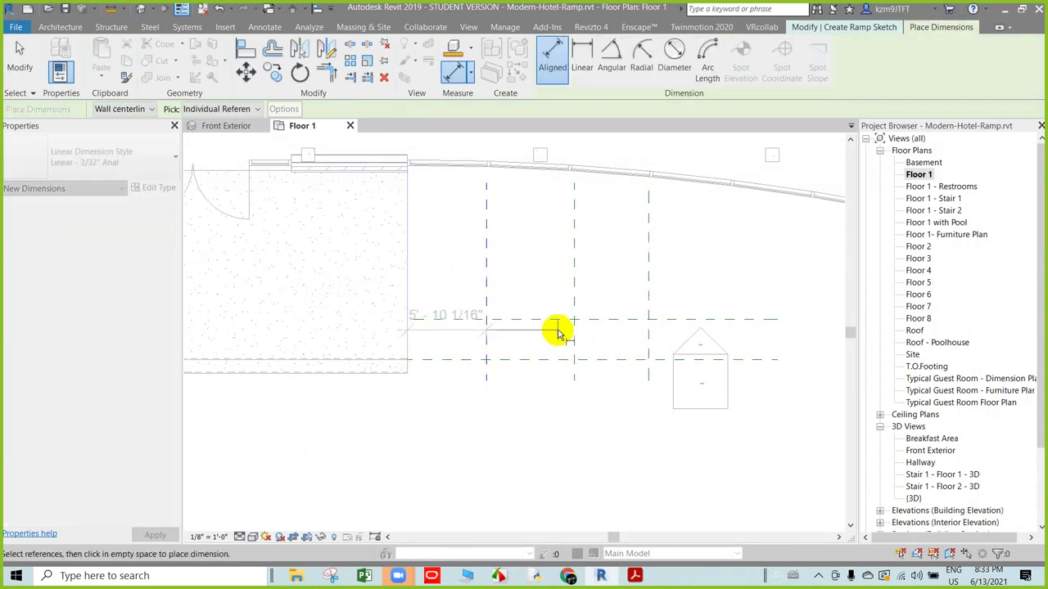
left_click(574, 340)
left_click(647, 340)
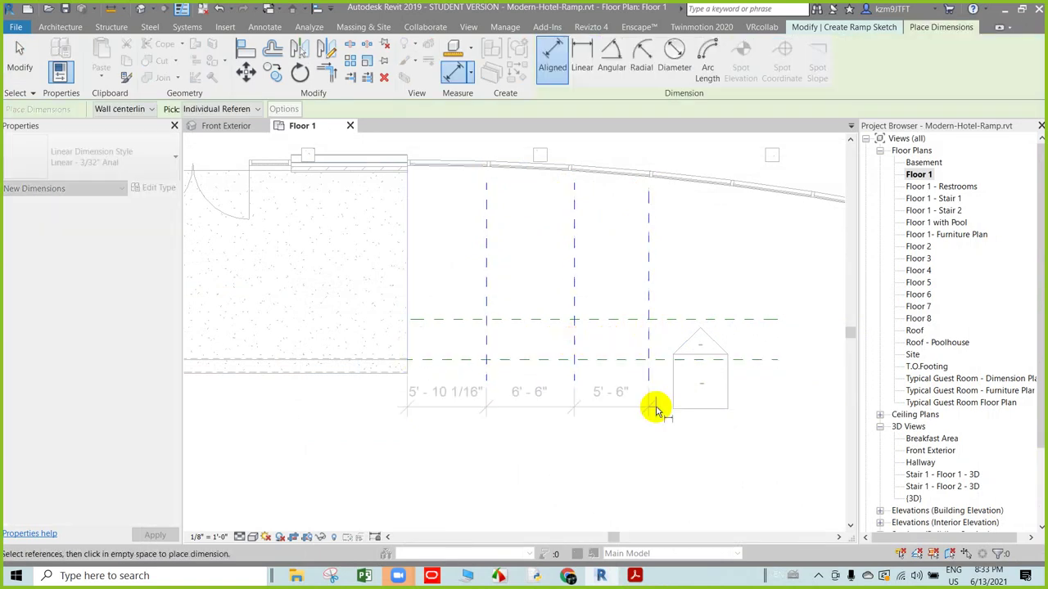
left_click(657, 441)
key("Escape")
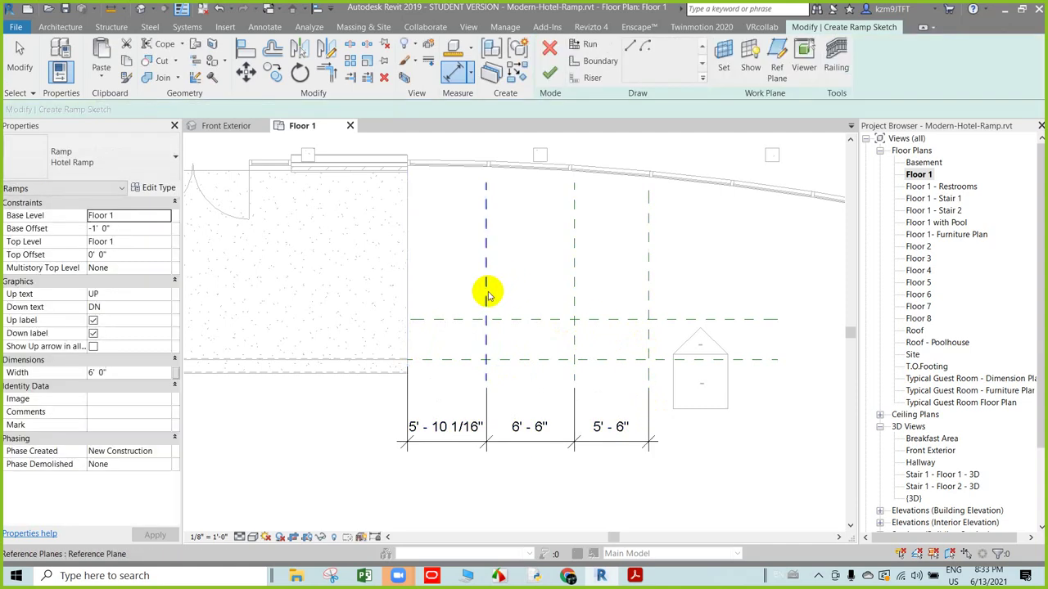
- Set each vertical plane spacing to 6'-0"
left_click(486, 293)
left_click(454, 426)
type("6")
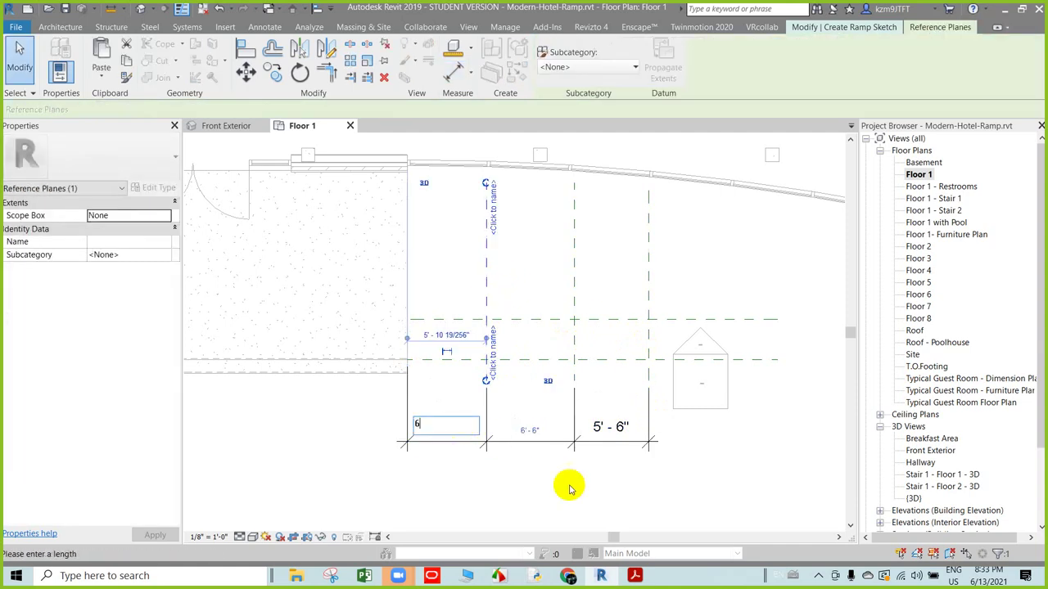
key("Return")
left_click(576, 322)
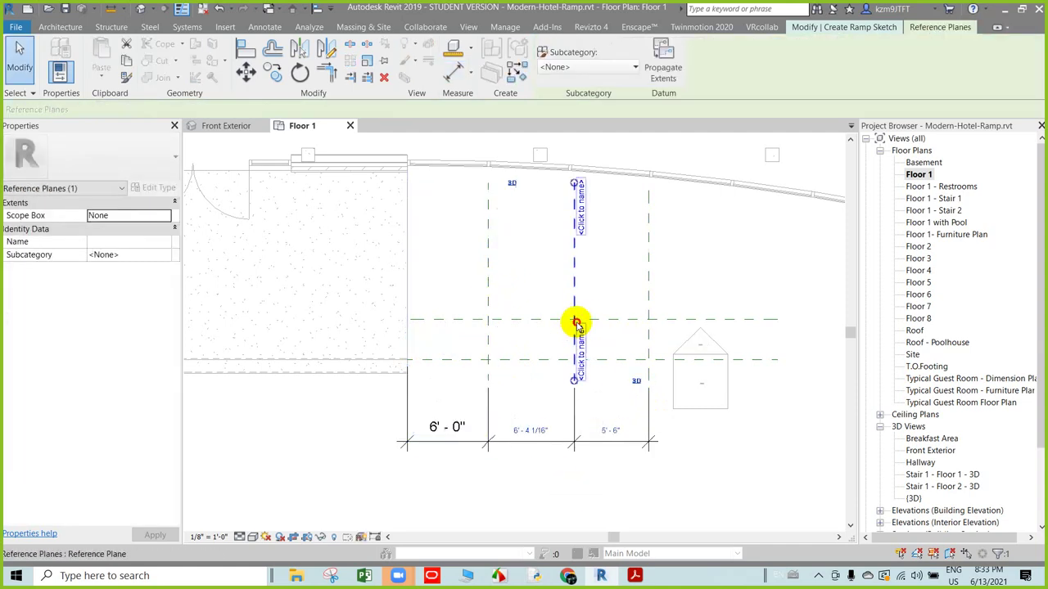
left_click(530, 429)
type("6")
key("Return")
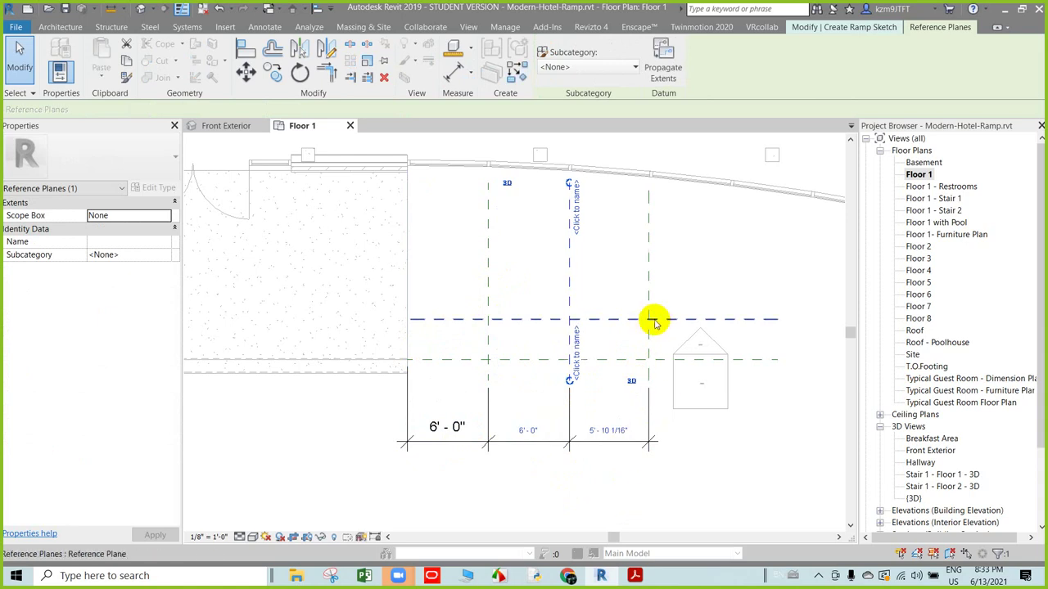
left_click(650, 312)
left_click(614, 432)
left_click(615, 431)
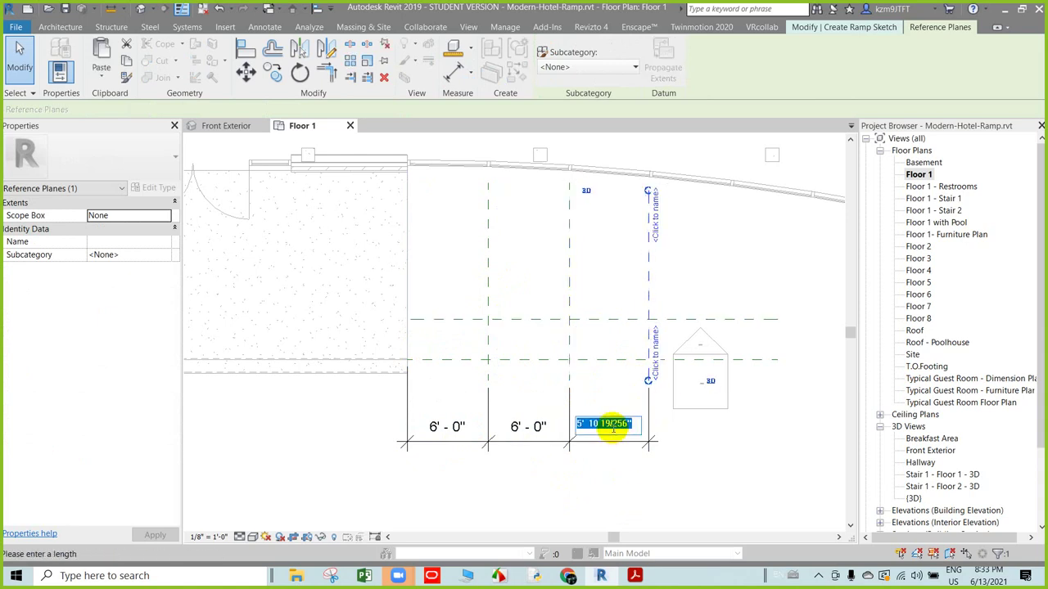
type("6")
key("Return")
left_click(756, 481)
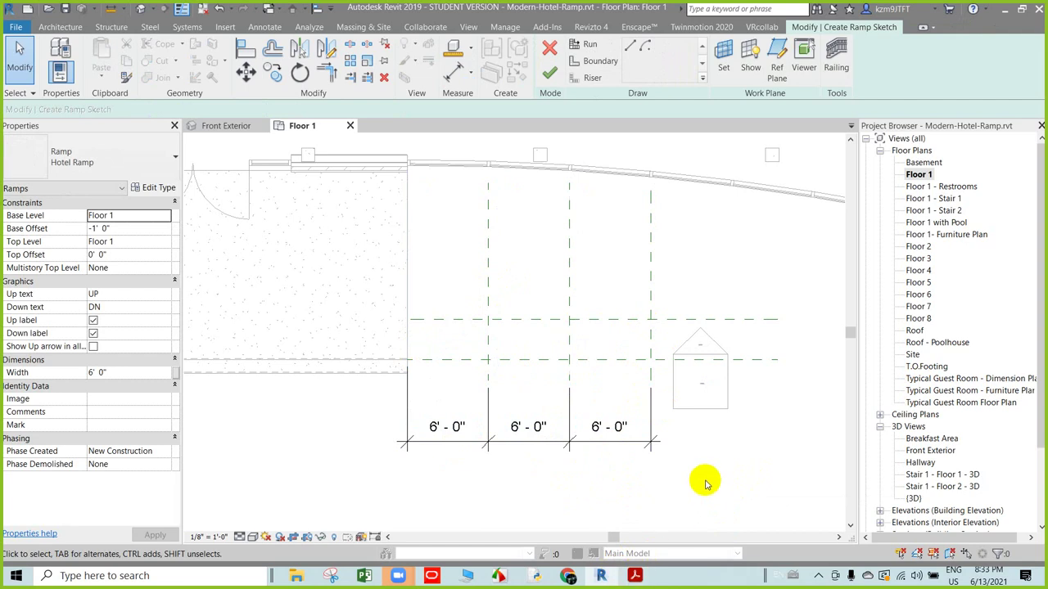
- Dimension the 3'-0" gap between the two horizontal reference planes with DI
key("d")
key("i")
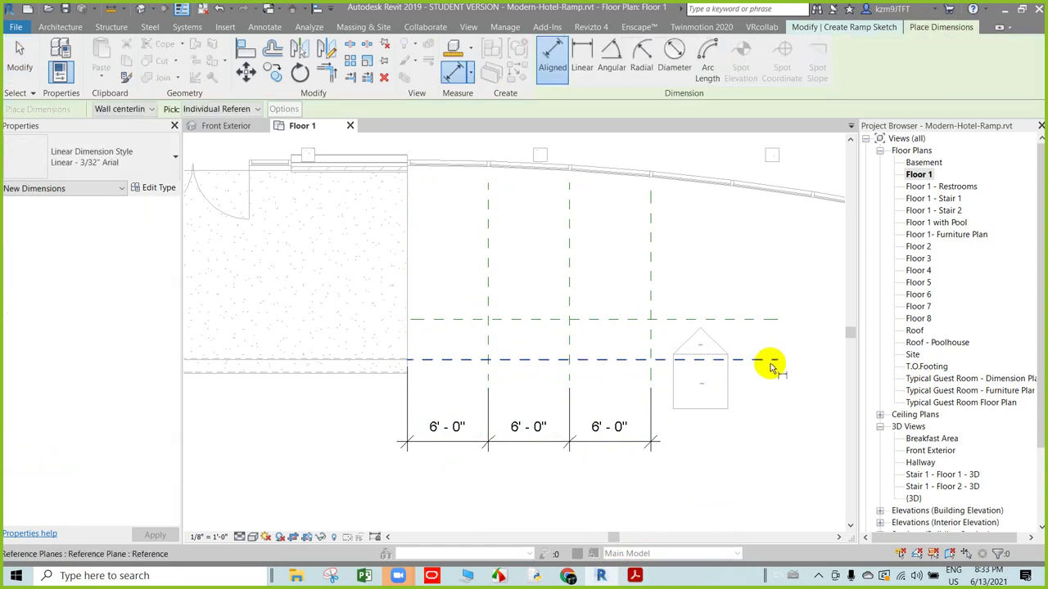
left_click(779, 358)
left_click(778, 319)
left_click(769, 258)
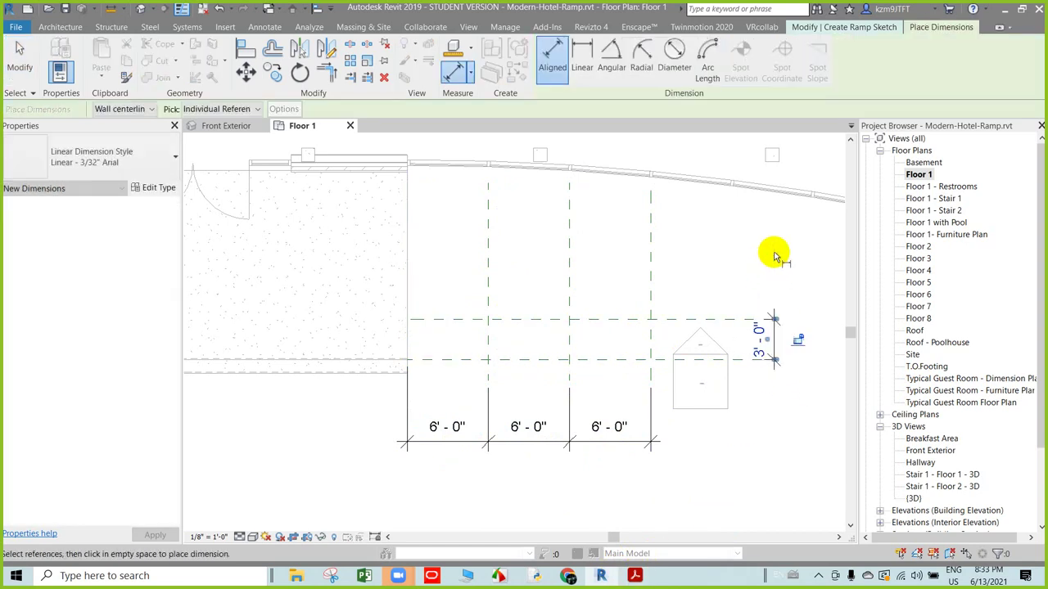
key("Escape")
key("Escape")
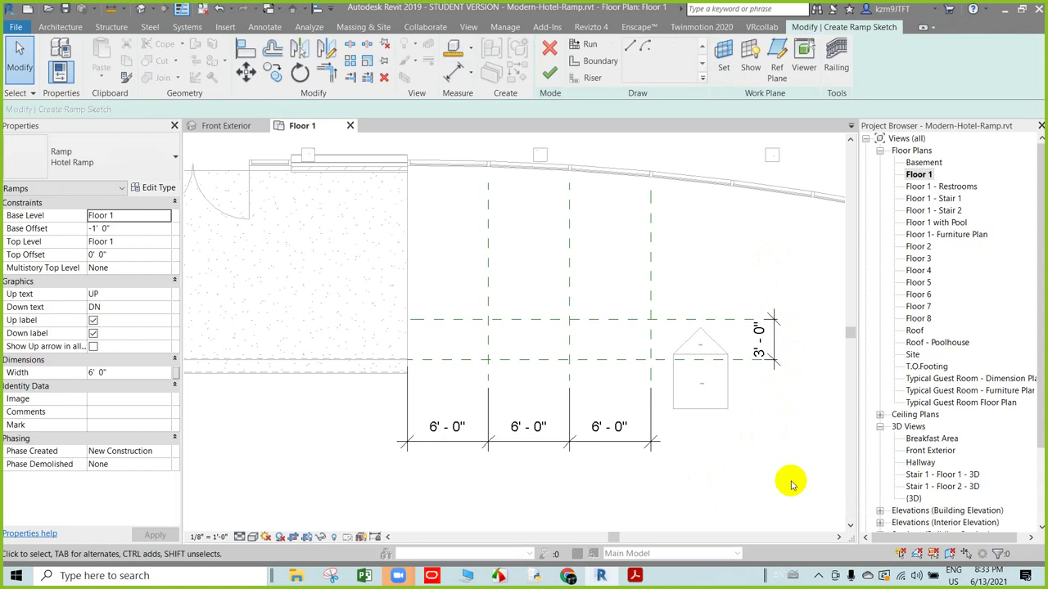
- Read tutorial steps 9–10 and Figure 3-223 on sketching the ramp runs, then return to Revit
left_click(635, 576)
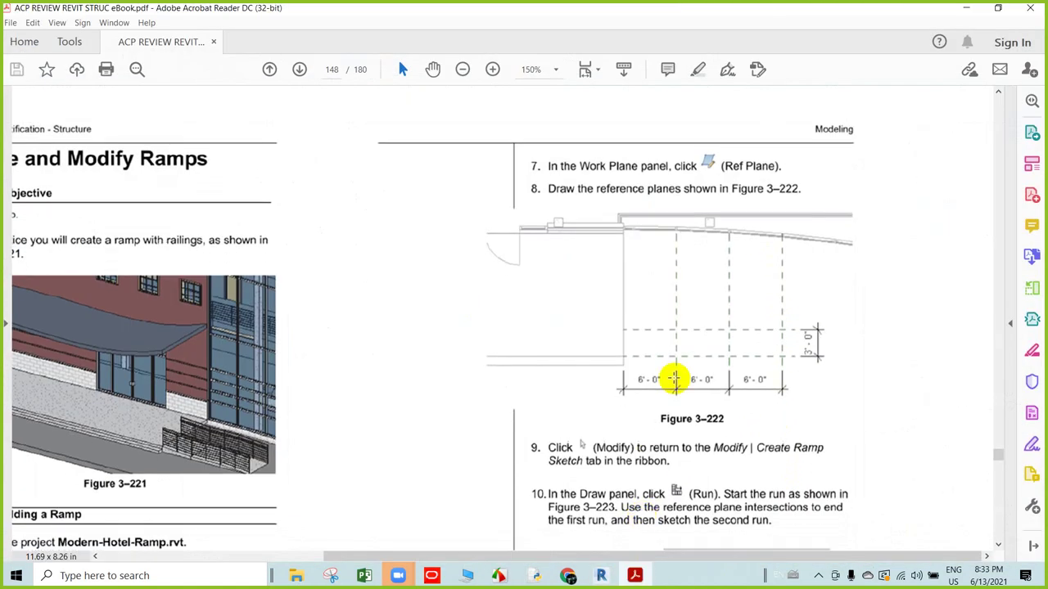
scroll(667, 385, "down", 1)
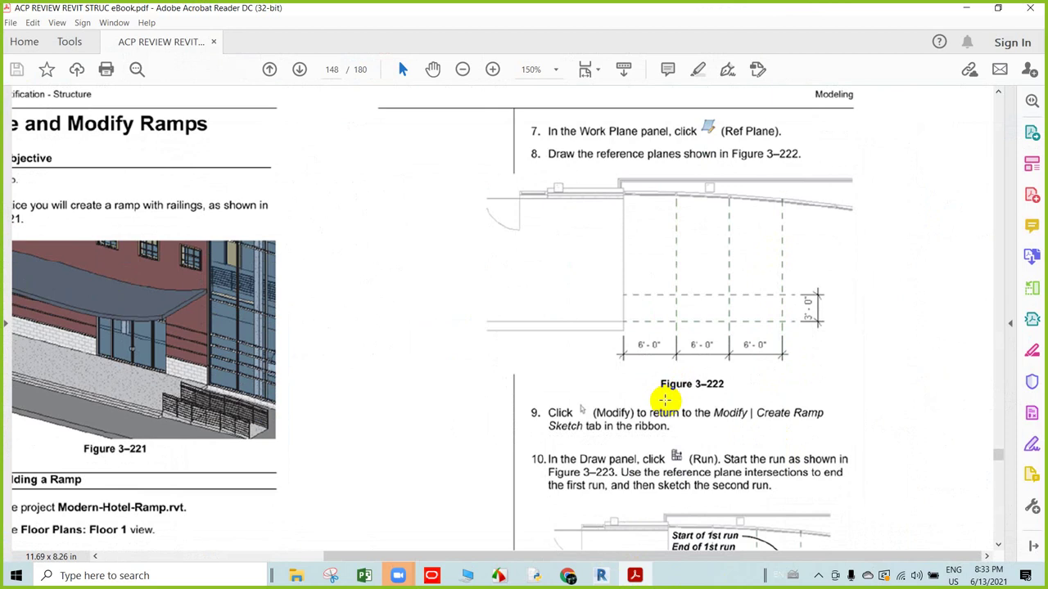
scroll(753, 377, "down", 1)
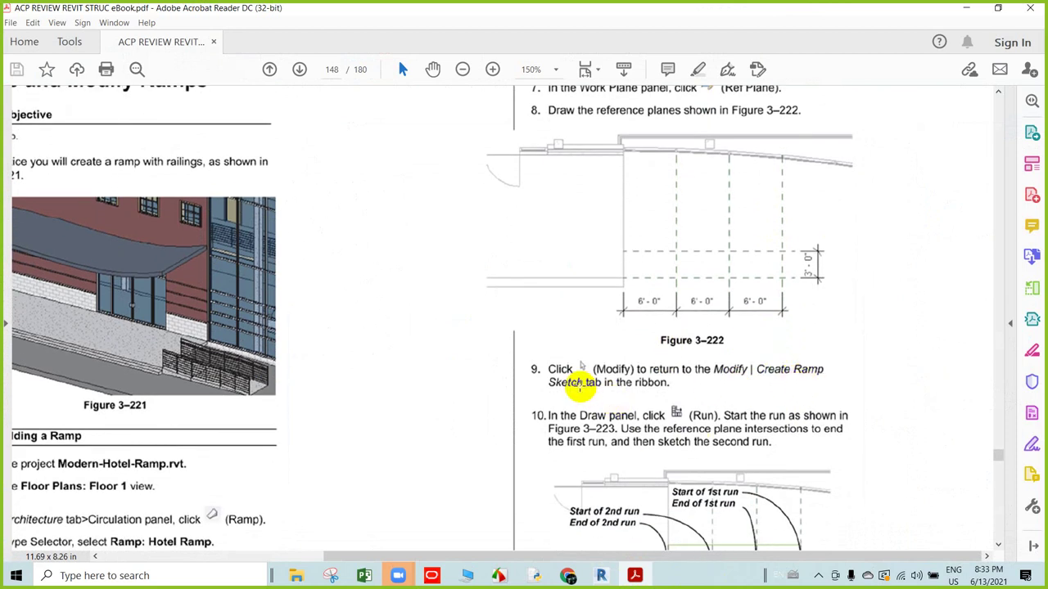
scroll(579, 391, "down", 1)
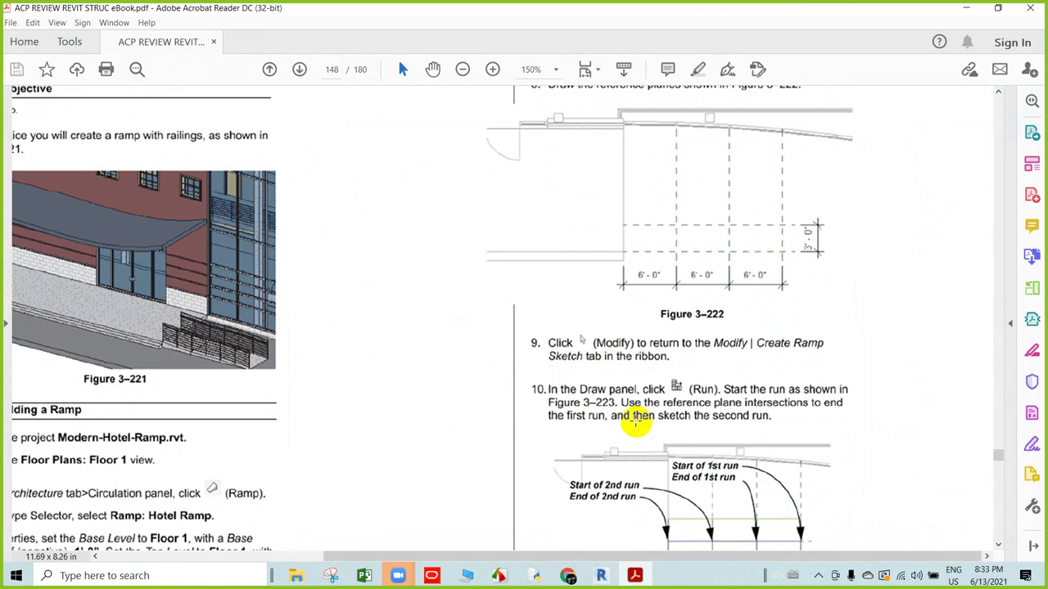
scroll(647, 420, "down", 3)
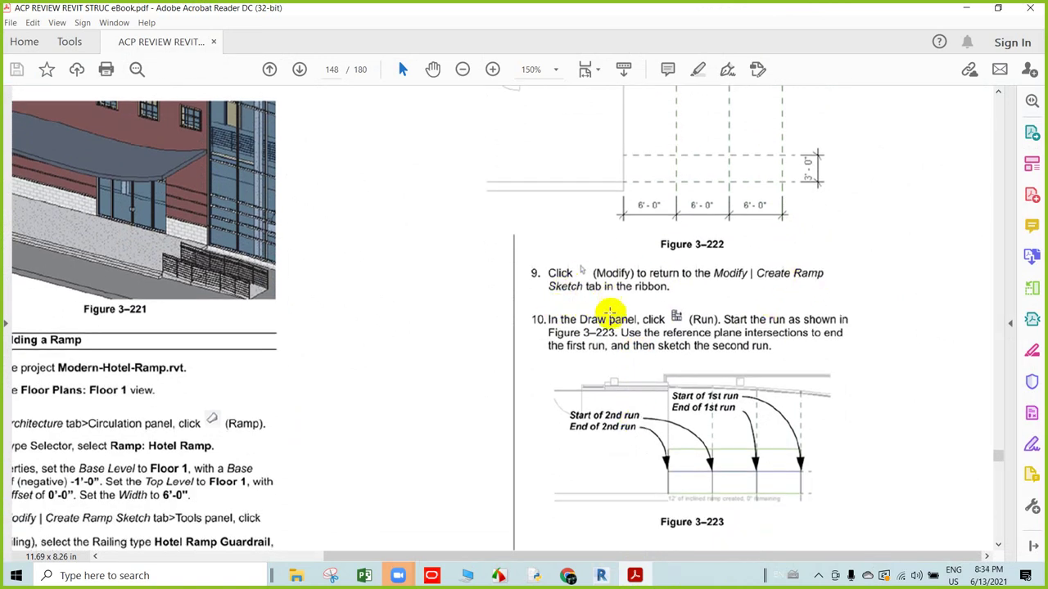
scroll(620, 407, "down", 1)
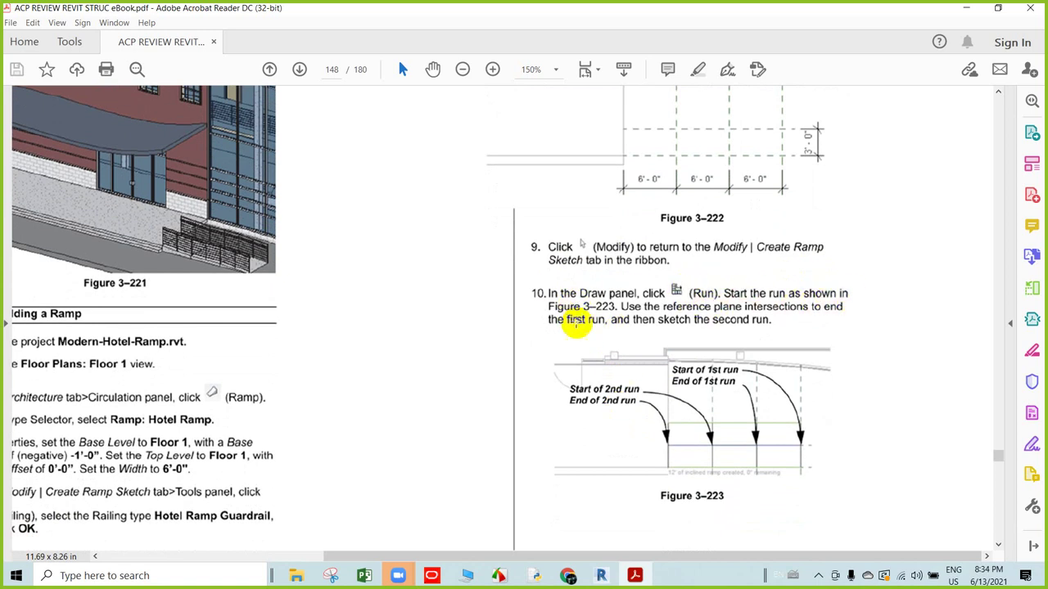
scroll(638, 433, "down", 1)
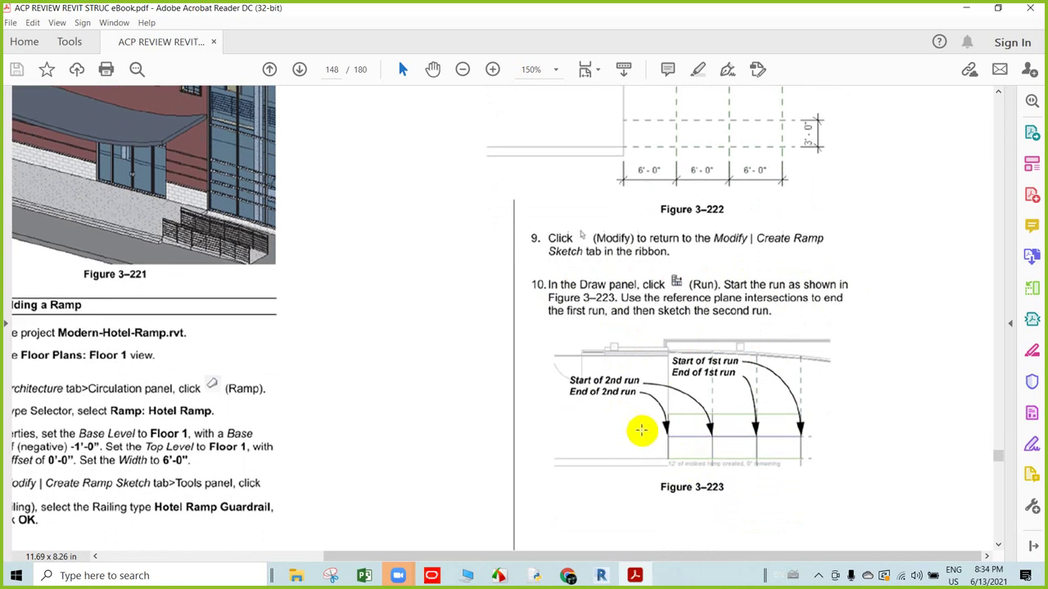
scroll(636, 429, "down", 1)
scroll(637, 429, "down", 1)
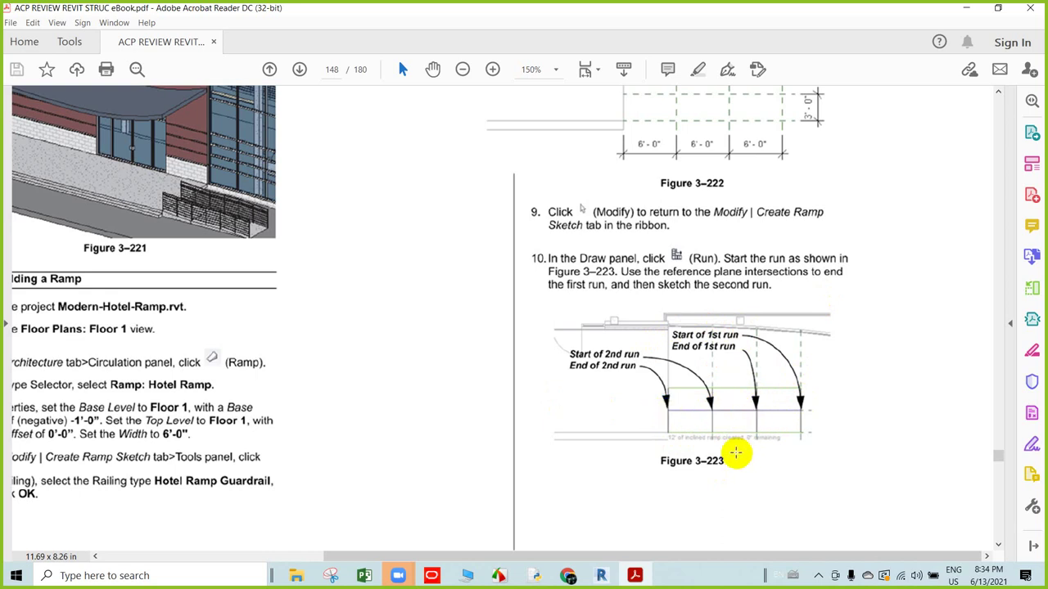
left_click(969, 10)
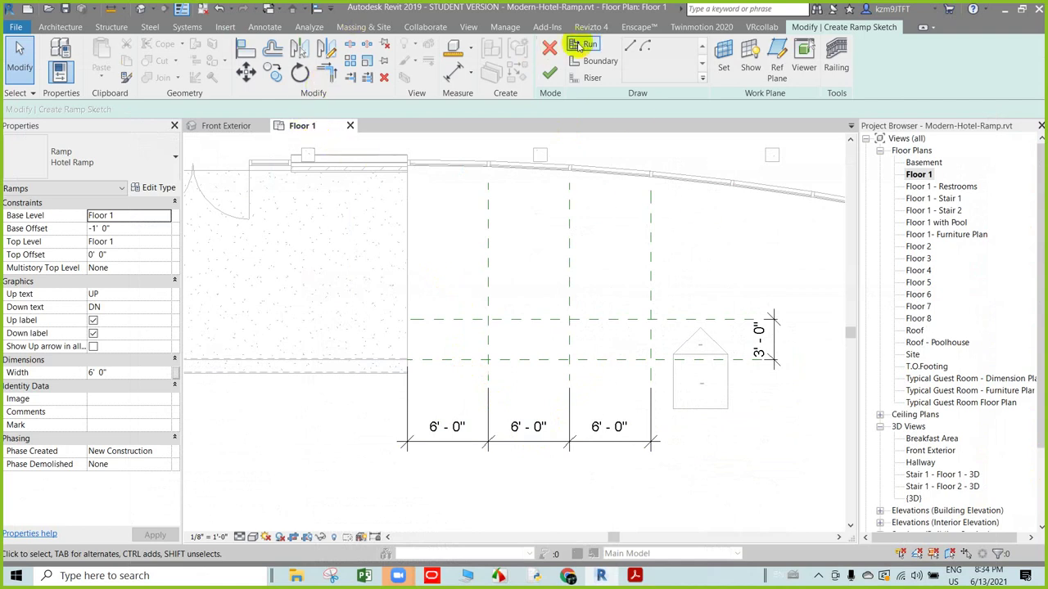
mouse_move(588, 45)
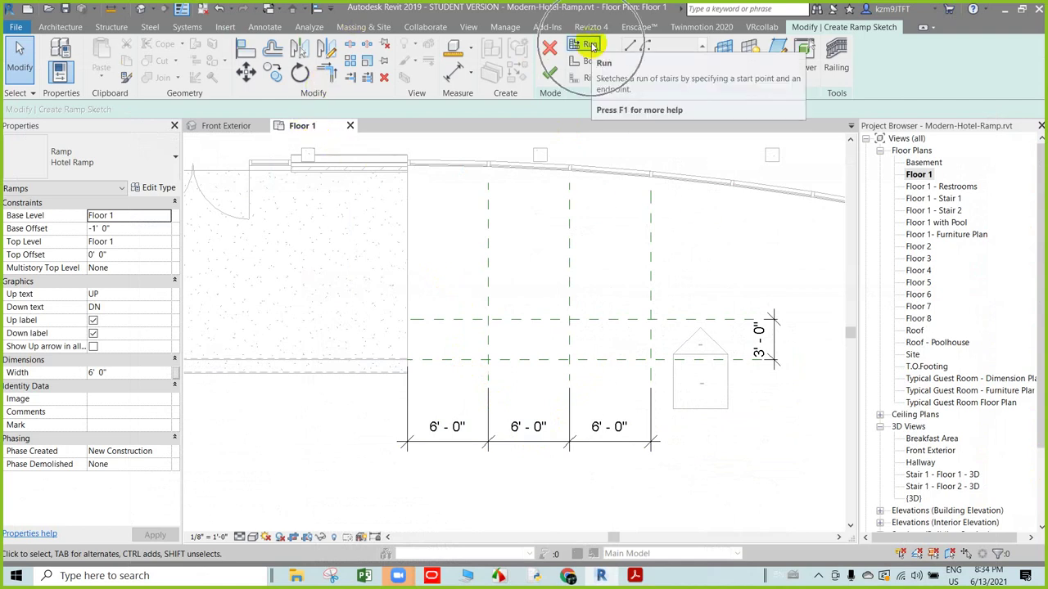
- Sketch two 6' runs leftward from the rightmost plane intersection, totalling 12' of ramp
left_click(590, 46)
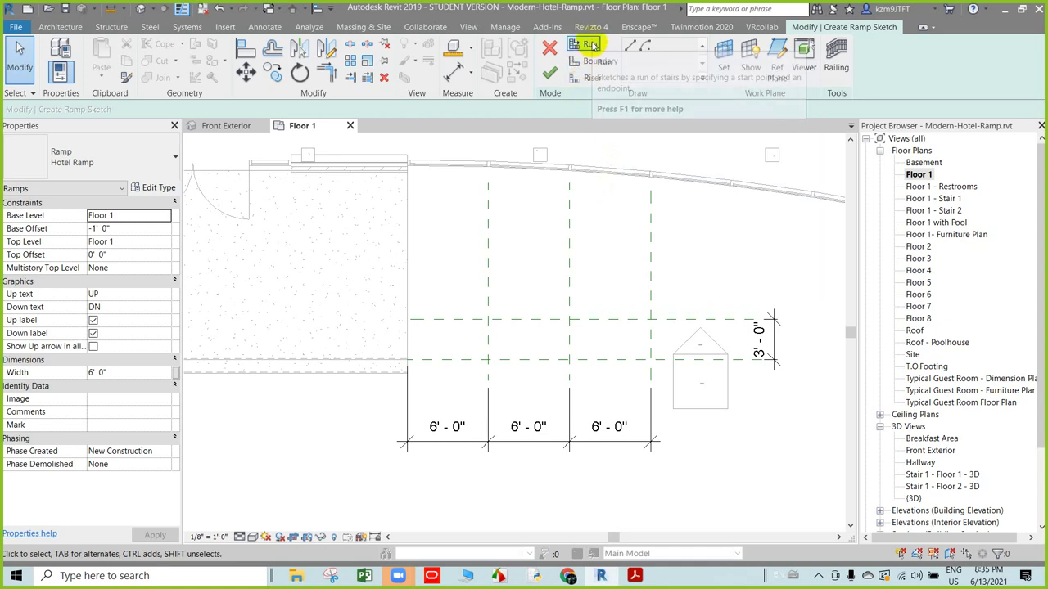
left_click(589, 44)
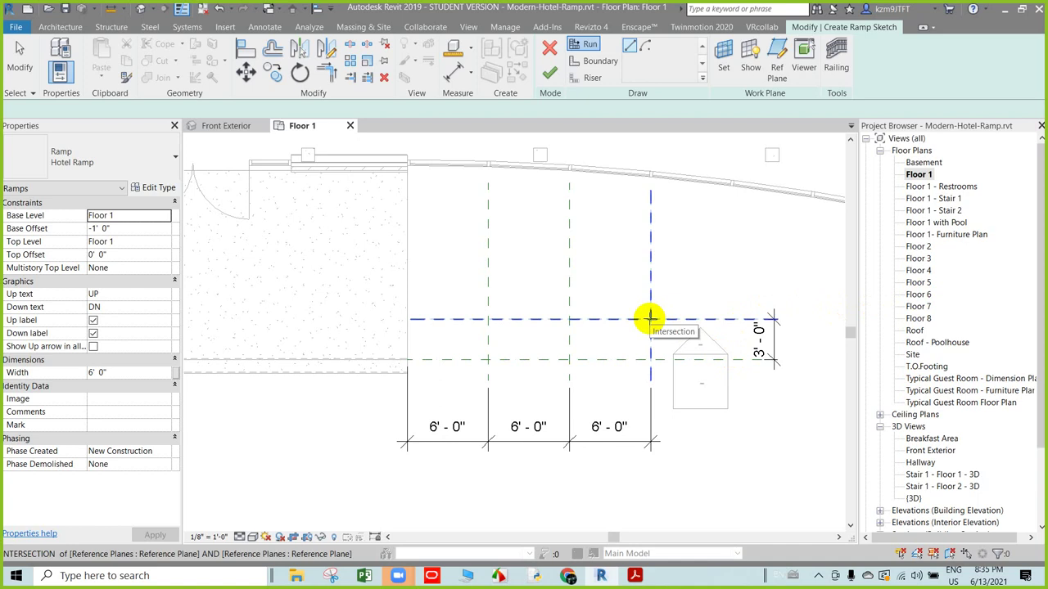
left_click(649, 318)
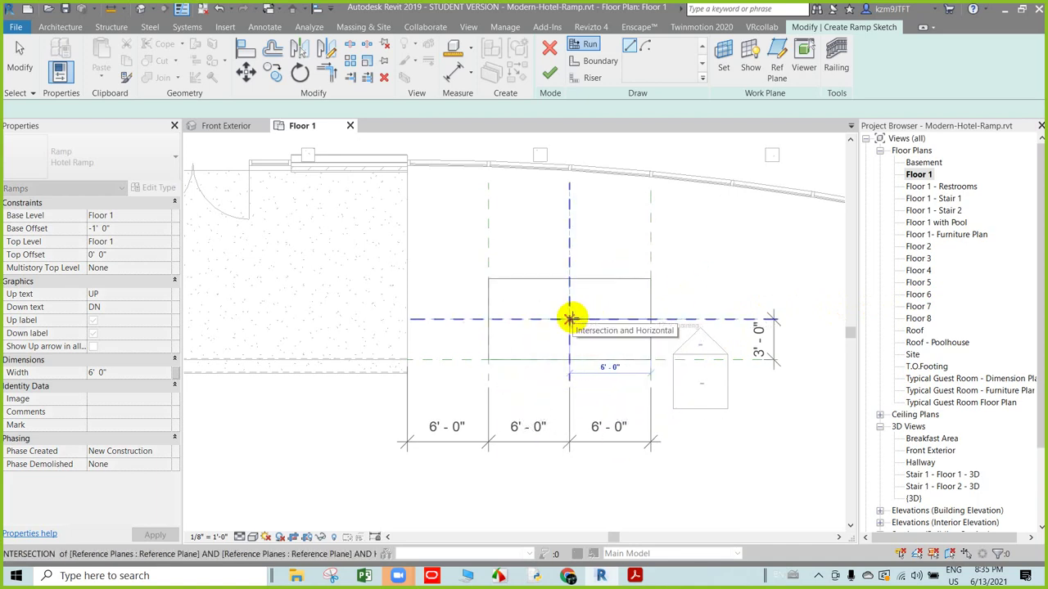
scroll(570, 318, "up", 2)
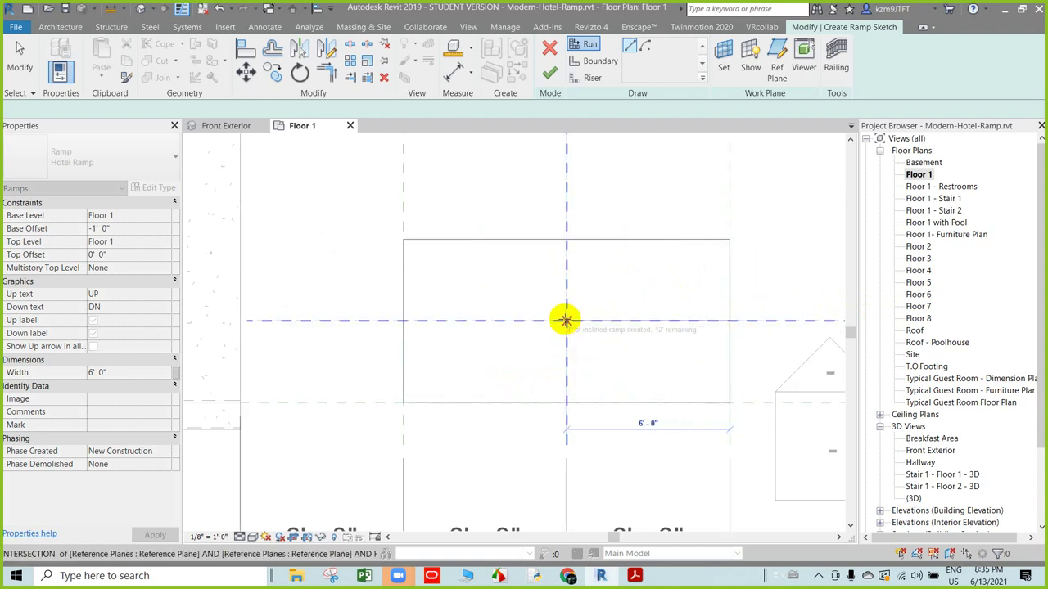
left_click(565, 319)
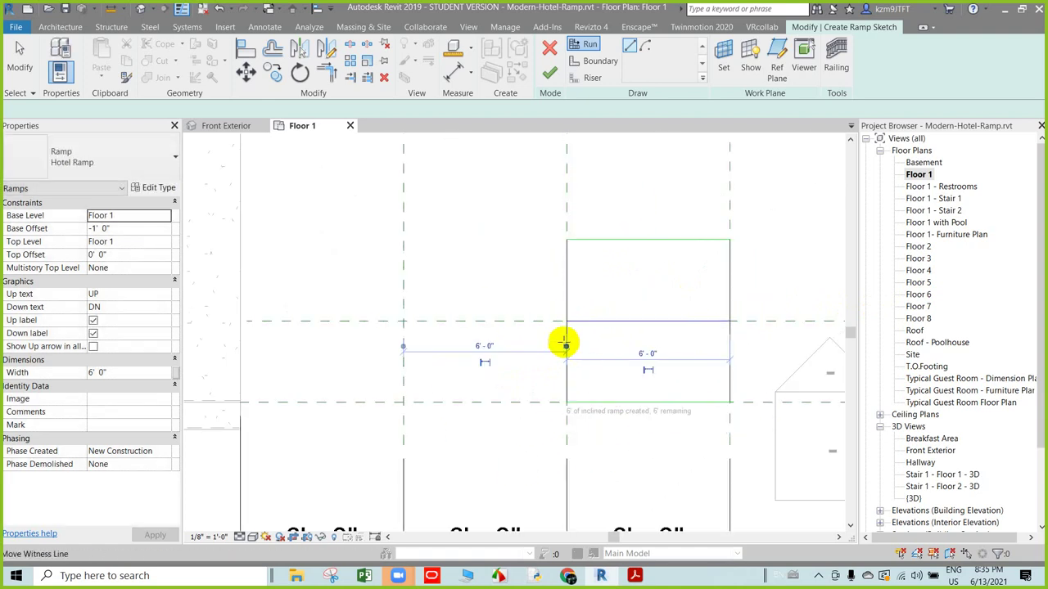
left_click(402, 321)
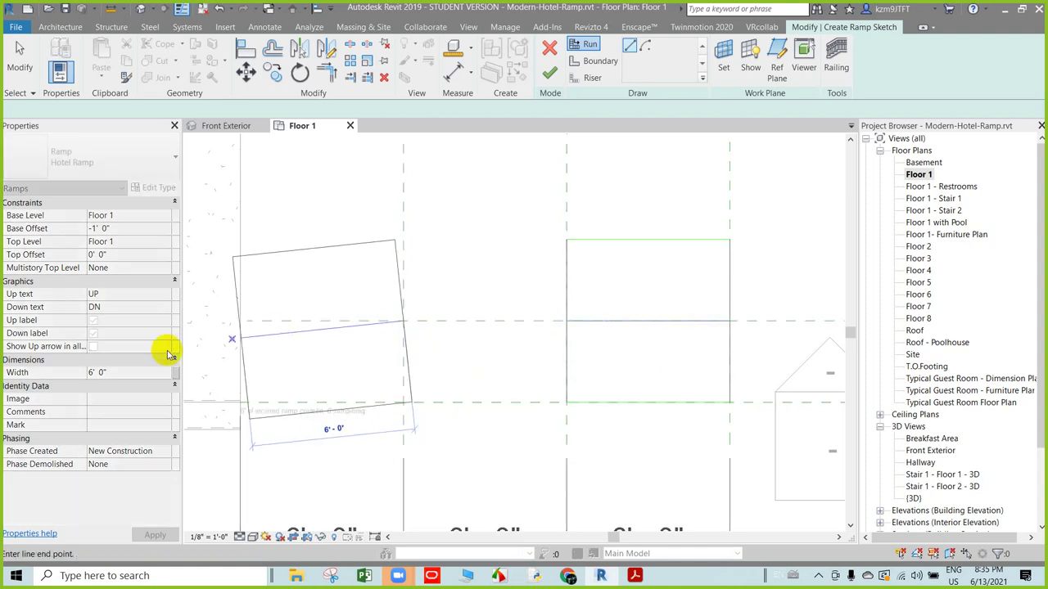
left_click(240, 321)
key("Escape")
scroll(533, 327, "down", 2)
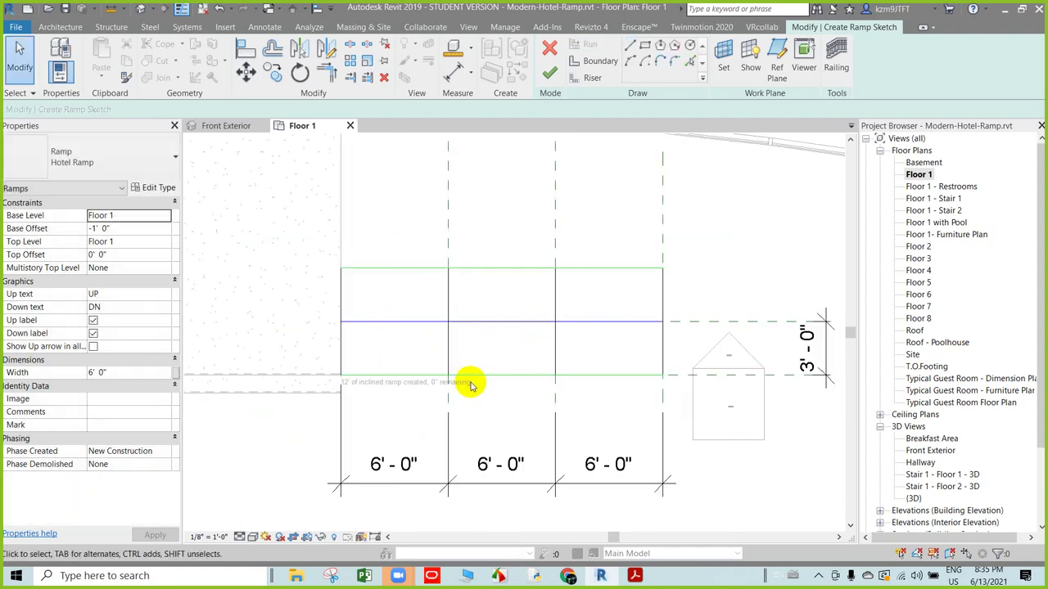
- Read steps 11–13 on tutorial page 149 about fixing the railings, then return to Revit
left_click(634, 576)
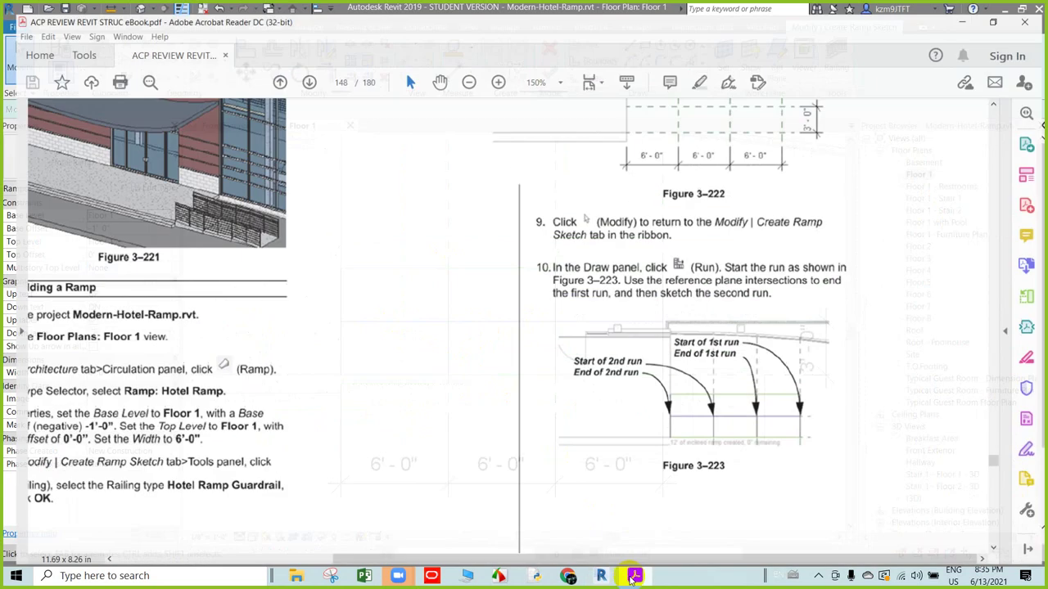
scroll(641, 533, "down", 1)
scroll(679, 456, "down", 2)
scroll(678, 458, "down", 5)
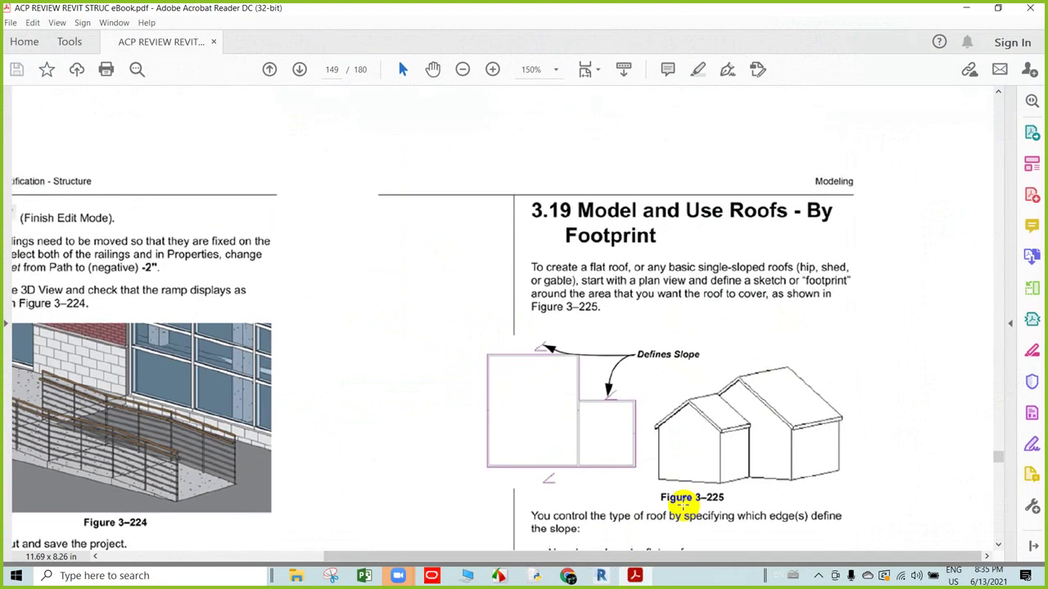
left_click_drag(595, 561, 362, 557)
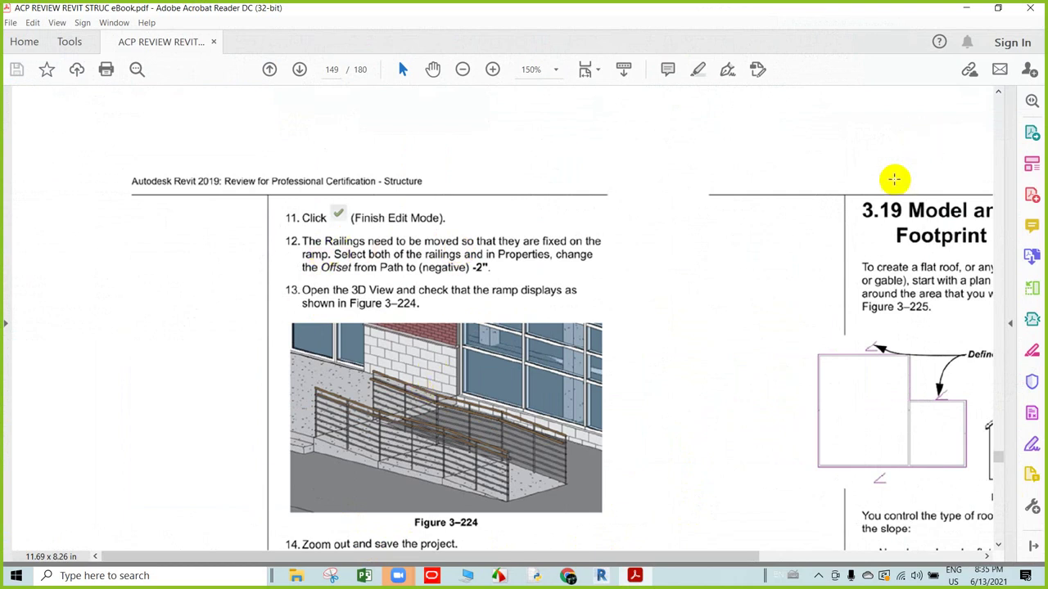
left_click(964, 9)
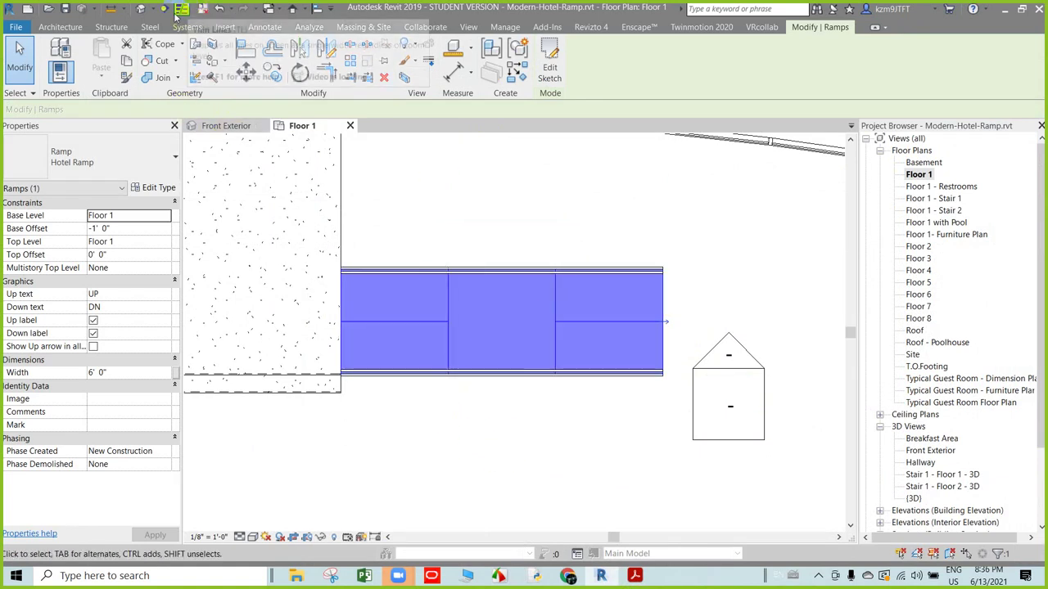
- Open the default 3D view and zoom and pan onto the new ramp
left_click(140, 9)
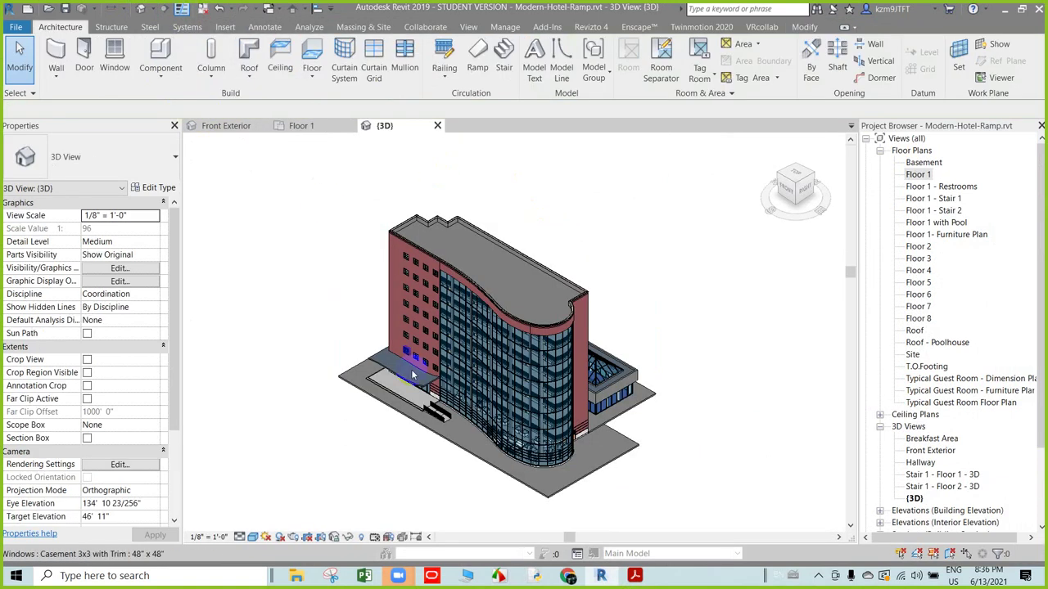
scroll(450, 472, "up", 3)
scroll(409, 421, "up", 3)
scroll(425, 328, "up", 5)
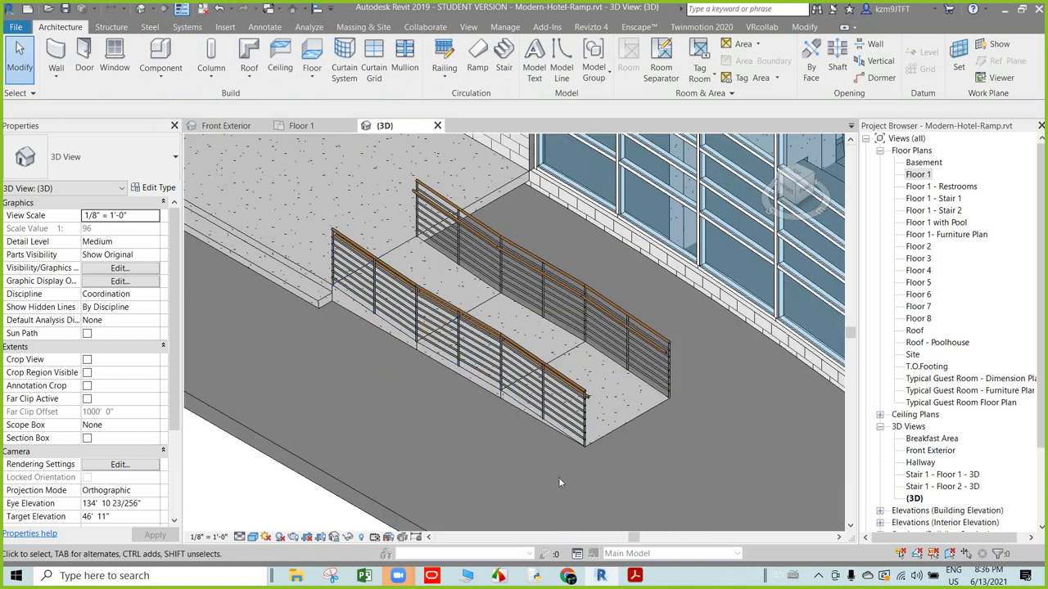
middle_click_drag(627, 472, 547, 333)
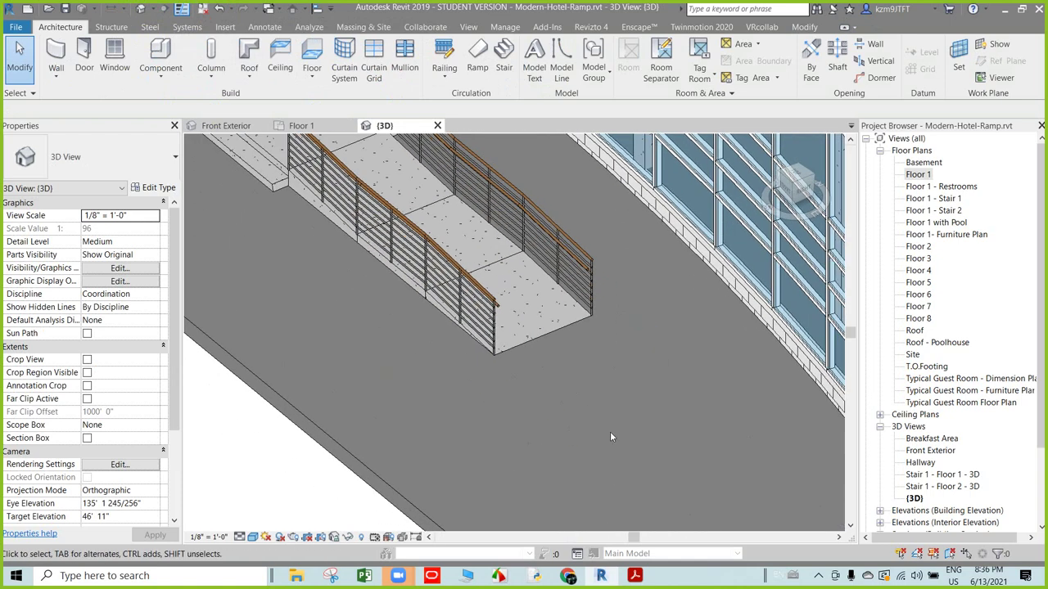
- Select the ramp and zoom in on its railings in the 3D view
left_click(547, 333)
middle_click_drag(562, 377, 673, 495)
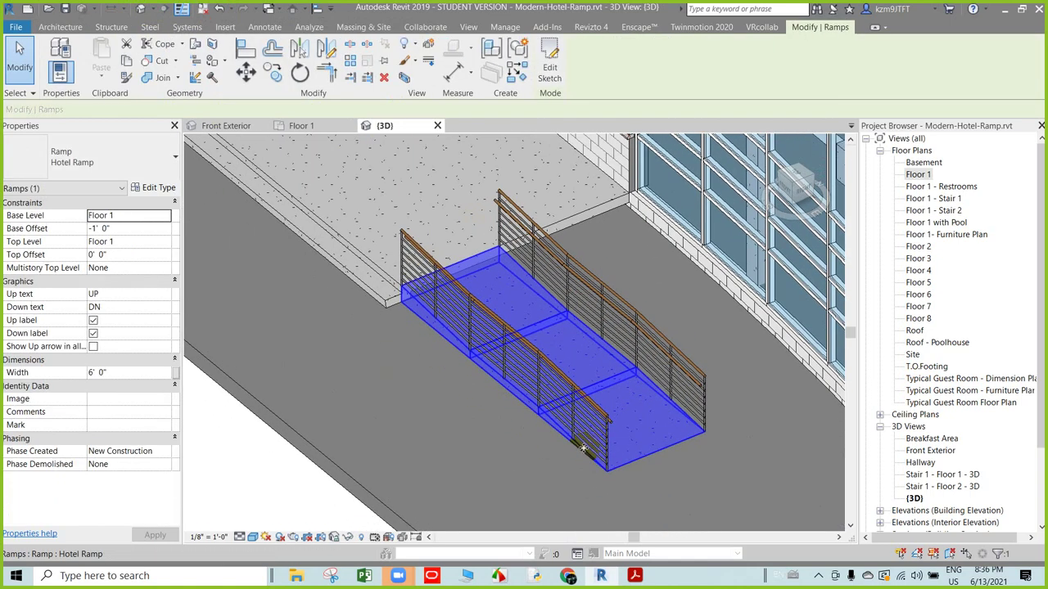
key("Escape")
scroll(526, 346, "up", 3)
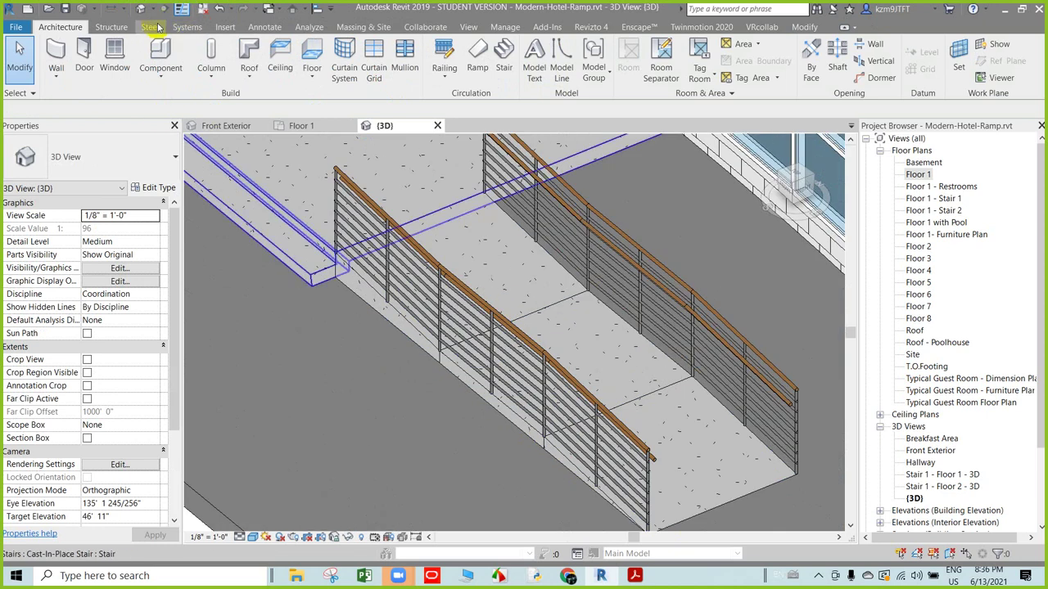
- Check the ramp runs with Spot Slope on the Floor 1 plan, which reads [No Slope]
left_click(299, 127)
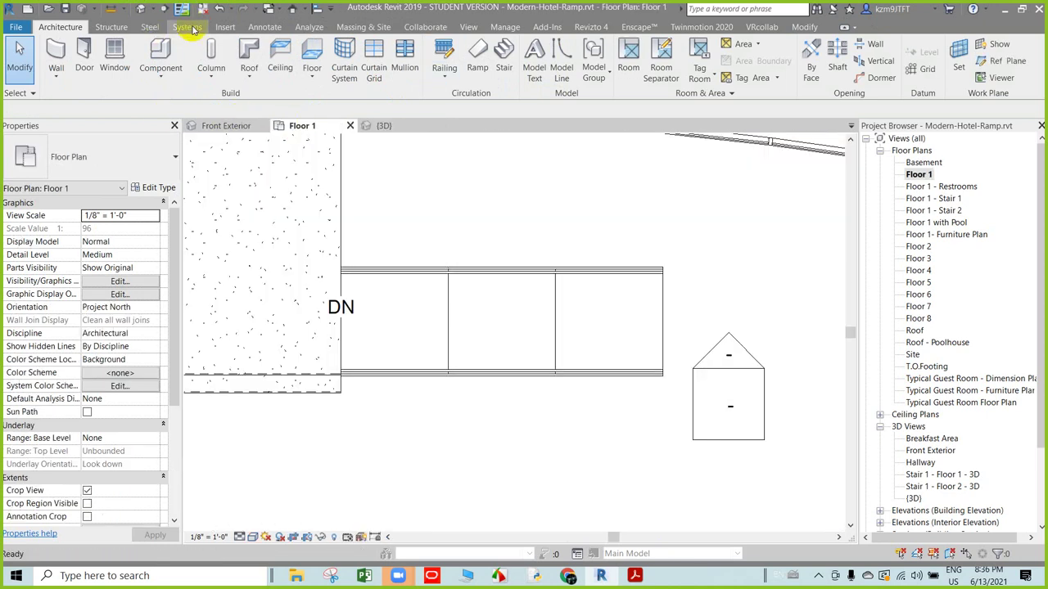
left_click(266, 28)
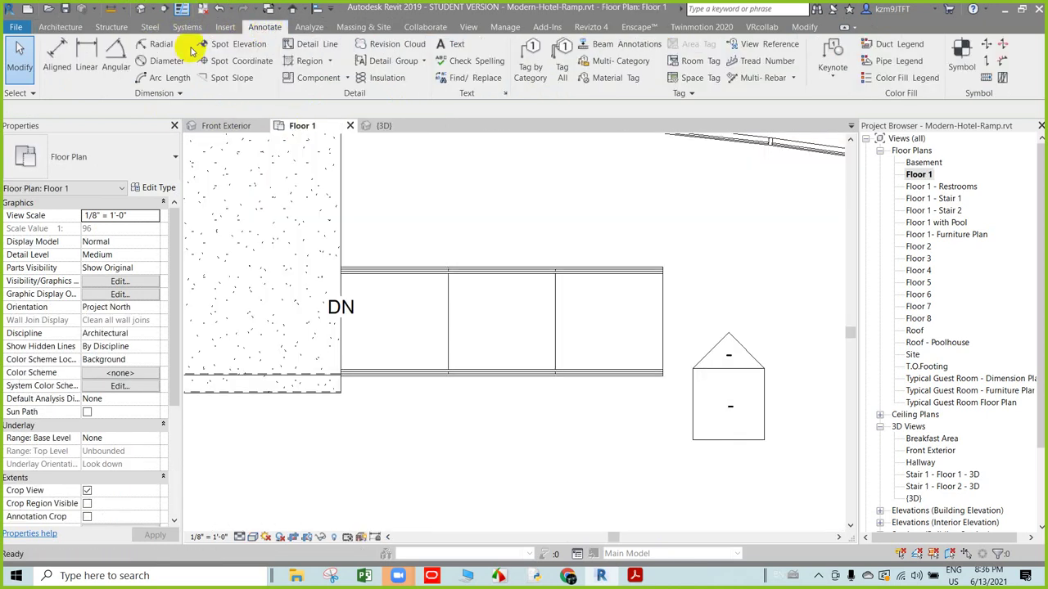
left_click(215, 77)
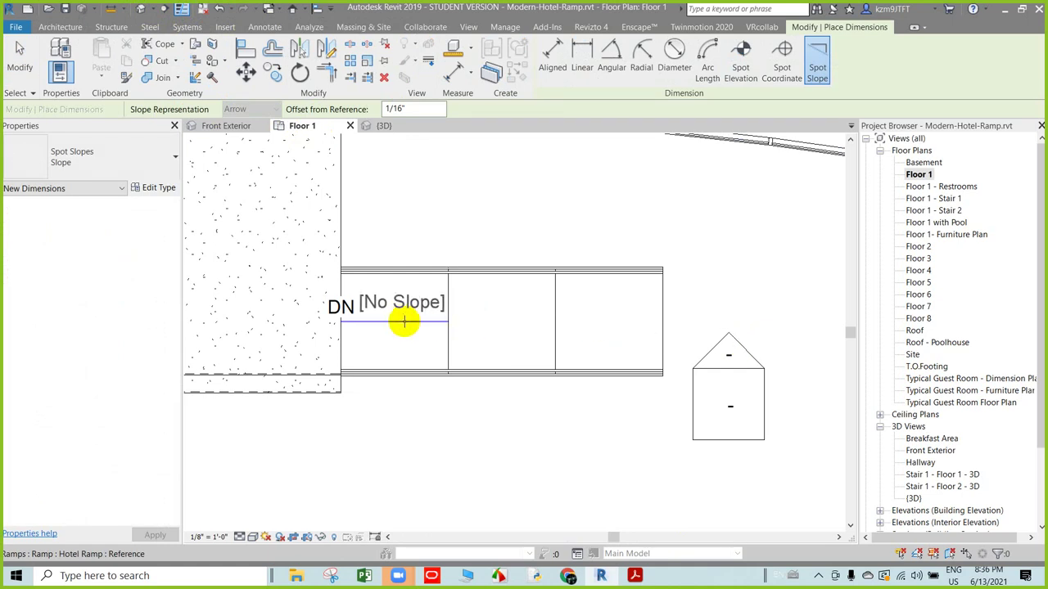
key("Escape")
key("Escape")
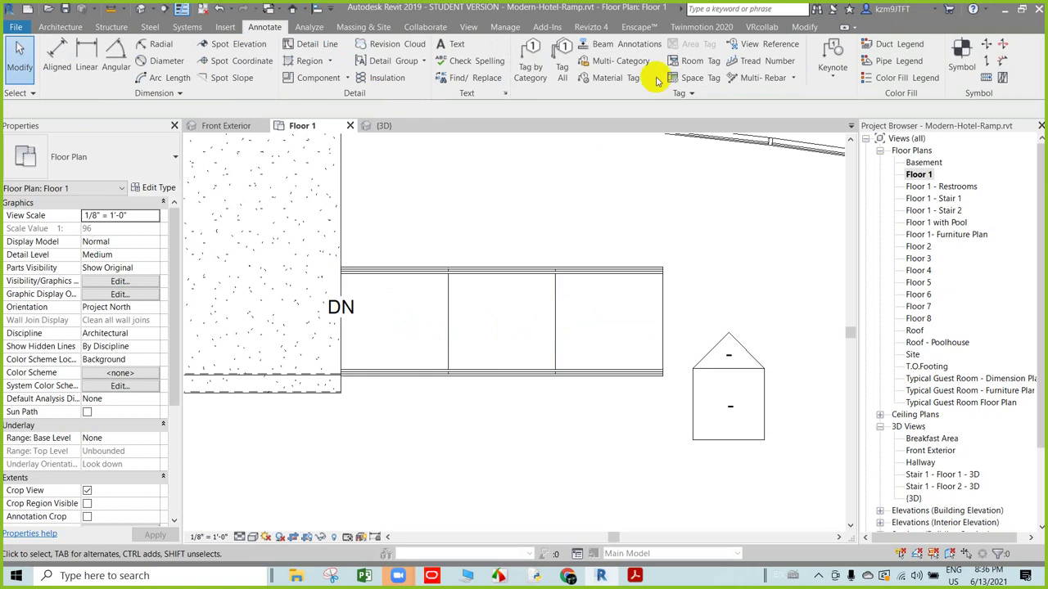
left_click(505, 27)
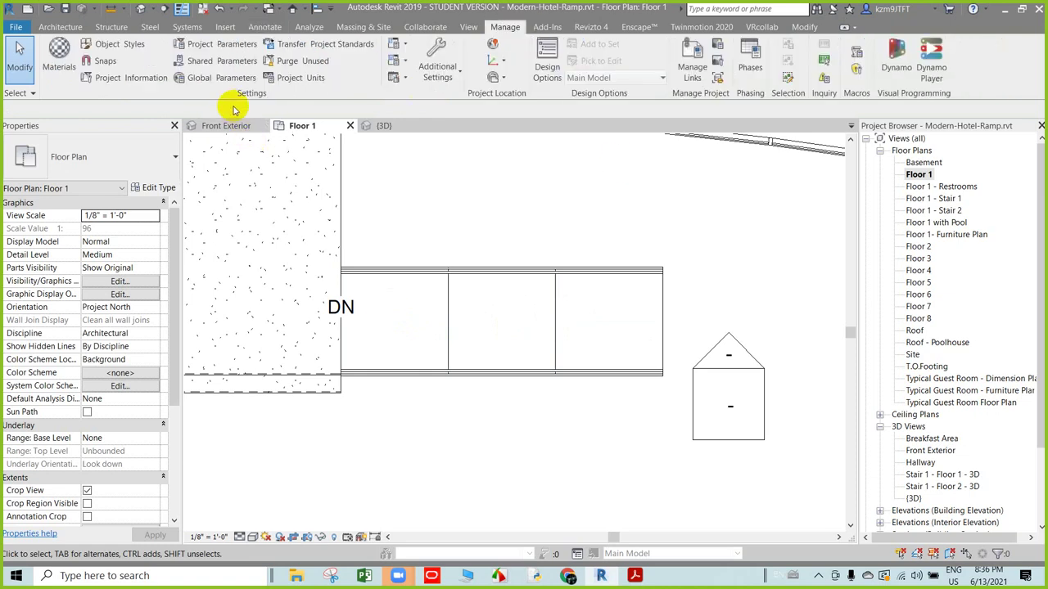
left_click(294, 77)
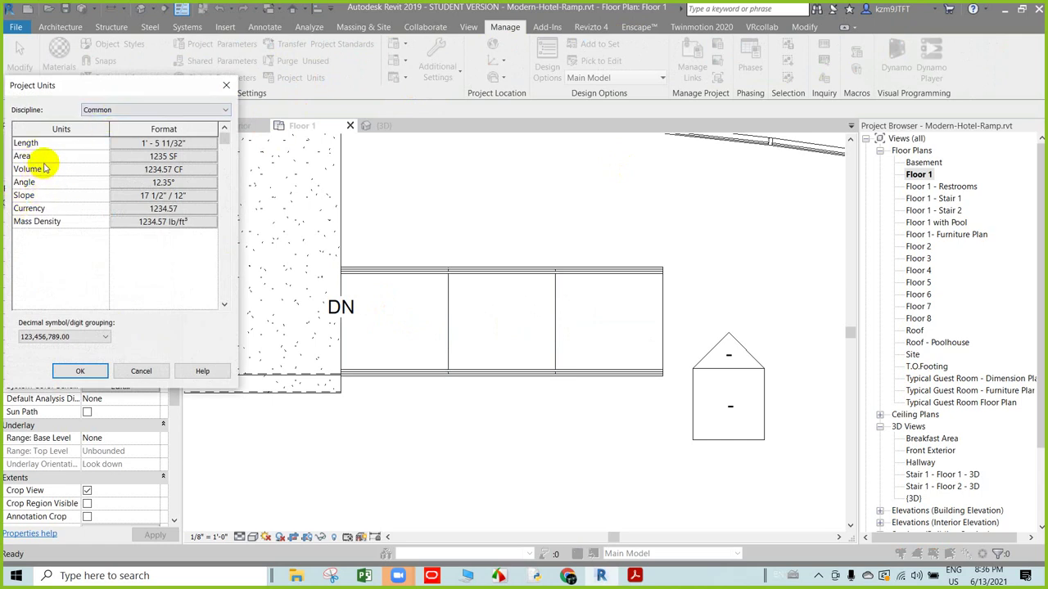
left_click(191, 197)
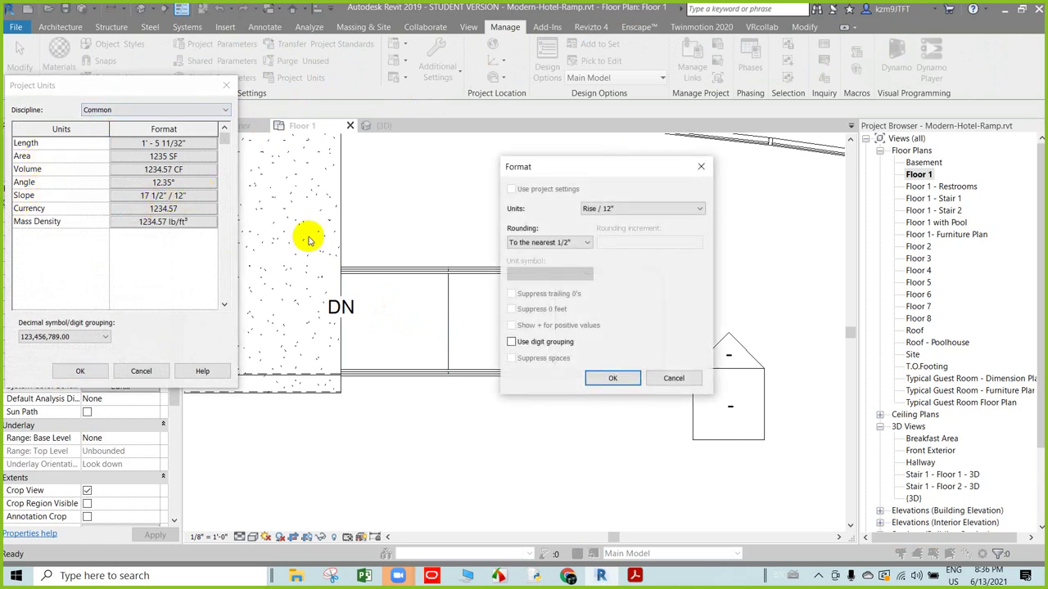
left_click(610, 211)
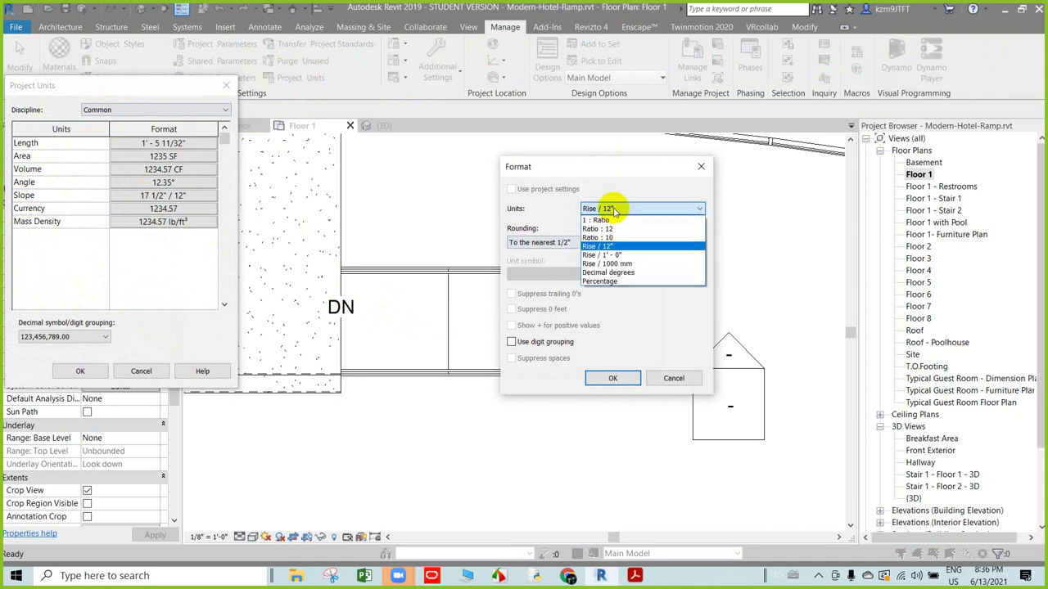
left_click(609, 219)
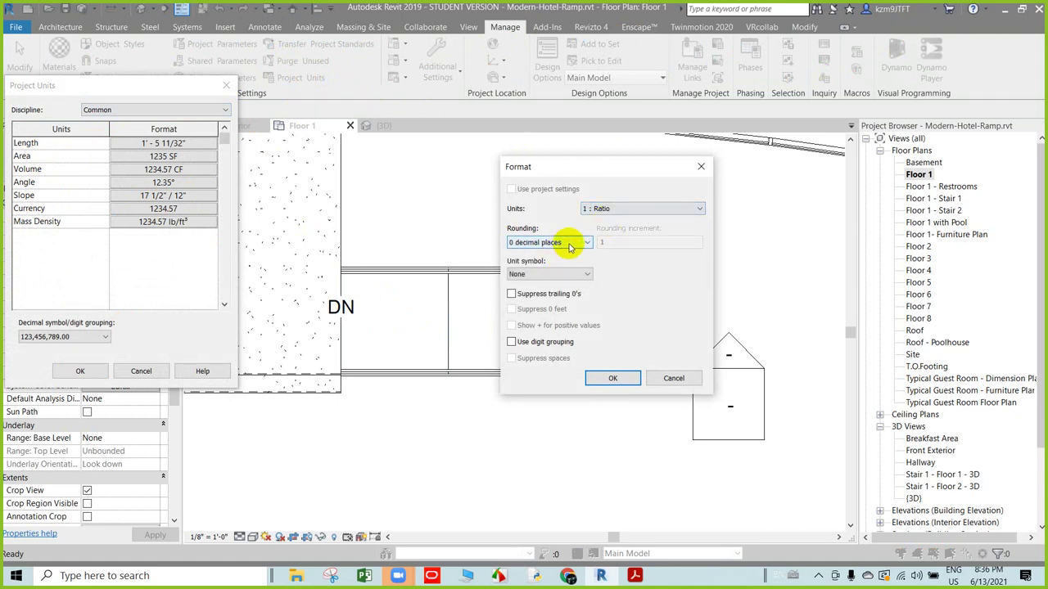
left_click(579, 275)
left_click(541, 288)
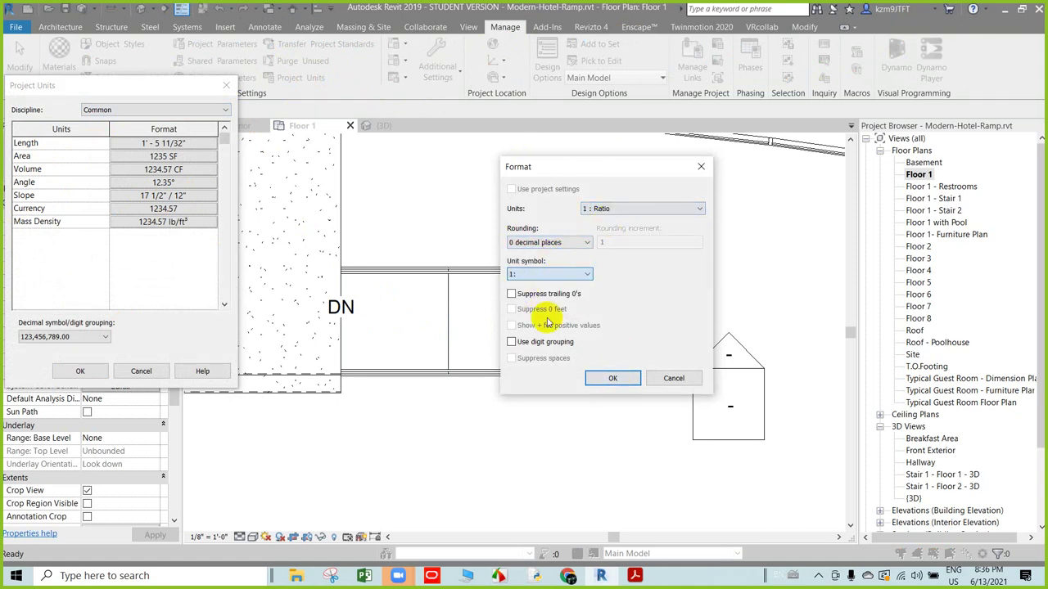
left_click(606, 379)
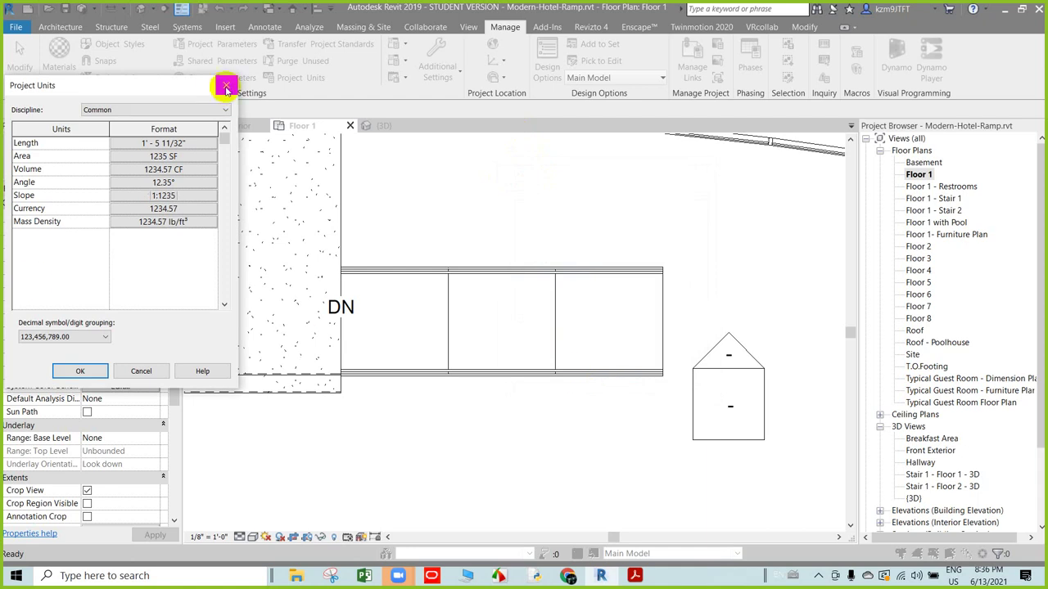
left_click(81, 370)
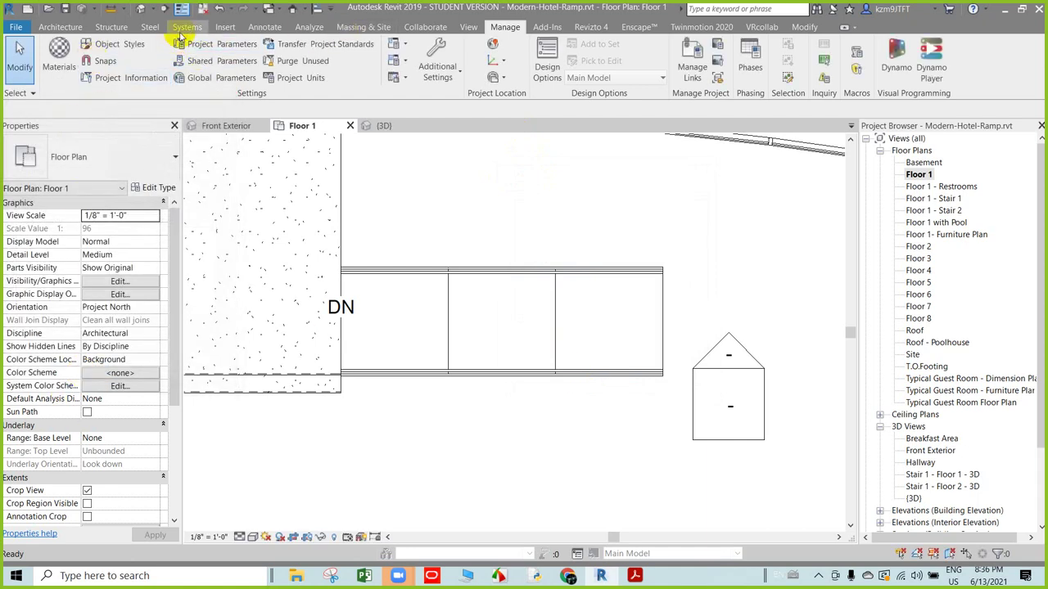
- Place a spot slope label on the upper ramp run in the 3D view
left_click(264, 27)
left_click(225, 76)
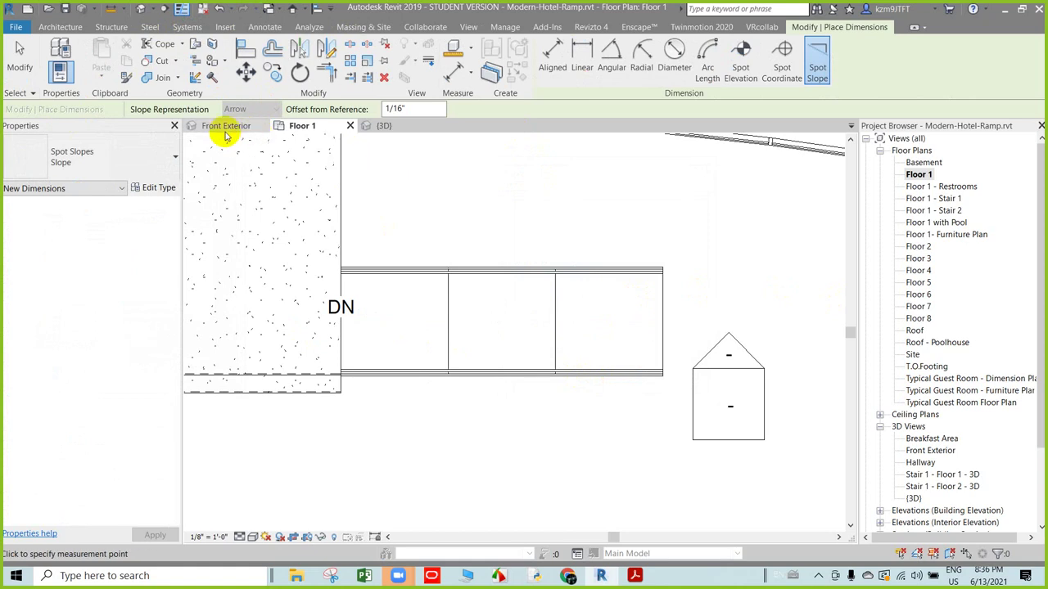
left_click(412, 126)
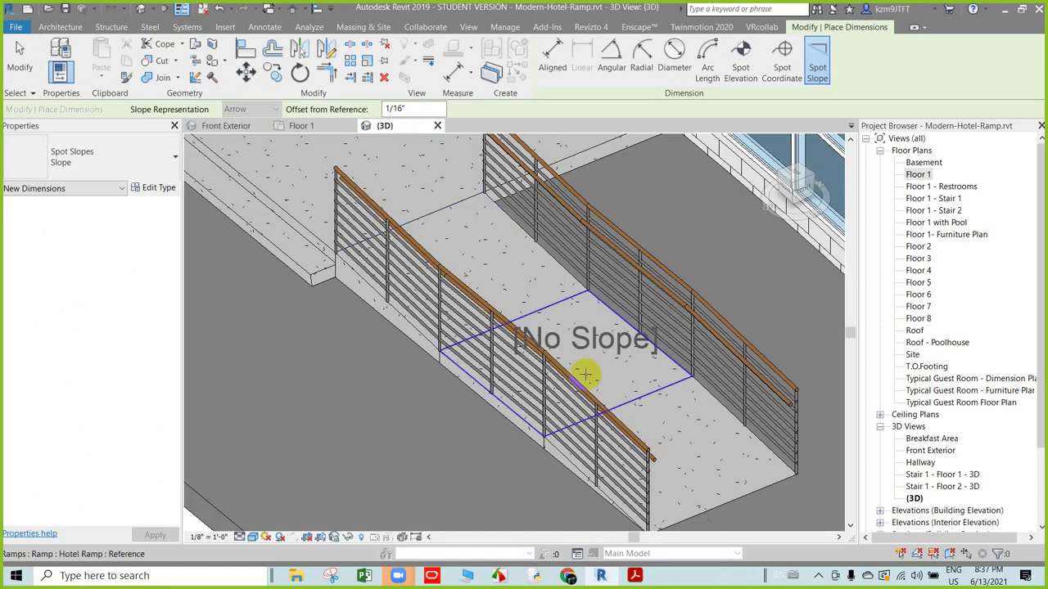
middle_click_drag(580, 351, 461, 348)
scroll(538, 385, "down", 1)
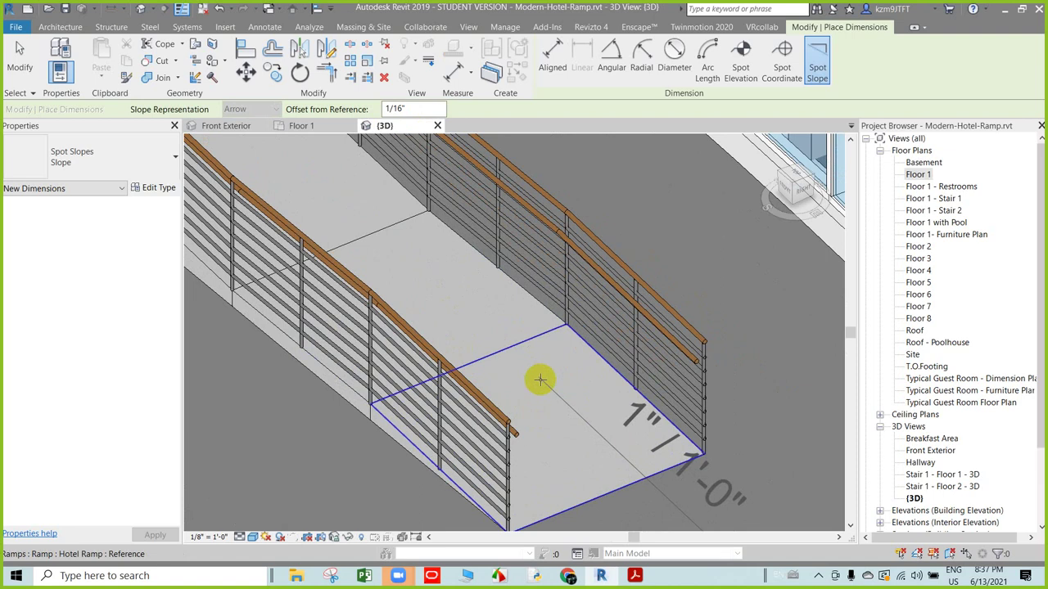
scroll(524, 380, "down", 1)
scroll(537, 347, "up", 1)
scroll(538, 344, "up", 2)
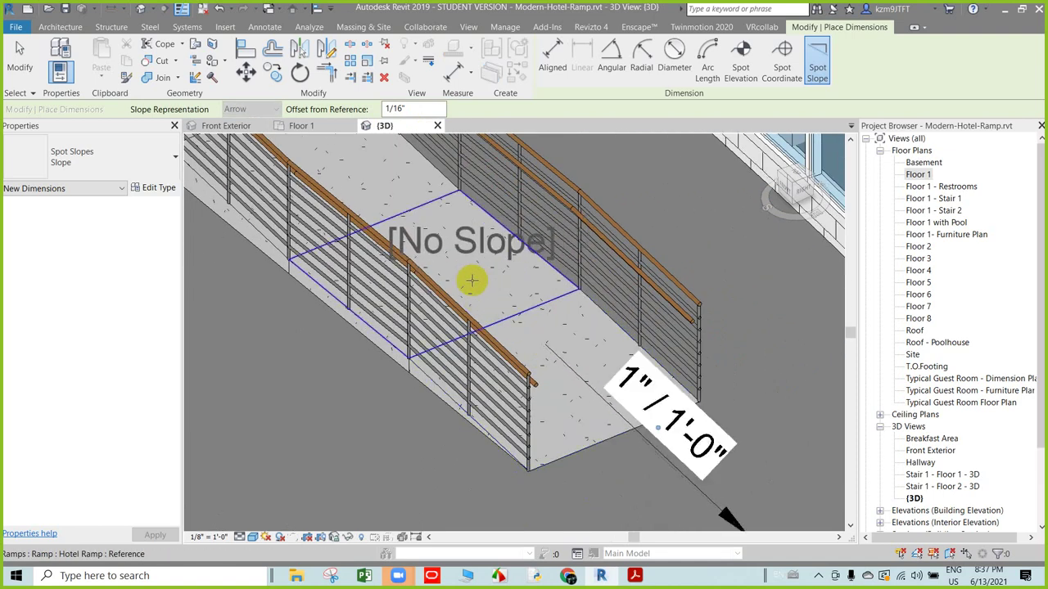
middle_click_drag(472, 280, 550, 325)
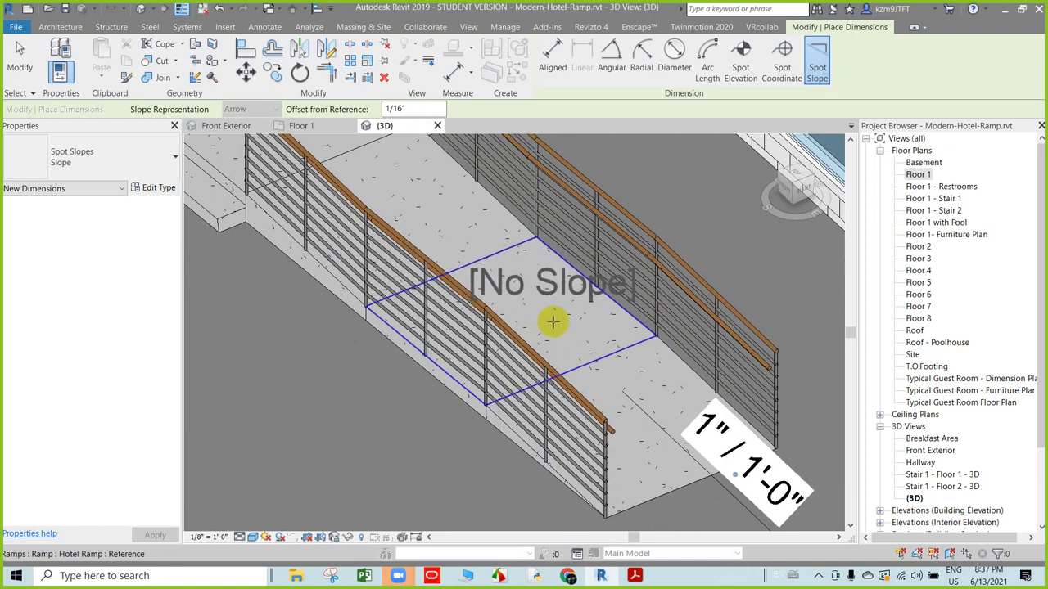
left_click(553, 322)
scroll(575, 353, "up", 2)
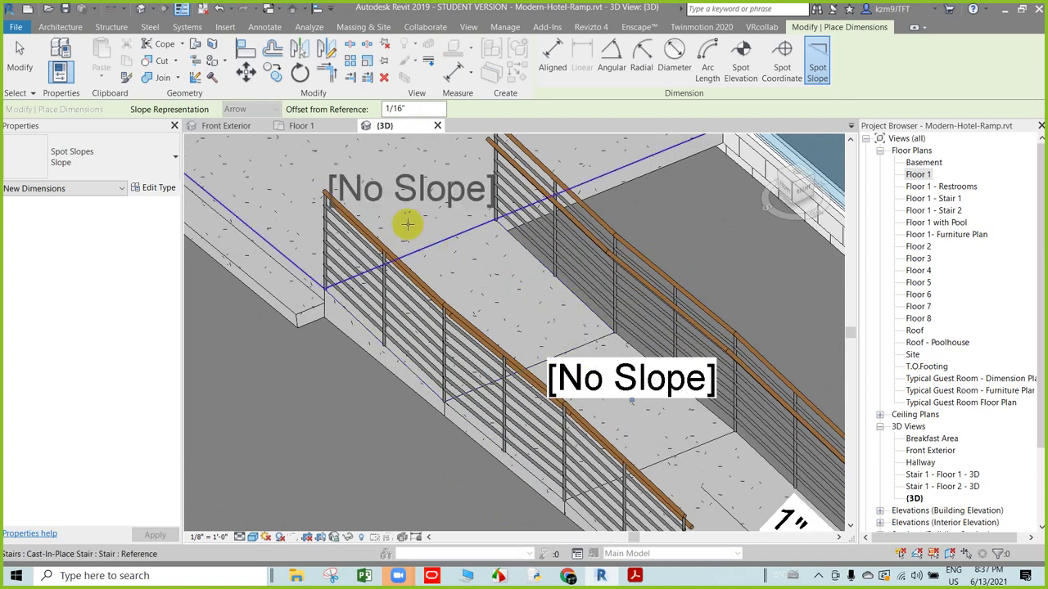
scroll(446, 271, "down", 2)
scroll(444, 287, "down", 1)
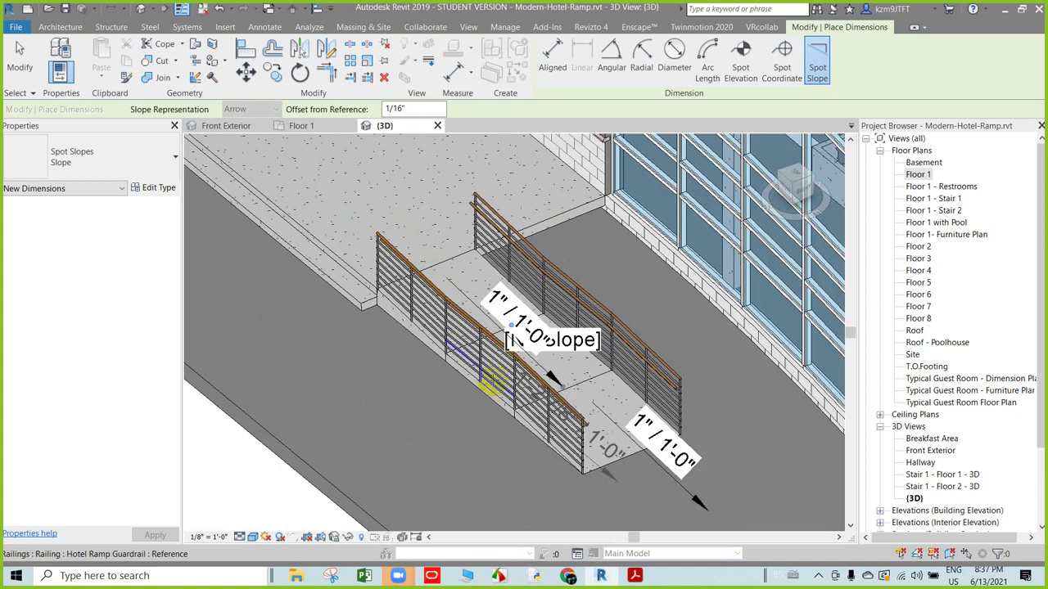
key("Escape")
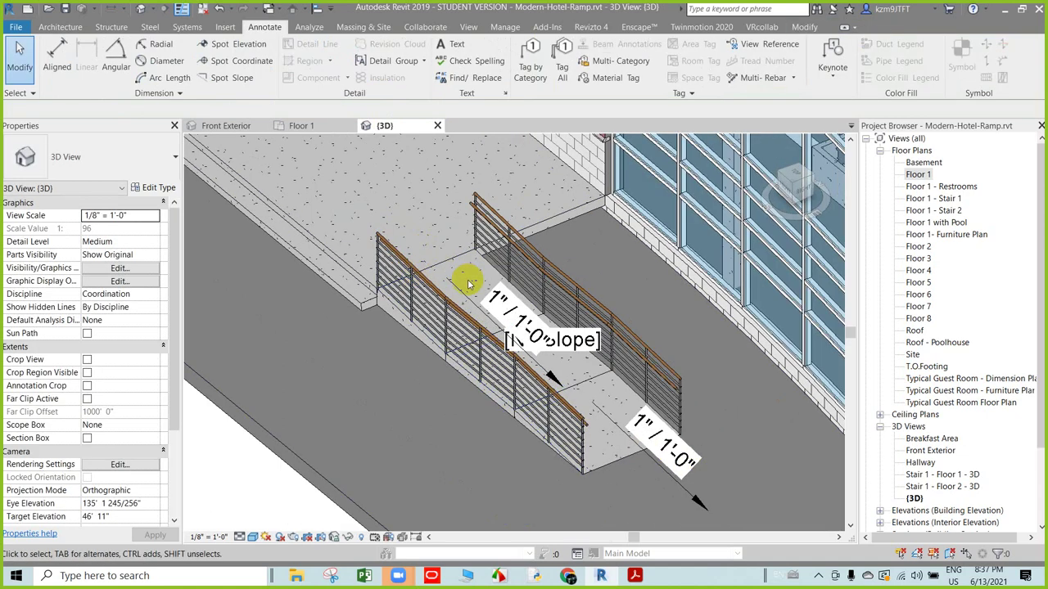
- Delete the [No Slope] label and both 1"/1'-0" slope labels from the ramp
scroll(556, 367, "up", 2)
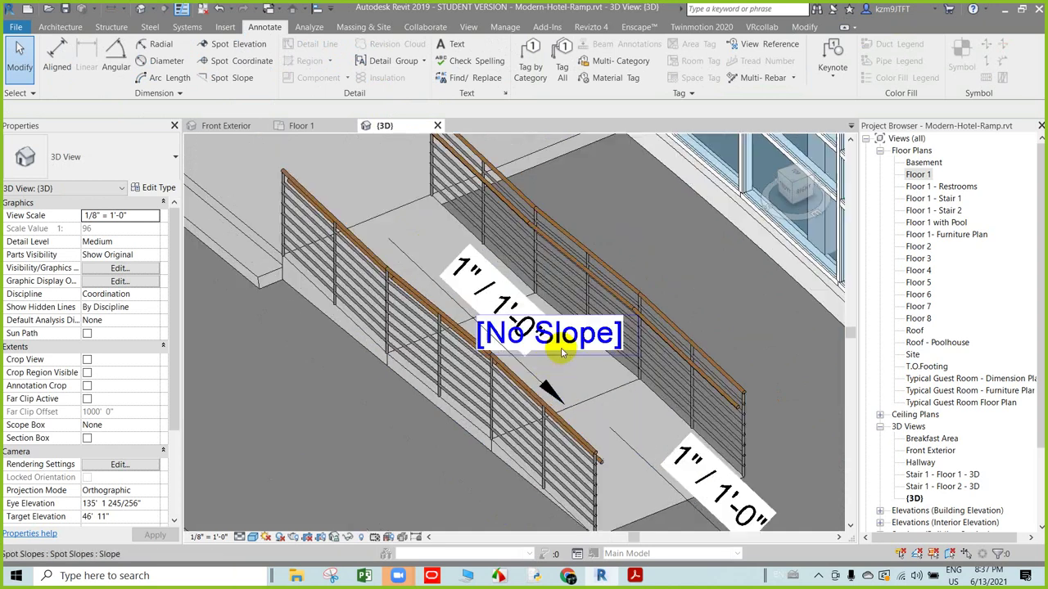
scroll(571, 343, "down", 1)
left_click(573, 350)
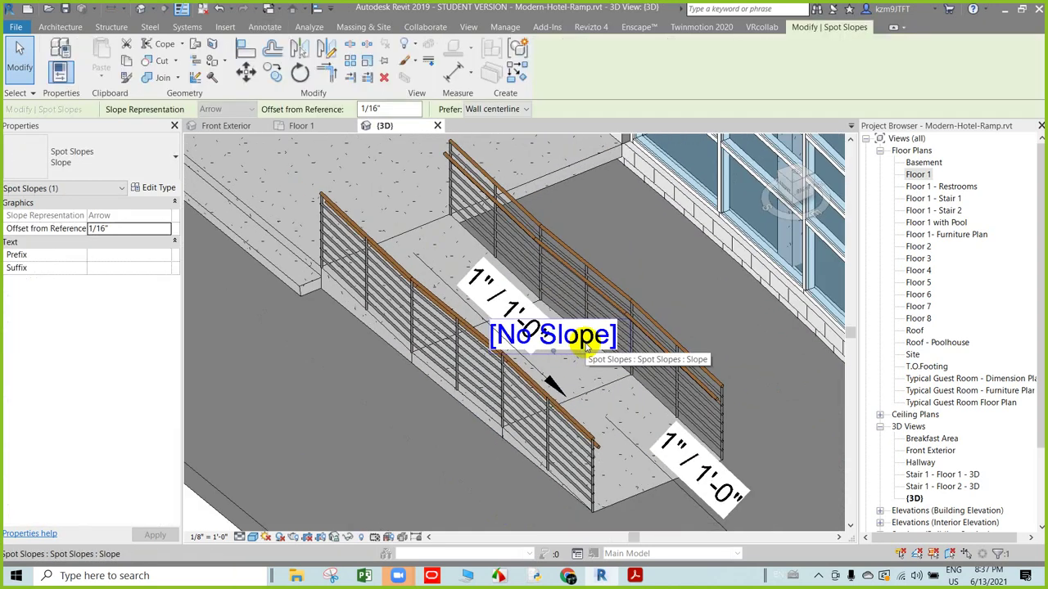
key("Delete")
left_click(737, 500)
key("Delete")
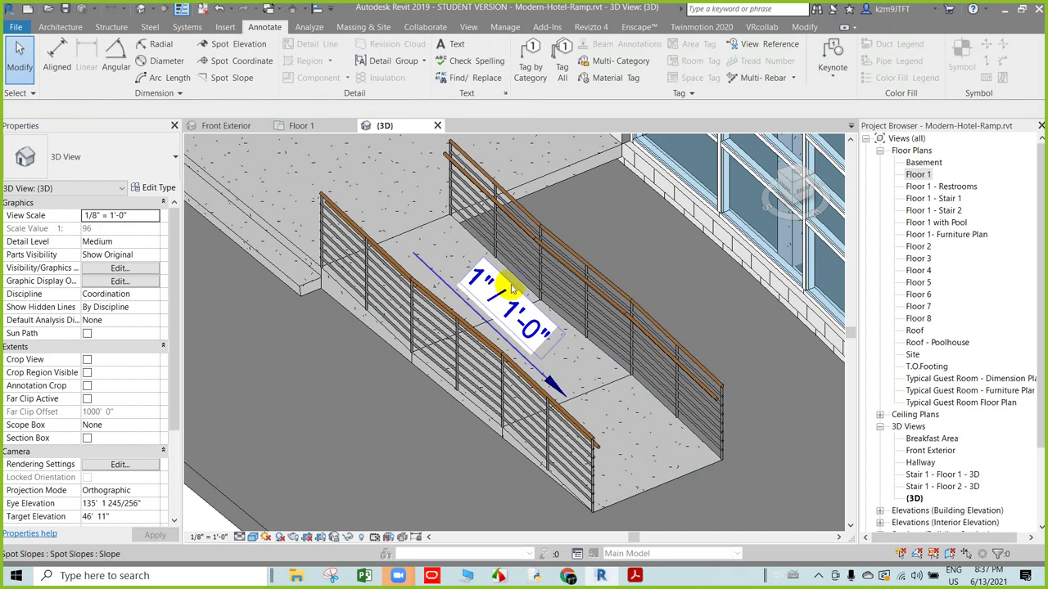
left_click(509, 291)
key("Delete")
- Orbit and zoom to the ramp's side along its guardrails, then select the Hotel Ramp
scroll(620, 409, "up", 3)
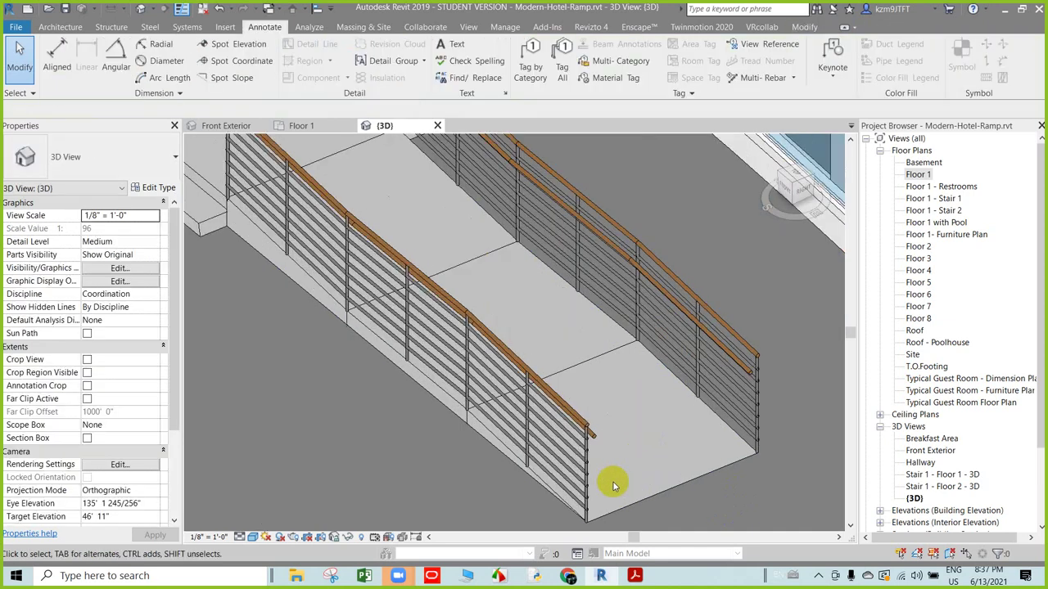
mouse_move(613, 479)
middle_mouse_down("shift")
mouse_move(508, 498)
mouse_move(461, 467)
mouse_move(565, 409)
middle_mouse_up("shift")
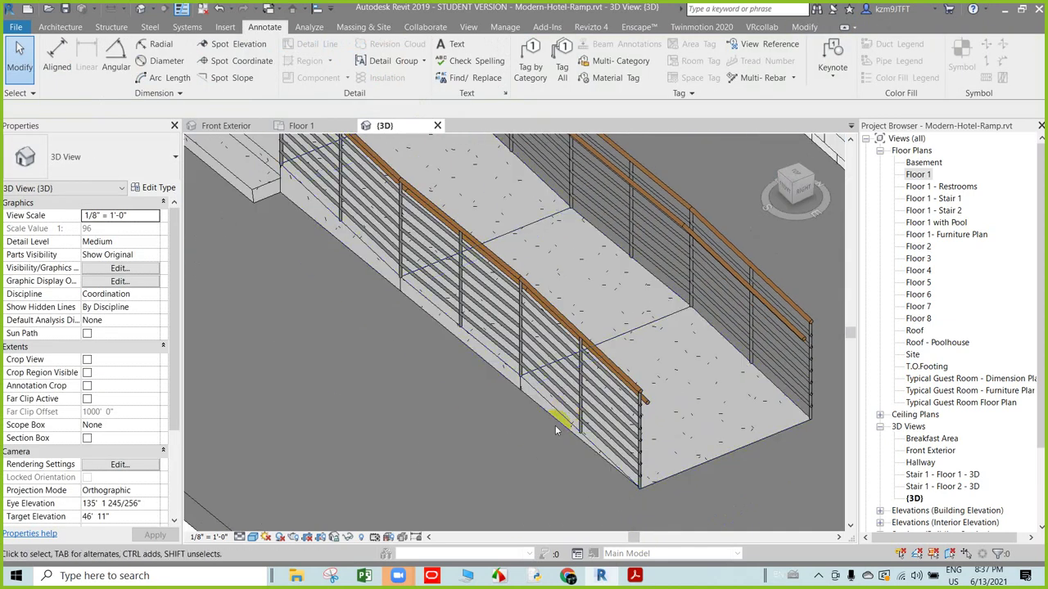
scroll(551, 440, "down", 4)
mouse_move(349, 311)
middle_mouse_down("shift")
mouse_move(597, 441)
mouse_move(557, 432)
middle_mouse_up("shift")
scroll(702, 438, "up", 3)
scroll(741, 444, "up", 3)
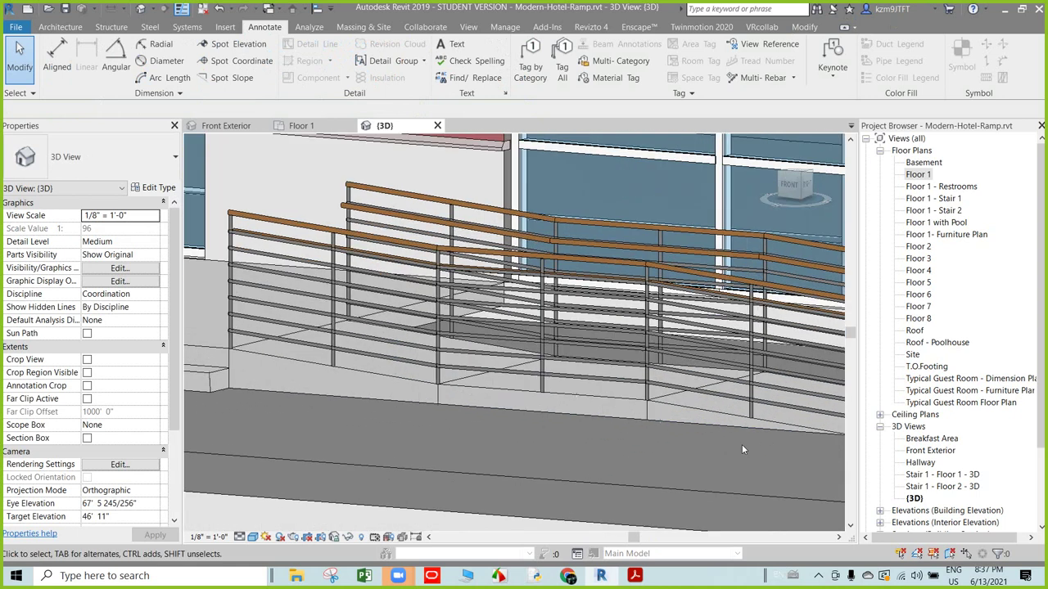
middle_click_drag(744, 449, 681, 421)
scroll(671, 406, "down", 2)
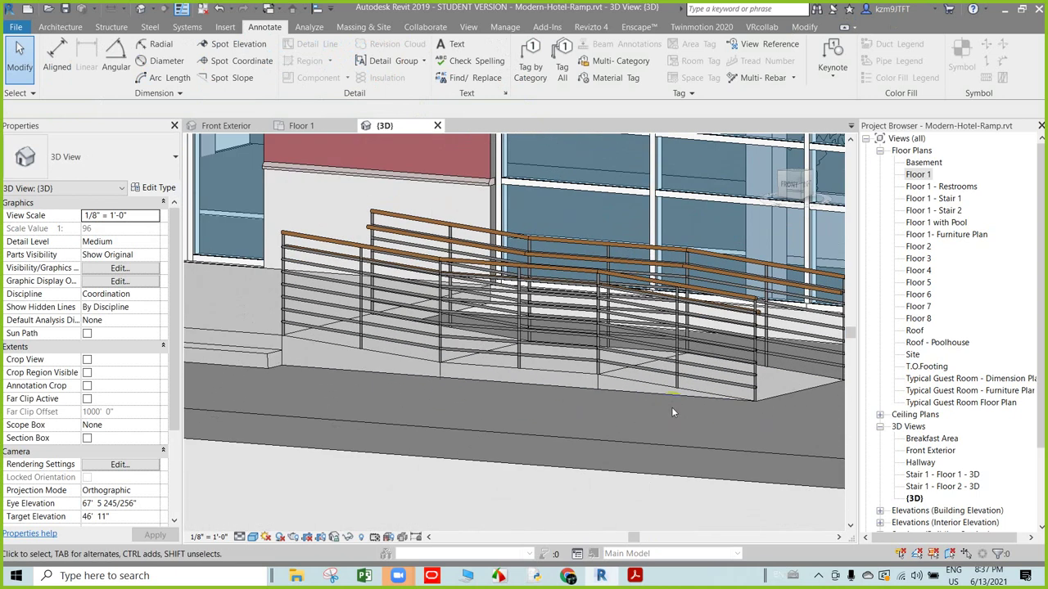
scroll(336, 368, "up", 2)
left_click(347, 377)
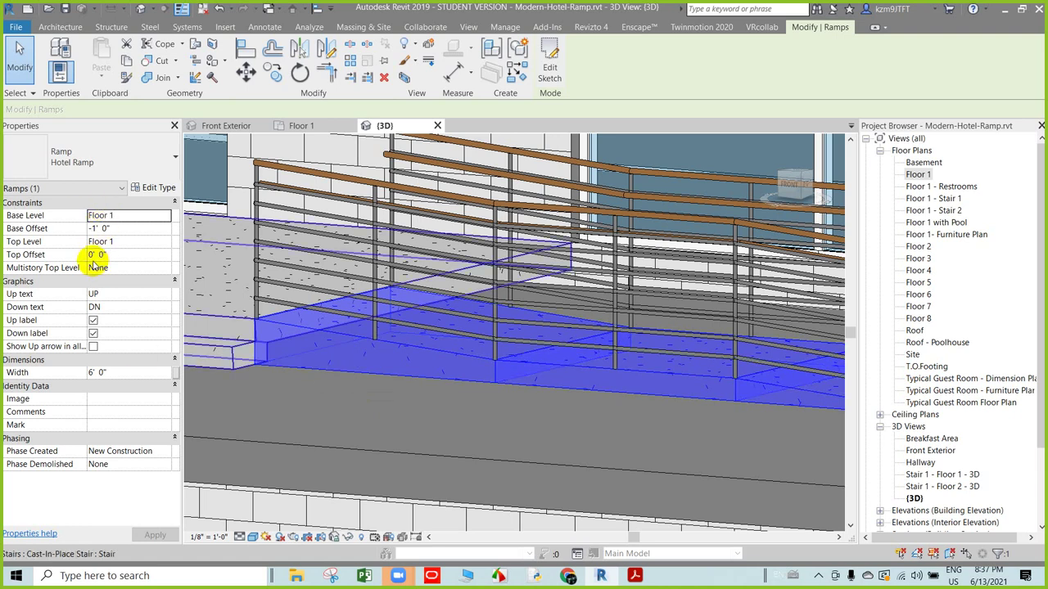
- Switch the Hotel Ramp type's Shape from Solid to Thick, giving 0' 3" thickness
left_click(165, 191)
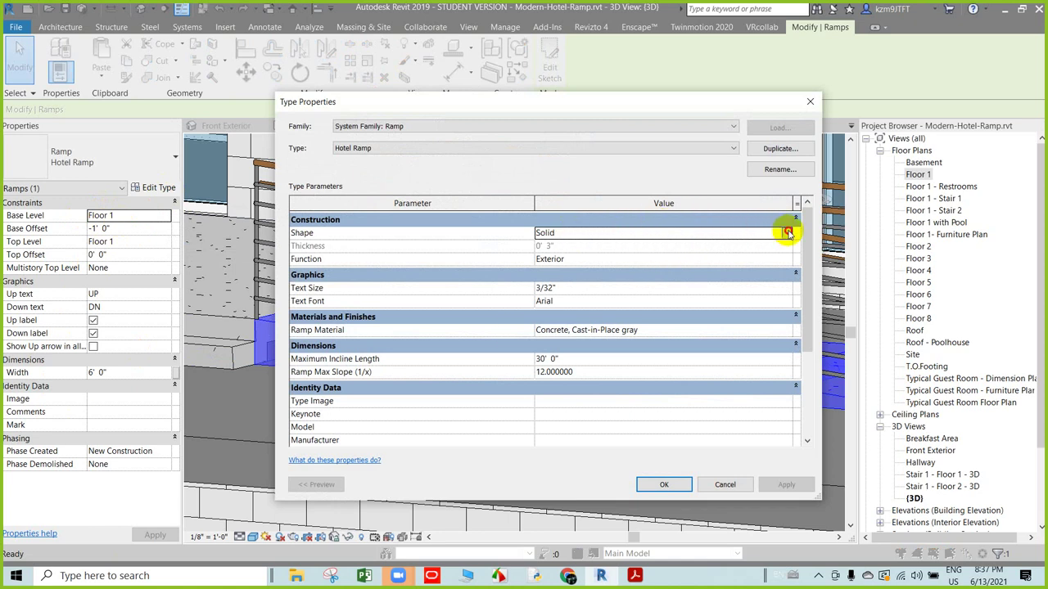
left_click(787, 233)
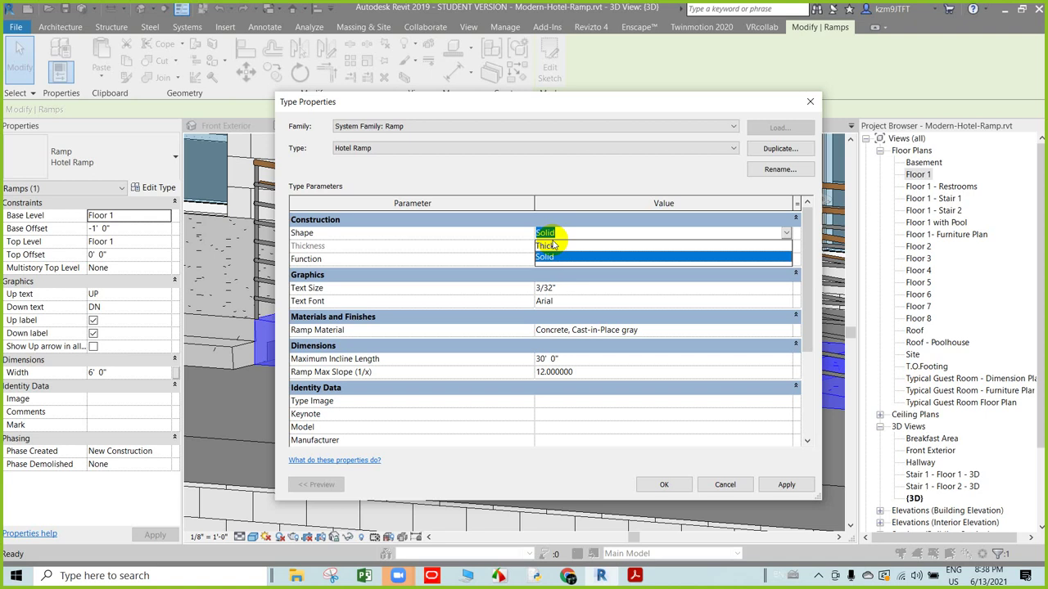
left_click(552, 247)
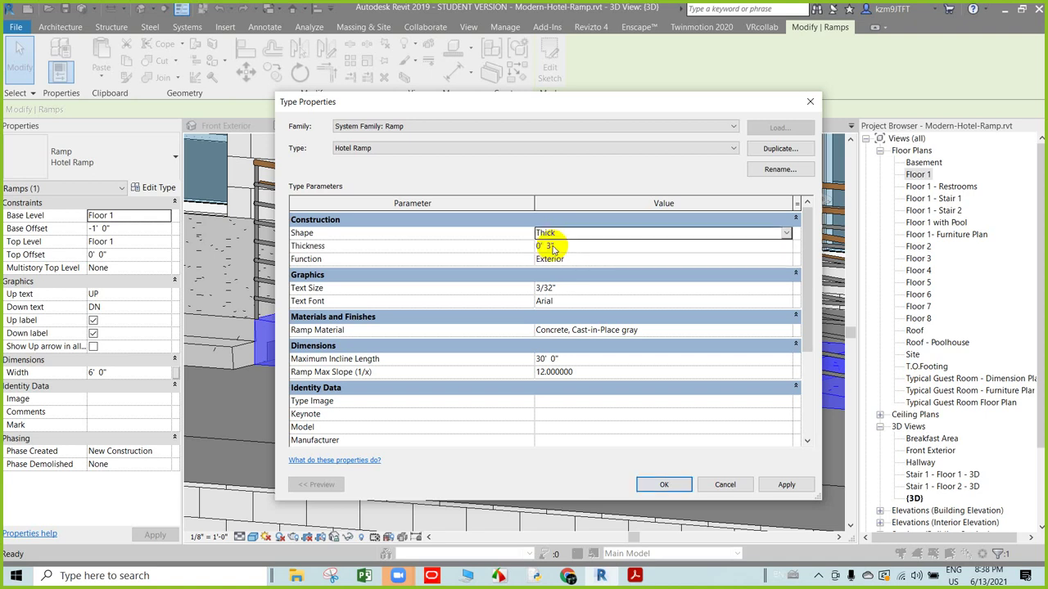
left_click(664, 485)
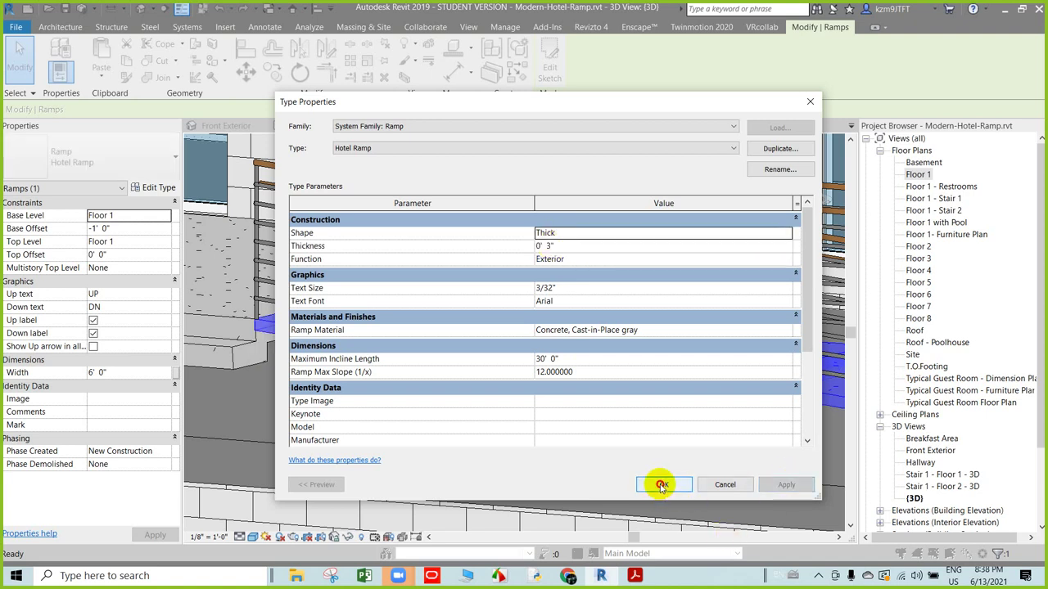
left_click(404, 407)
mouse_move(404, 408)
middle_mouse_down("shift")
mouse_move(308, 408)
mouse_move(364, 423)
middle_mouse_up("shift")
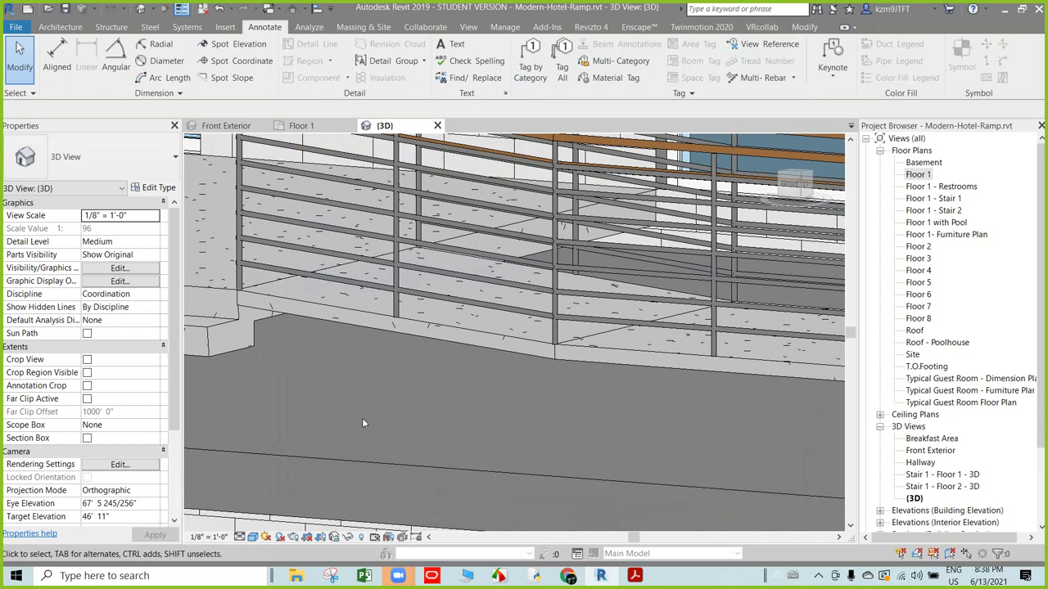
- Select the Hotel Ramp in the {3D} view
mouse_move(427, 440)
middle_mouse_down("shift")
mouse_move(428, 414)
mouse_move(311, 276)
mouse_move(303, 190)
middle_mouse_up("shift")
mouse_move(374, 189)
middle_mouse_down()
mouse_move(398, 243)
mouse_move(422, 266)
middle_mouse_up()
left_click(433, 222)
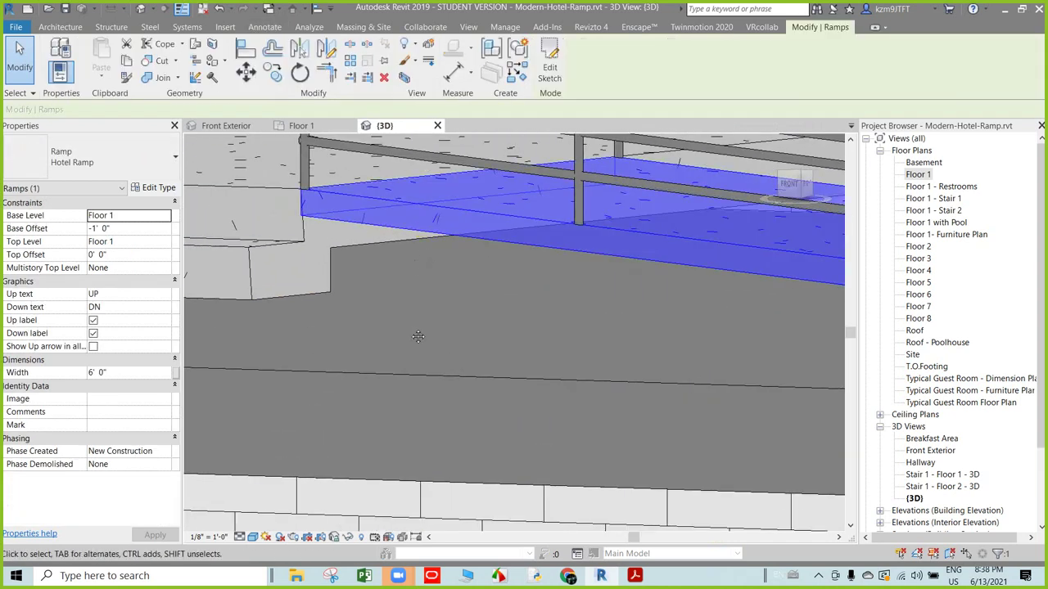
middle_click_drag(417, 337, 472, 327, "shift")
scroll(384, 294, "down", 2)
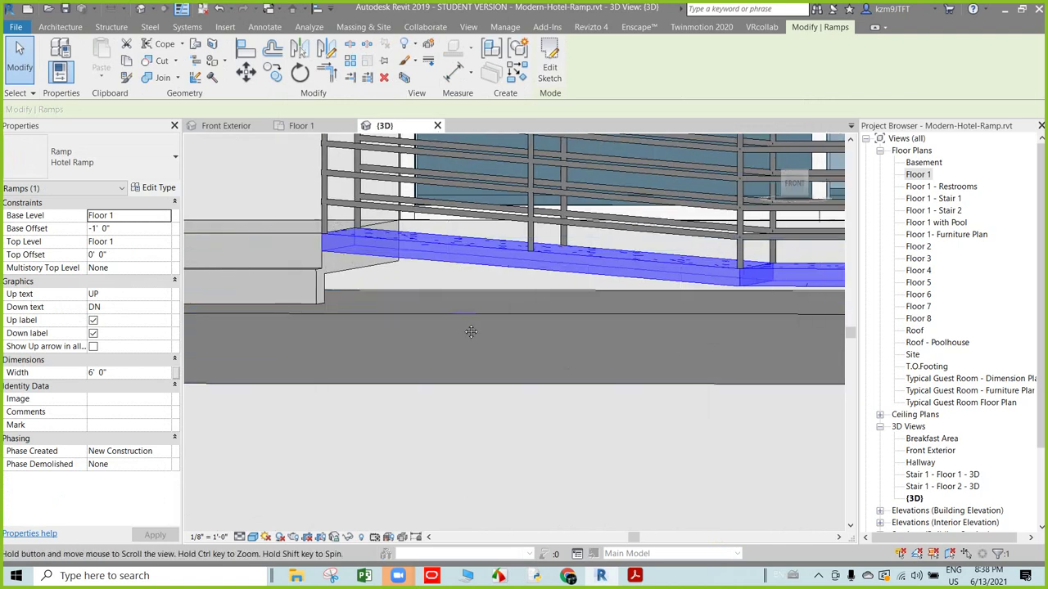
scroll(347, 297, "down", 3)
scroll(416, 323, "down", 3)
scroll(668, 295, "up", 3)
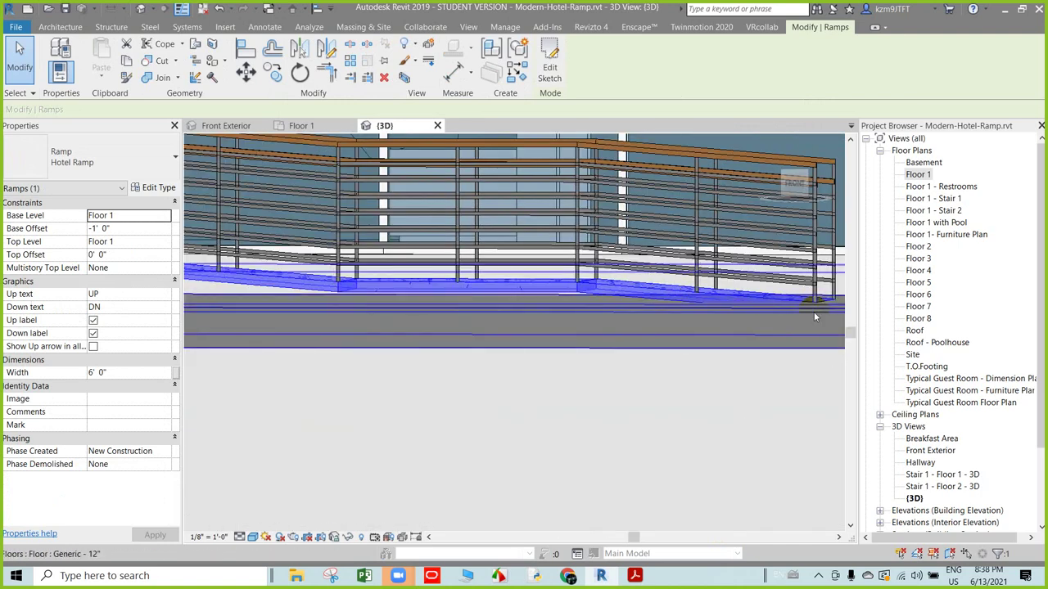
scroll(702, 351, "down", 3)
scroll(398, 411, "up", 2)
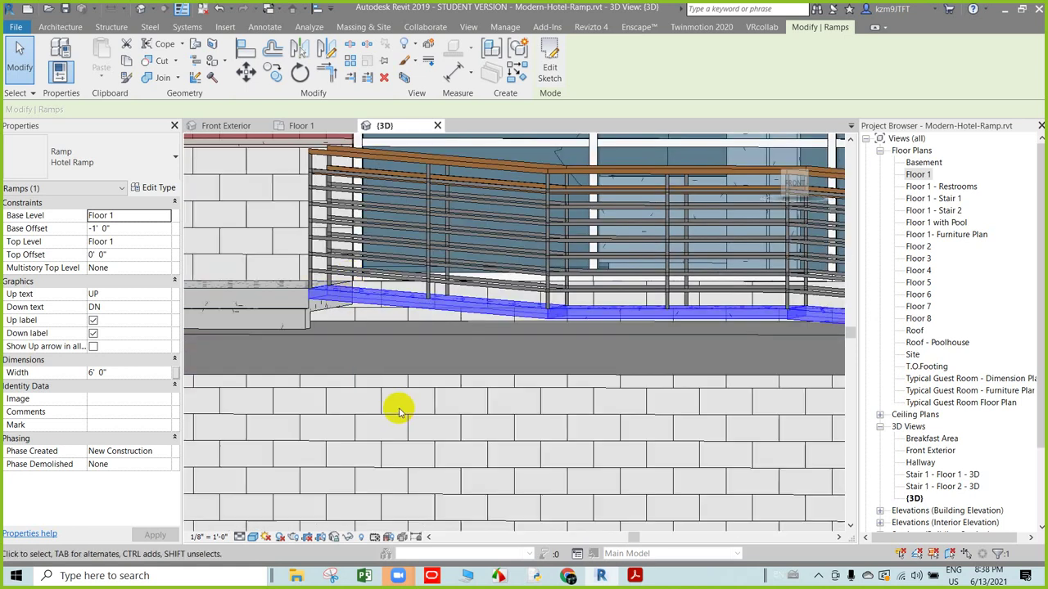
scroll(398, 411, "up", 2)
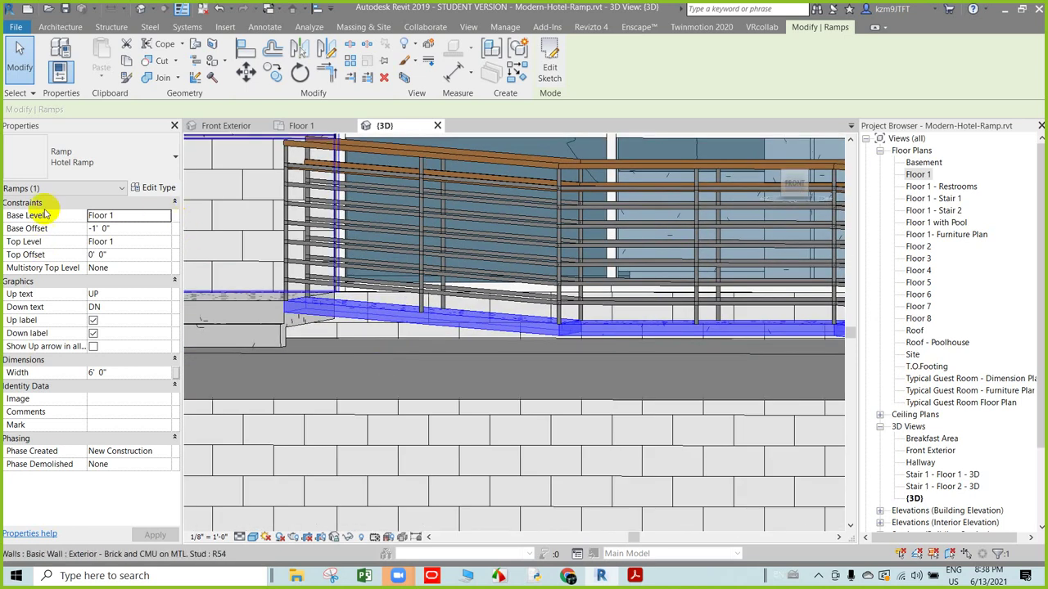
- Change the Hotel Ramp type's Shape to Solid and apply it
left_click(150, 187)
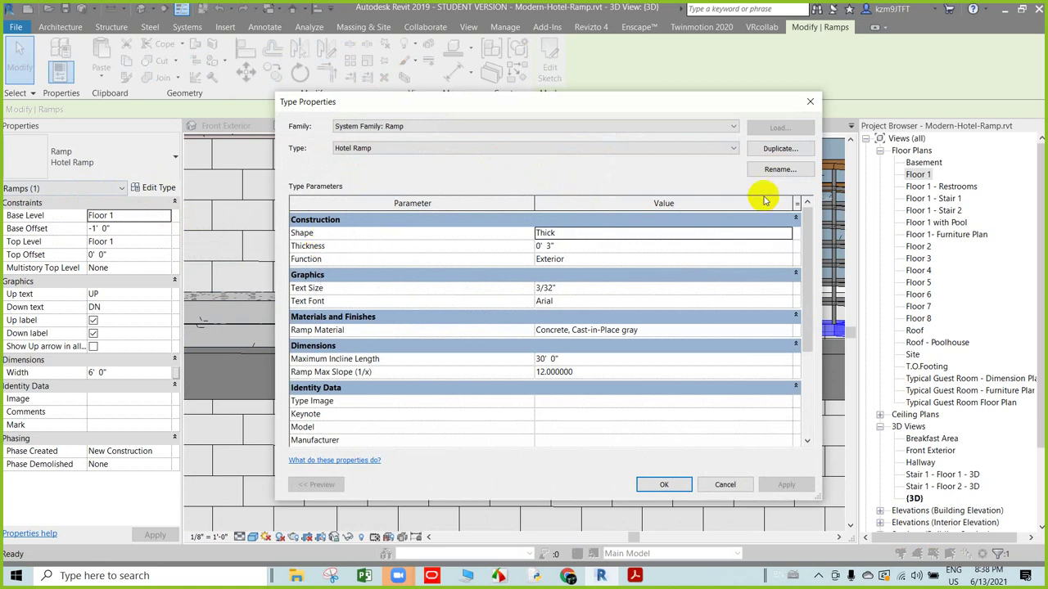
left_click(787, 233)
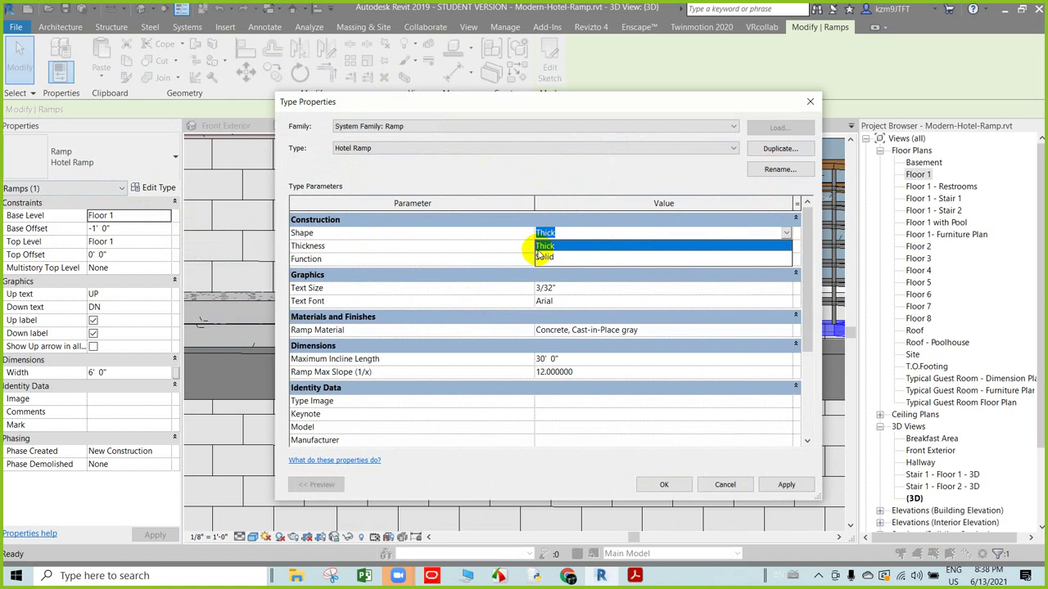
left_click(558, 259)
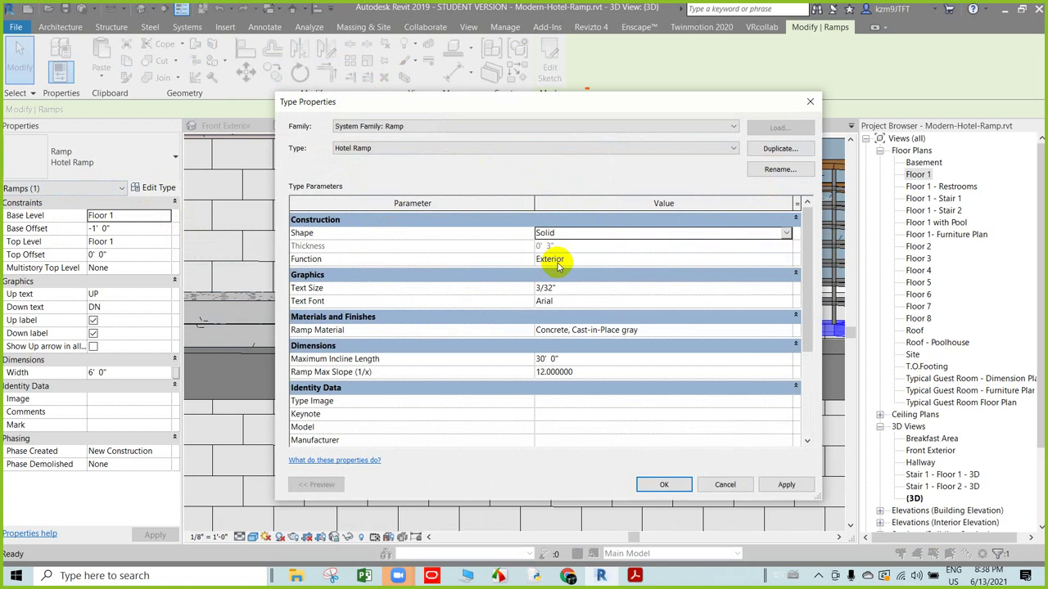
left_click(786, 485)
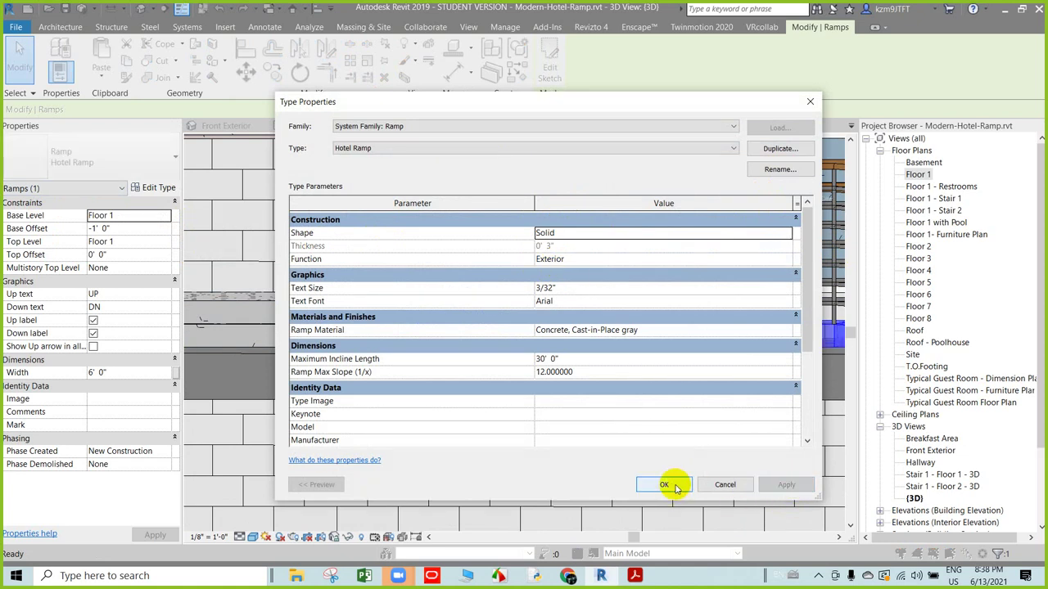
left_click(664, 485)
- Clear the ramp selection and orbit to an oblique view of the railings
scroll(321, 336, "up", 2)
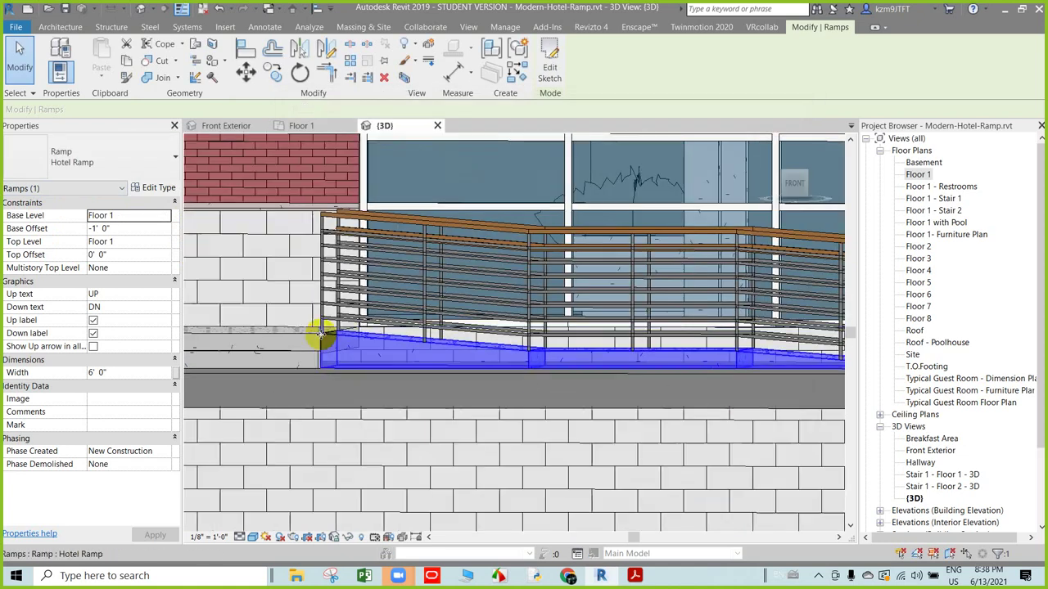
scroll(320, 335, "up", 2)
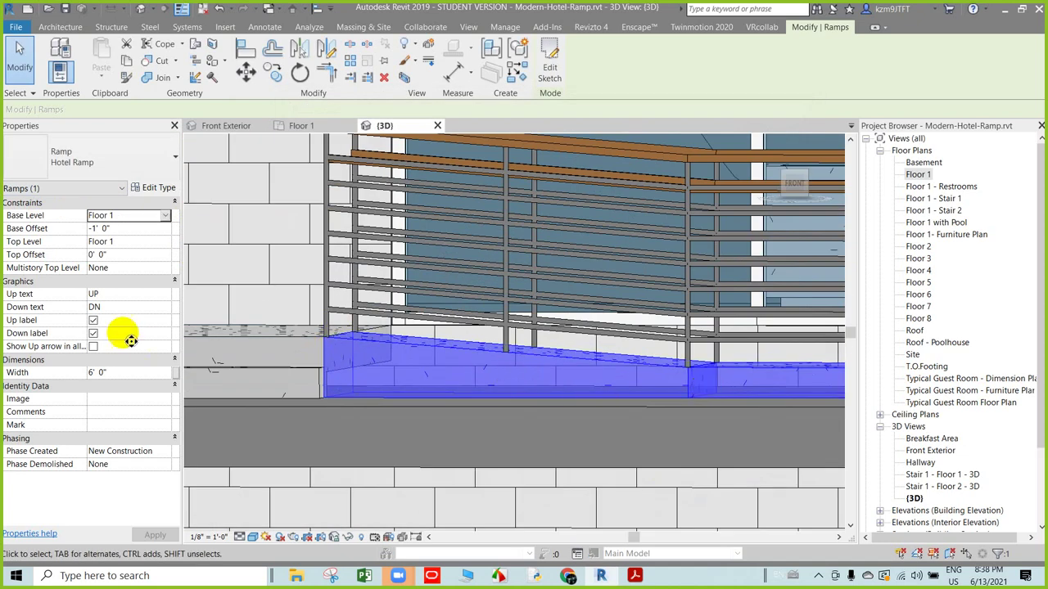
scroll(540, 385, "down", 2)
scroll(631, 385, "up", 2)
scroll(615, 349, "up", 2)
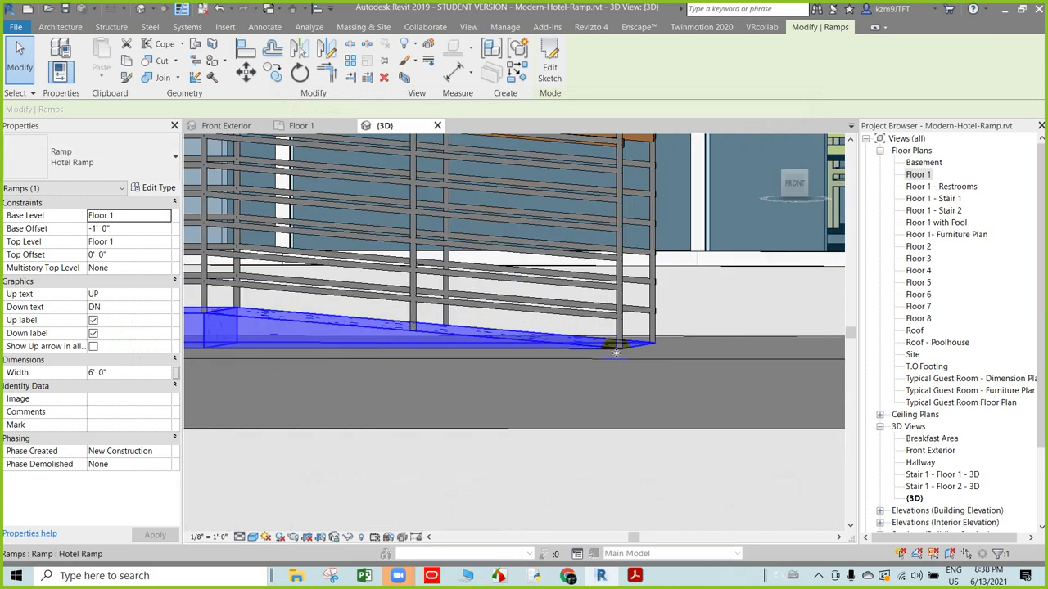
scroll(616, 349, "up", 2)
scroll(631, 338, "down", 2)
middle_click_drag(592, 420, 709, 409)
key("Escape")
scroll(709, 409, "up", 2)
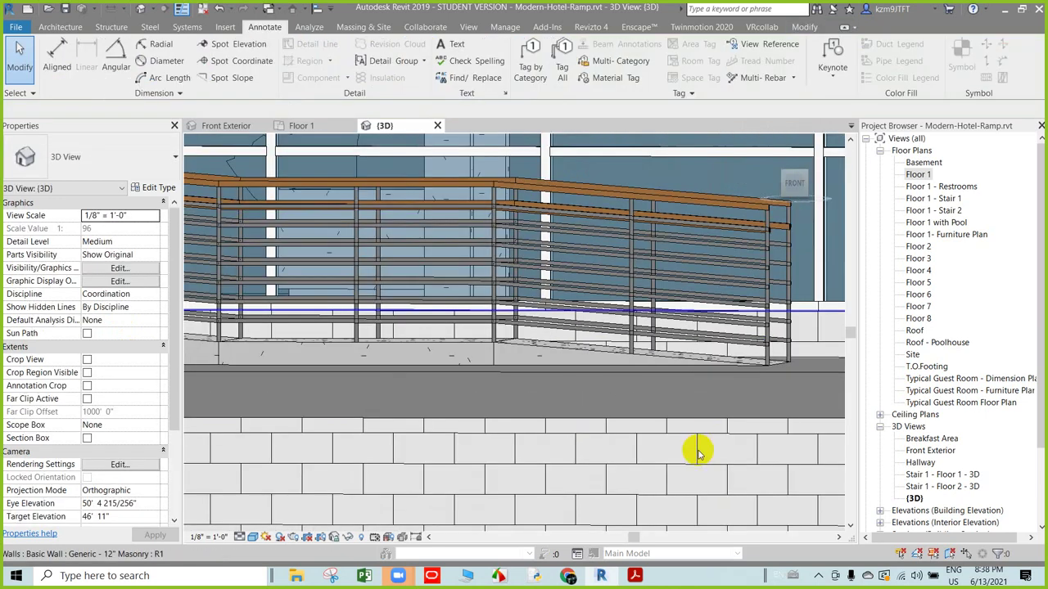
middle_click_drag(728, 445, 238, 368, "shift")
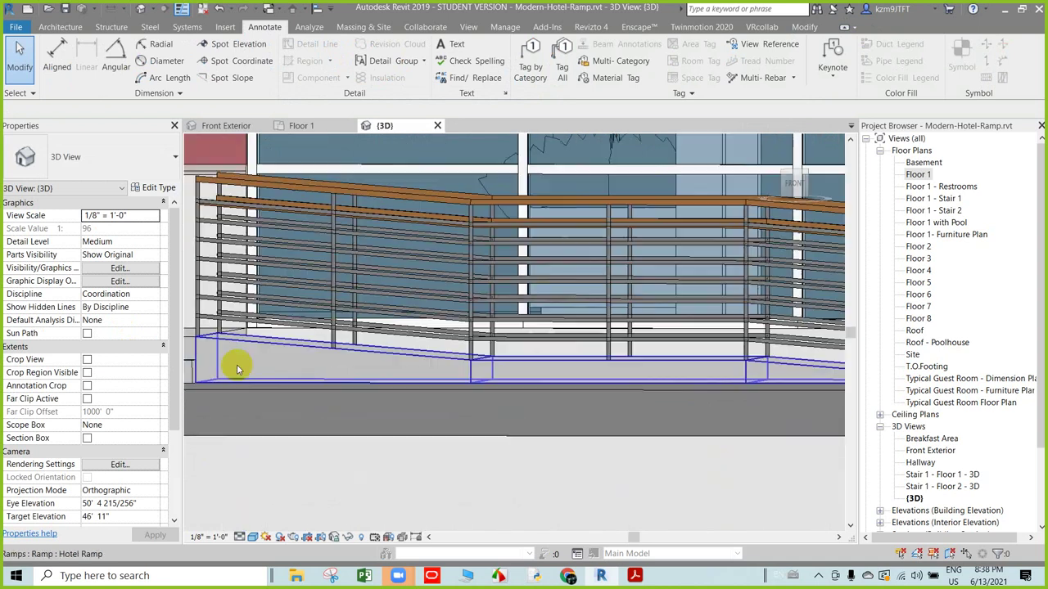
middle_click_drag(451, 464, 561, 396, "shift")
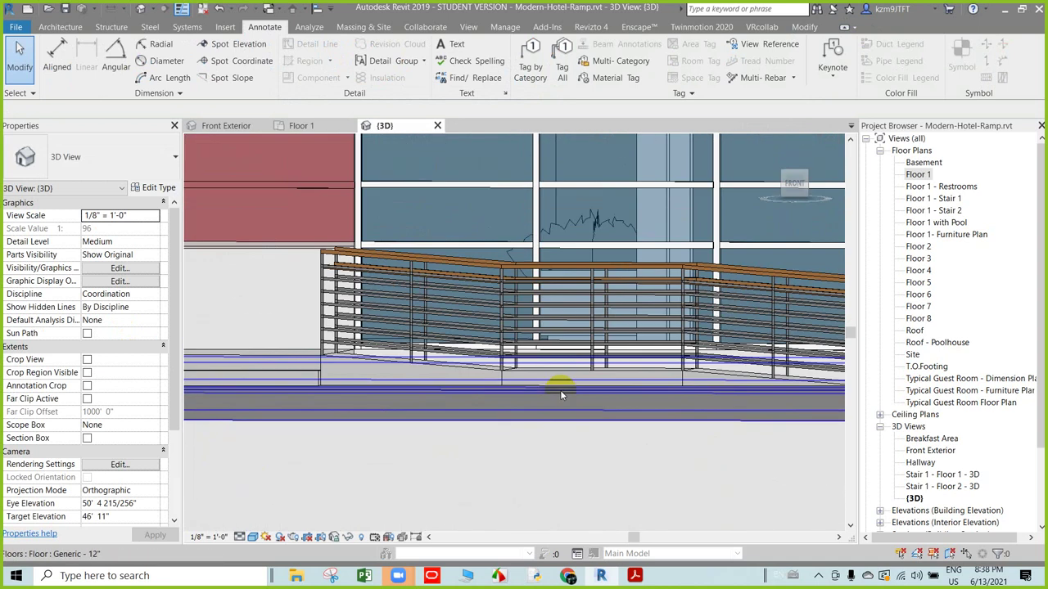
mouse_move(662, 426)
middle_mouse_down("shift")
mouse_move(510, 453)
mouse_move(495, 486)
mouse_move(544, 453)
mouse_move(444, 502)
mouse_move(471, 372)
mouse_move(594, 433)
mouse_move(510, 292)
middle_mouse_up("shift")
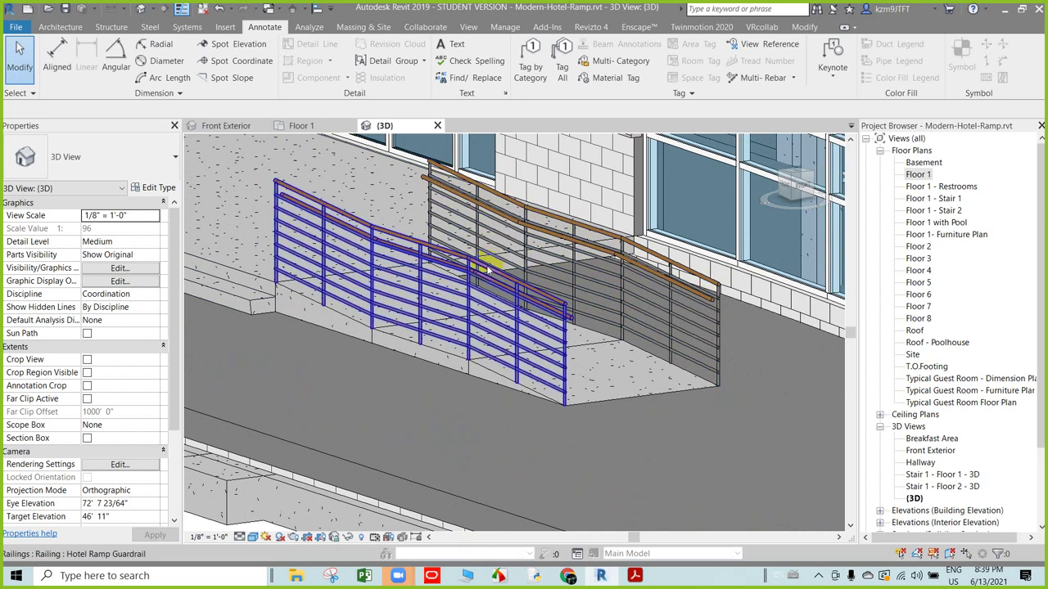
- Zoom in on the guardrail posts along the ramp edge, then bring up the eBook
scroll(550, 478, "up", 2)
scroll(533, 449, "up", 2)
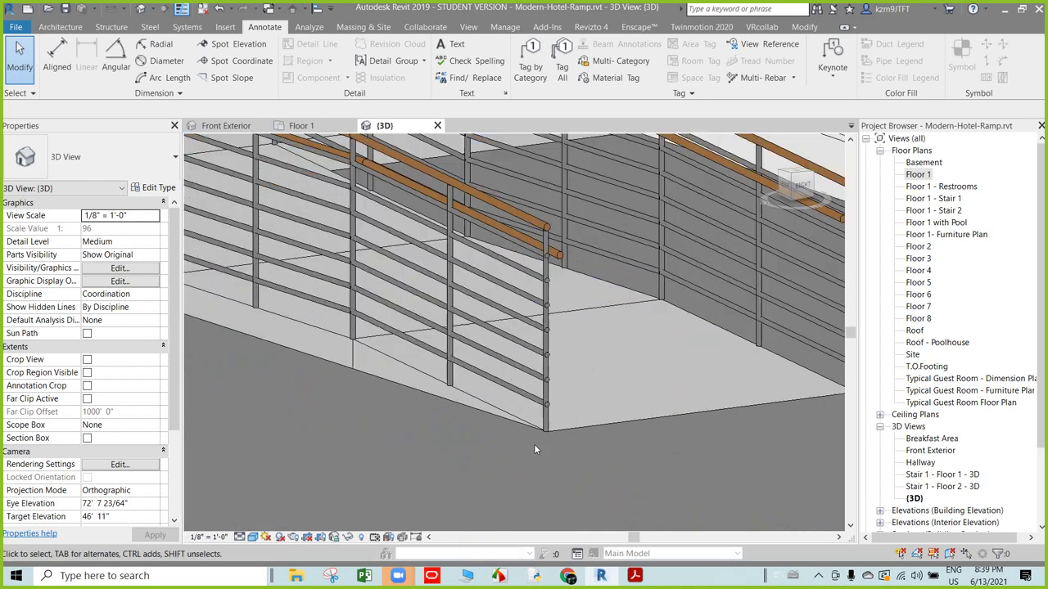
scroll(535, 440, "up", 2)
middle_click_drag(564, 432, 548, 440, "shift")
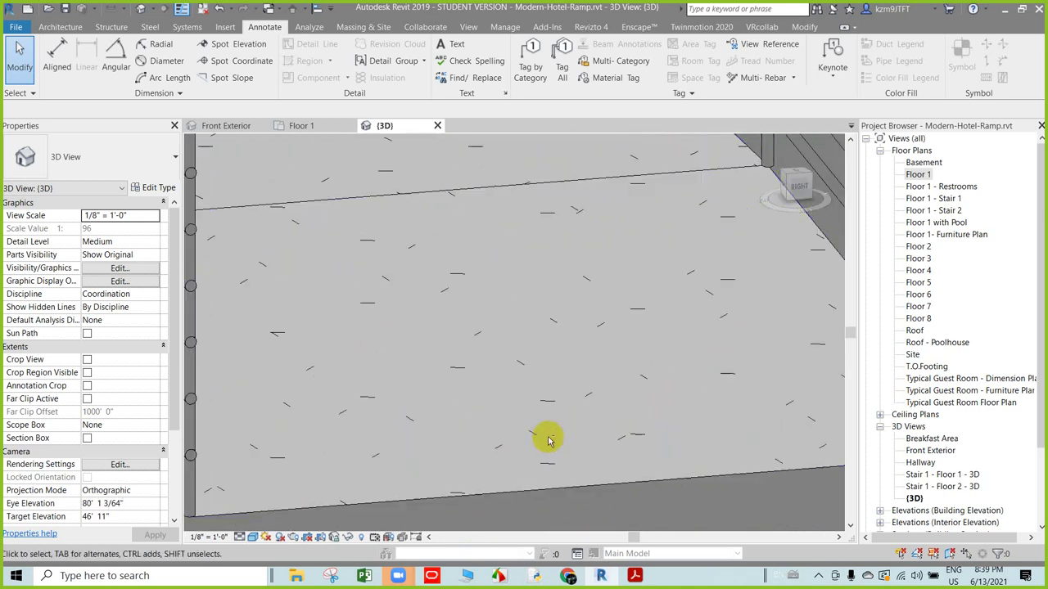
scroll(549, 440, "down", 2)
mouse_move(479, 423)
middle_mouse_down("shift")
mouse_move(631, 362)
mouse_move(573, 444)
mouse_move(585, 442)
mouse_move(557, 432)
mouse_move(594, 431)
middle_mouse_up("shift")
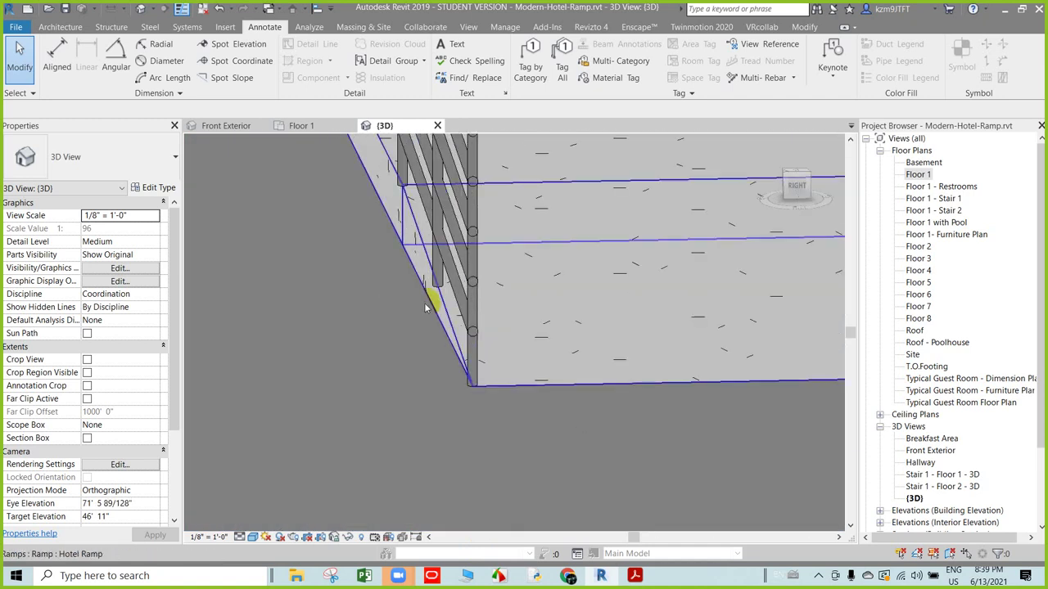
scroll(425, 308, "up", 4)
scroll(433, 307, "down", 1)
scroll(435, 303, "up", 1)
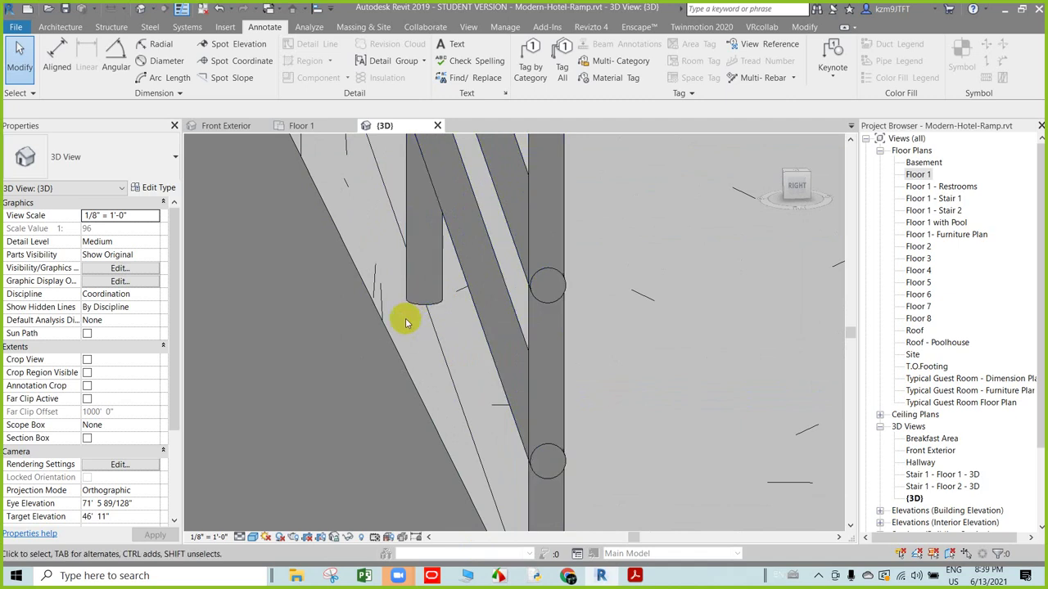
scroll(446, 334, "down", 3)
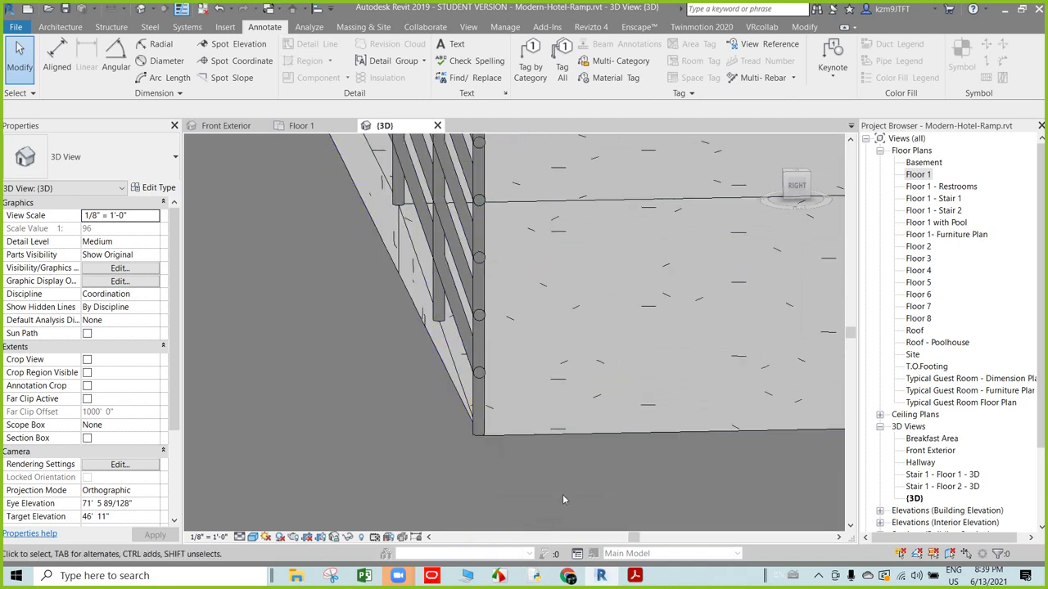
scroll(374, 188, "up", 3)
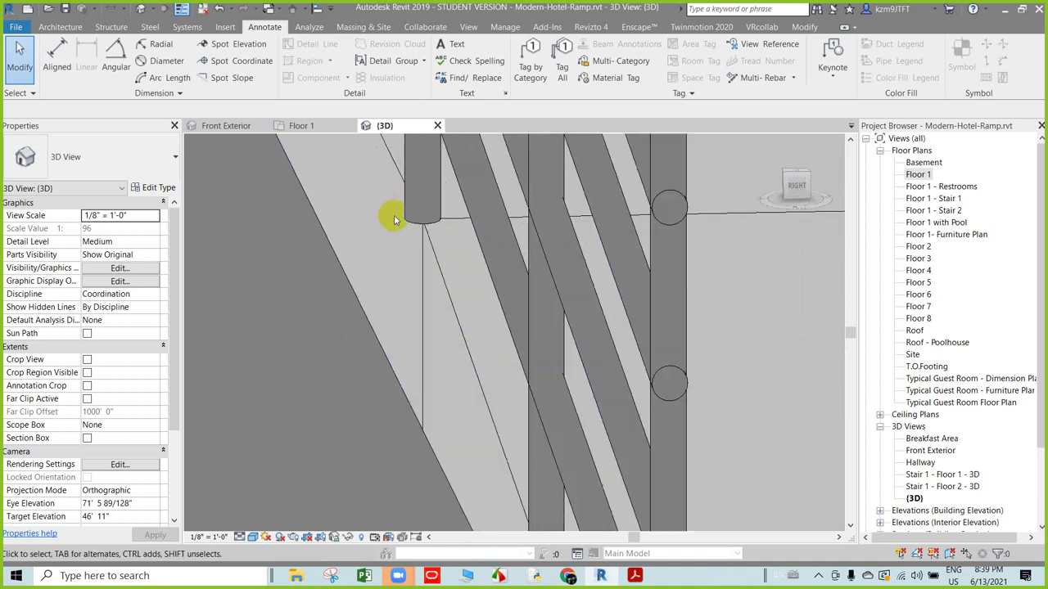
scroll(392, 216, "up", 2)
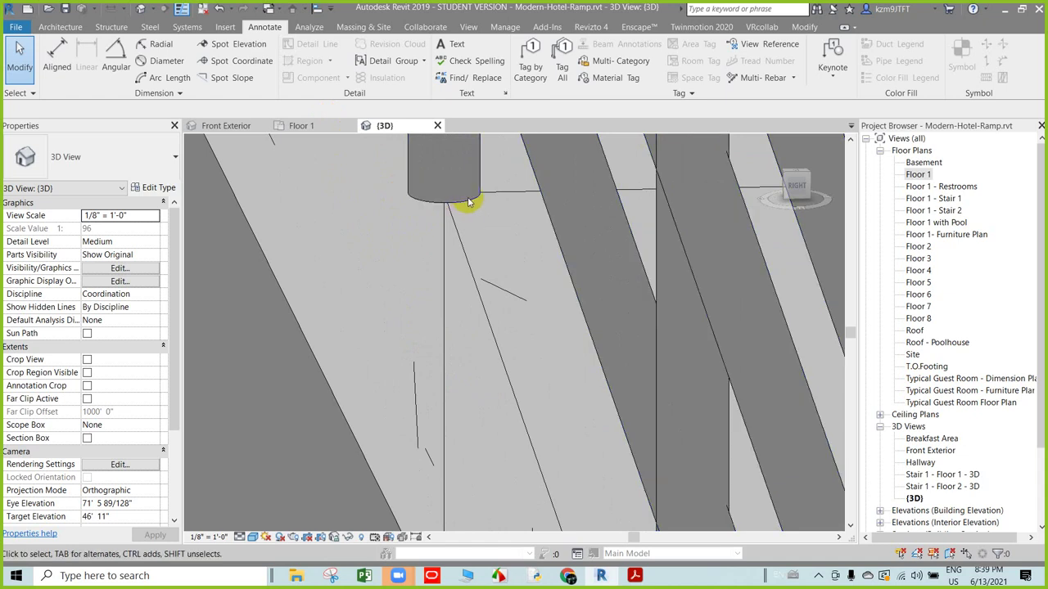
scroll(411, 301, "down", 2)
scroll(411, 301, "down", 2)
scroll(409, 293, "down", 1)
scroll(440, 304, "down", 1)
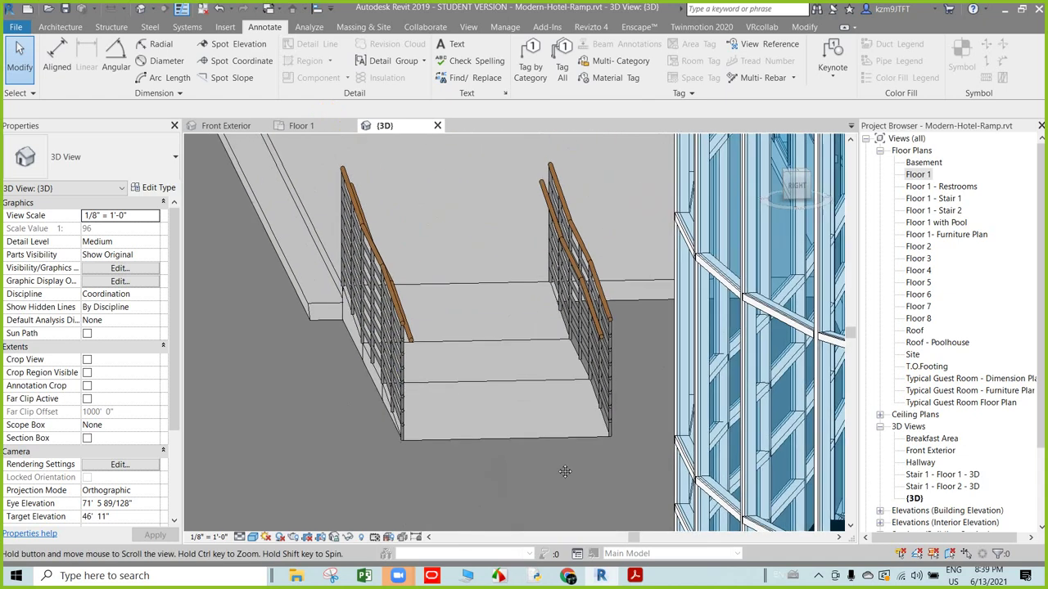
left_click(634, 577)
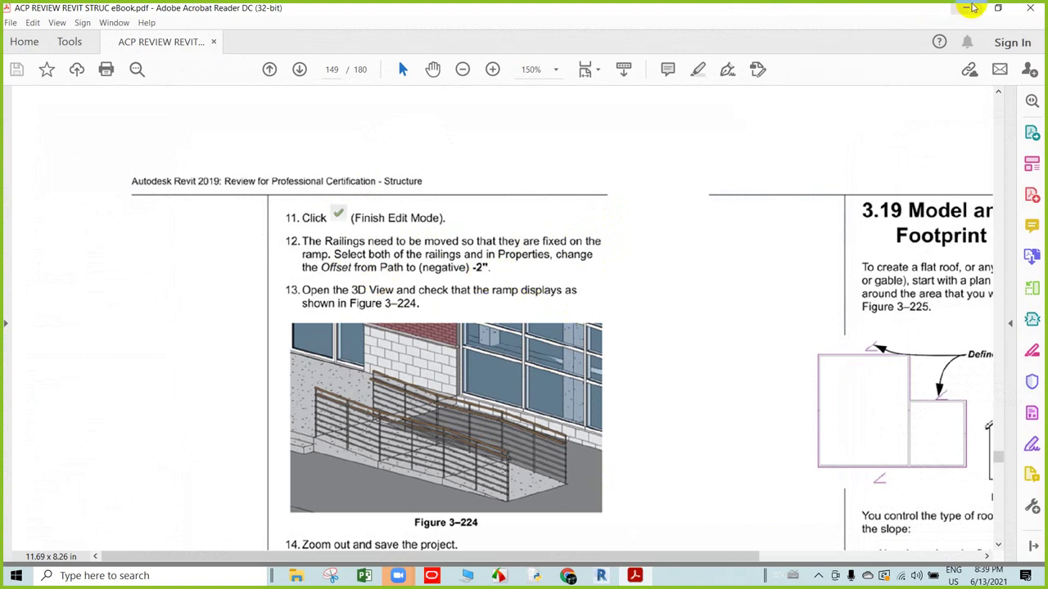
- Minimize the eBook after reading step 12 to return to the Revit model
left_click(968, 8)
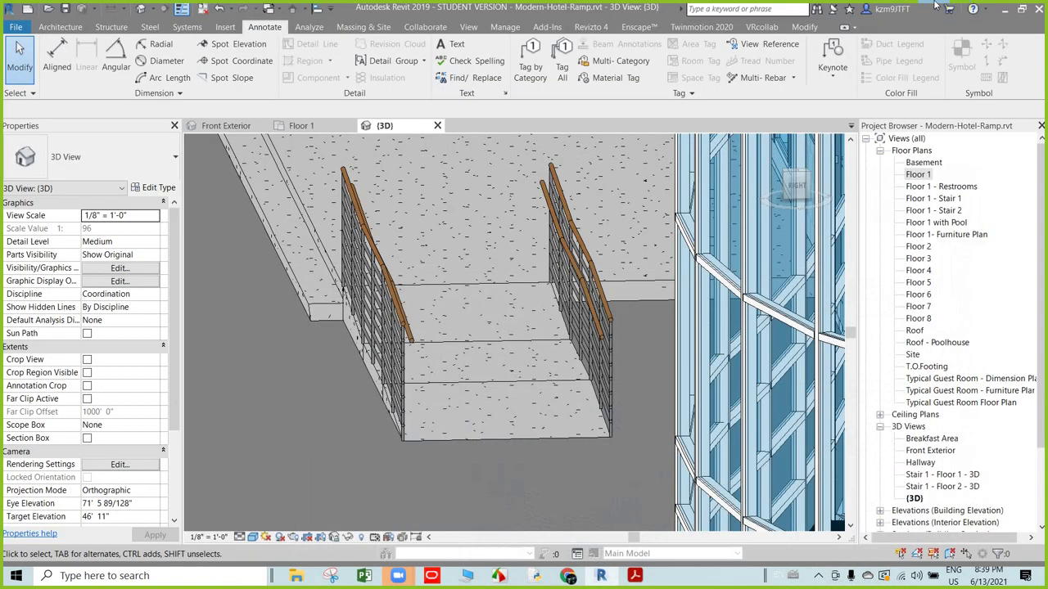
- Select both Hotel Ramp Guardrails and set their Offset from Path to -2"
left_click(399, 334)
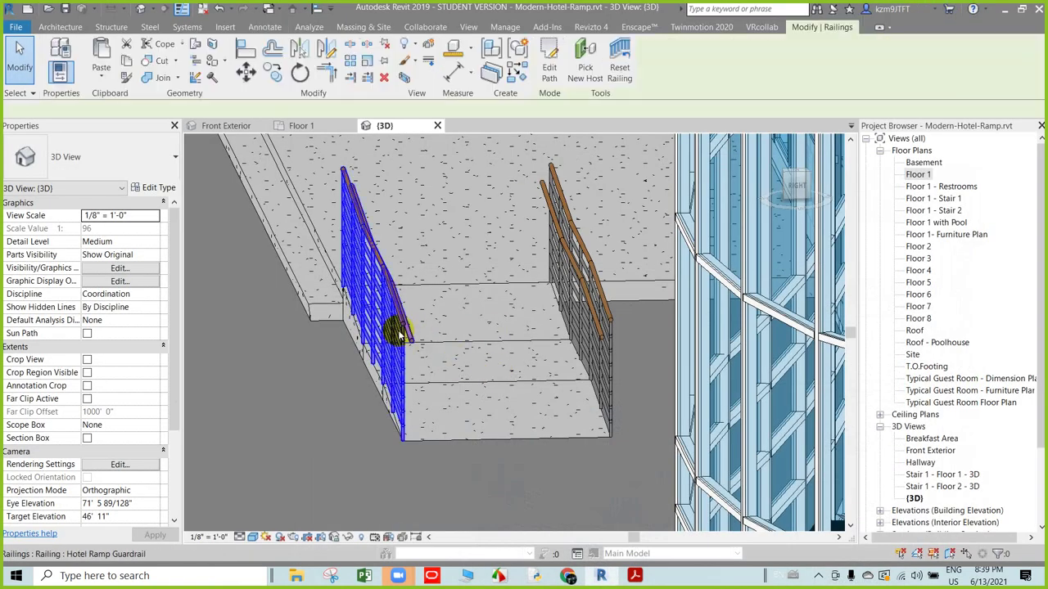
left_click(600, 318, "ctrl")
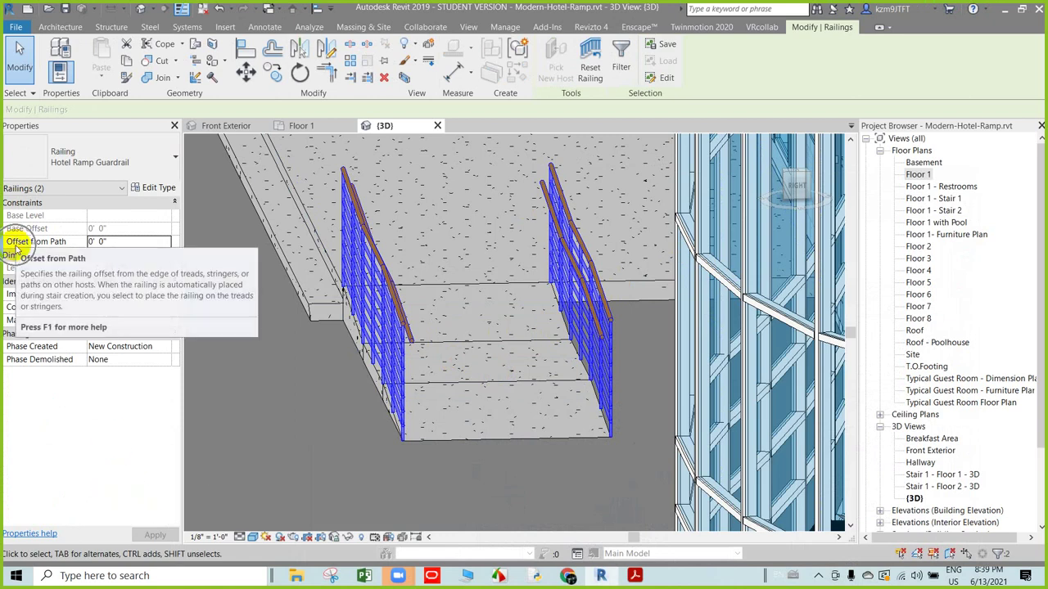
left_click(101, 241)
type("-2")
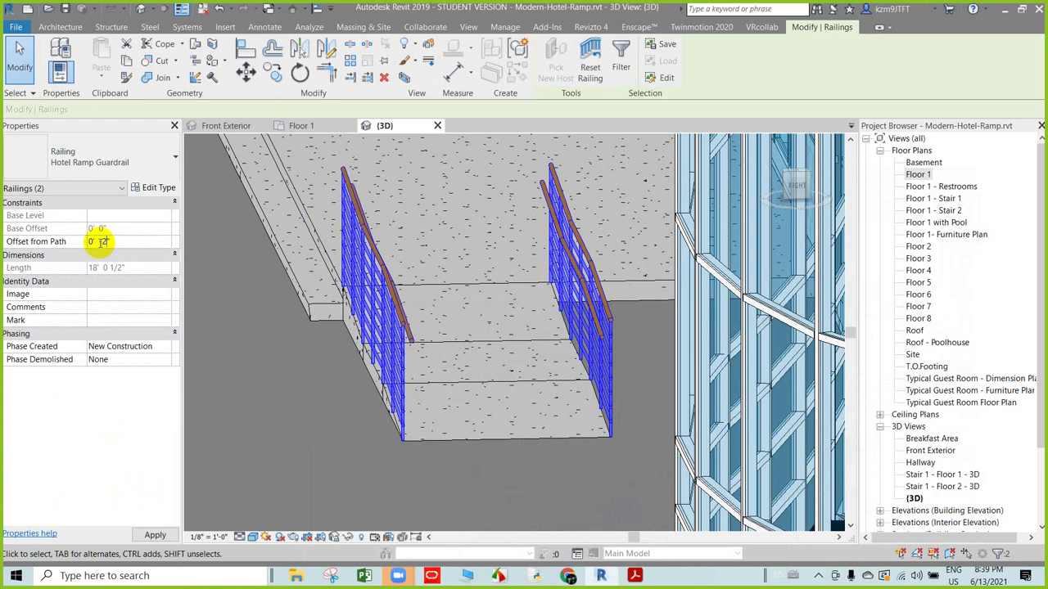
left_click(154, 535)
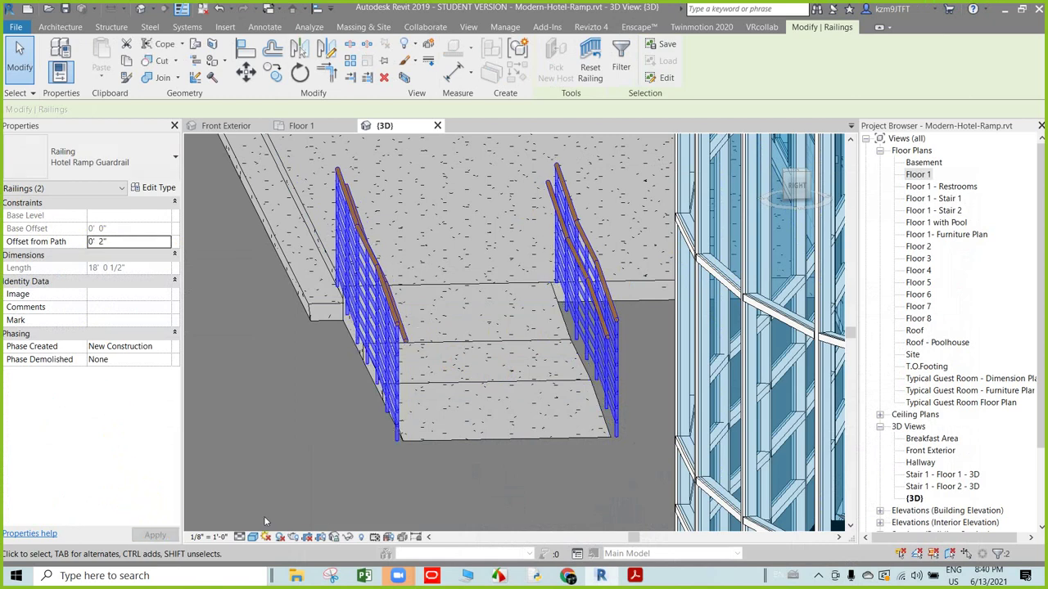
middle_click_drag(429, 490, 421, 468, "shift")
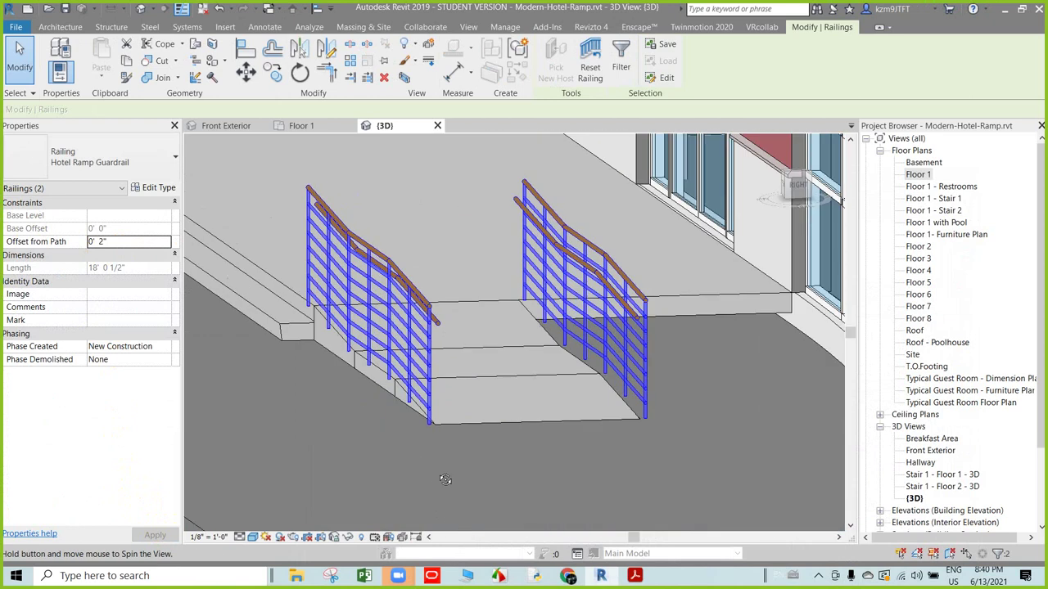
scroll(441, 484, "up", 4)
scroll(410, 440, "up", 3)
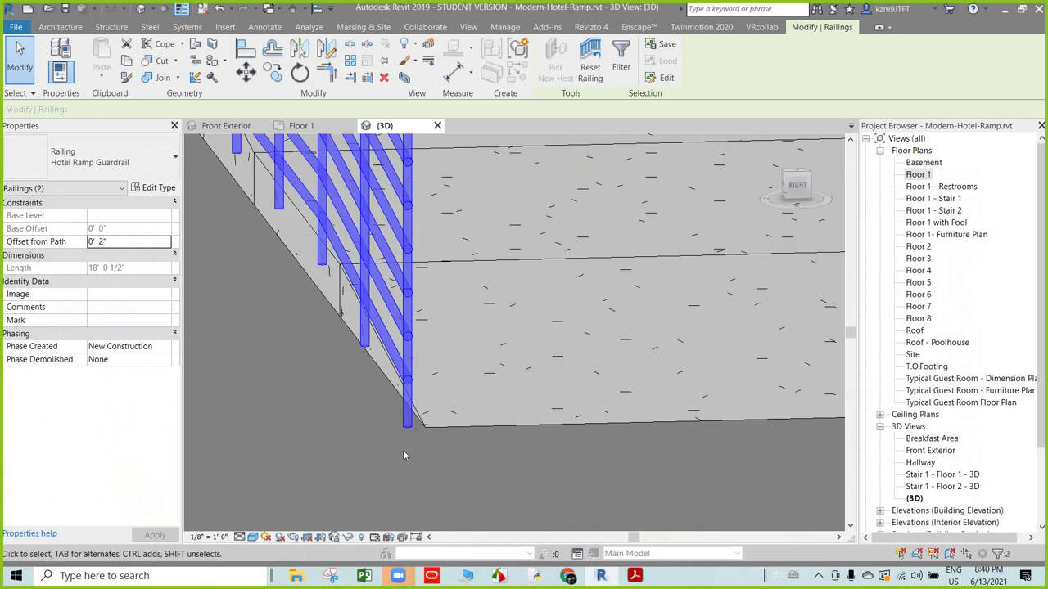
left_click(95, 242)
key("Return")
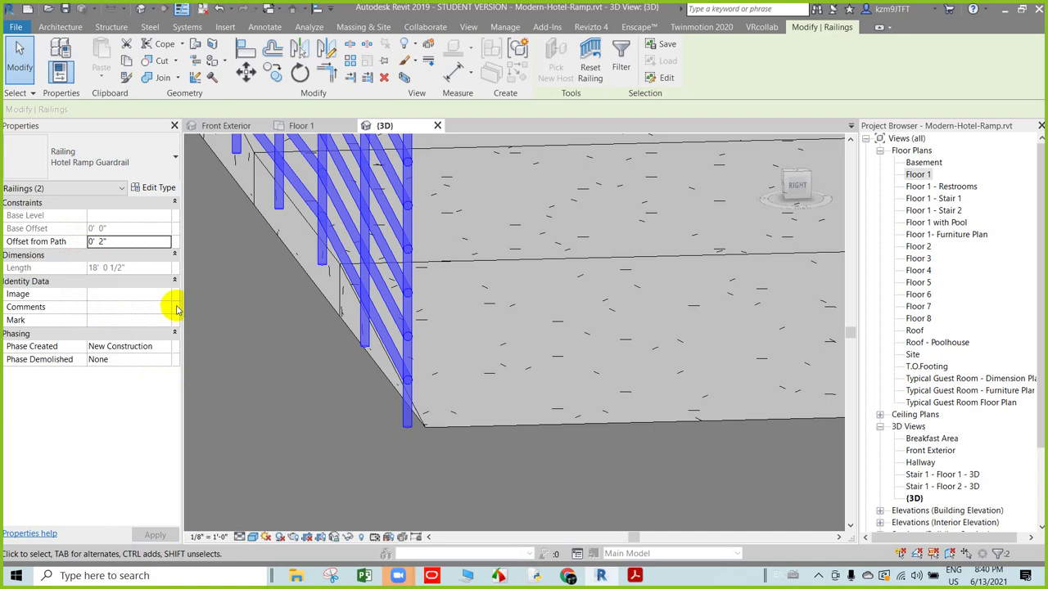
left_click(101, 242)
key("Return")
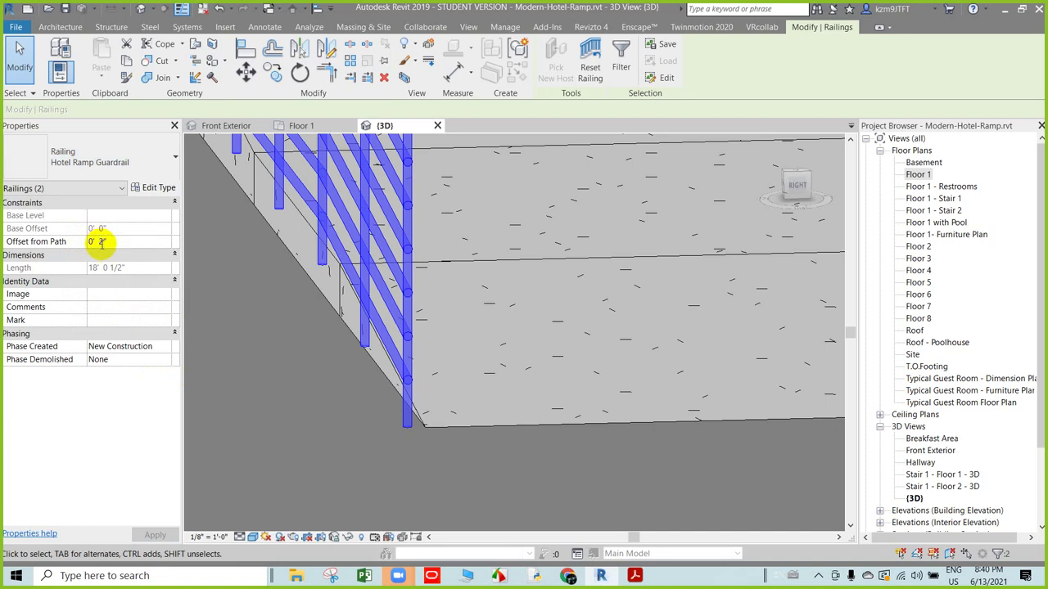
left_click(101, 242)
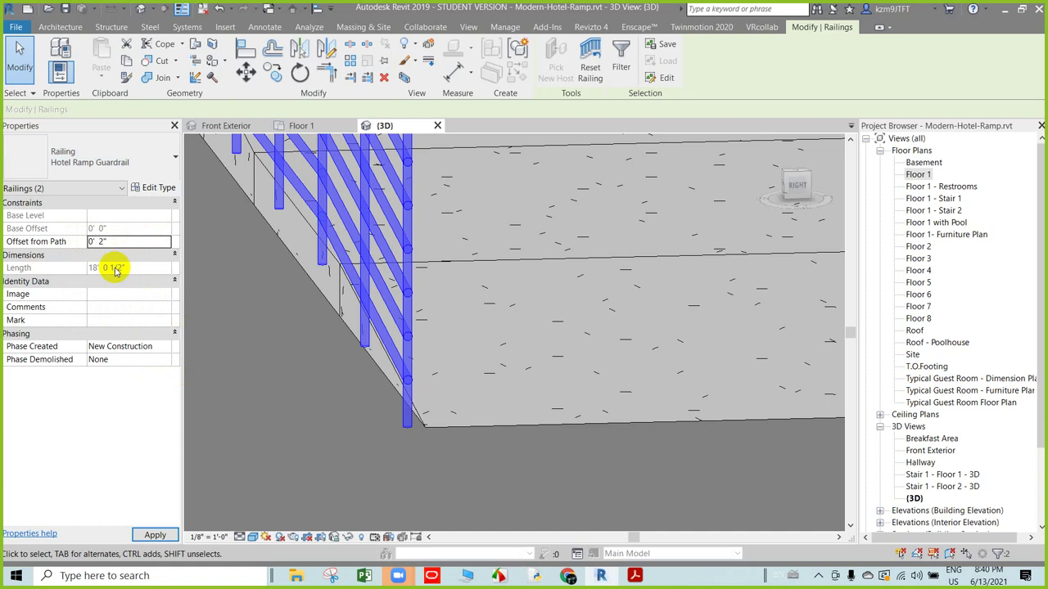
left_click_drag(82, 241, 110, 242)
type("-")
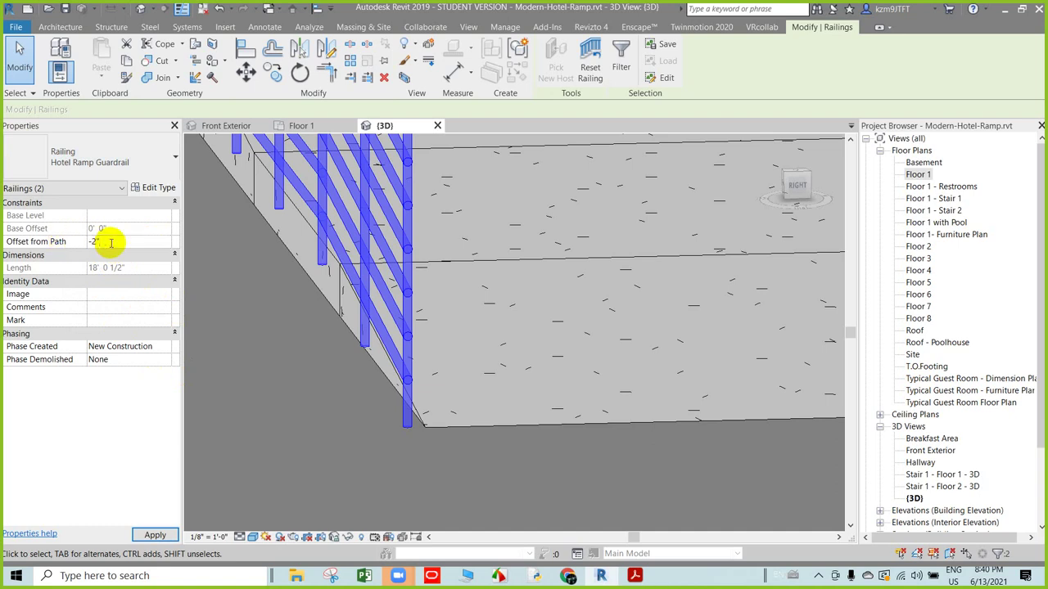
key("Return")
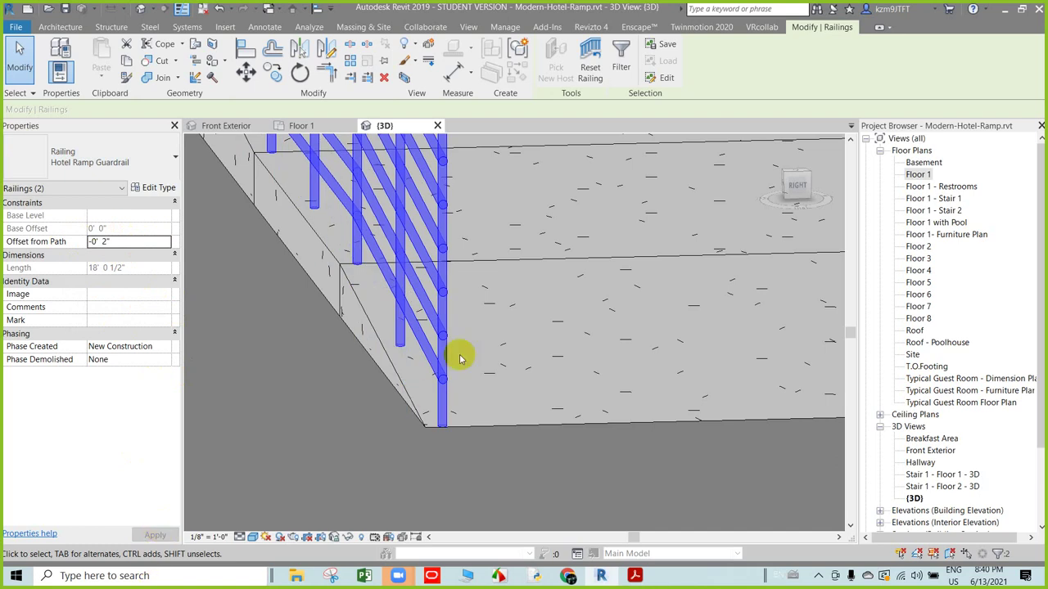
- Clear the selection and zoom out to check the railings now sit on the ramp
scroll(449, 356, "down", 2)
scroll(409, 393, "down", 1)
scroll(391, 404, "down", 2)
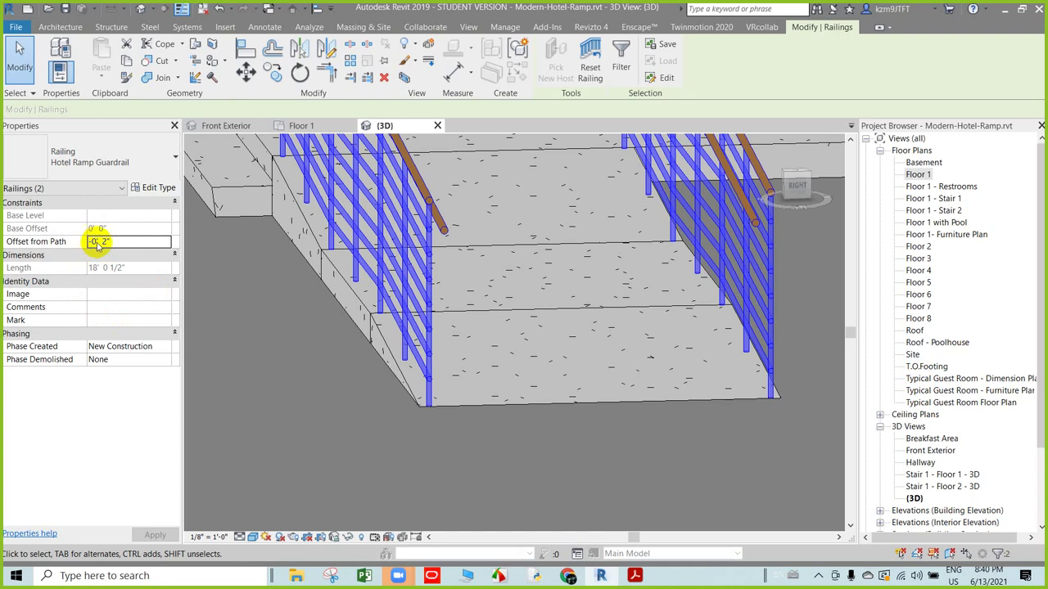
scroll(374, 273, "up", 2)
scroll(402, 355, "up", 2)
scroll(415, 423, "up", 2)
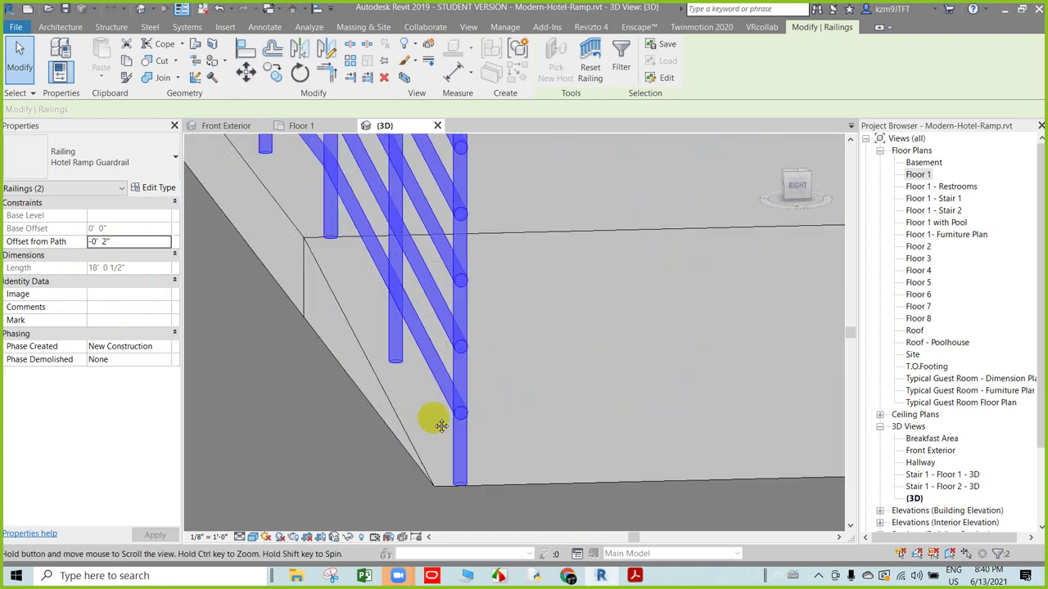
middle_click_drag(440, 425, 458, 443)
key("Escape")
middle_click_drag(301, 397, 254, 375)
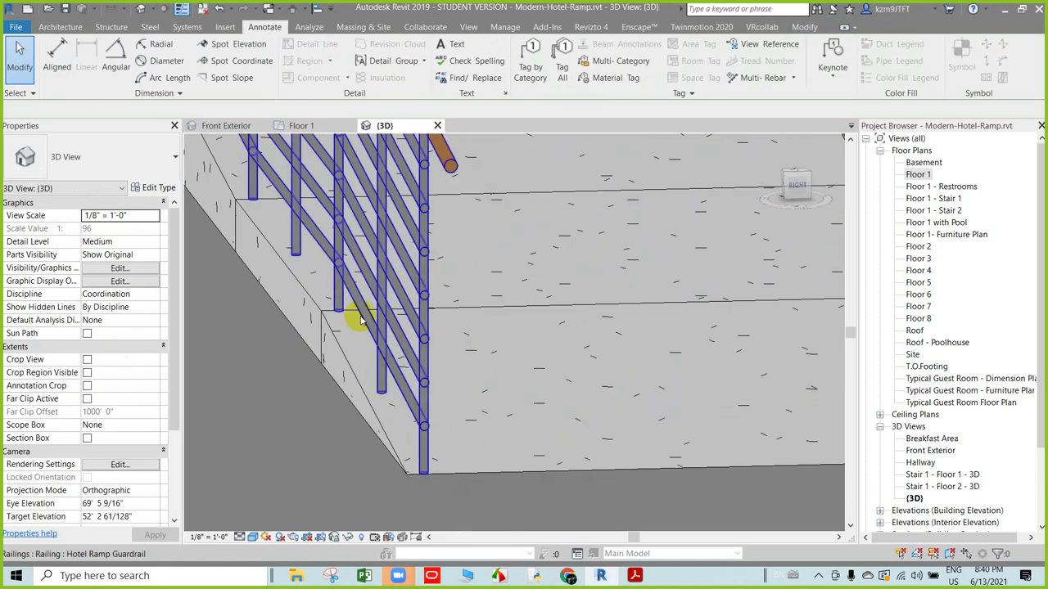
scroll(264, 253, "down", 2)
scroll(286, 297, "down", 2)
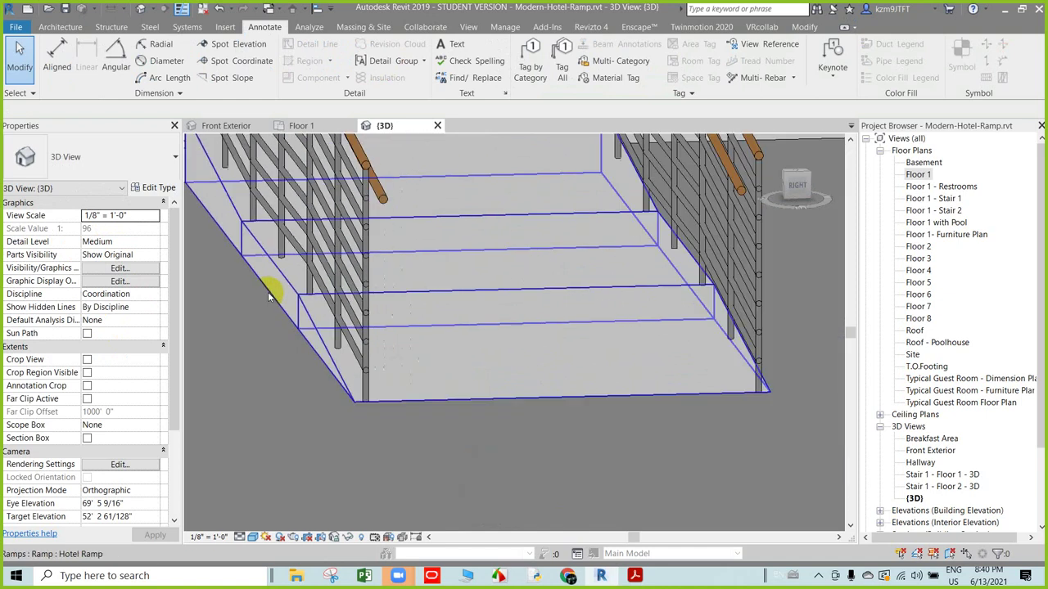
scroll(269, 296, "down", 3)
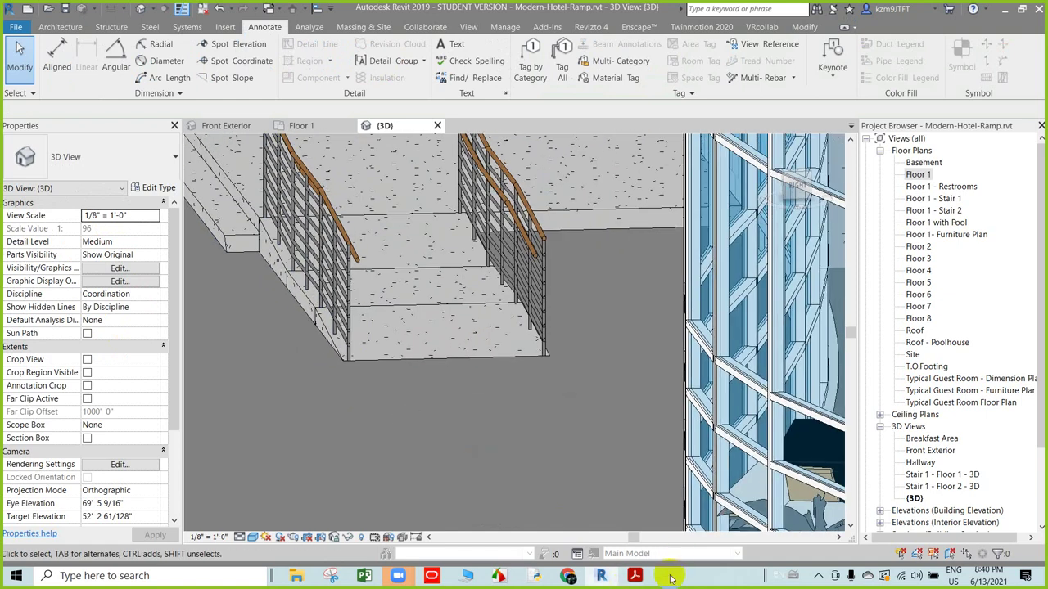
- Return to the eBook at section 3.19 Model and Use Roofs - By Footprint
left_click(634, 575)
scroll(476, 361, "down", 3)
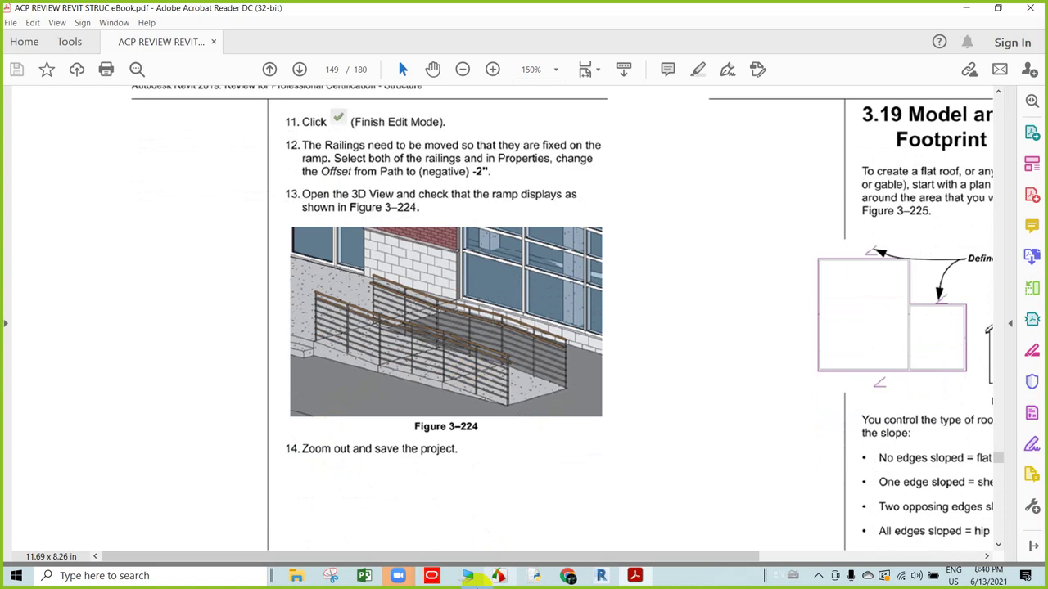
left_click_drag(509, 554, 748, 526)
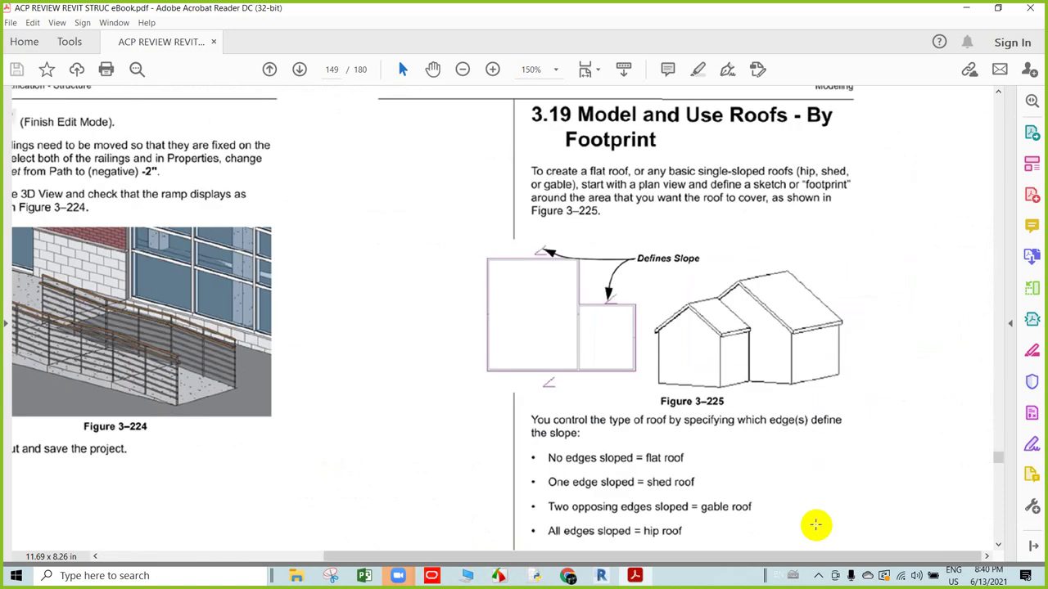